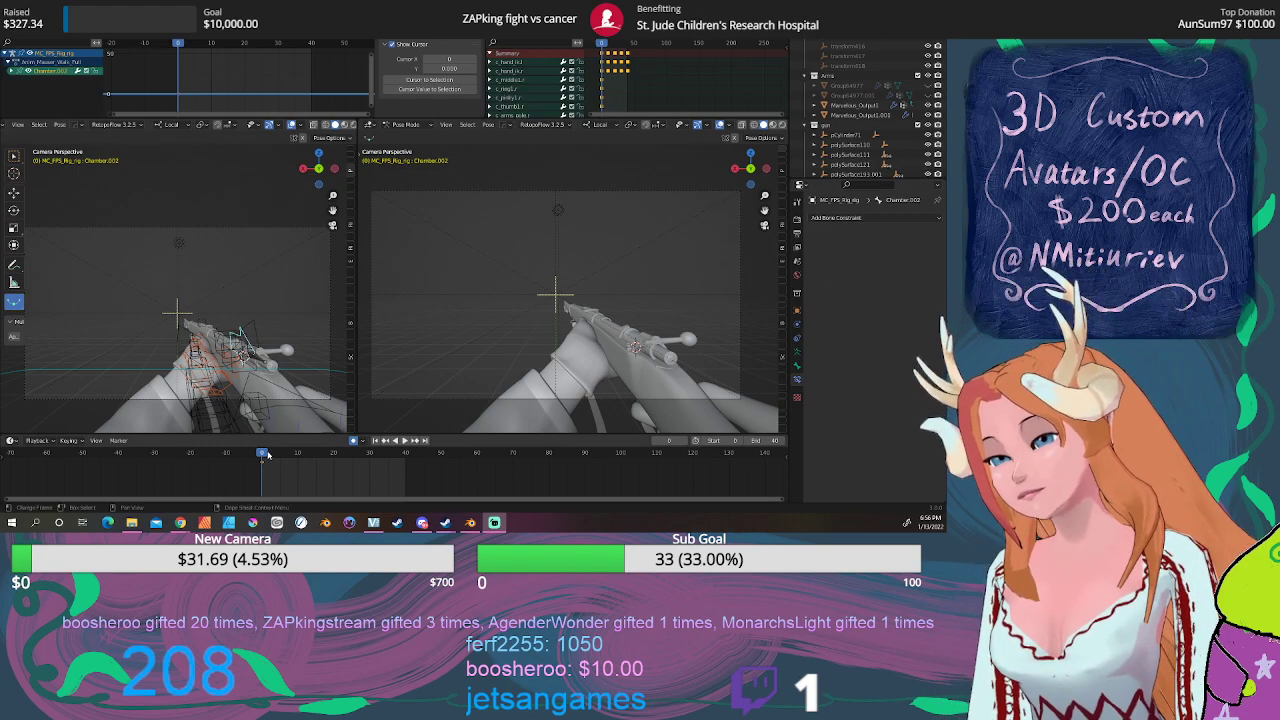
Step: Preview the walk animation, scrubbing to frames 21 and 7, then restart from frame 0
key(space)
drag(368, 453, 336, 452)
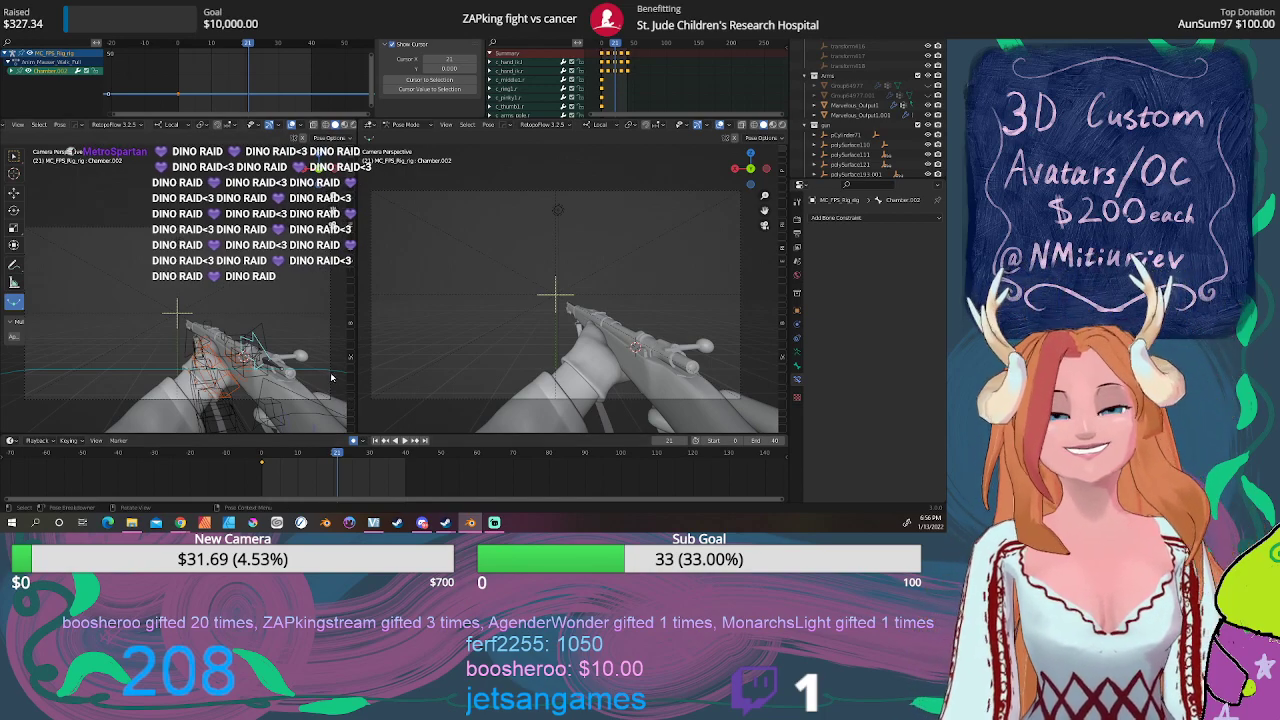
click(288, 456)
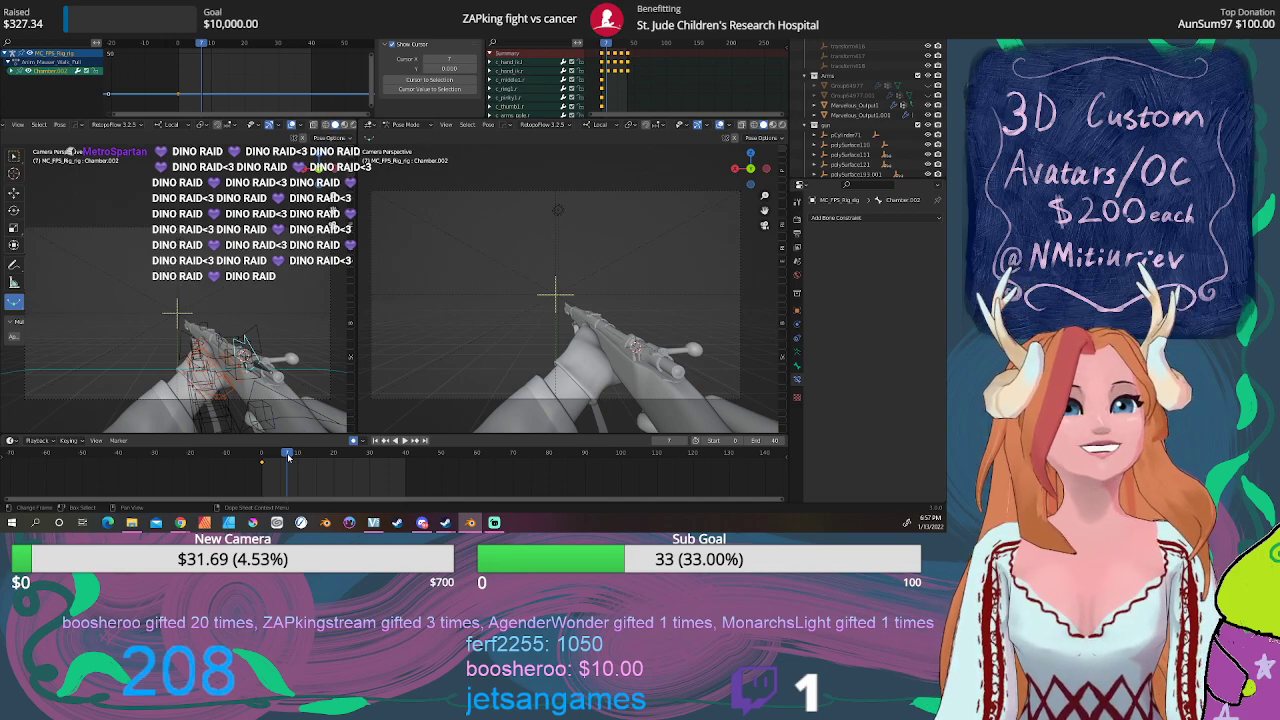
key(Left)
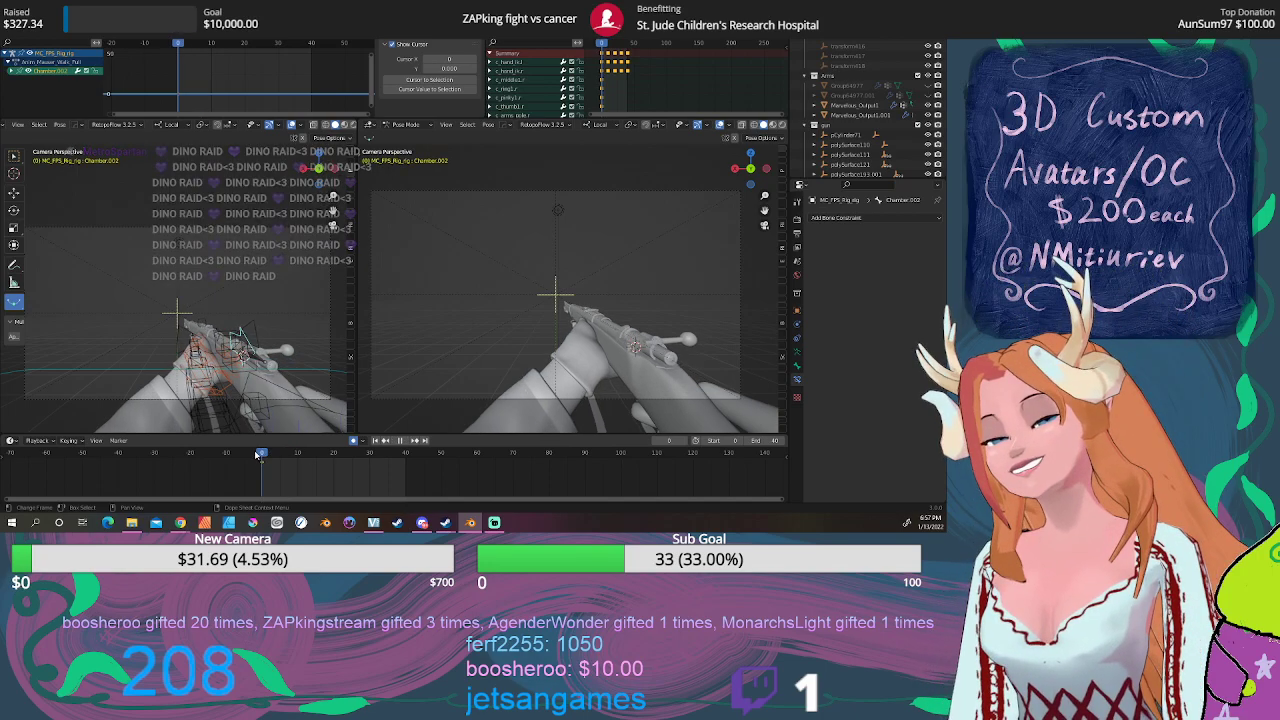
key(Left)
key(Left)
key(Escape)
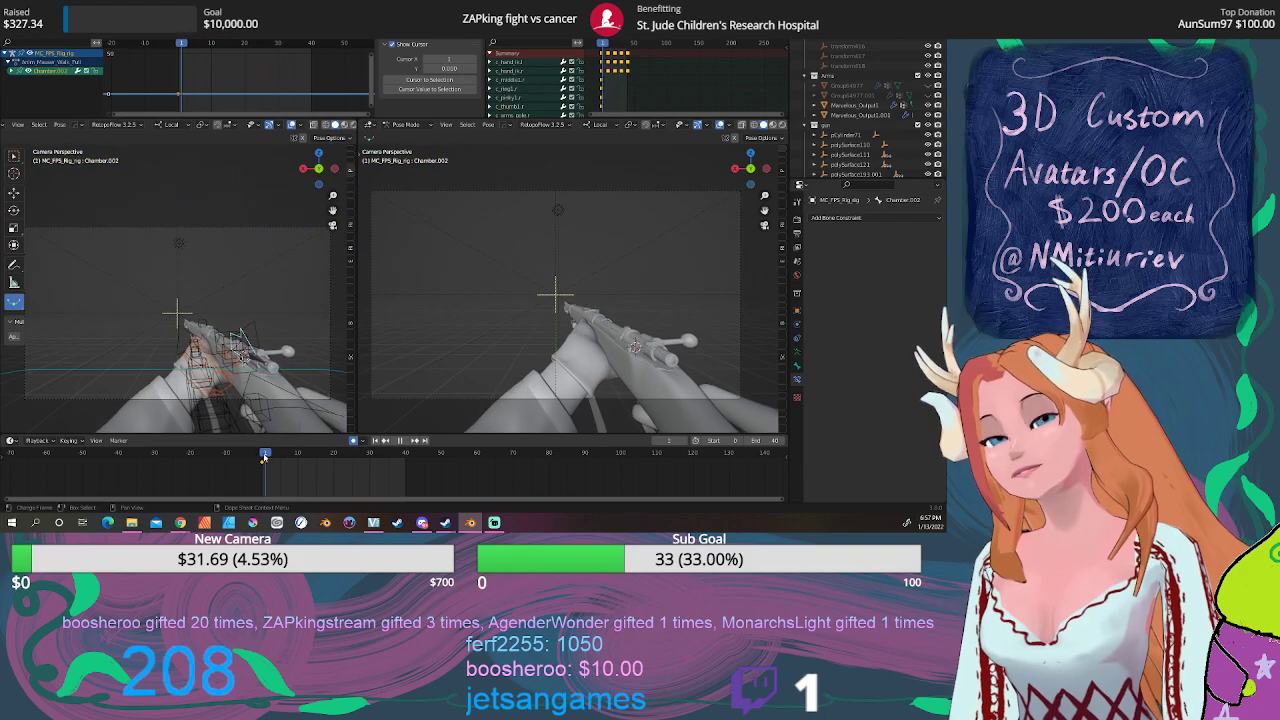
click(405, 441)
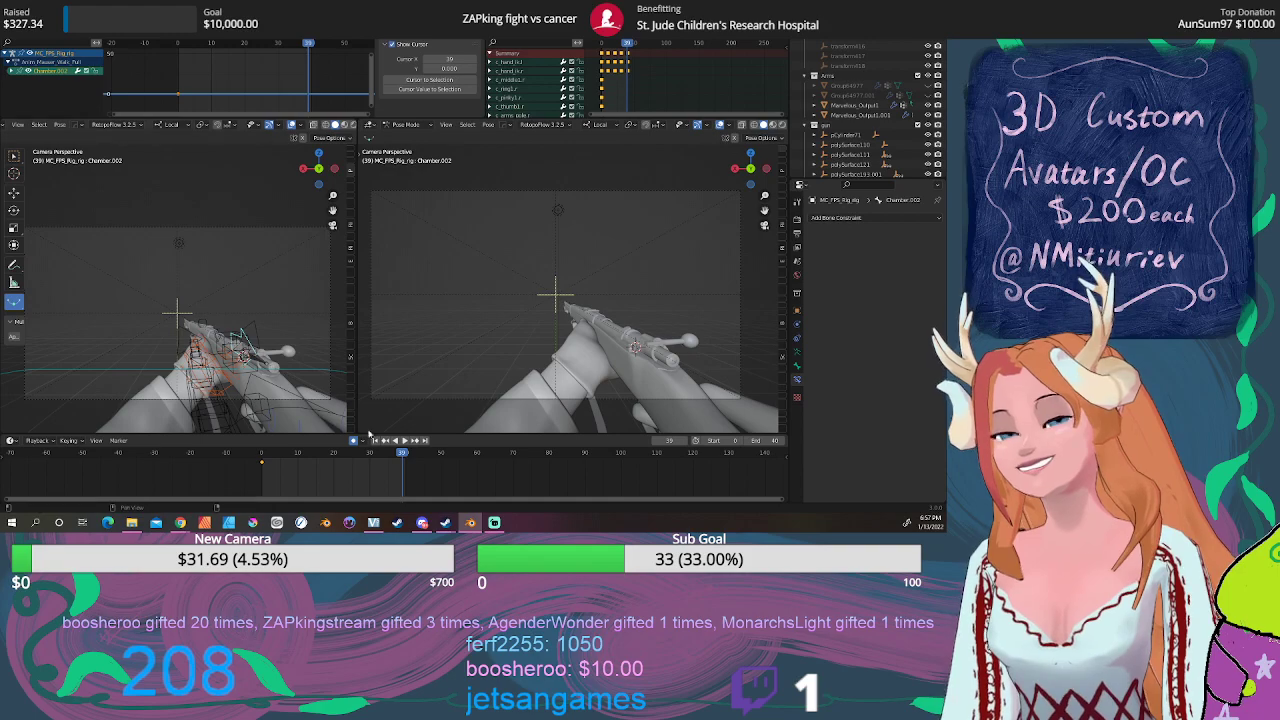
Step: Replay the walk from frame 0, orbit out of camera view, and list the rig's actions
key(space)
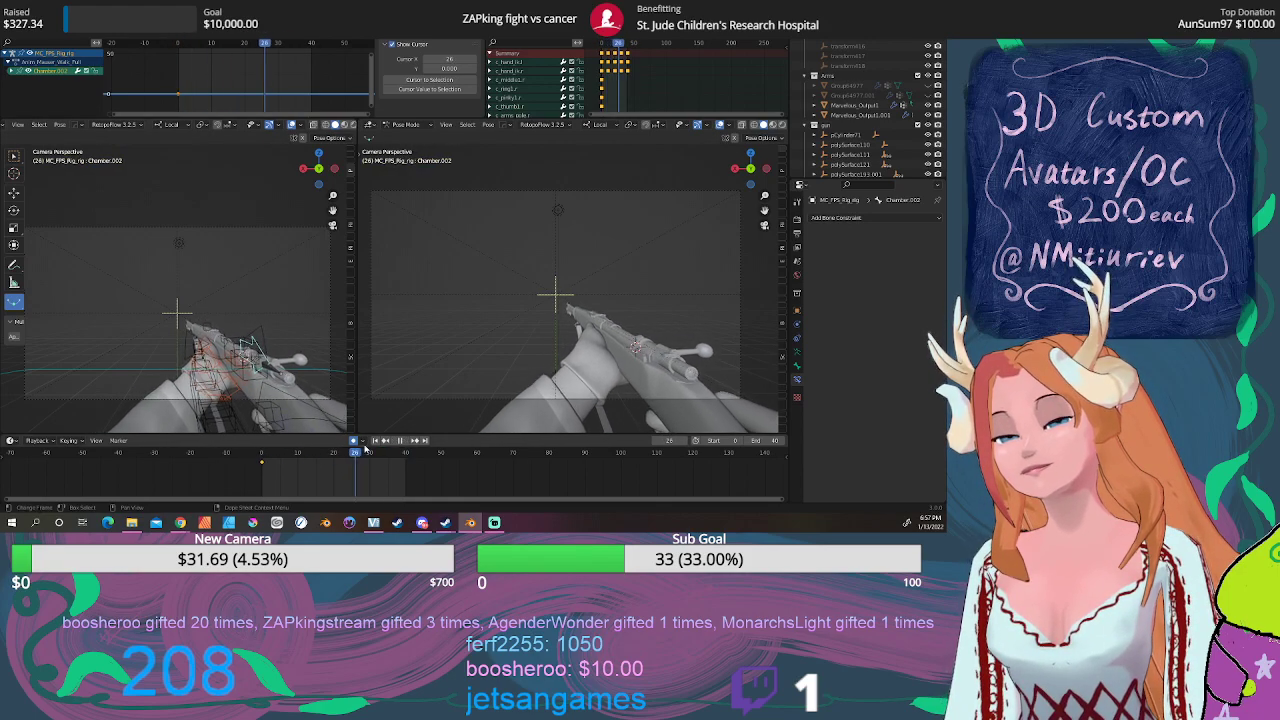
drag(405, 450, 258, 436)
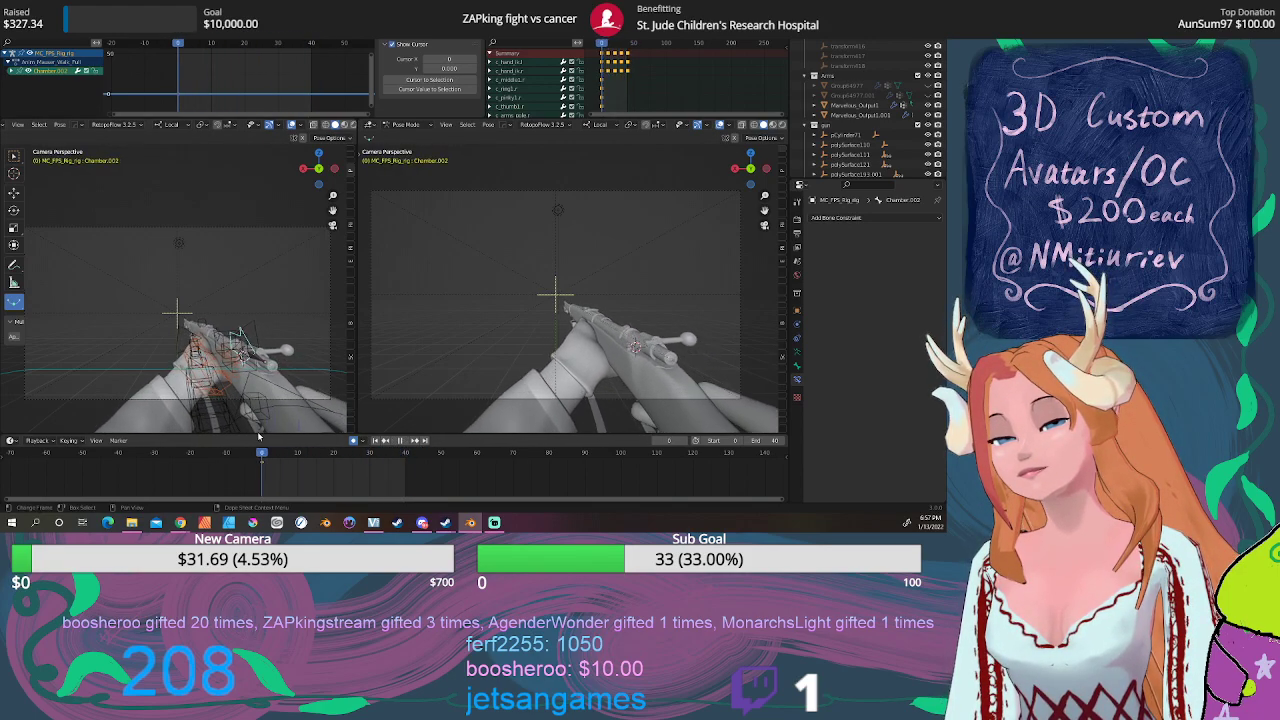
mouse_move(296, 333)
middle_down()
mouse_move(161, 328)
mouse_move(178, 352)
mouse_move(241, 341)
middle_up()
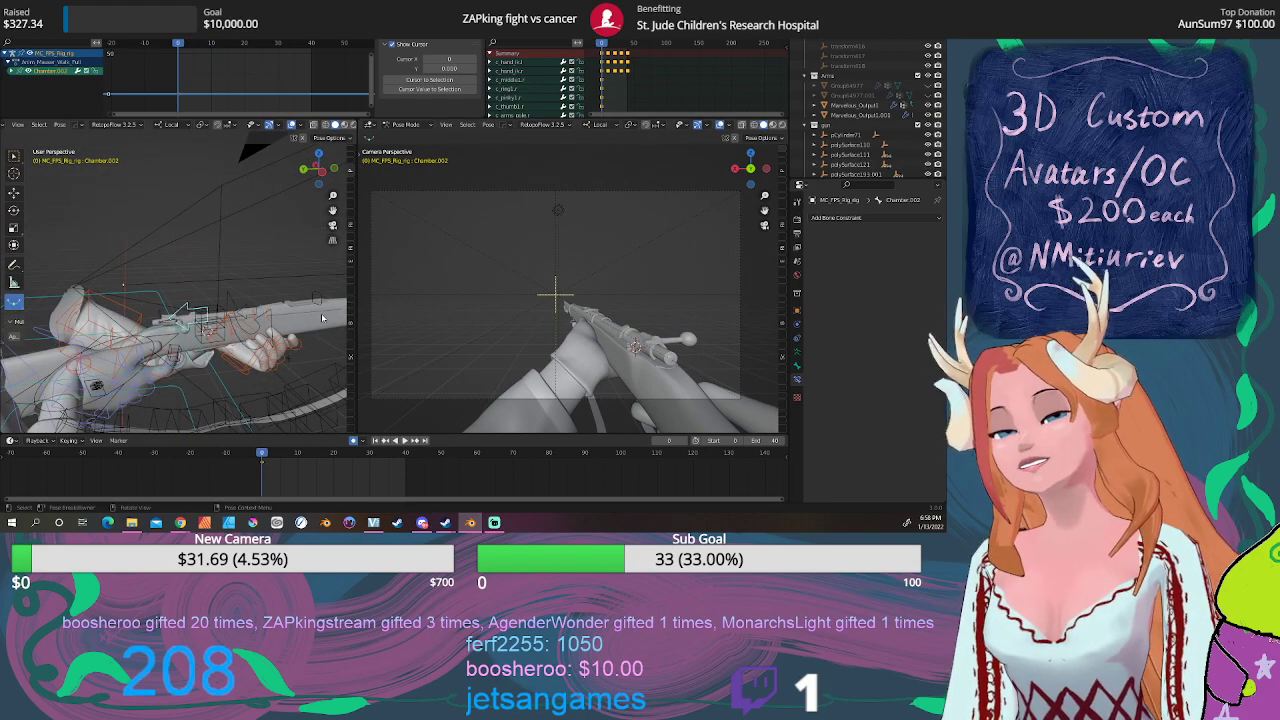
click(653, 133)
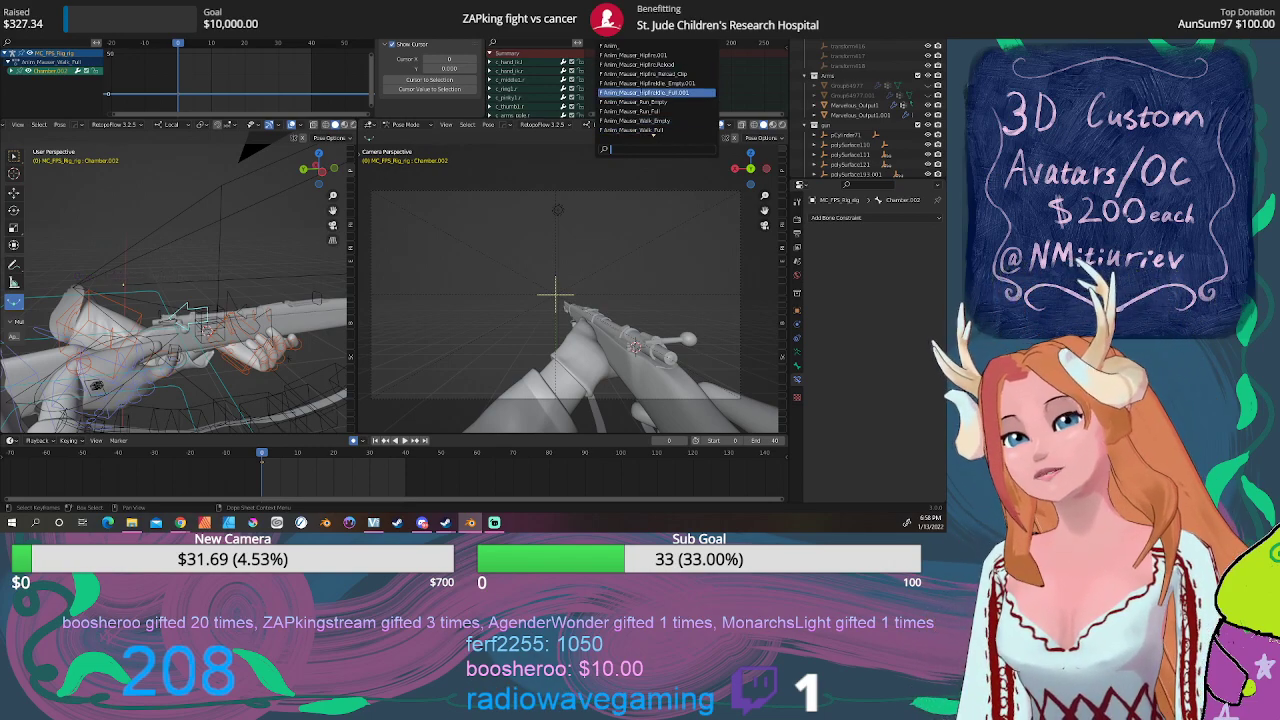
Step: Load Anim_Mauser_Run_Empty and play it, orbiting closer to the arm and rifle to inspect the pose
click(652, 104)
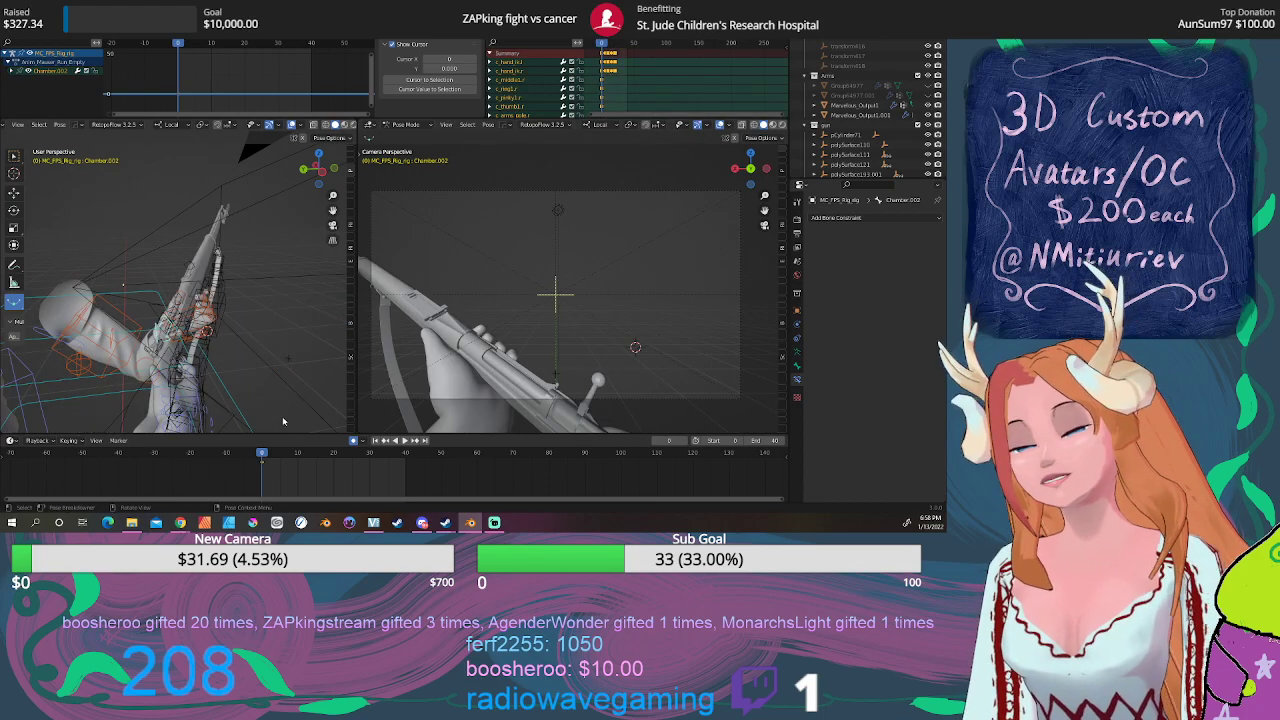
key(space)
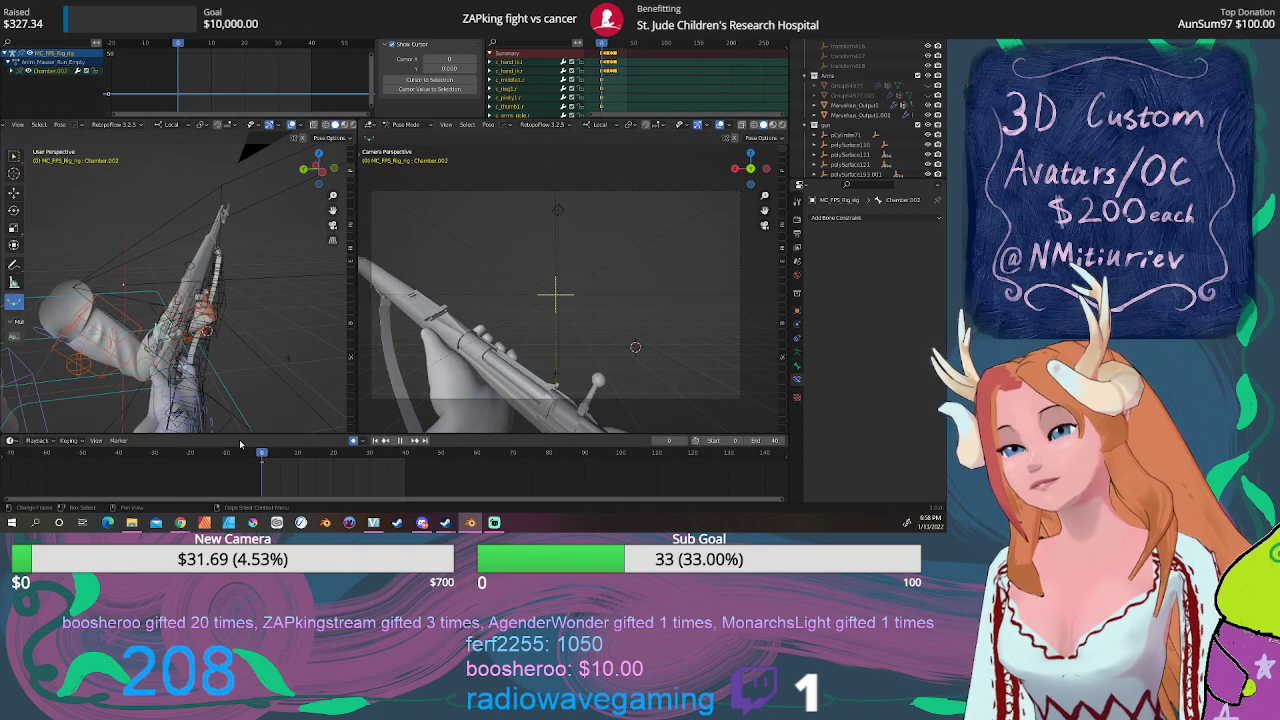
mouse_move(189, 390)
middle_down()
mouse_move(258, 307)
mouse_move(113, 328)
mouse_move(293, 296)
mouse_move(256, 294)
middle_up()
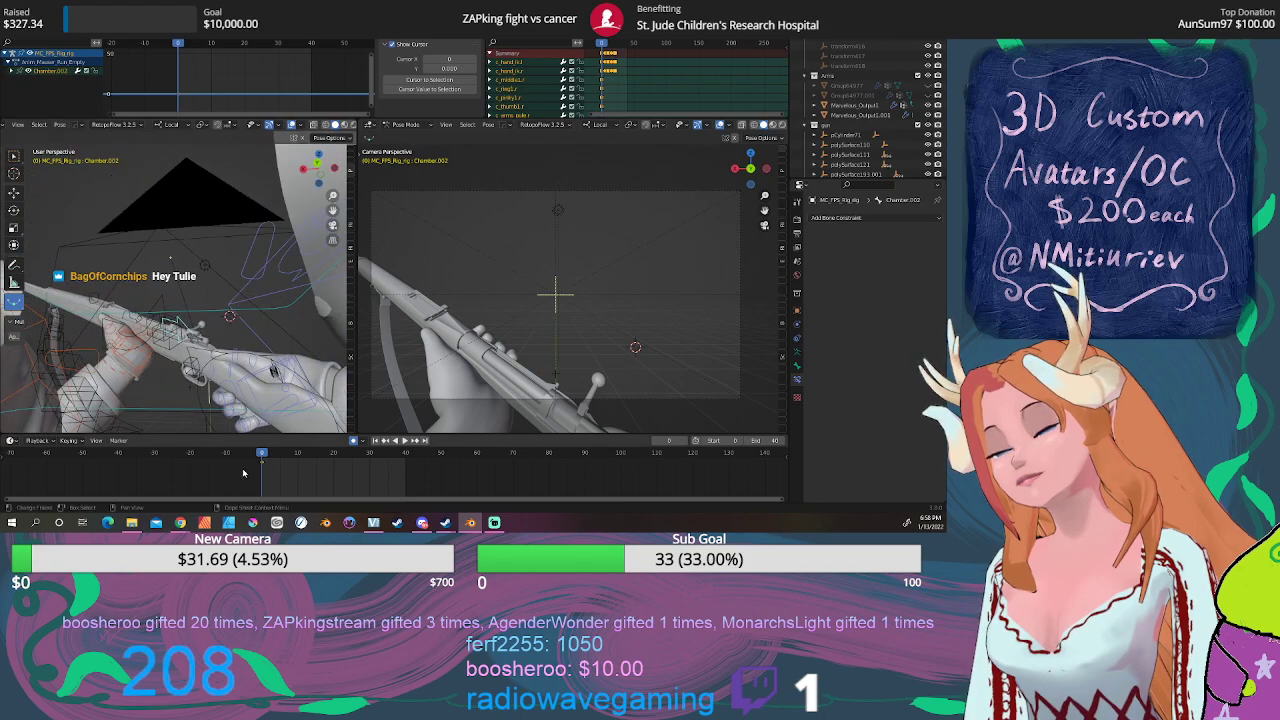
key(space)
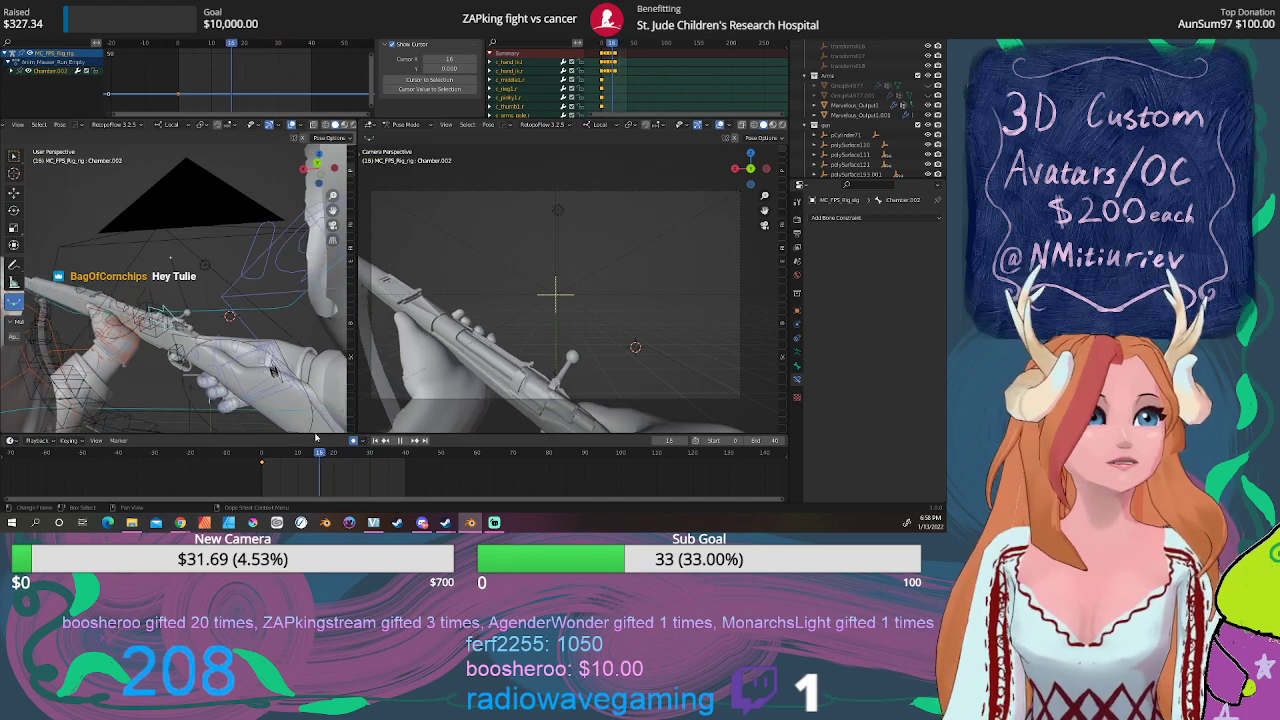
key(space)
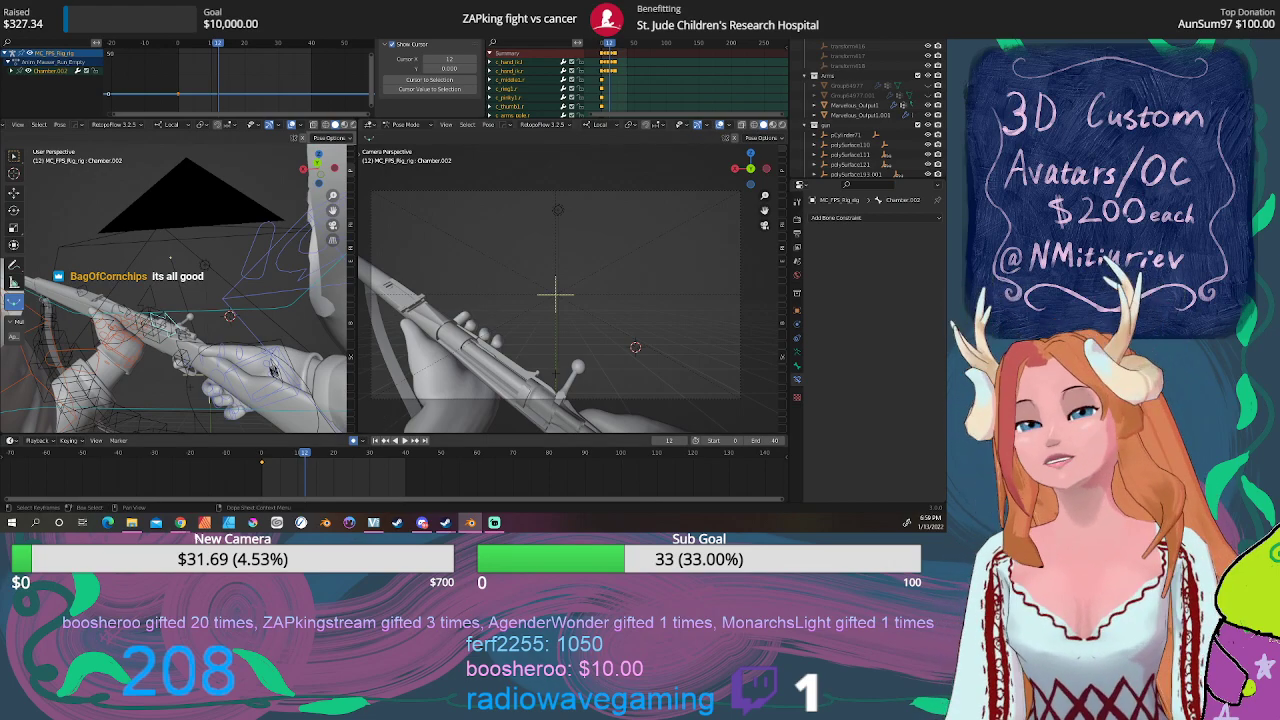
key(space)
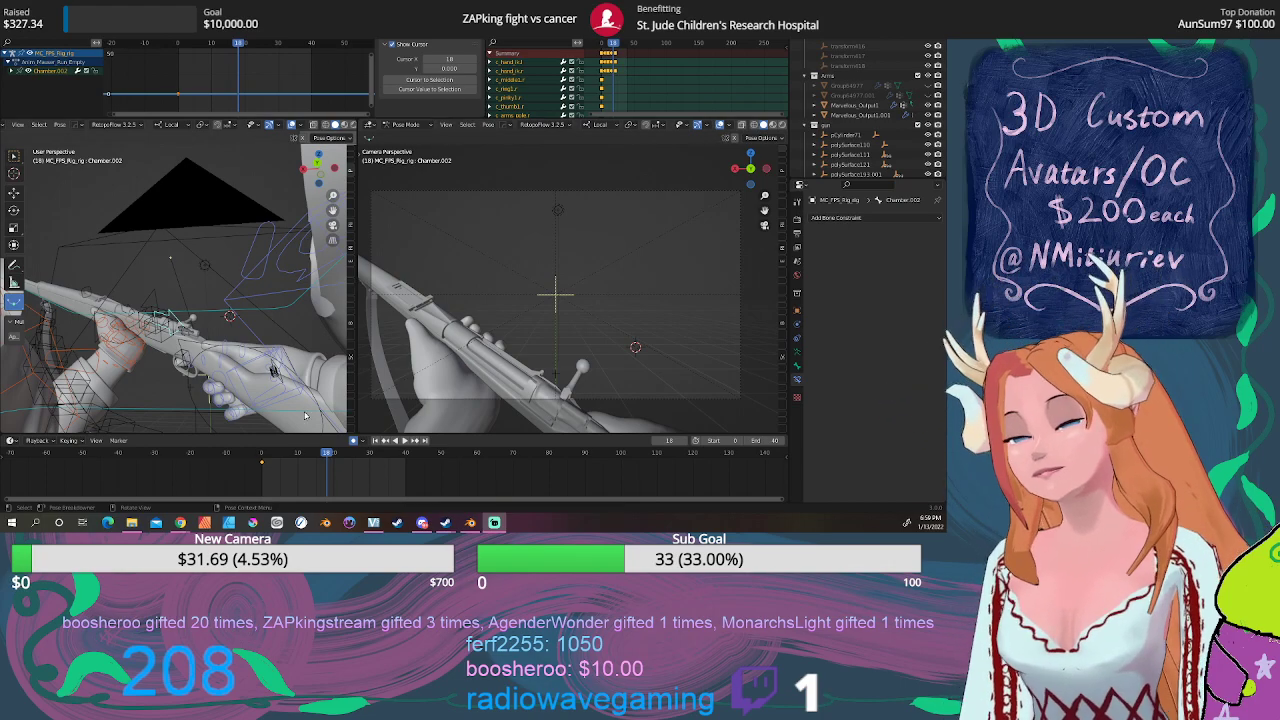
key(space)
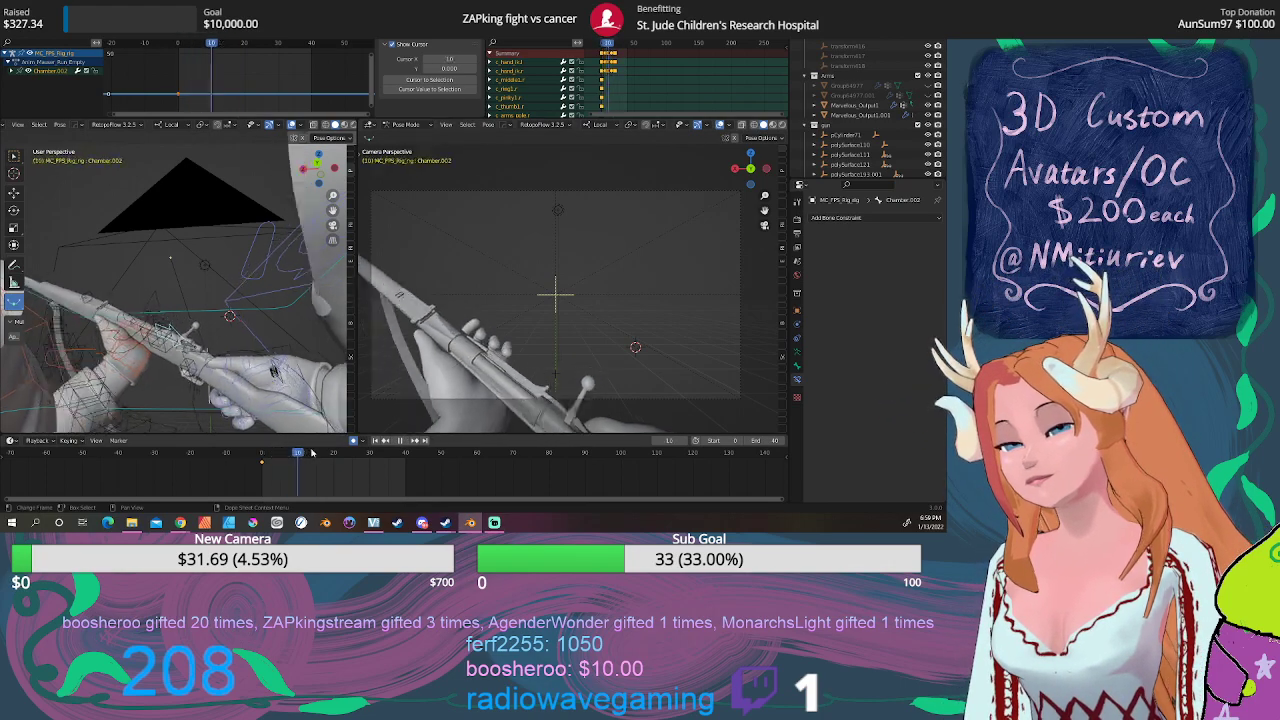
mouse_move(217, 316)
middle_down()
mouse_move(307, 327)
mouse_move(418, 420)
middle_up()
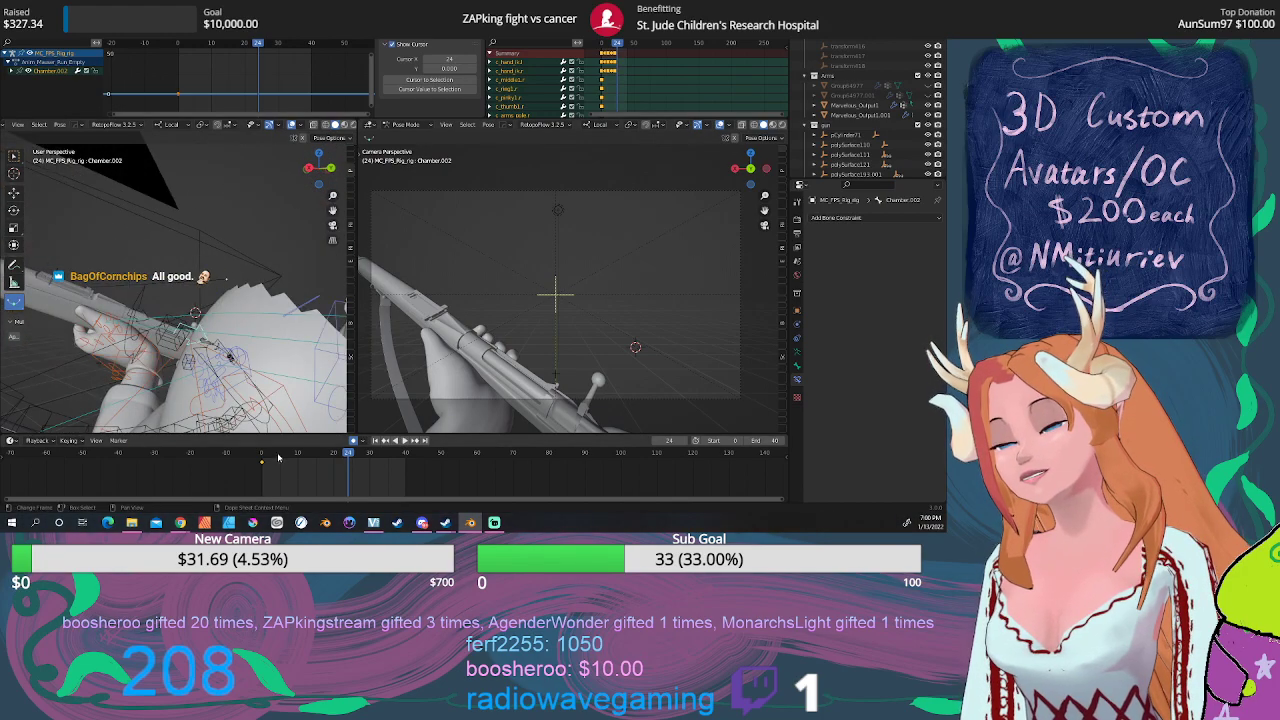
key(space)
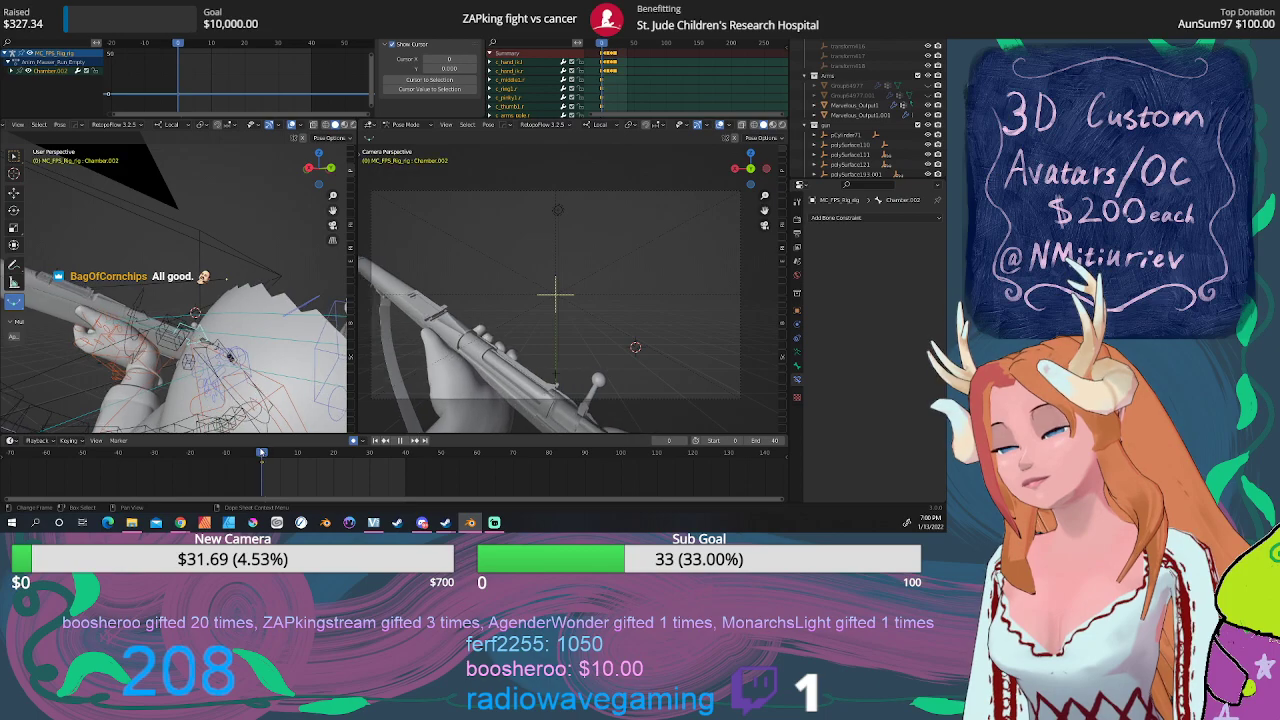
click(309, 452)
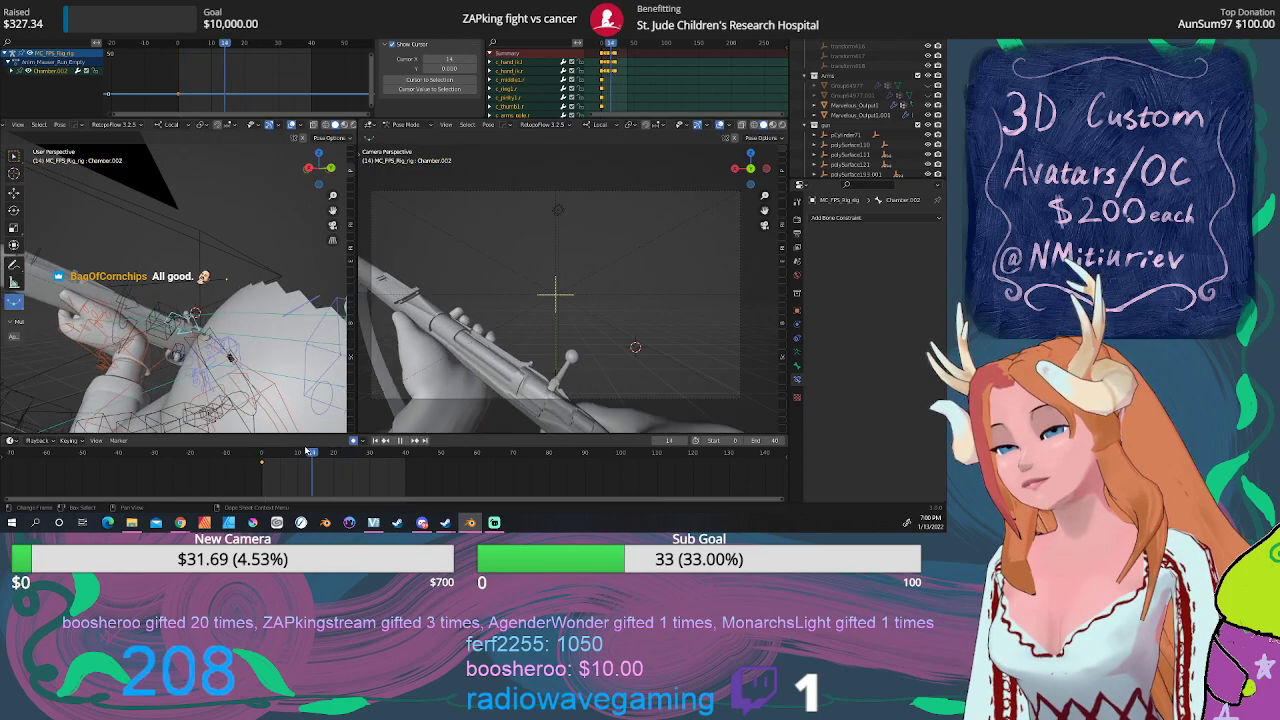
drag(309, 452, 261, 451)
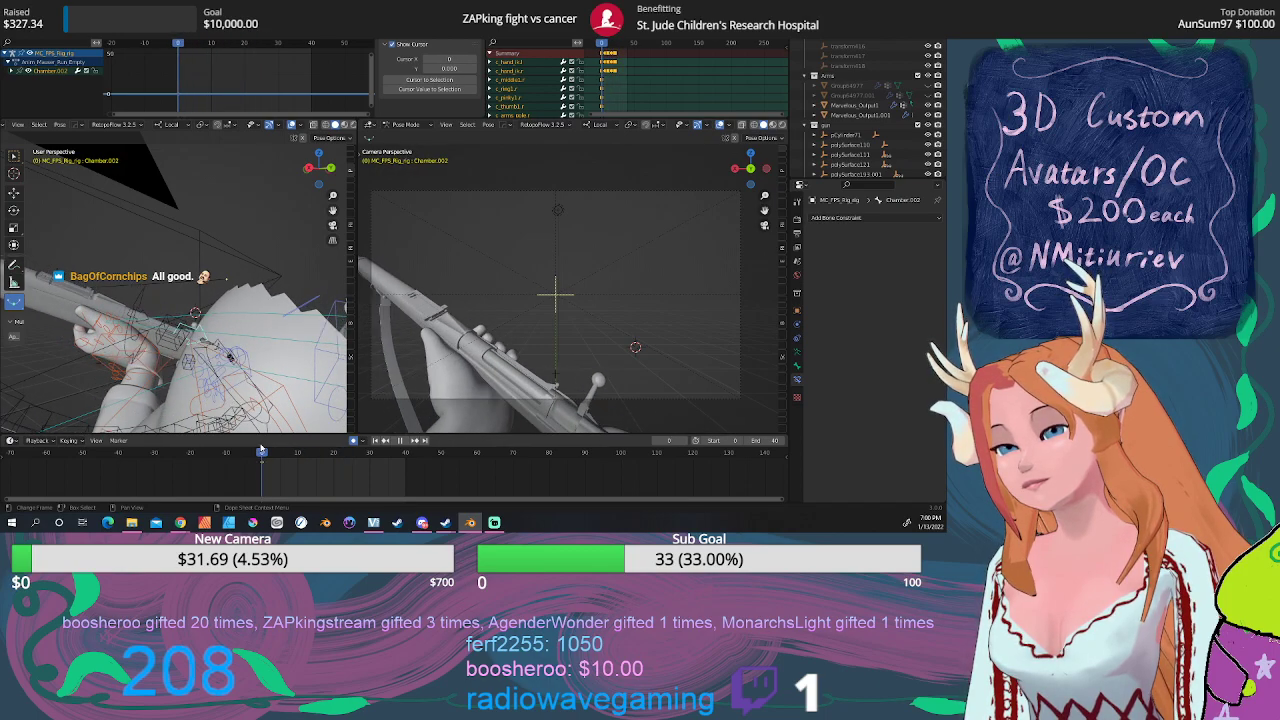
drag(264, 449, 263, 439)
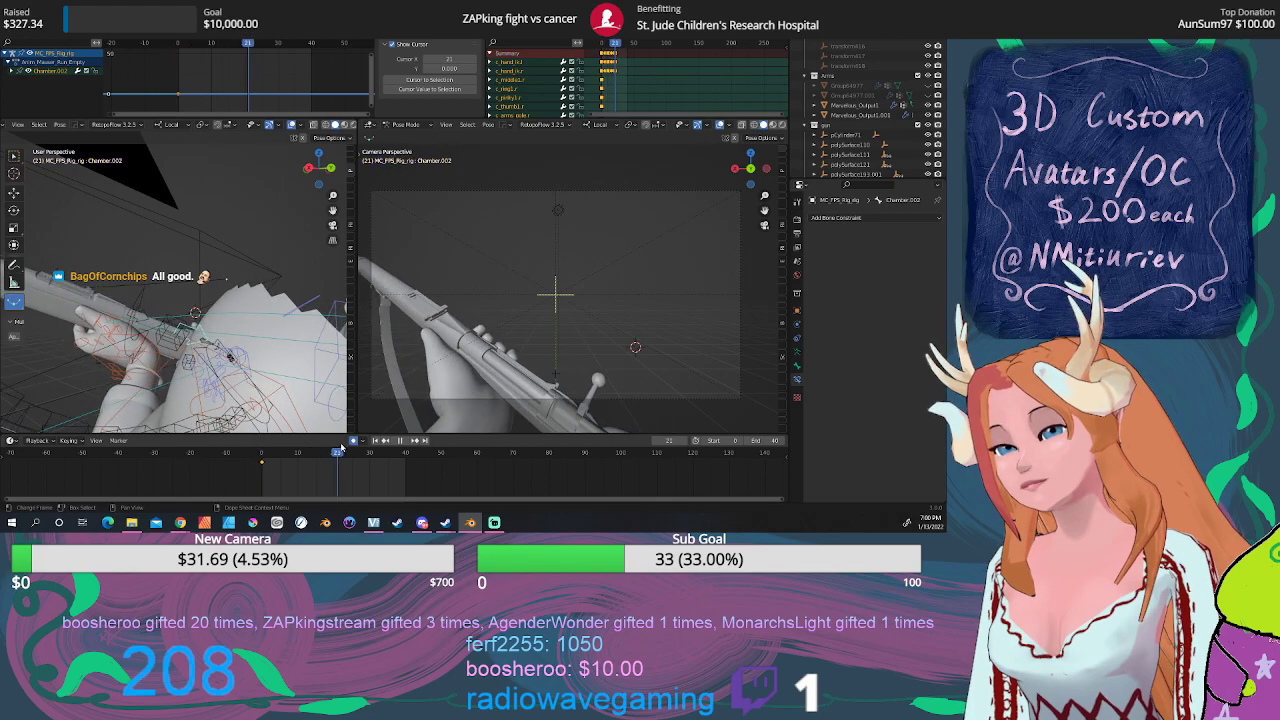
key(Left)
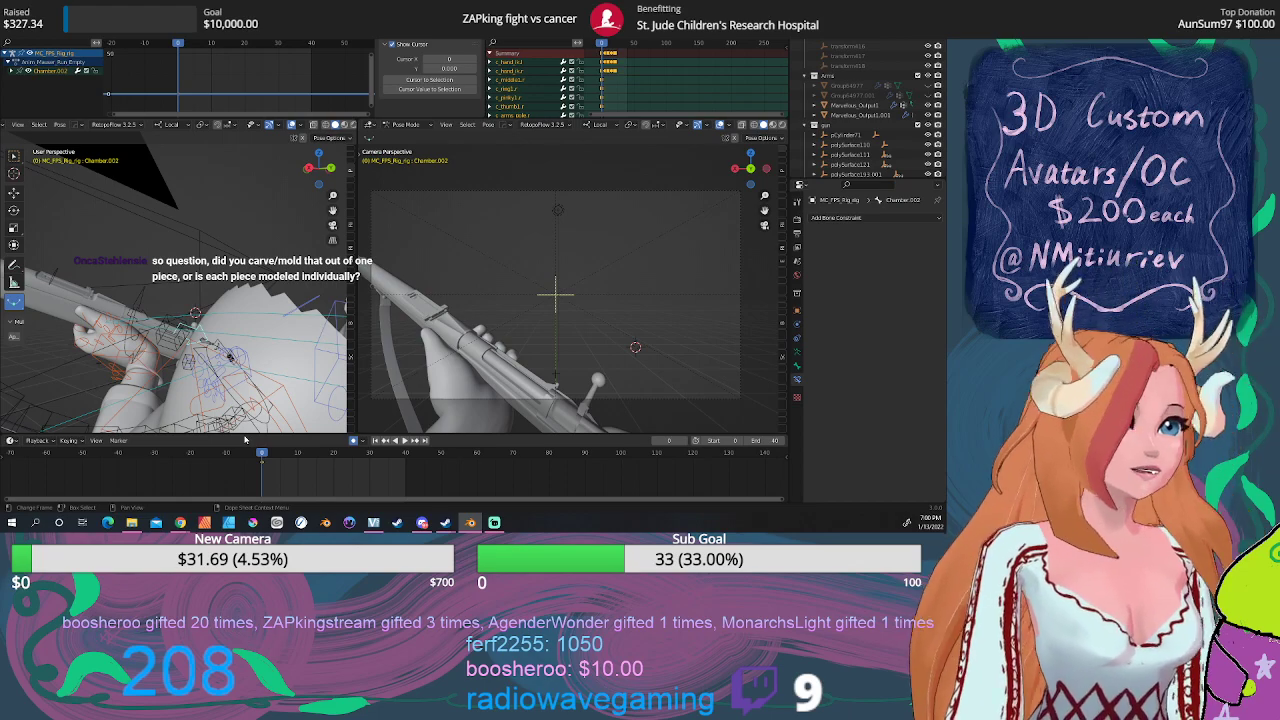
Step: Orbit the left view around the rifle, hands and arms rig from several sides
middle_drag(233, 413, 338, 335)
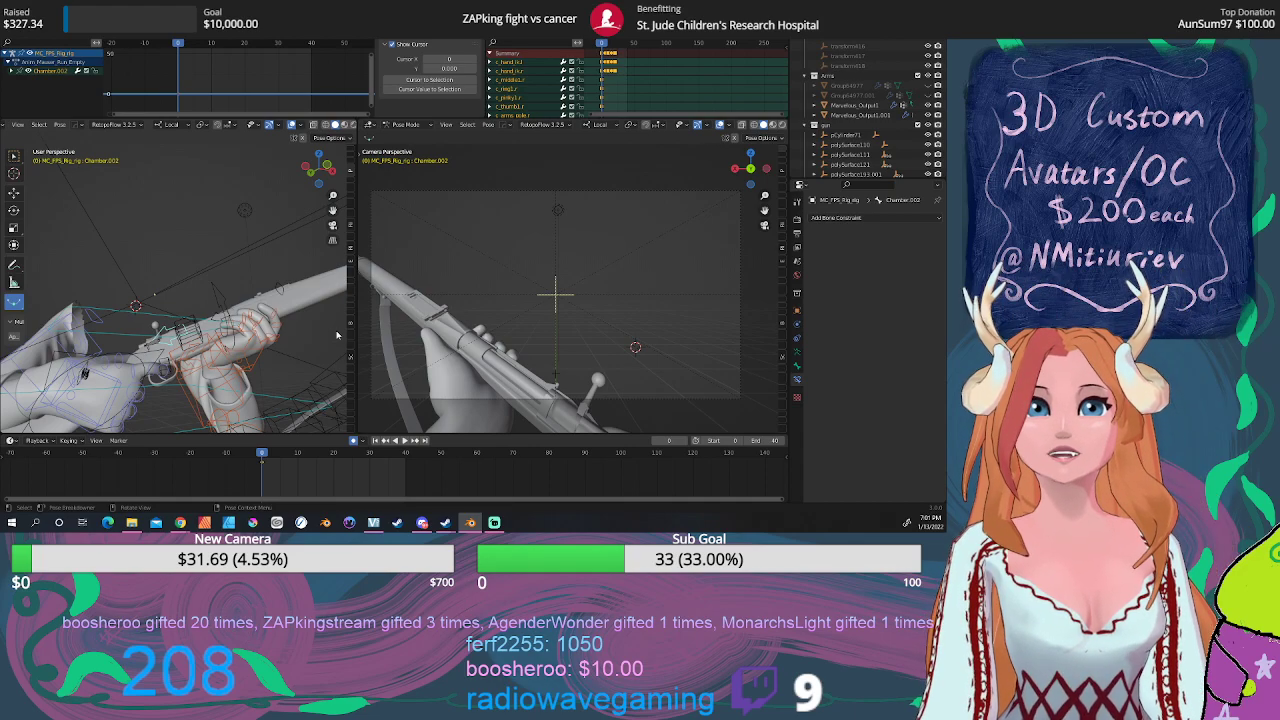
mouse_move(337, 335)
middle_down()
mouse_move(49, 315)
mouse_move(107, 325)
mouse_move(123, 311)
middle_up()
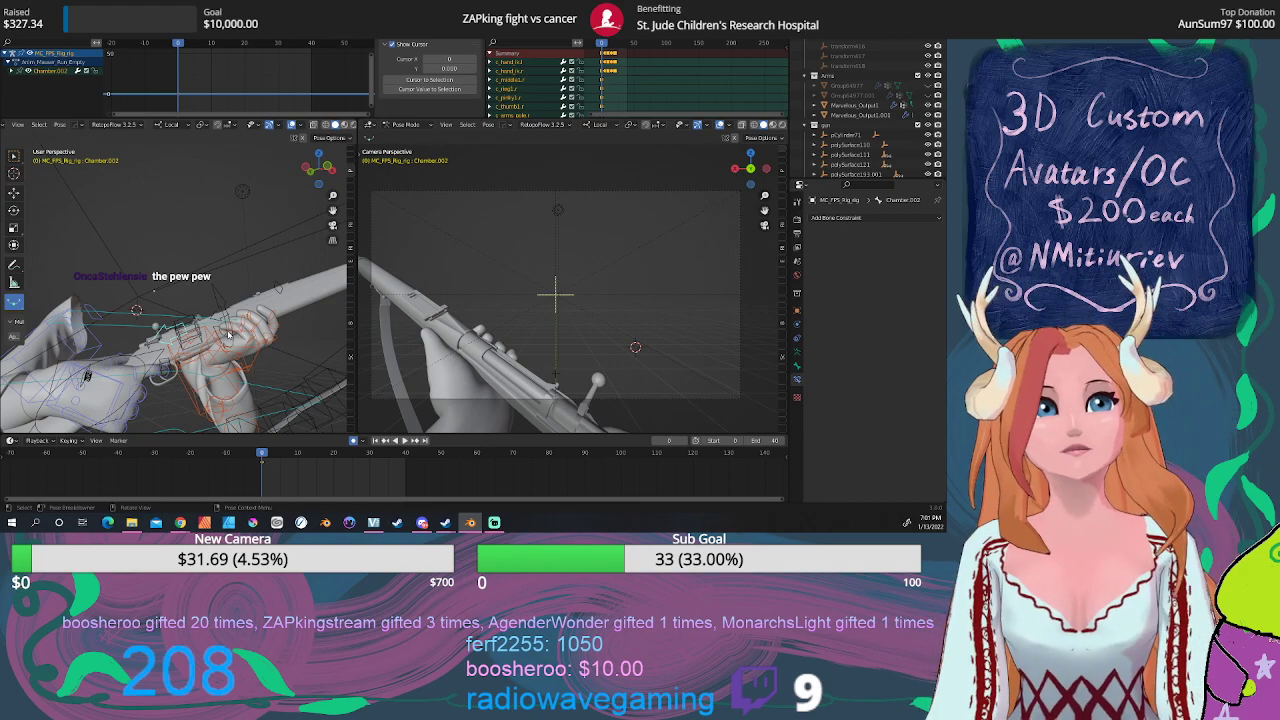
mouse_move(228, 334)
middle_down()
mouse_move(51, 352)
mouse_move(258, 347)
mouse_move(170, 296)
mouse_move(112, 317)
mouse_move(143, 327)
middle_up()
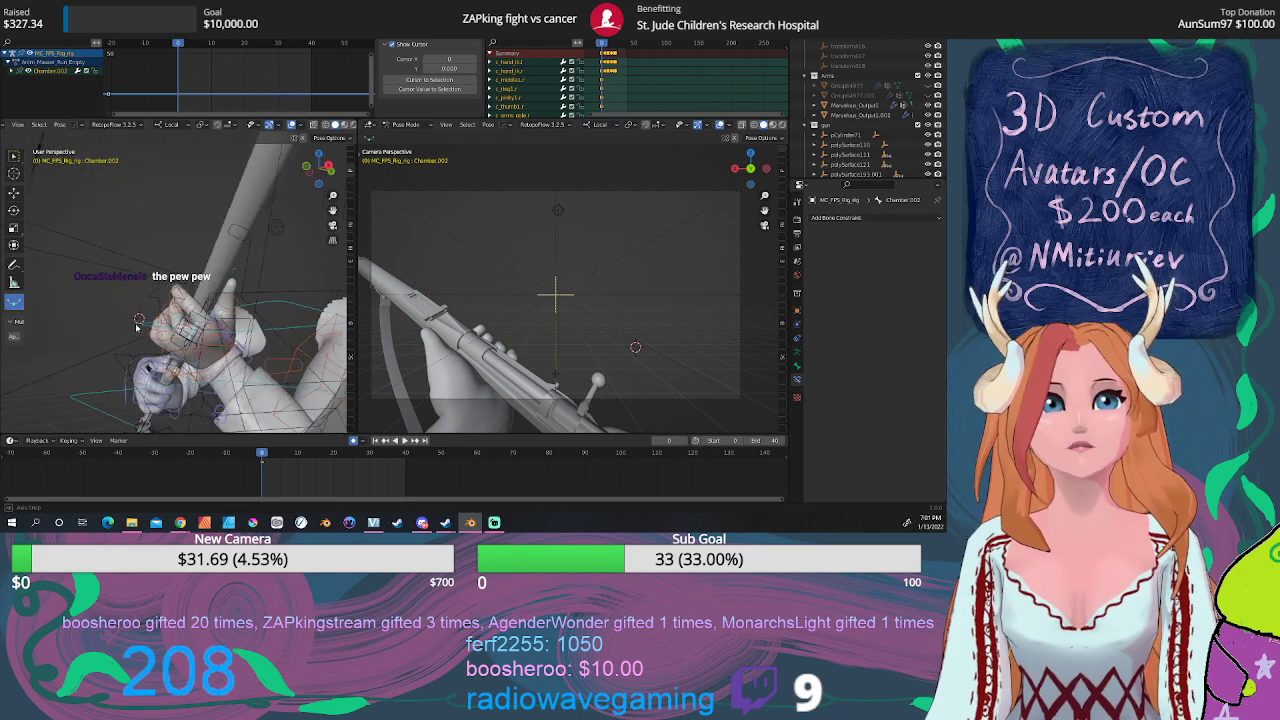
mouse_move(143, 327)
middle_down()
mouse_move(73, 343)
mouse_move(137, 340)
middle_up()
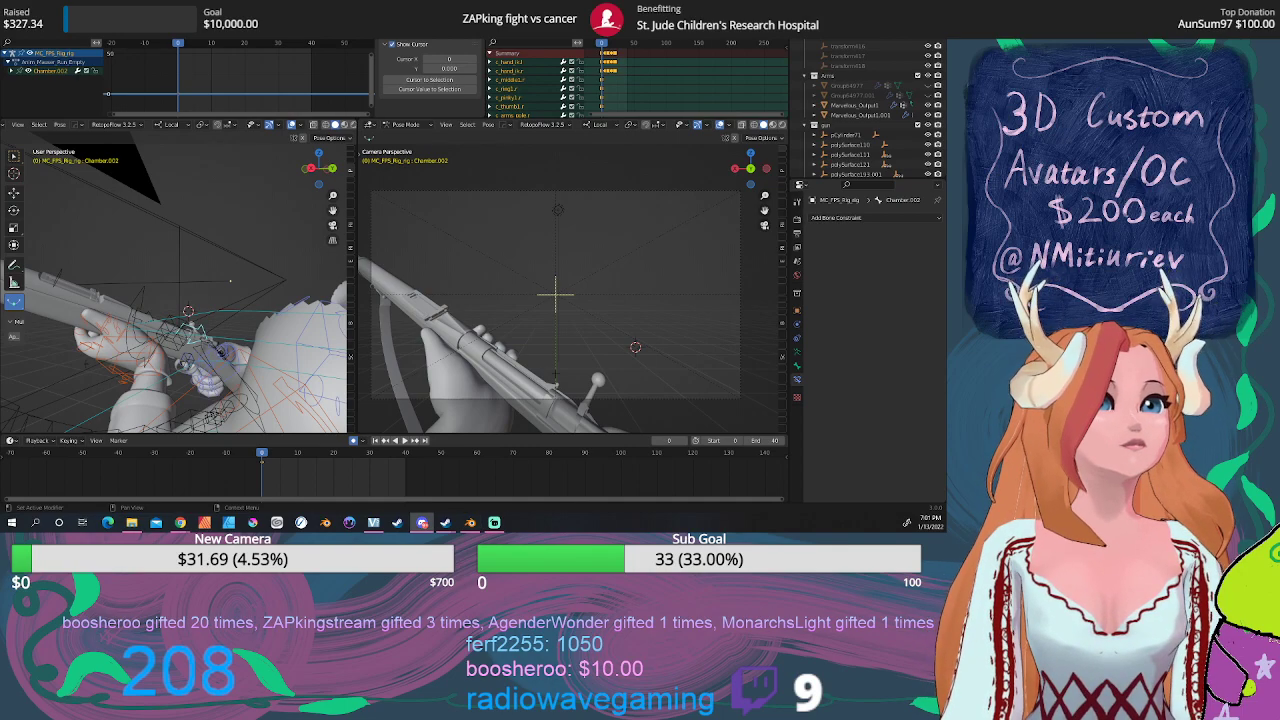
middle_drag(230, 350, 283, 402)
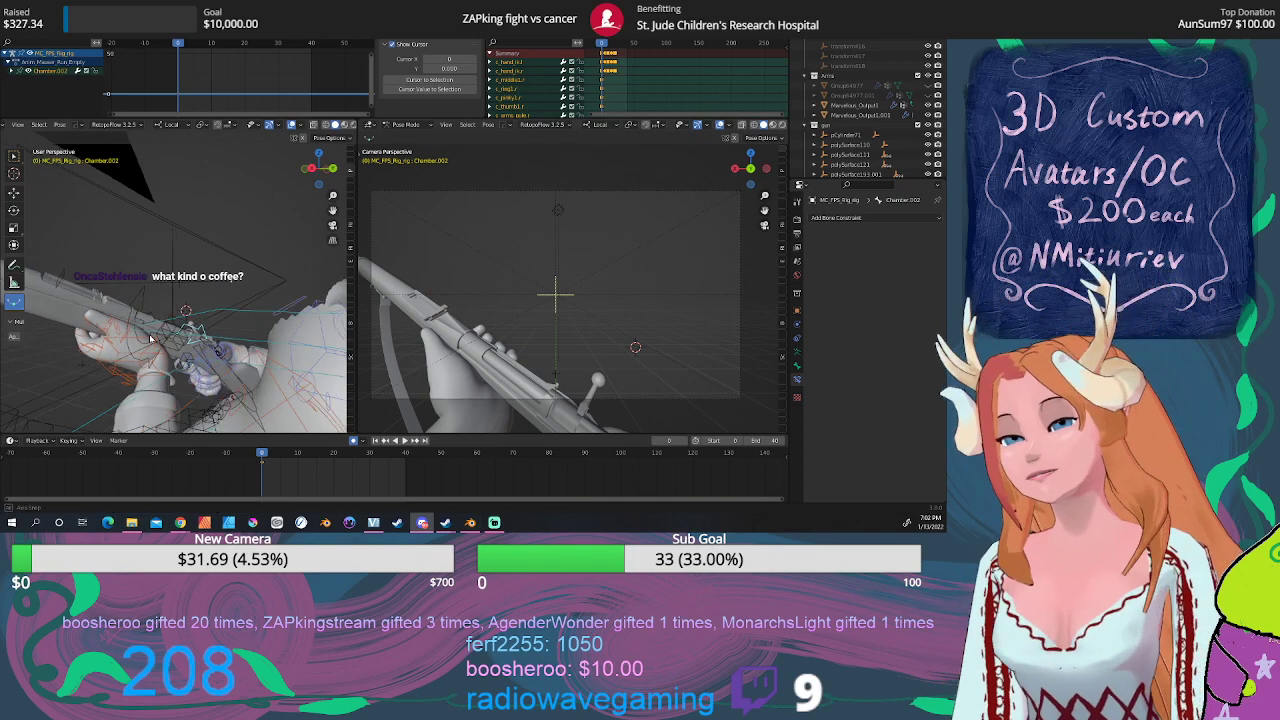
Step: Play the run action, return to frame 0, and browse the Anim_Mauser action list for the reload
key(space)
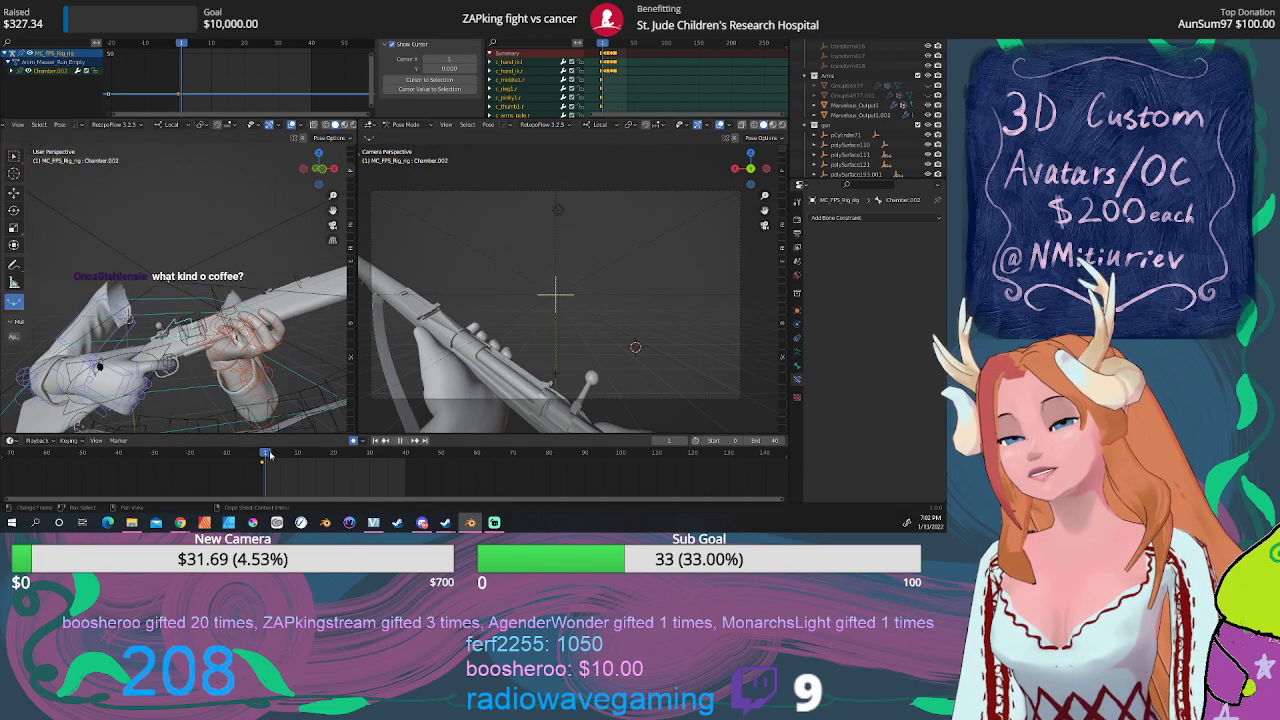
click(263, 450)
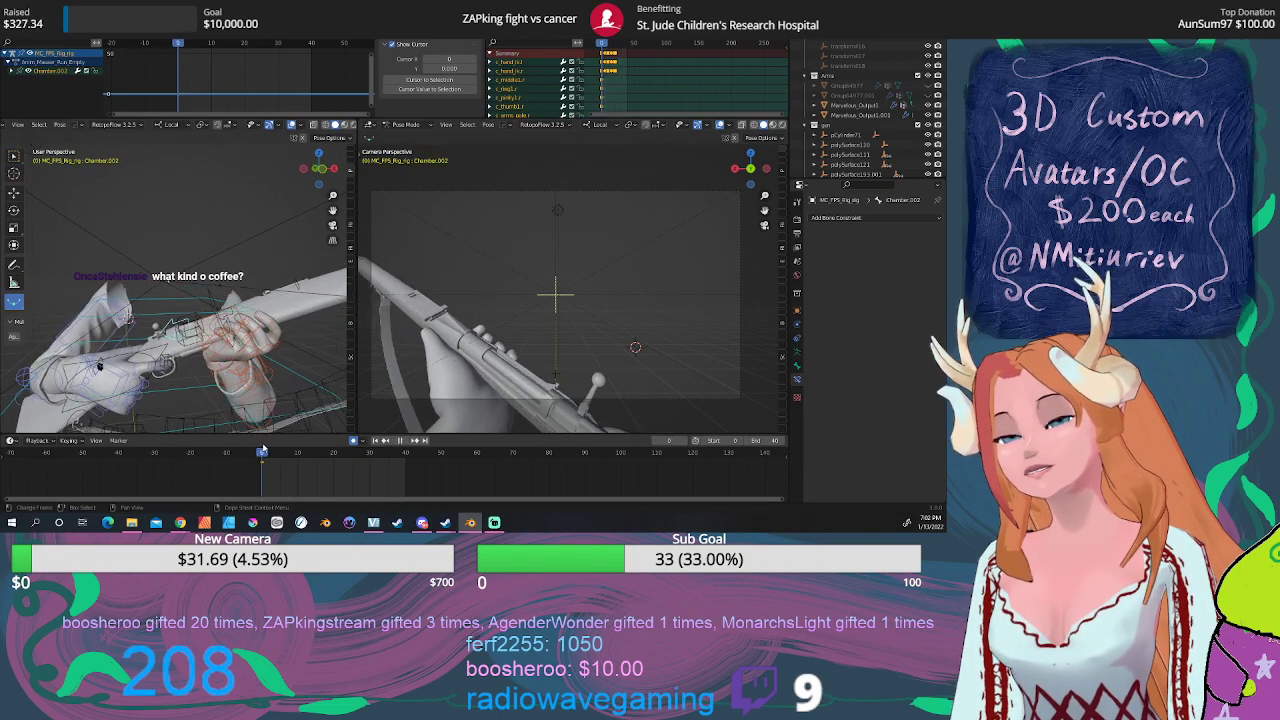
click(602, 42)
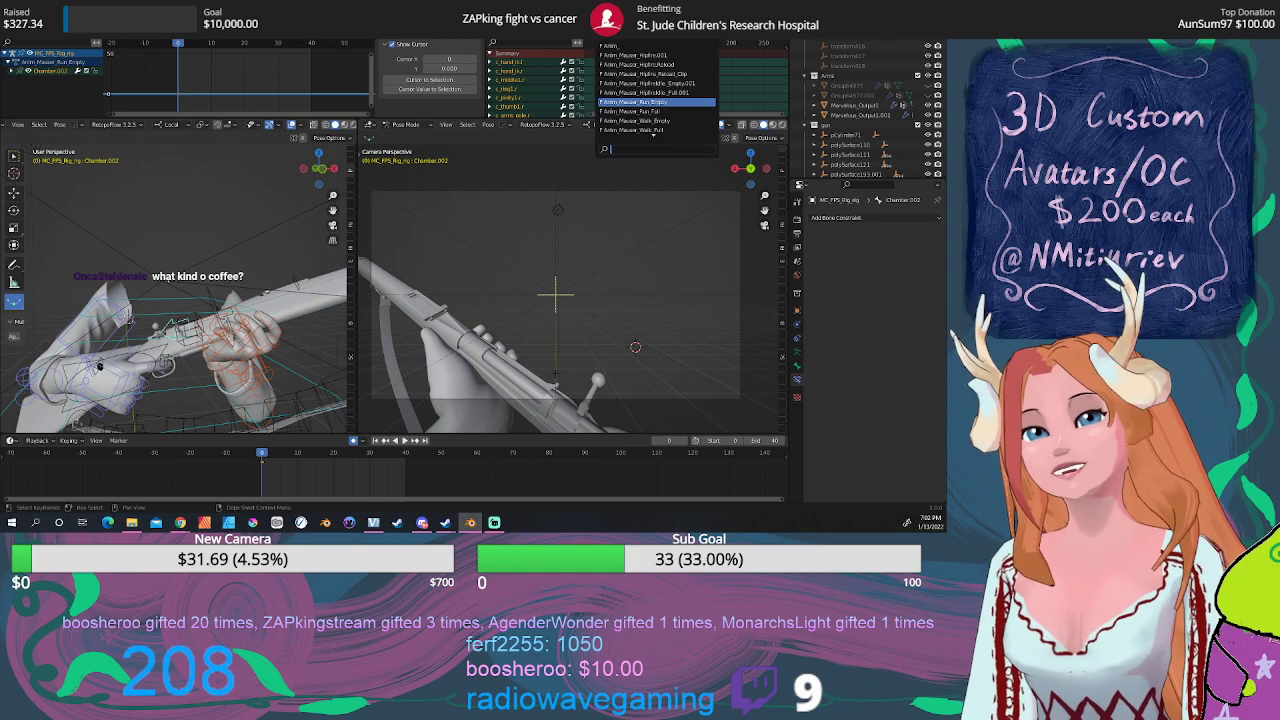
click(645, 102)
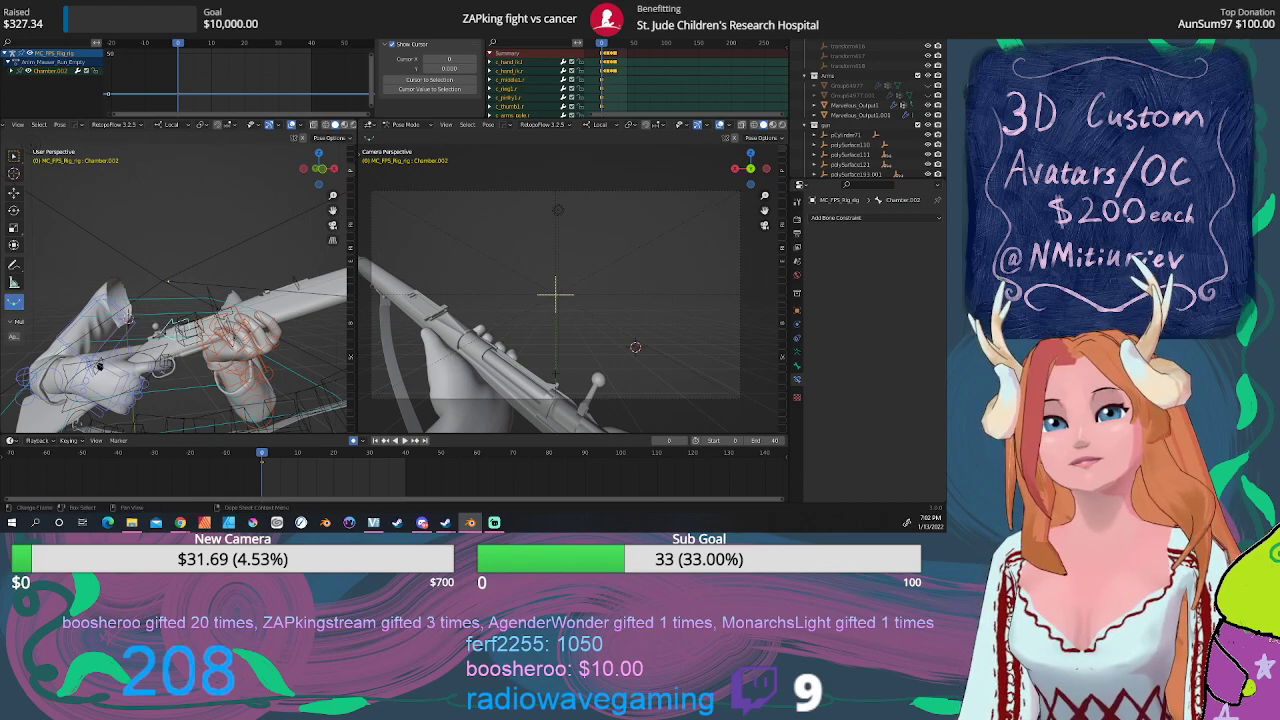
click(602, 43)
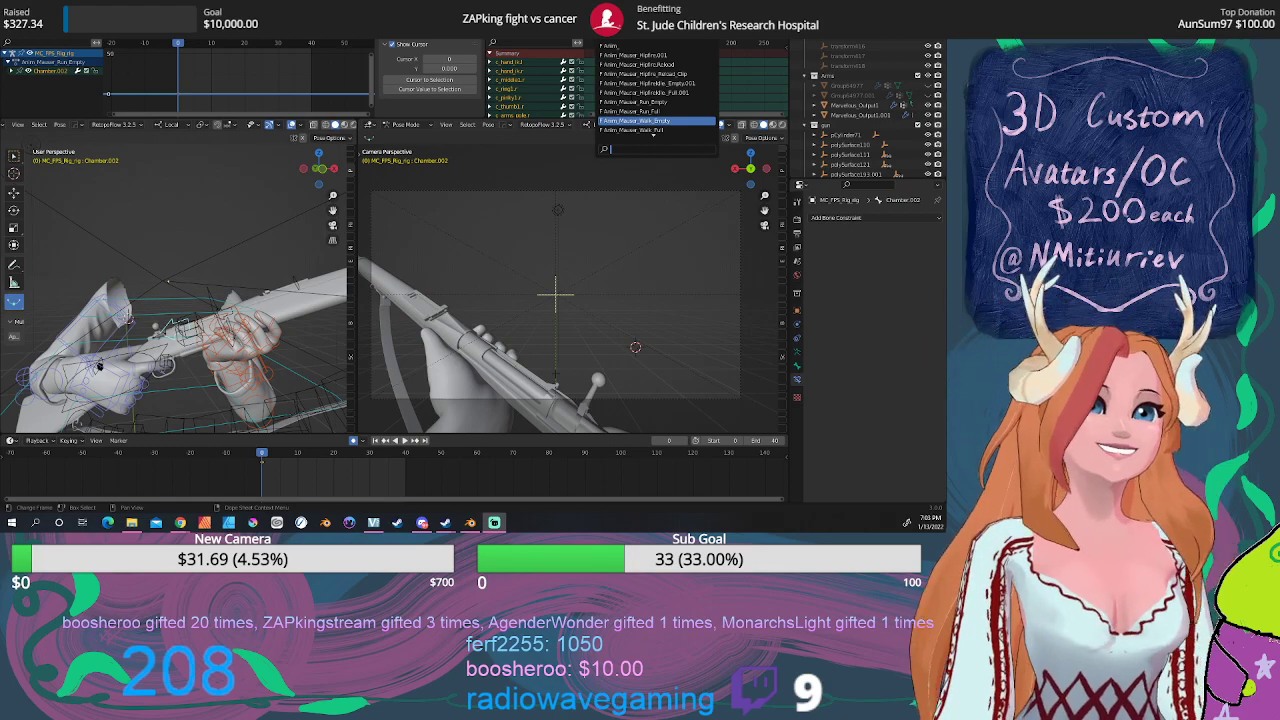
key(Down)
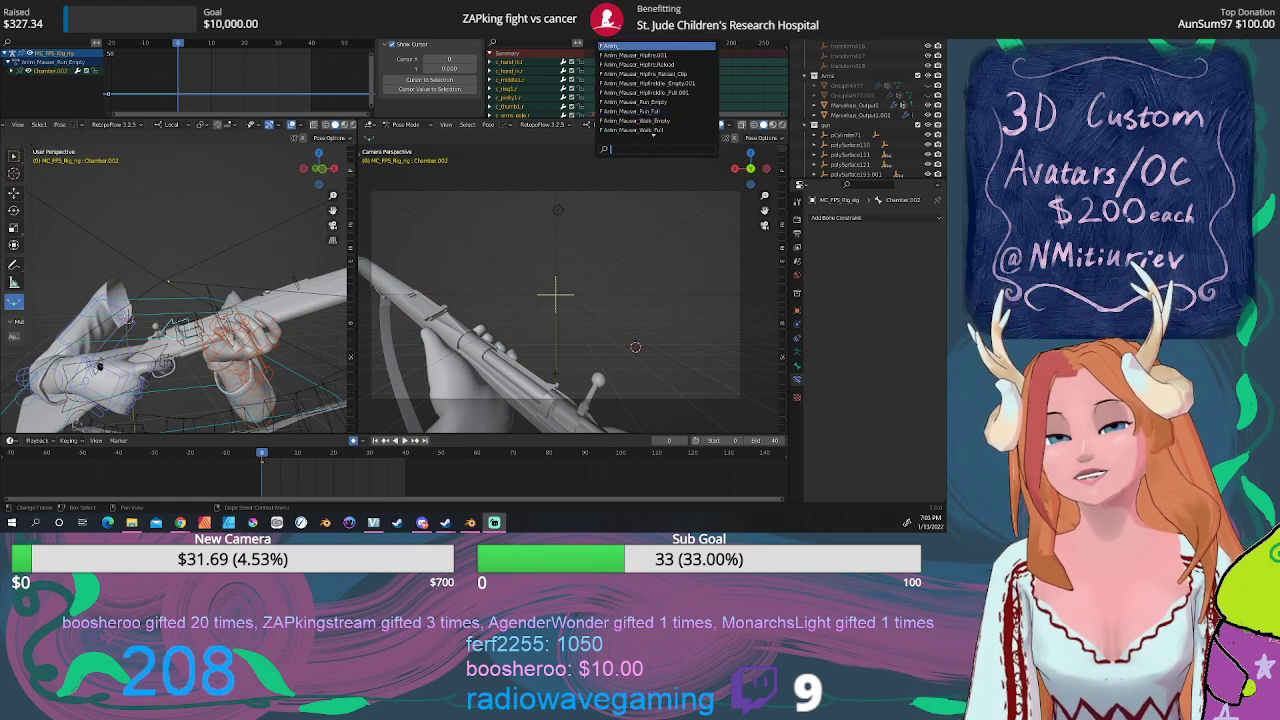
scroll(657, 90, down, 2)
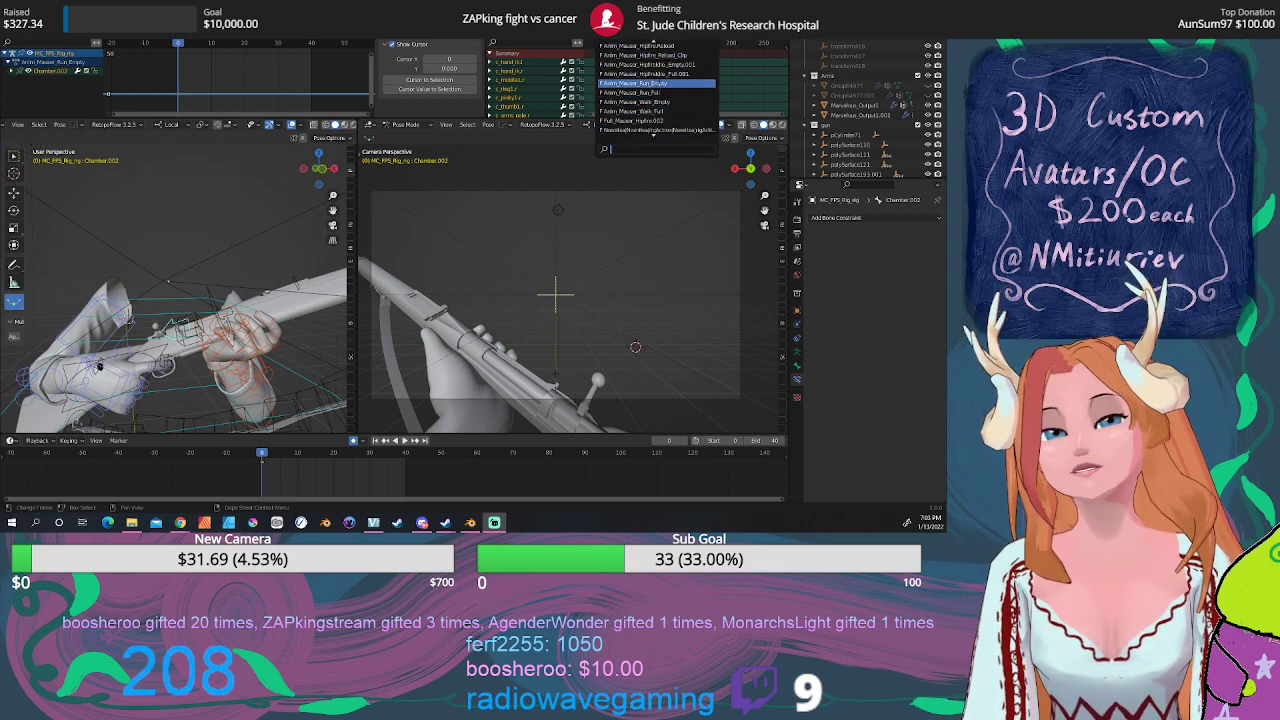
Step: Apply the HipFire clip-reload action, play it, and scrub through frames 90, 69 and 0
click(657, 55)
key(space)
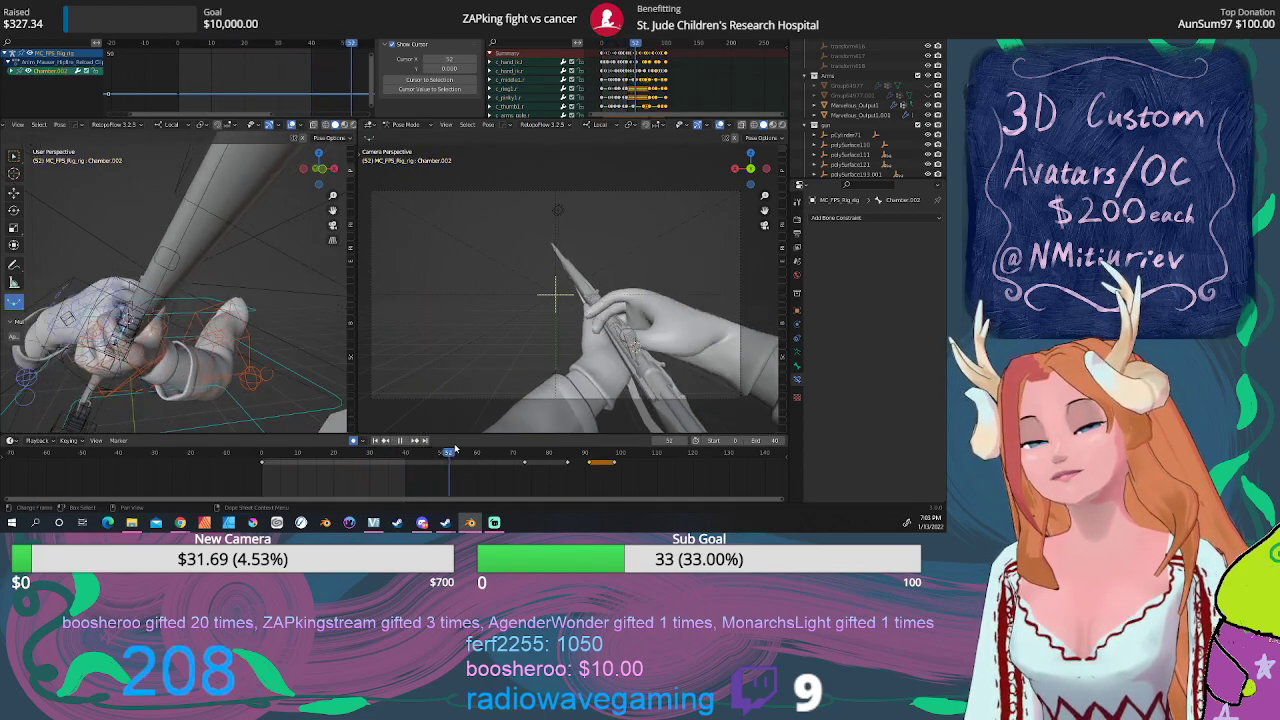
drag(534, 449, 590, 452)
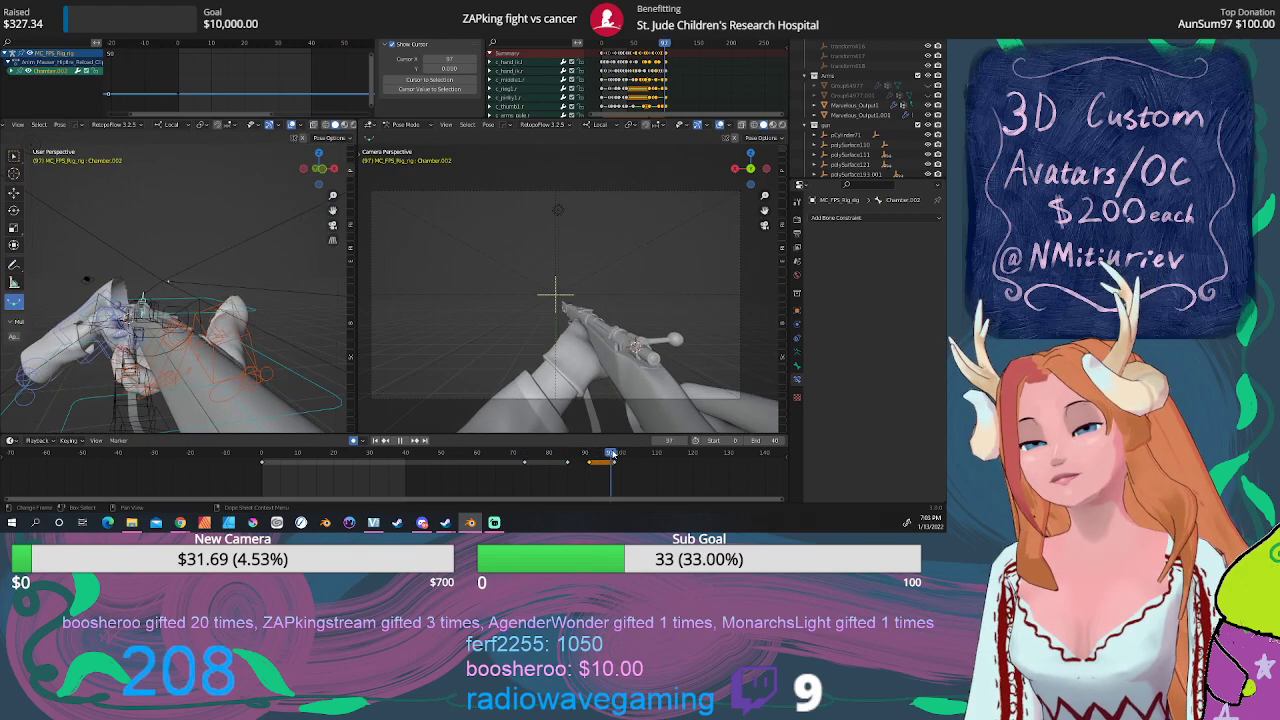
mouse_move(578, 452)
mouse_down()
mouse_move(339, 450)
mouse_move(607, 453)
mouse_up()
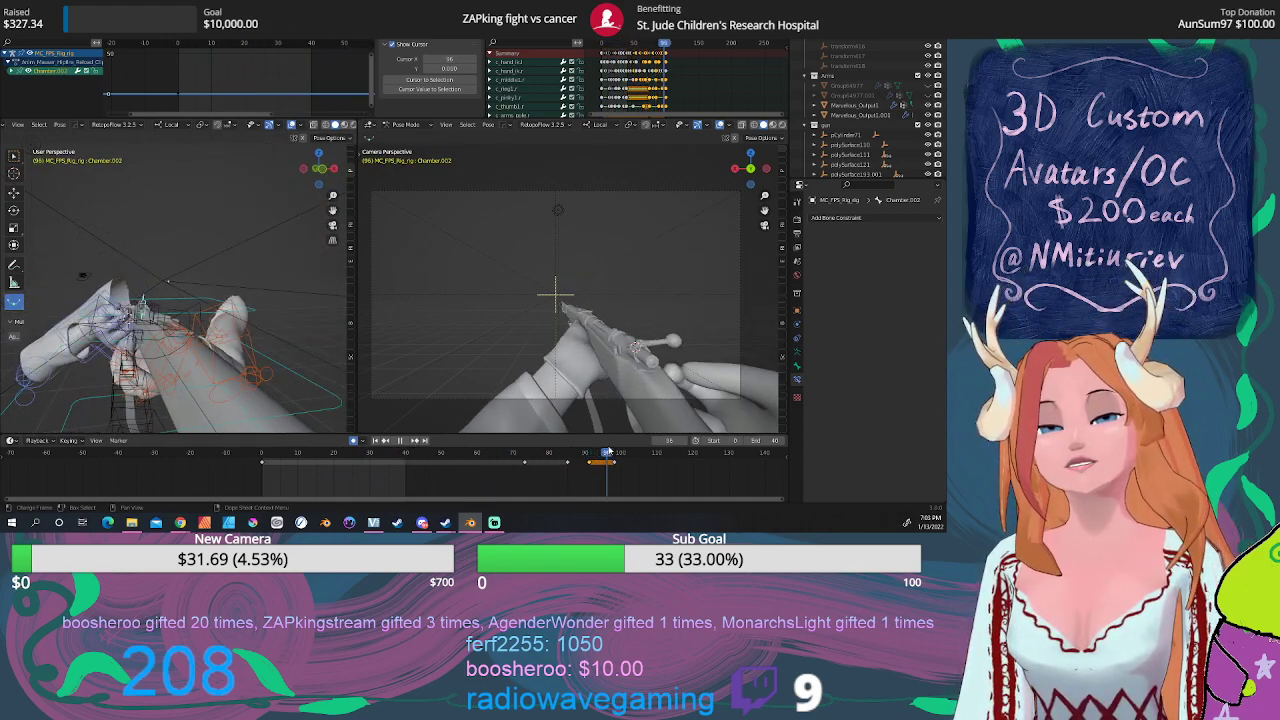
mouse_move(607, 453)
mouse_down()
mouse_move(261, 453)
mouse_move(385, 458)
mouse_up()
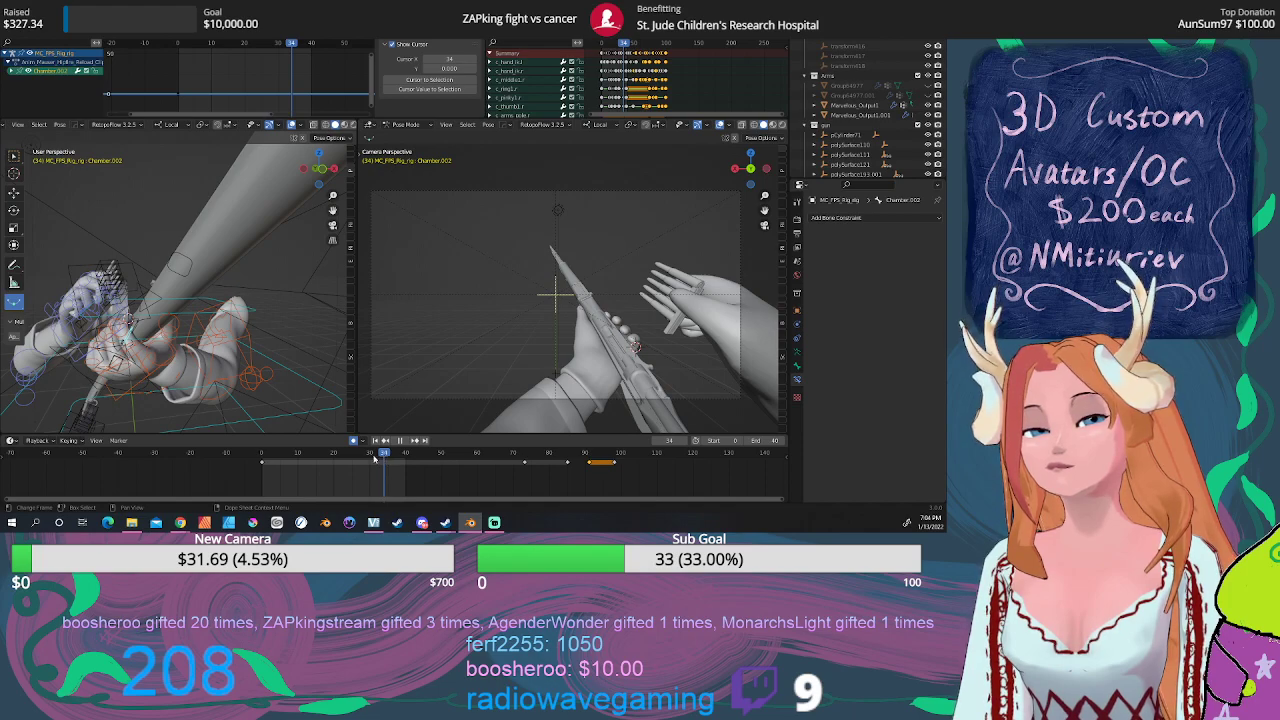
mouse_move(375, 458)
mouse_down()
mouse_move(246, 462)
mouse_move(387, 459)
mouse_up()
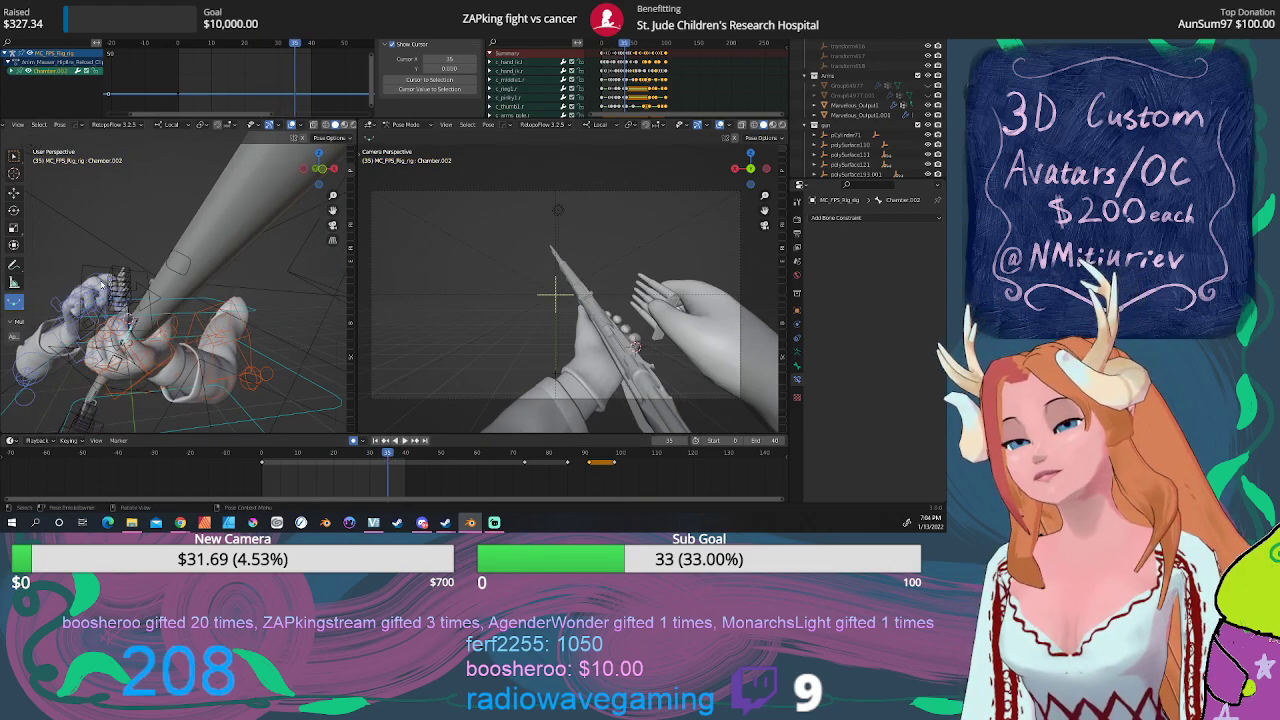
mouse_move(101, 285)
middle_down()
mouse_move(204, 307)
mouse_move(177, 346)
middle_up()
Step: Select BulletClipShell to show its Child Of constraints, scrubbing from frame 23 to 42
click(139, 368)
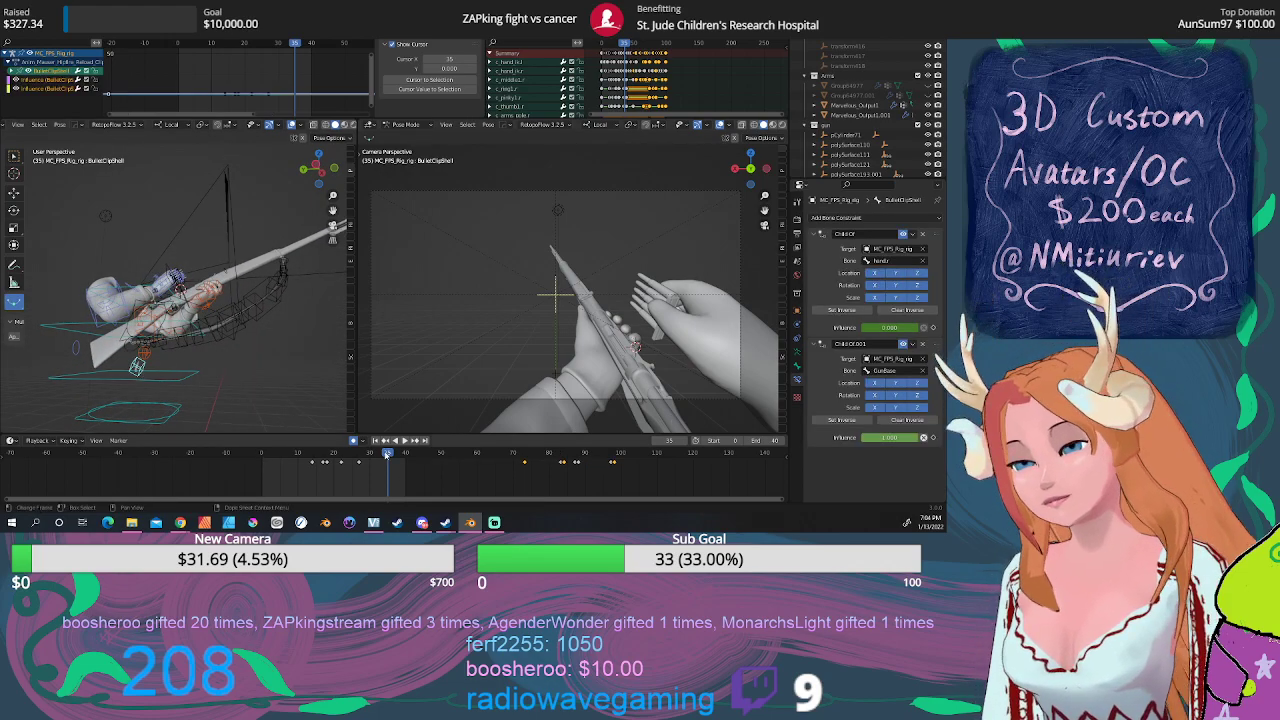
key(space)
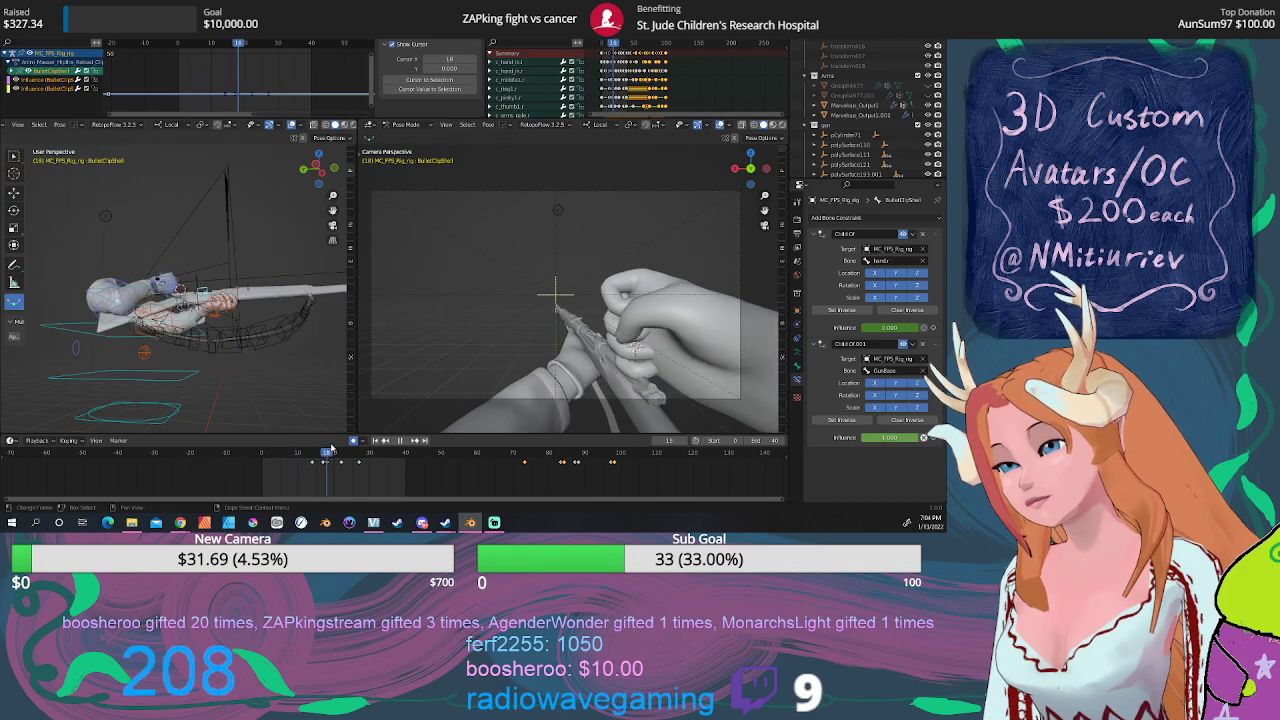
drag(331, 449, 345, 447)
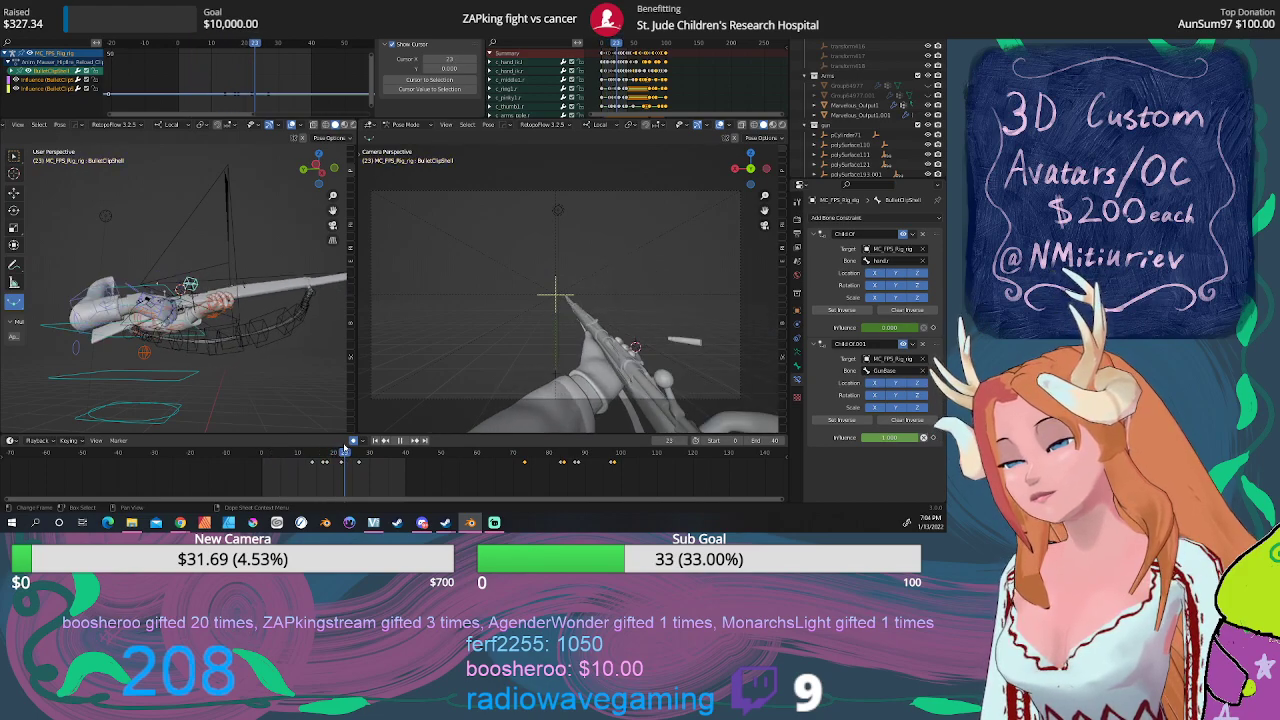
scroll(200, 320, up, 4)
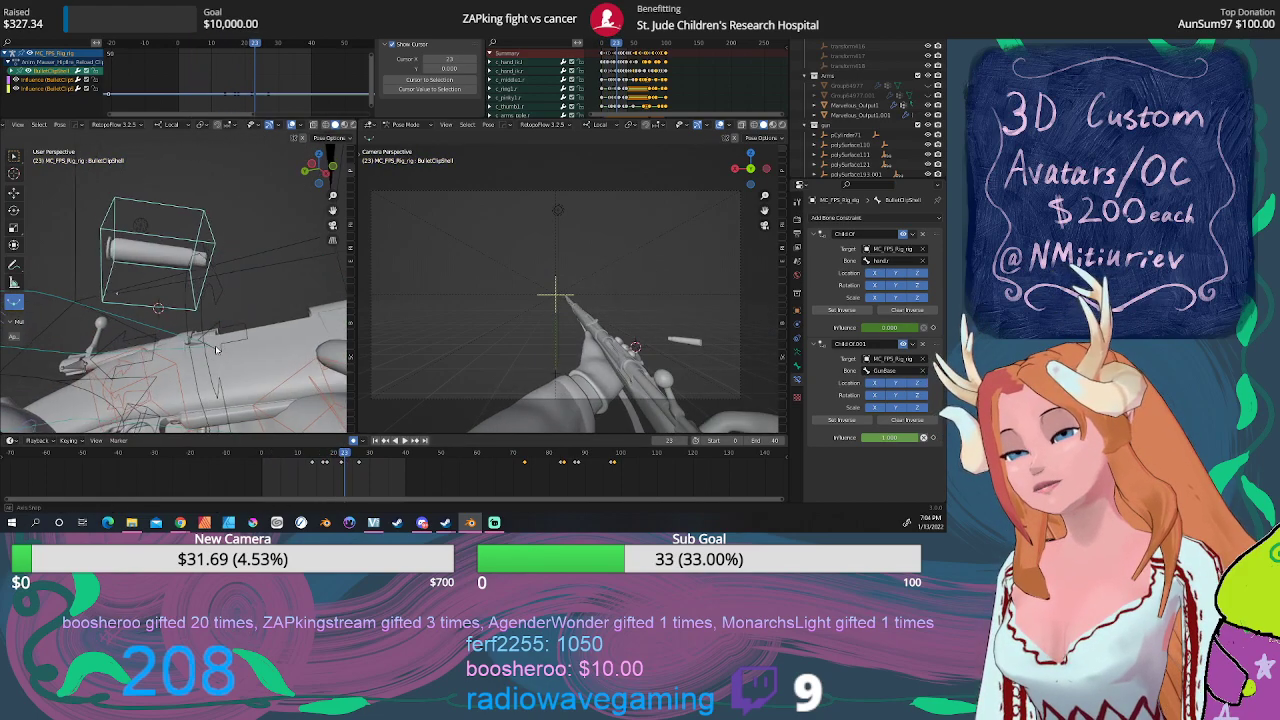
middle_drag(200, 320, 239, 367)
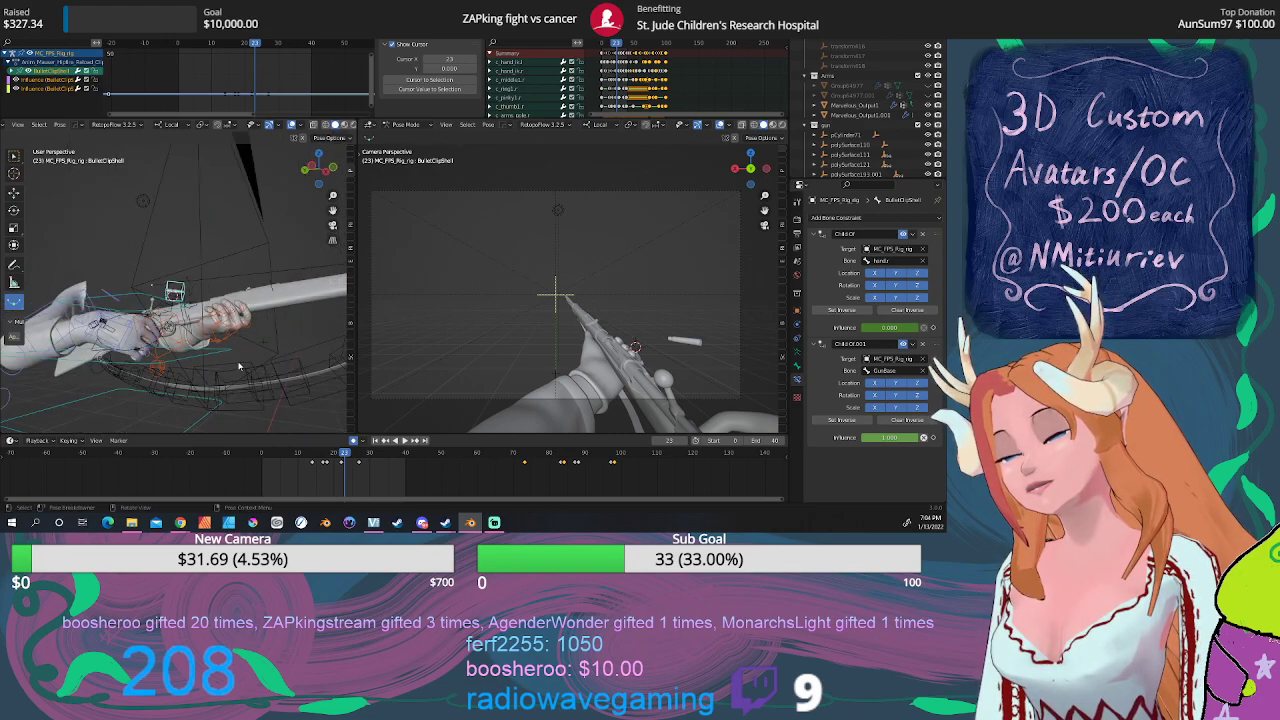
drag(346, 453, 540, 460)
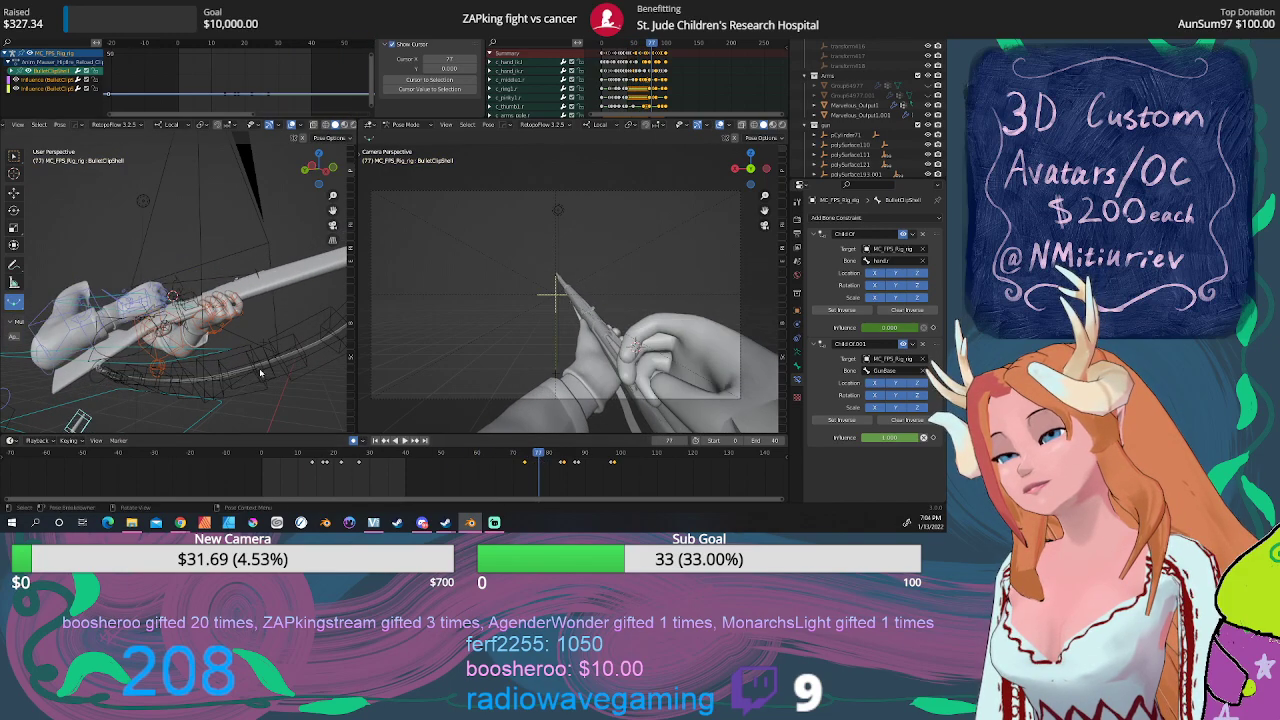
Step: Inspect the rig close up and zoomed out at frame 73, then replay the reload
mouse_move(259, 368)
middle_down()
mouse_move(260, 337)
mouse_move(296, 340)
middle_up()
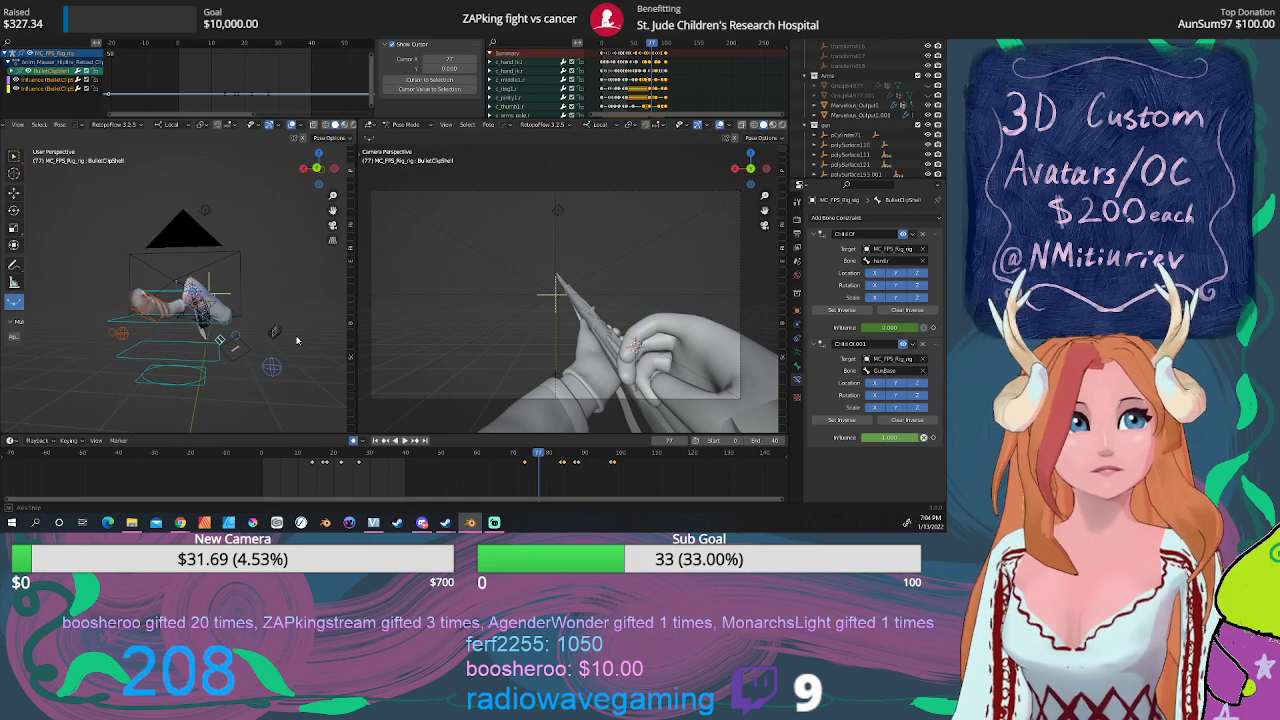
middle_drag(296, 340, 147, 359)
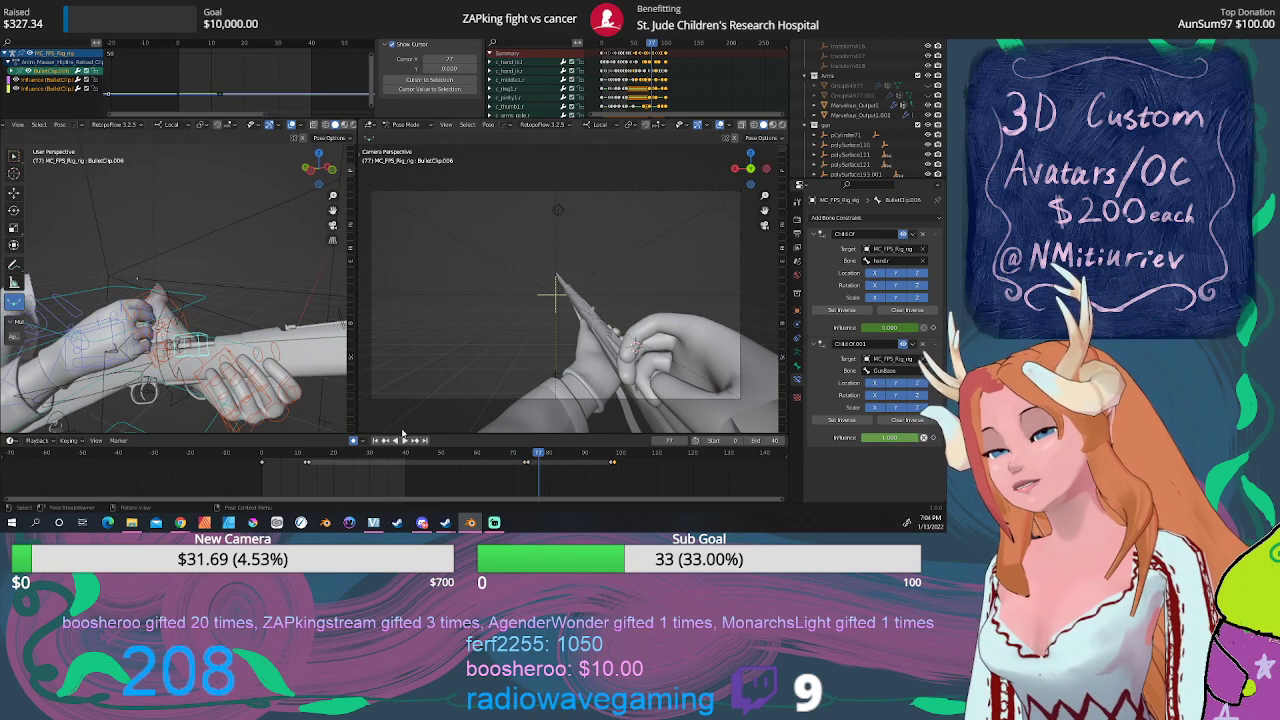
mouse_move(268, 362)
middle_down()
mouse_move(214, 283)
mouse_move(268, 320)
middle_up()
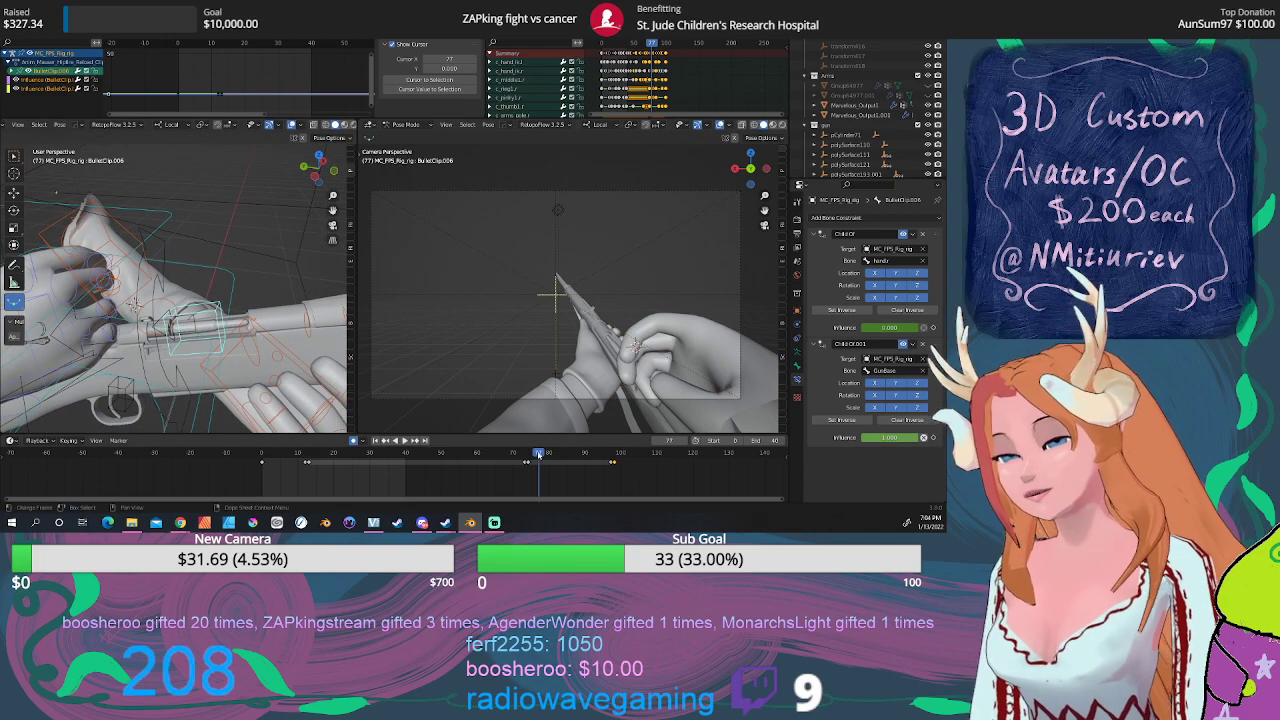
drag(538, 455, 524, 455)
mouse_move(253, 313)
middle_down()
mouse_move(272, 263)
mouse_move(240, 280)
middle_up()
scroll(268, 270, down, 5)
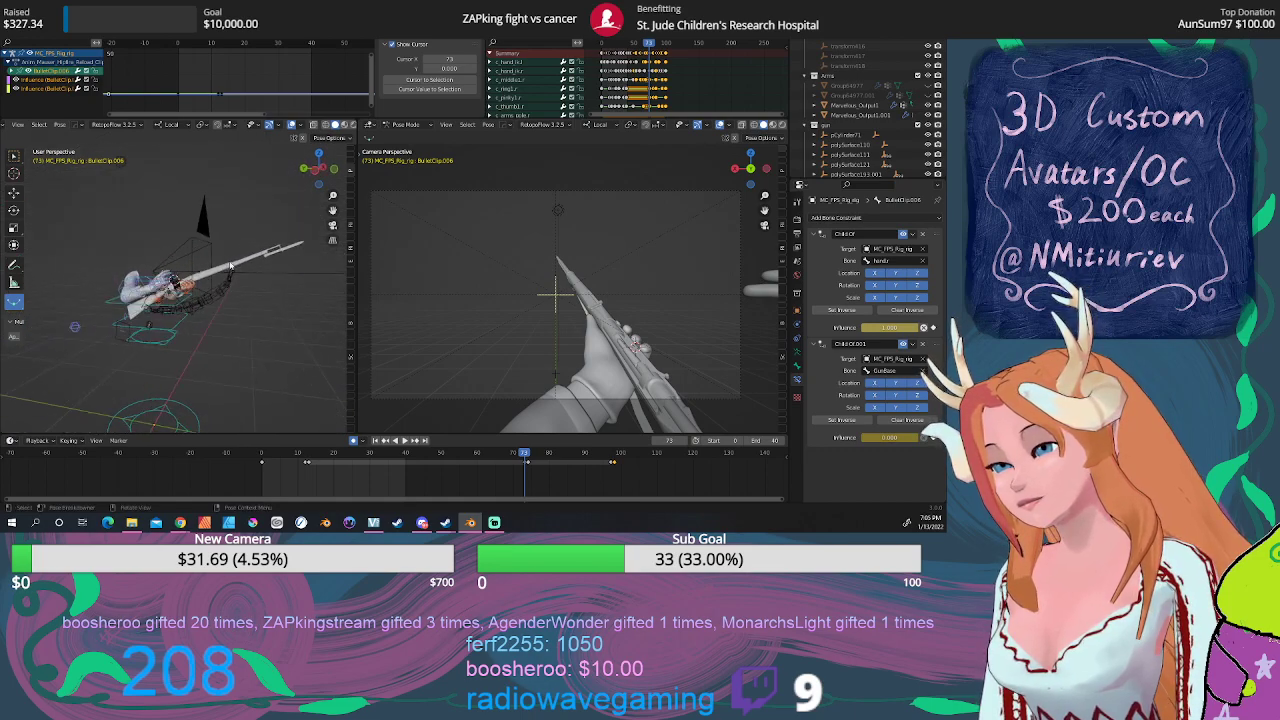
scroll(230, 285, up, 2)
scroll(210, 295, up, 2)
scroll(180, 308, up, 2)
middle_drag(180, 308, 180, 307)
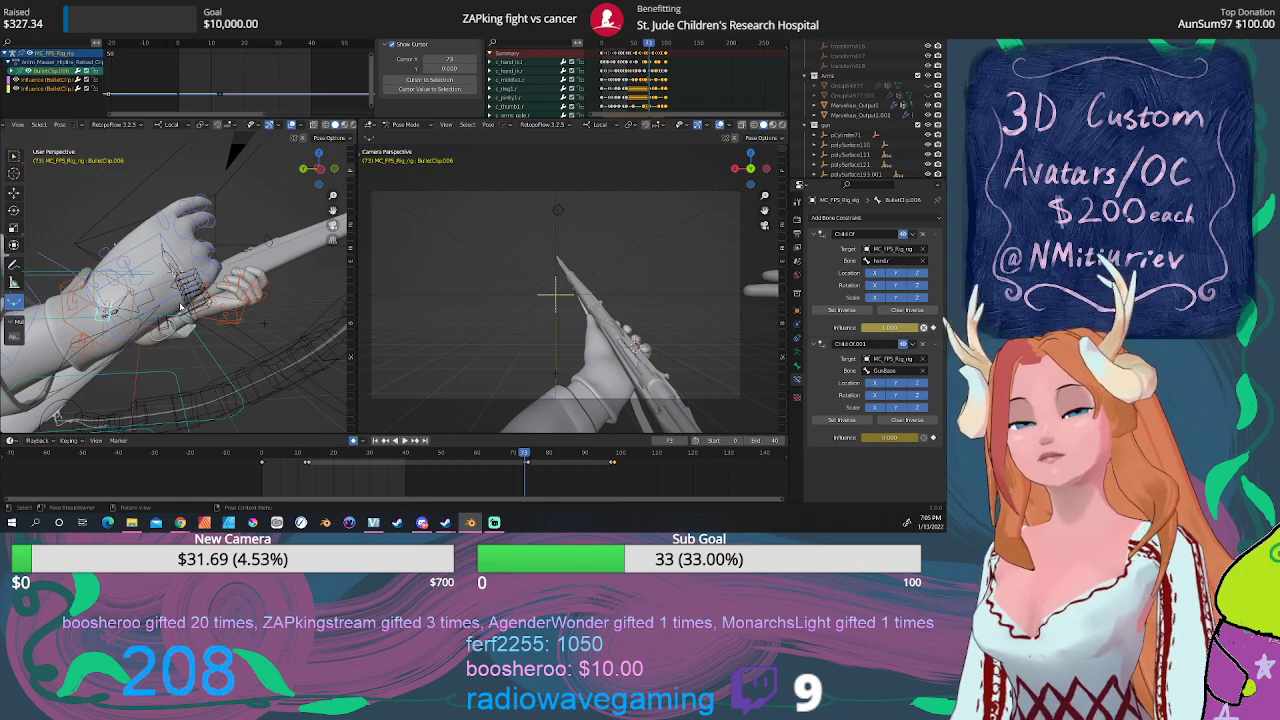
key(space)
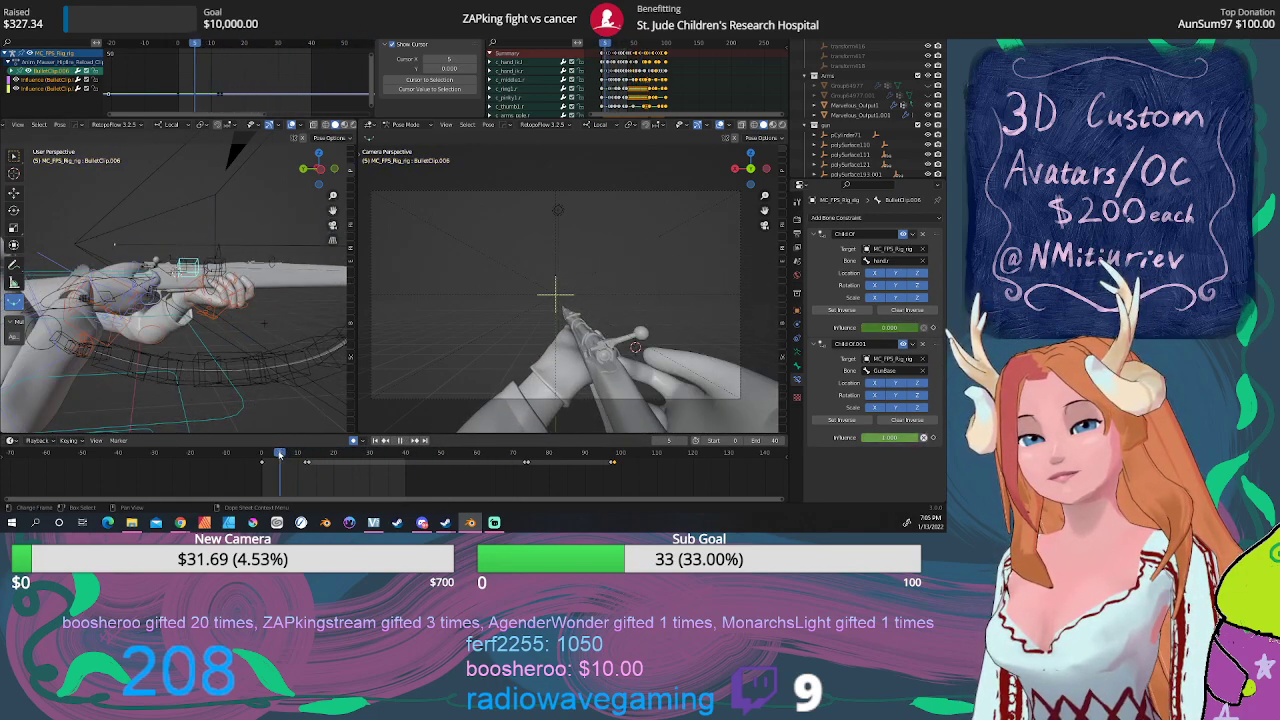
key(space)
click(266, 455)
drag(266, 455, 361, 459)
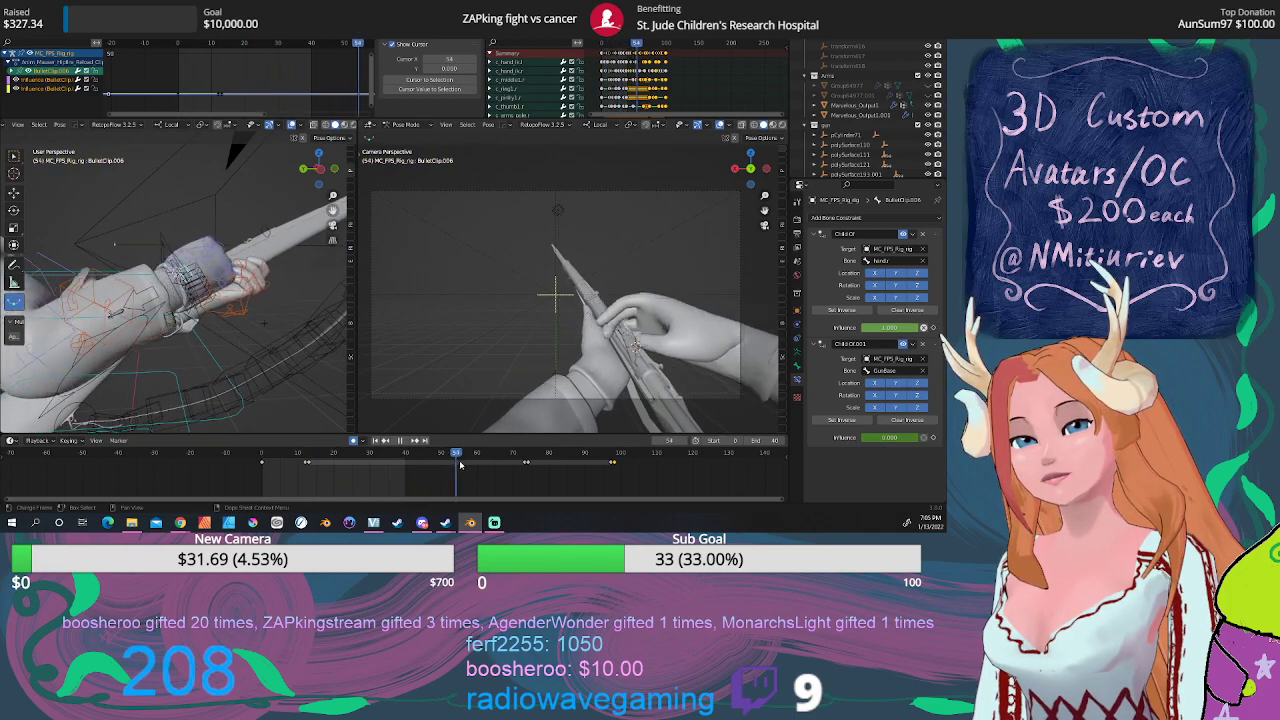
drag(361, 459, 621, 499)
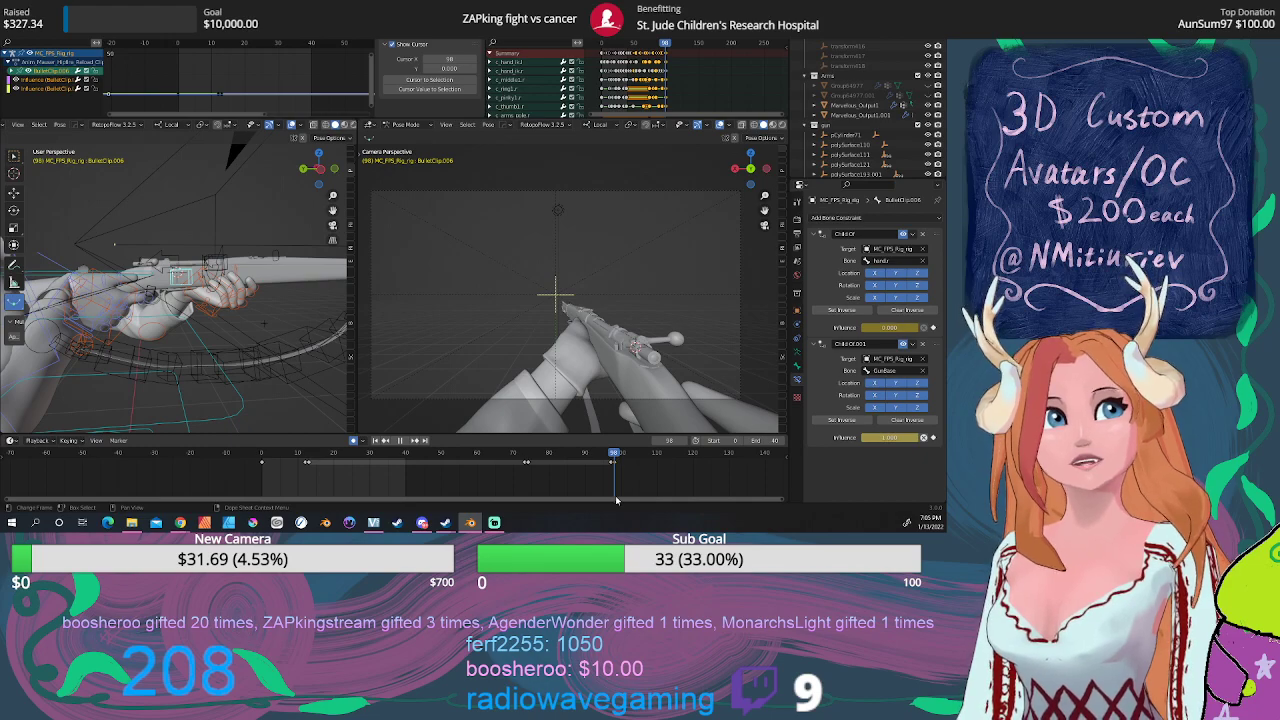
mouse_move(615, 495)
mouse_down()
mouse_move(305, 479)
mouse_move(613, 518)
mouse_move(281, 480)
mouse_move(565, 522)
mouse_up()
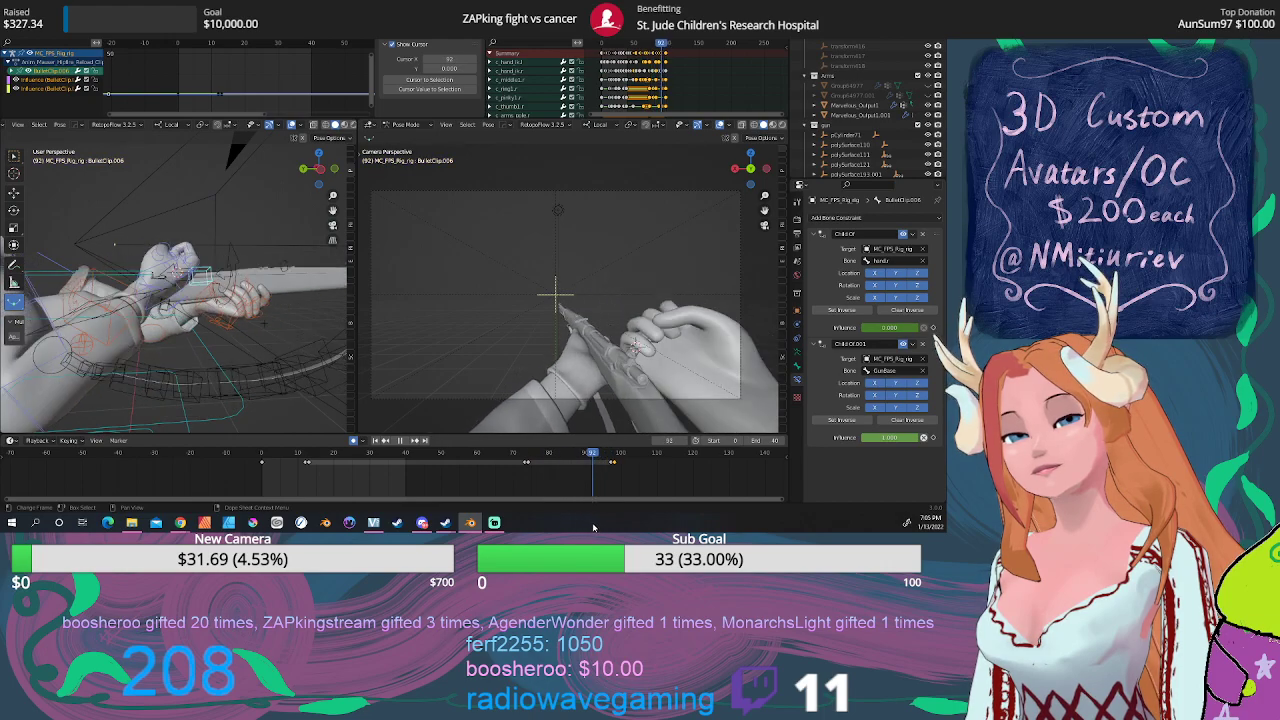
drag(565, 522, 610, 521)
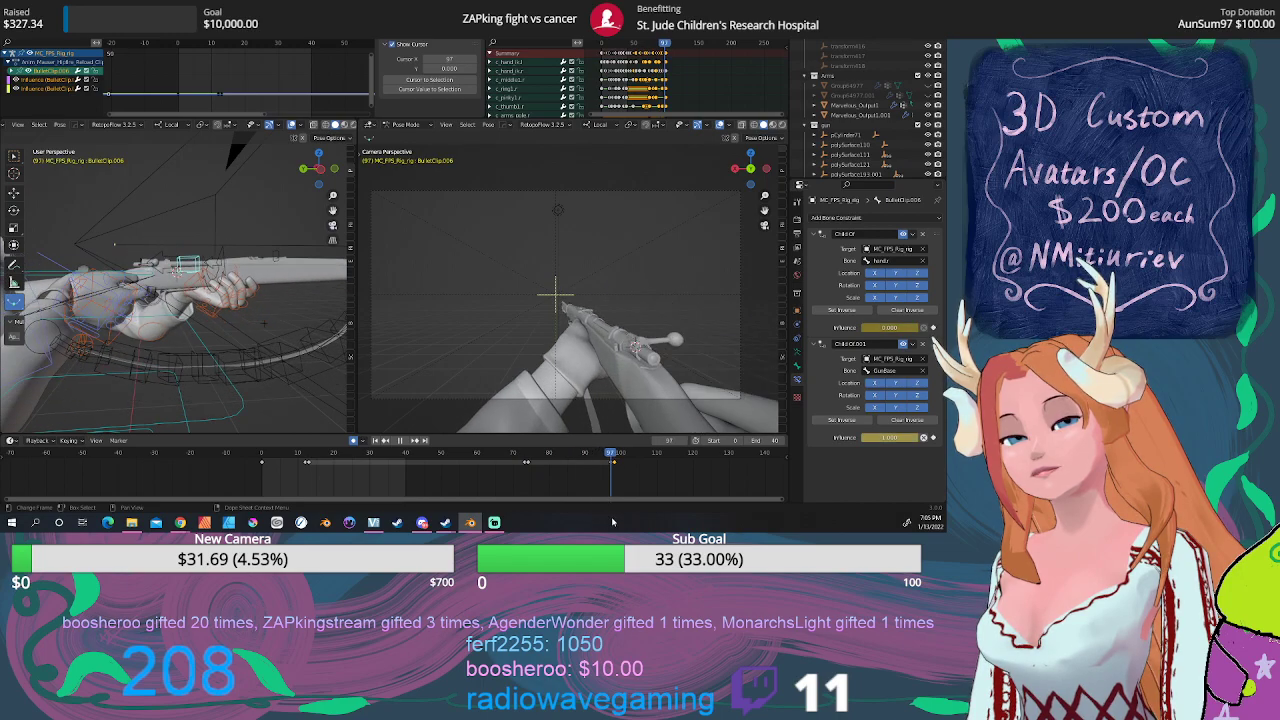
drag(613, 521, 259, 508)
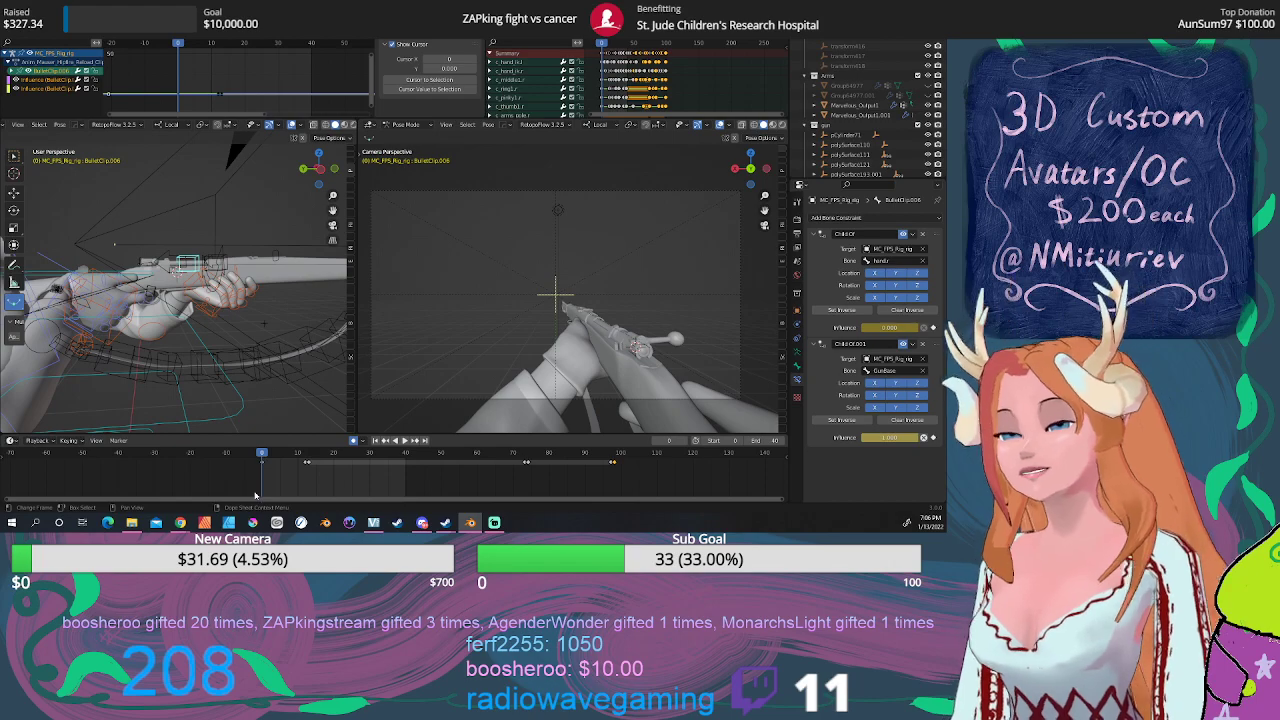
key(space)
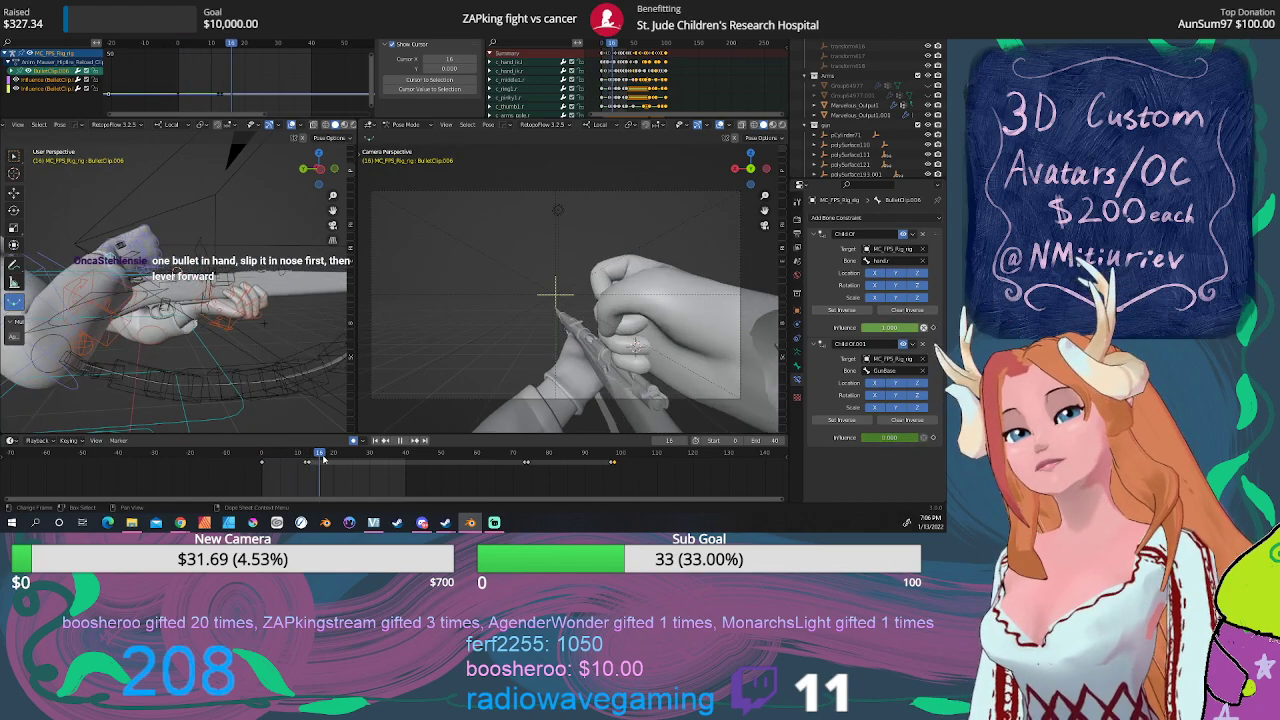
drag(323, 458, 341, 460)
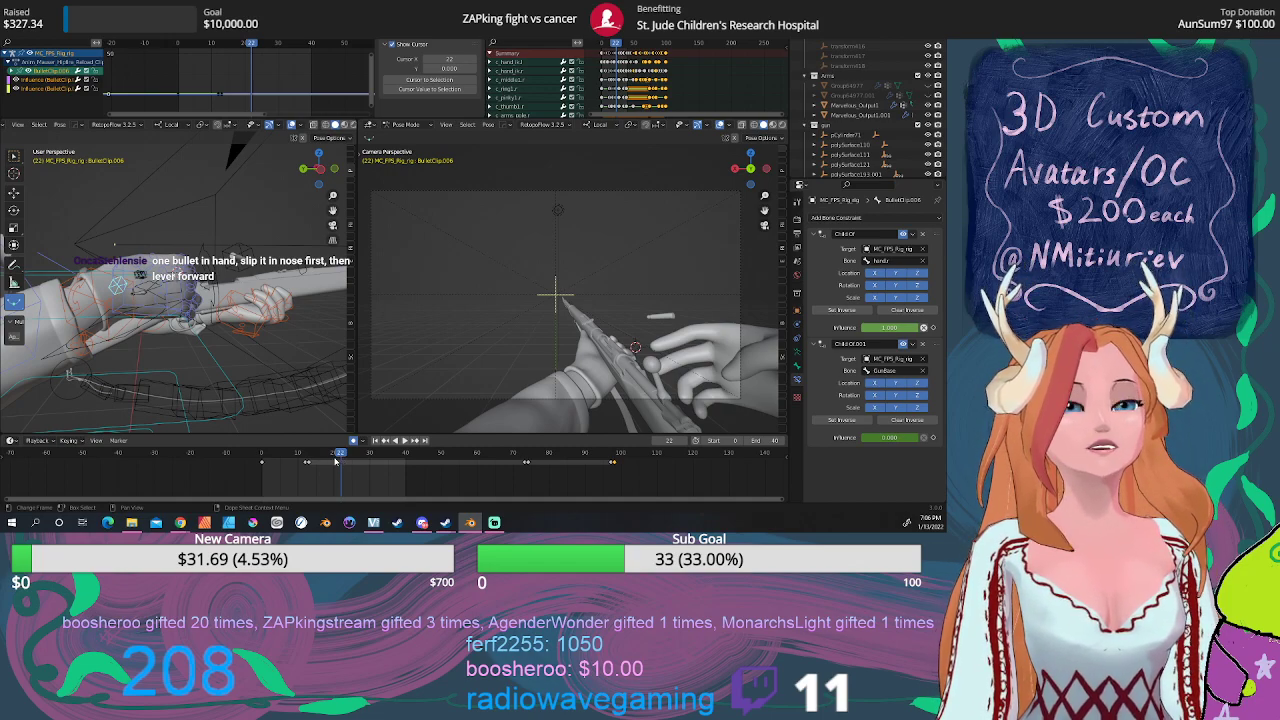
drag(341, 456, 262, 453)
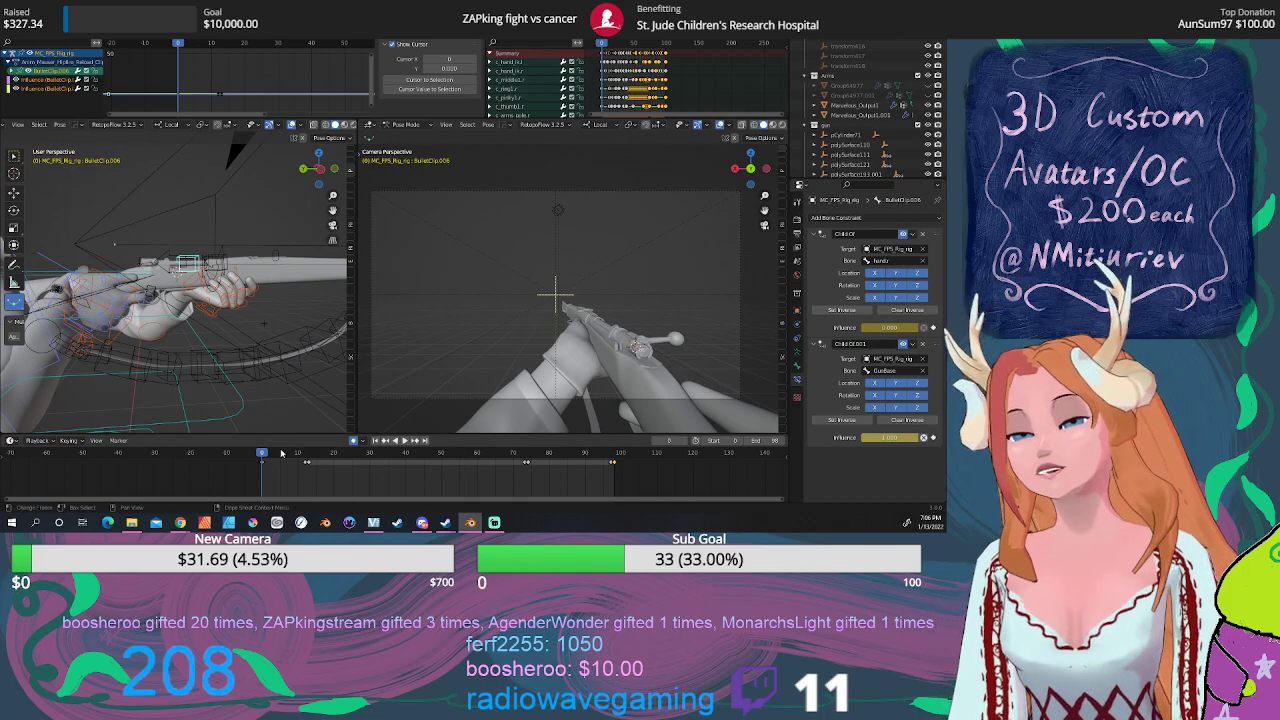
key(space)
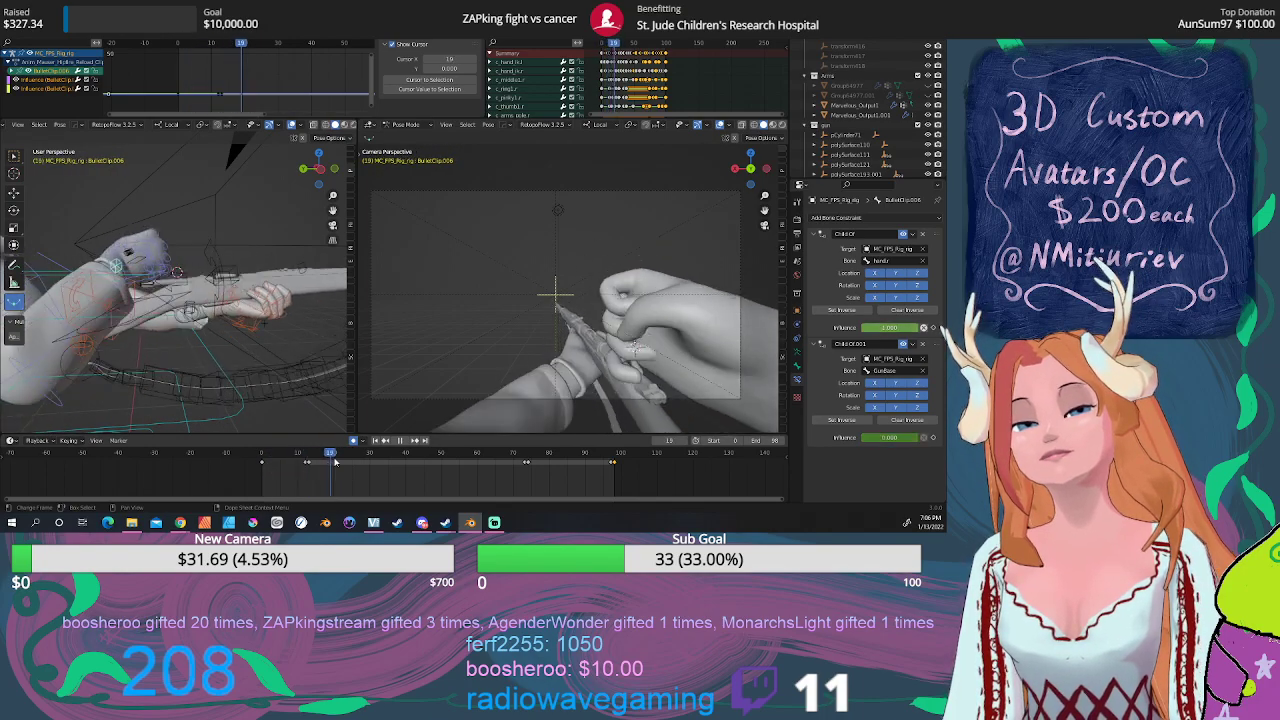
drag(335, 462, 387, 466)
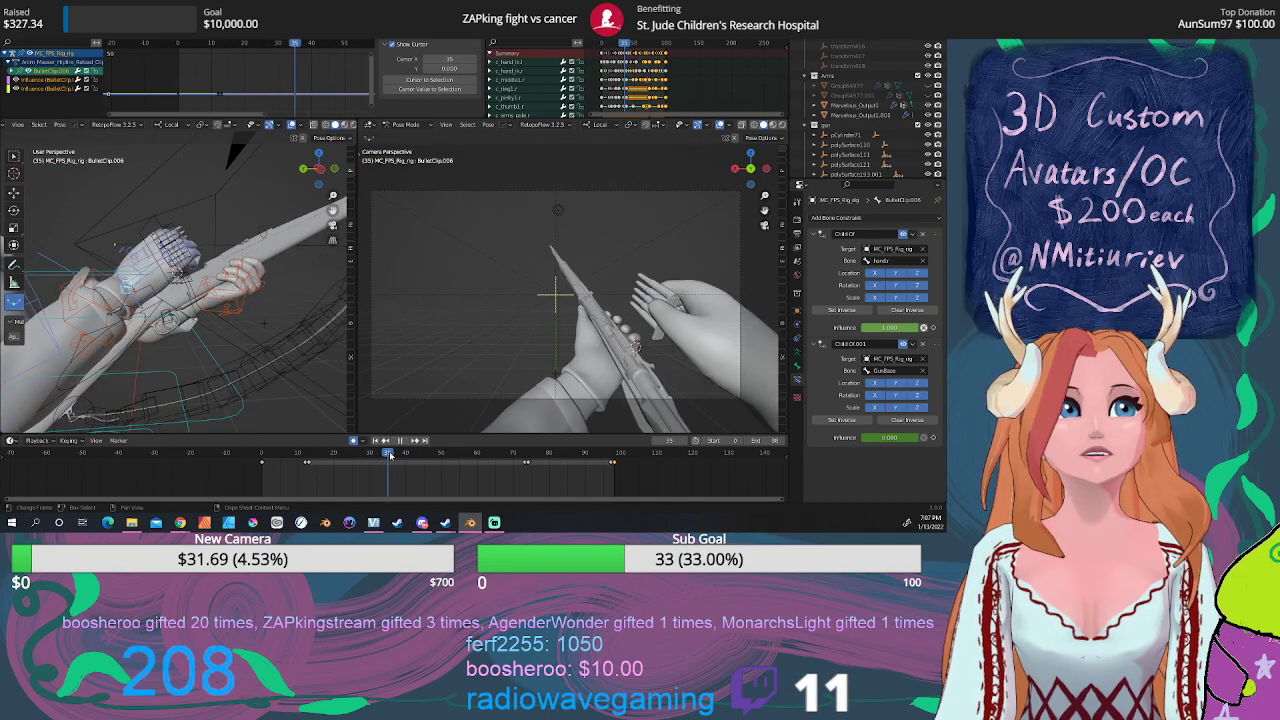
drag(390, 455, 255, 463)
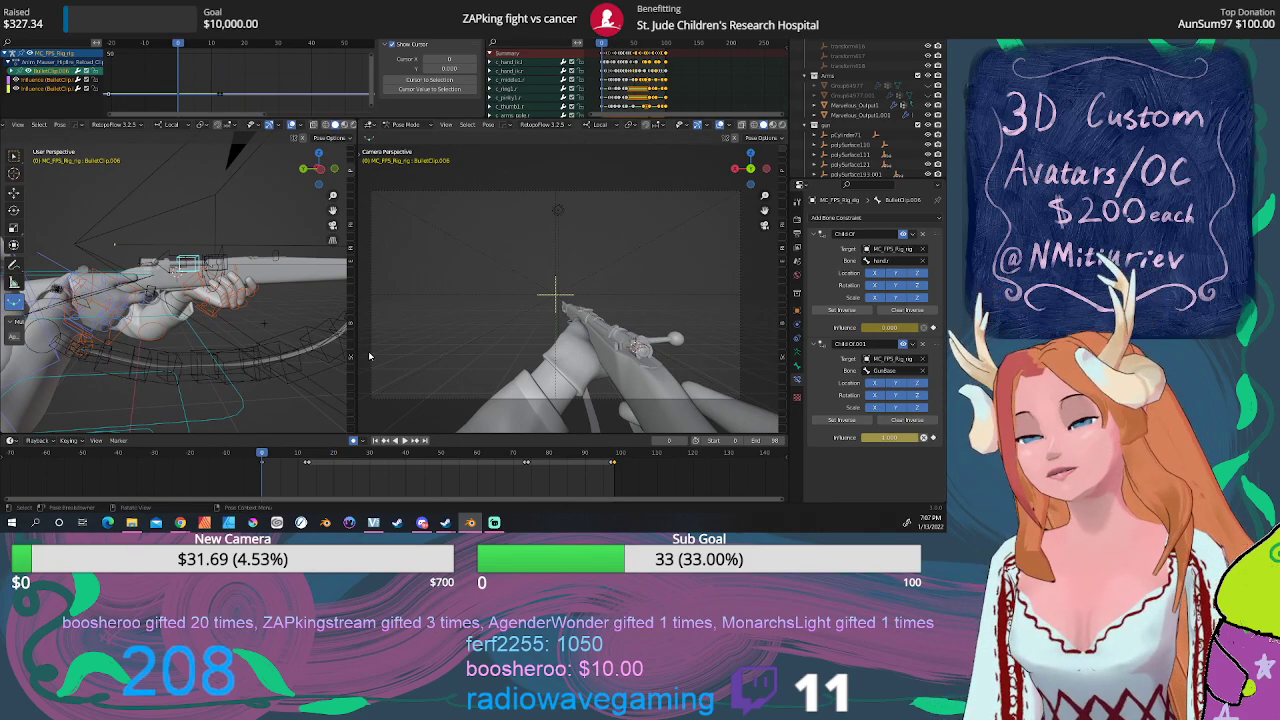
mouse_move(280, 348)
middle_down()
mouse_move(143, 320)
mouse_move(200, 340)
middle_up()
click(170, 330)
click(290, 455)
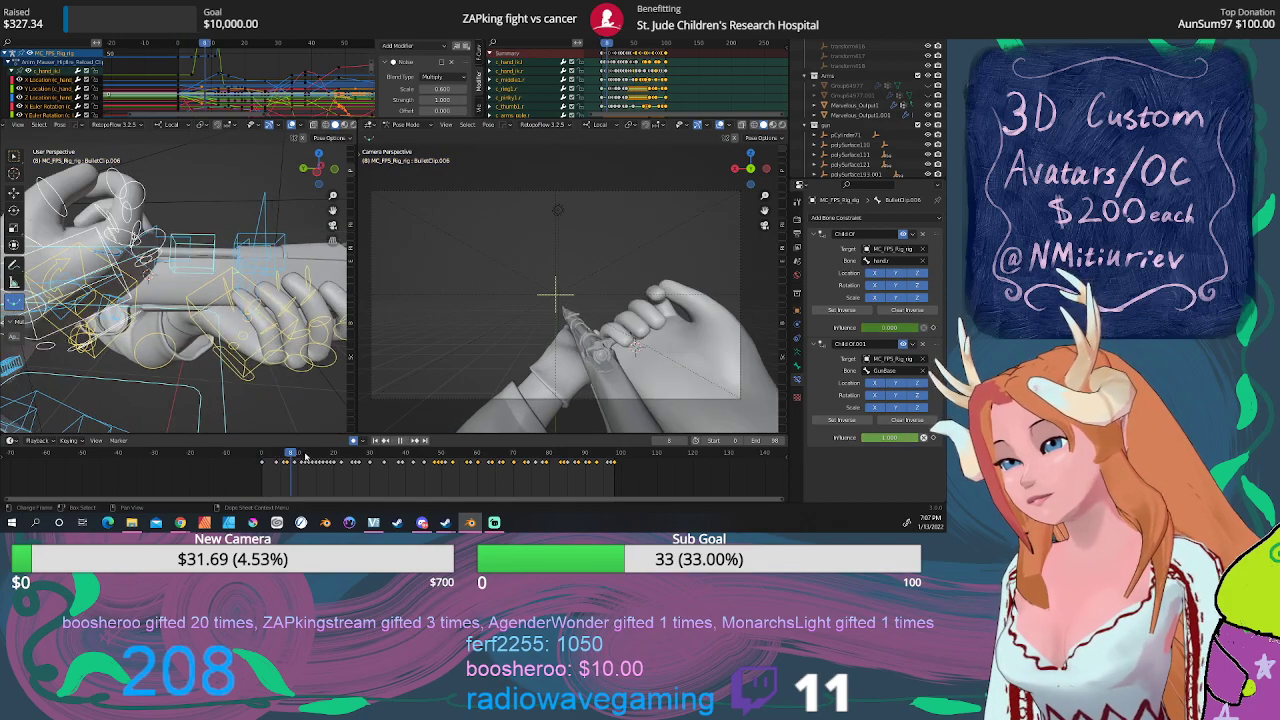
mouse_move(305, 457)
mouse_down()
mouse_move(362, 456)
mouse_move(283, 456)
mouse_up()
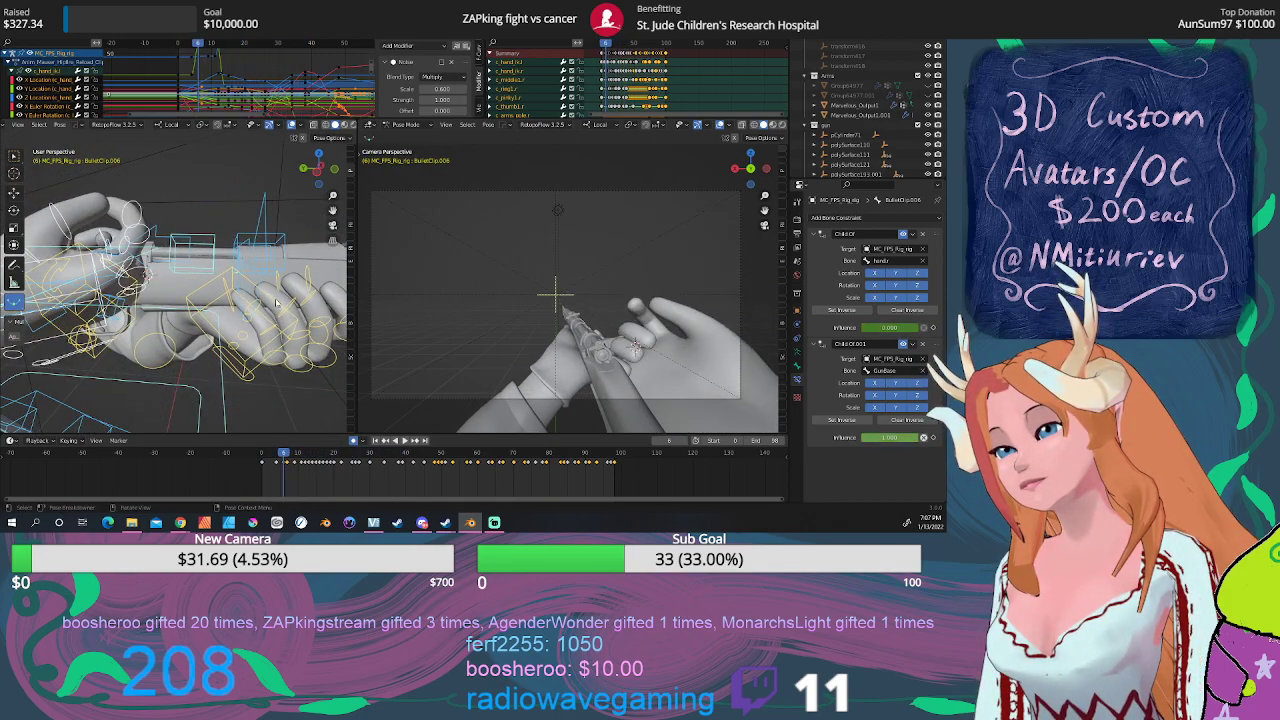
click(245, 236)
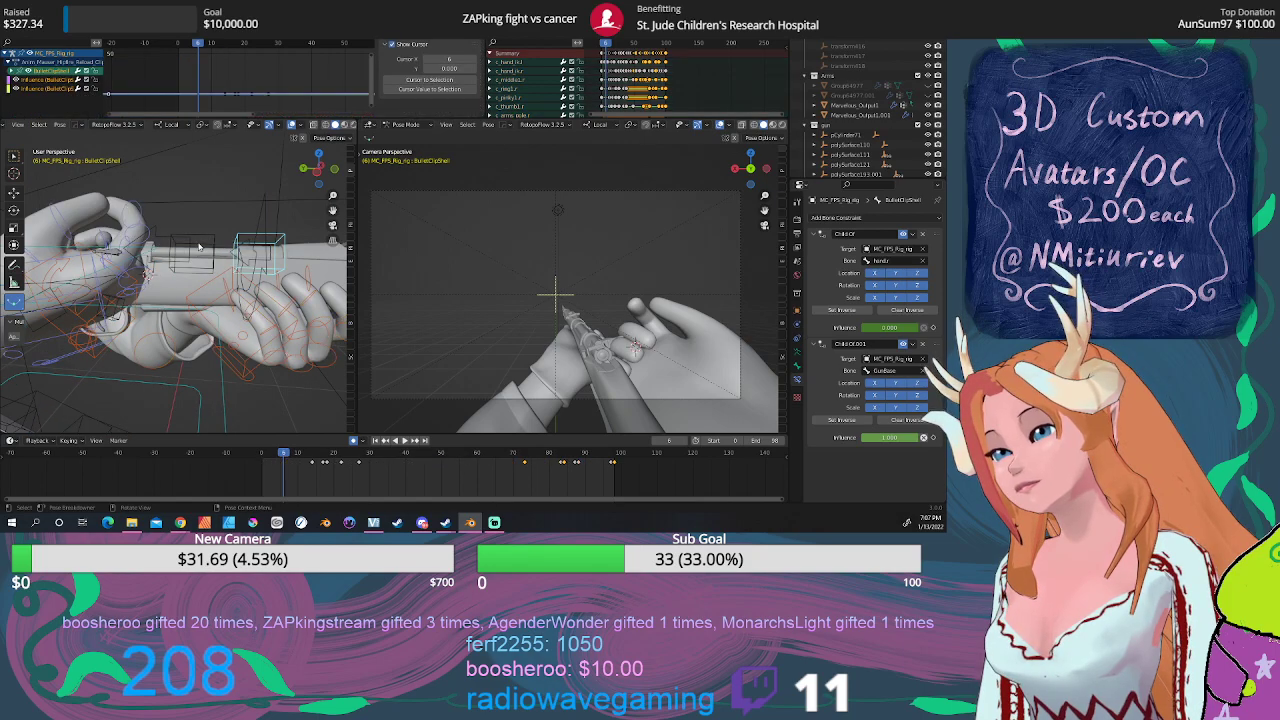
click(210, 238)
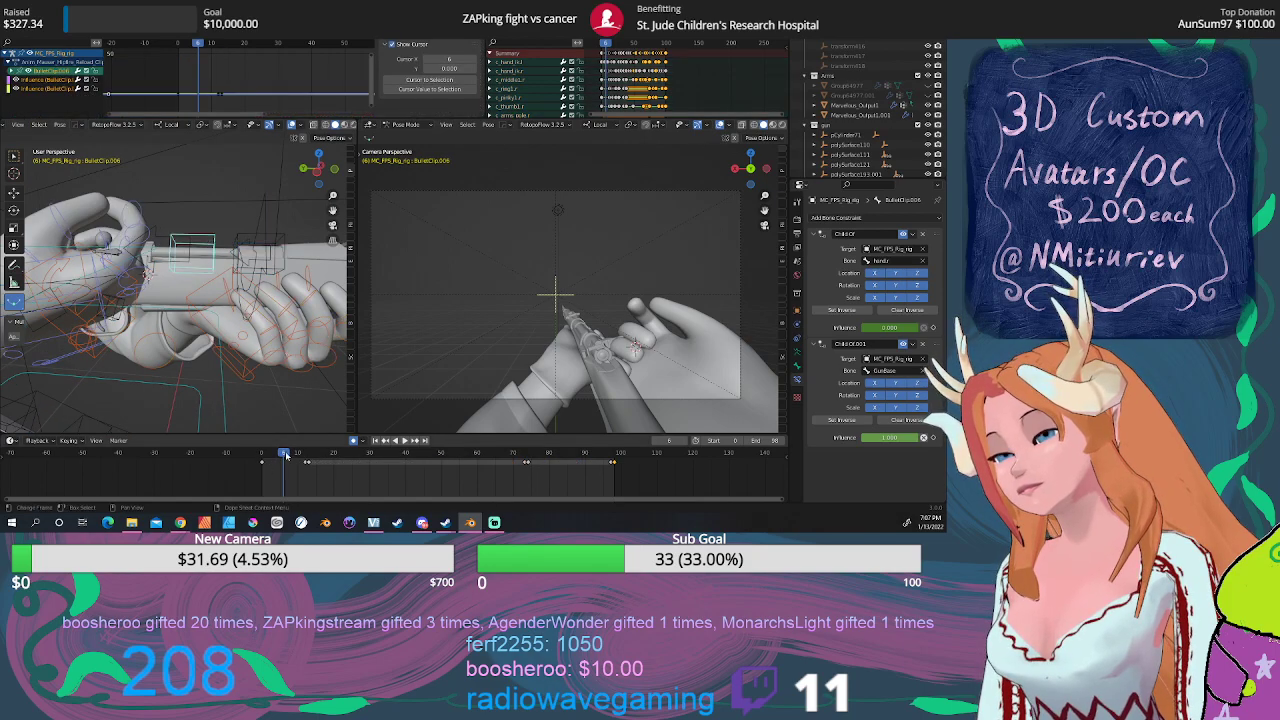
key(space)
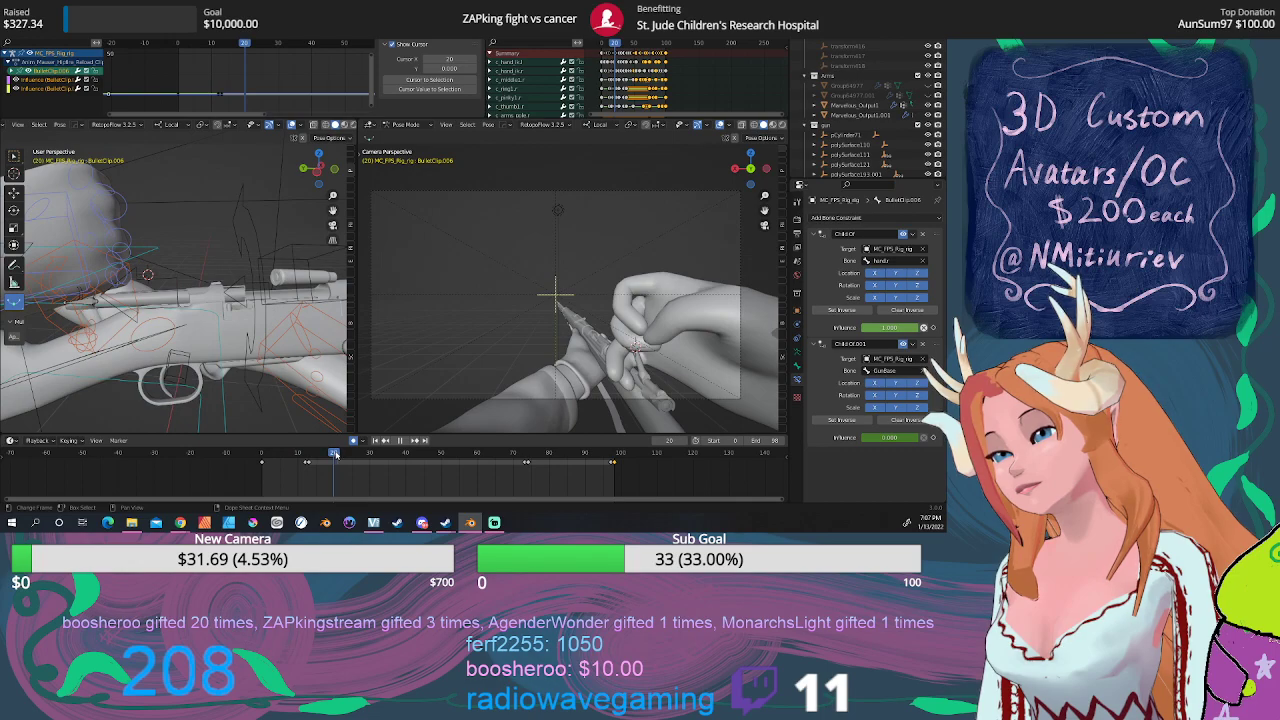
drag(336, 453, 308, 446)
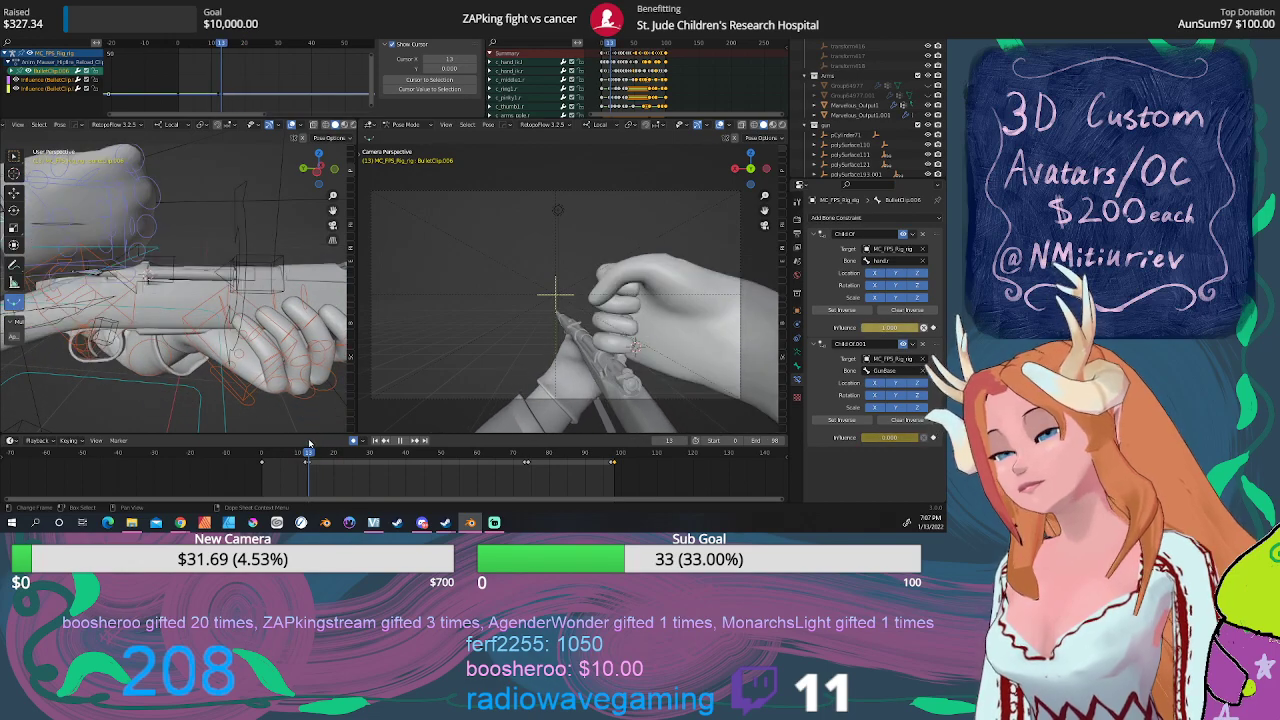
drag(308, 443, 305, 443)
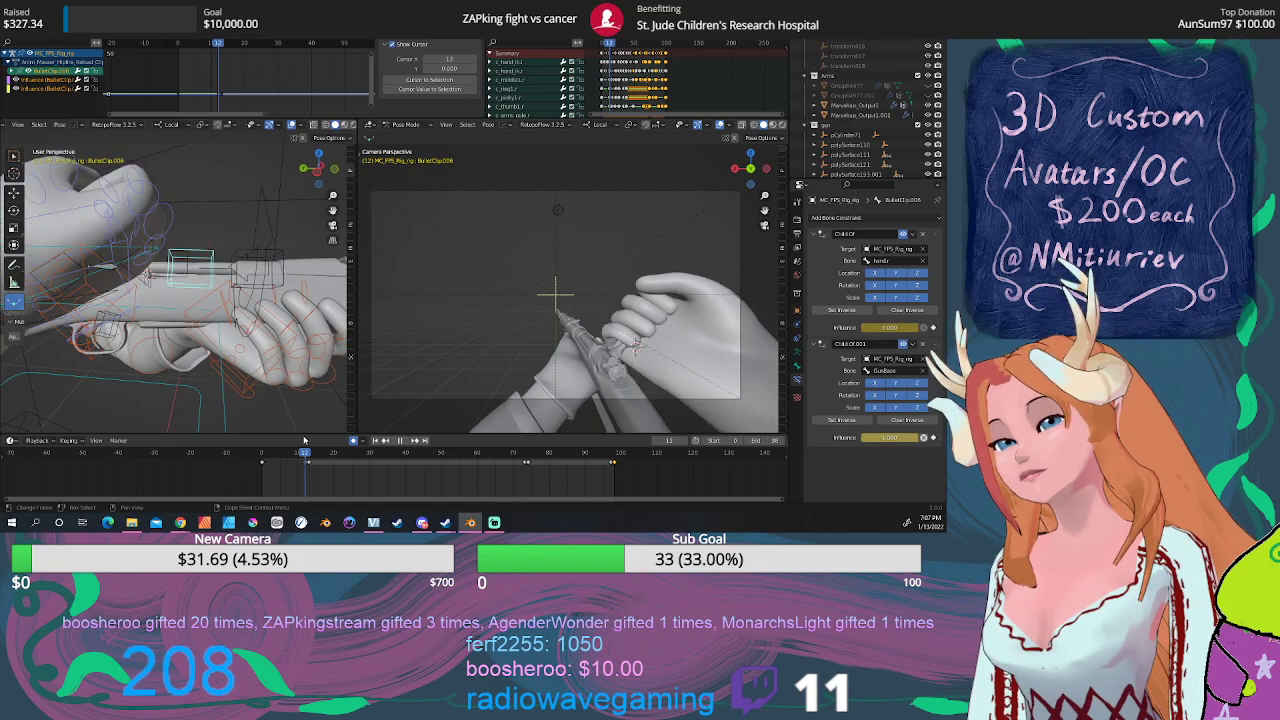
drag(305, 445, 510, 455)
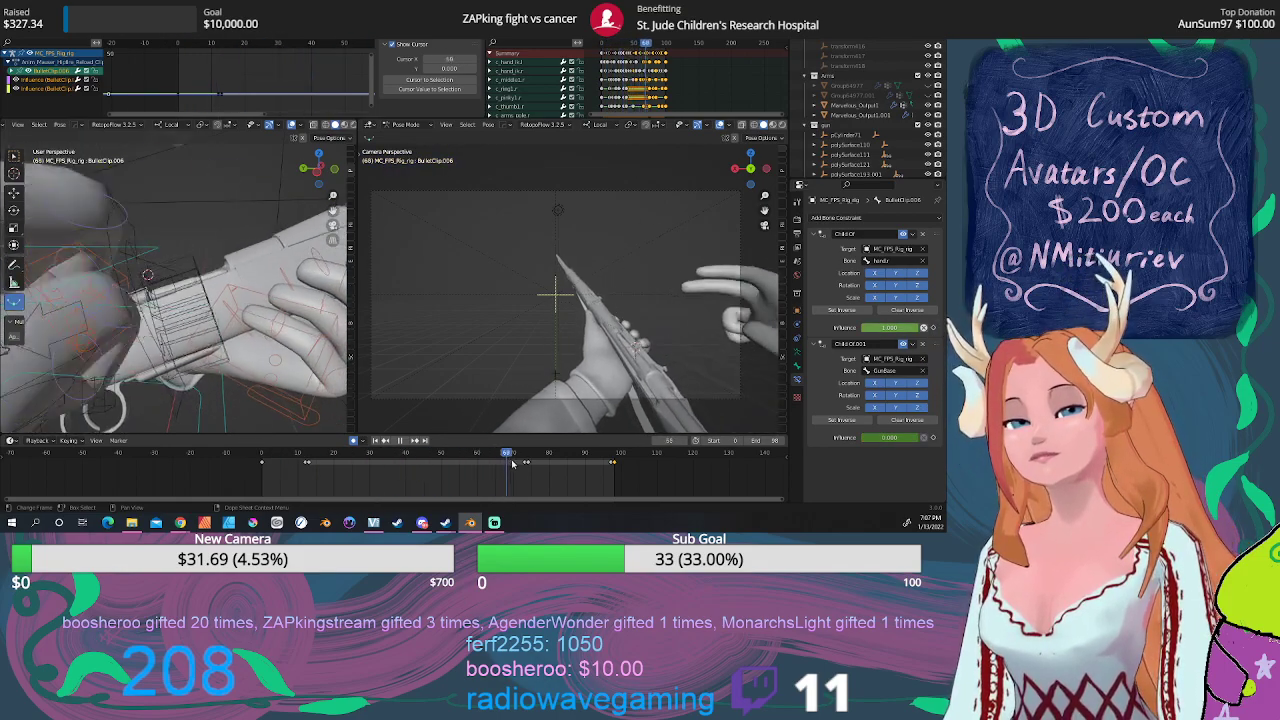
key(space)
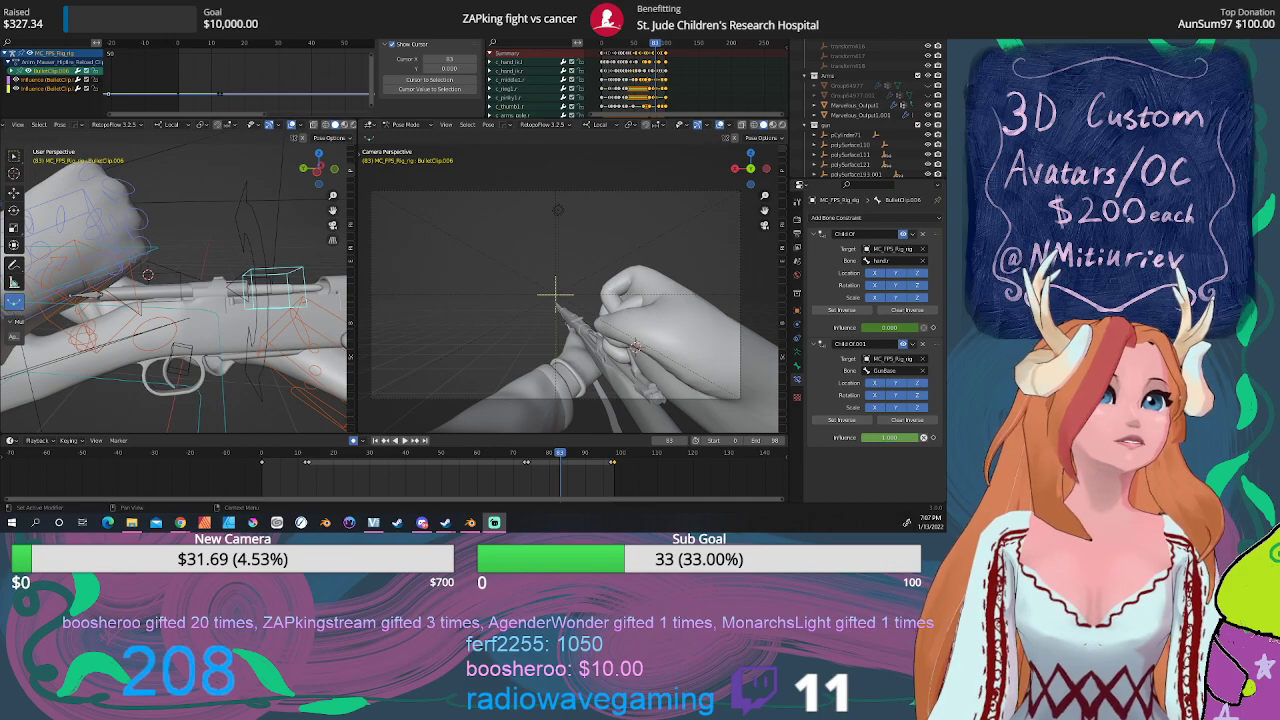
key(alt+Tab)
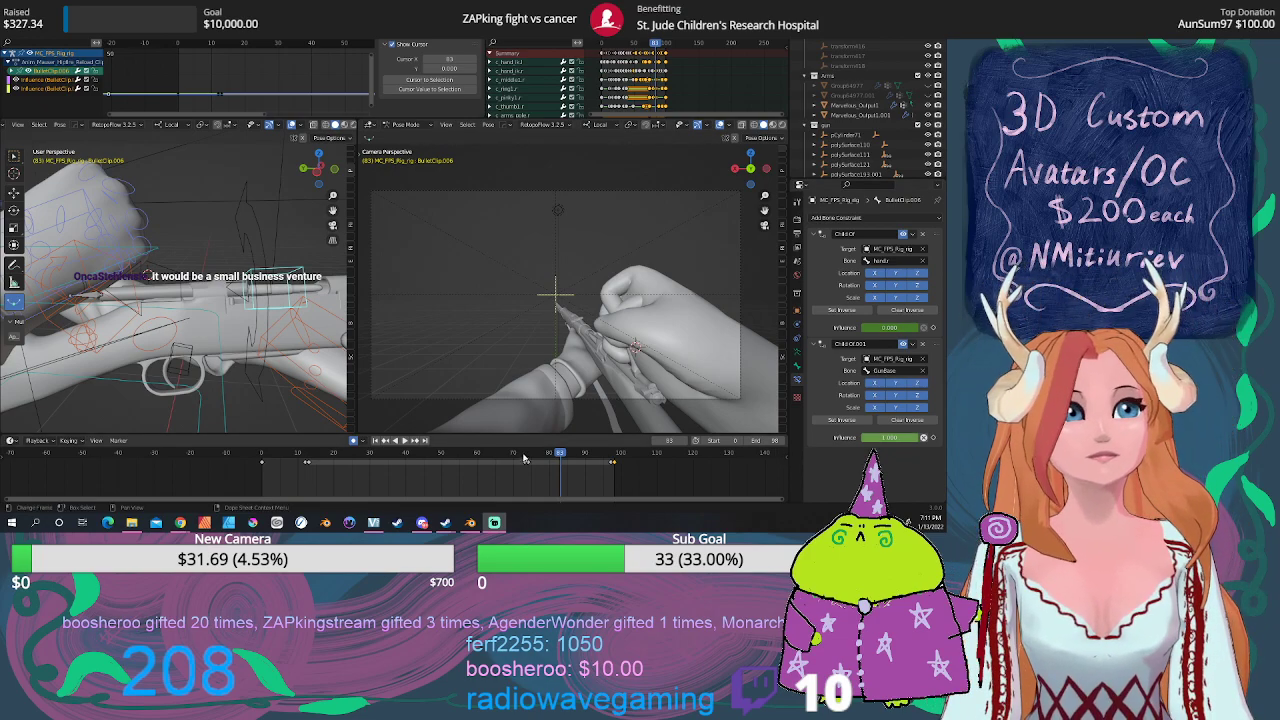
key(shift+ctrl+space)
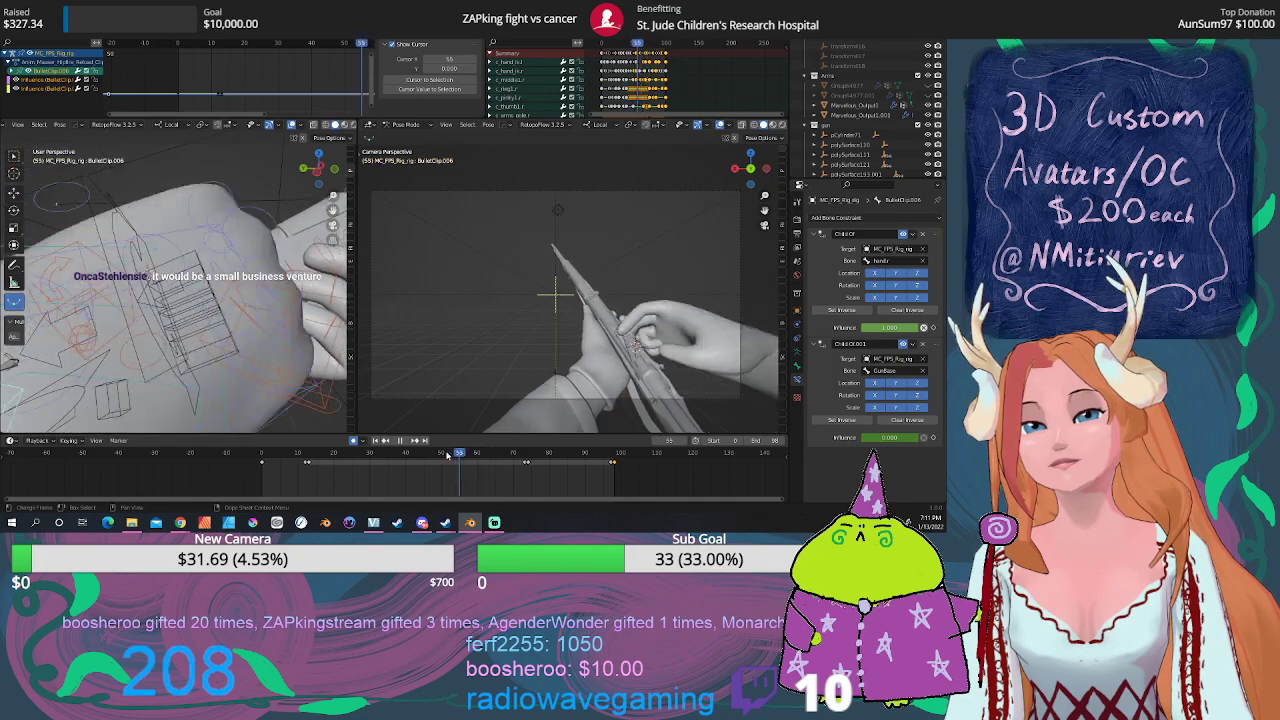
click(380, 457)
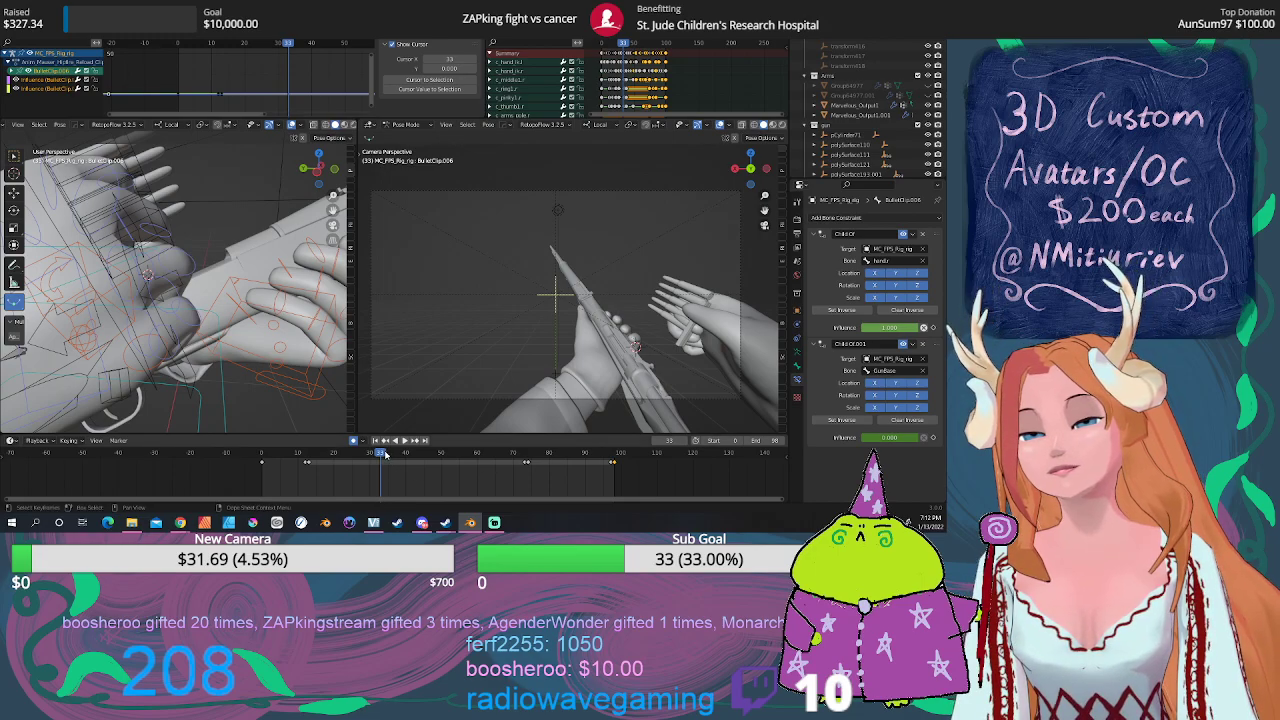
key(space)
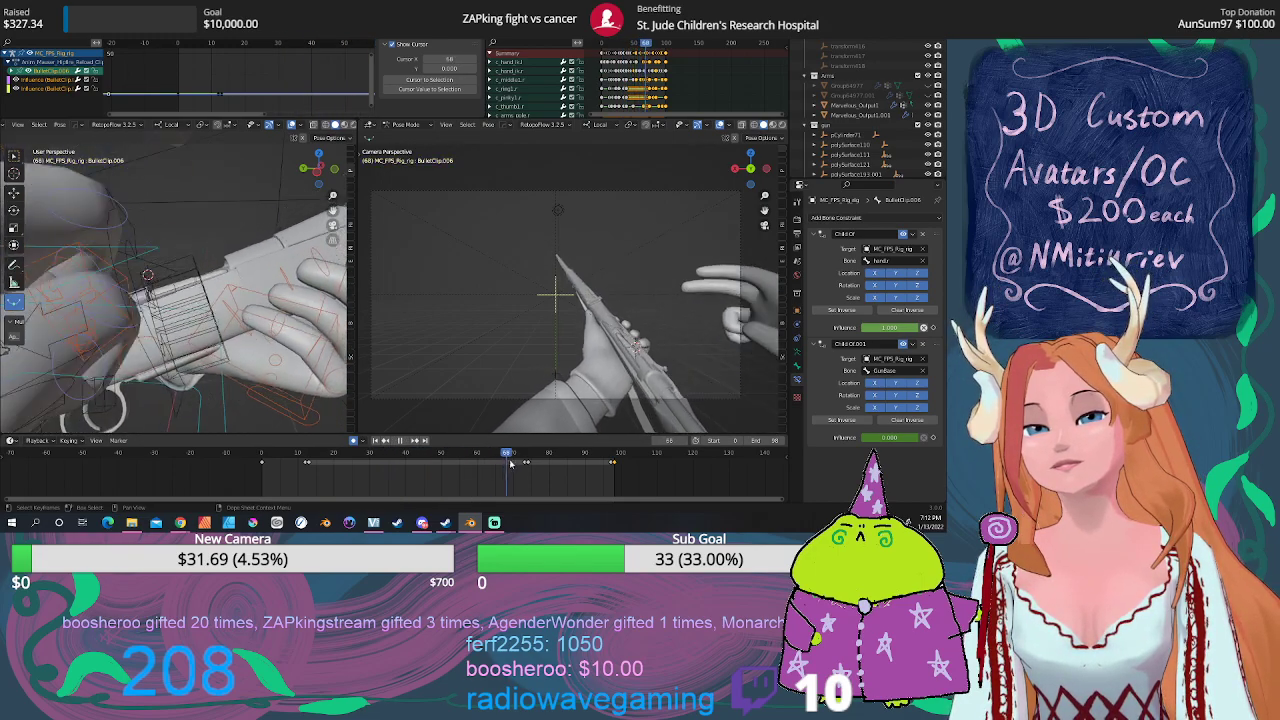
drag(510, 462, 400, 460)
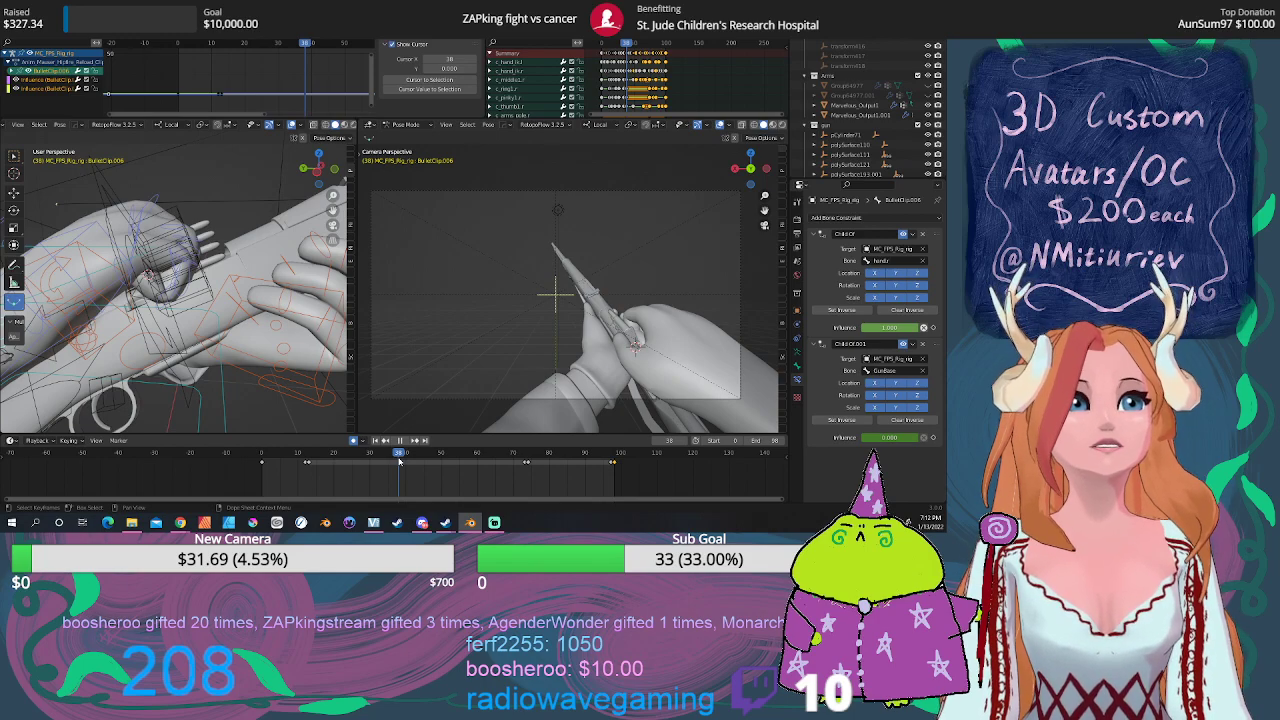
mouse_move(399, 460)
mouse_down()
mouse_move(524, 474)
mouse_move(403, 457)
mouse_up()
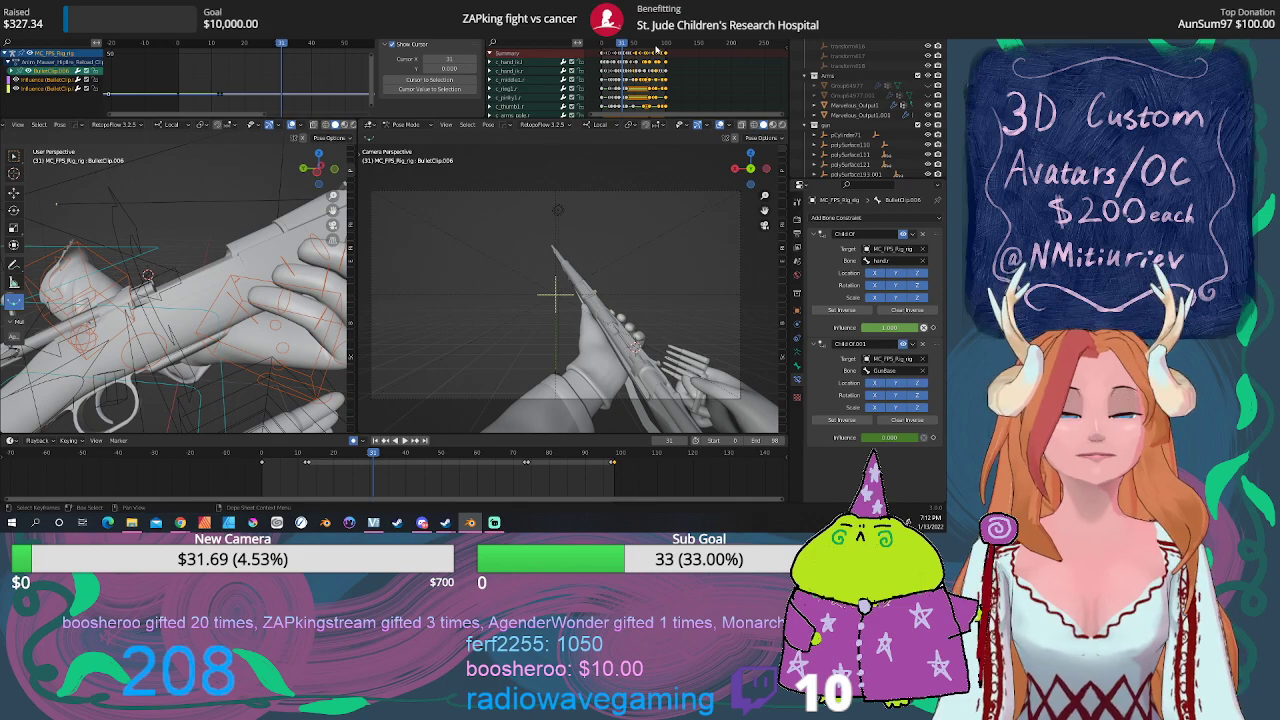
click(296, 458)
key(space)
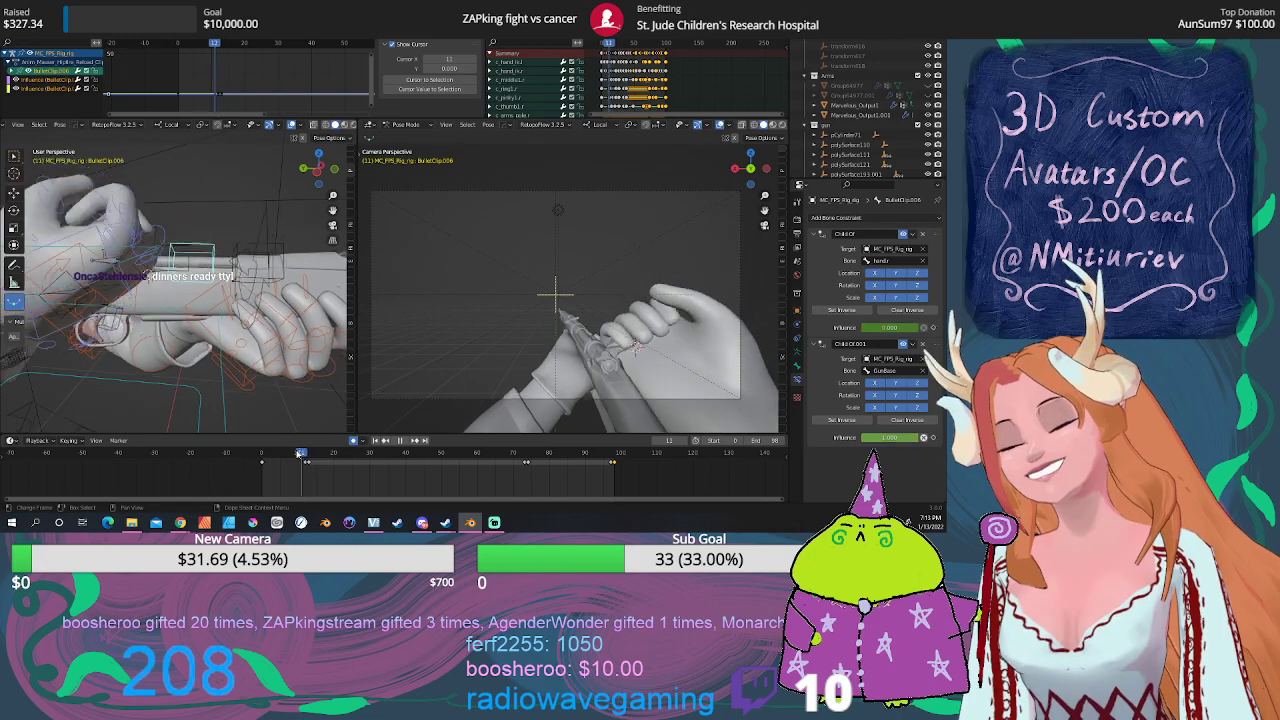
key(shift+ctrl+space)
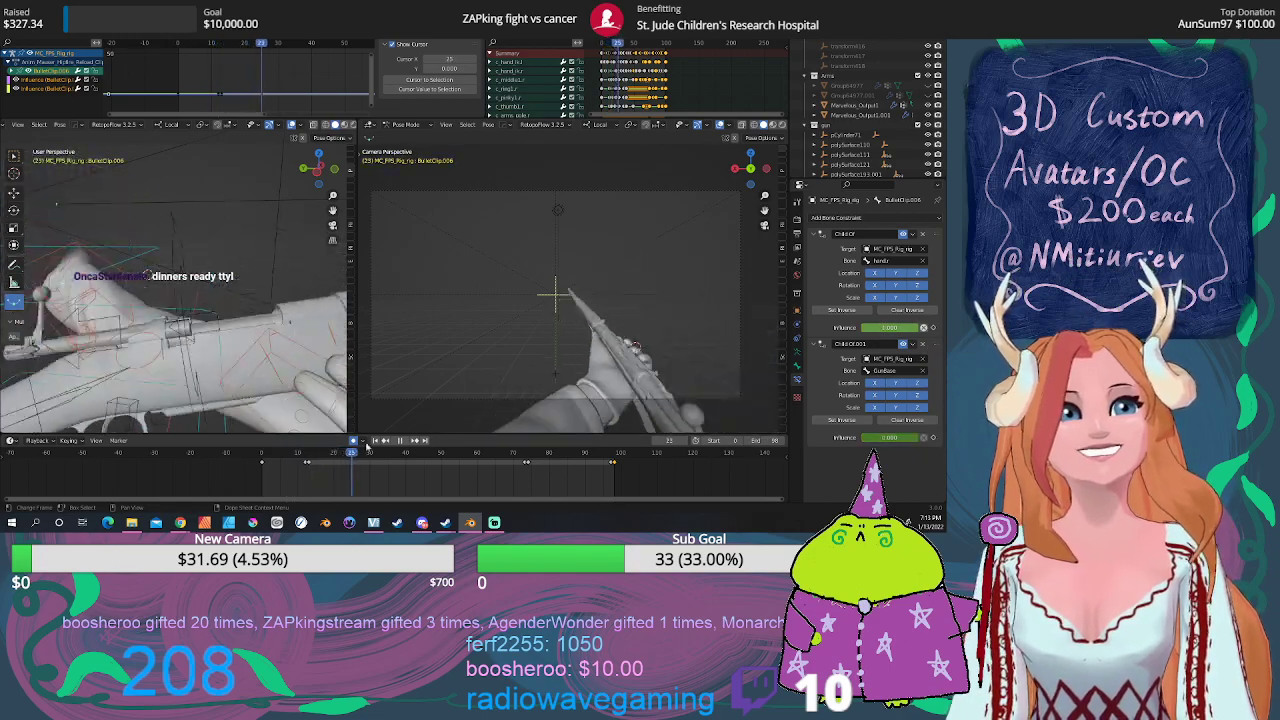
key(space)
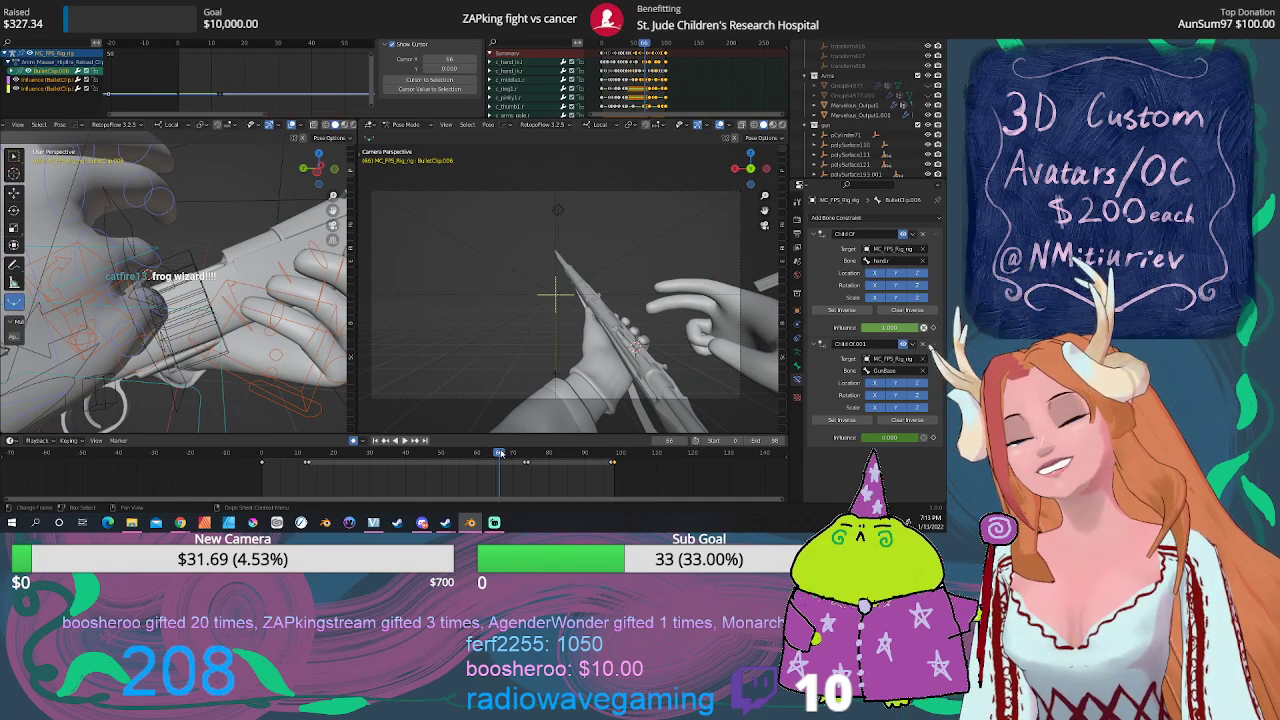
key(space)
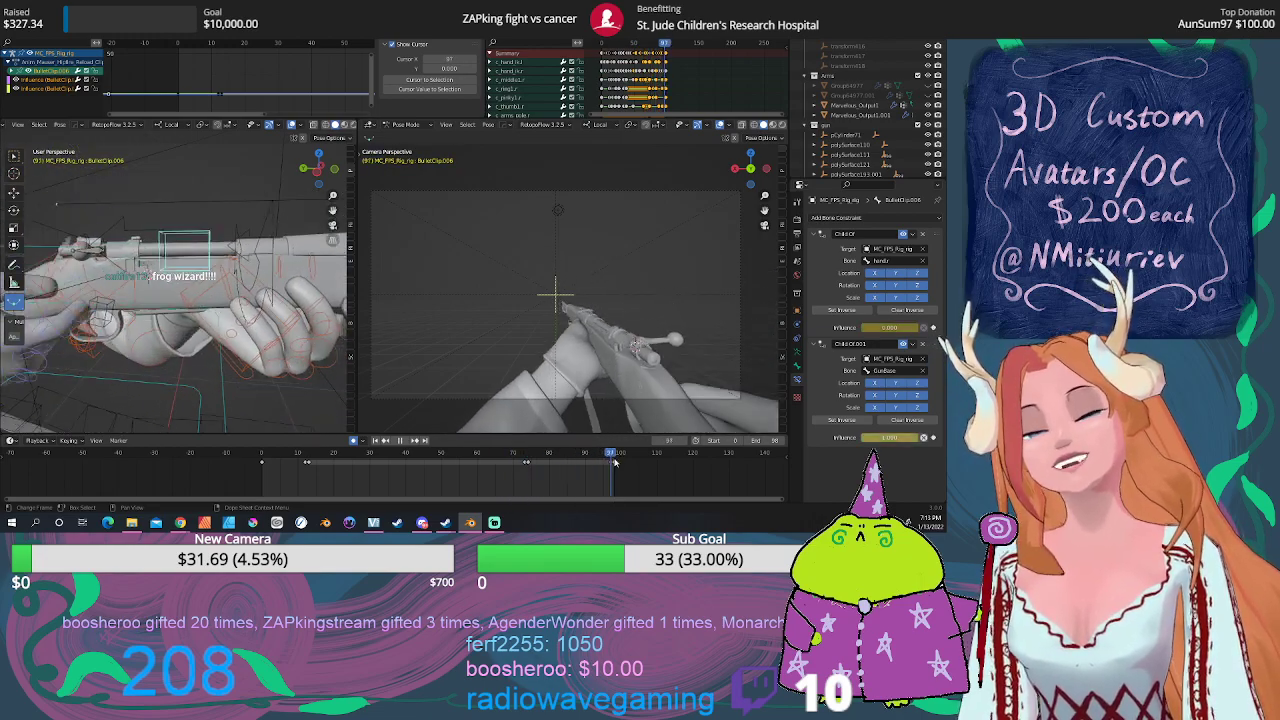
drag(614, 462, 371, 458)
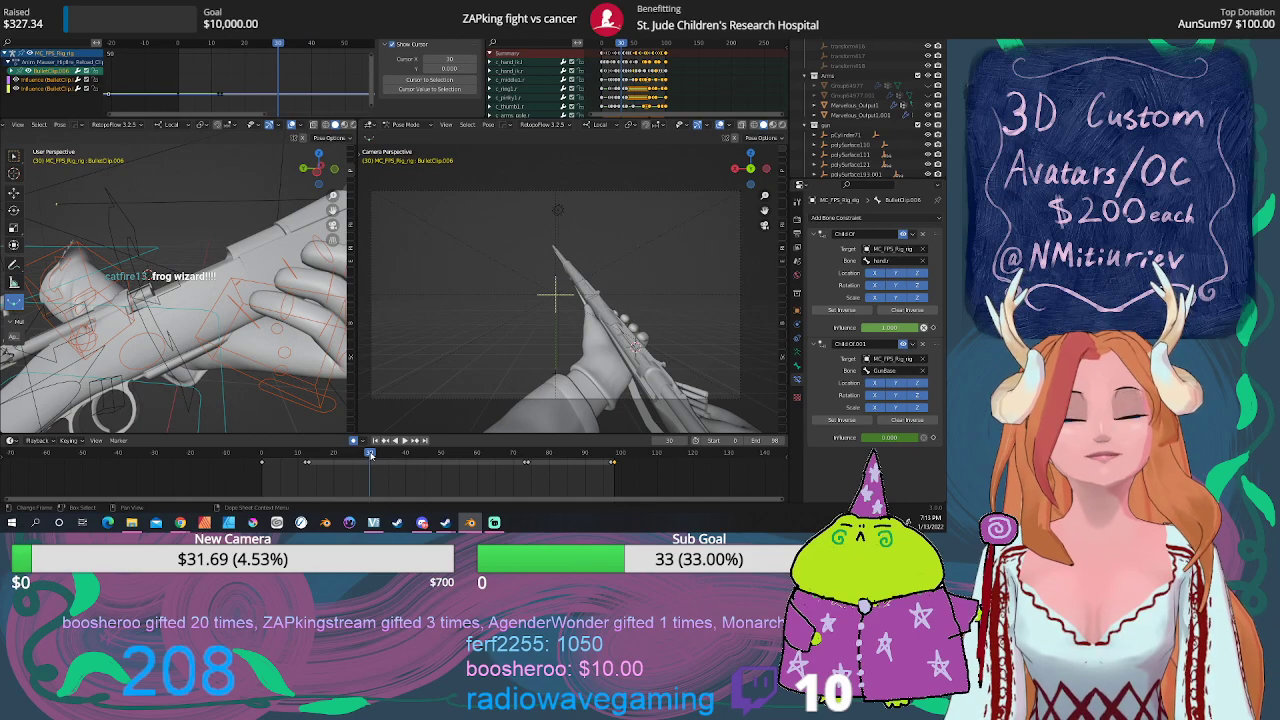
mouse_move(371, 456)
mouse_down()
mouse_move(285, 456)
mouse_move(382, 462)
mouse_up()
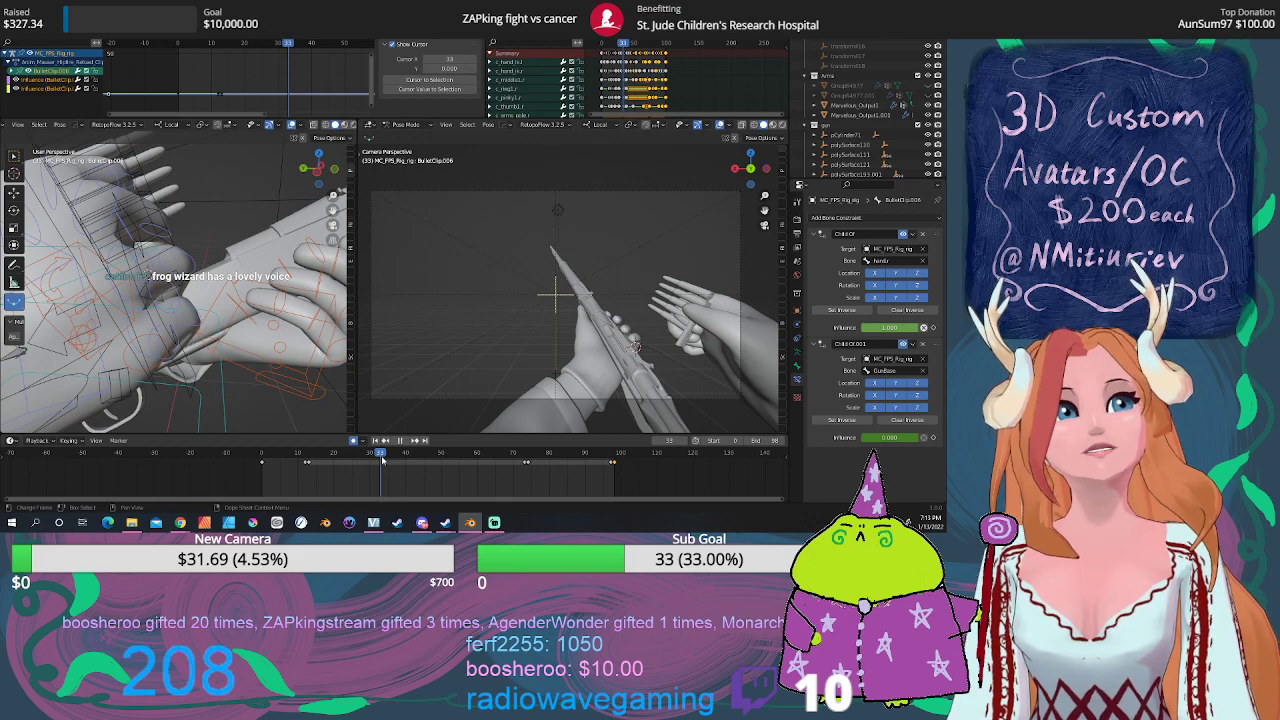
drag(382, 460, 385, 460)
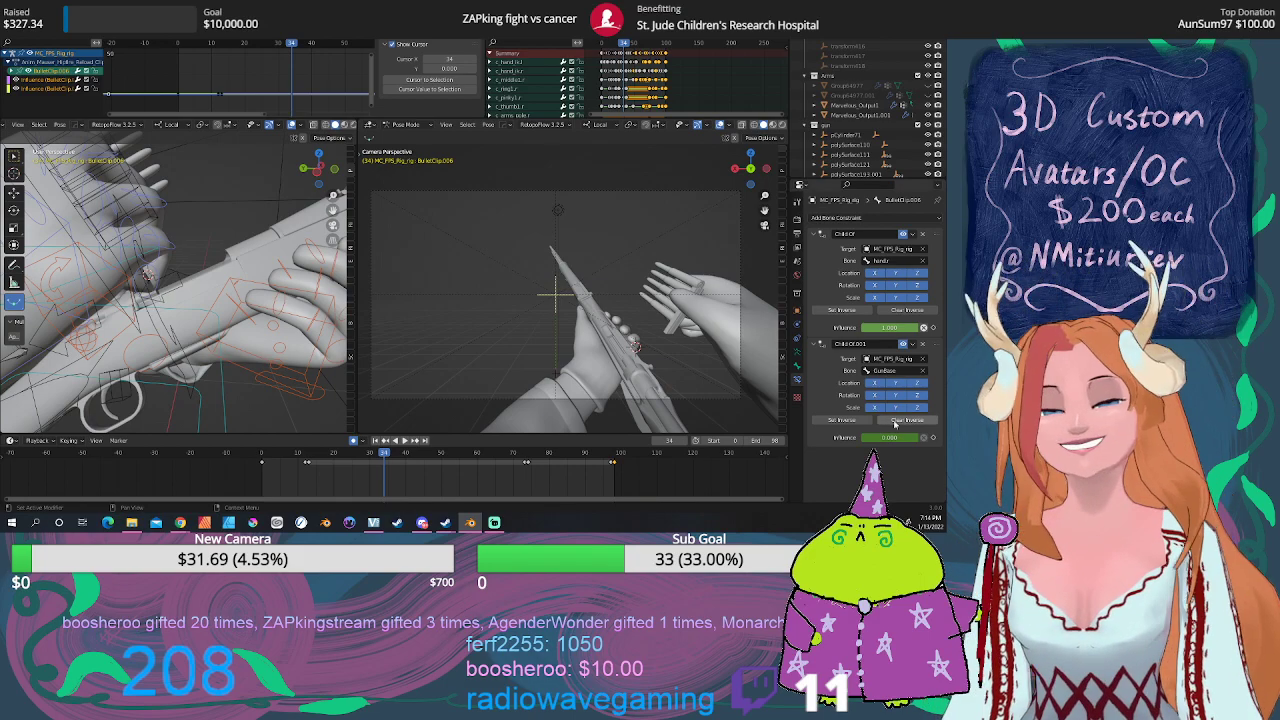
key(space)
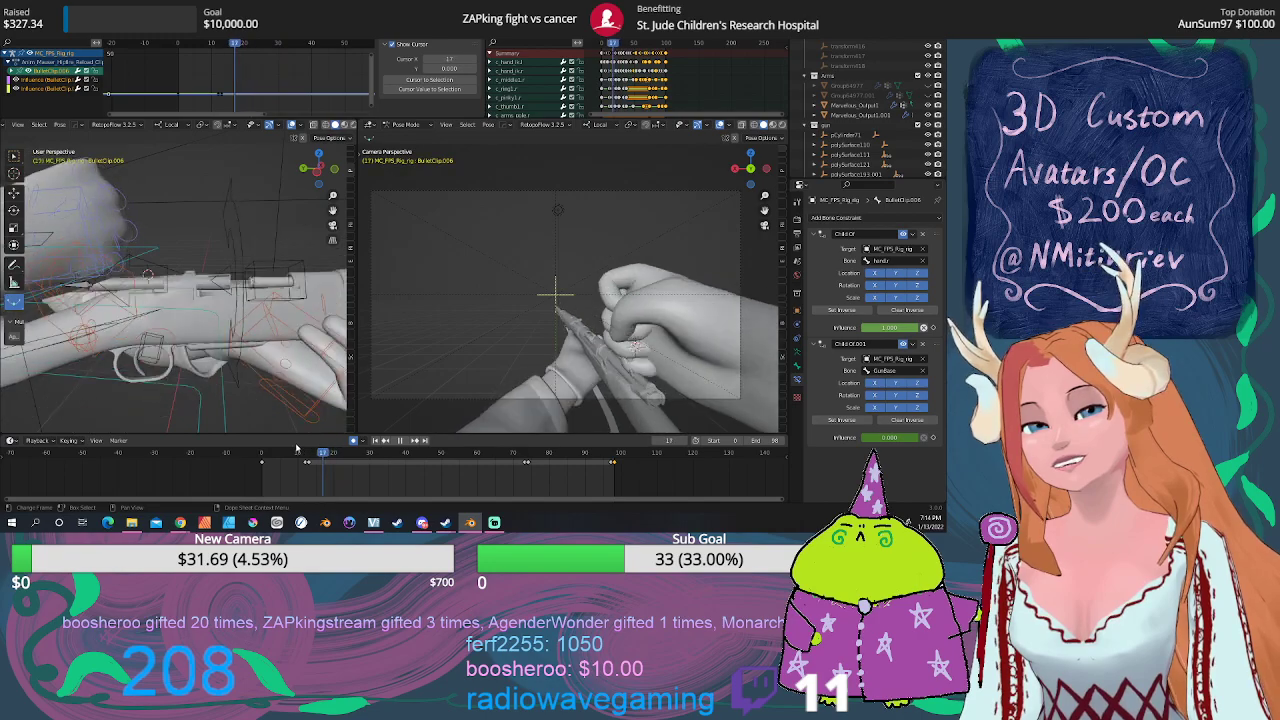
mouse_move(368, 447)
mouse_down()
mouse_move(466, 451)
mouse_move(325, 457)
mouse_move(482, 461)
mouse_up()
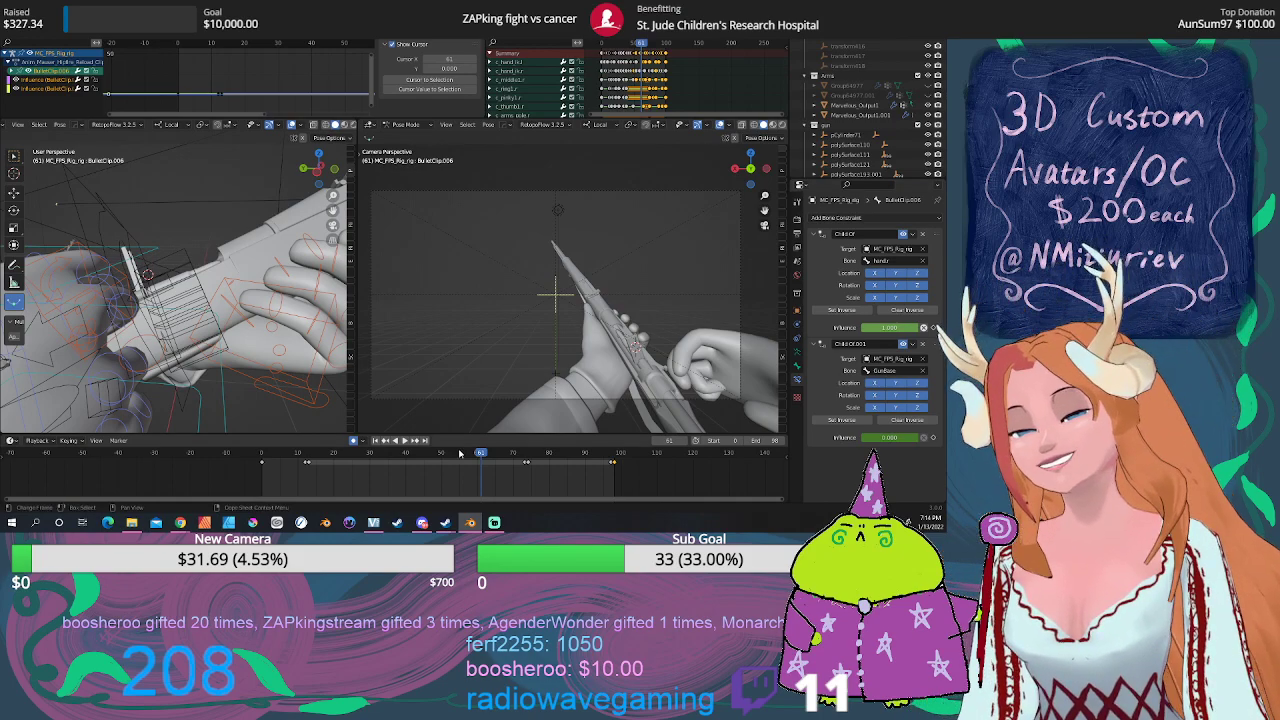
key(space)
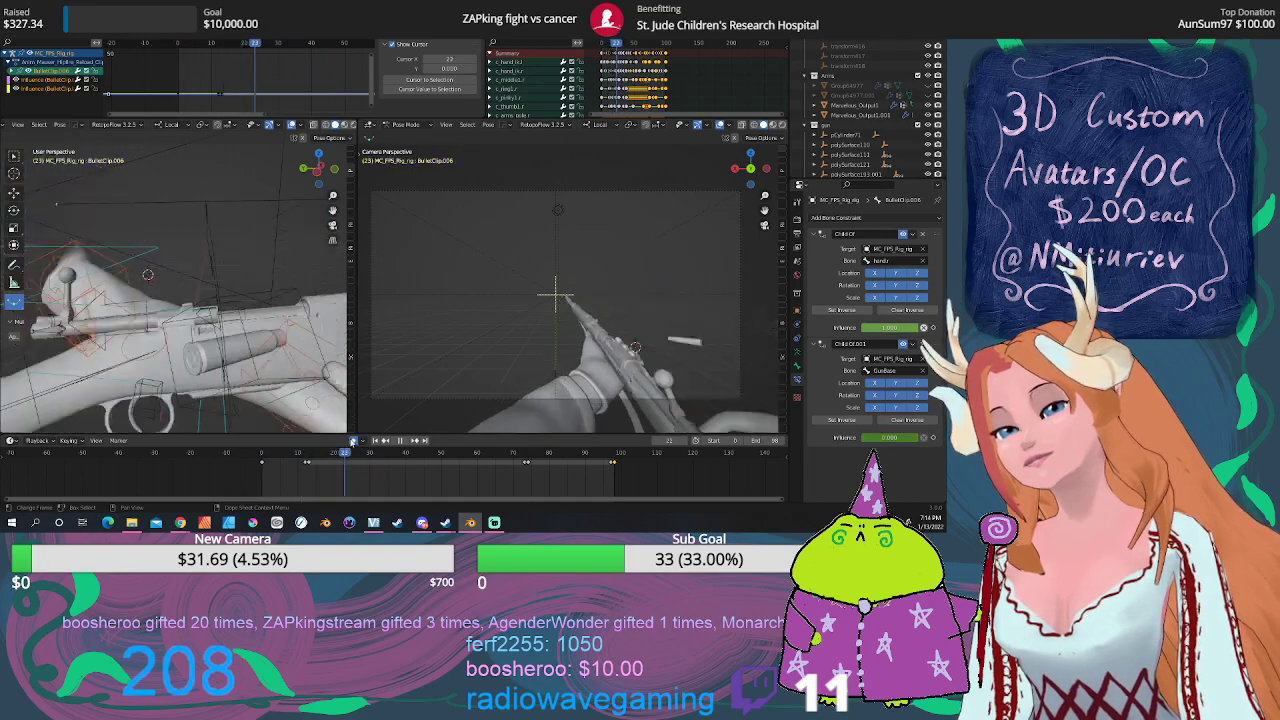
click(464, 452)
drag(464, 452, 468, 454)
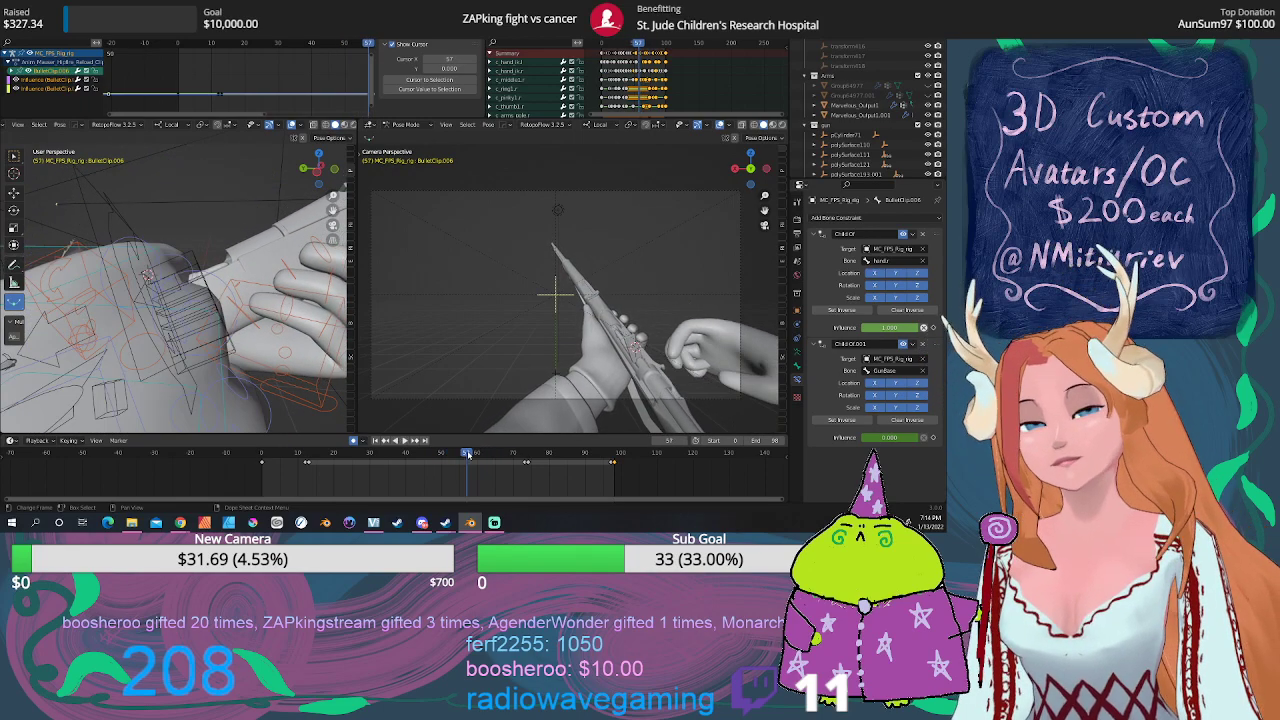
key(space)
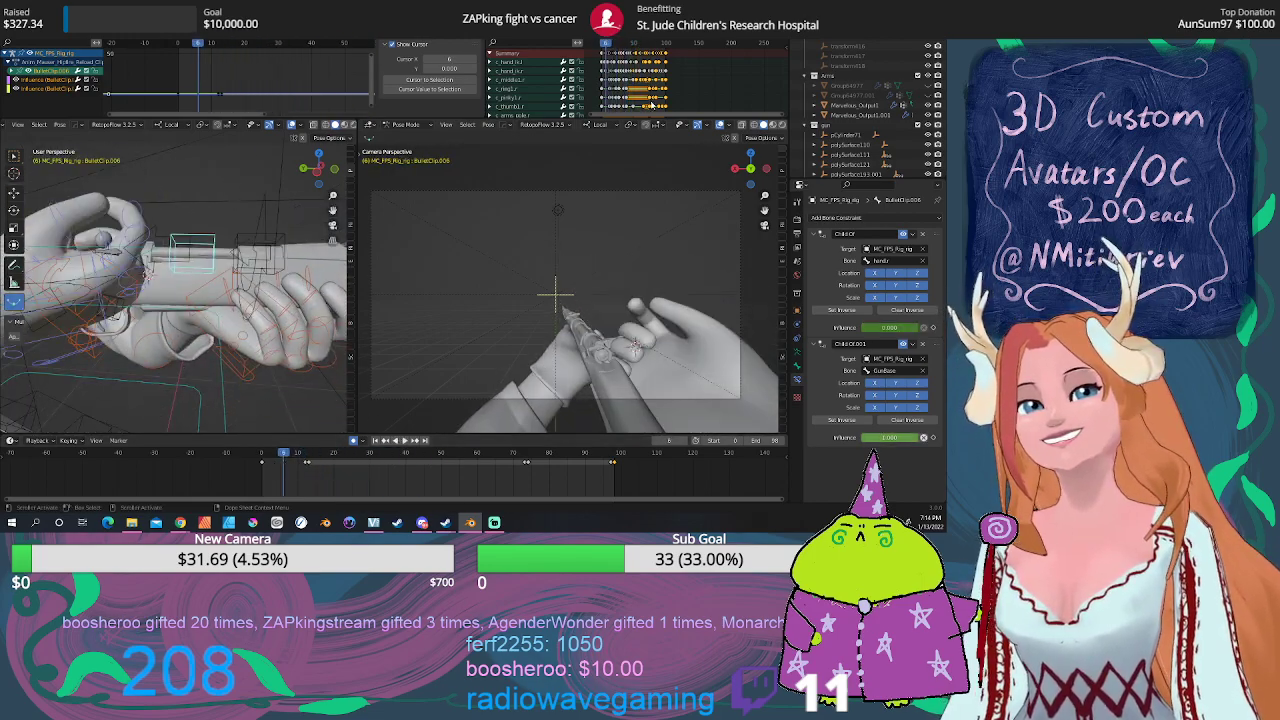
Step: Orbit around the hands and gun and scrub the reload forward to frame 23
middle_drag(285, 272, 281, 279)
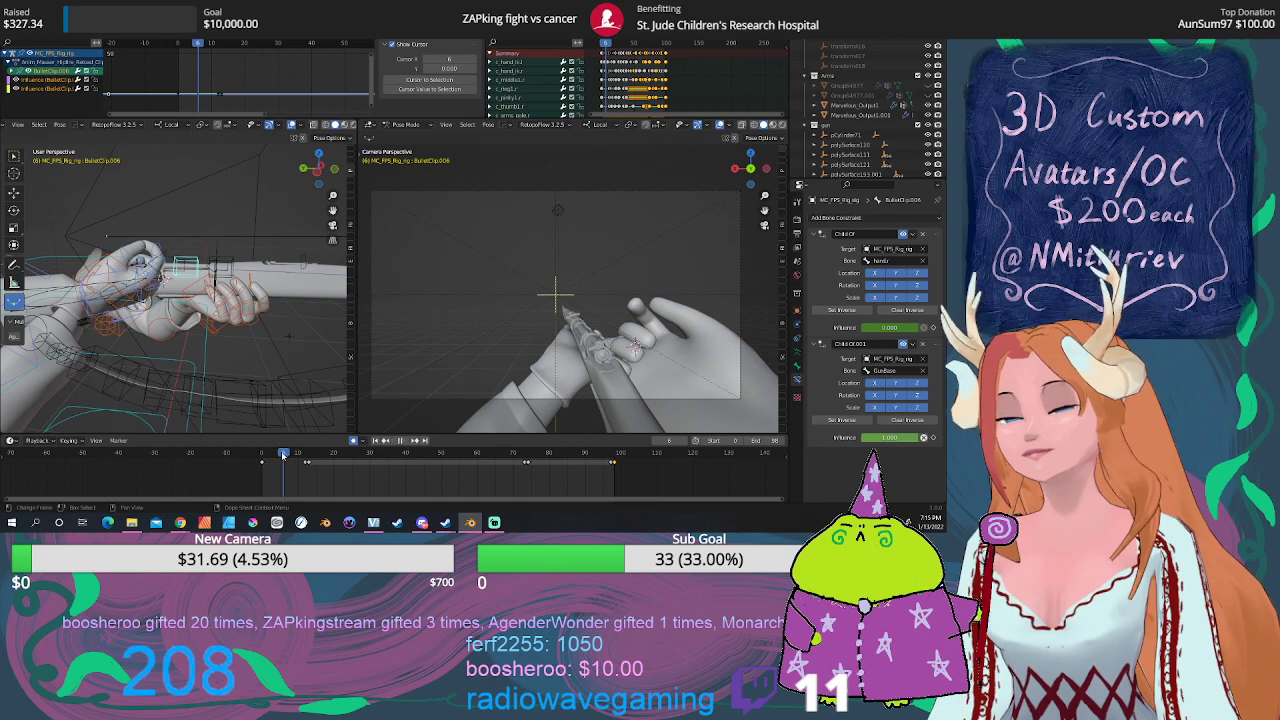
mouse_move(284, 455)
mouse_down()
mouse_move(389, 458)
mouse_move(373, 455)
mouse_up()
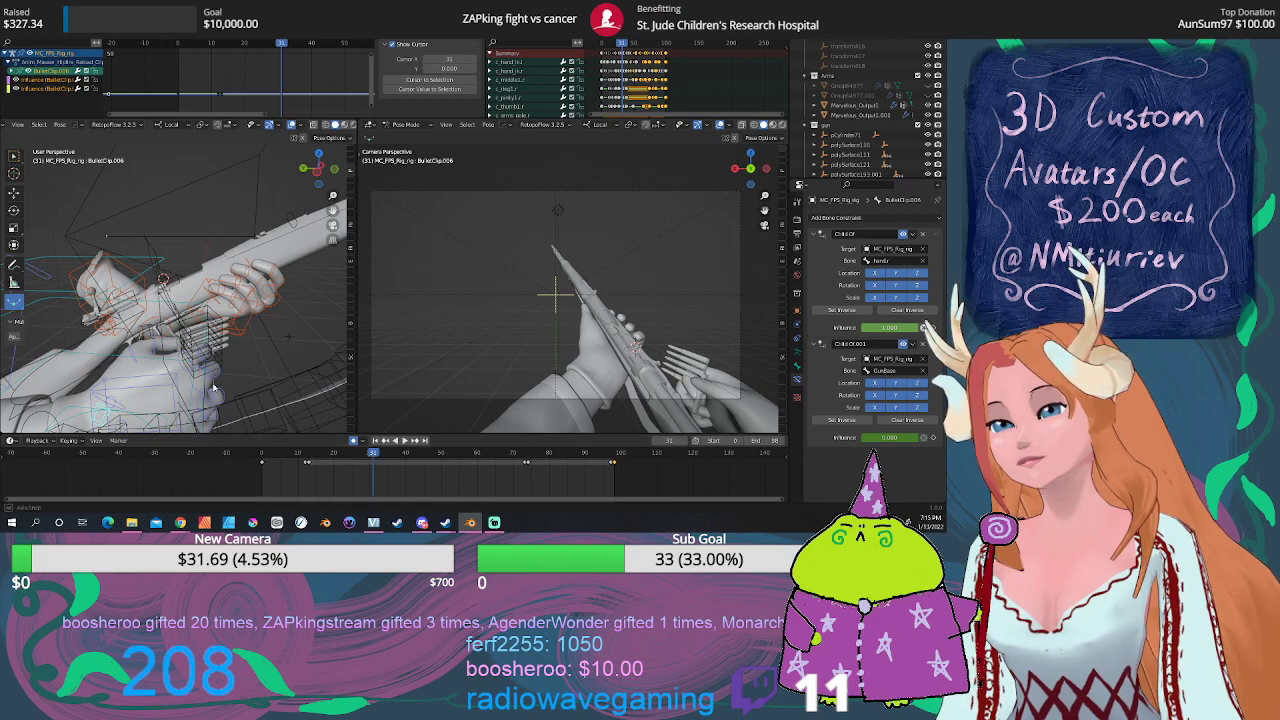
middle_drag(213, 388, 183, 368)
click(128, 265)
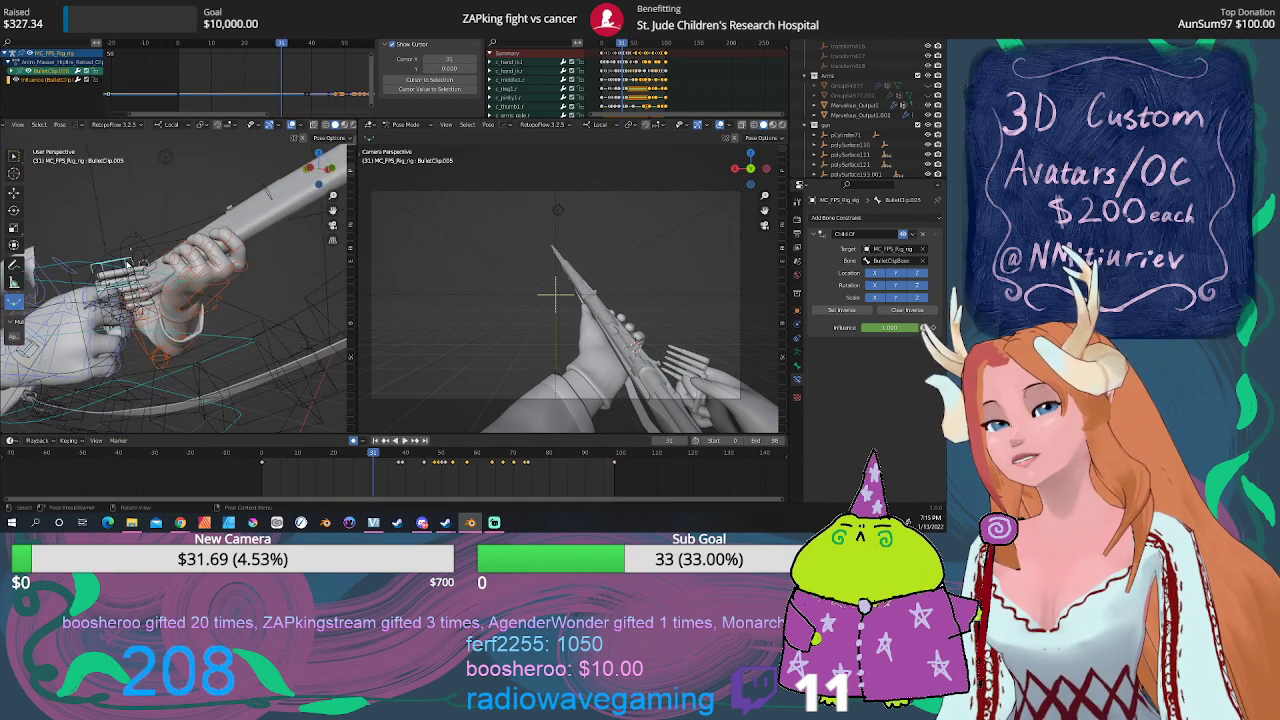
middle_drag(290, 345, 214, 318)
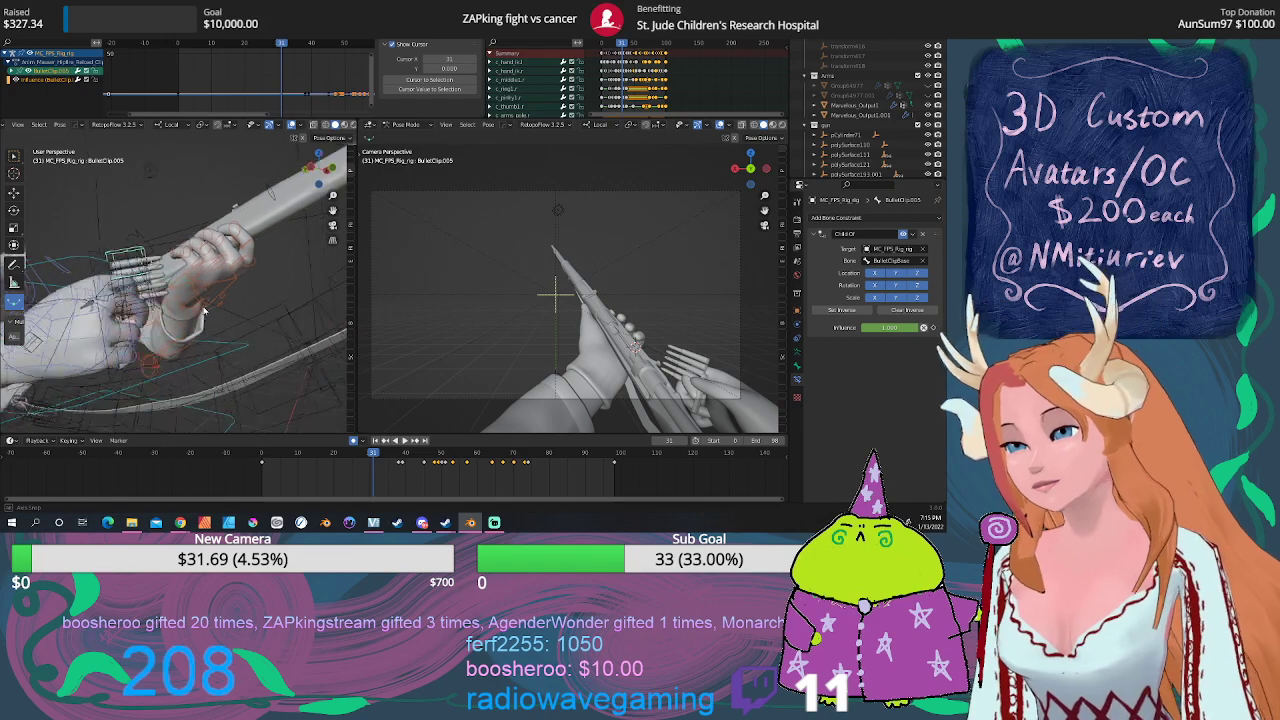
drag(370, 461, 399, 464)
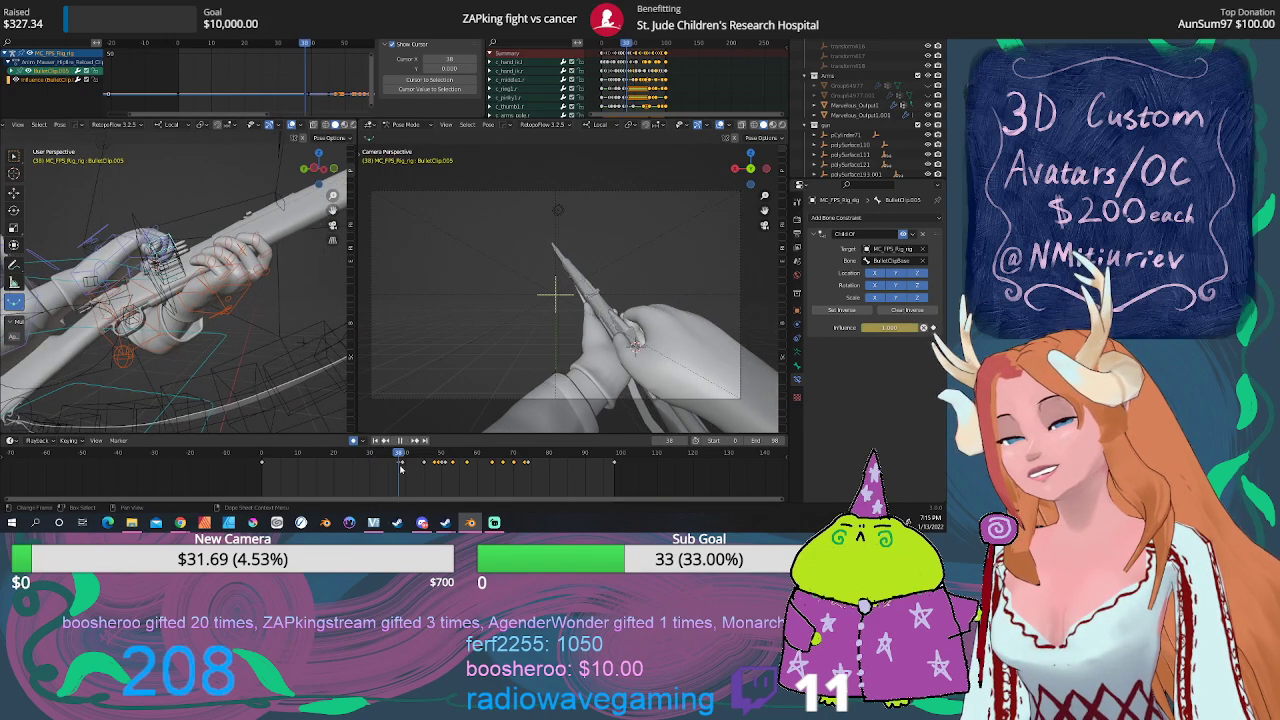
drag(399, 466, 397, 468)
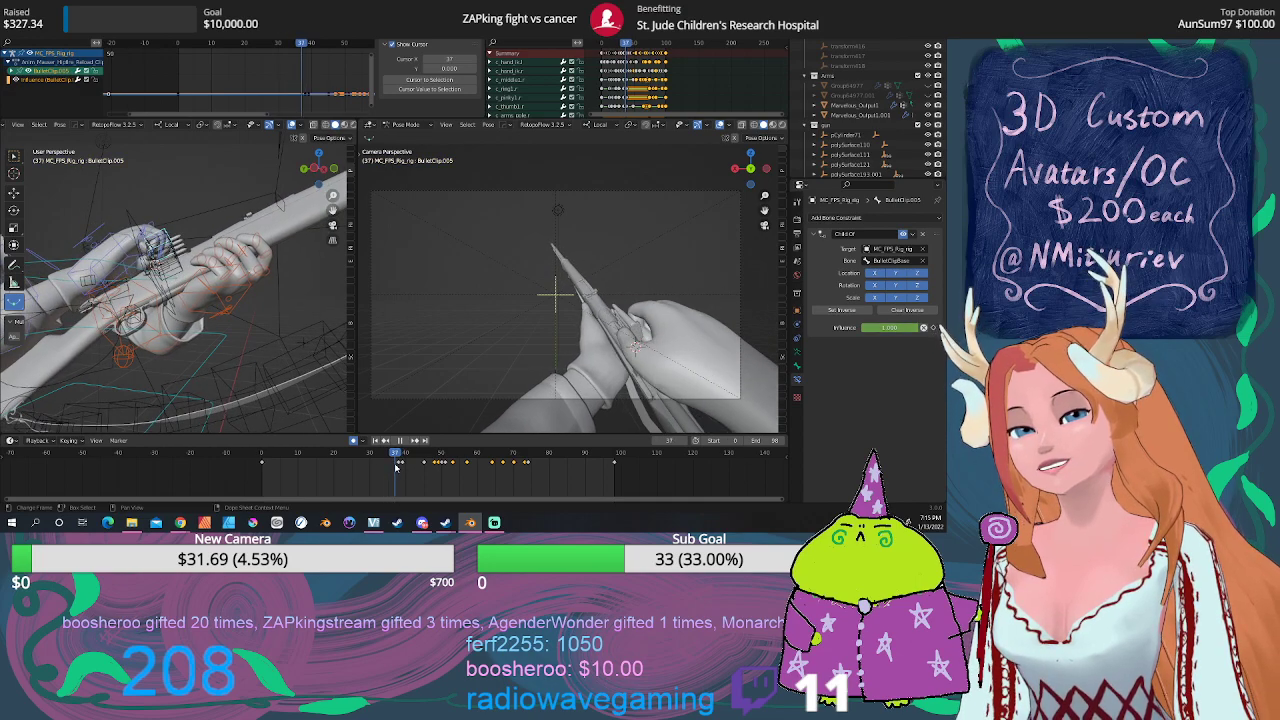
mouse_move(394, 466)
mouse_down()
mouse_move(245, 466)
mouse_move(400, 470)
mouse_move(399, 457)
mouse_up()
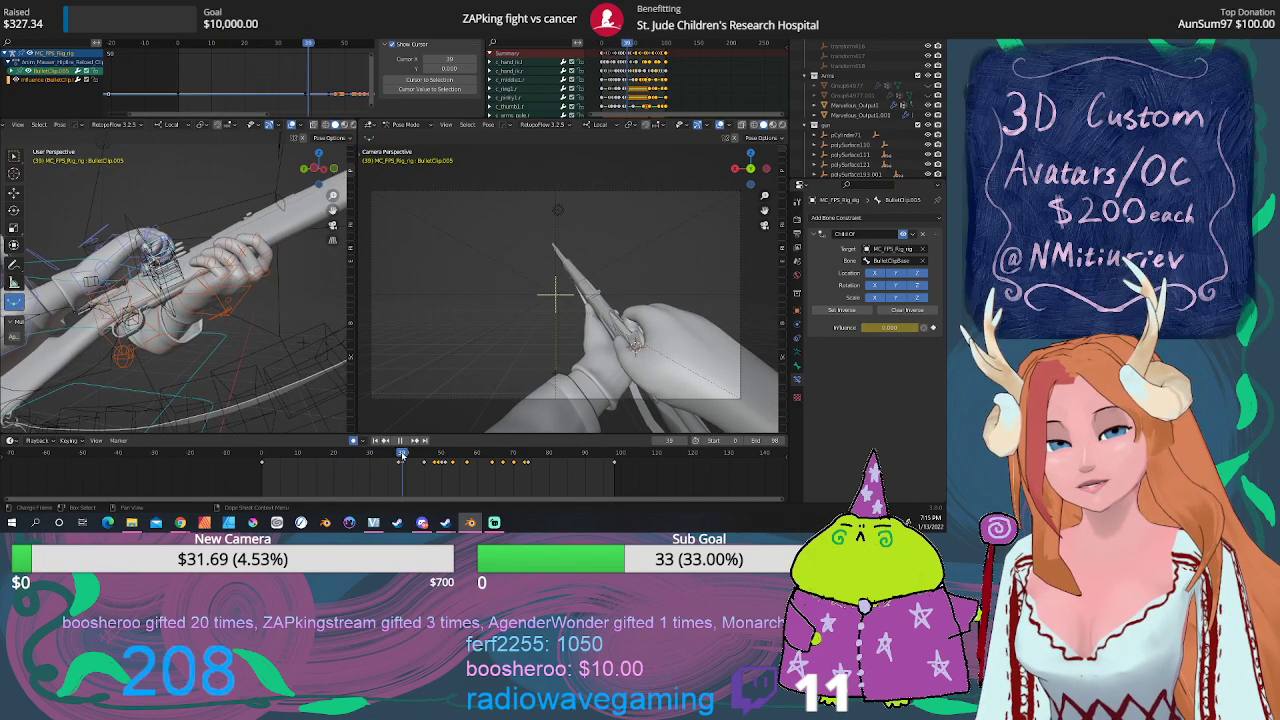
drag(399, 456, 399, 455)
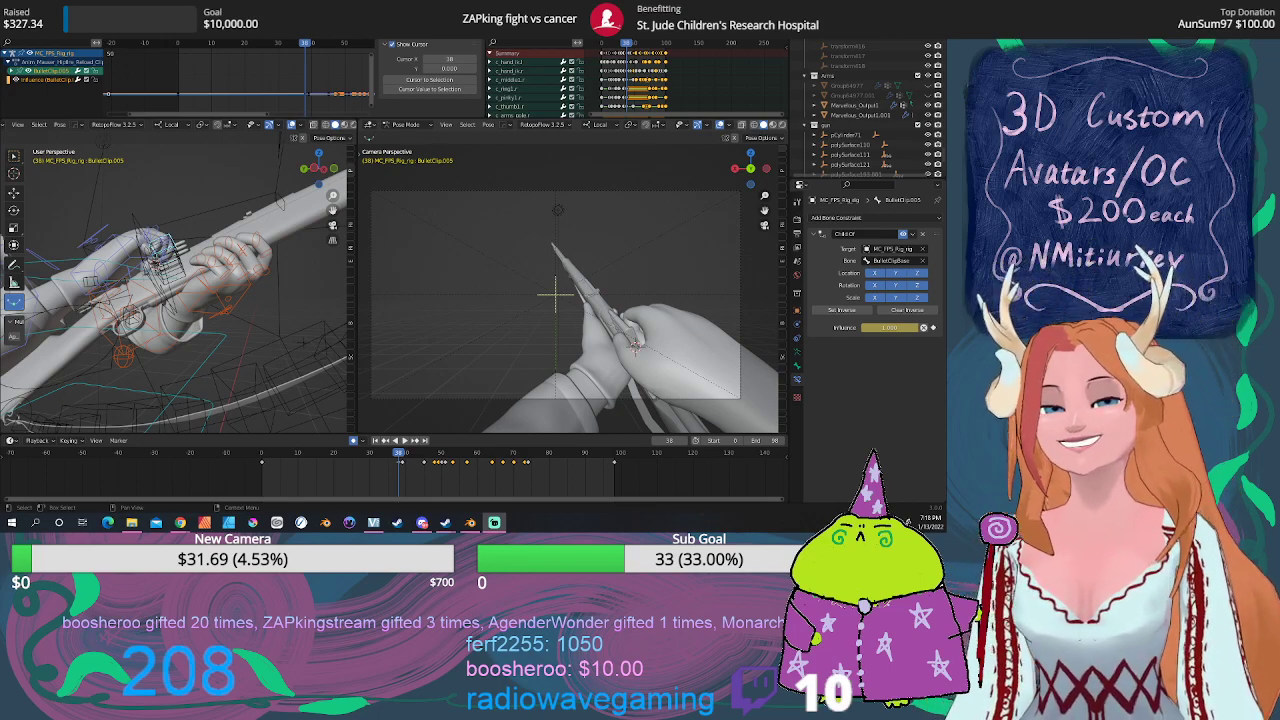
Step: Scrub the reload between frames 26 and 40, play it, and settle on frame 31
drag(397, 462, 355, 465)
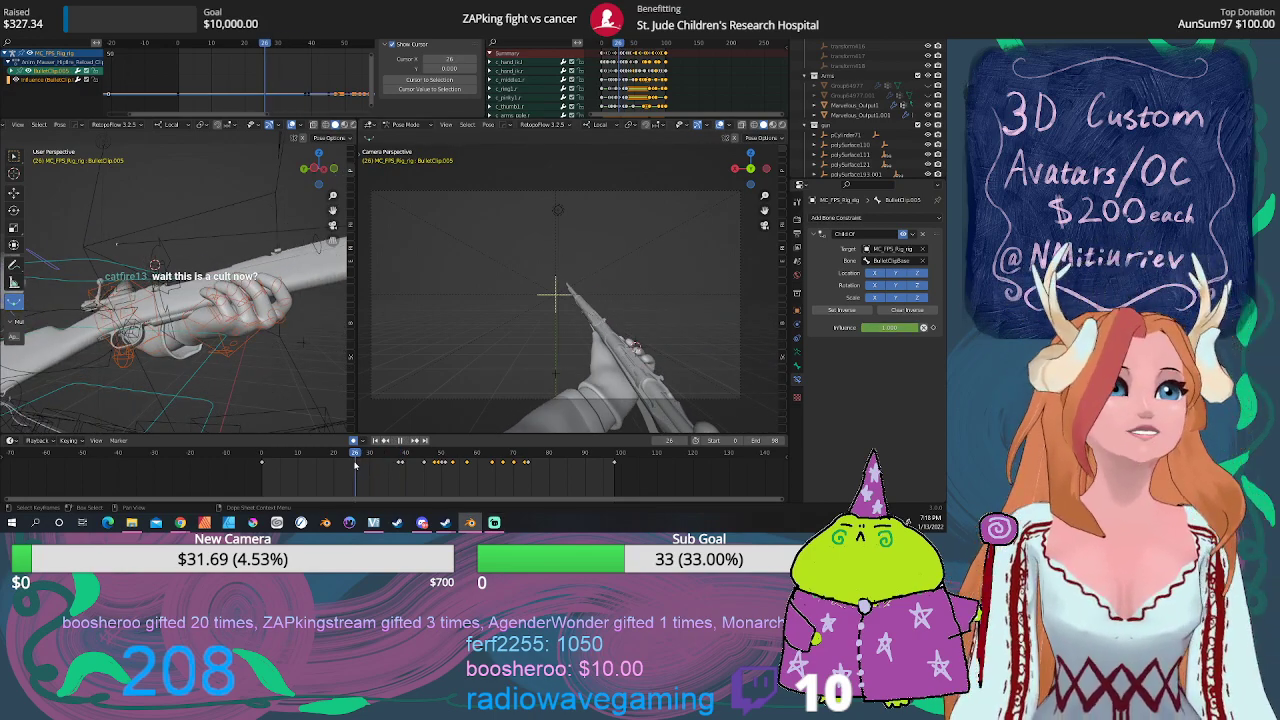
mouse_move(355, 465)
mouse_down()
mouse_move(409, 470)
mouse_move(262, 456)
mouse_up()
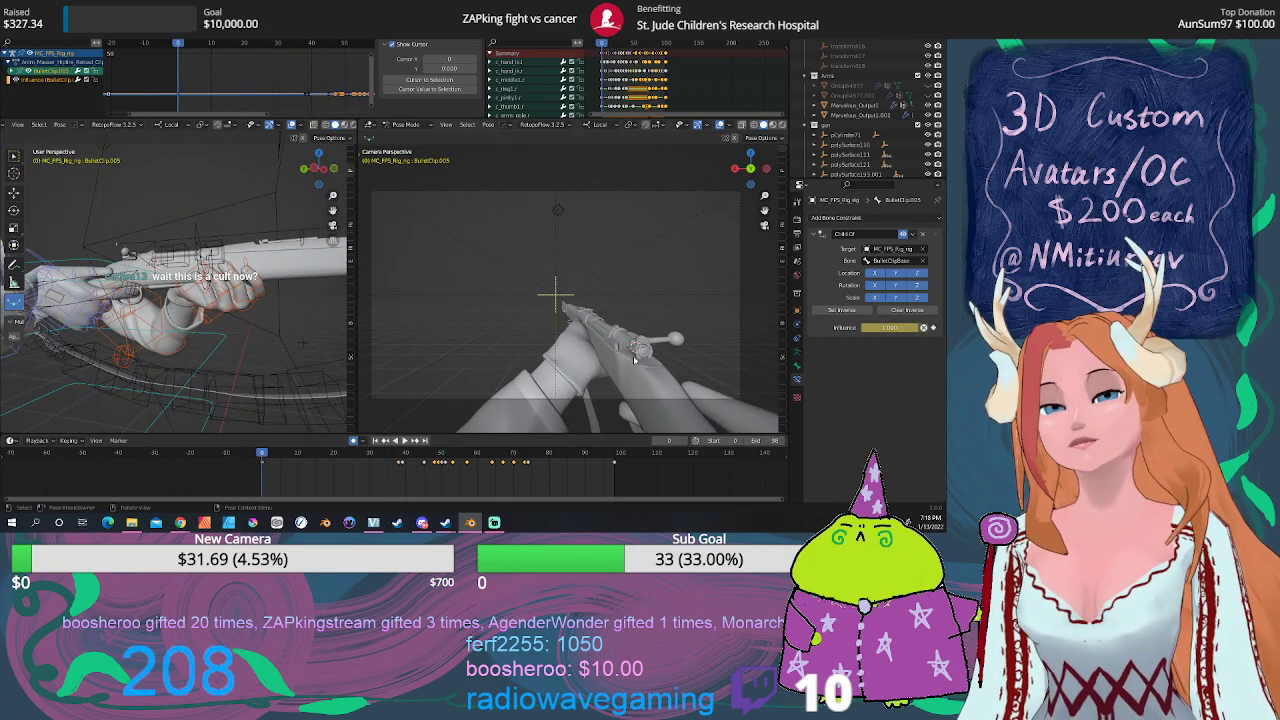
key(space)
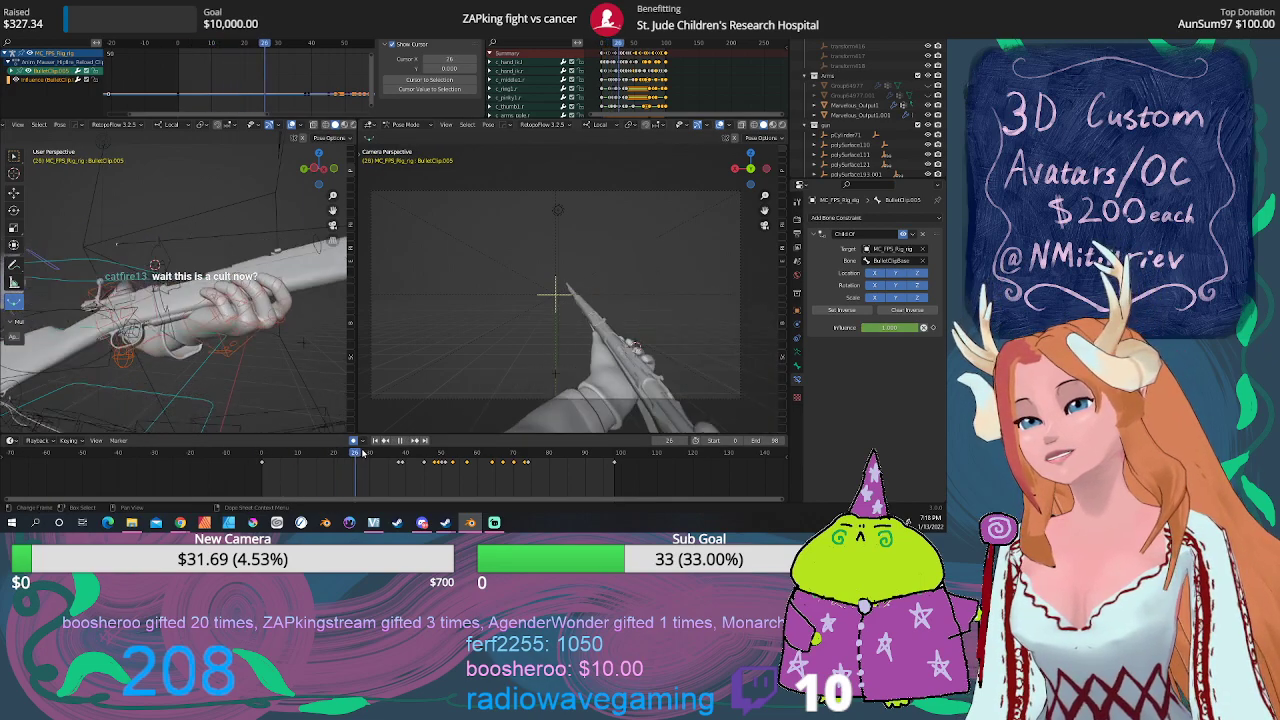
drag(383, 453, 375, 451)
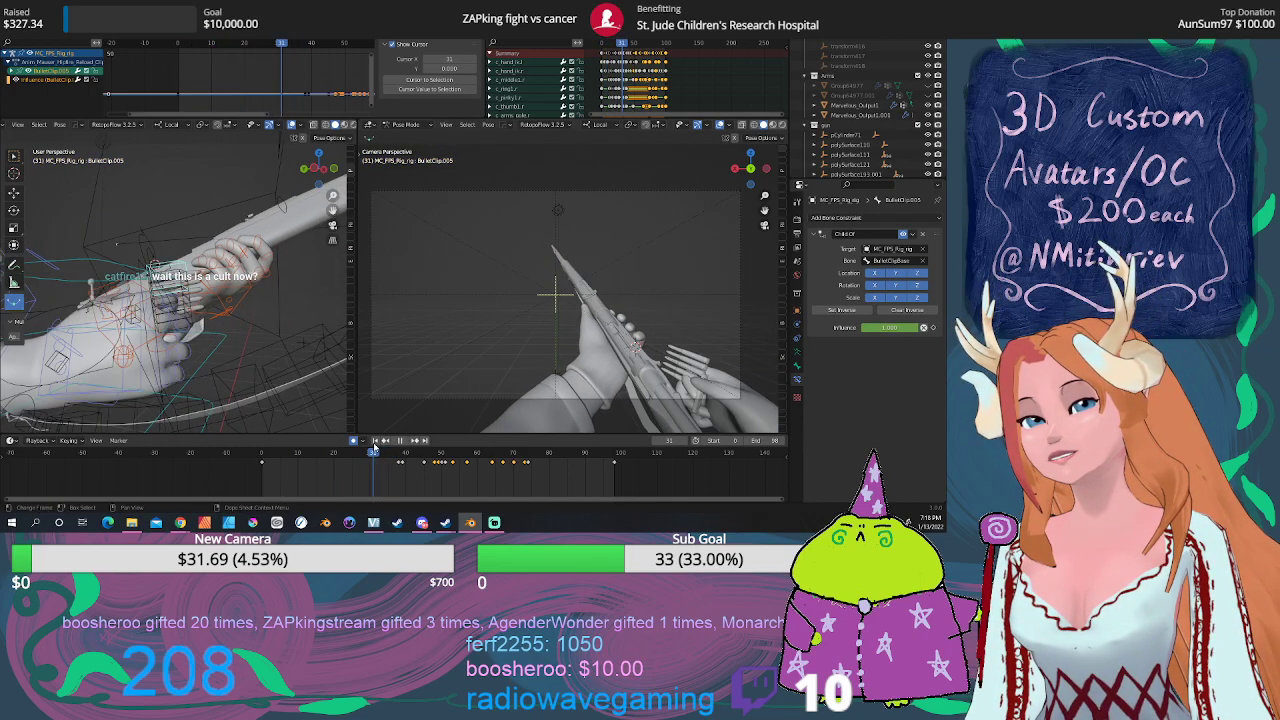
mouse_move(295, 417)
middle_down()
mouse_move(225, 310)
mouse_move(305, 318)
mouse_move(207, 196)
middle_up()
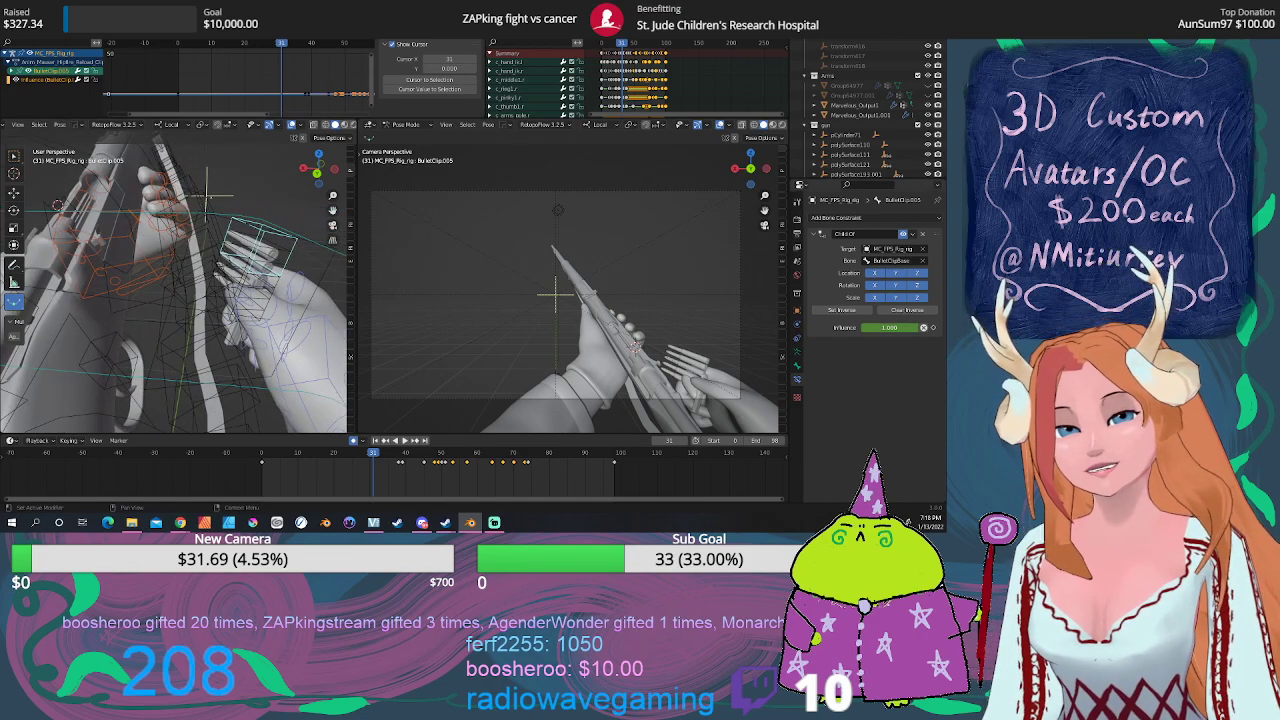
Step: Keyframe BulletClip.005's Child Of influence at 1.0, then view the clip in hand off-keyframe
click(885, 327)
key(Return)
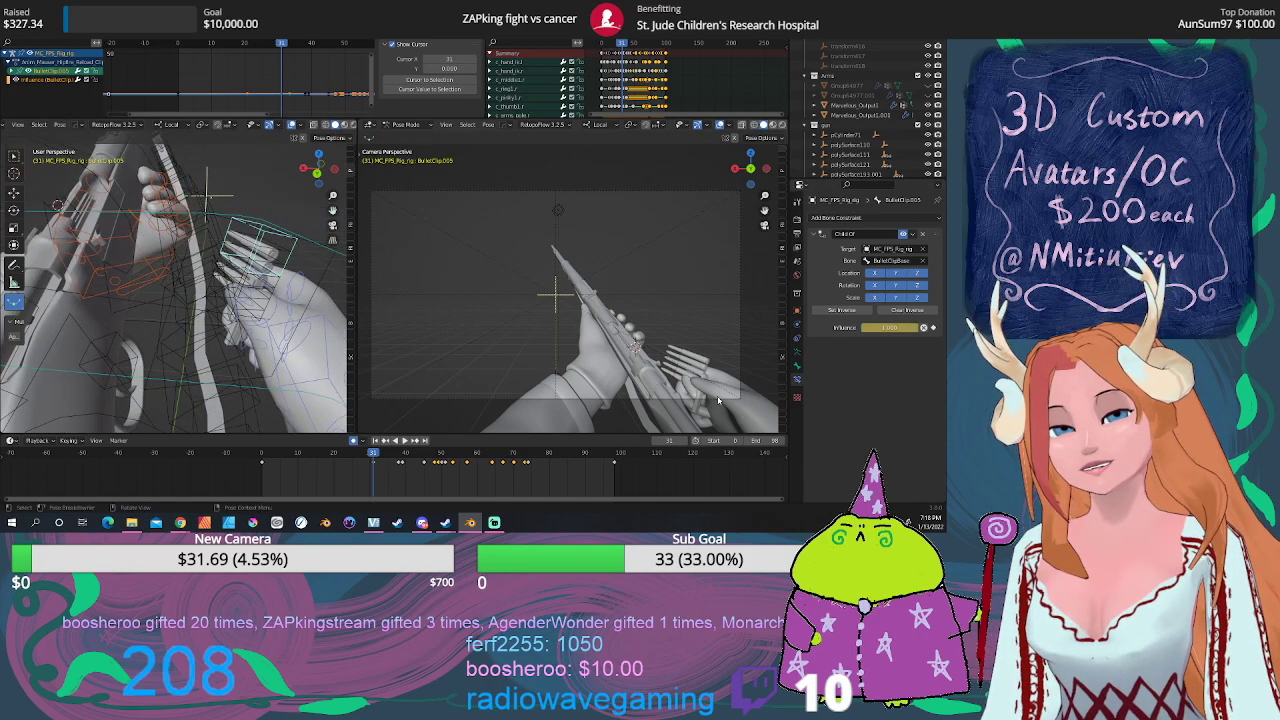
click(375, 464)
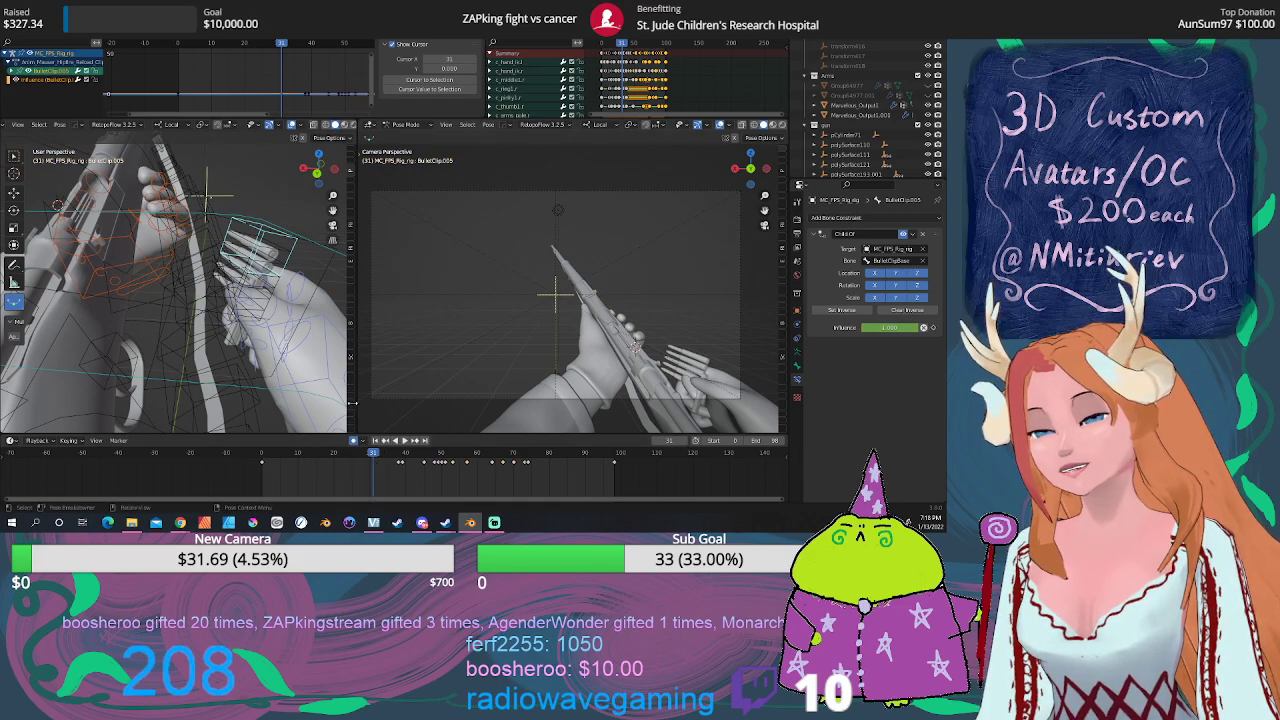
mouse_move(352, 403)
middle_down()
mouse_move(300, 325)
mouse_move(204, 309)
mouse_move(275, 251)
middle_up()
Step: Select BulletClipBase, scrub and play the reload, then select BulletClip.005
click(278, 253)
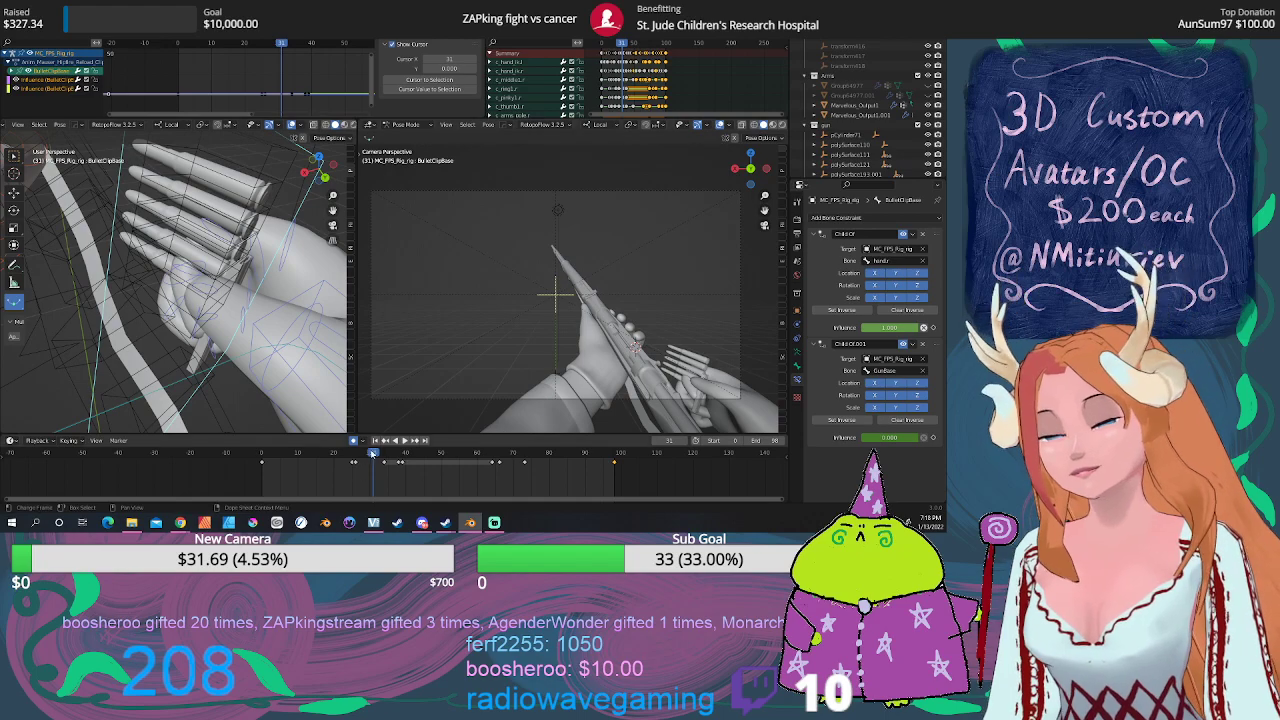
mouse_move(372, 452)
mouse_down()
mouse_move(337, 444)
mouse_move(399, 441)
mouse_up()
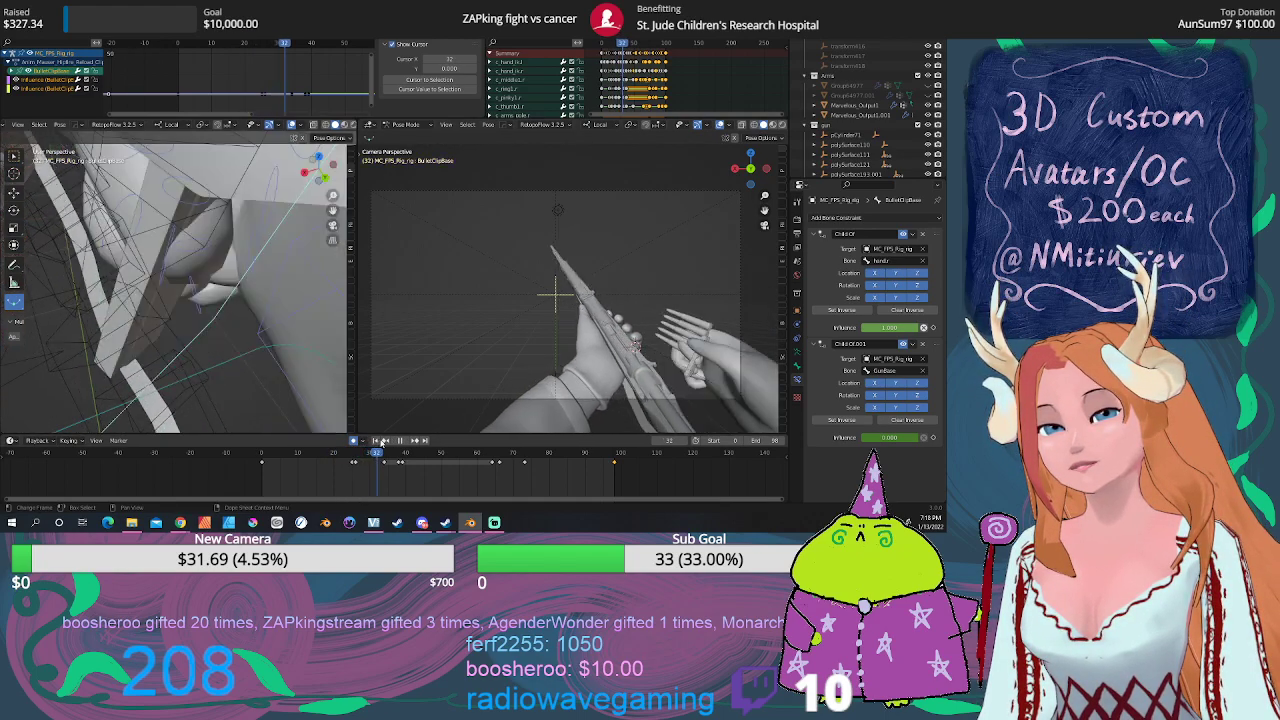
click(399, 441)
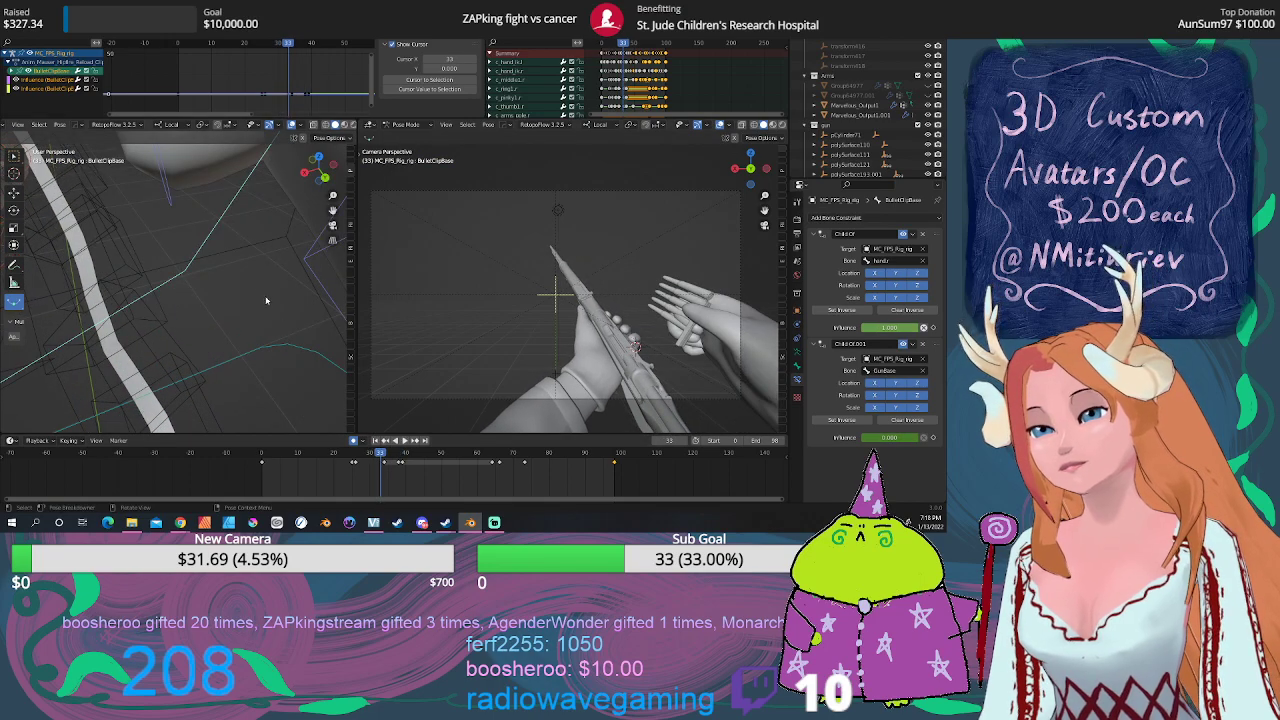
mouse_move(266, 300)
middle_down()
mouse_move(187, 325)
mouse_move(209, 316)
middle_up()
click(207, 260)
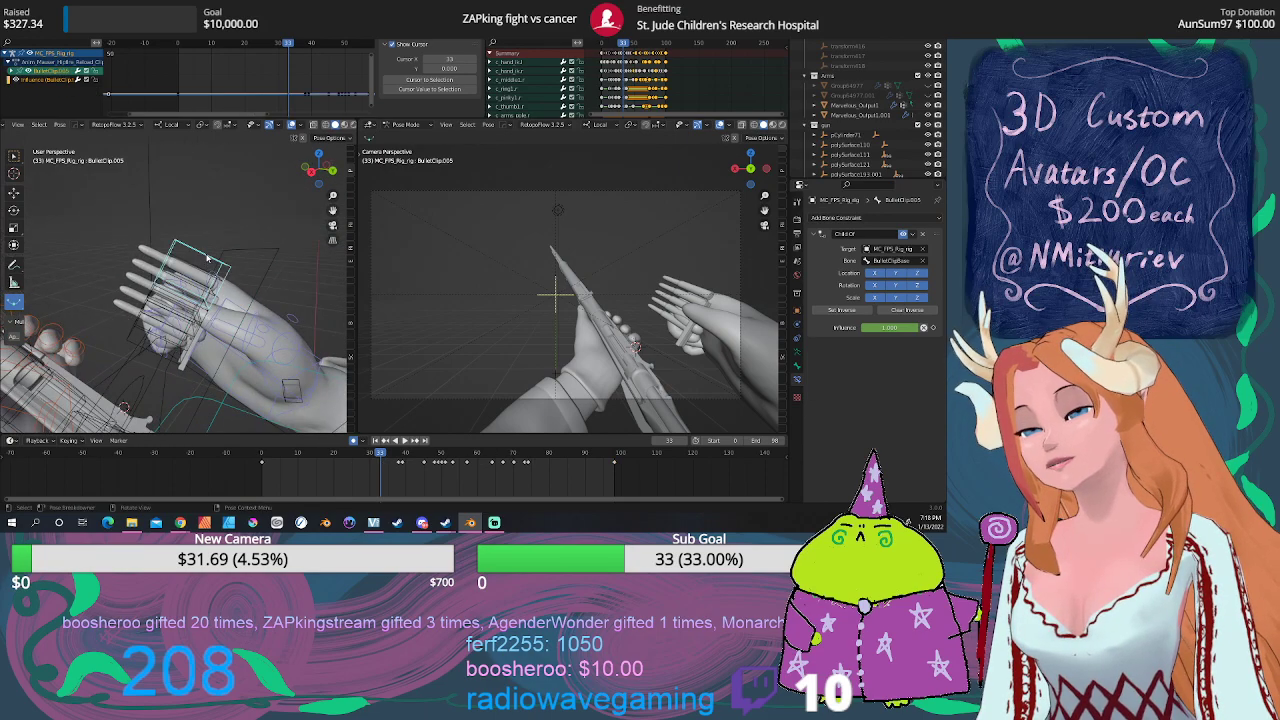
Step: Select the bullet bones BulletClip.001, .002, .003, .004 and .005 together around the hand
click(195, 267)
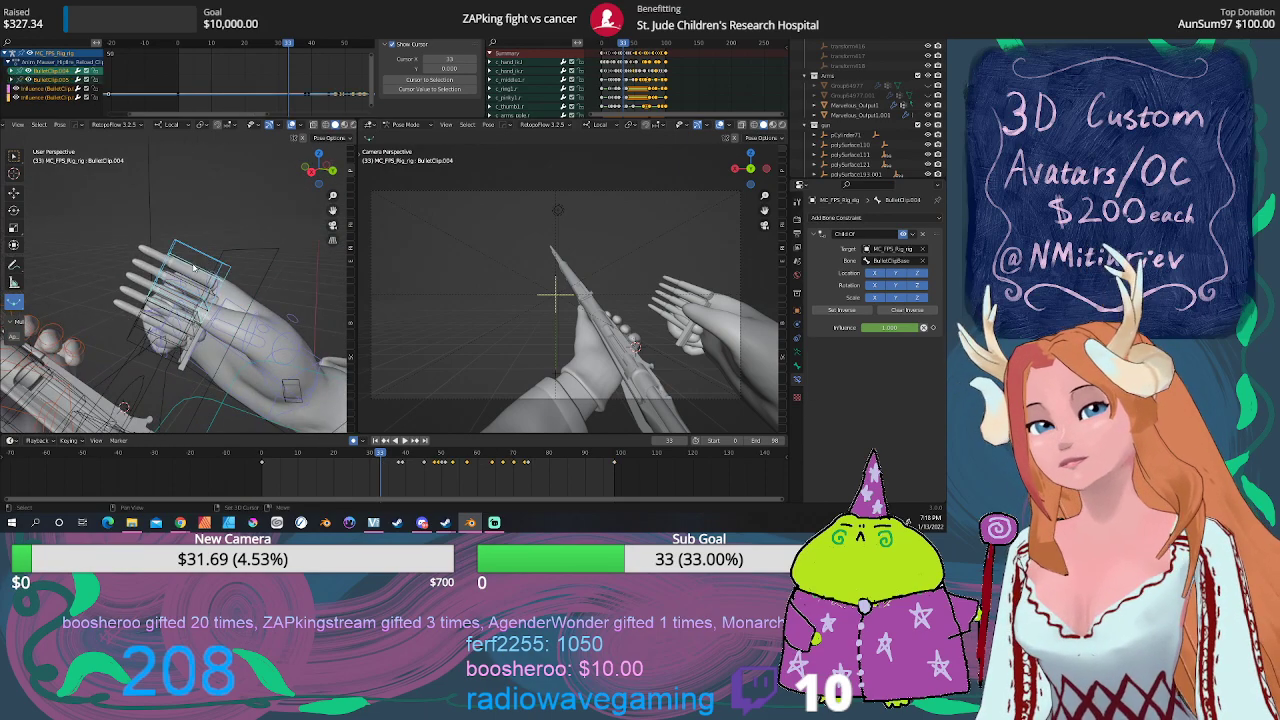
click(195, 267)
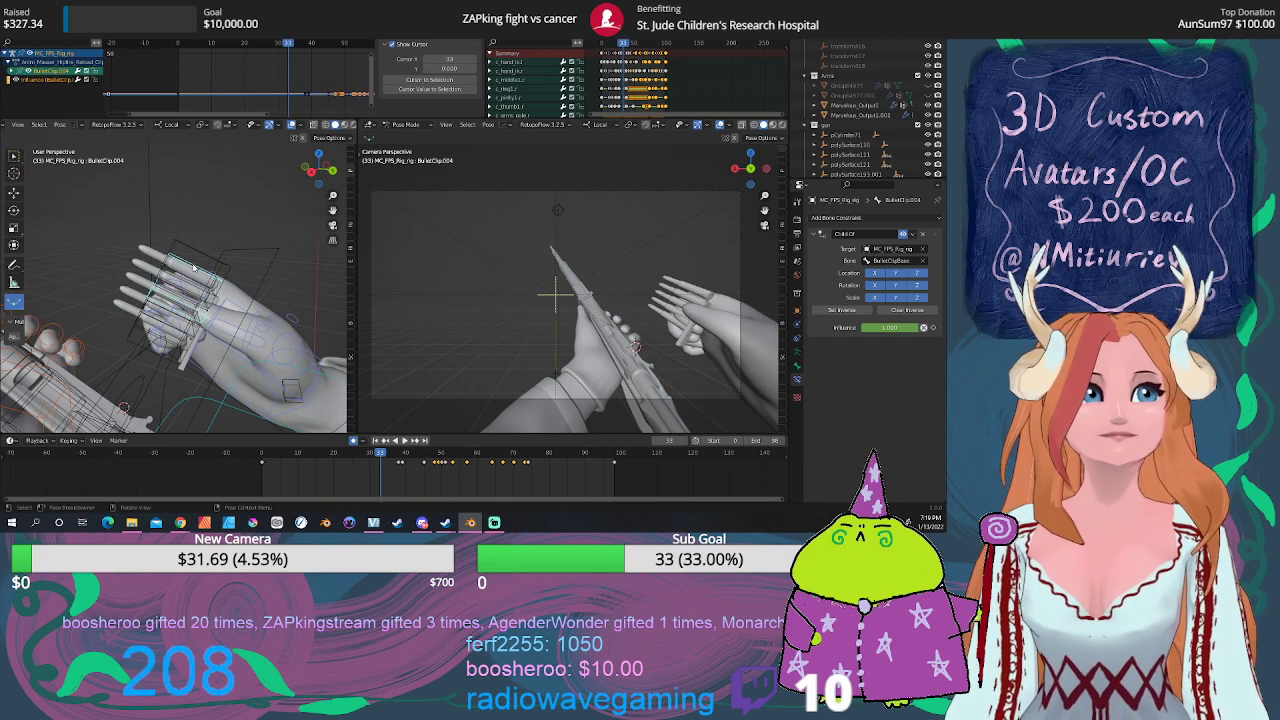
scroll(195, 267, up, 2)
scroll(196, 284, up, 2)
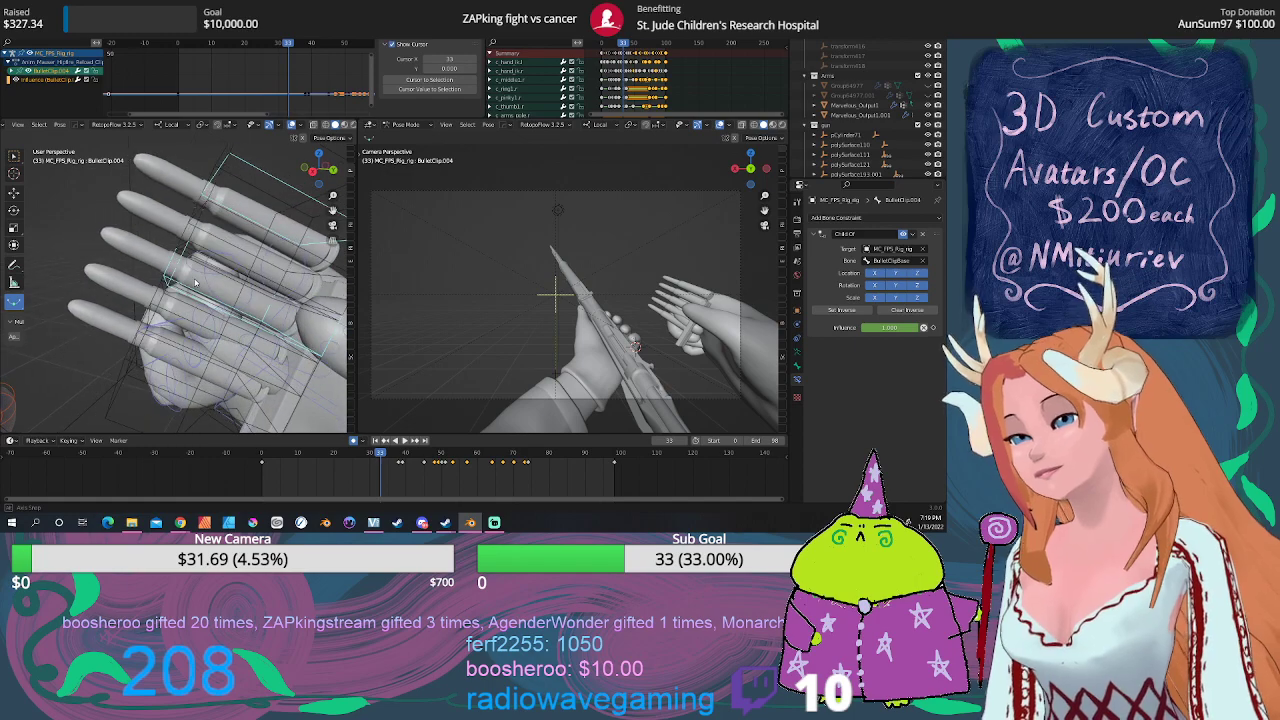
middle_drag(196, 284, 121, 331)
click(95, 336)
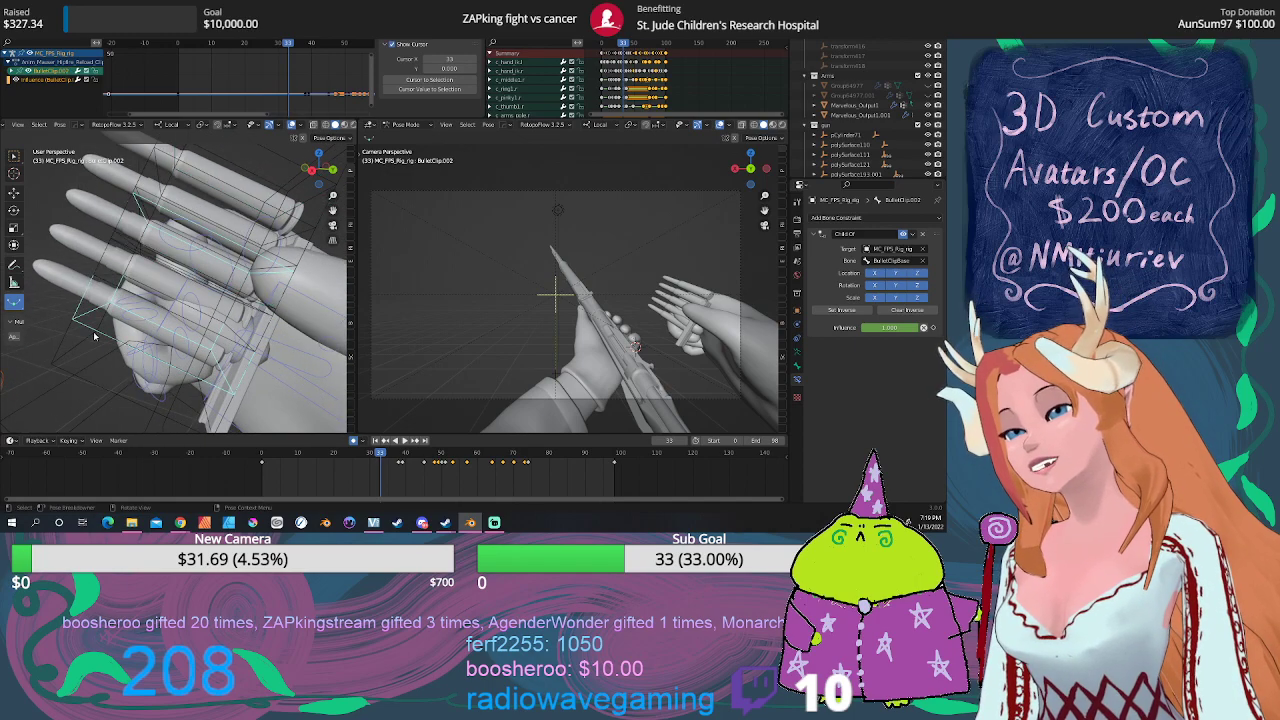
click(68, 337)
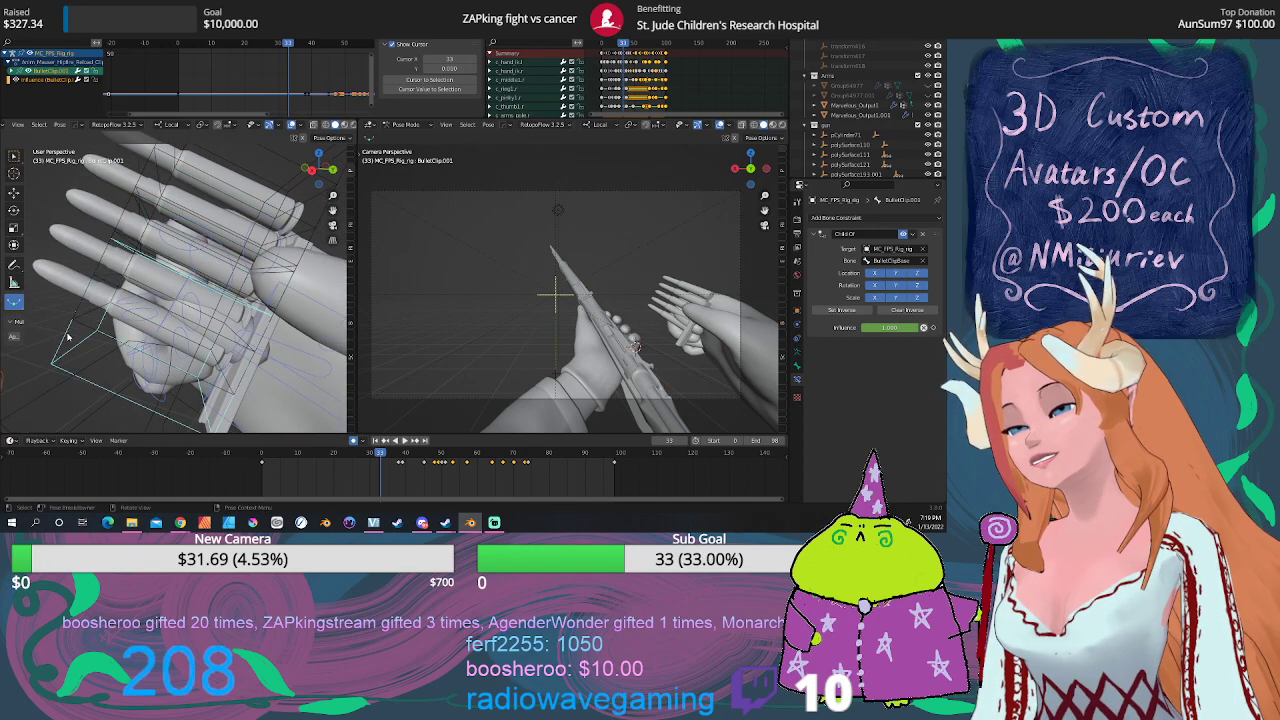
shift+click(90, 330)
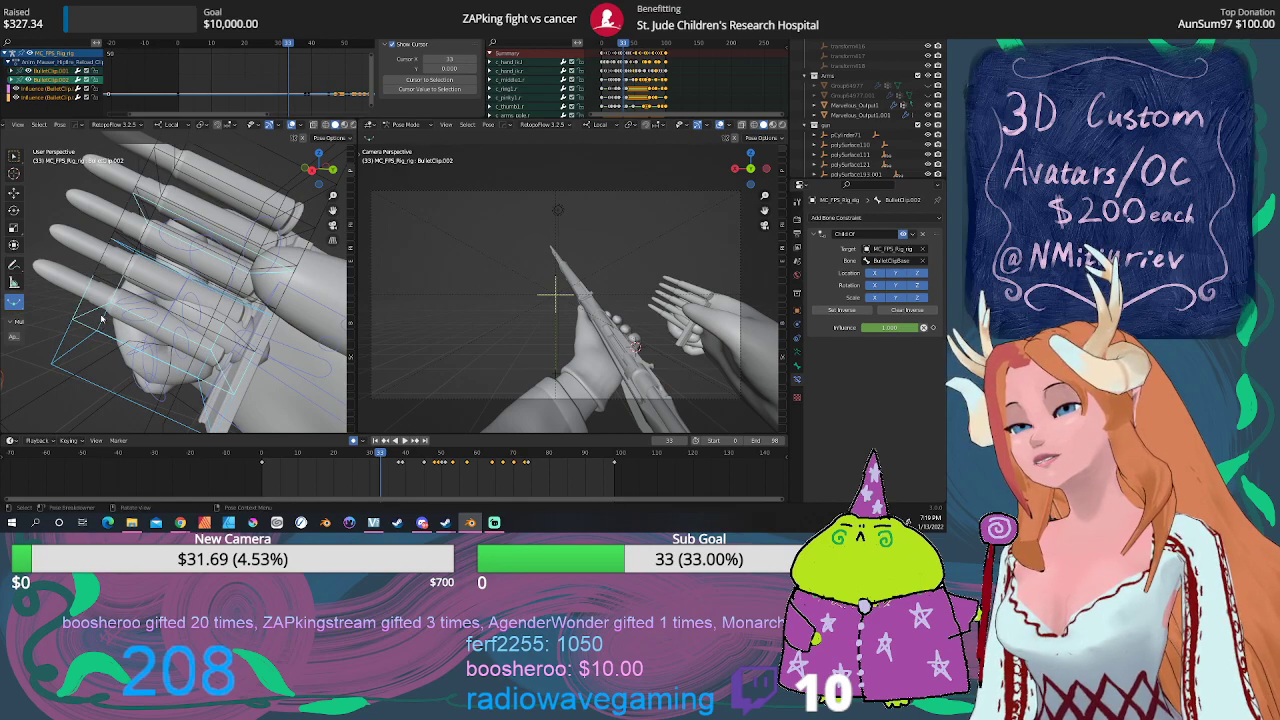
shift+click(107, 281)
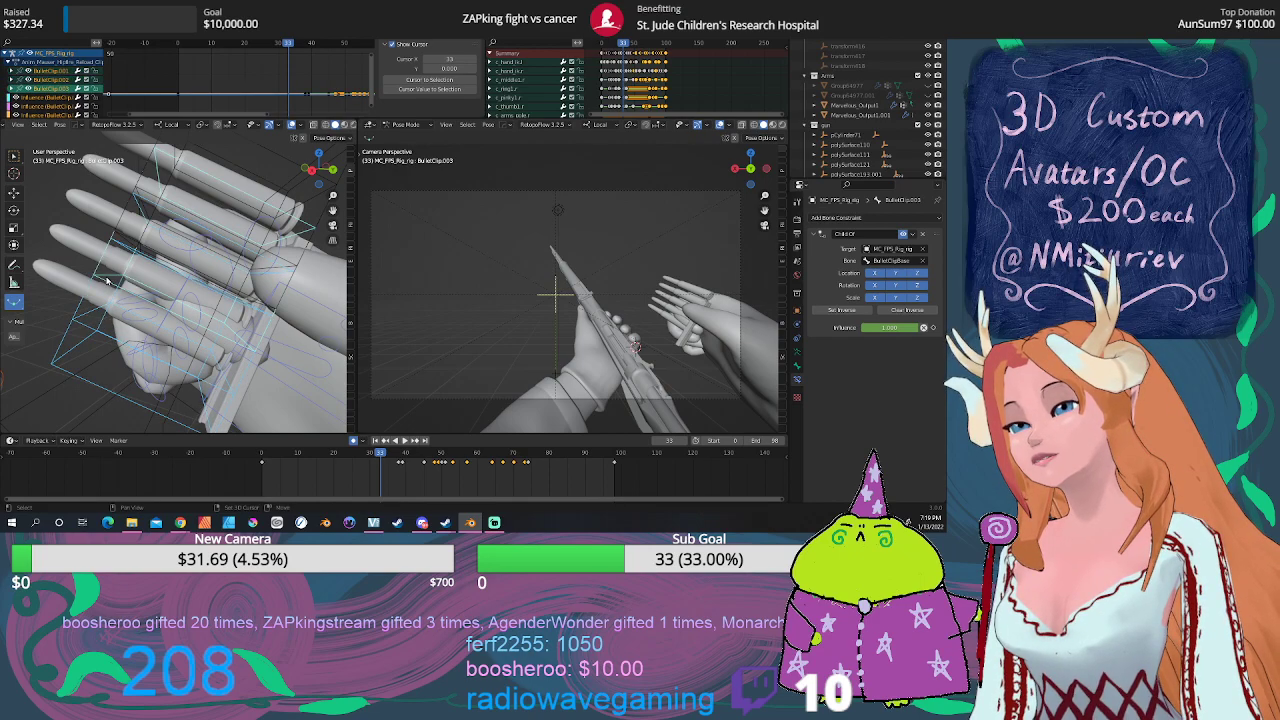
shift+click(127, 204)
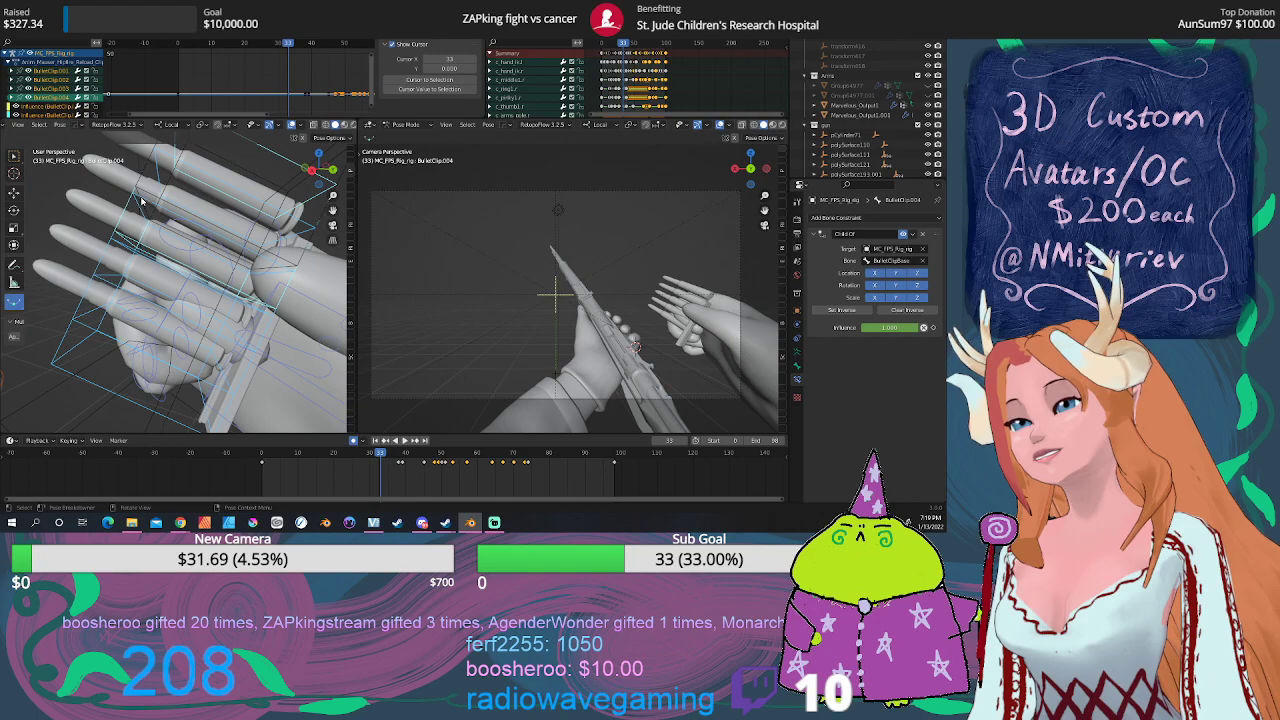
shift+click(141, 201)
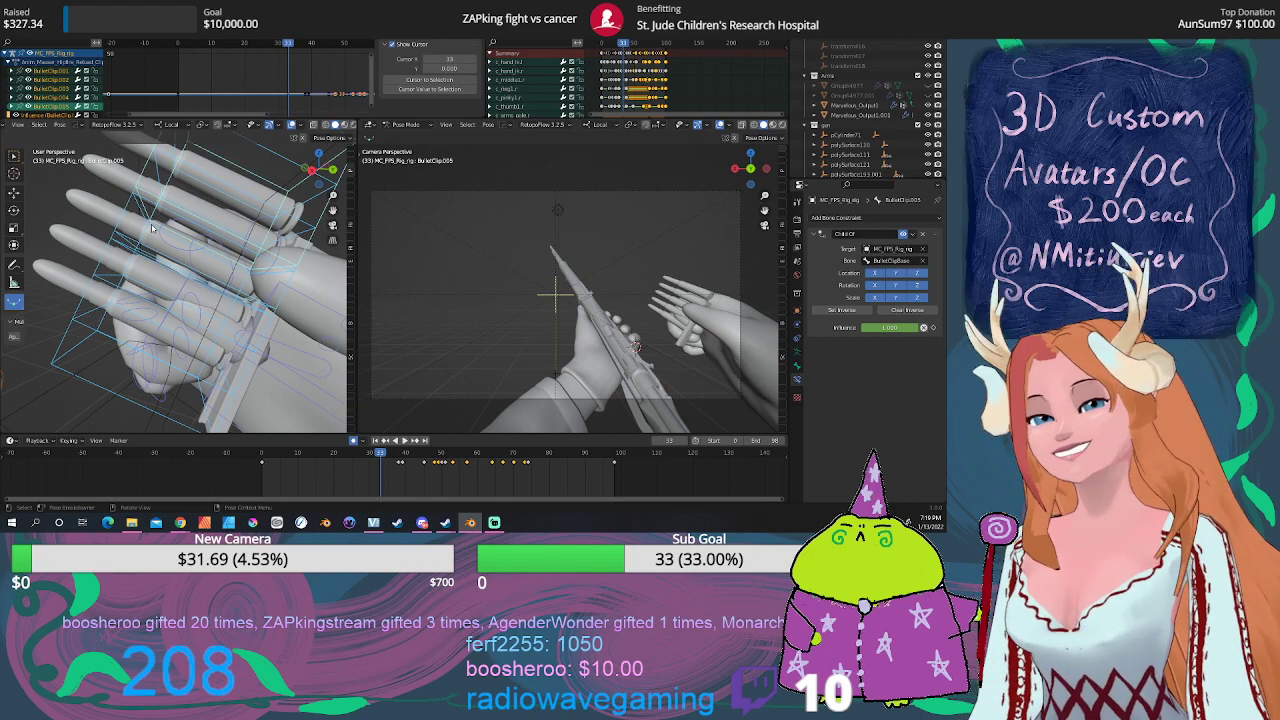
mouse_move(152, 229)
middle_down()
mouse_move(162, 247)
mouse_move(213, 253)
mouse_move(224, 278)
middle_up()
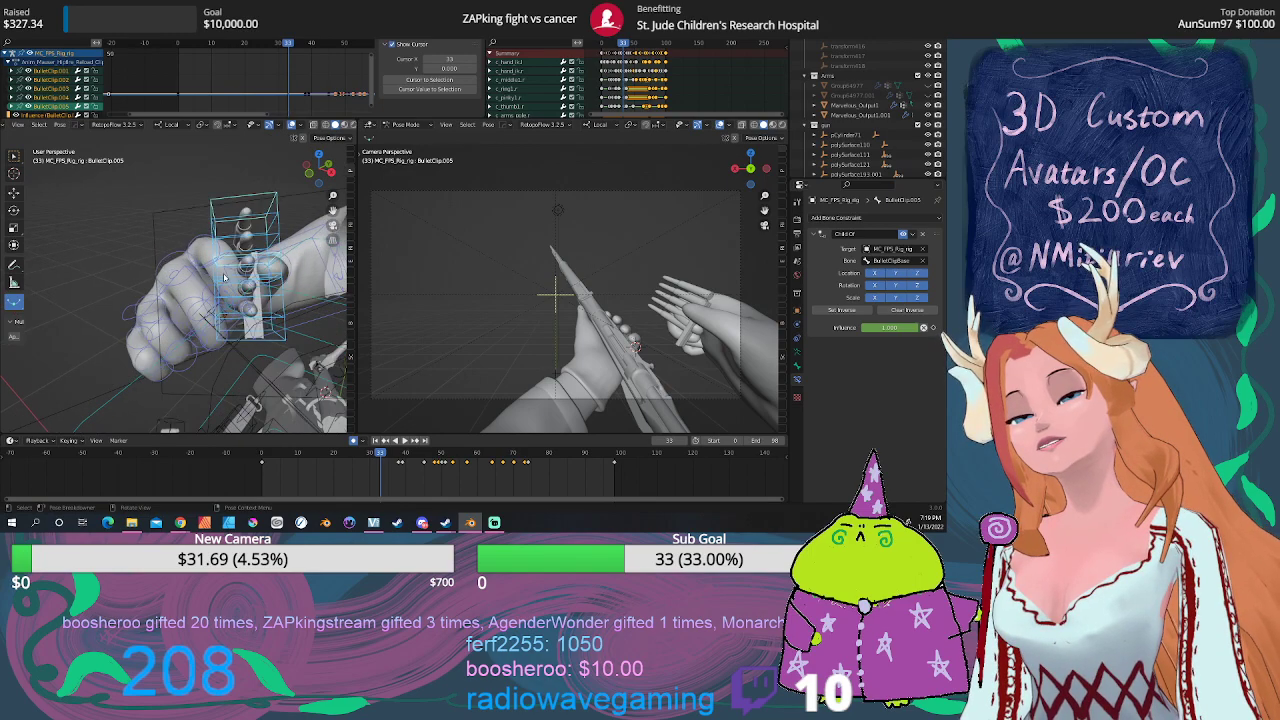
Step: Play and scrub the reload to frame 38, inspecting the hand and bullets
key(space)
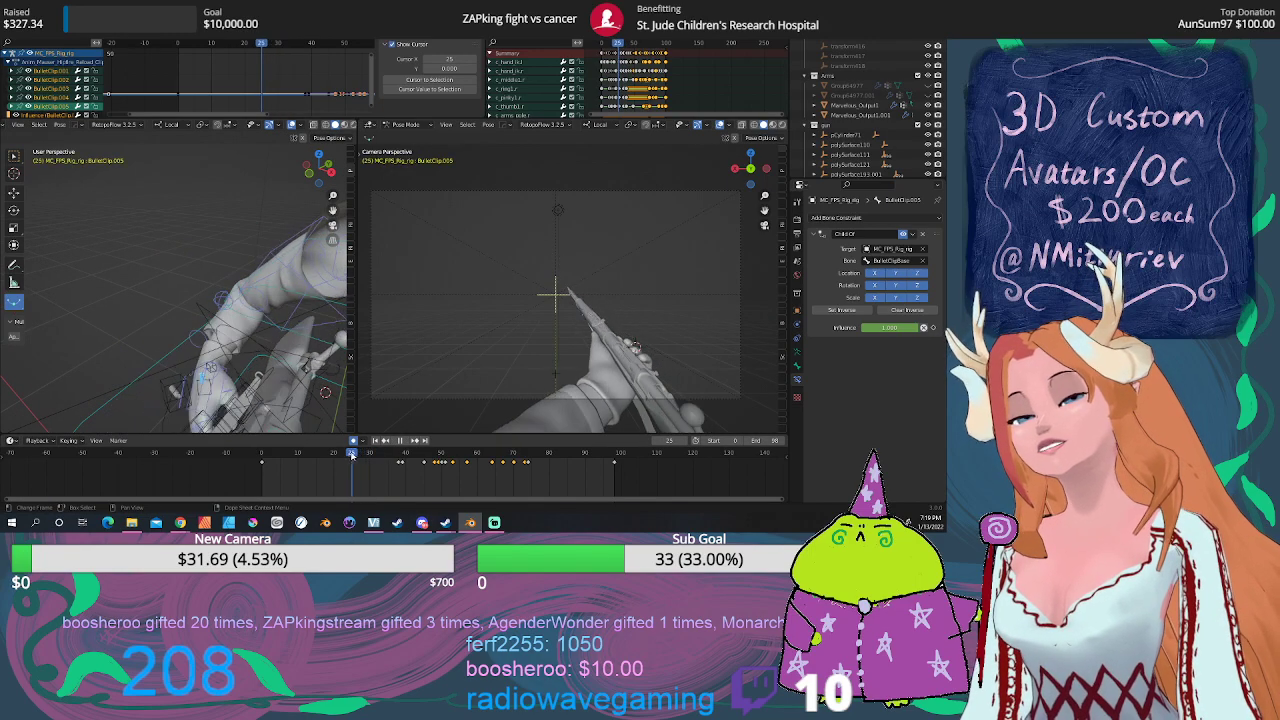
mouse_move(305, 453)
mouse_down()
mouse_move(372, 460)
mouse_move(358, 455)
mouse_up()
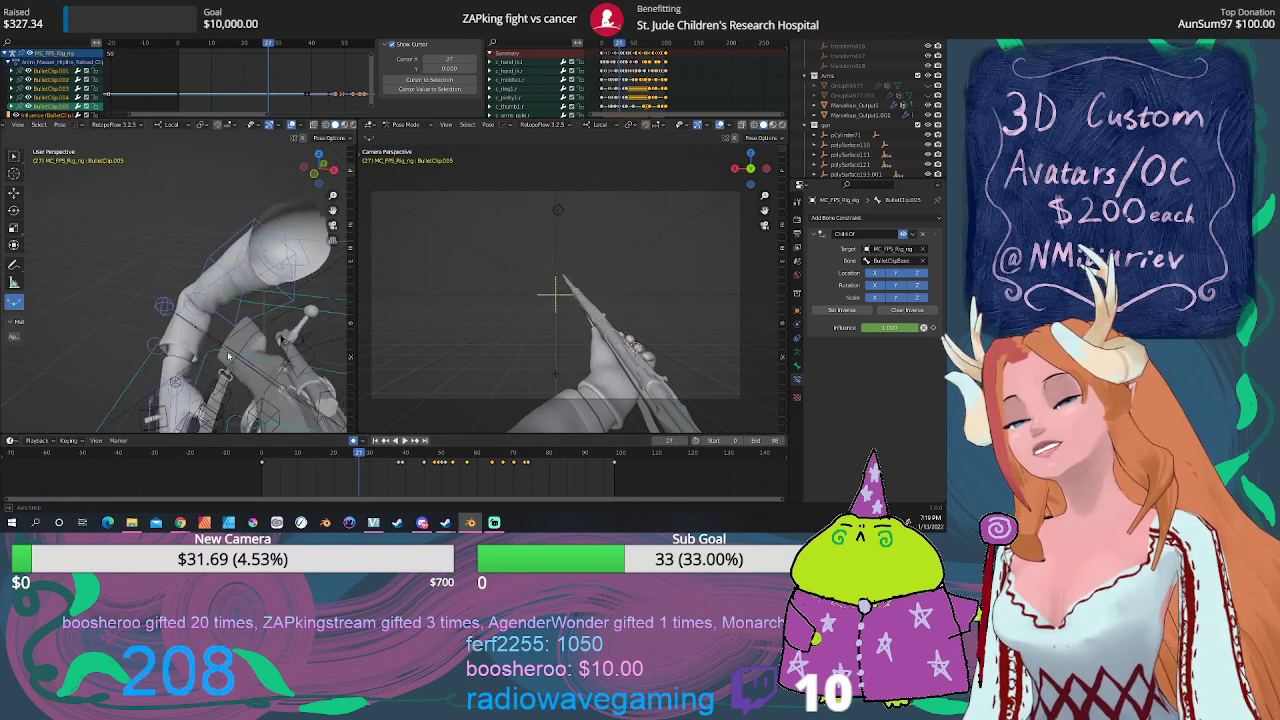
mouse_move(200, 300)
middle_down()
mouse_move(240, 280)
mouse_move(235, 295)
mouse_move(258, 303)
mouse_move(178, 287)
mouse_move(245, 308)
mouse_move(167, 318)
mouse_move(181, 333)
middle_up()
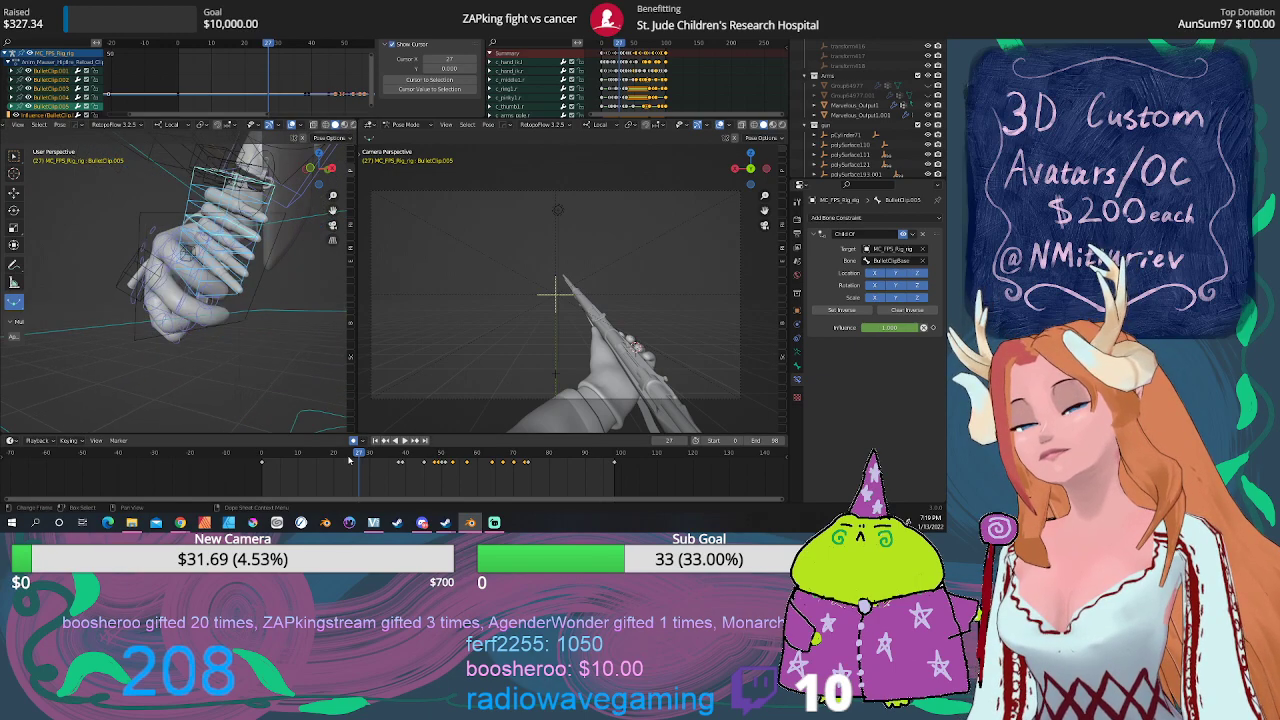
mouse_move(360, 455)
mouse_down()
mouse_move(399, 474)
mouse_move(326, 461)
mouse_move(361, 462)
mouse_up()
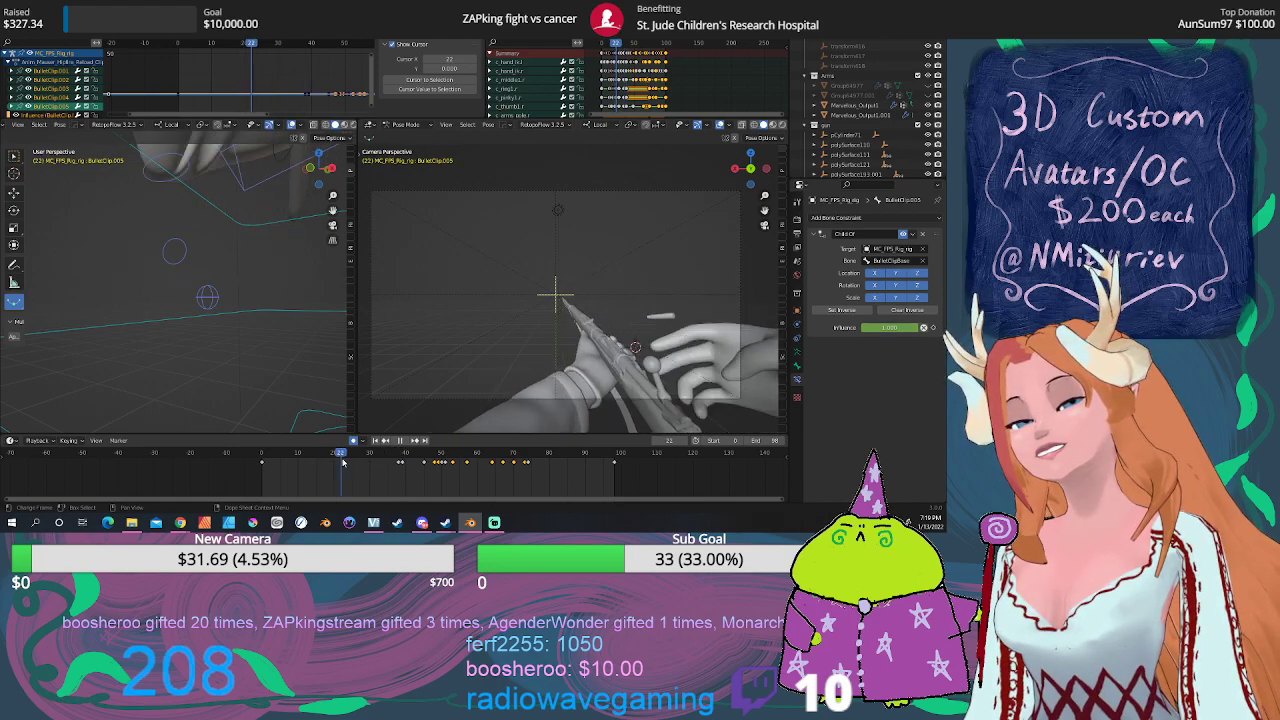
middle_drag(270, 370, 235, 348)
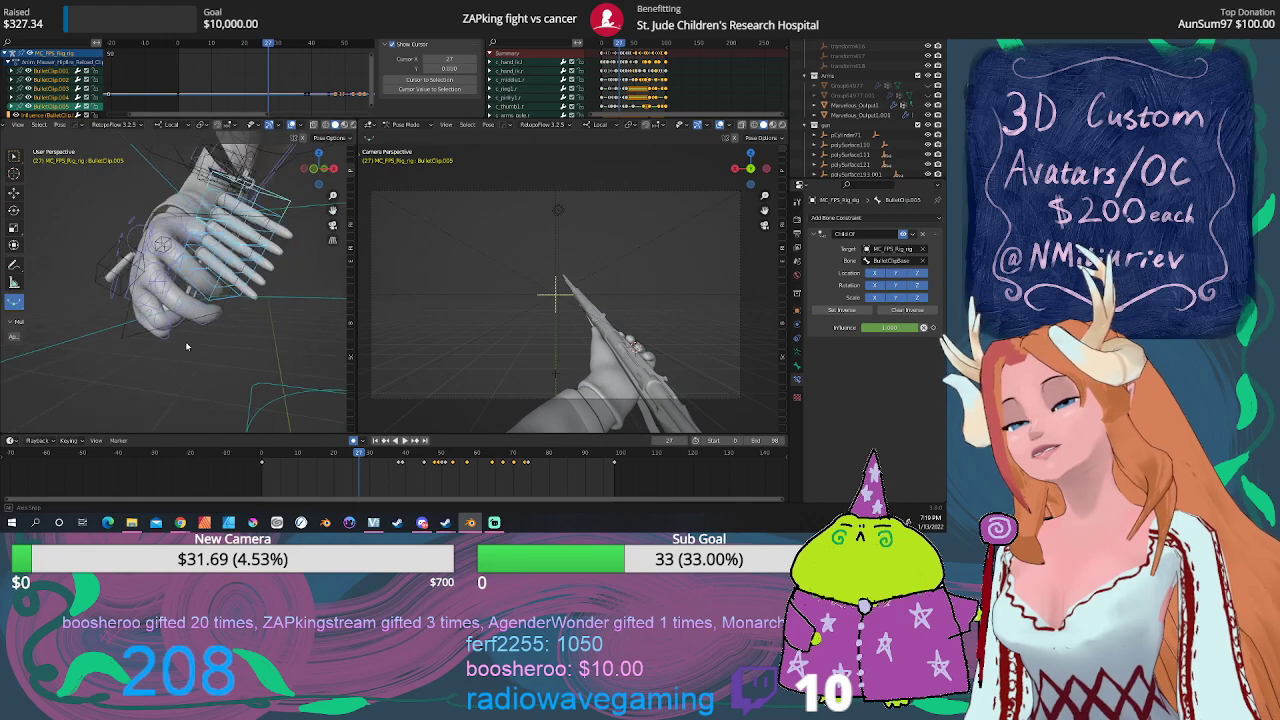
Step: Reset the selected bullet bones' positions and replay the reload, scrubbing back to frame 27
key(ctrl+g)
click(237, 346)
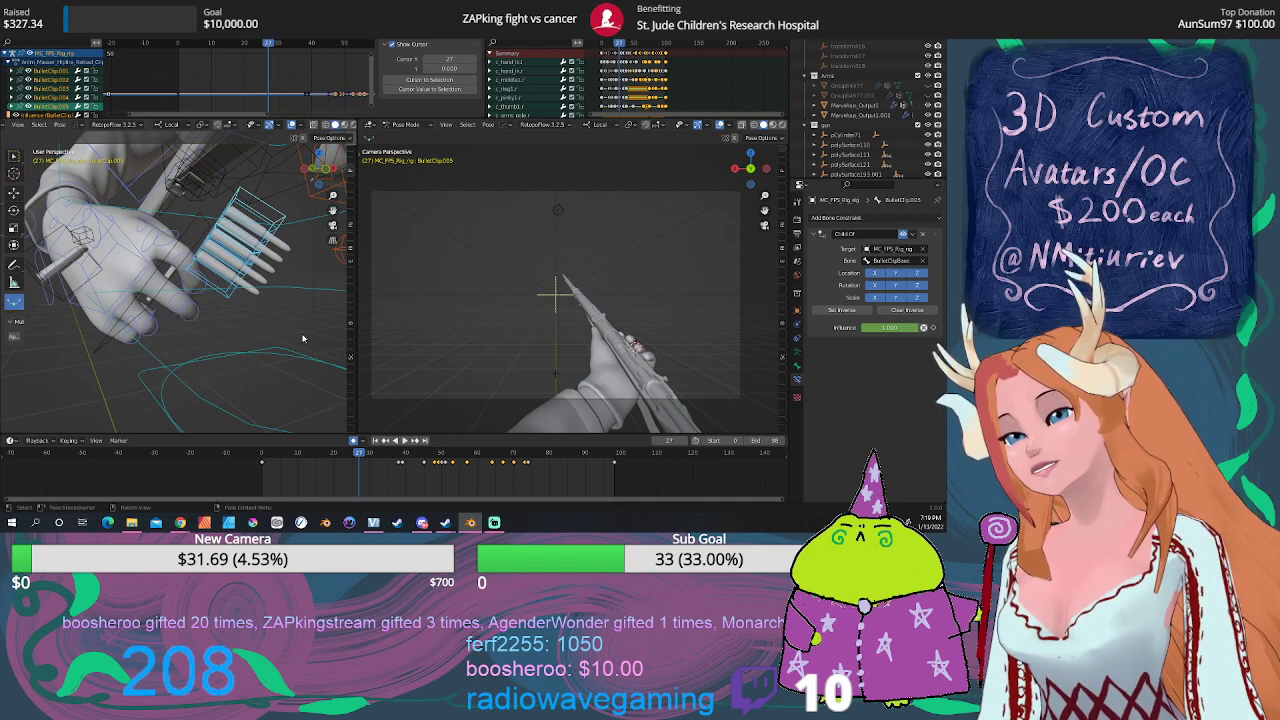
key(alt+g)
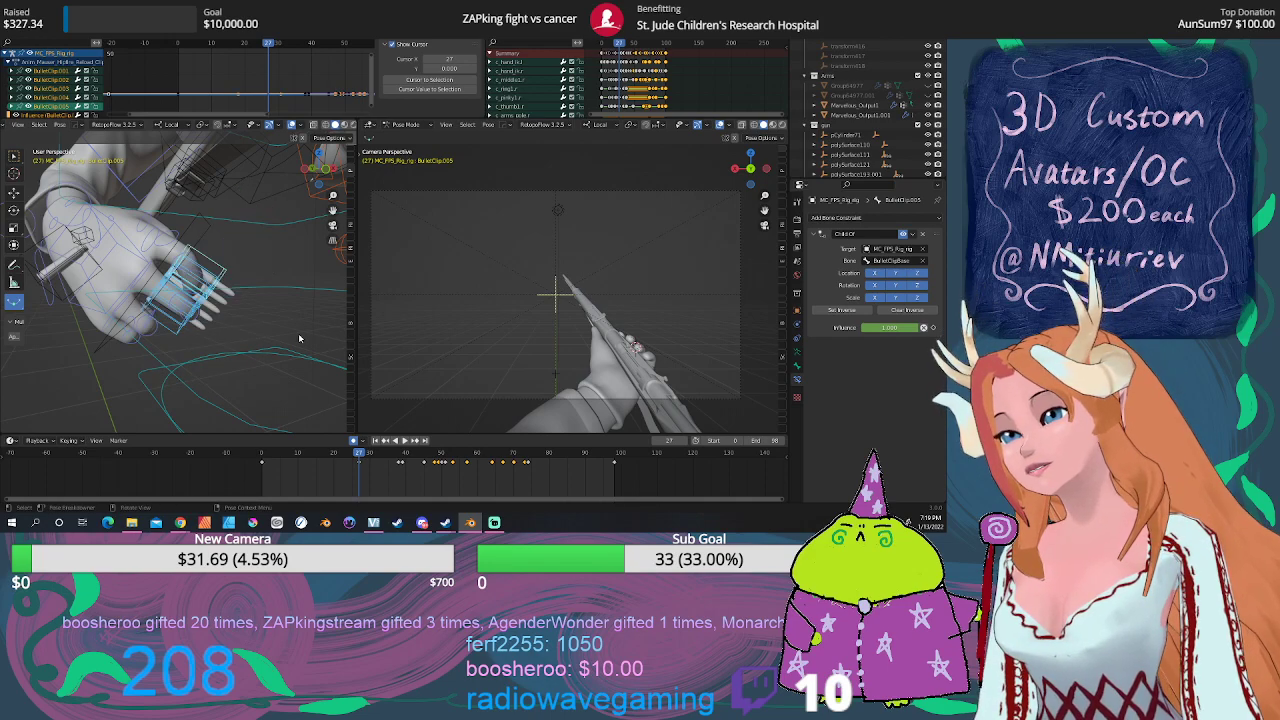
key(space)
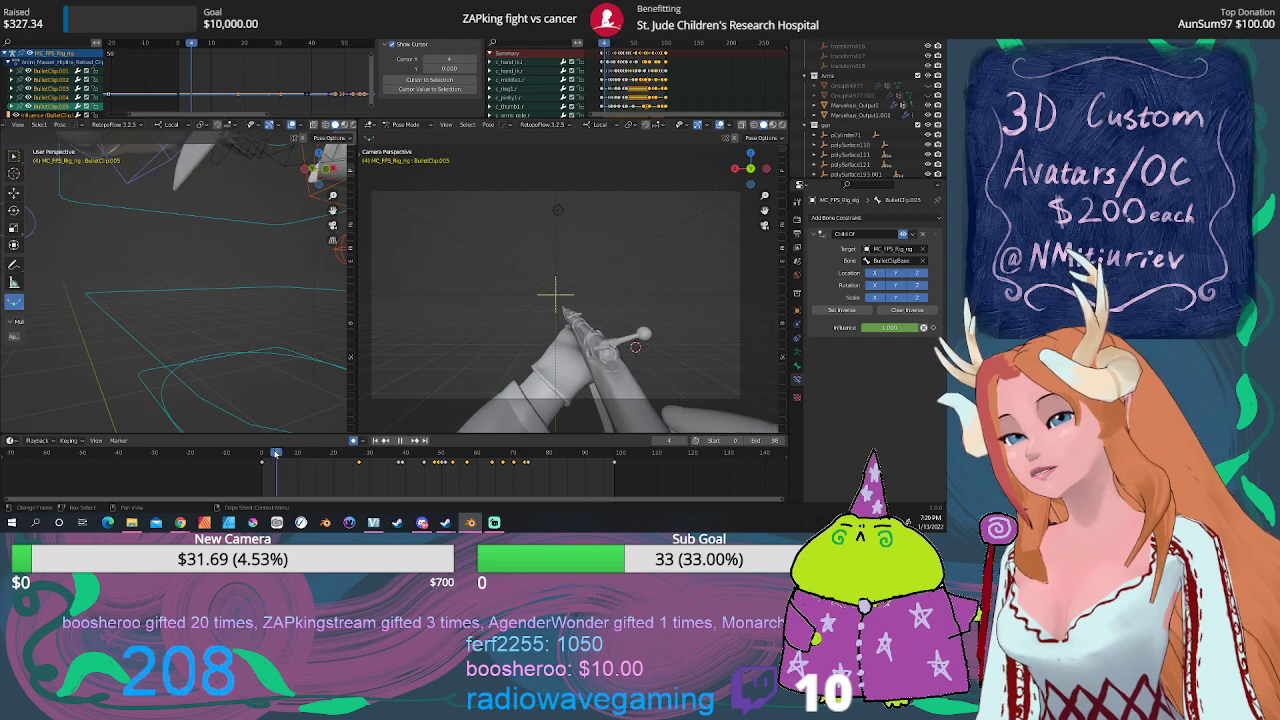
click(267, 453)
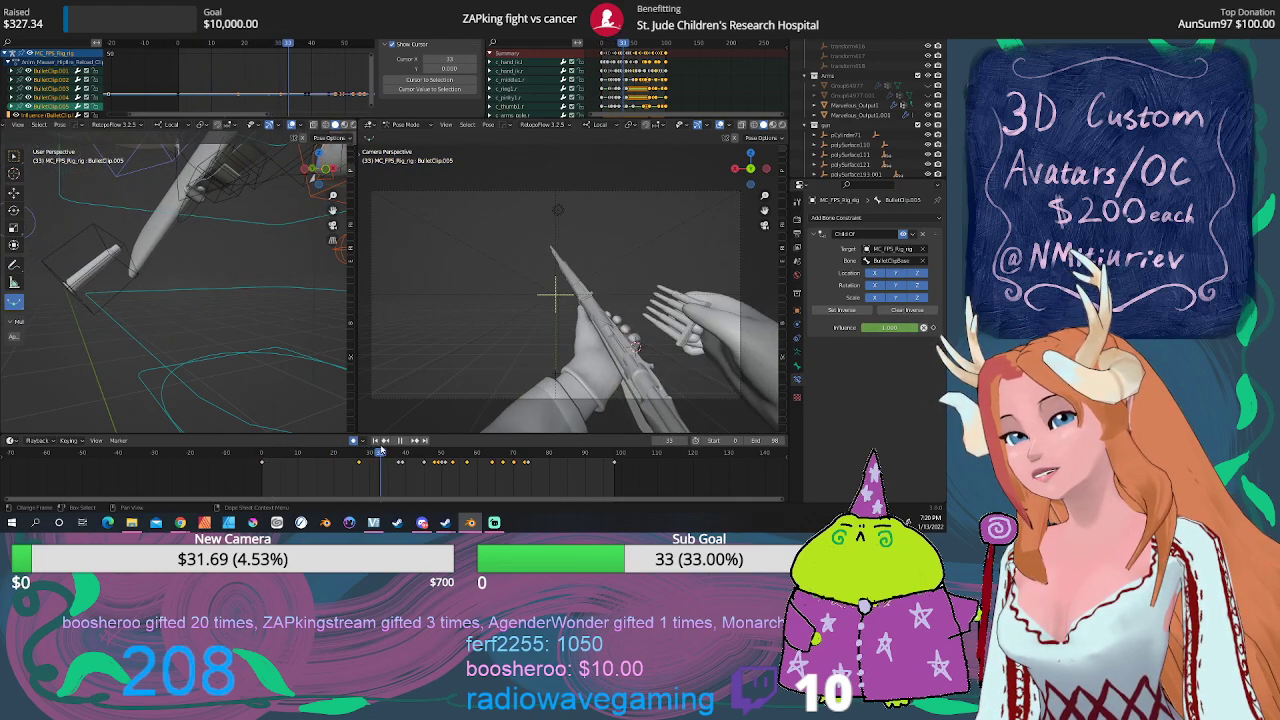
drag(390, 452, 352, 445)
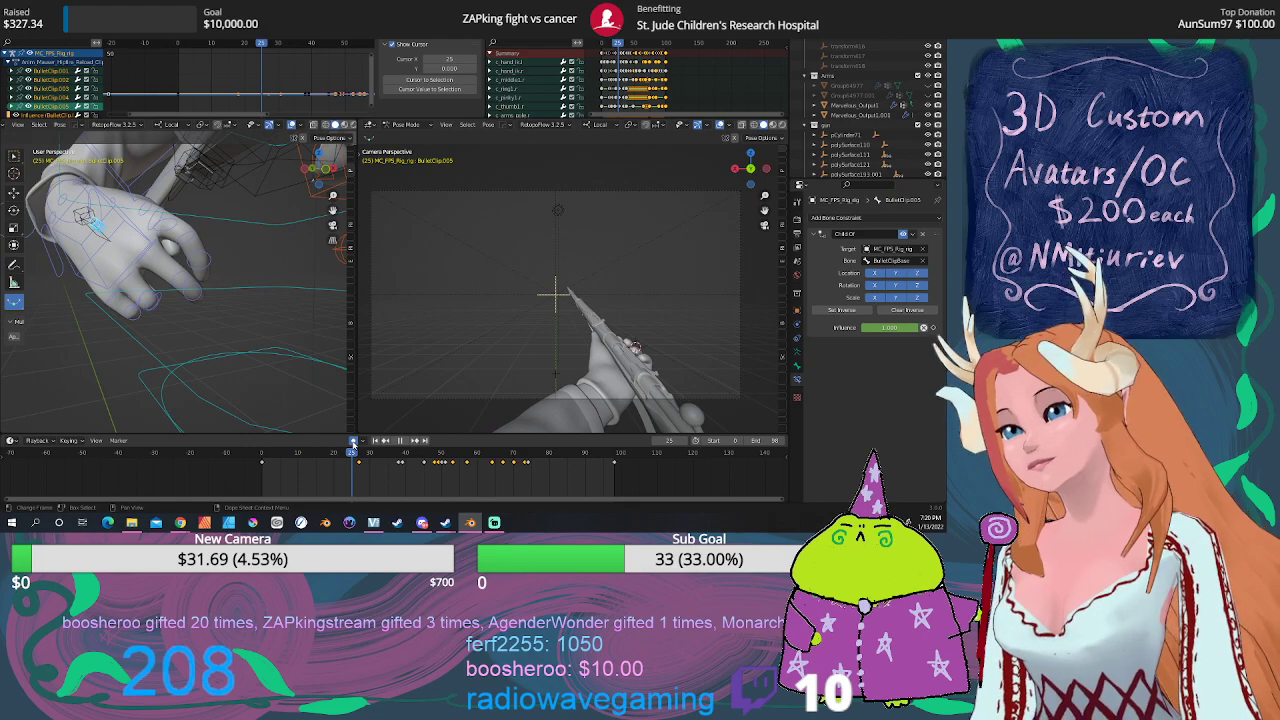
Step: Shift the selected keyframes to new timing, check playback at frame 39, and start Save As
middle_drag(48, 256, 330, 453)
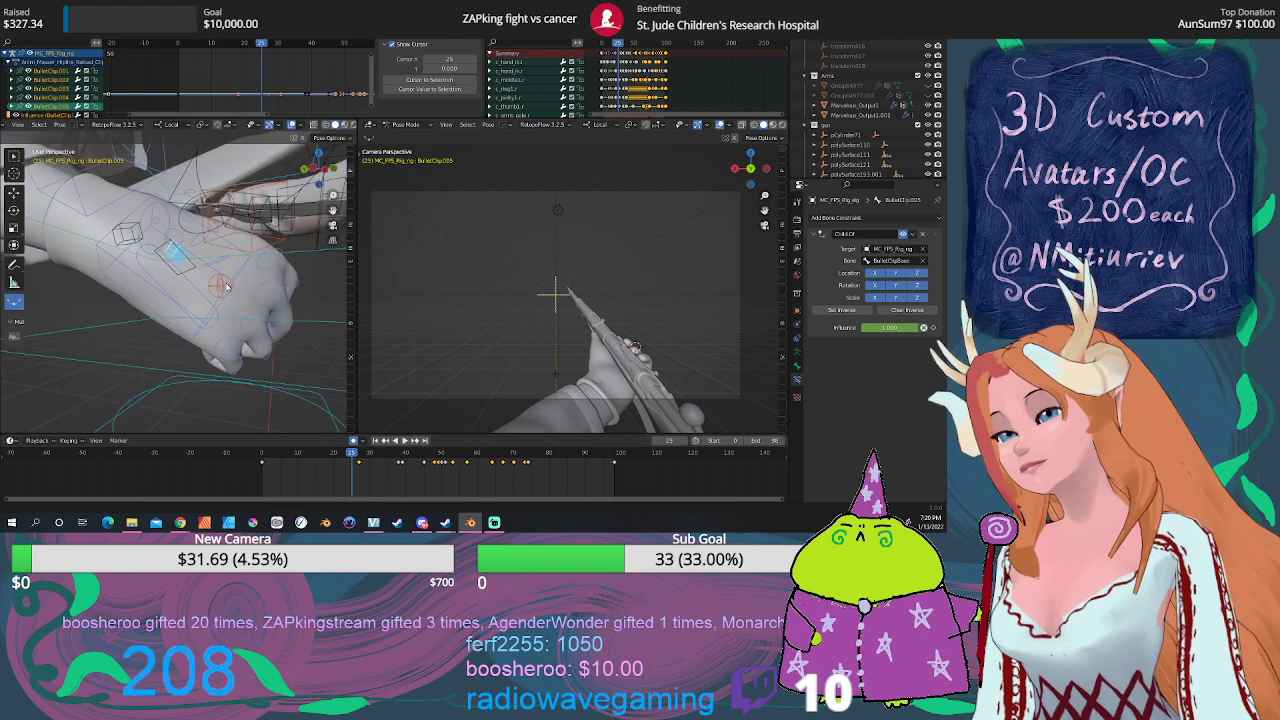
key(g)
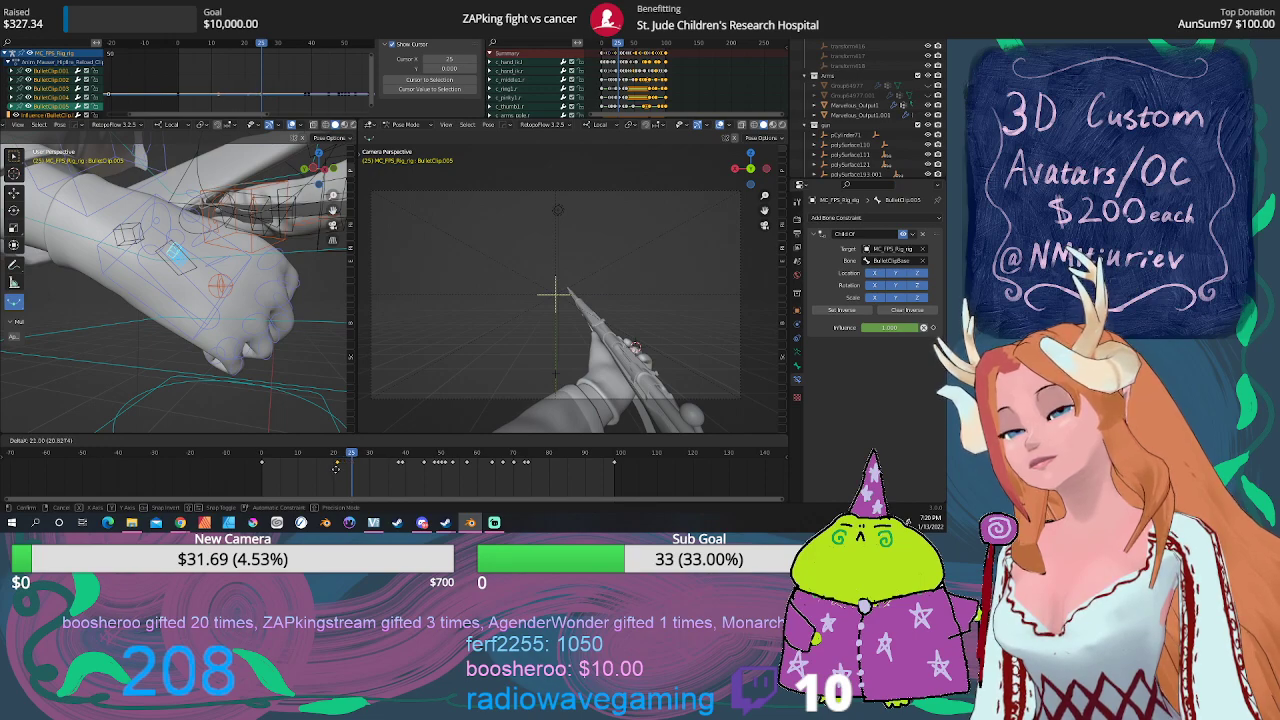
click(335, 473)
key(space)
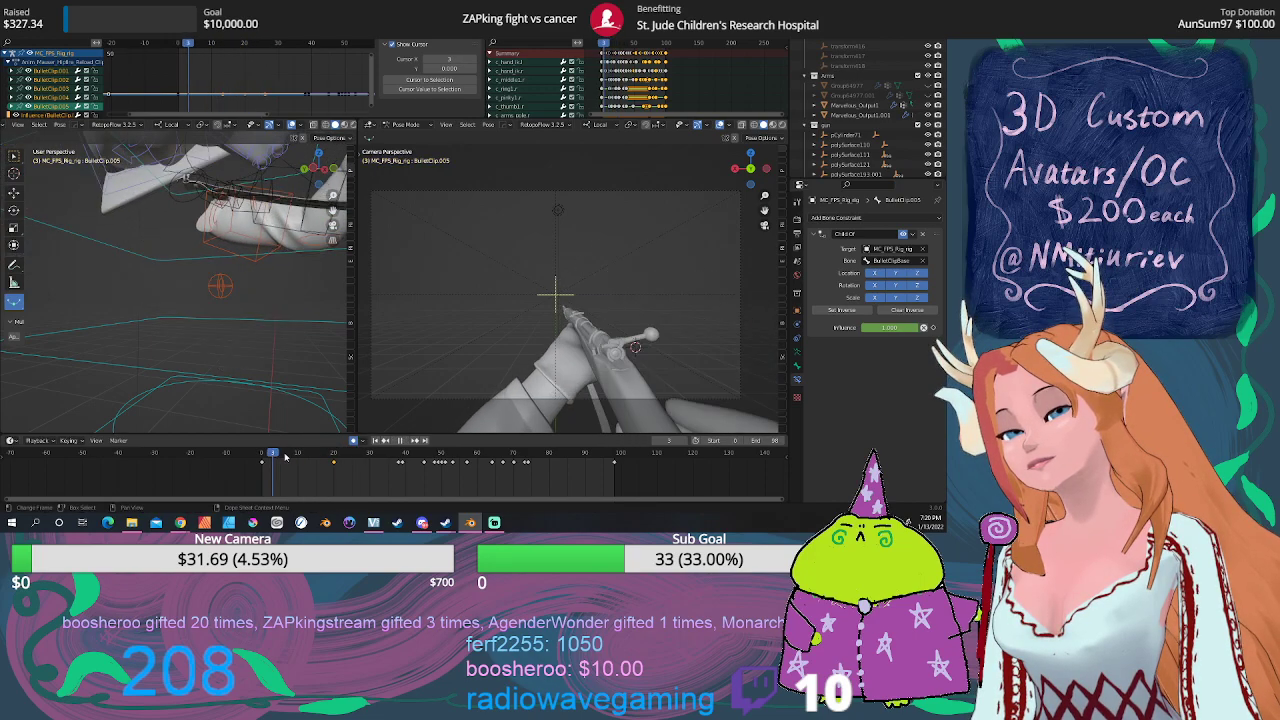
drag(327, 457, 404, 472)
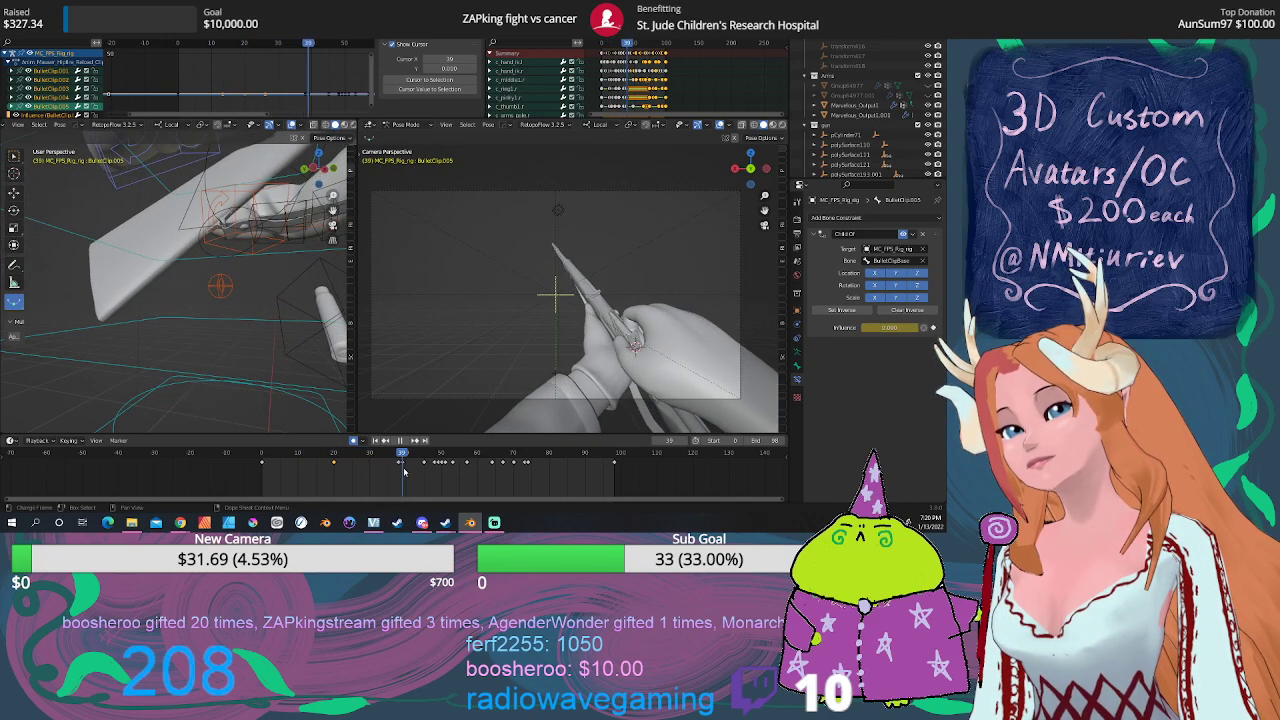
key(F4)
click(59, 93)
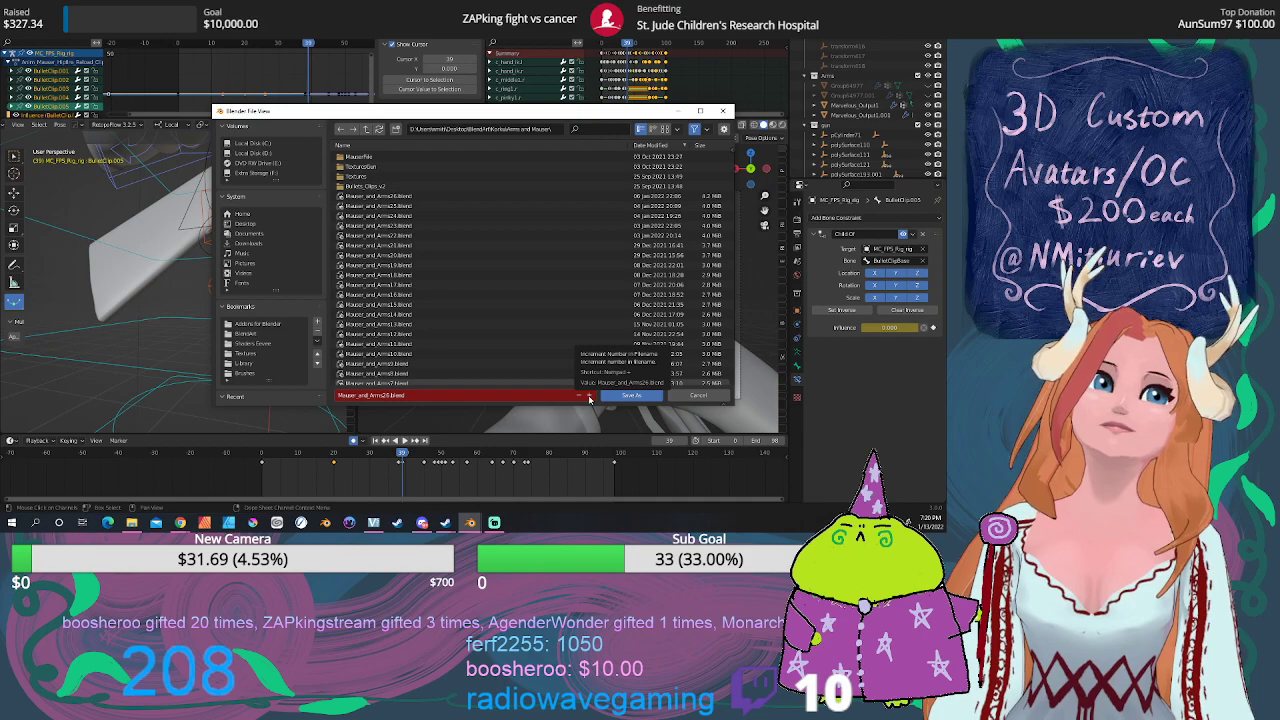
Step: Save the rig as the incremented version Mauser_and_Arms27.blend
click(589, 396)
click(589, 396)
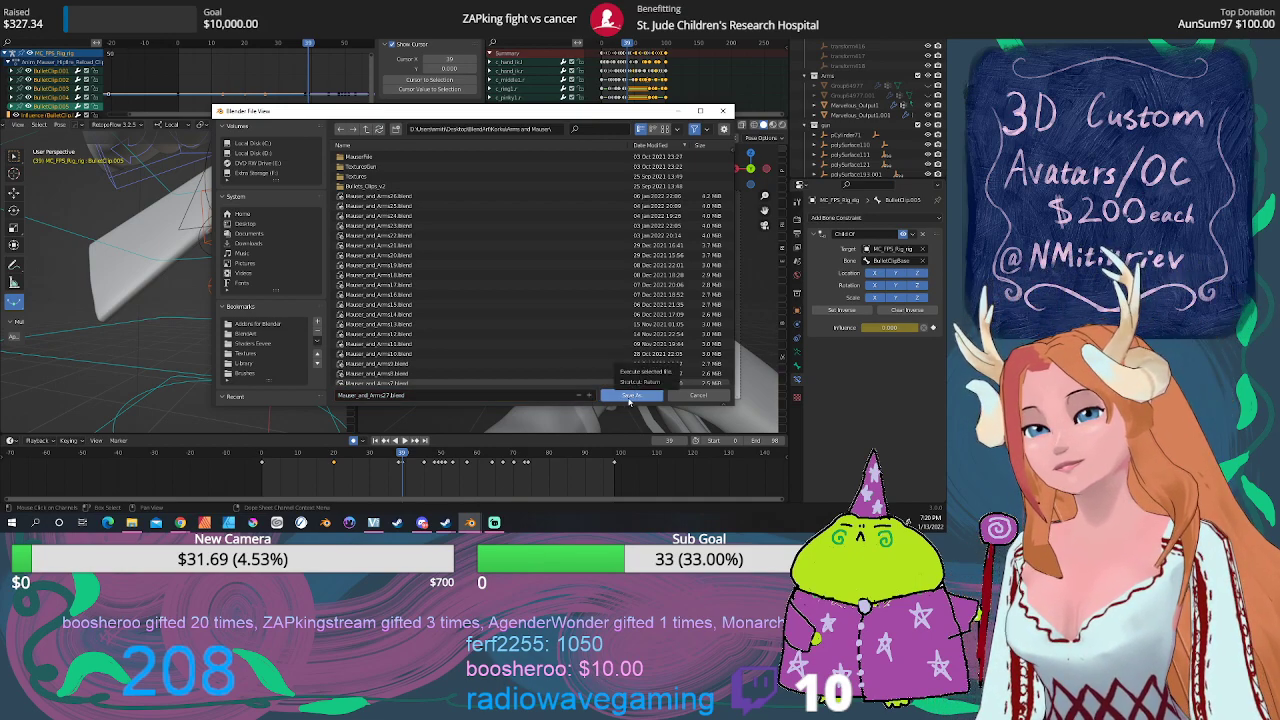
click(629, 398)
Step: Replay the reload from new orbit angles, return to frame 1, and select every arm rig bone
mouse_move(273, 323)
middle_down()
mouse_move(224, 343)
mouse_move(243, 308)
middle_up()
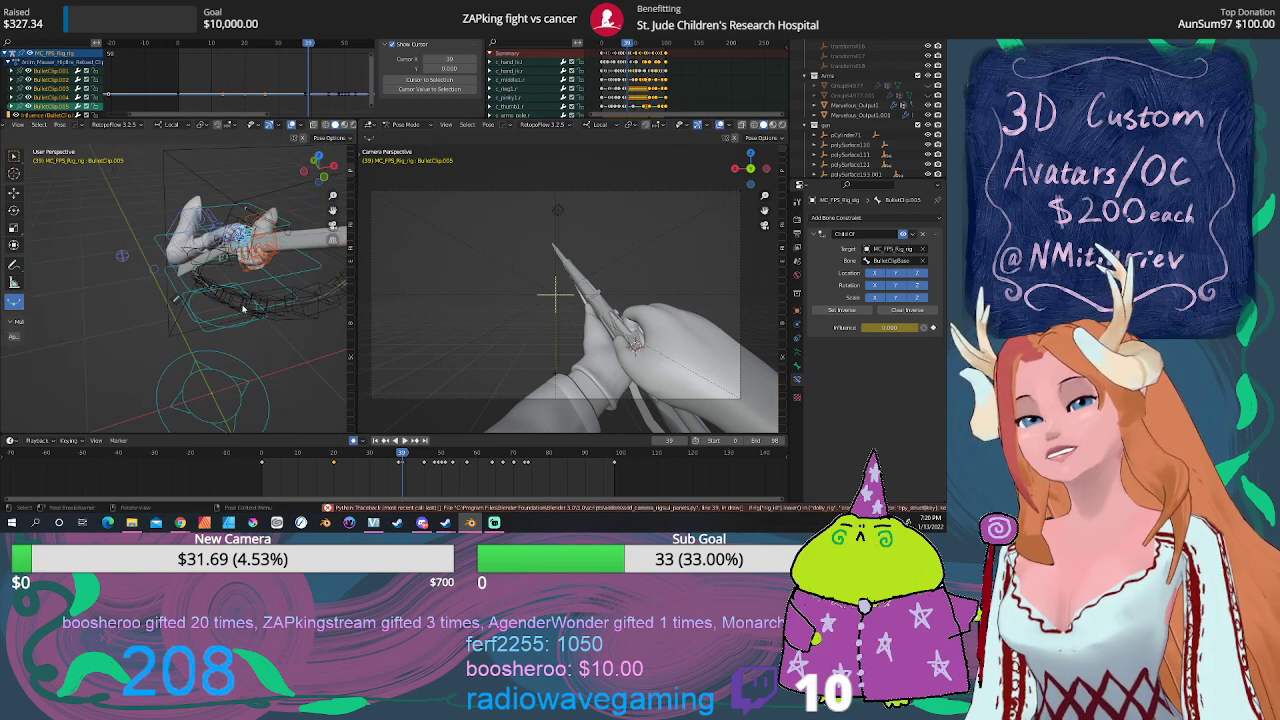
middle_drag(333, 211, 333, 211)
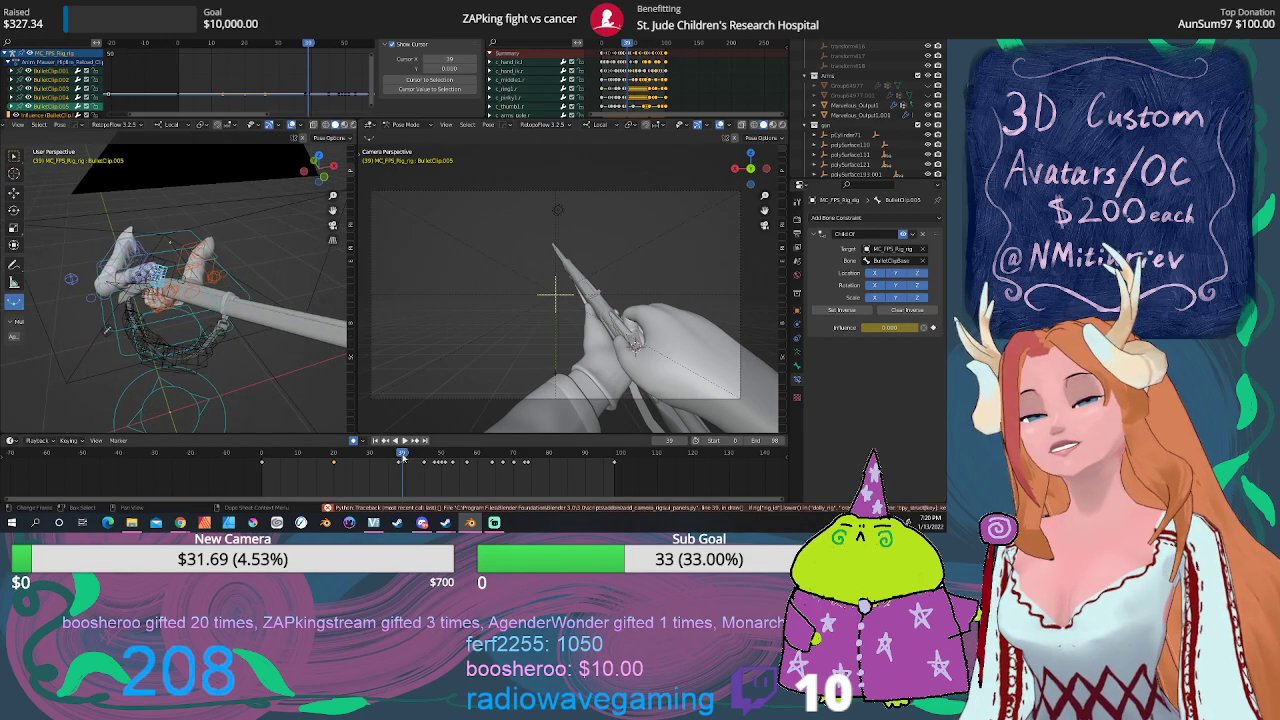
mouse_move(403, 457)
mouse_down()
mouse_move(336, 452)
mouse_move(527, 456)
mouse_move(312, 456)
mouse_move(596, 477)
mouse_up()
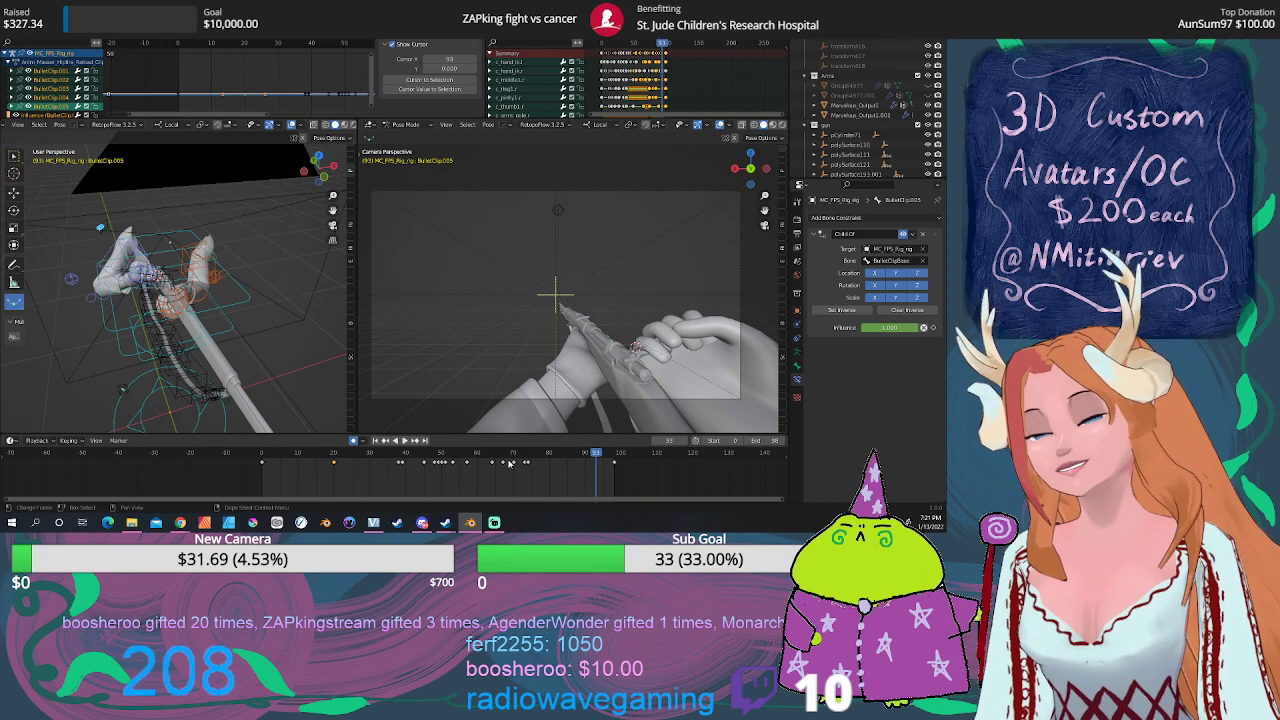
key(space)
key(space)
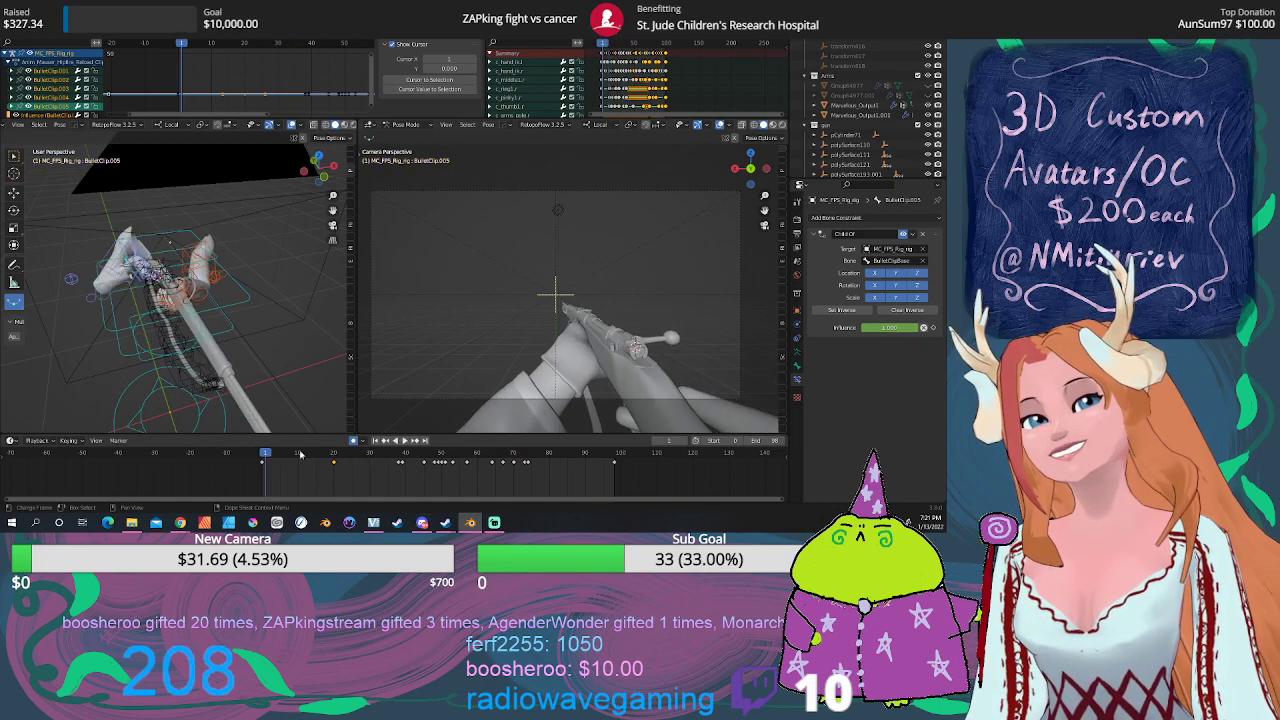
middle_drag(200, 177, 242, 267)
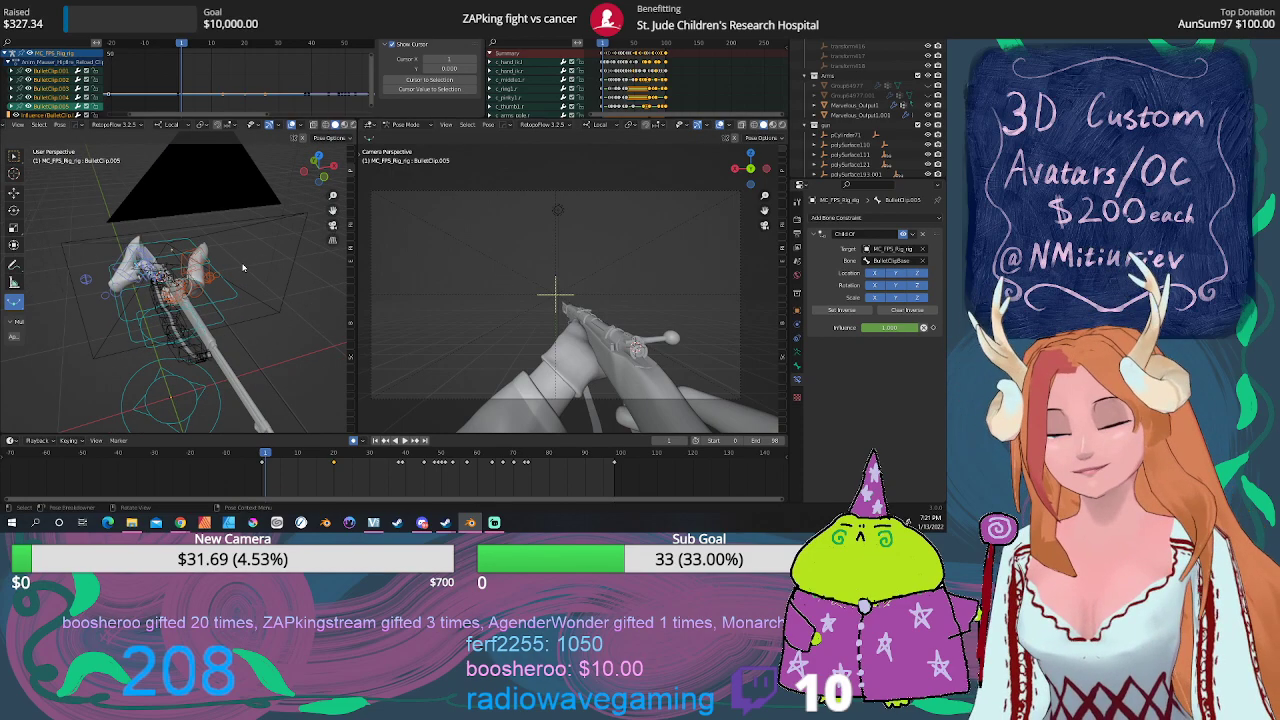
key(a)
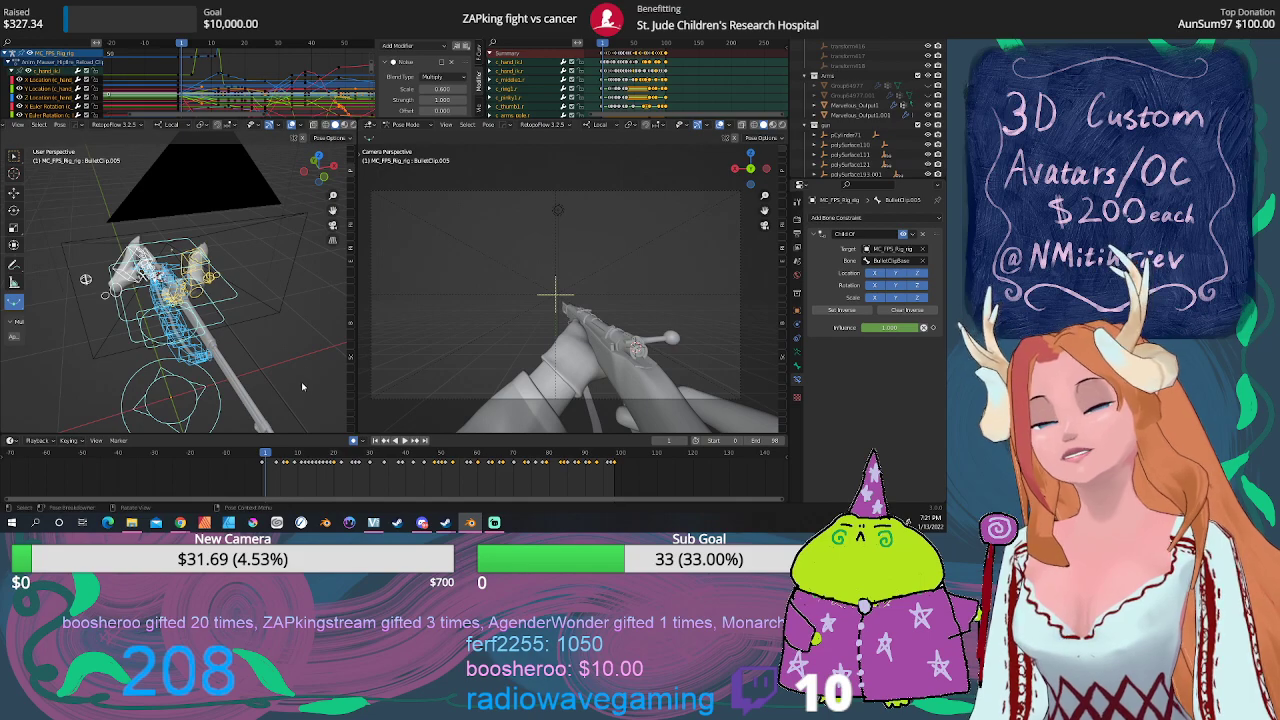
Step: Play the reload and step through frames 28–30, zooming and orbiting around the hand and gun
key(space)
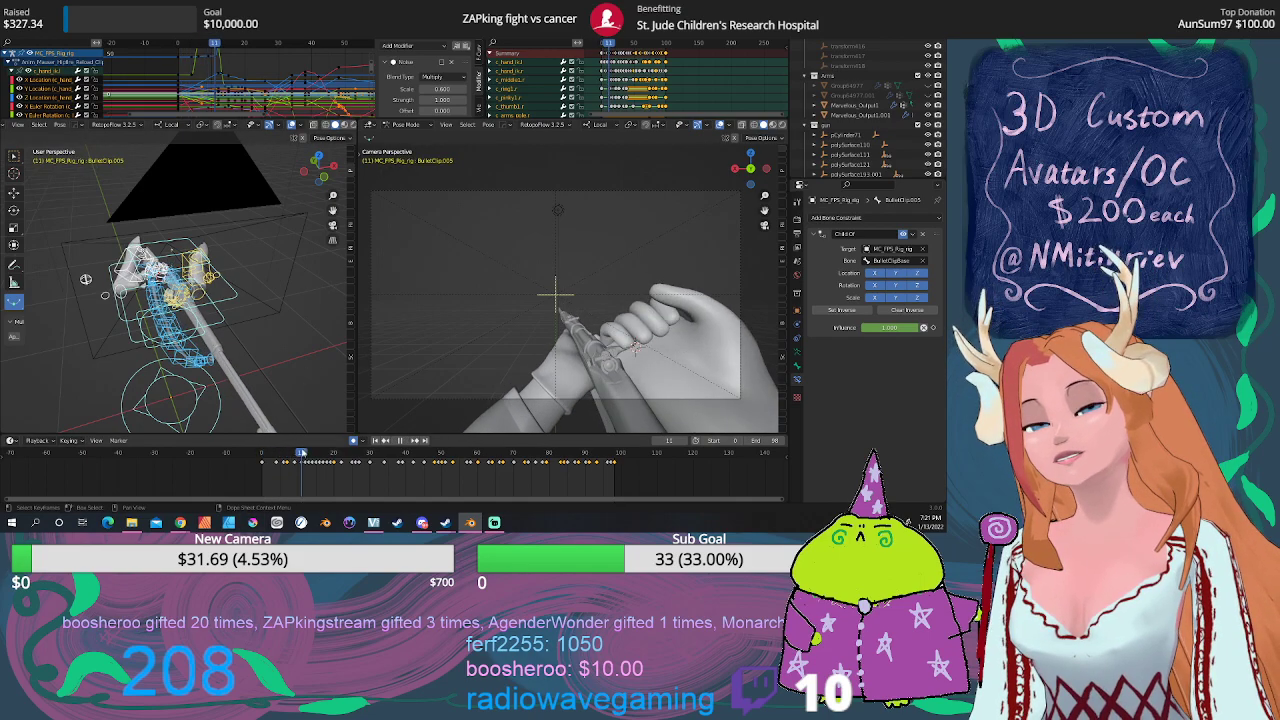
drag(330, 457, 366, 459)
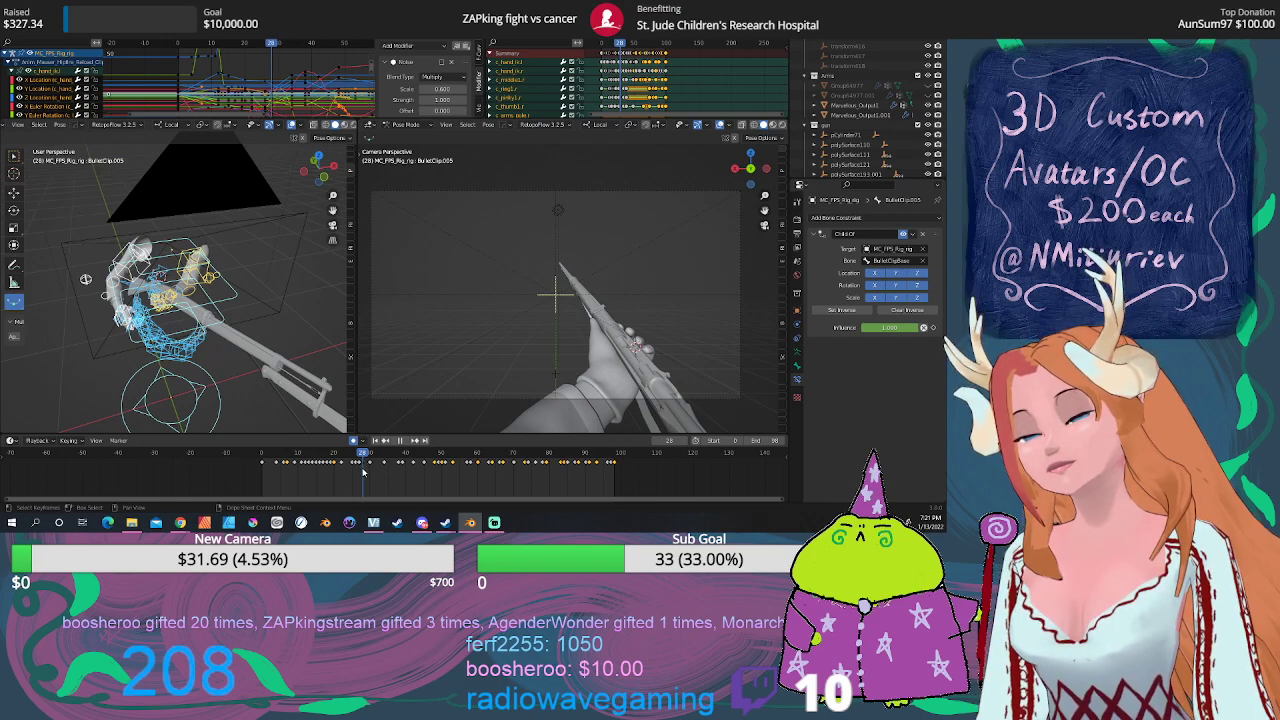
drag(362, 474, 370, 479)
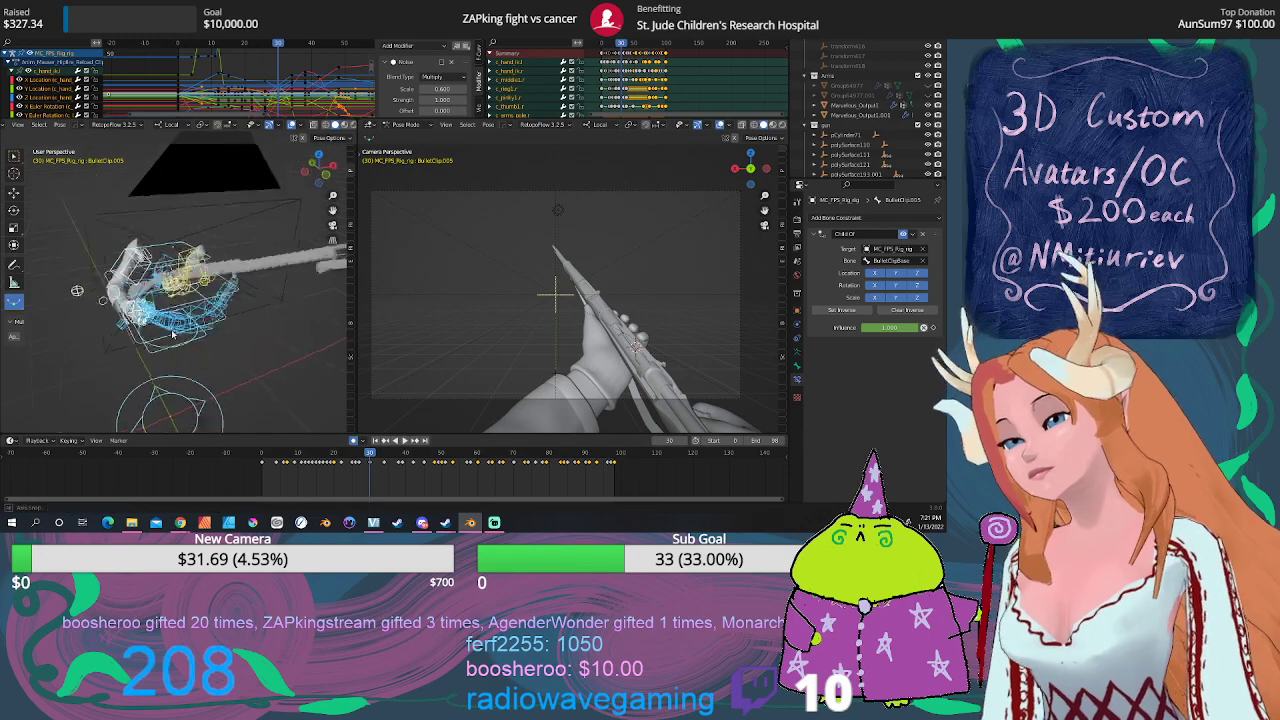
middle_drag(180, 300, 197, 343)
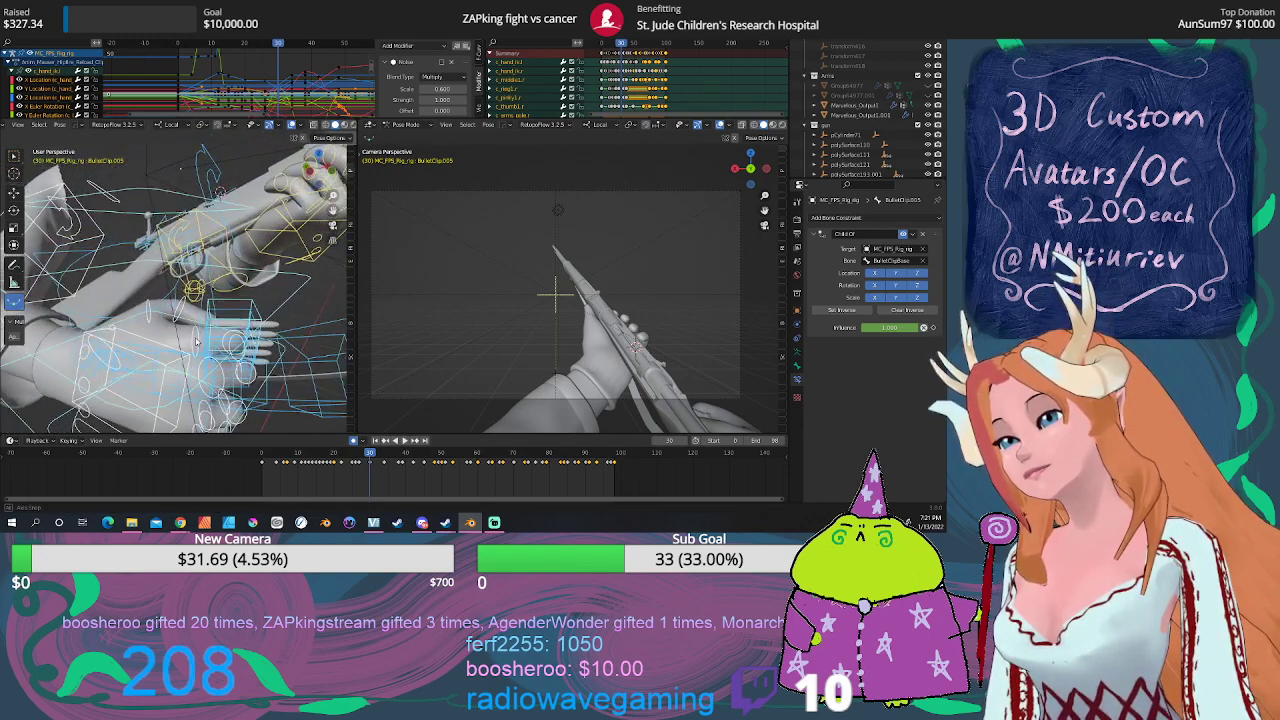
key(space)
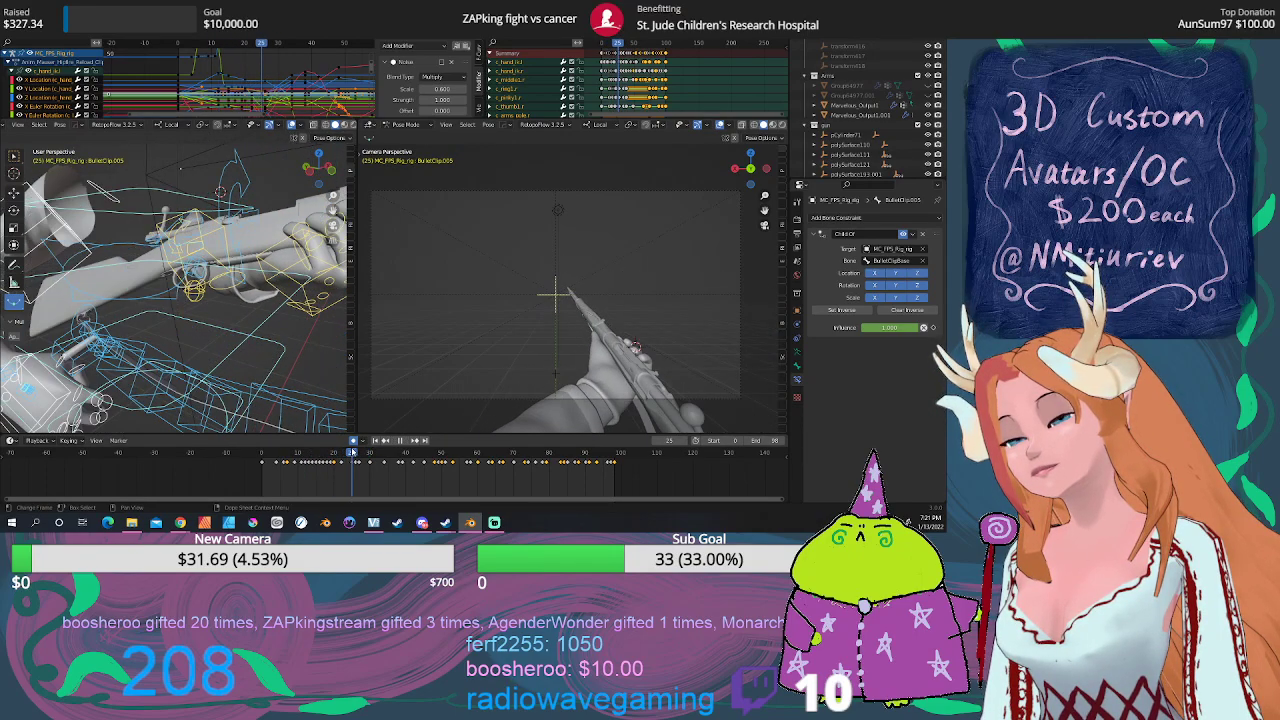
middle_drag(181, 367, 205, 356)
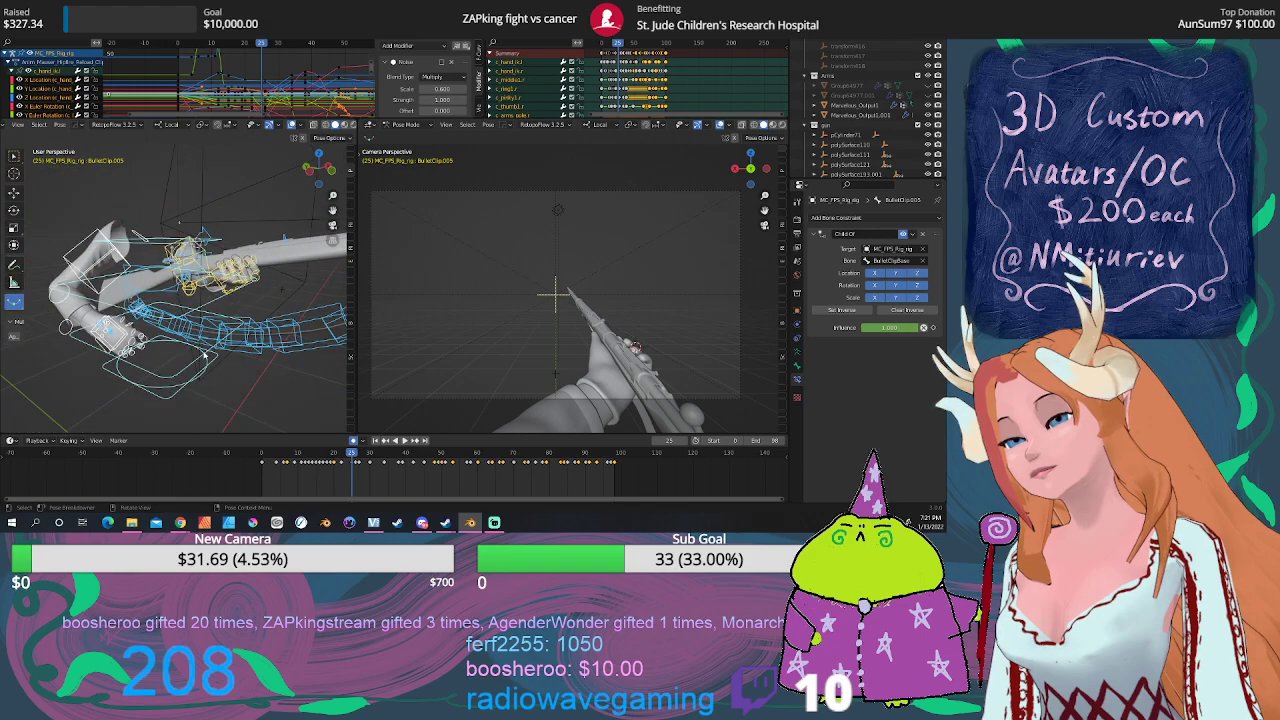
key(space)
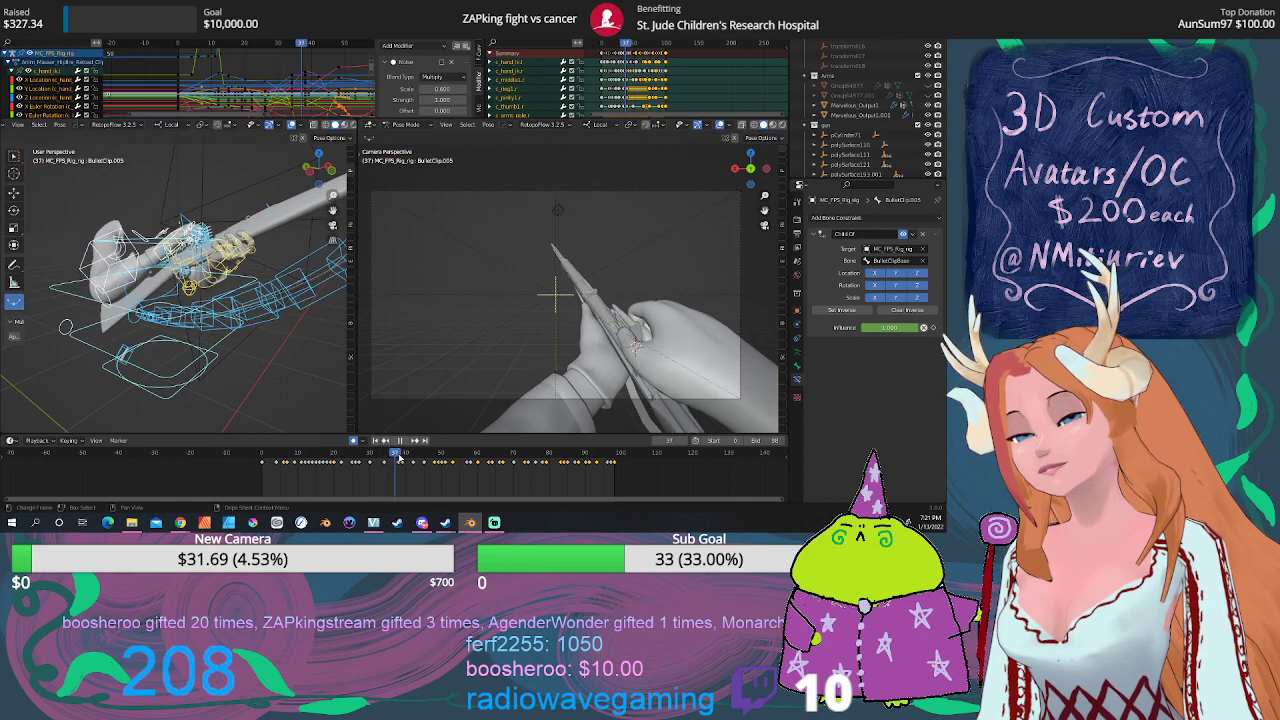
Step: Scrub frames 35, 30, 50 and 32 to see where the clip's Child Of influence switches
drag(400, 455, 400, 457)
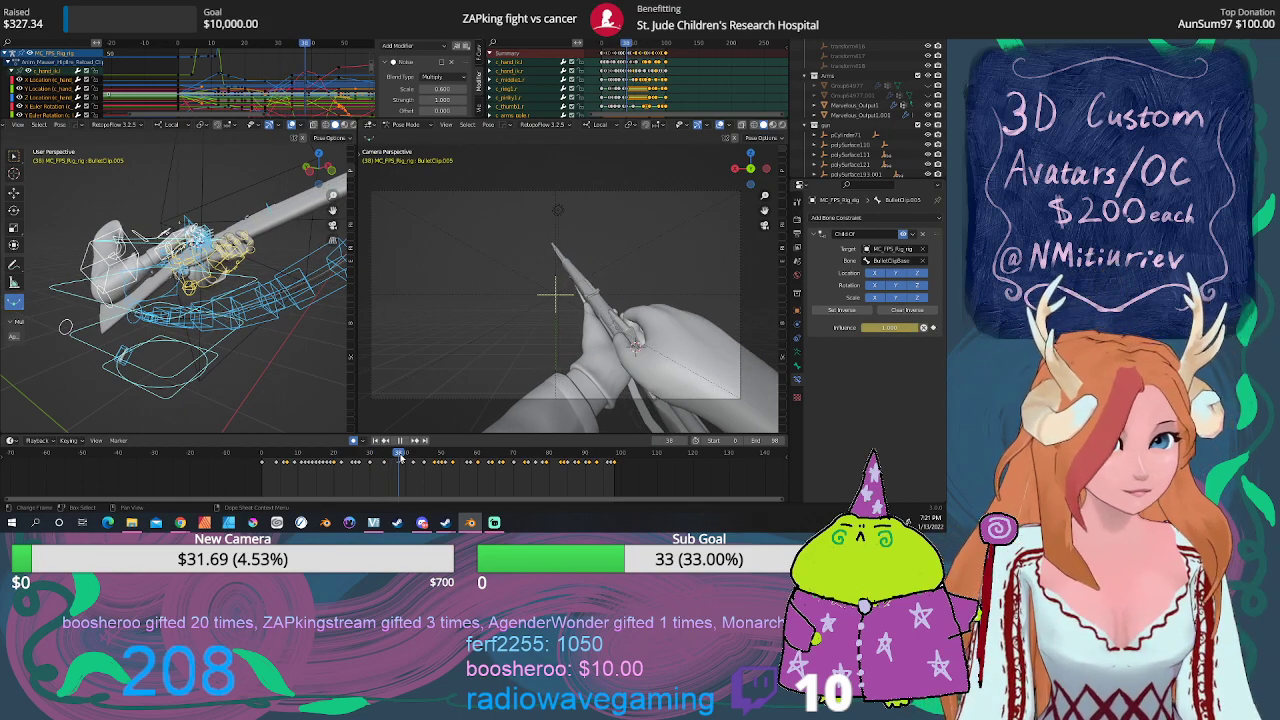
mouse_move(400, 457)
mouse_down()
mouse_move(342, 441)
mouse_move(400, 442)
mouse_up()
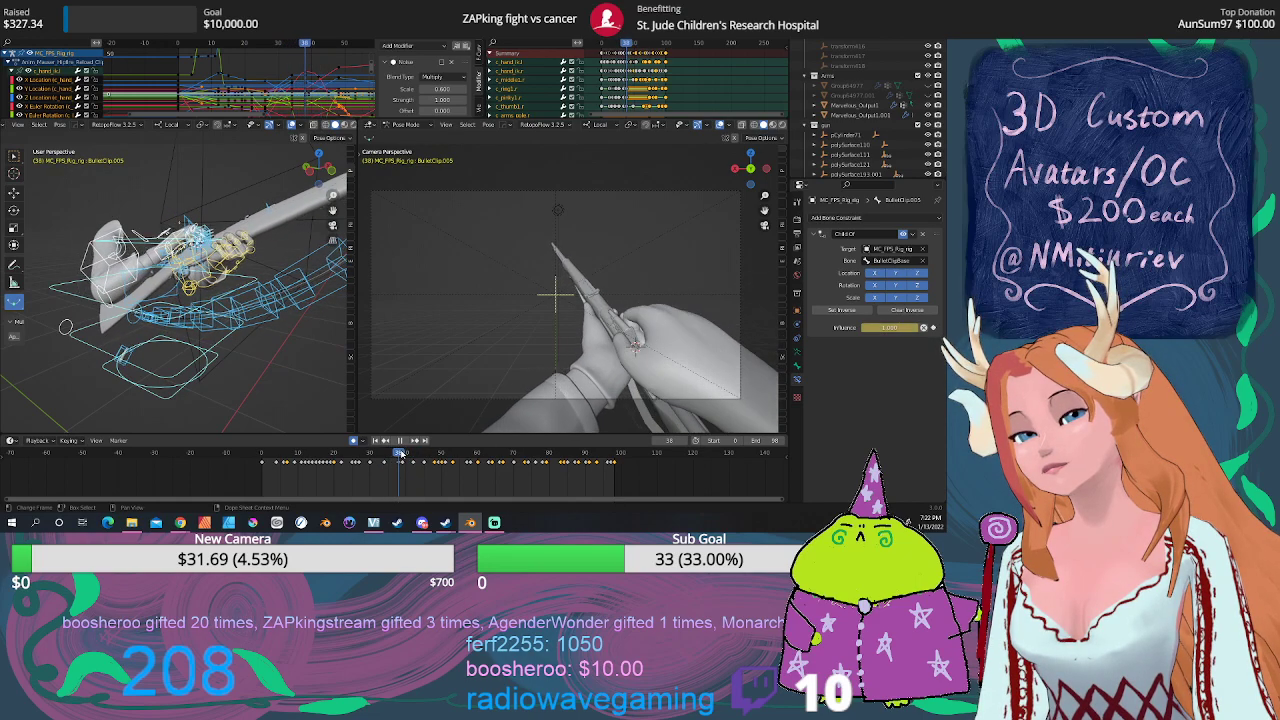
drag(416, 455, 444, 456)
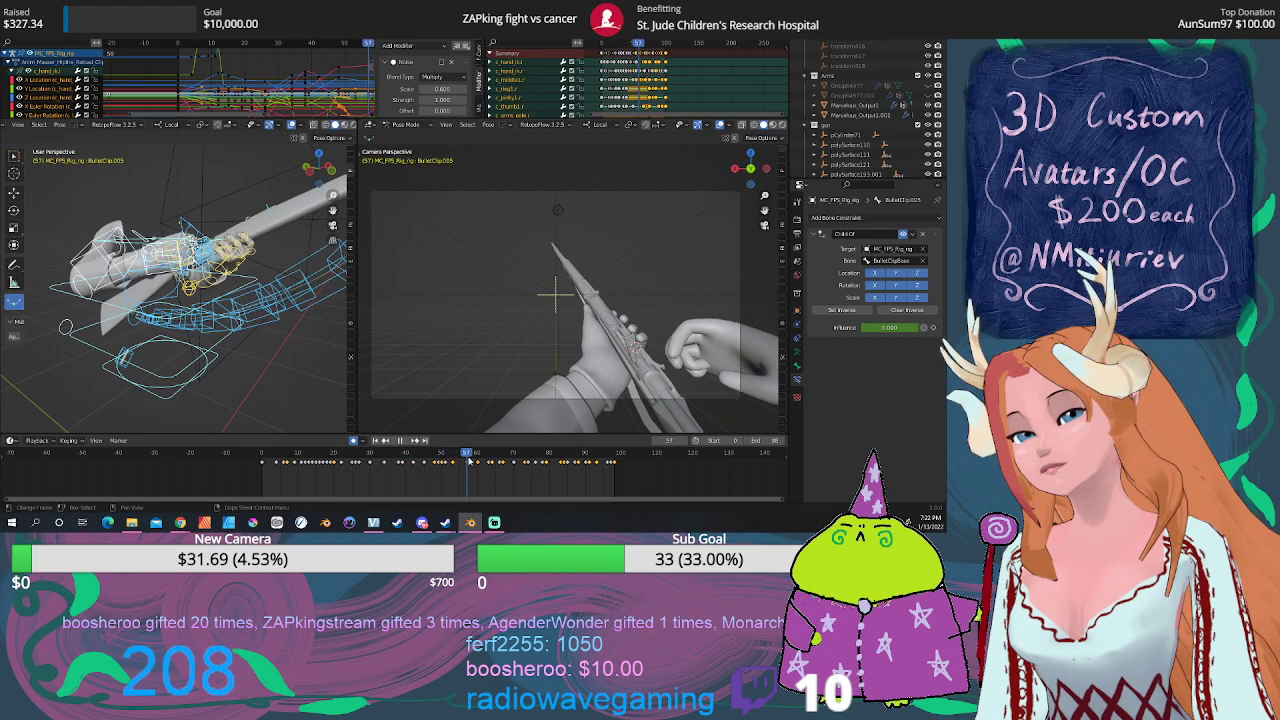
drag(453, 461, 278, 465)
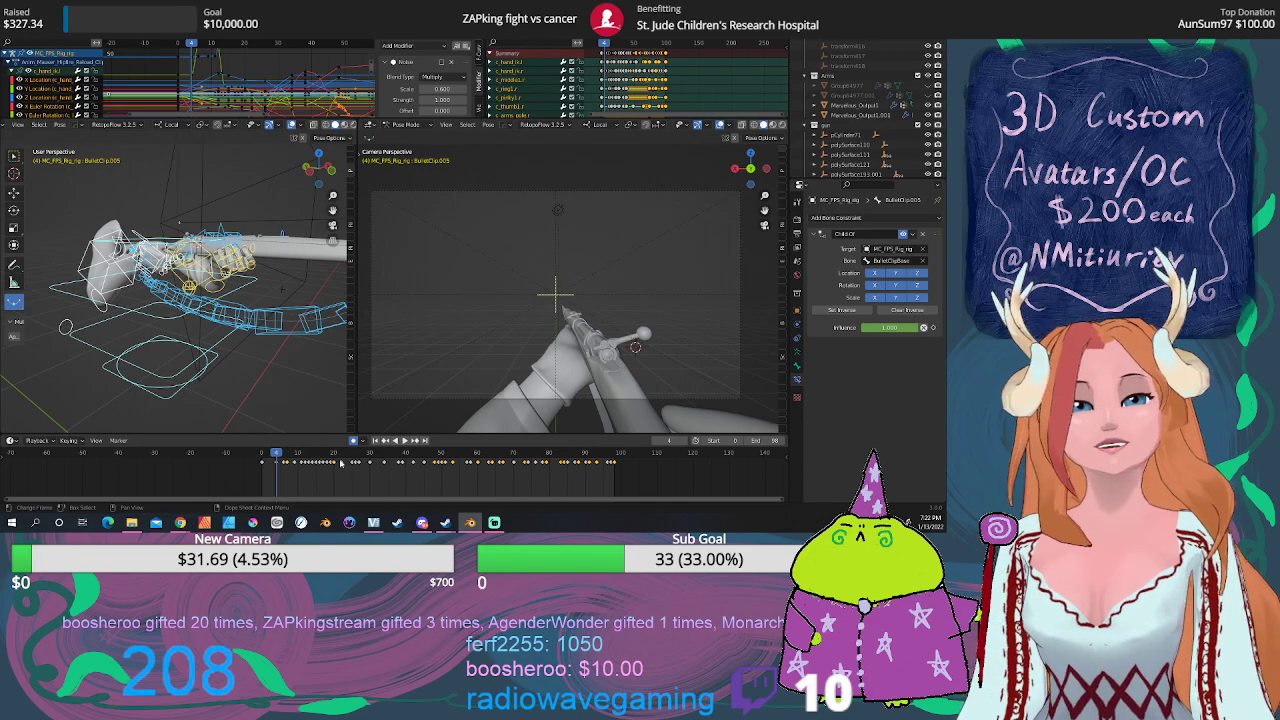
drag(278, 460, 393, 465)
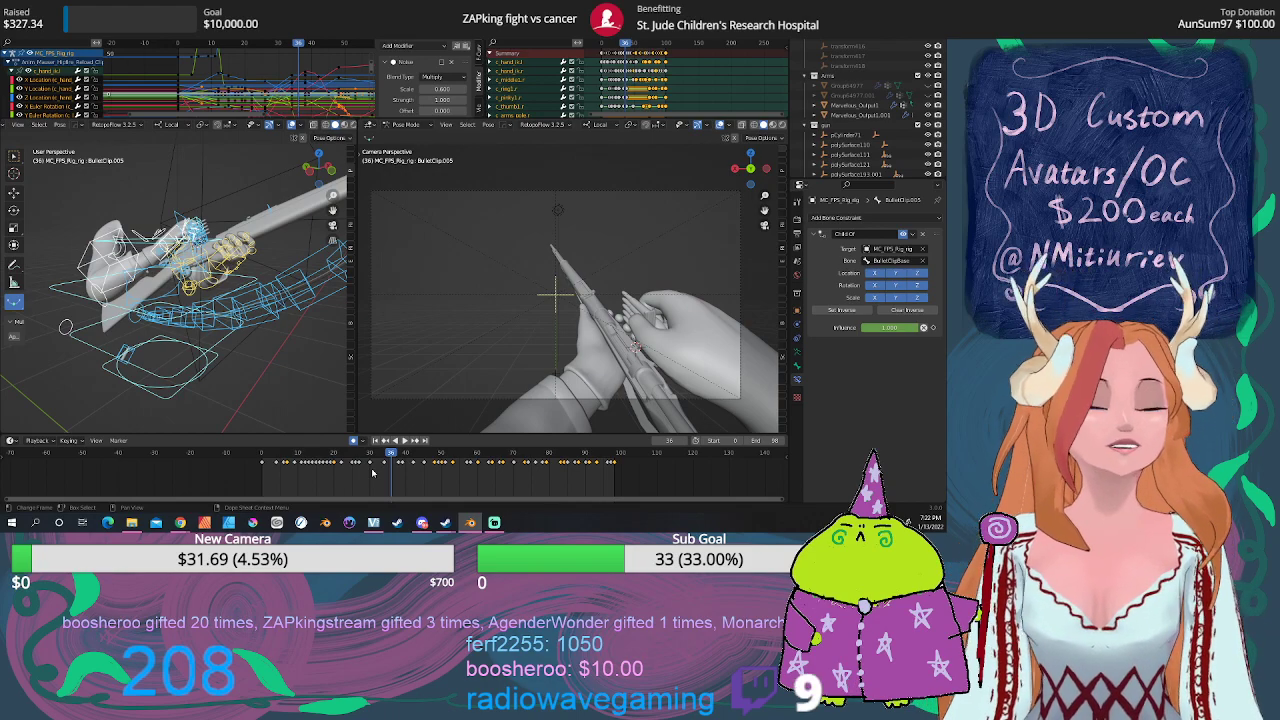
key(space)
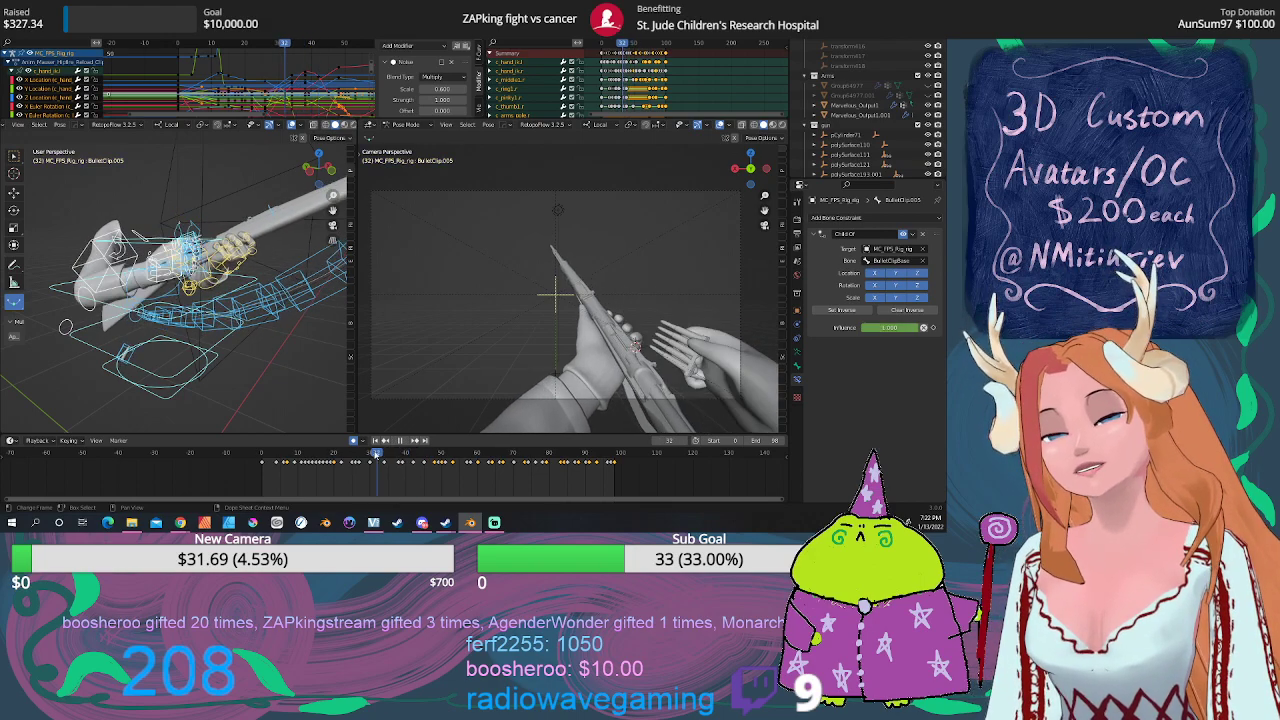
mouse_move(350, 462)
mouse_down()
mouse_move(398, 464)
mouse_move(294, 463)
mouse_move(384, 480)
mouse_up()
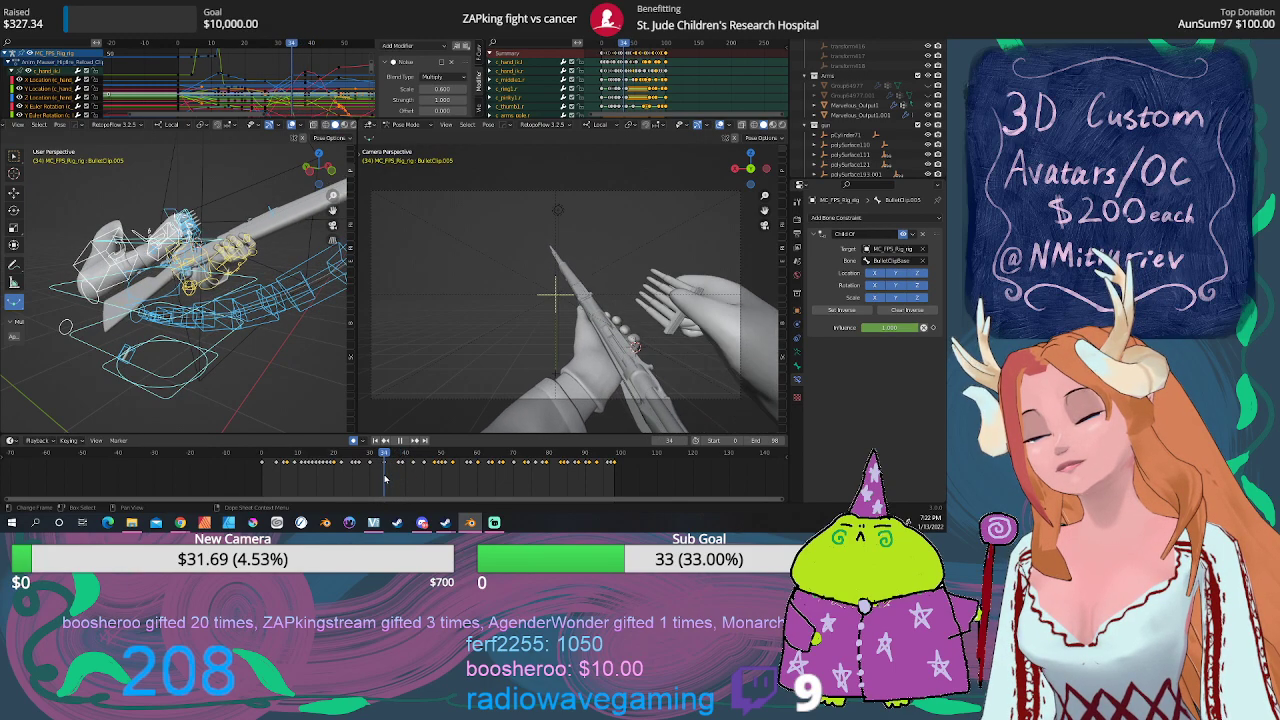
middle_drag(225, 322, 241, 341)
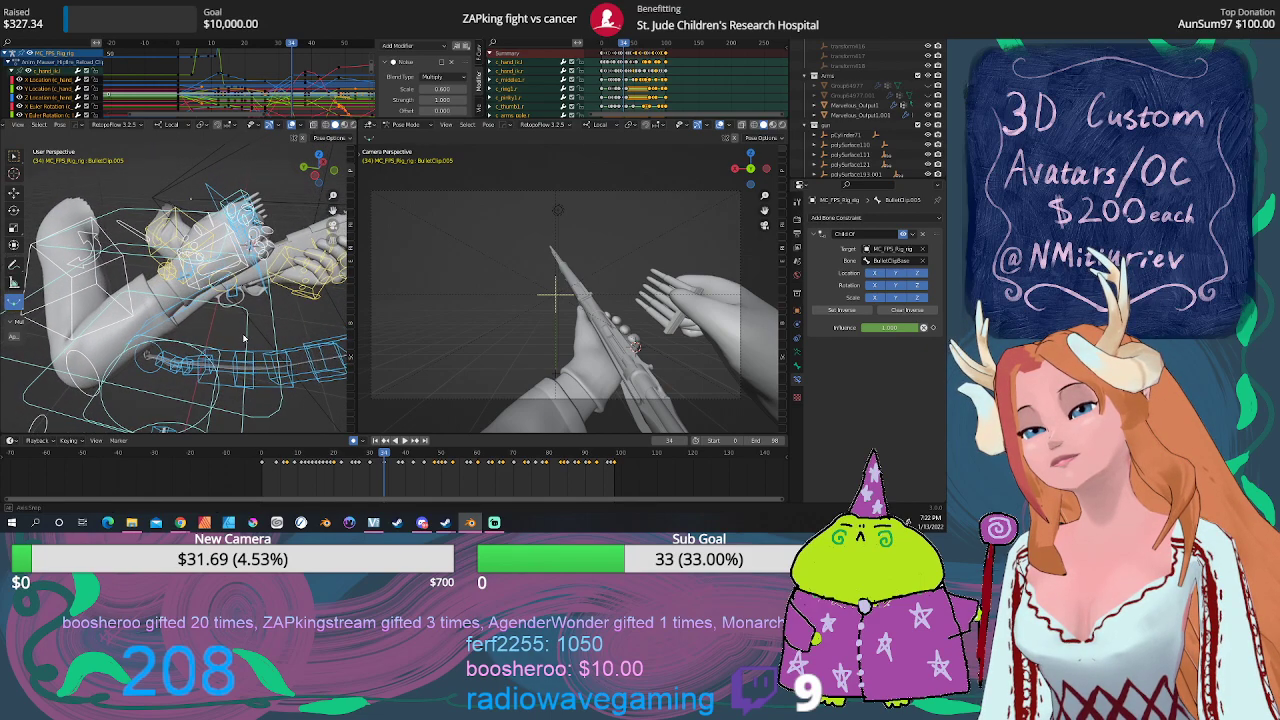
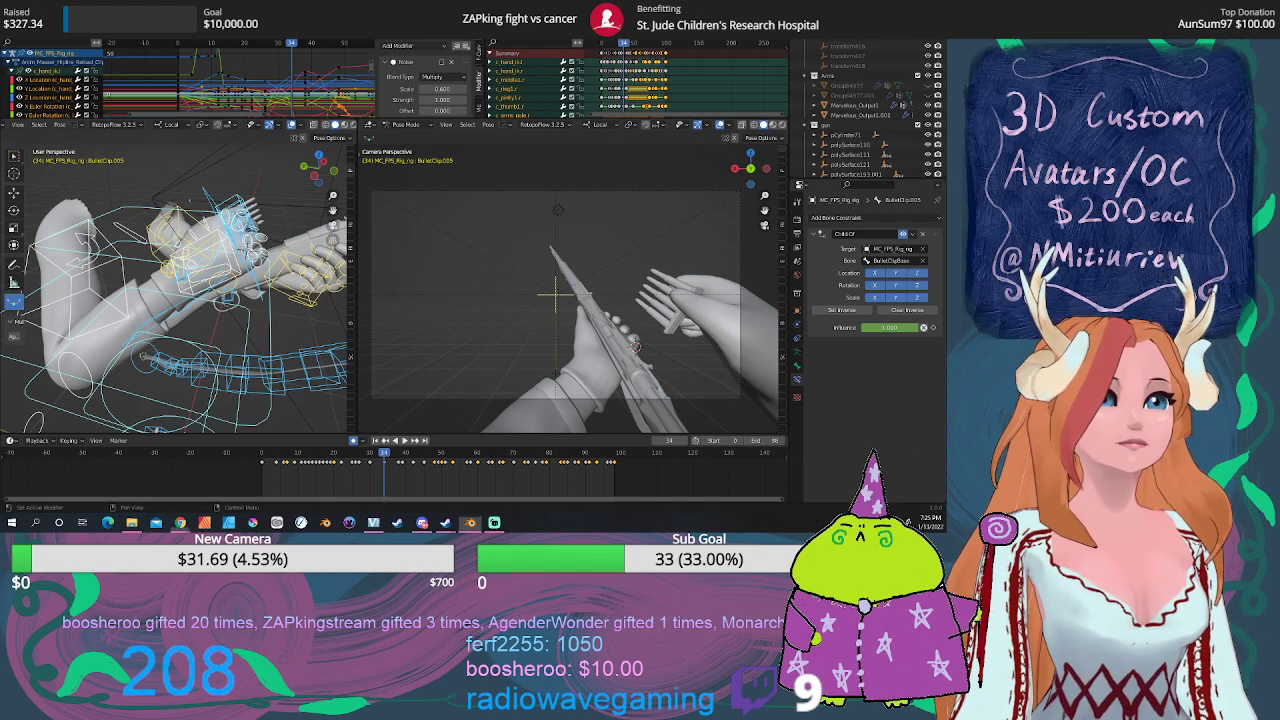
Step: Return to Blender and play through the rifle reload, orbiting around the arm rig
key(alt+Tab)
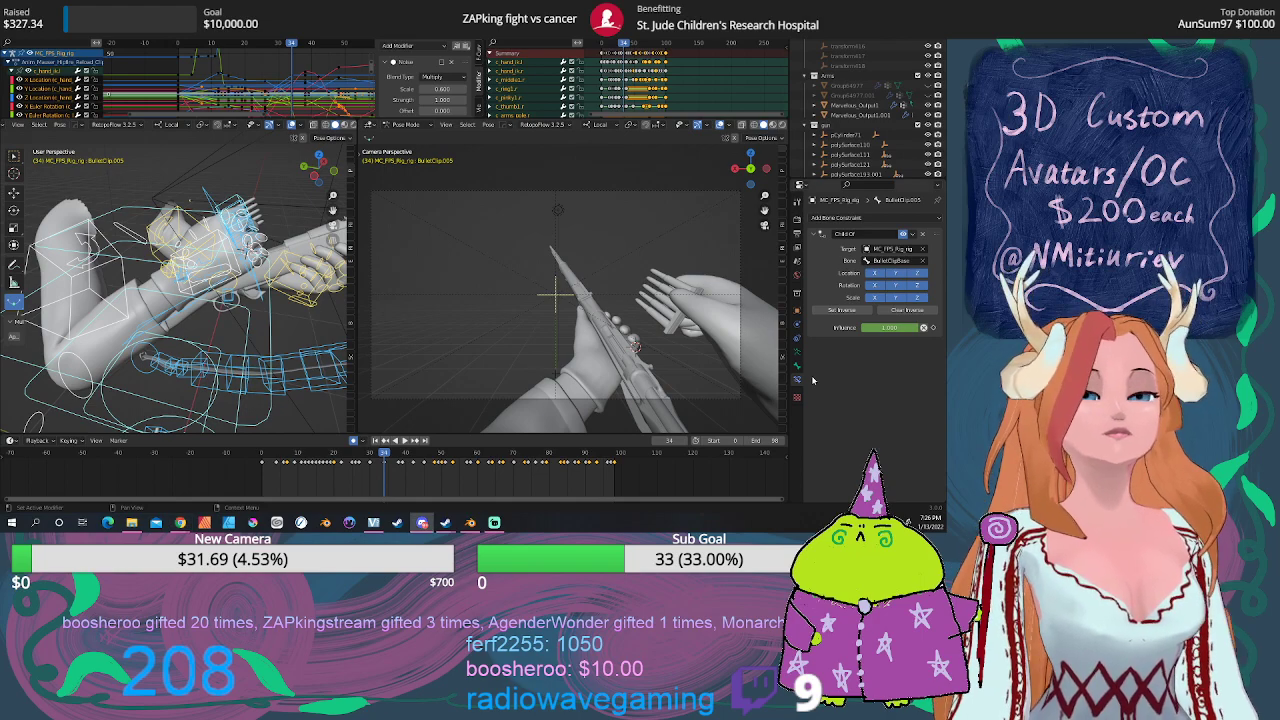
drag(380, 458, 401, 440)
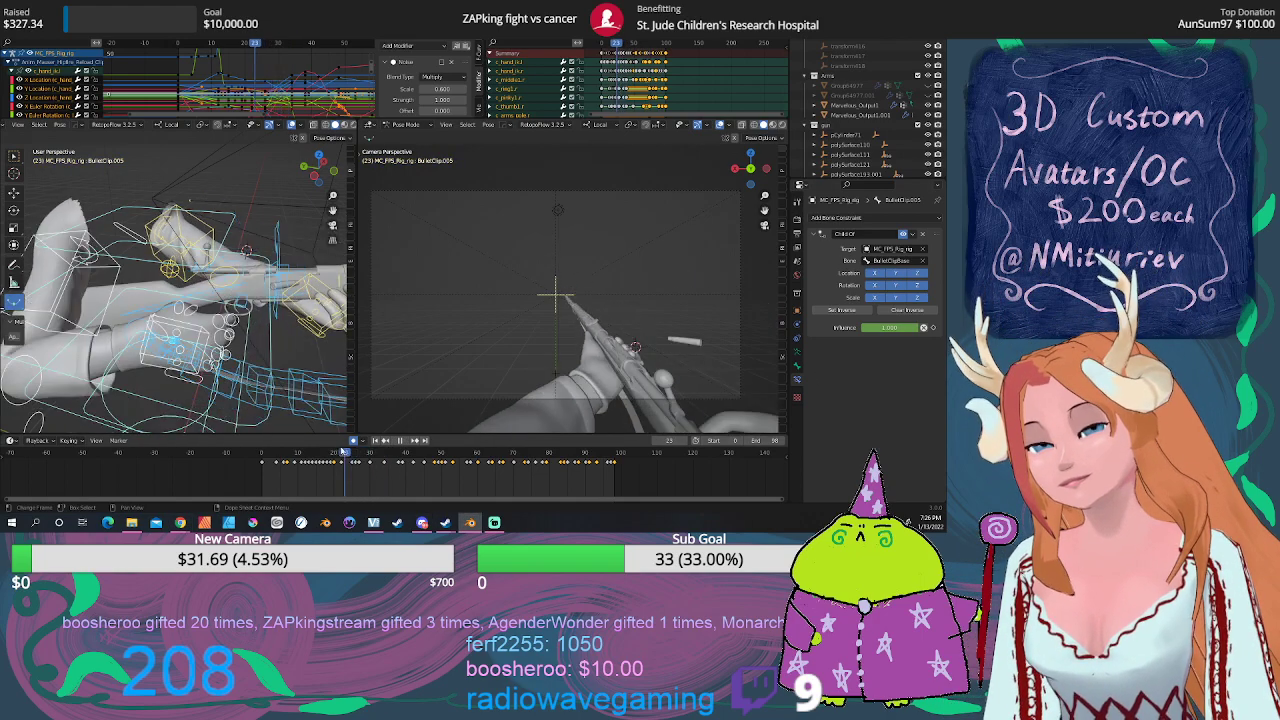
click(401, 440)
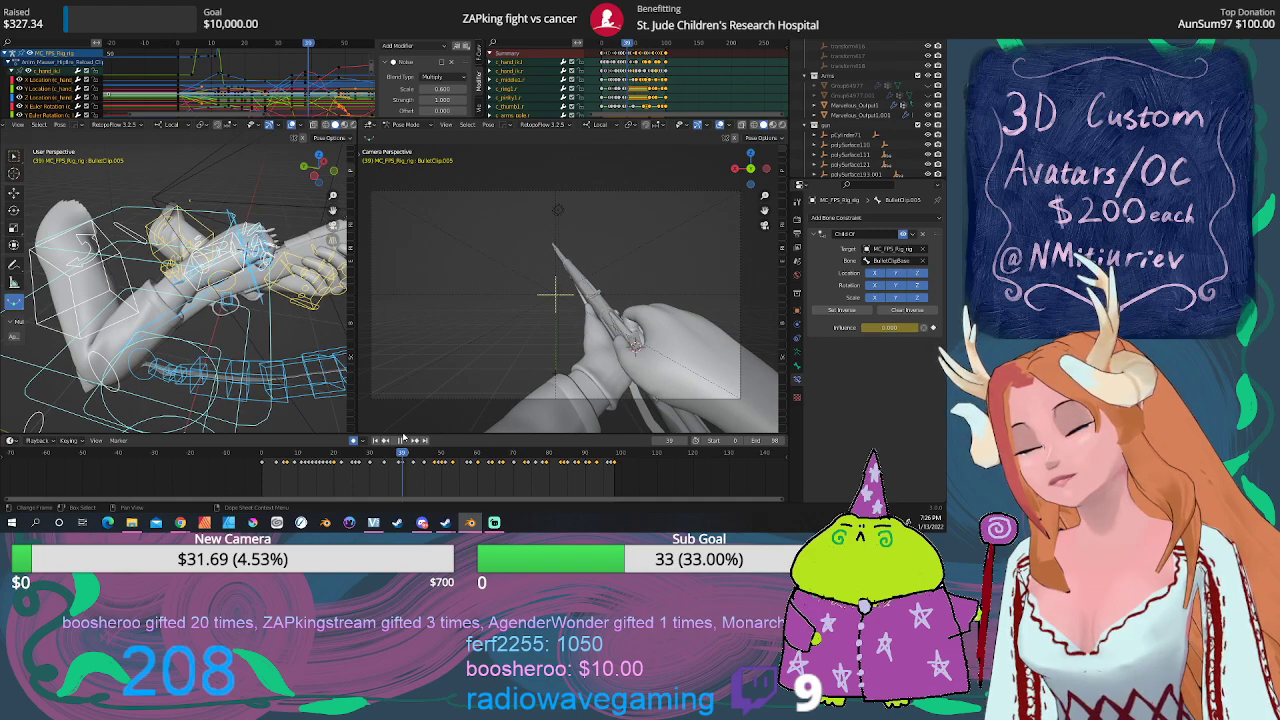
click(401, 440)
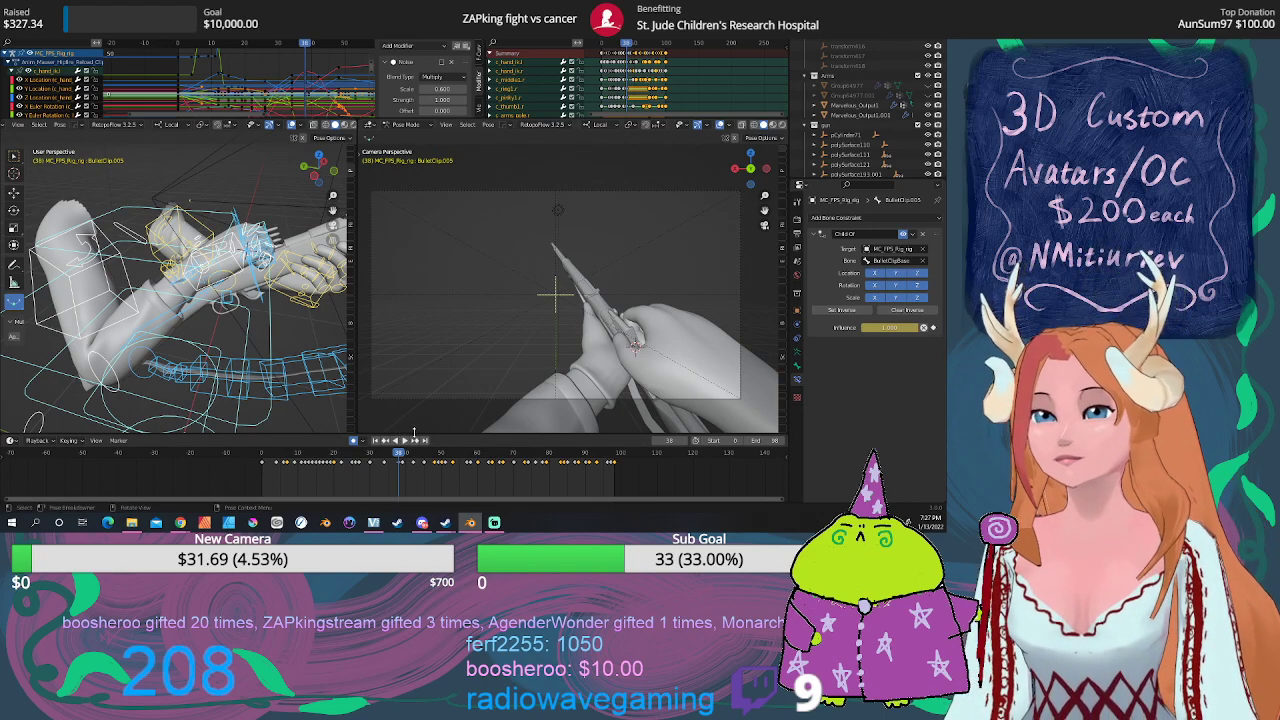
mouse_move(240, 340)
middle_down()
mouse_move(281, 338)
mouse_move(249, 348)
mouse_move(259, 314)
mouse_move(194, 353)
middle_up()
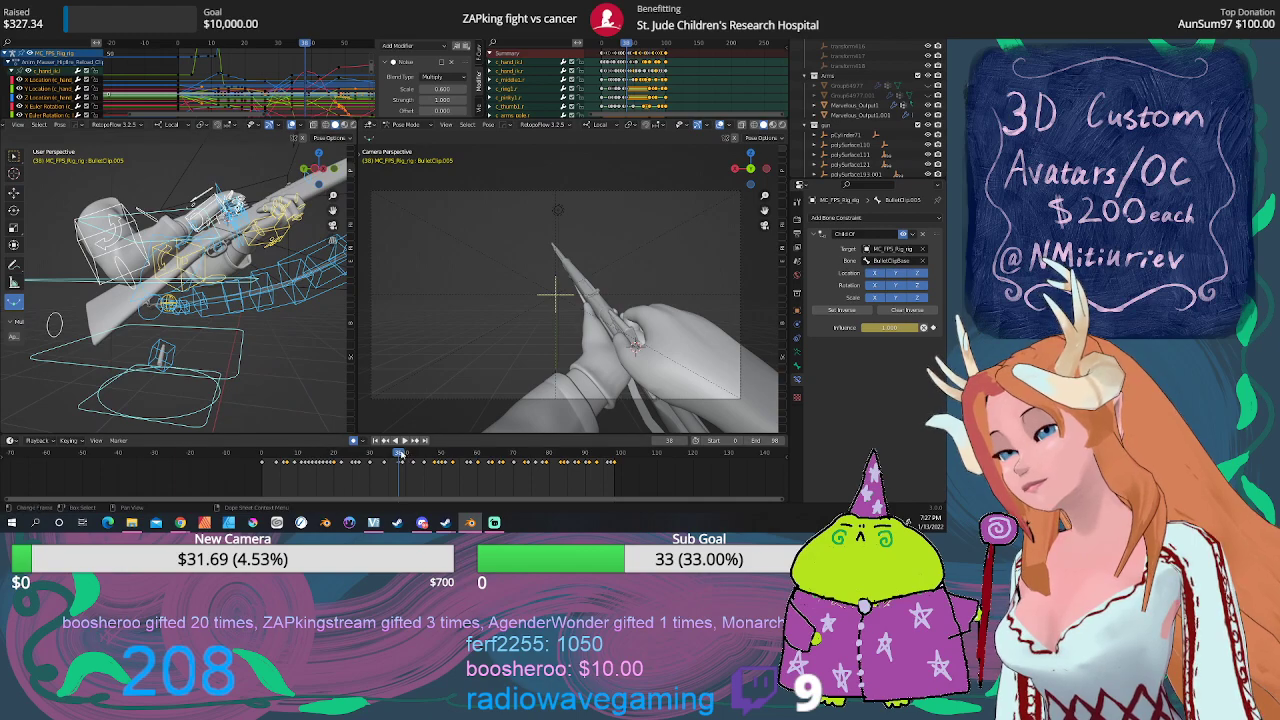
Step: Replay the reload from around frames 25–50 and stop on frame 15
key(space)
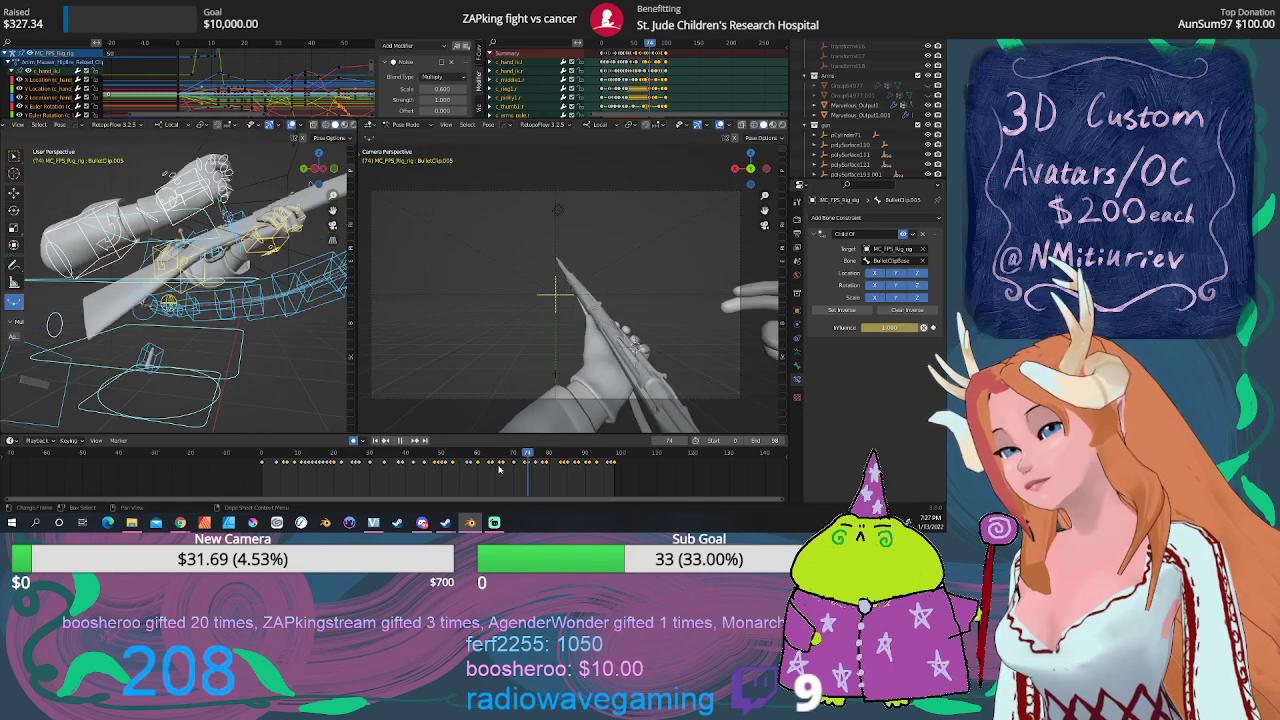
drag(503, 458, 351, 458)
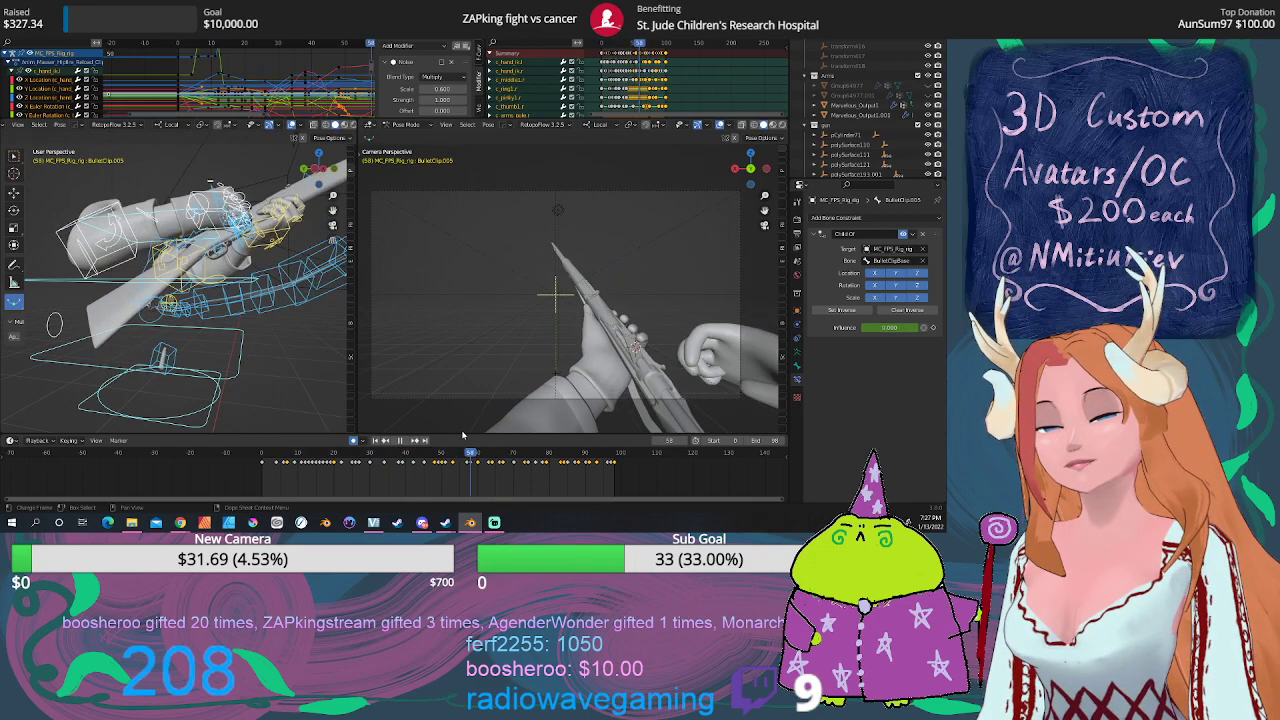
mouse_move(489, 429)
mouse_down()
mouse_move(444, 433)
mouse_move(582, 451)
mouse_move(478, 451)
mouse_up()
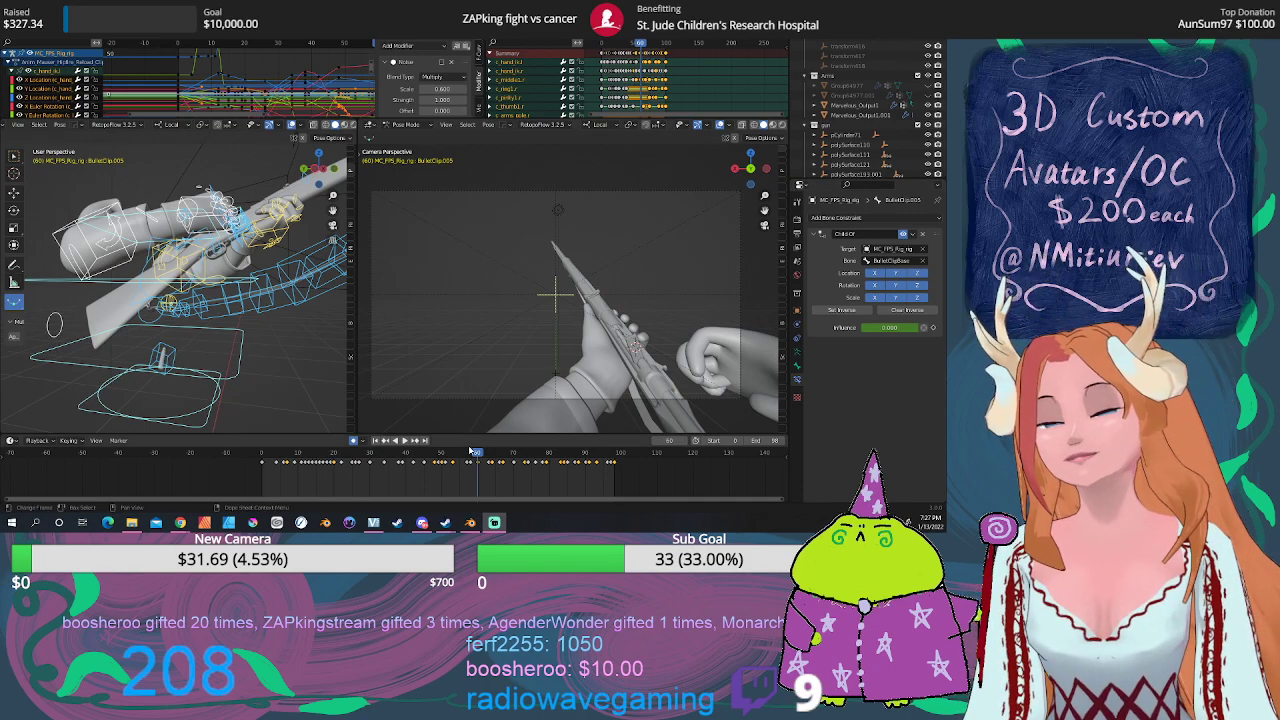
key(space)
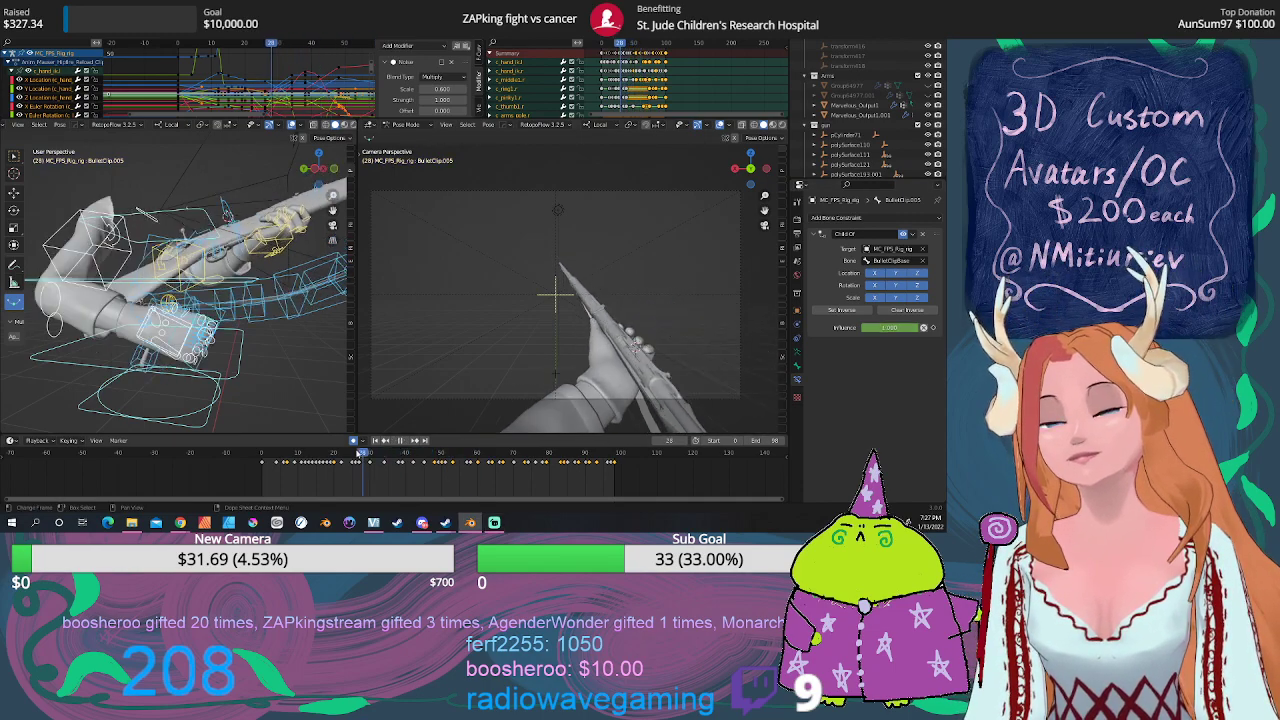
click(316, 455)
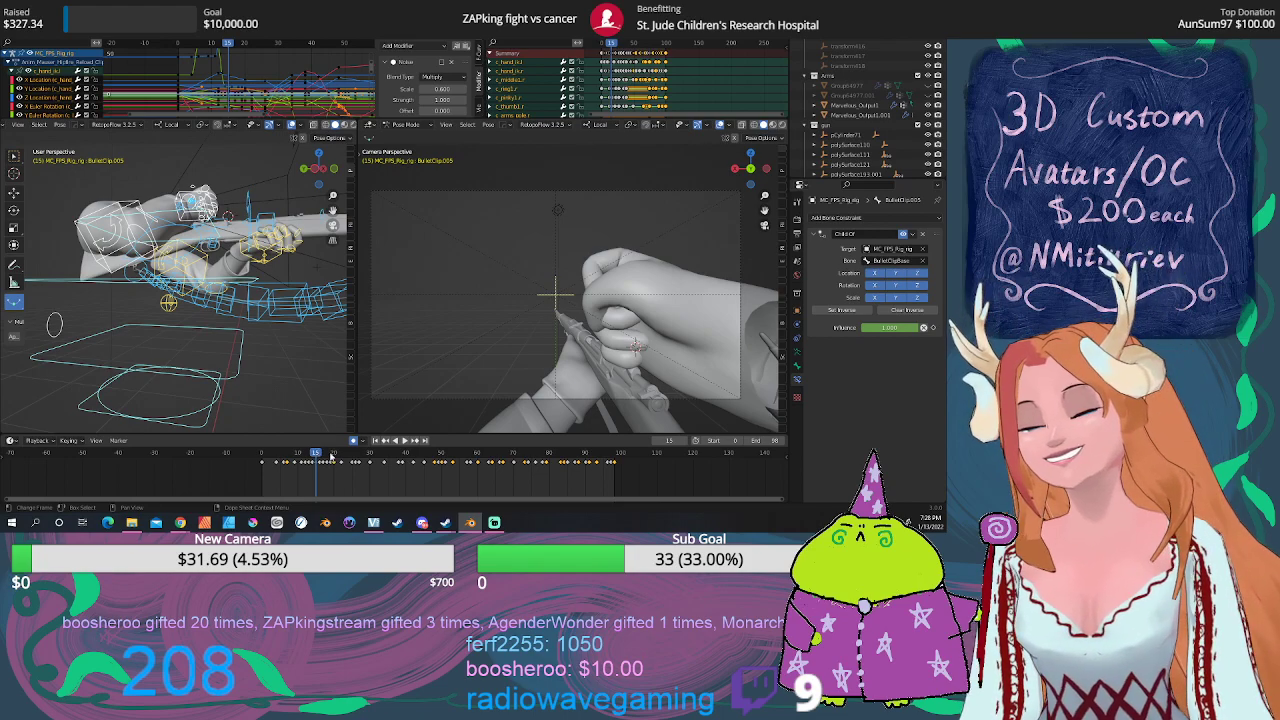
Step: Scrub the reload forward to frame 24 to check the arms and rifle pose
drag(316, 455, 348, 455)
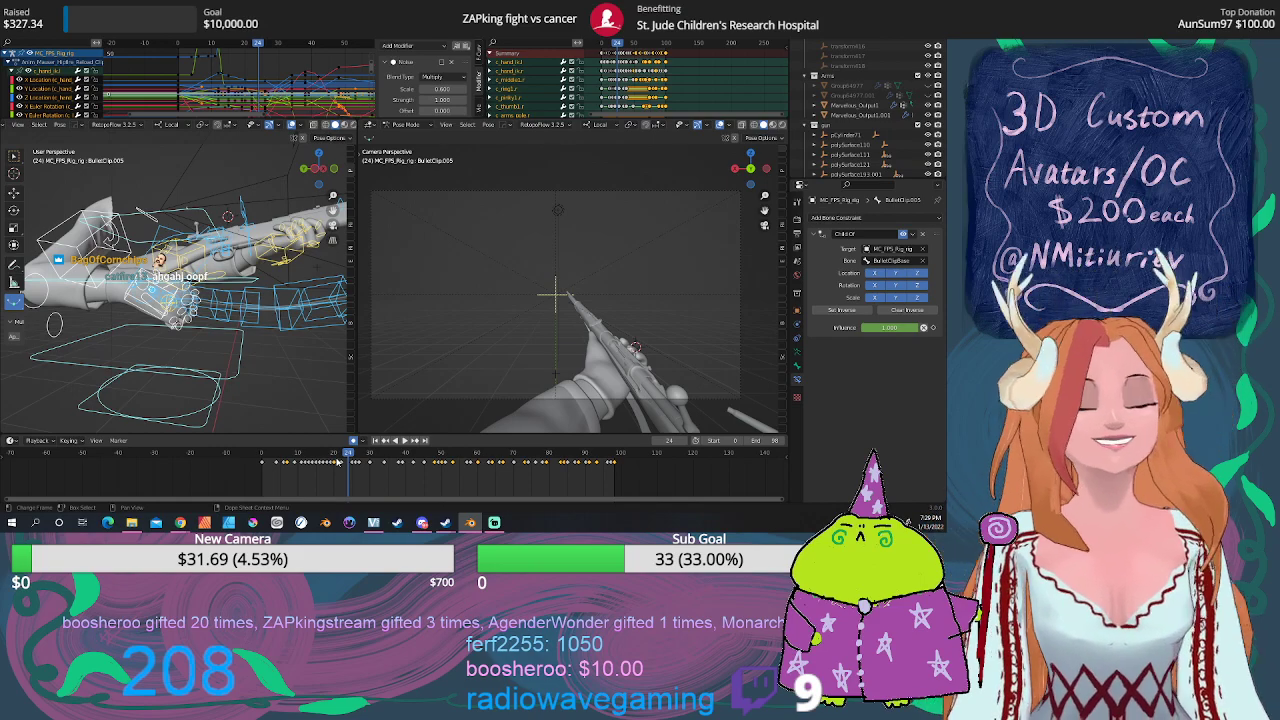
Step: Play the reload to about frame 55, orbit the side view, and select the right hand IK controller
key(space)
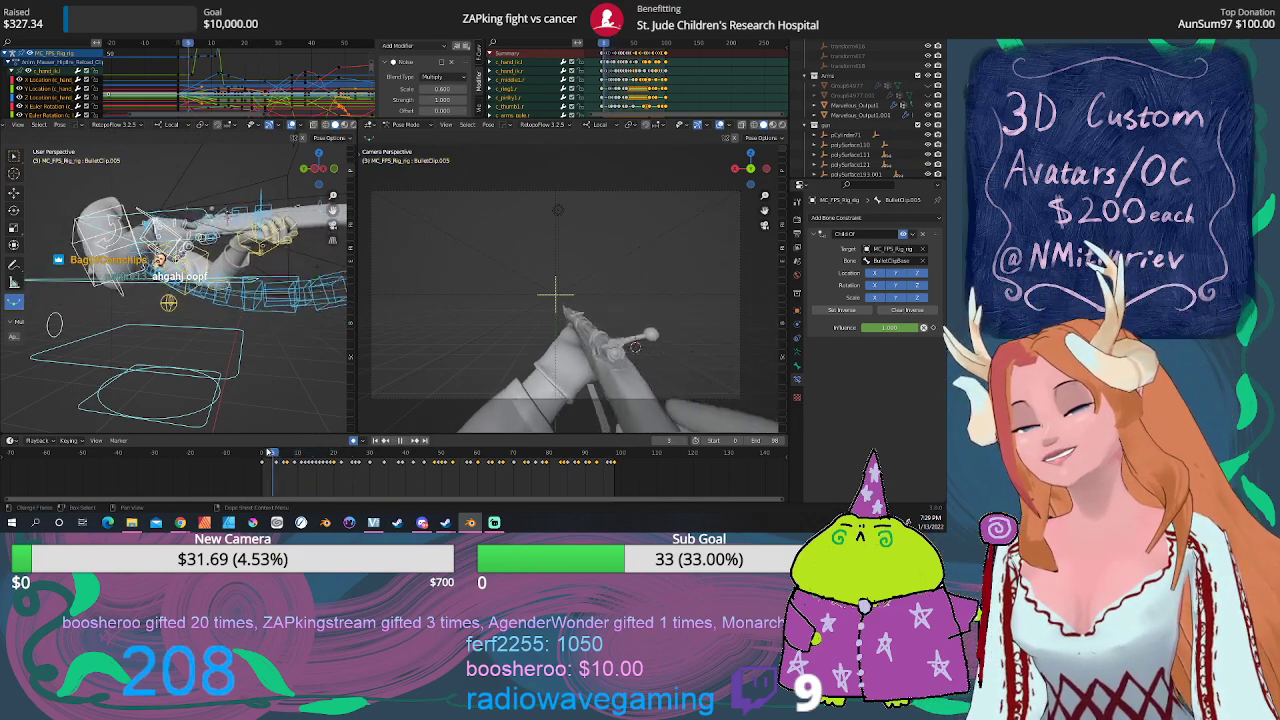
mouse_move(316, 447)
mouse_down()
mouse_move(557, 486)
mouse_move(519, 490)
mouse_up()
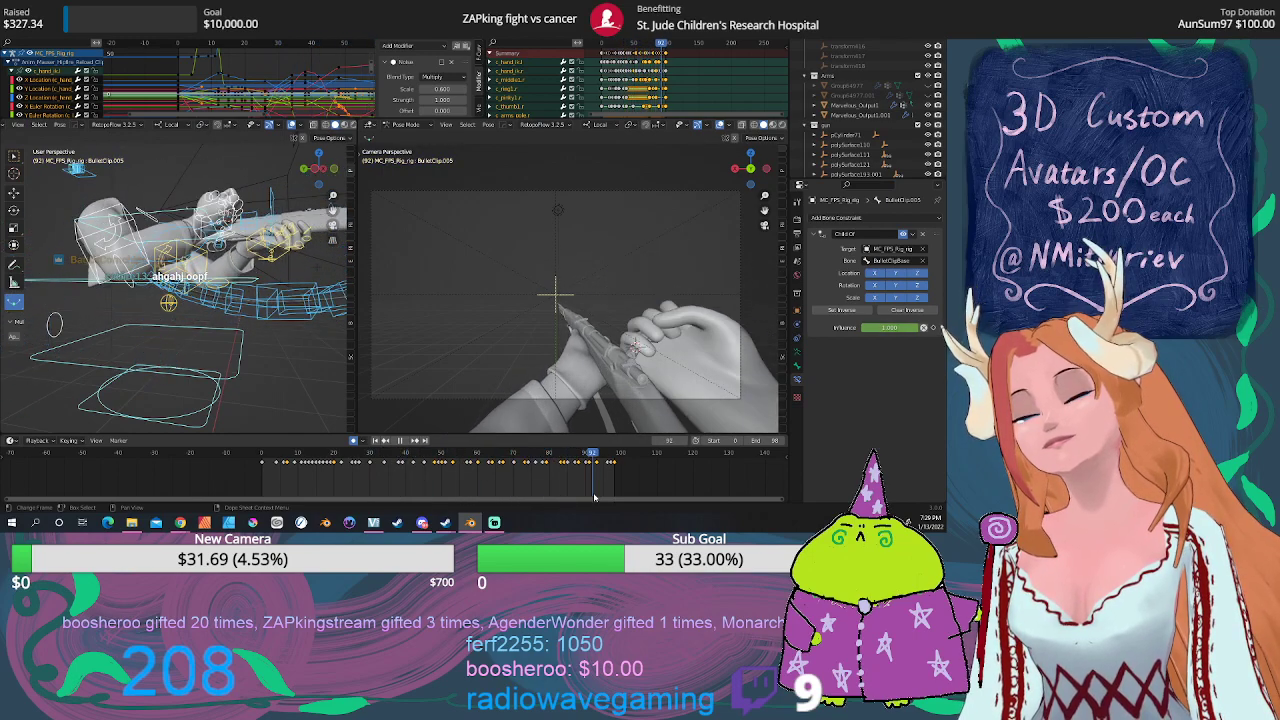
middle_drag(210, 250, 160, 268)
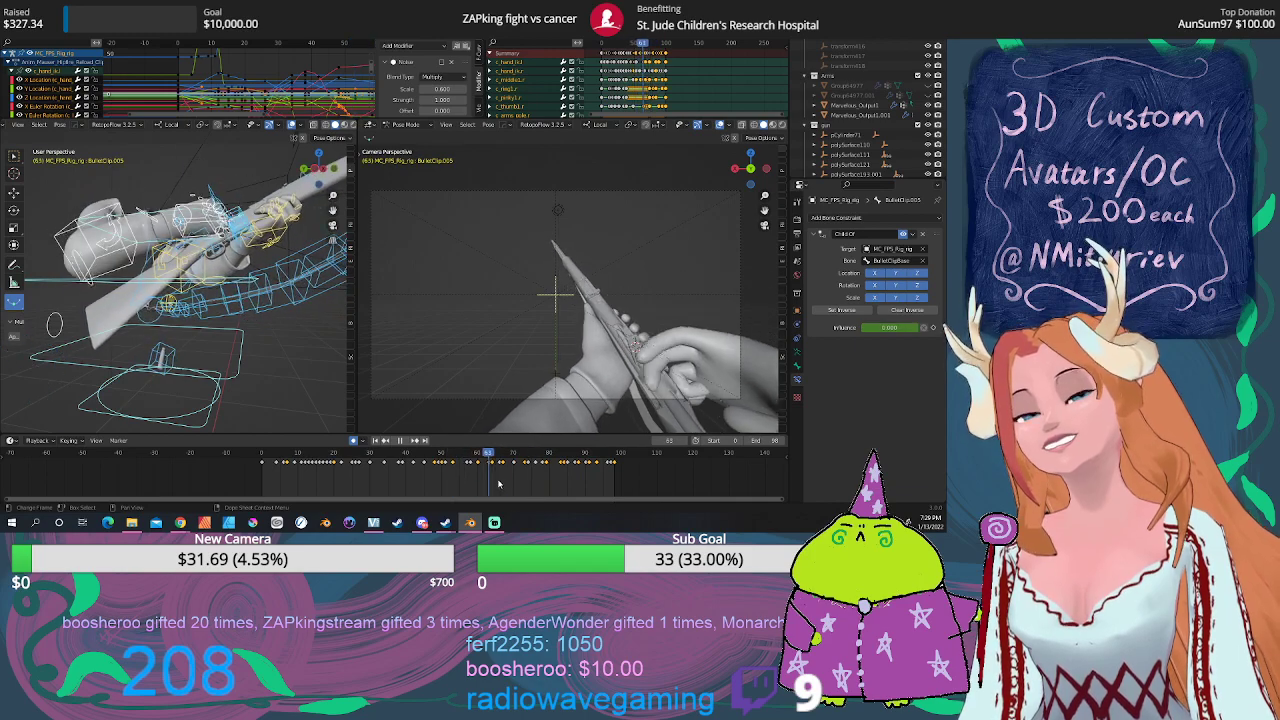
click(203, 225)
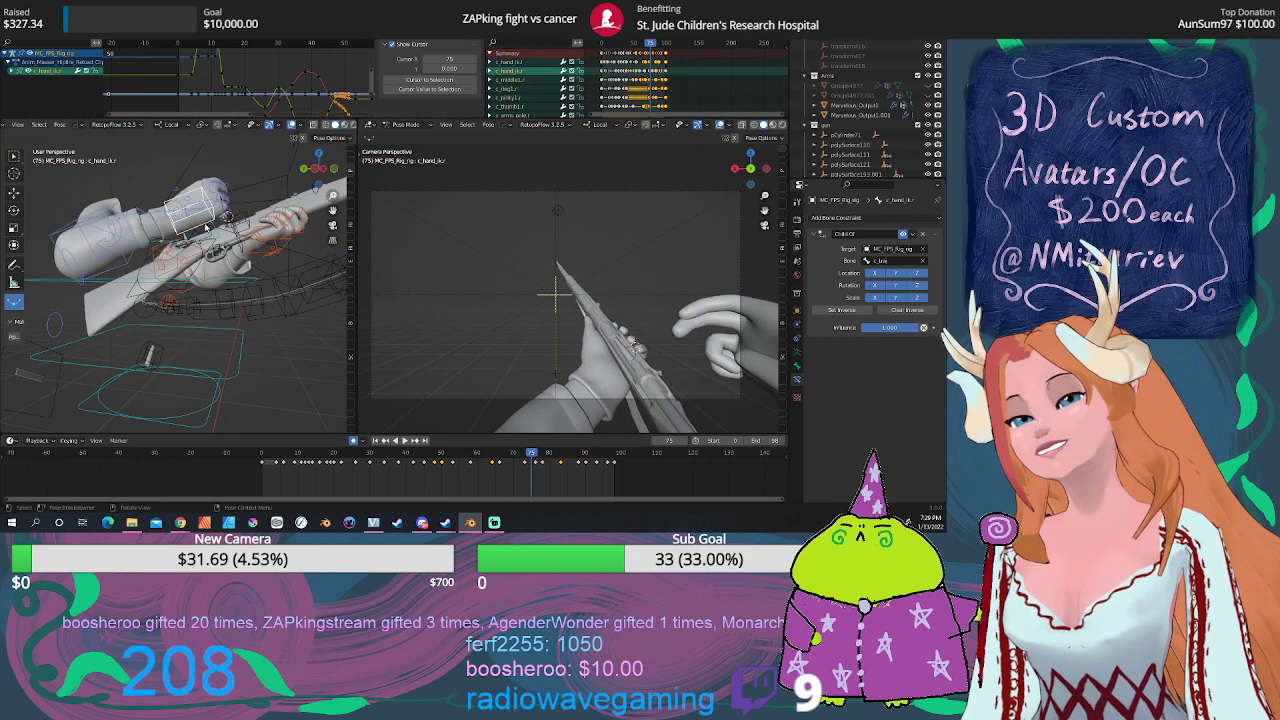
Step: Scrub back to frames 71–75 and select another hand bone to show its curves
key(space)
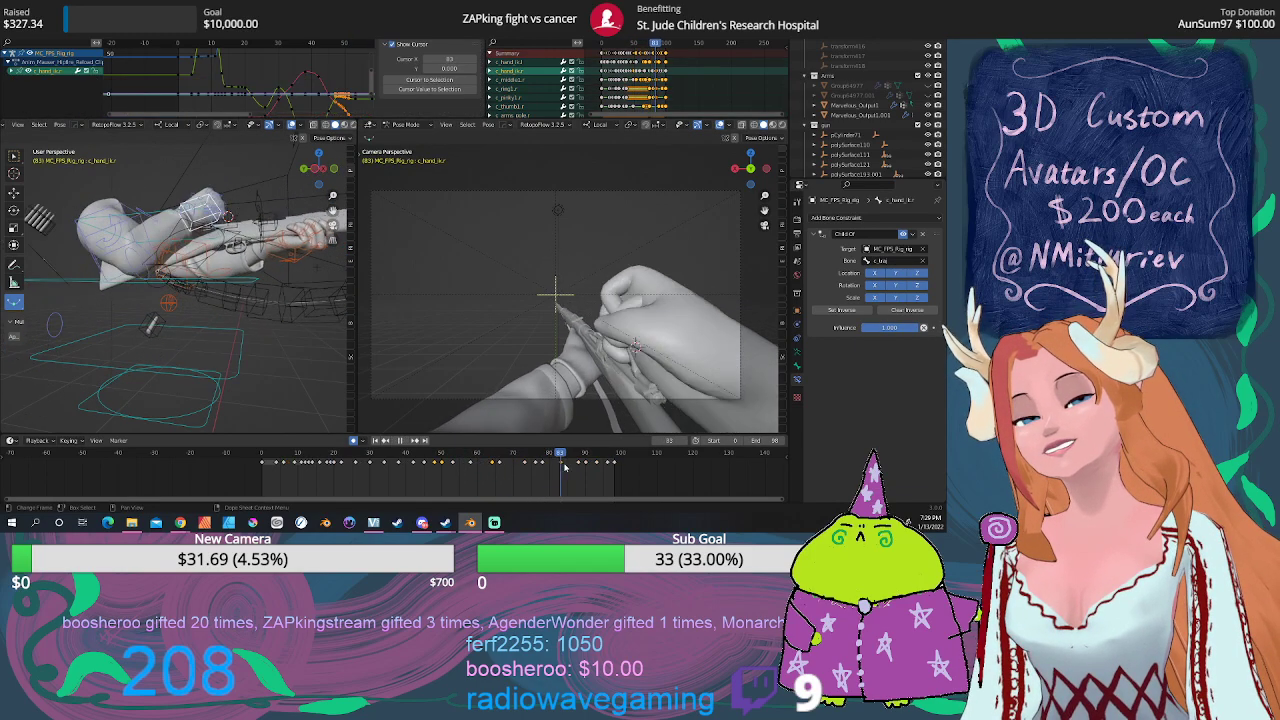
drag(550, 468, 526, 468)
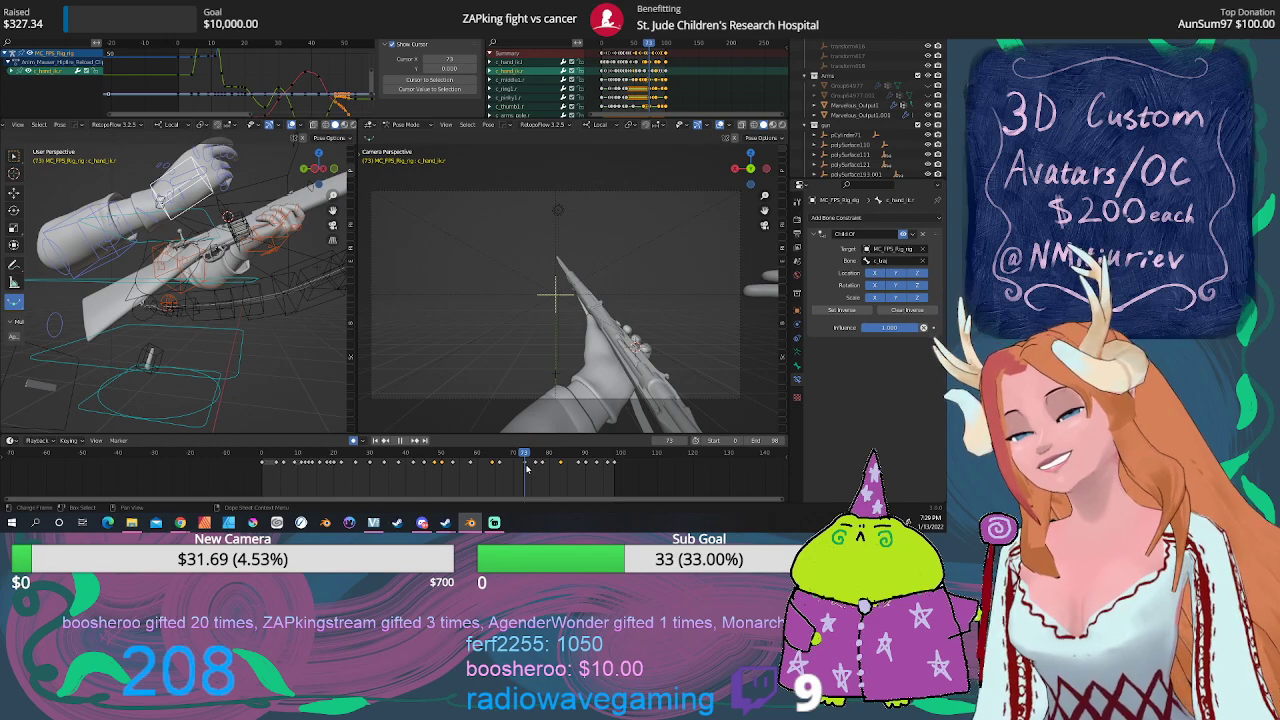
drag(527, 470, 524, 456)
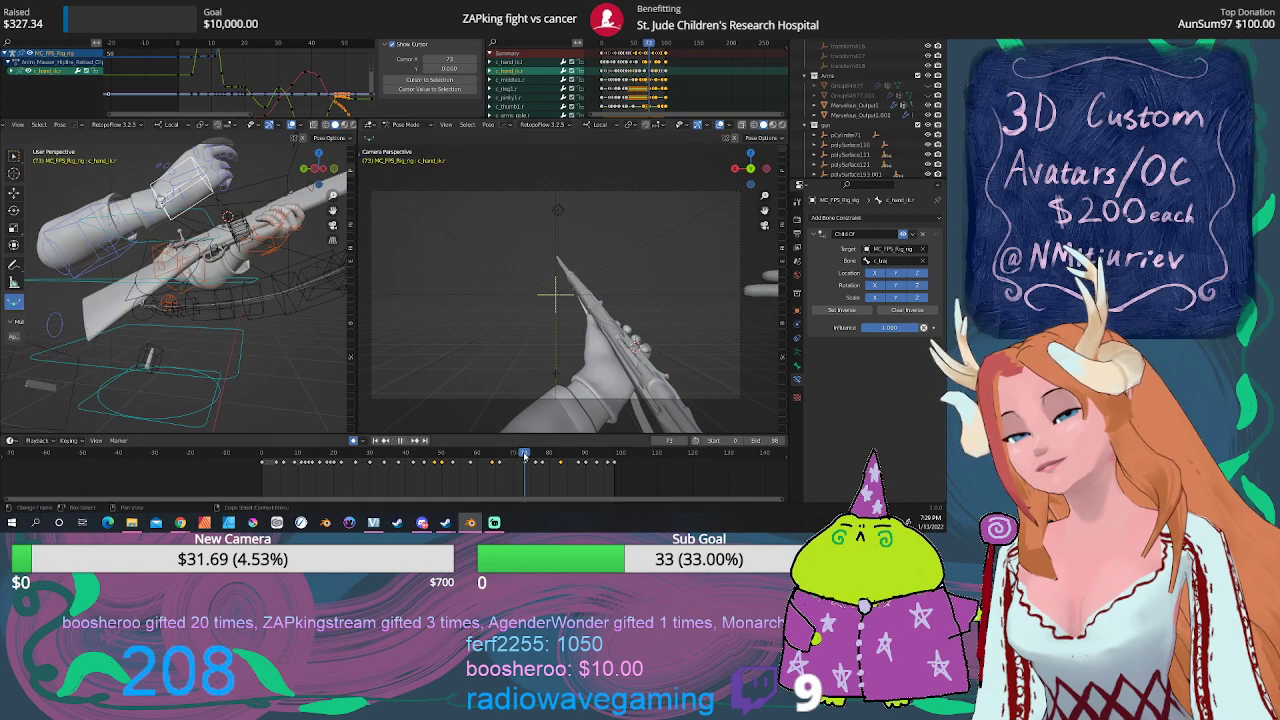
click(270, 241)
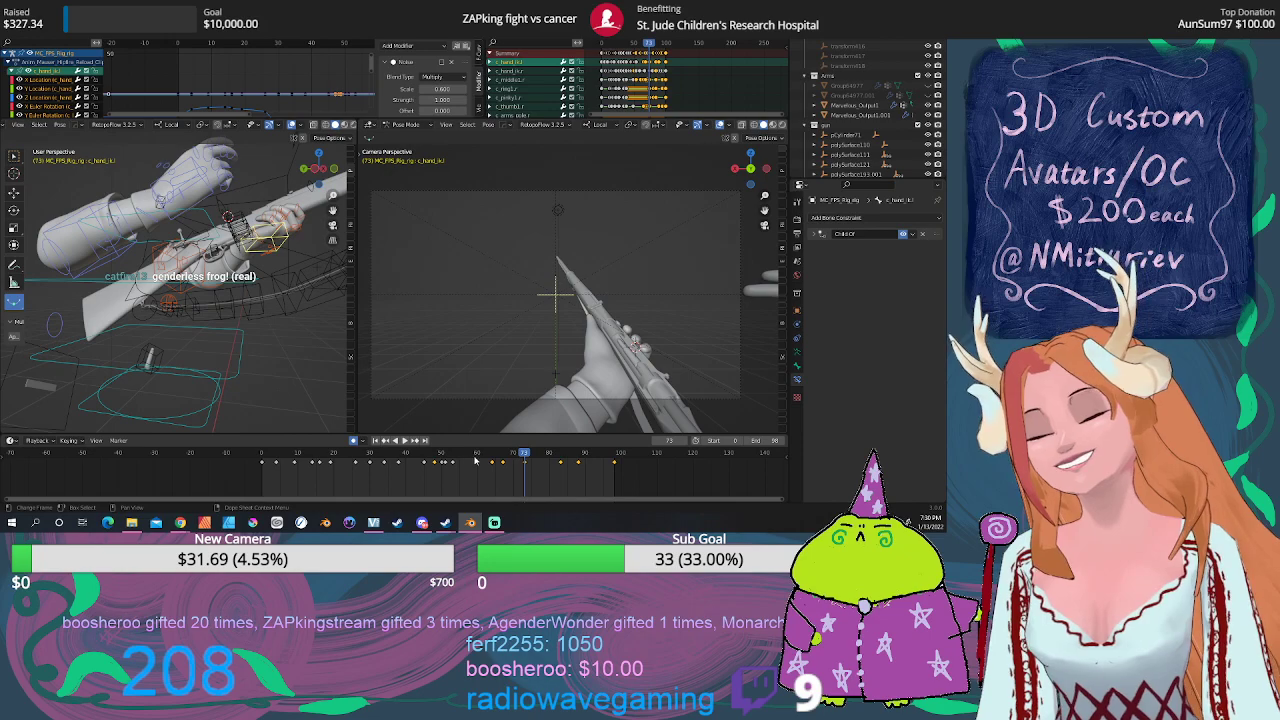
Step: Go to frame 19, orbit the rig, and select the bone carrying the Child Of constraint
key(space)
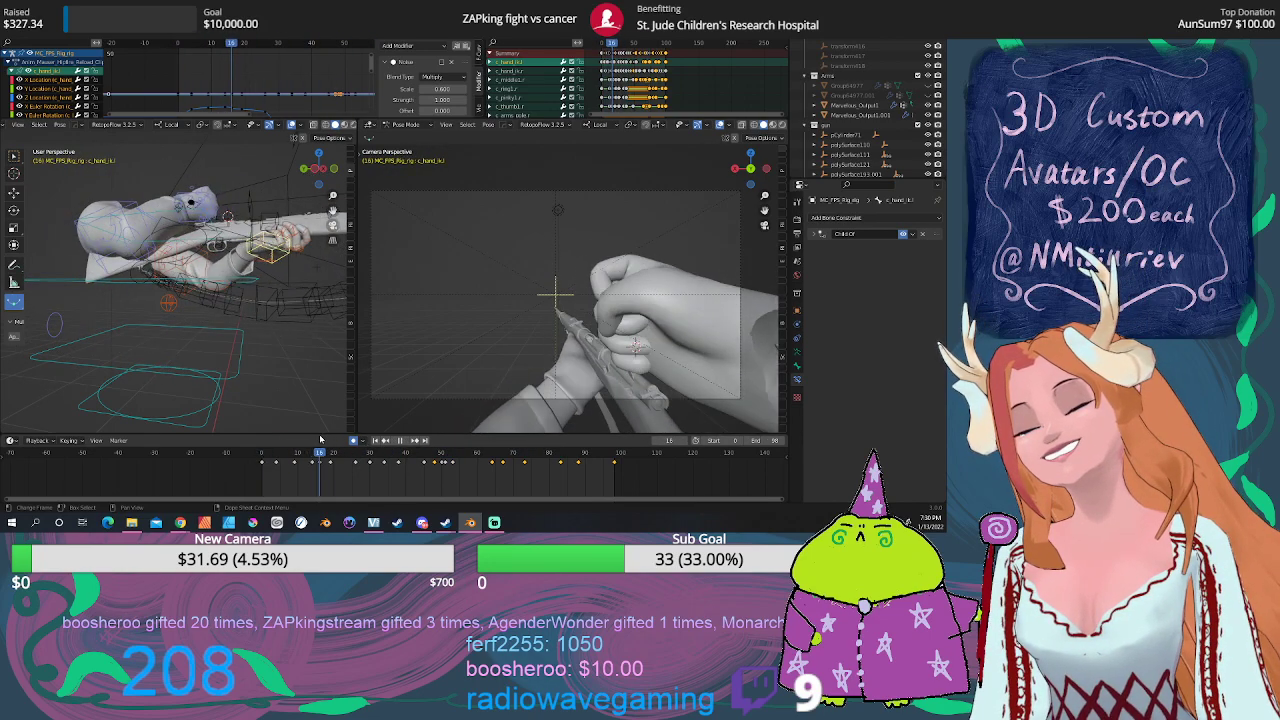
drag(335, 440, 332, 441)
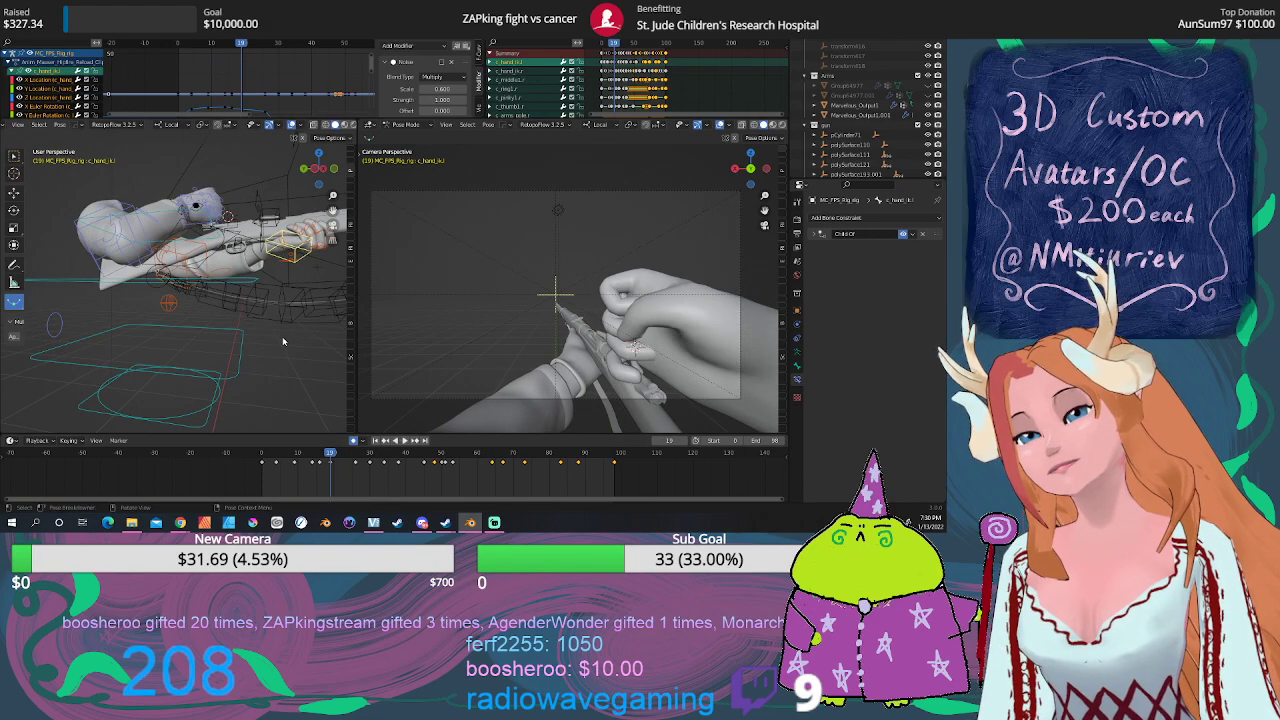
middle_drag(285, 290, 196, 230)
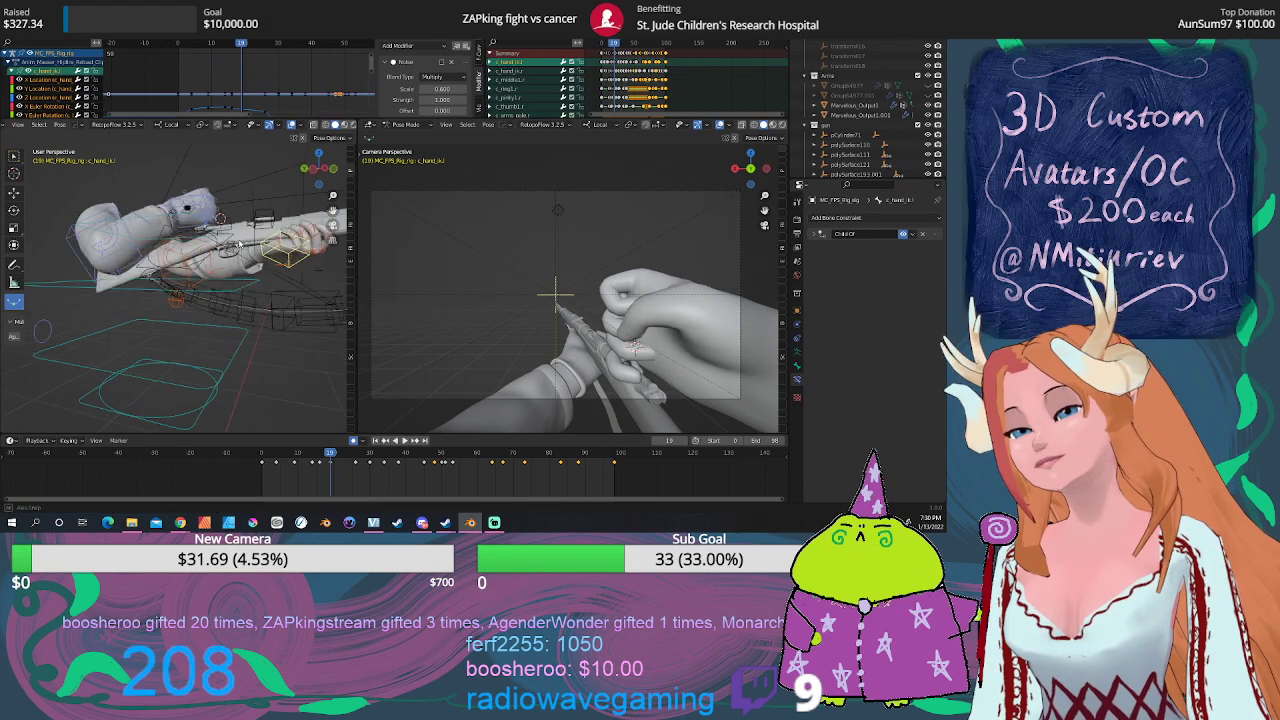
click(188, 214)
Step: Spread out the timeline keys, select another hand control bone, and step from frame 22 to 30
scroll(331, 474, up, 2)
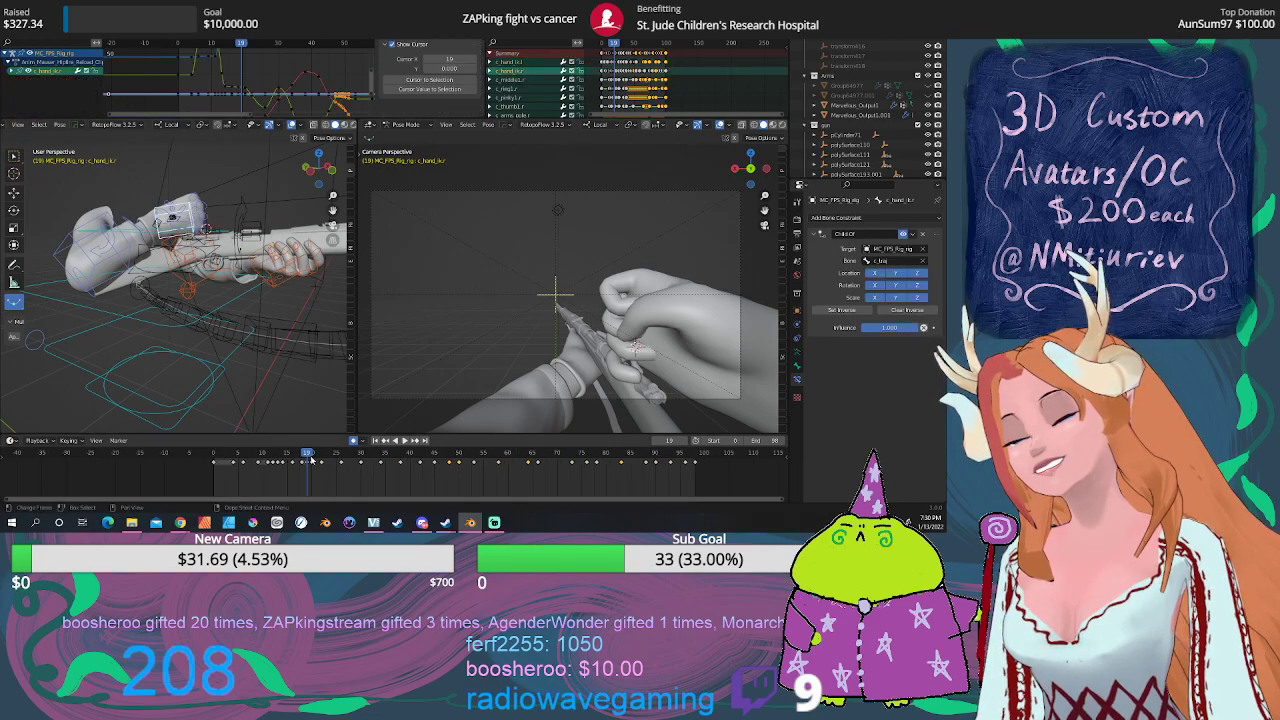
drag(312, 456, 342, 470)
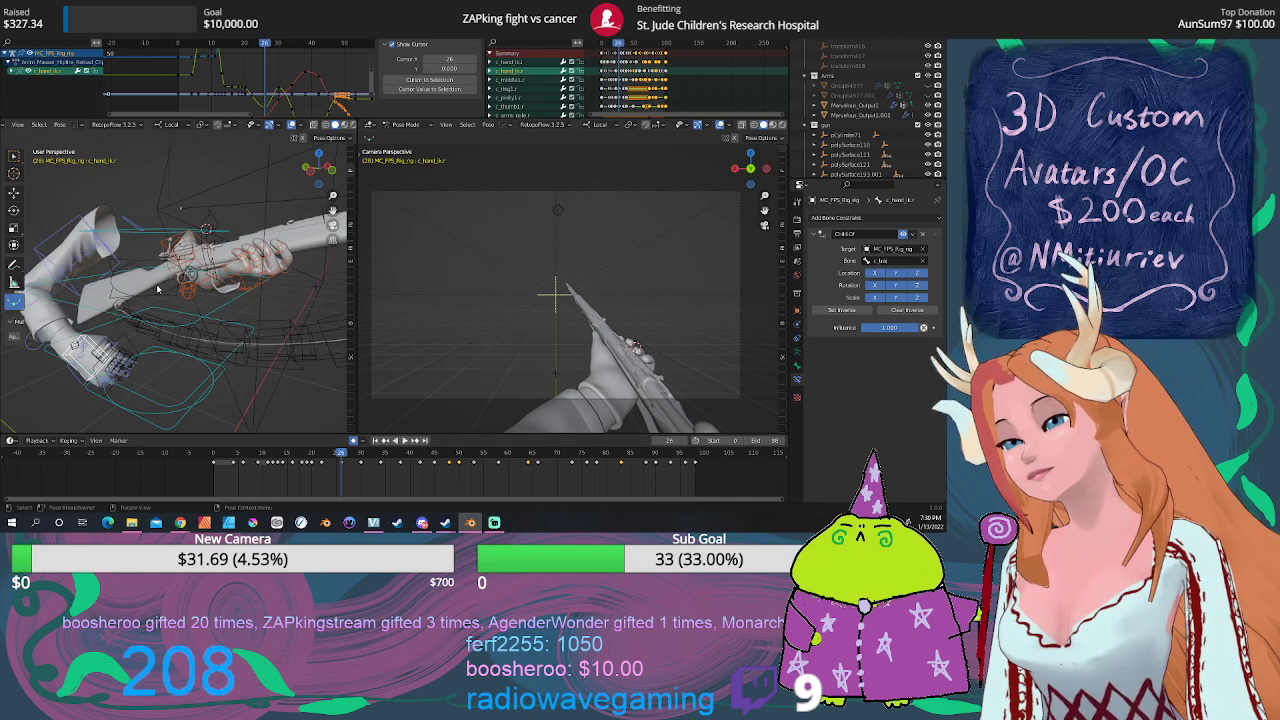
click(240, 289)
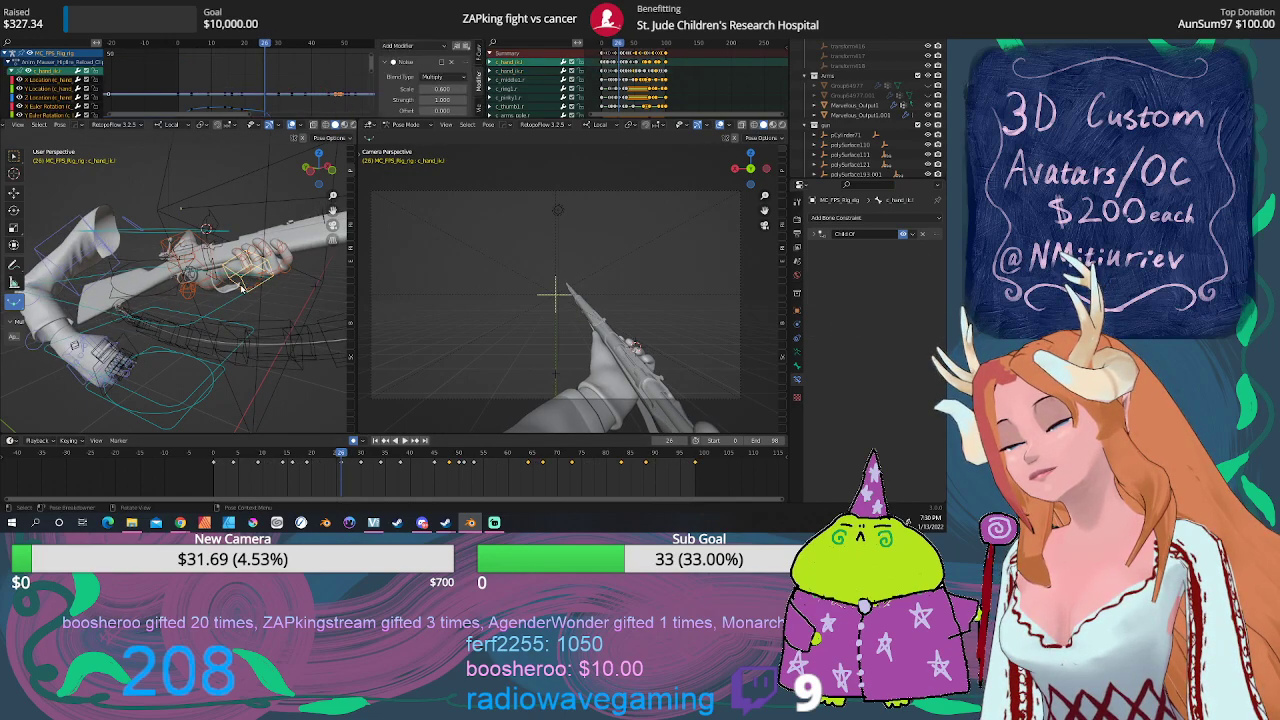
key(space)
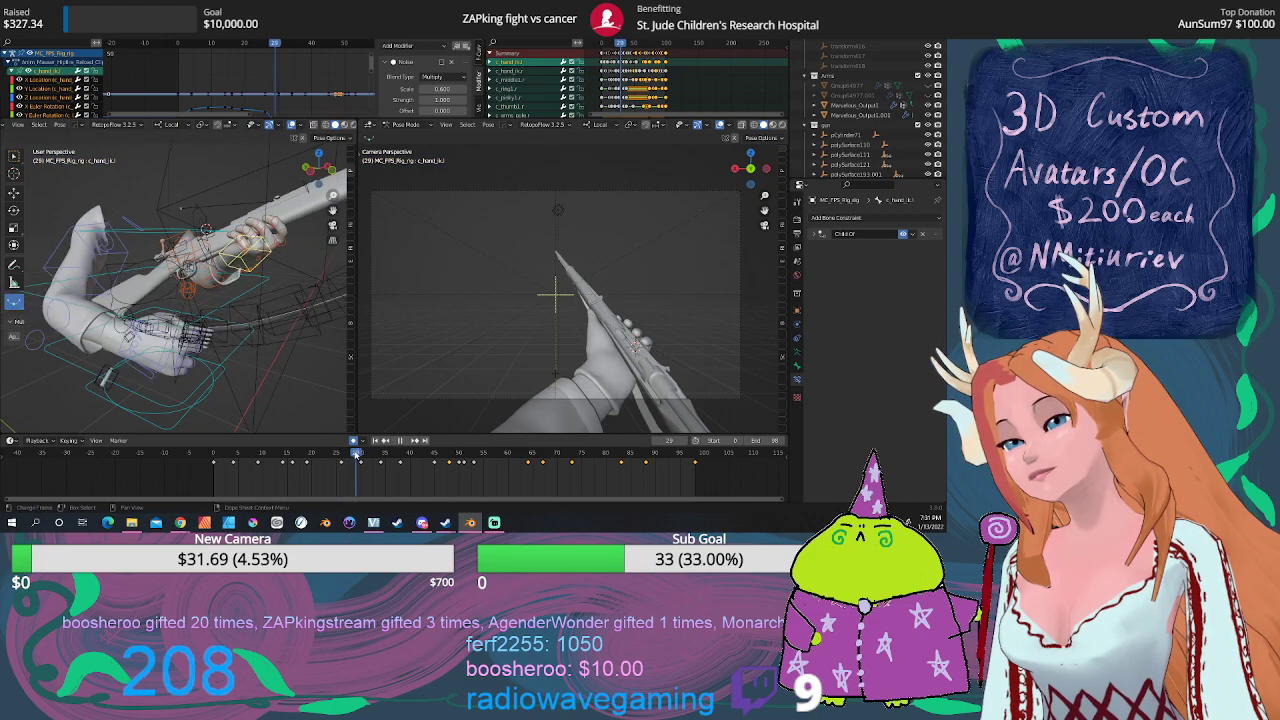
drag(358, 455, 361, 455)
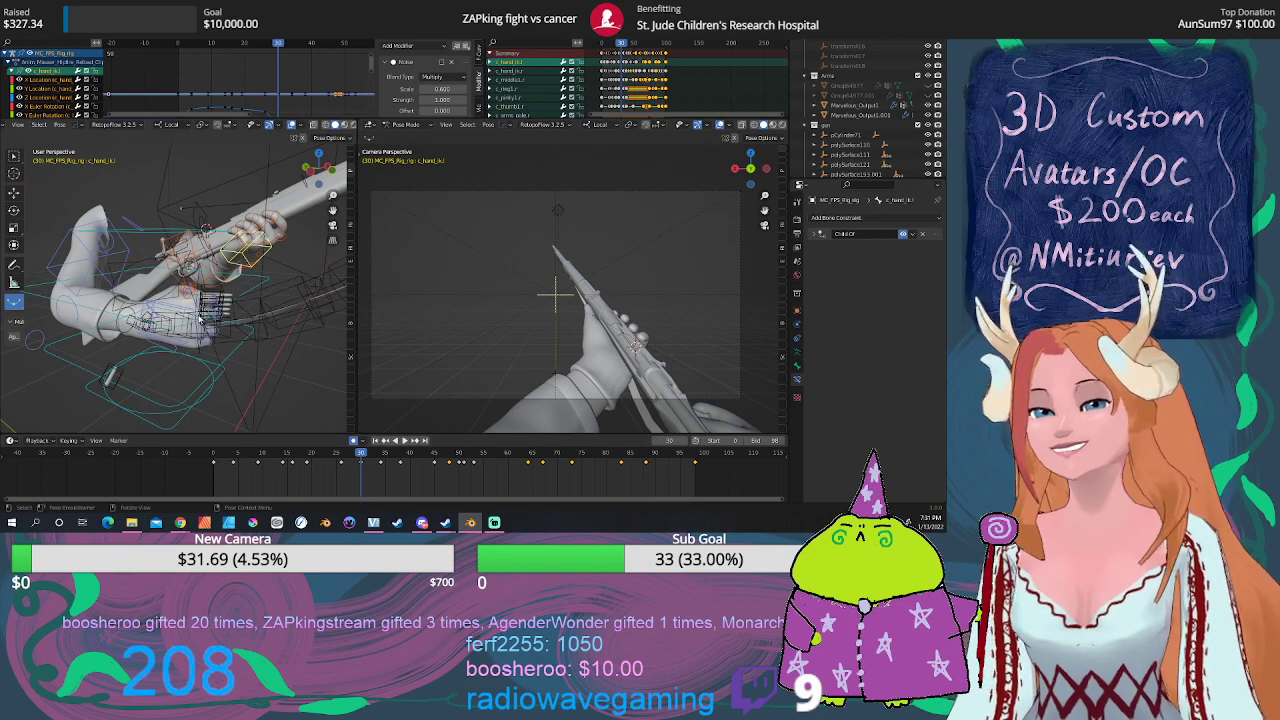
middle_drag(230, 305, 181, 320)
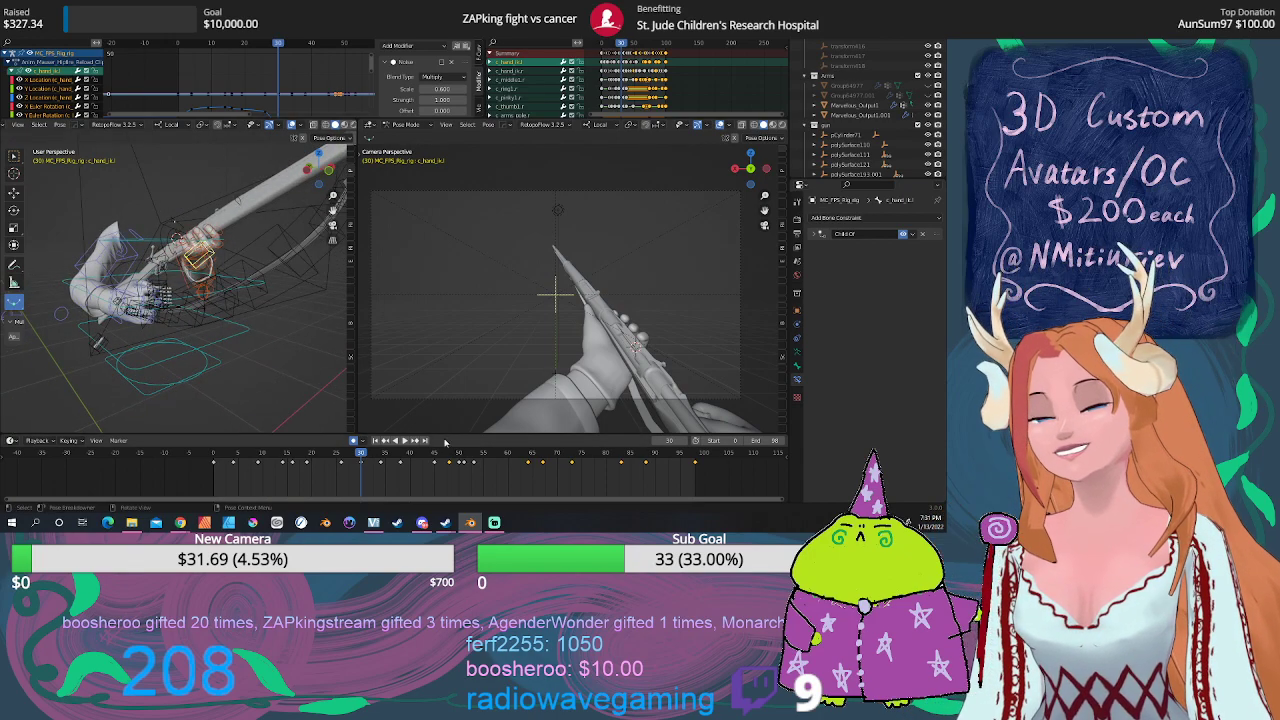
key(space)
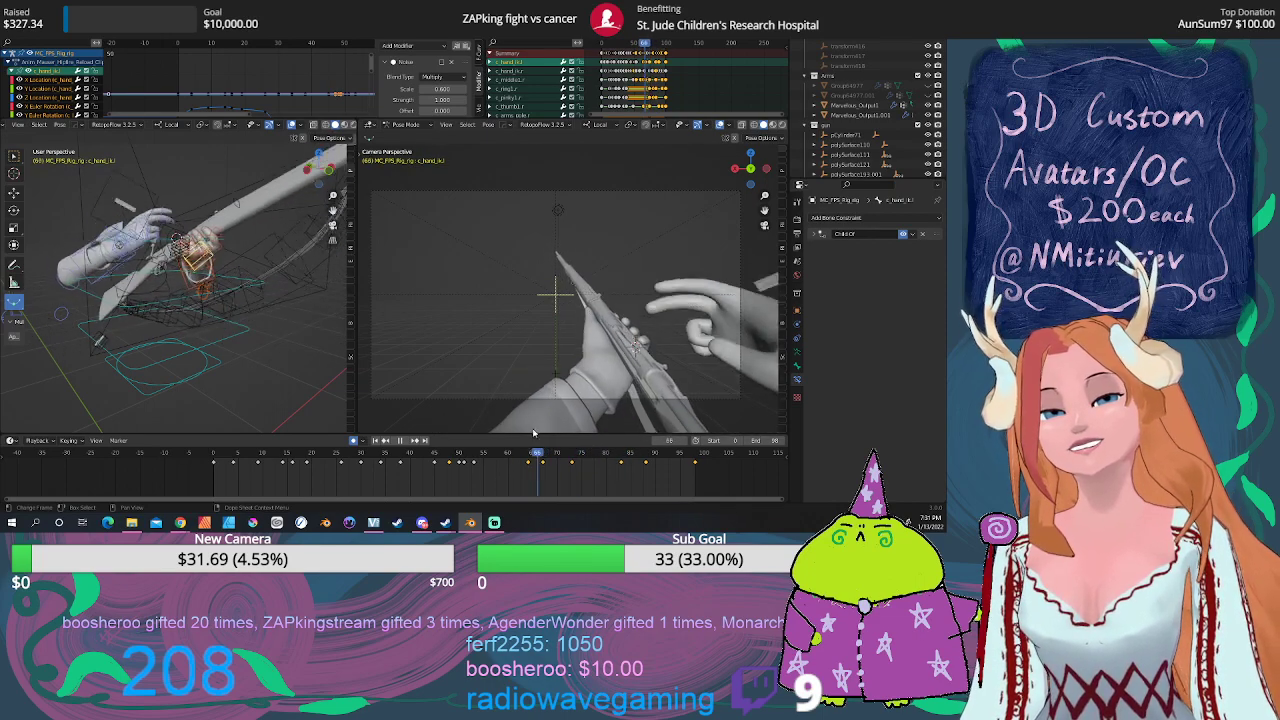
key(space)
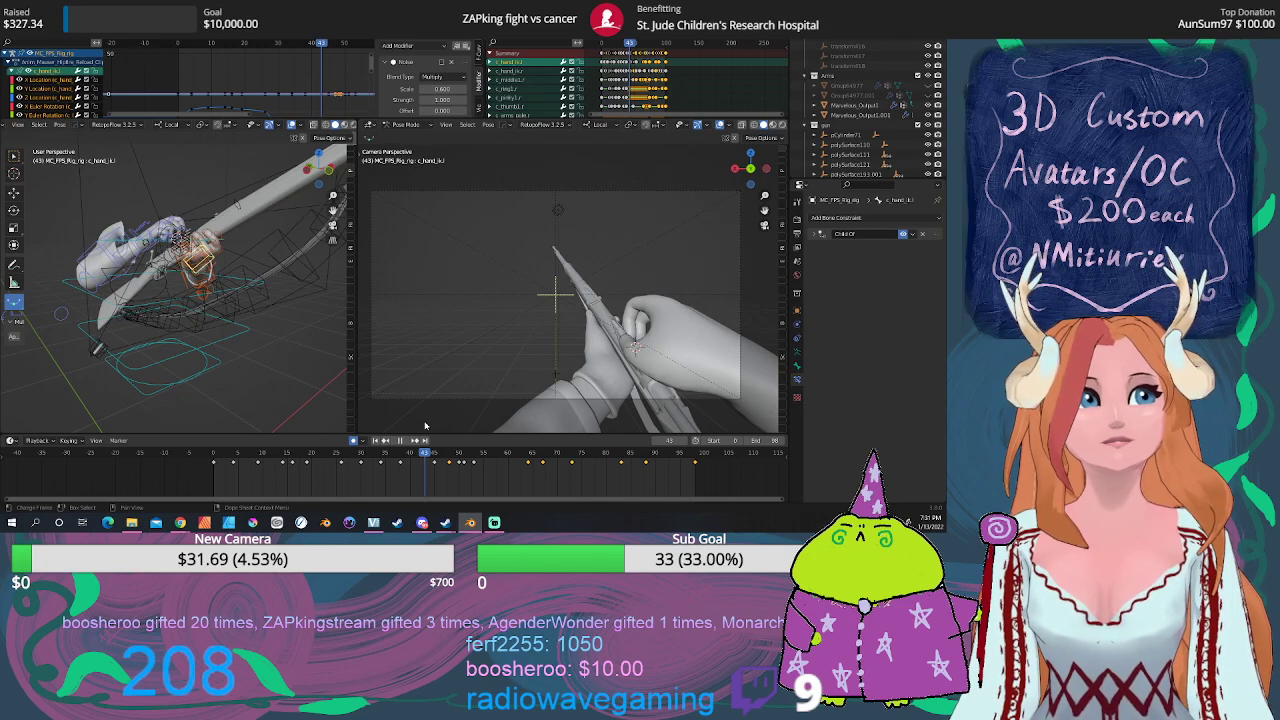
key(Right)
key(Right)
key(Right)
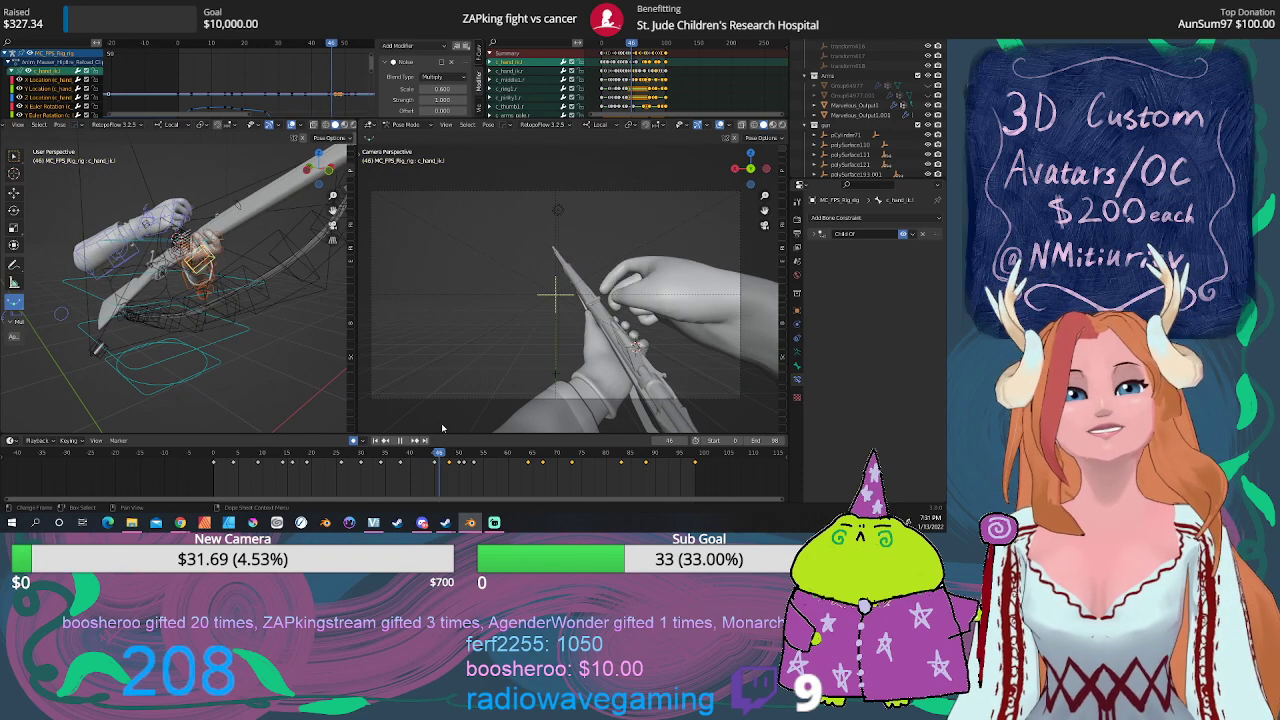
drag(443, 428, 573, 431)
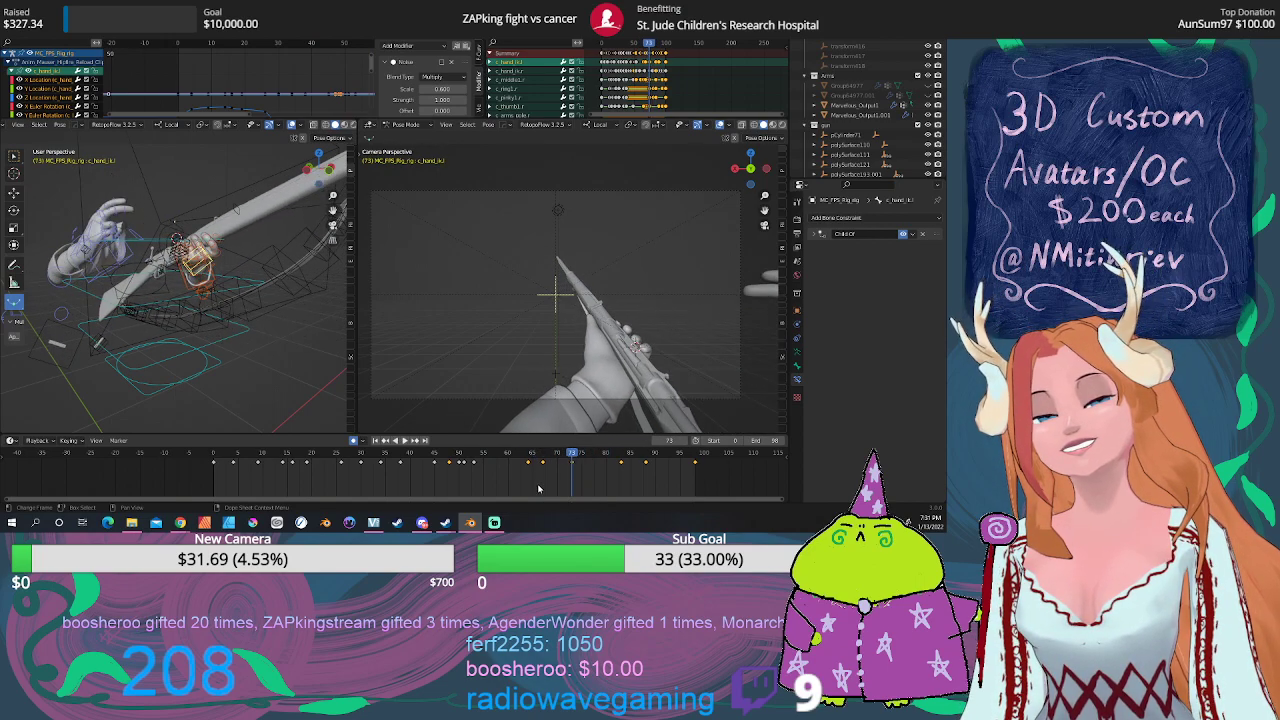
drag(548, 485, 548, 483)
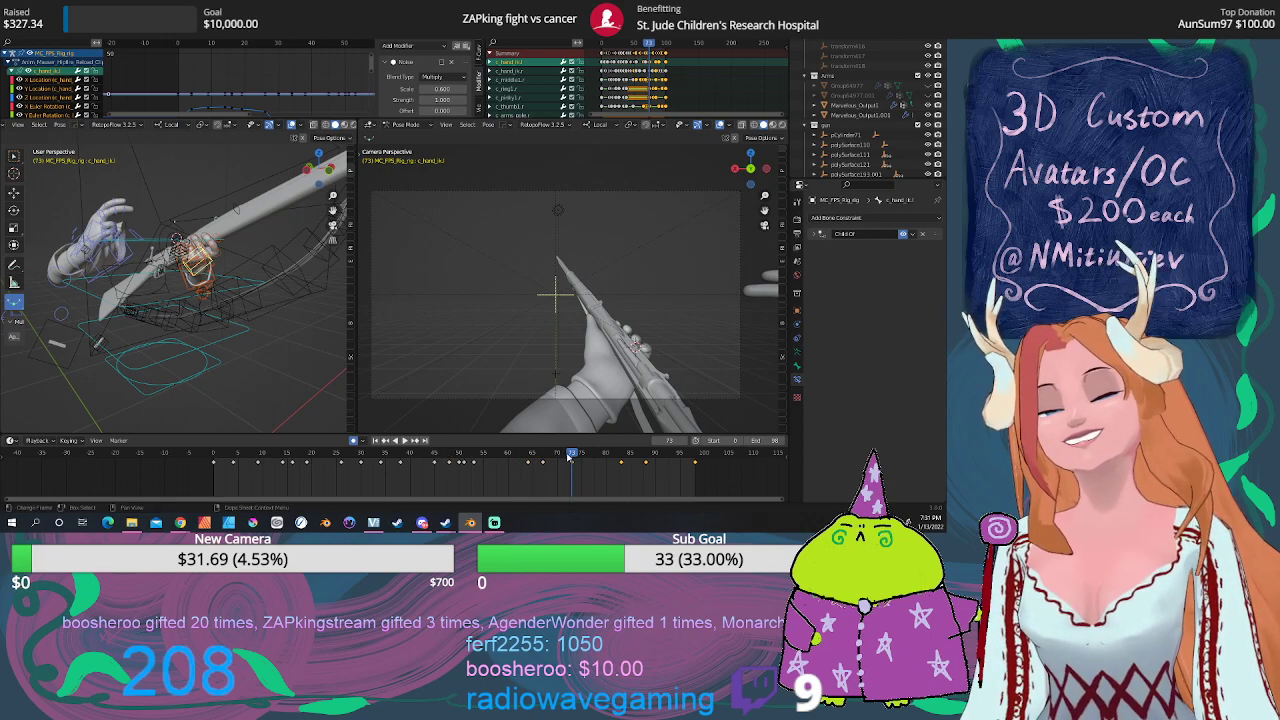
key(space)
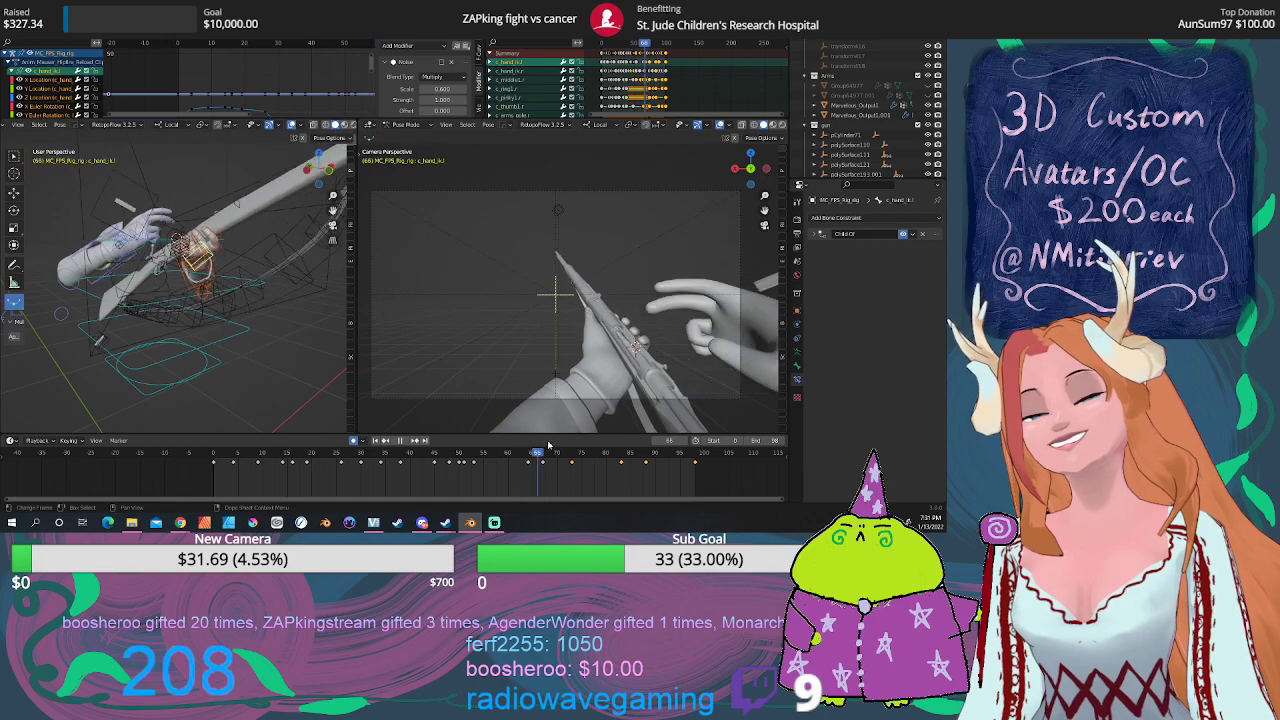
drag(571, 444, 544, 443)
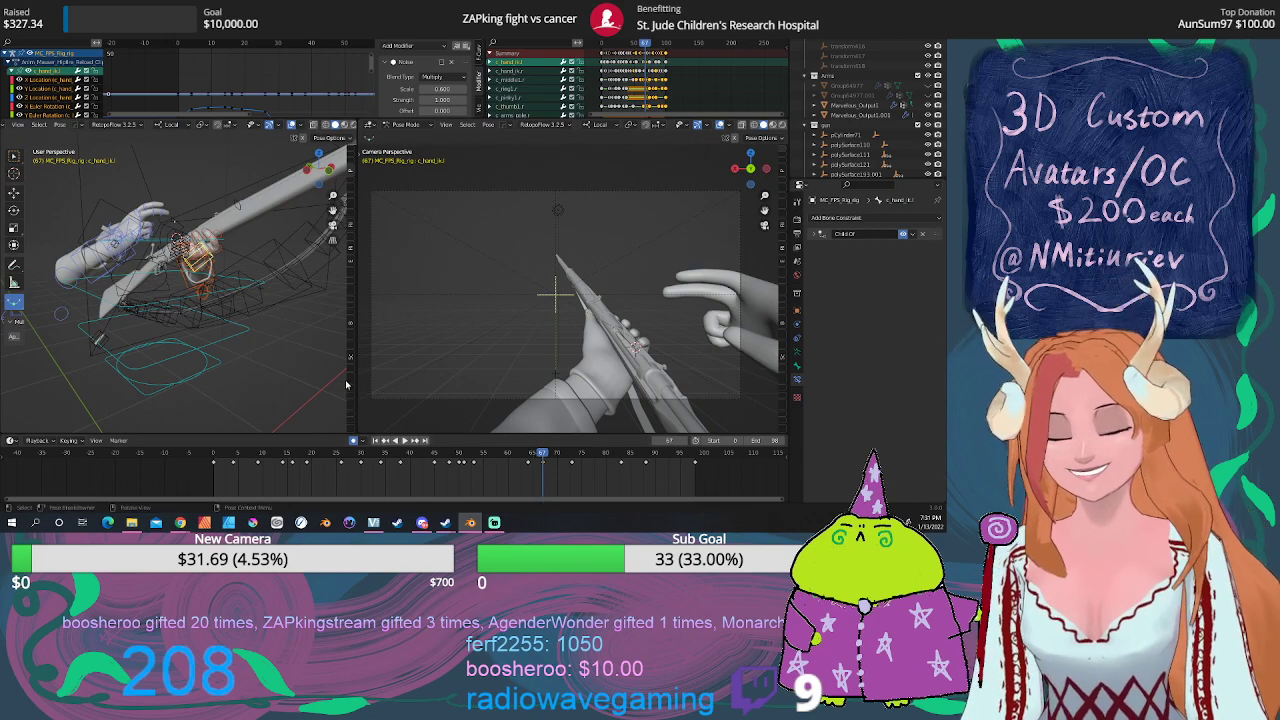
key(a)
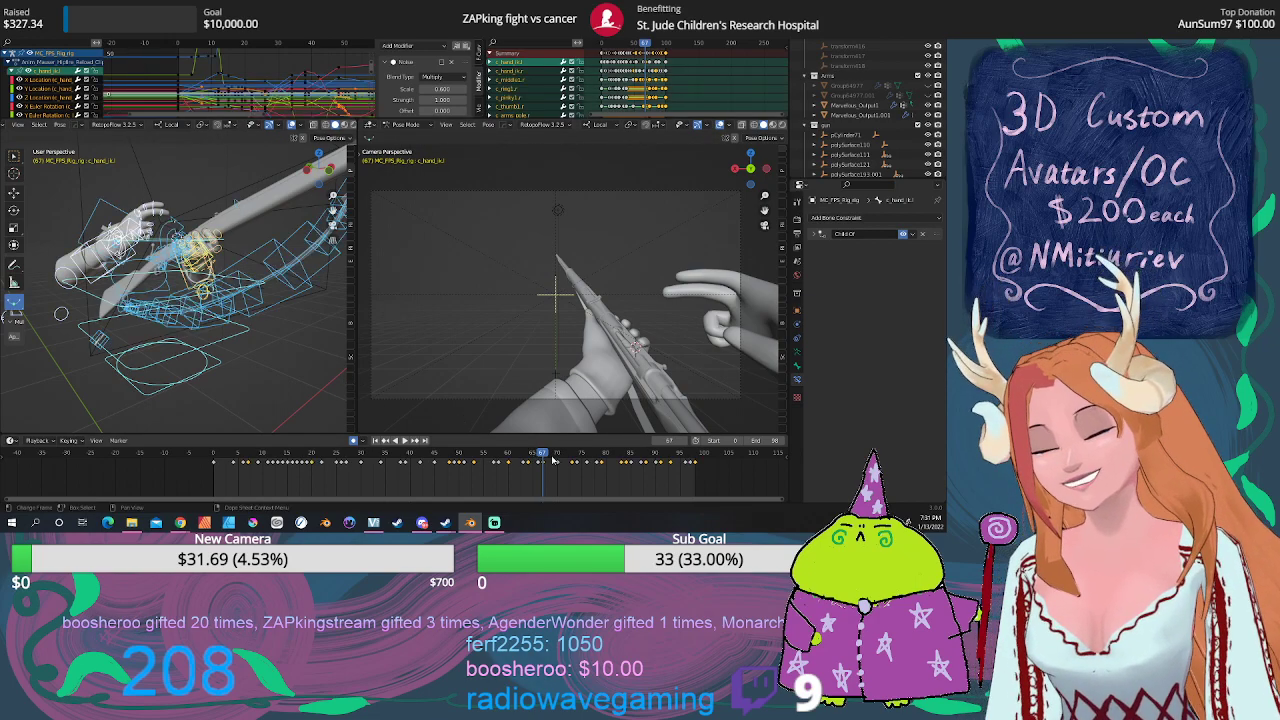
drag(545, 456, 558, 456)
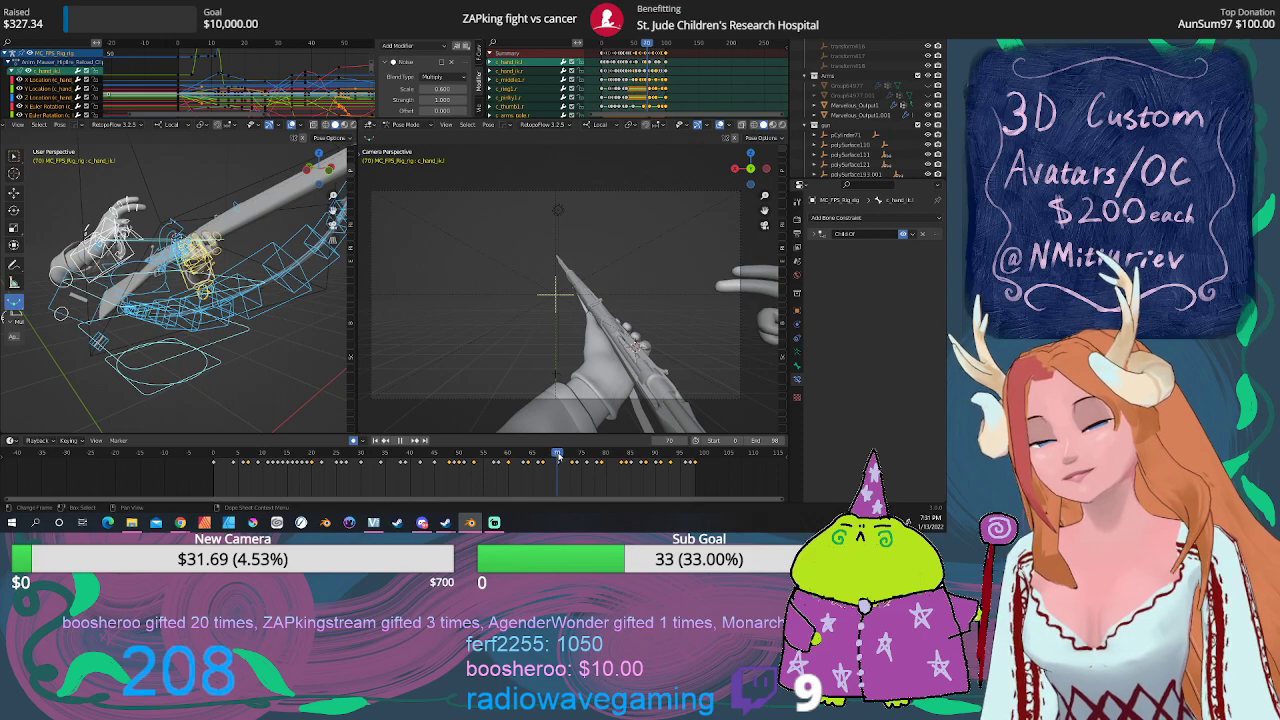
click(277, 253)
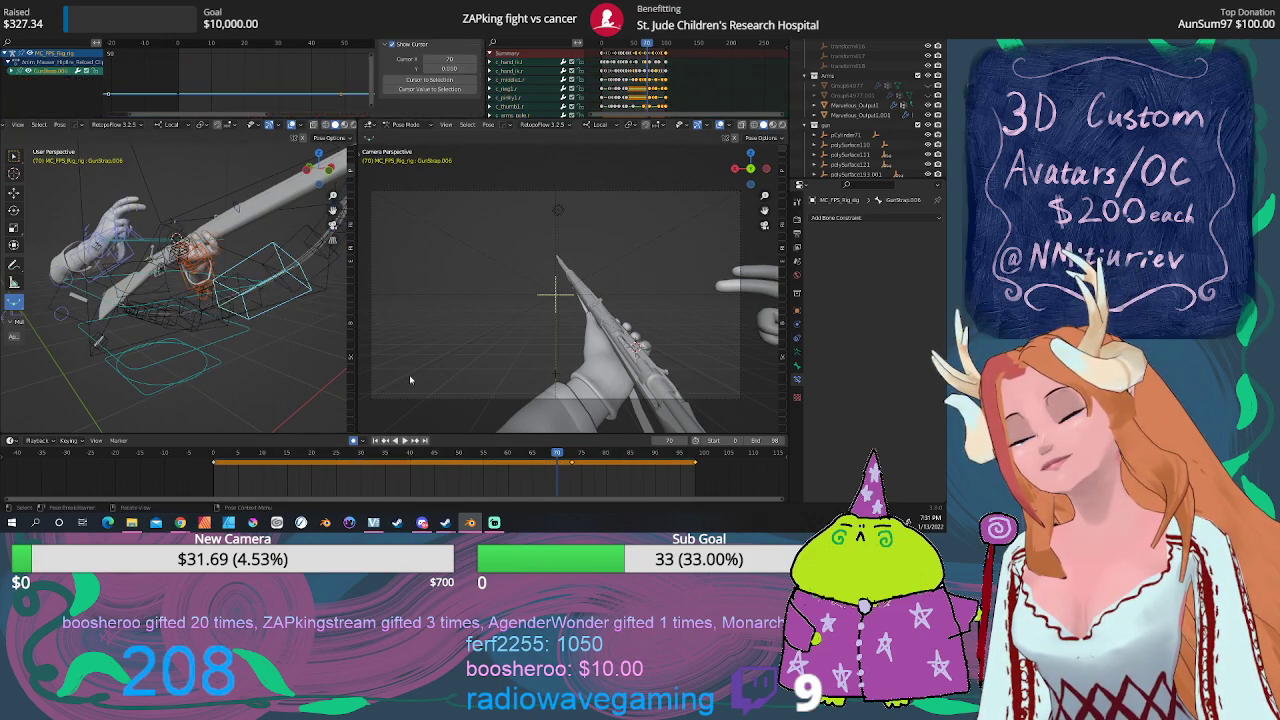
middle_drag(258, 287, 297, 290)
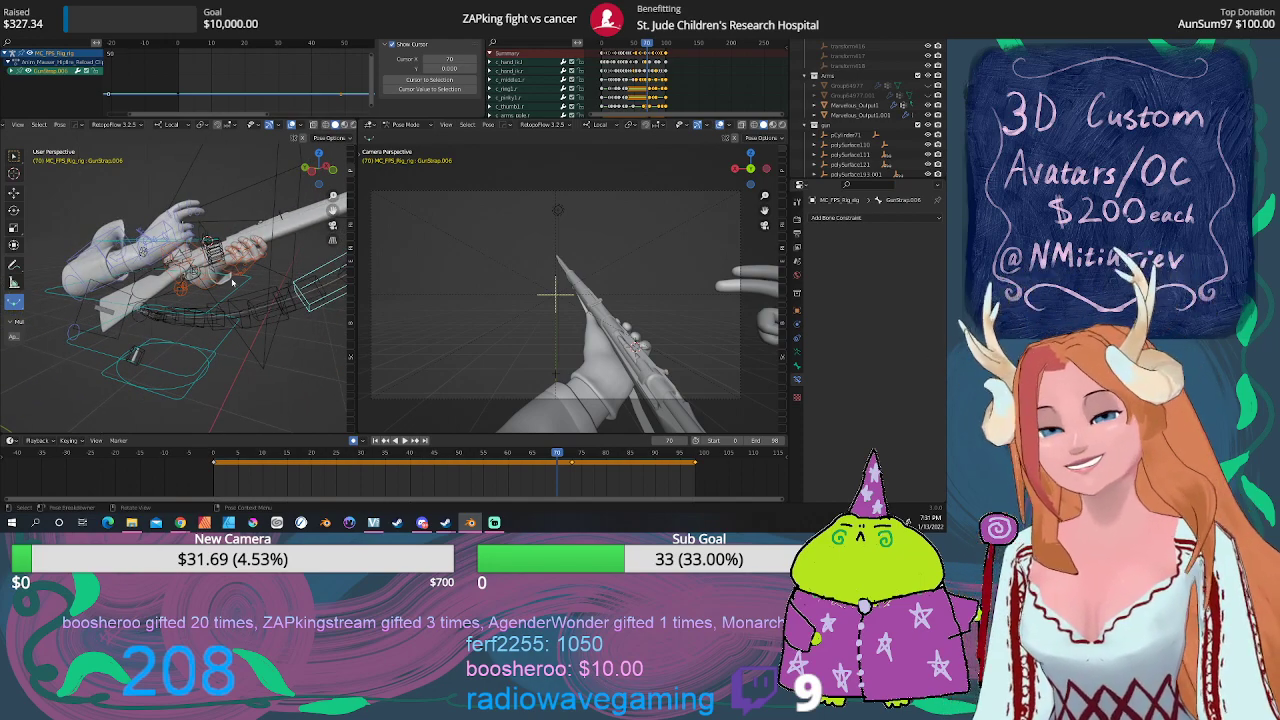
mouse_move(297, 290)
middle_down()
mouse_move(160, 275)
mouse_move(174, 281)
middle_up()
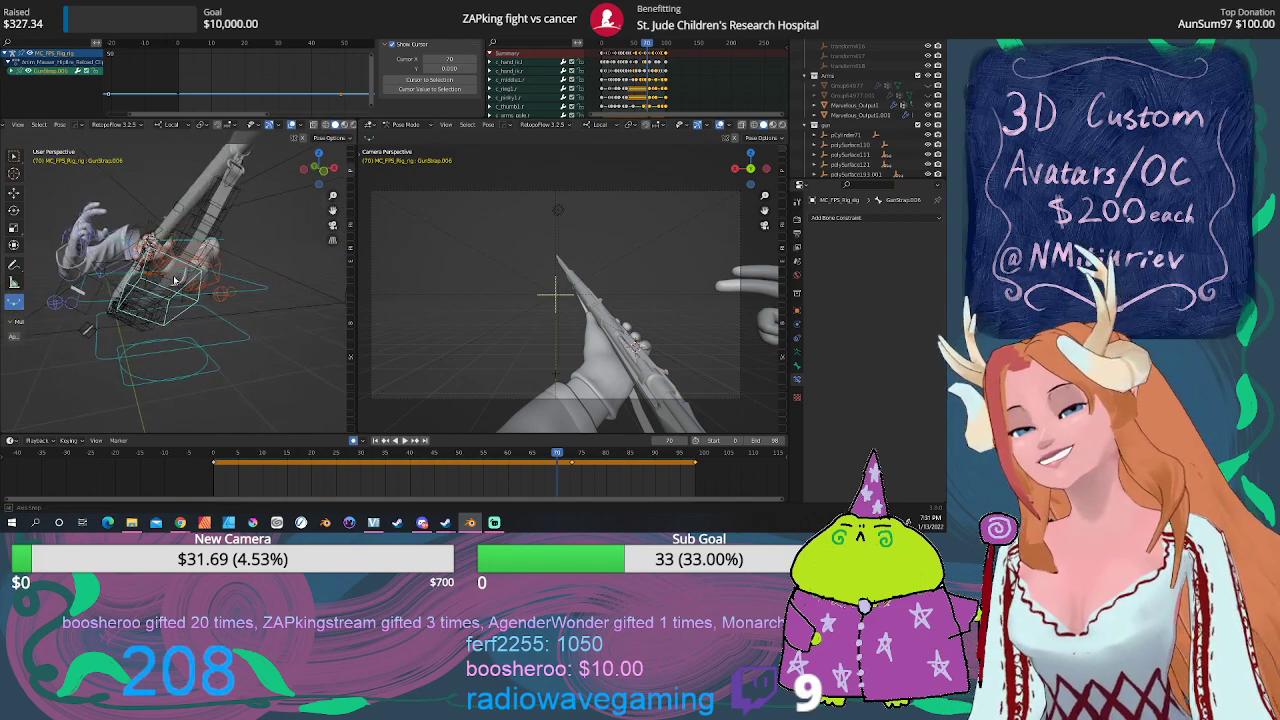
click(239, 207)
middle_drag(340, 372, 250, 314)
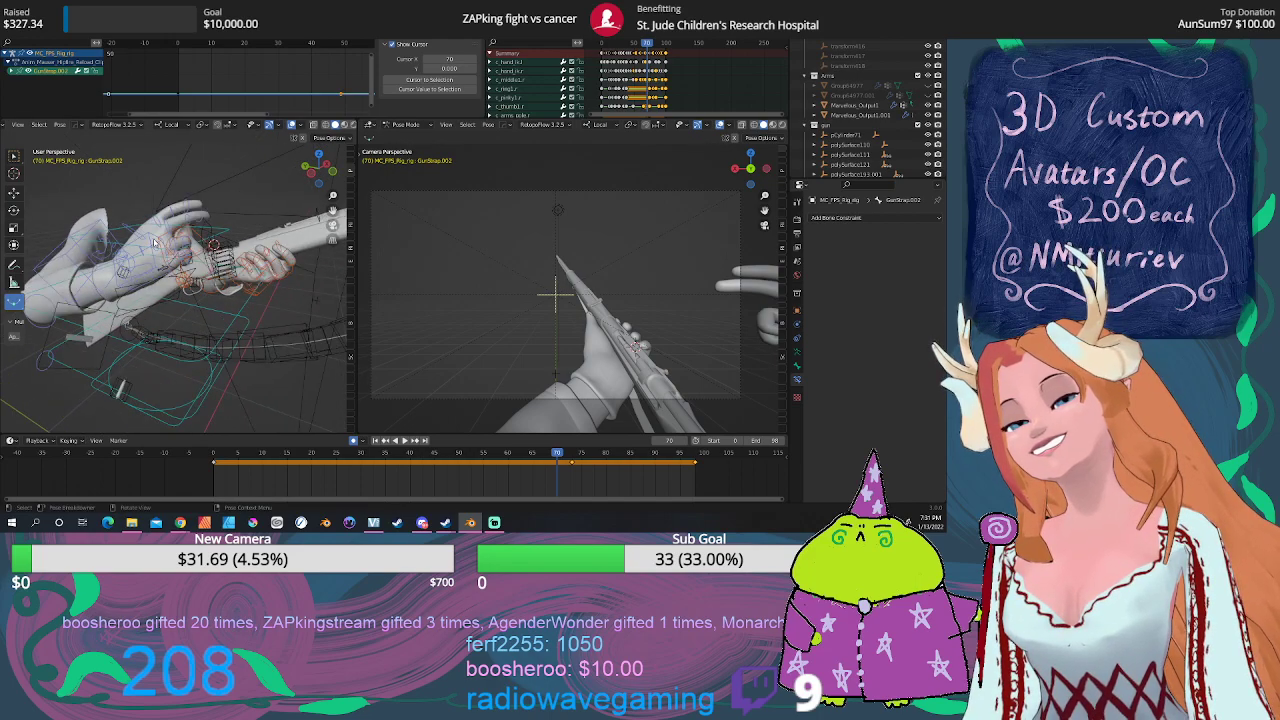
click(150, 241)
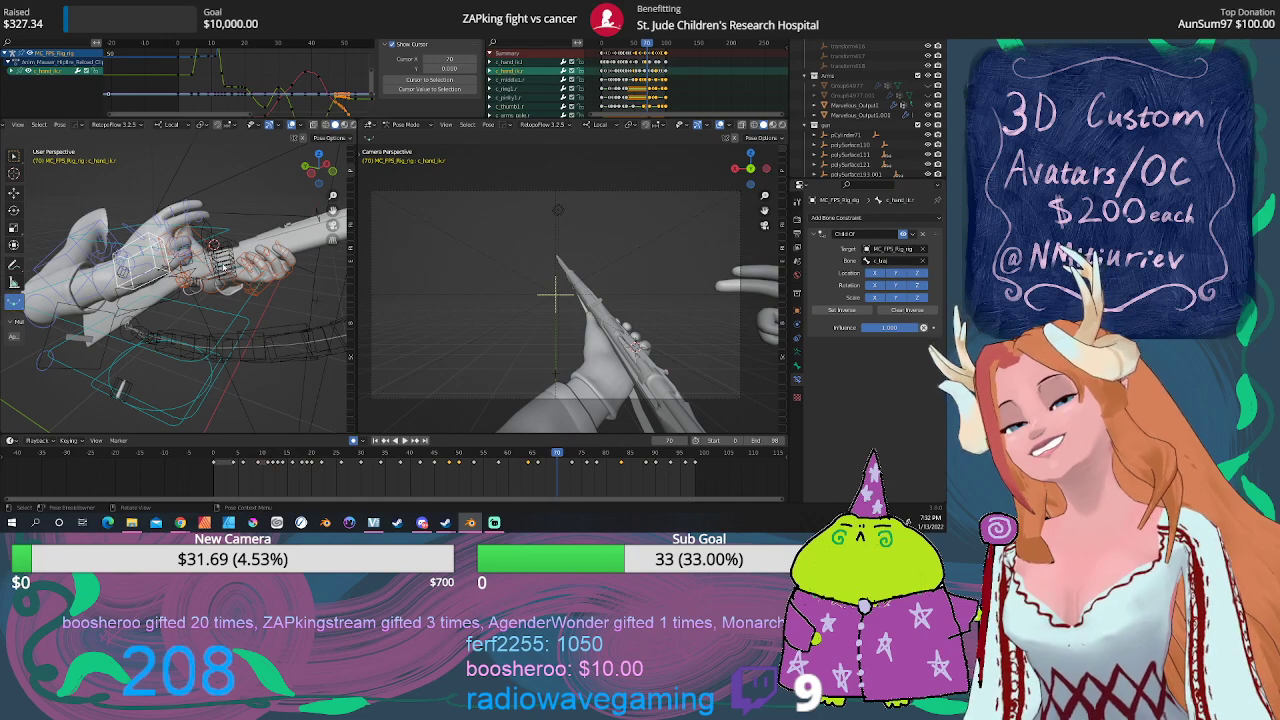
click(265, 296)
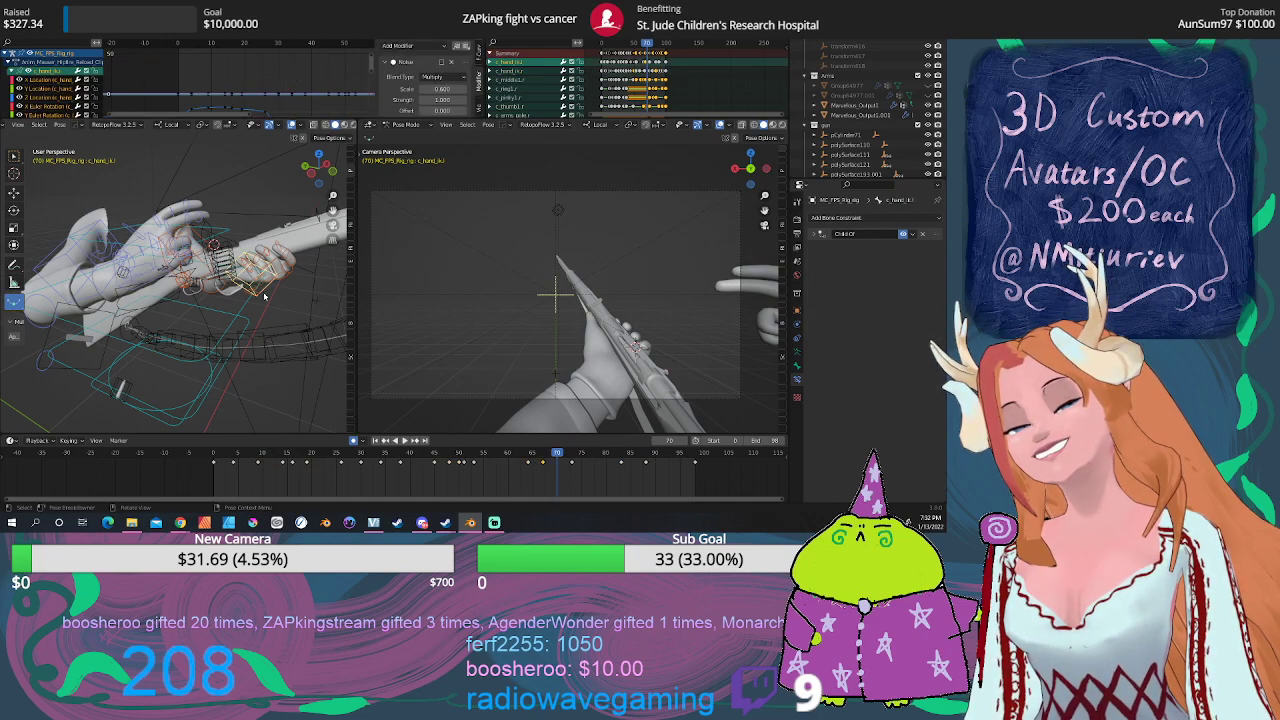
click(153, 241)
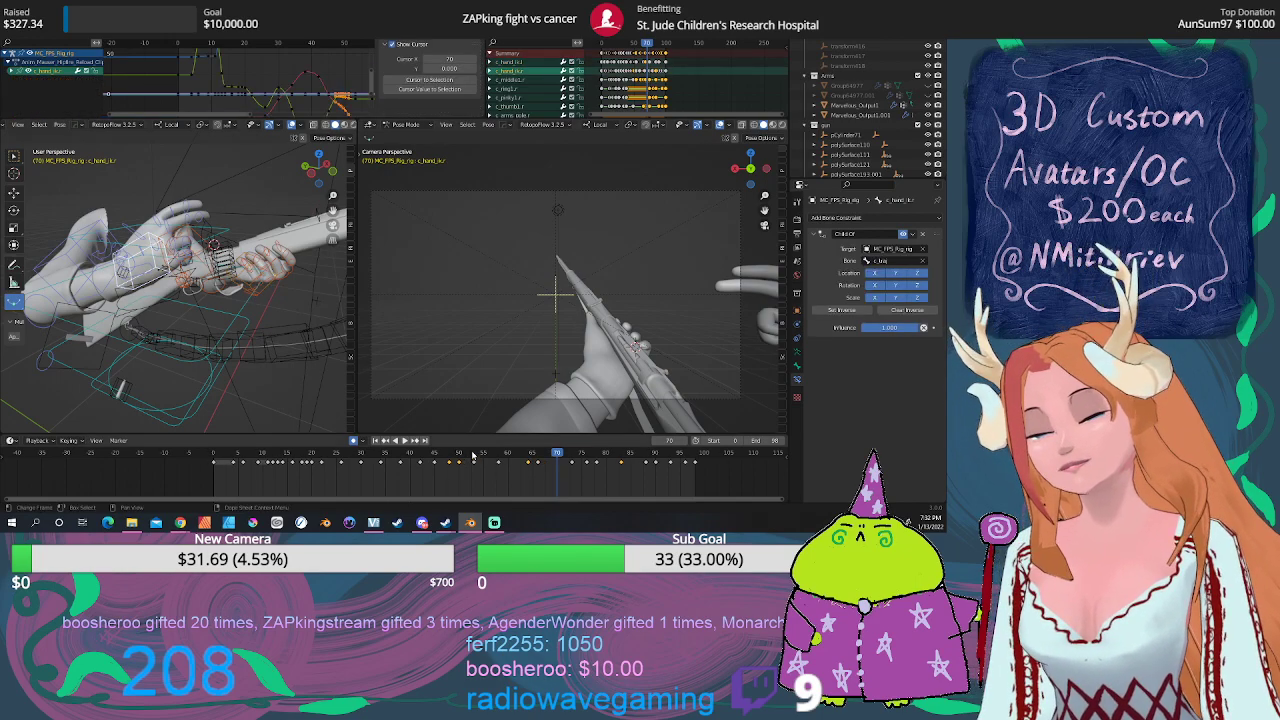
click(264, 296)
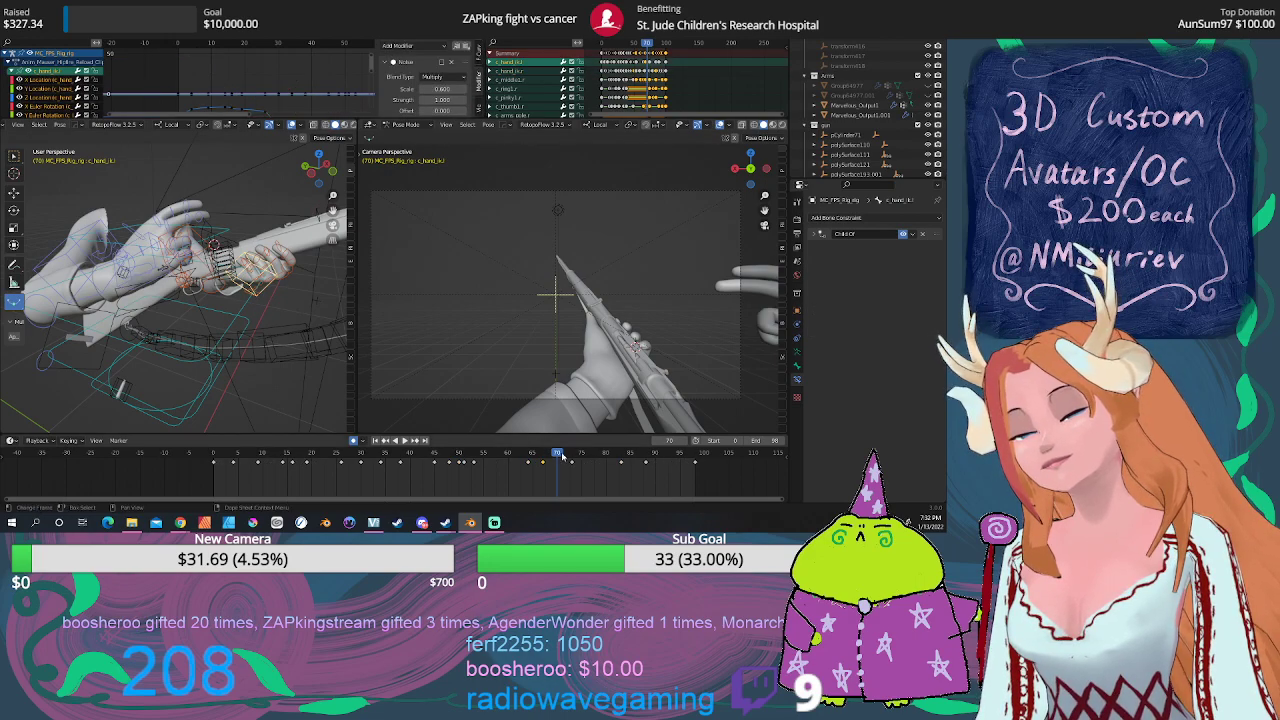
mouse_move(562, 455)
mouse_down()
mouse_move(573, 457)
mouse_move(547, 441)
mouse_move(597, 438)
mouse_move(574, 433)
mouse_up()
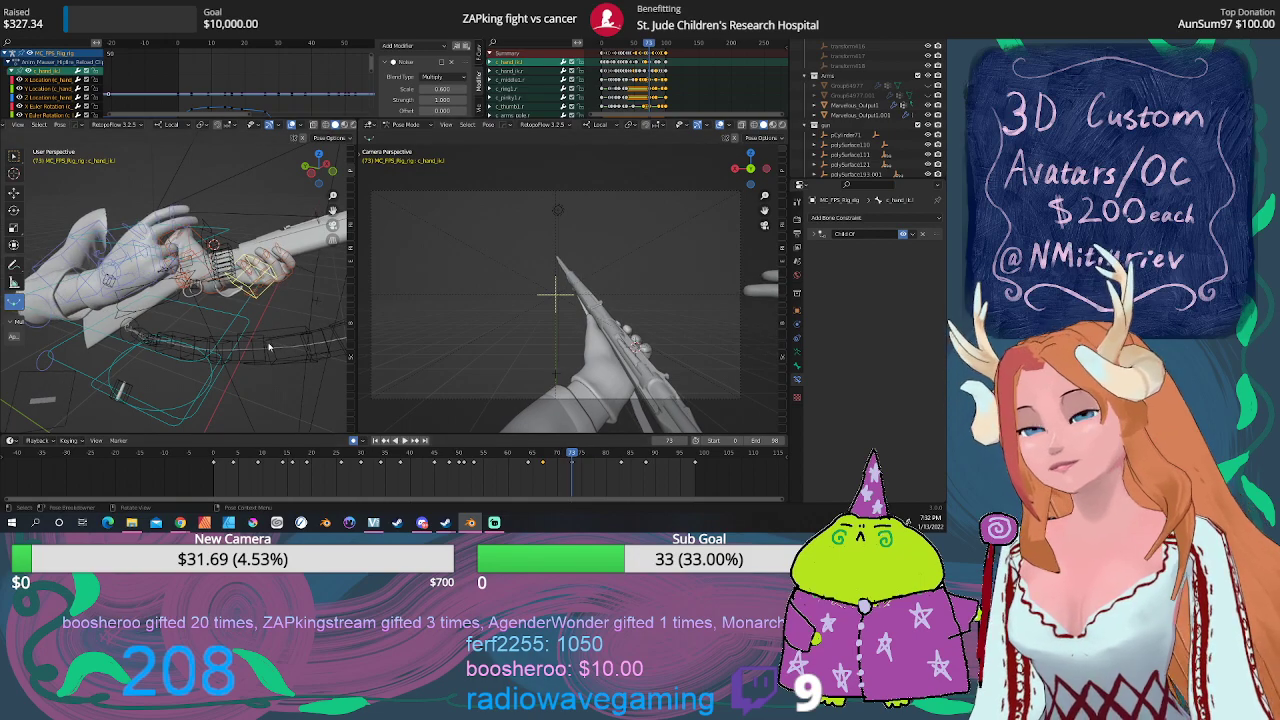
click(307, 345)
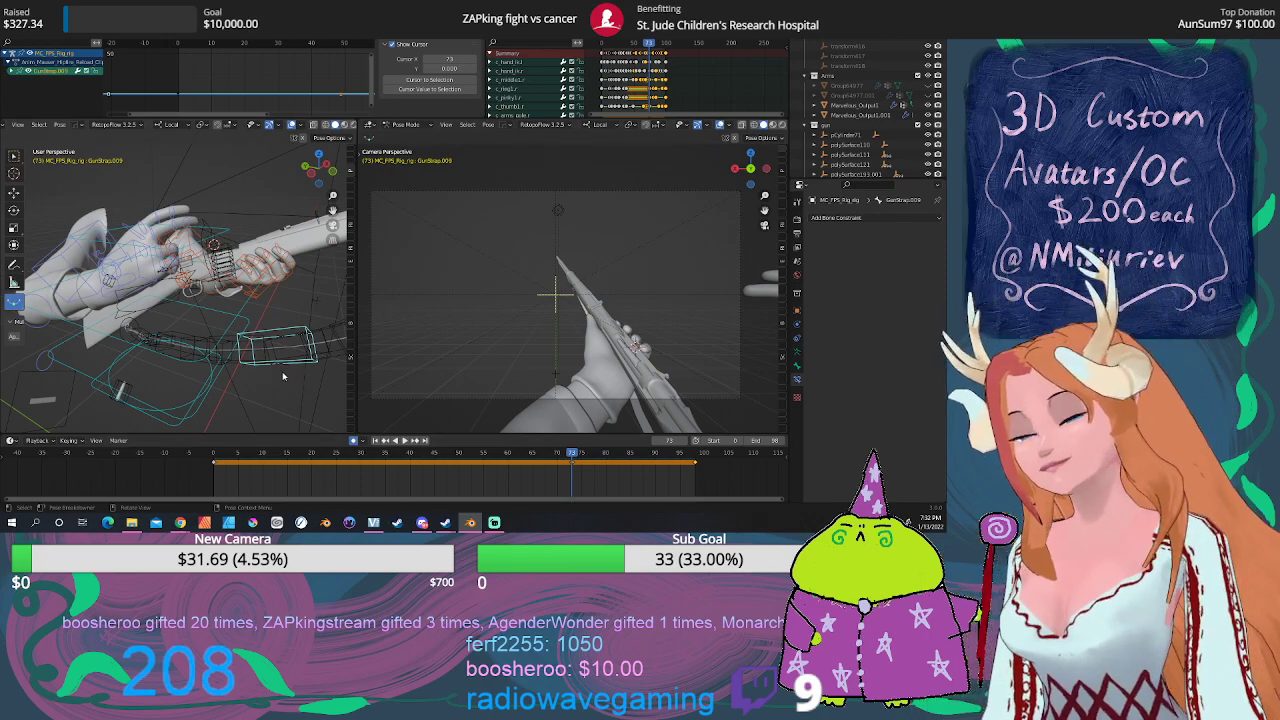
key(space)
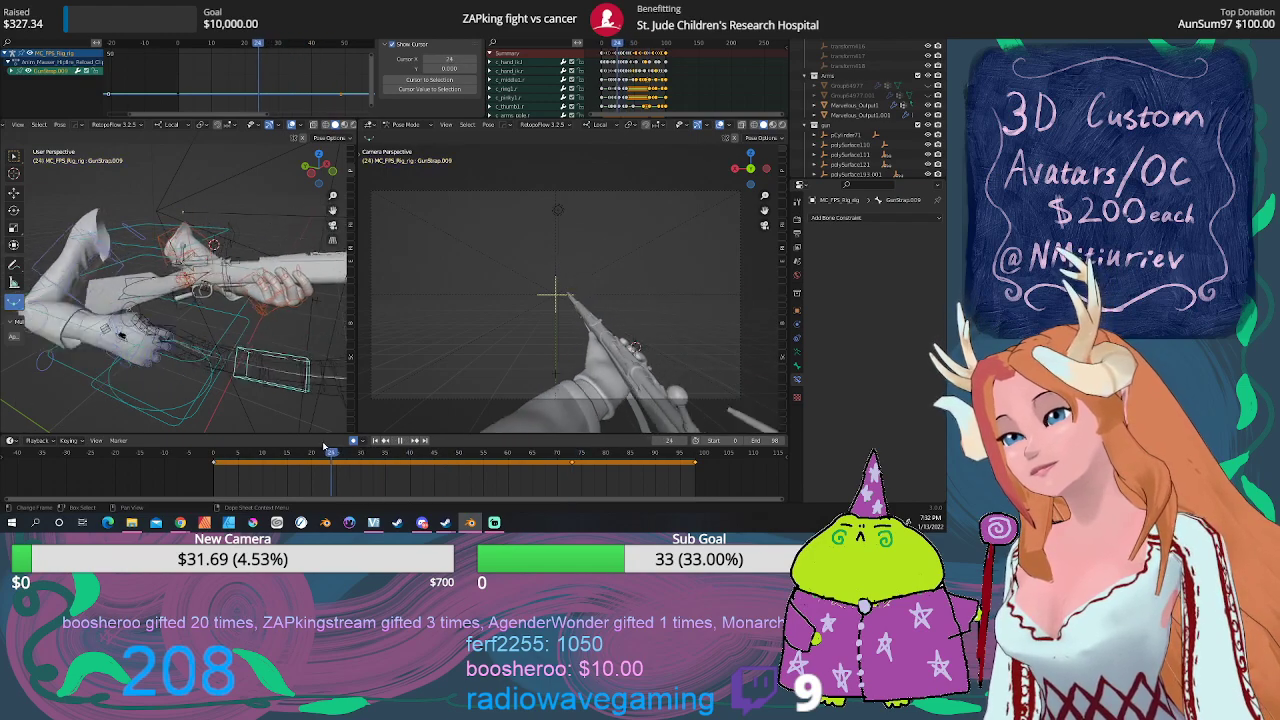
drag(229, 441, 345, 445)
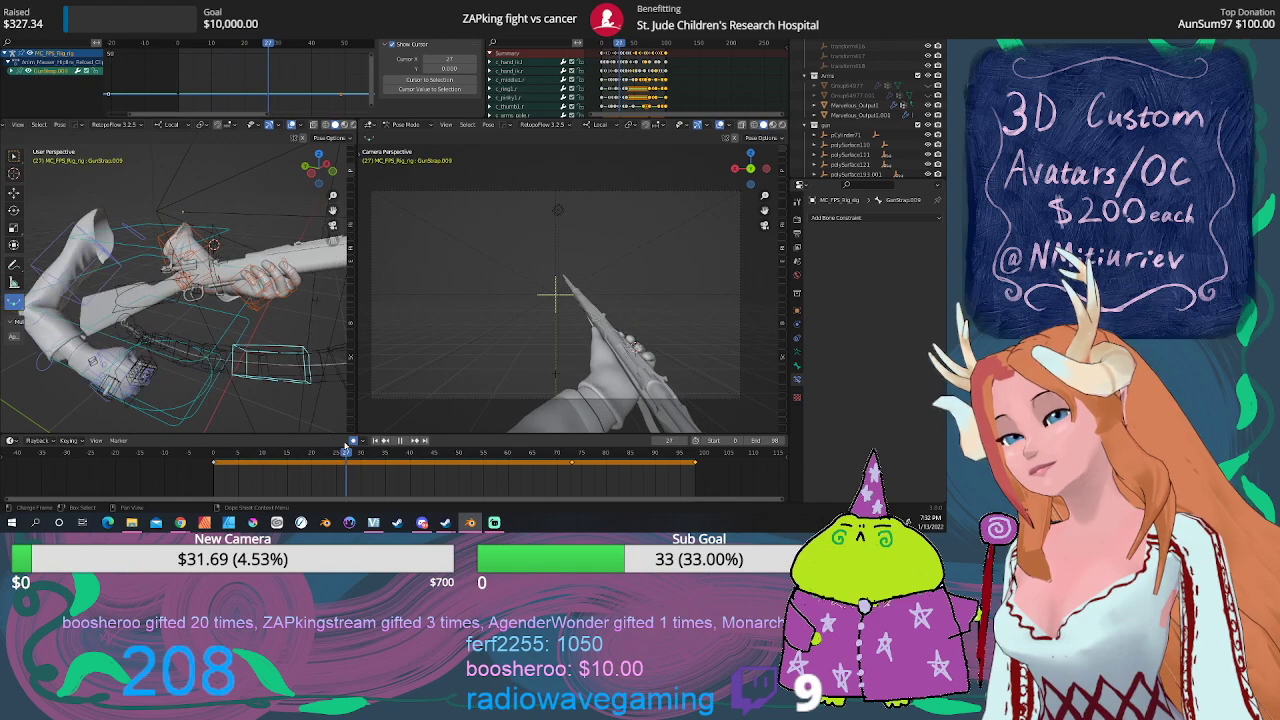
drag(345, 445, 342, 445)
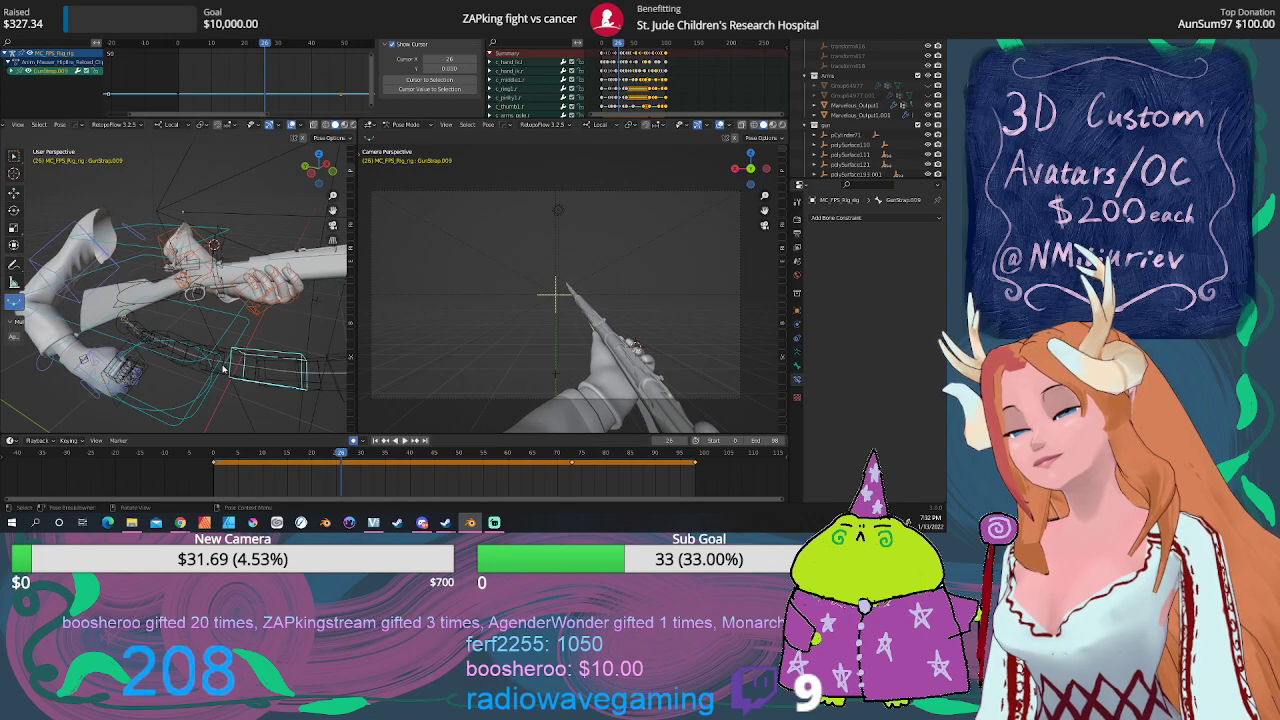
click(265, 316)
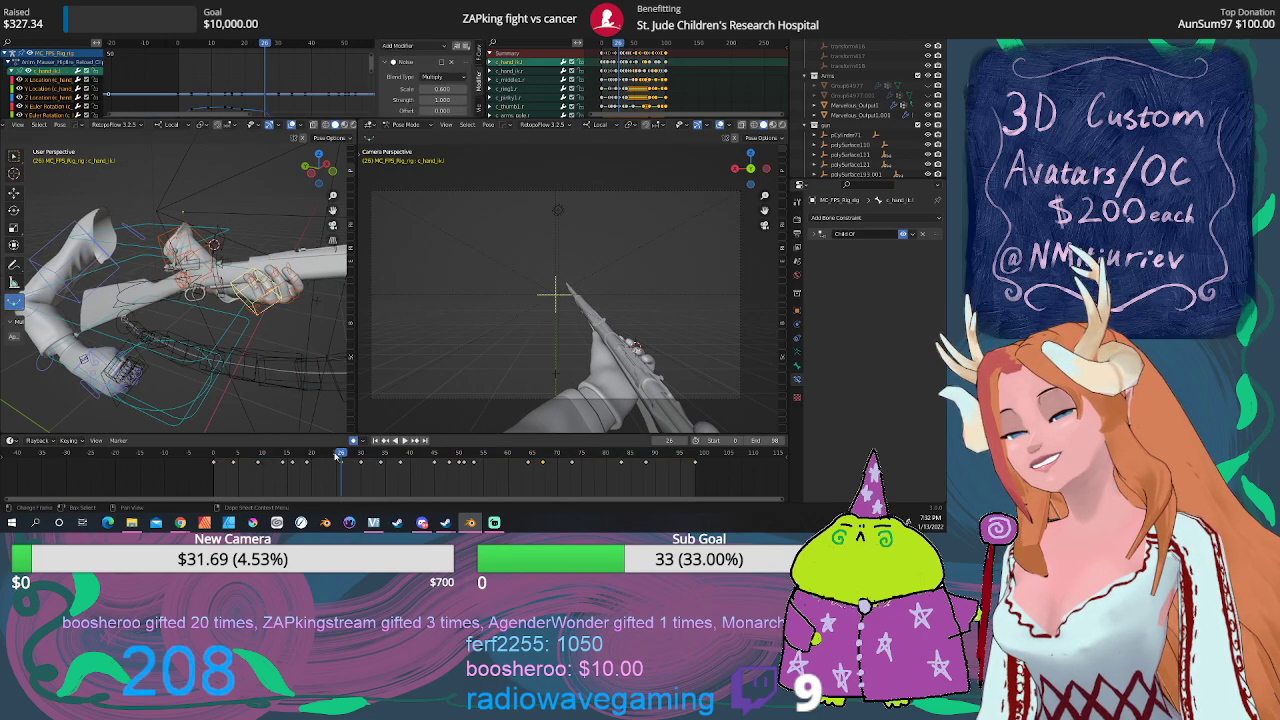
drag(344, 456, 400, 457)
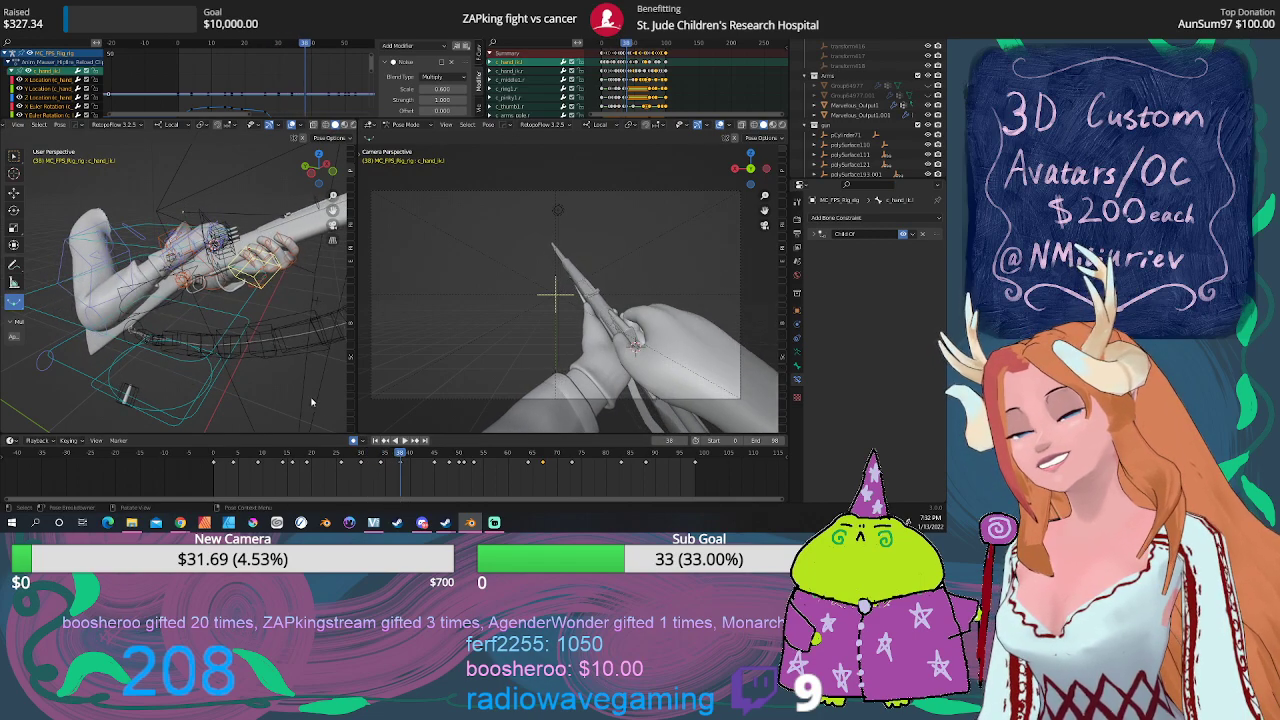
Step: Keyframe location, rotation, scale and custom properties on all rig bones, then select GunStrap.008
key(a)
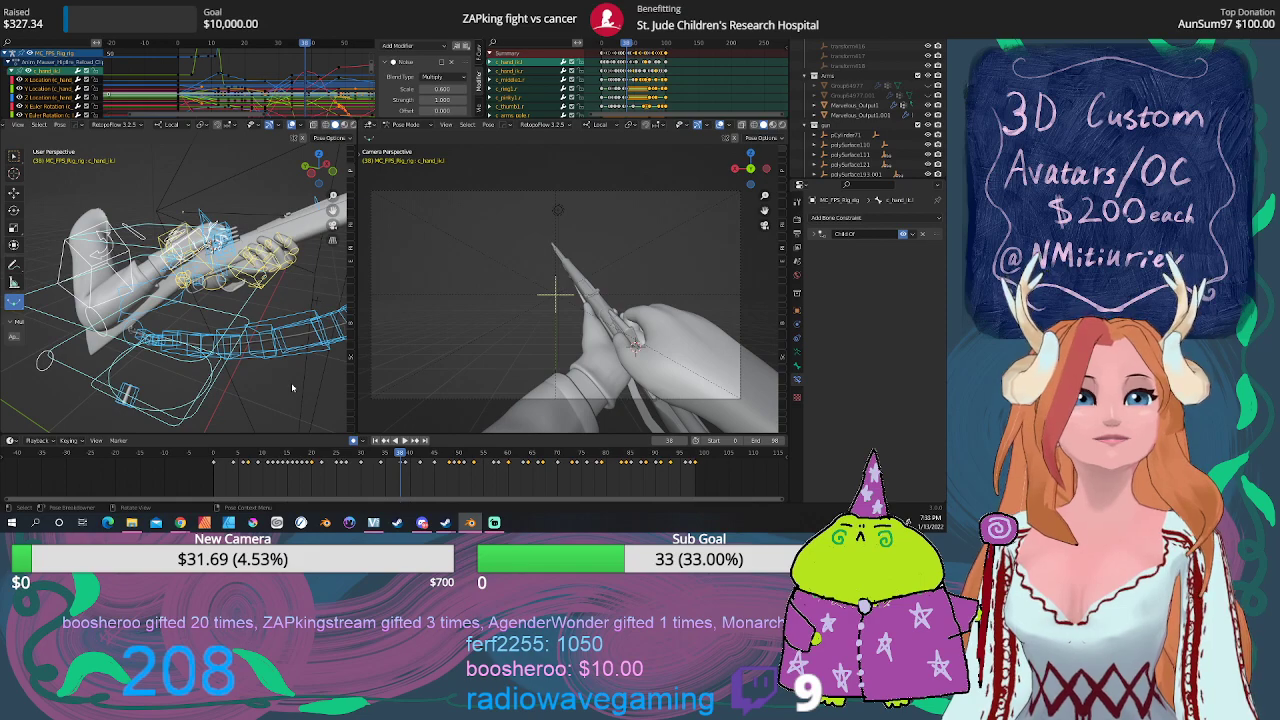
key(i)
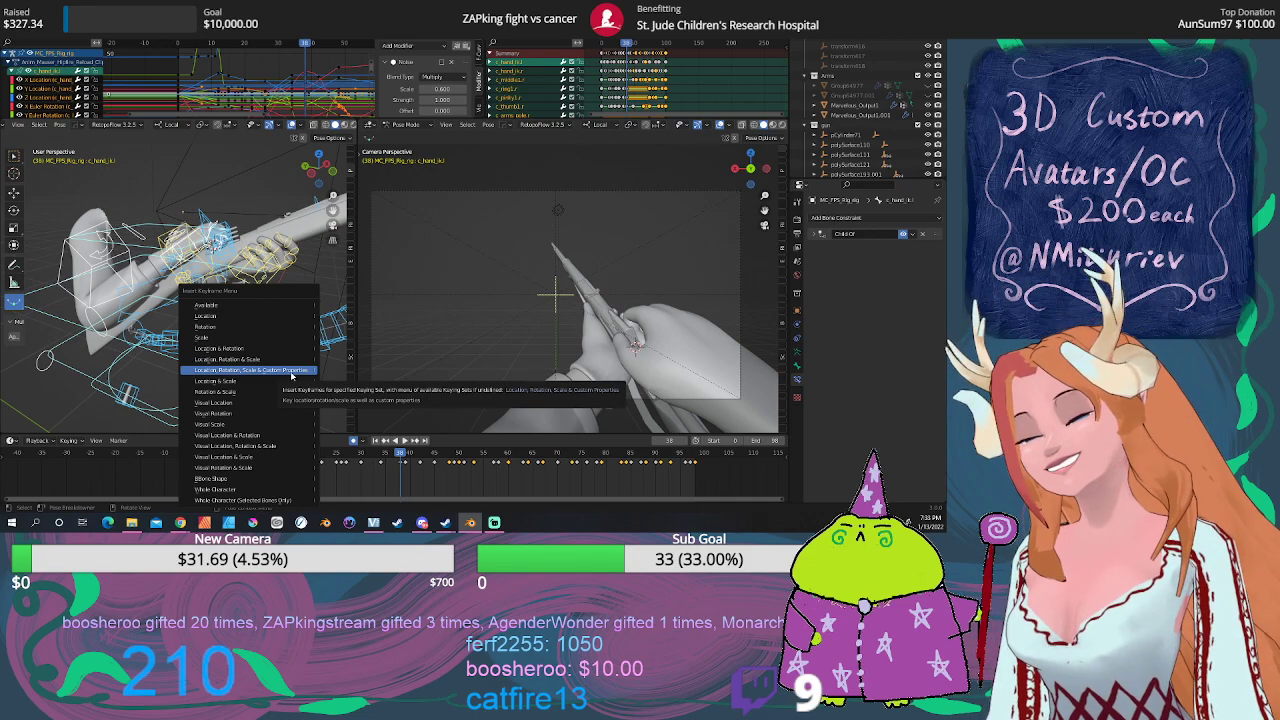
click(291, 372)
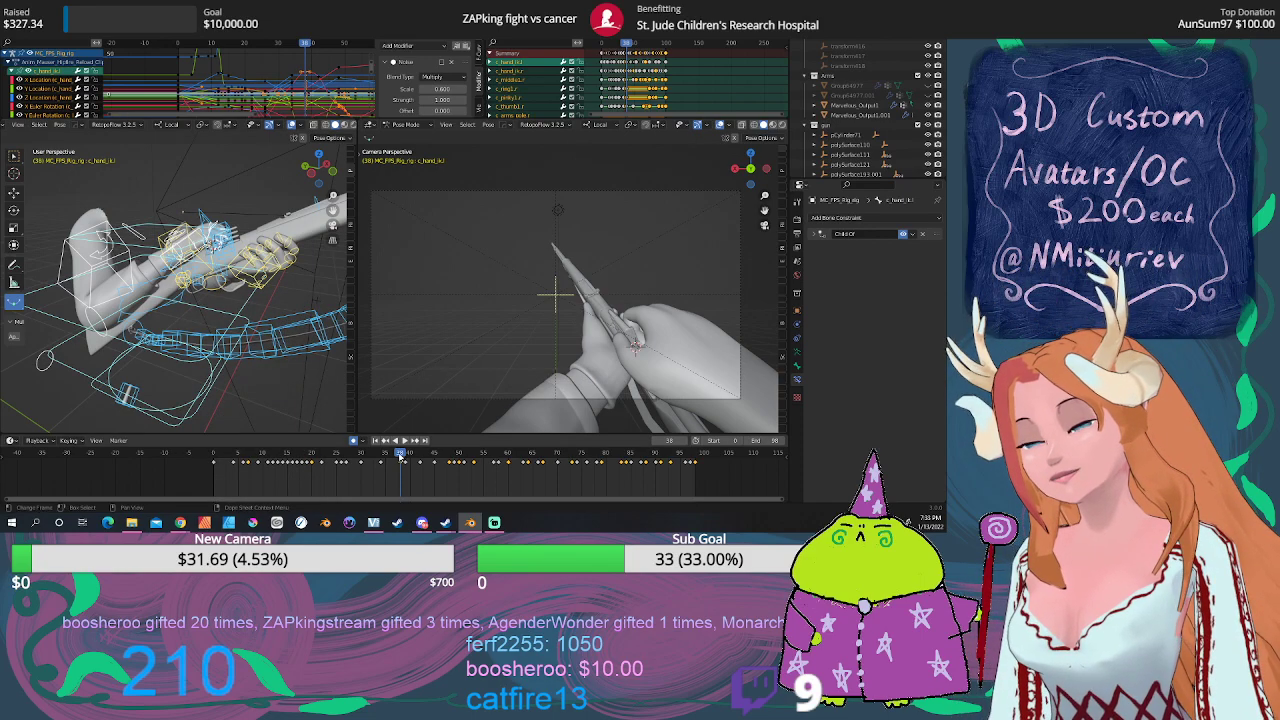
click(321, 325)
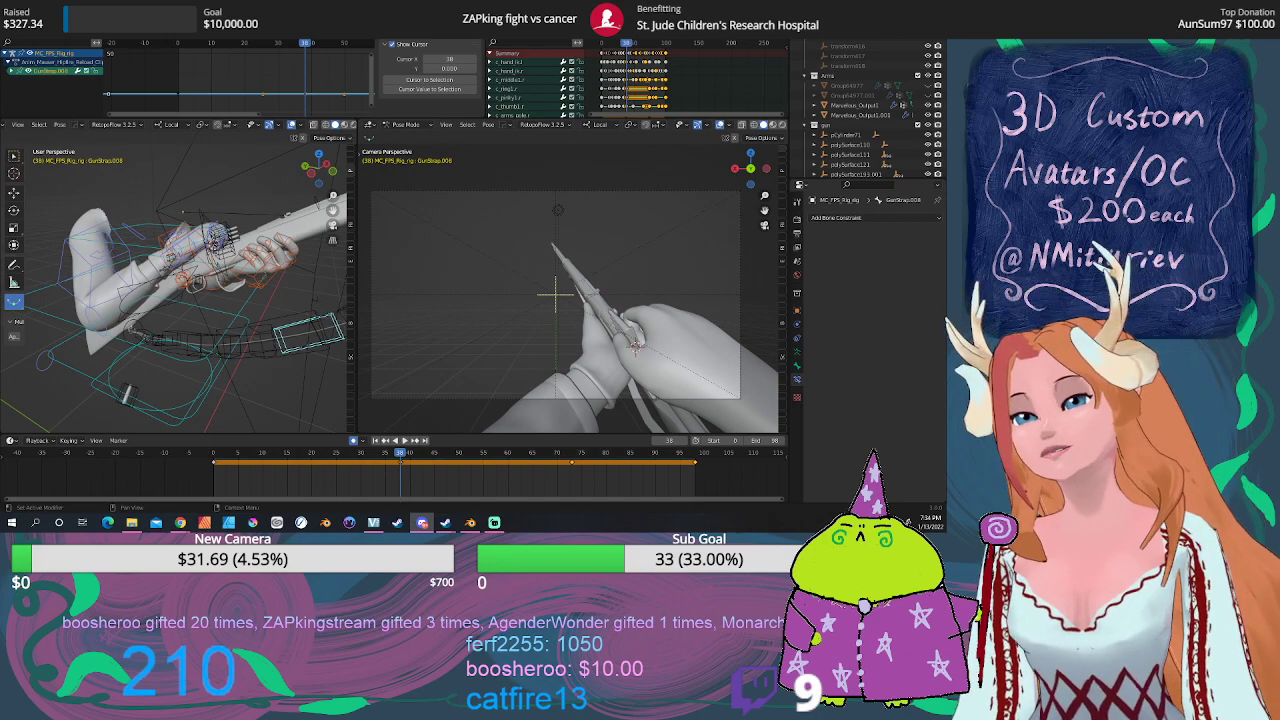
scroll(224, 266, up, 3)
scroll(224, 266, up, 3)
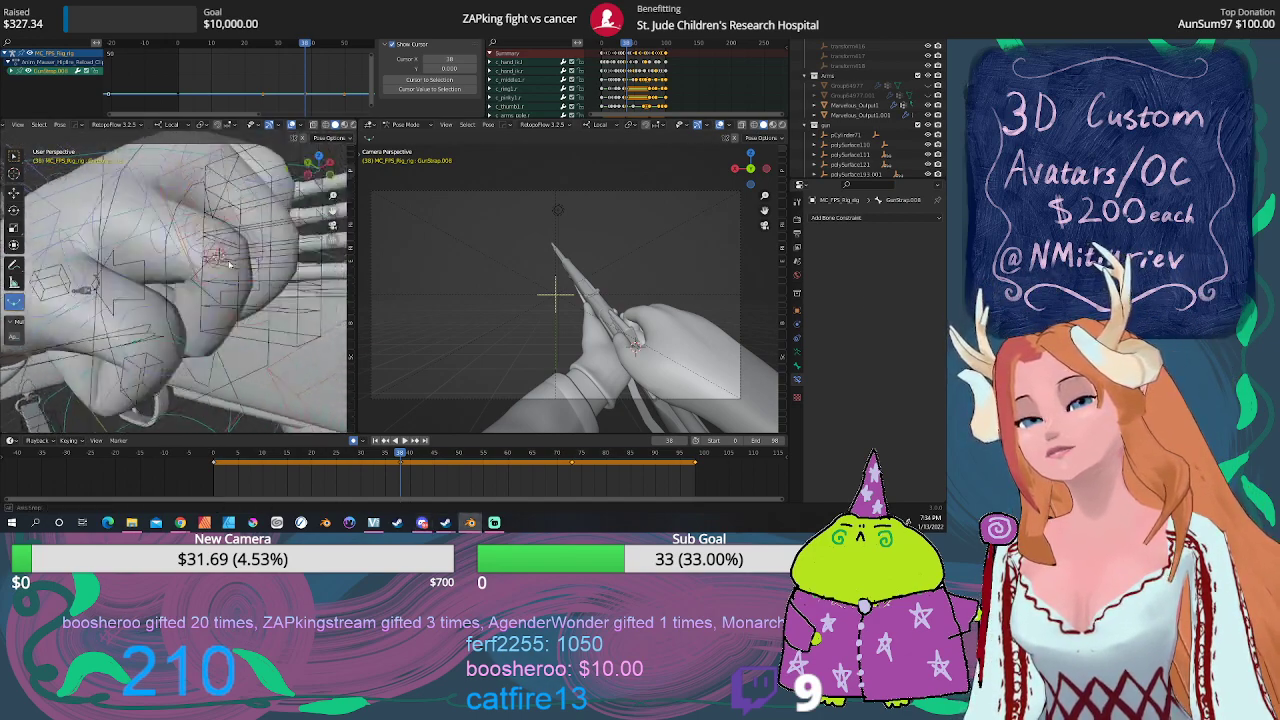
middle_drag(224, 266, 228, 265)
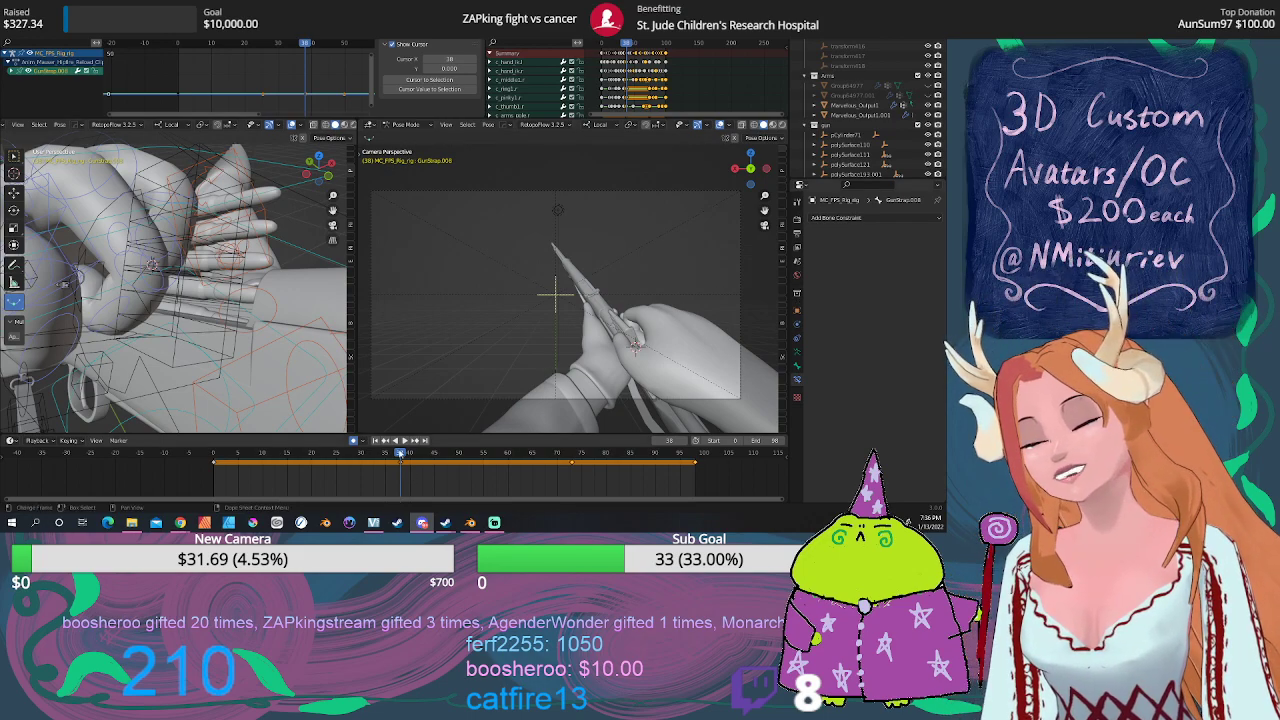
Step: Stop playback at frame 38 and orbit around the arm rig
key(space)
click(365, 455)
drag(366, 453, 398, 452)
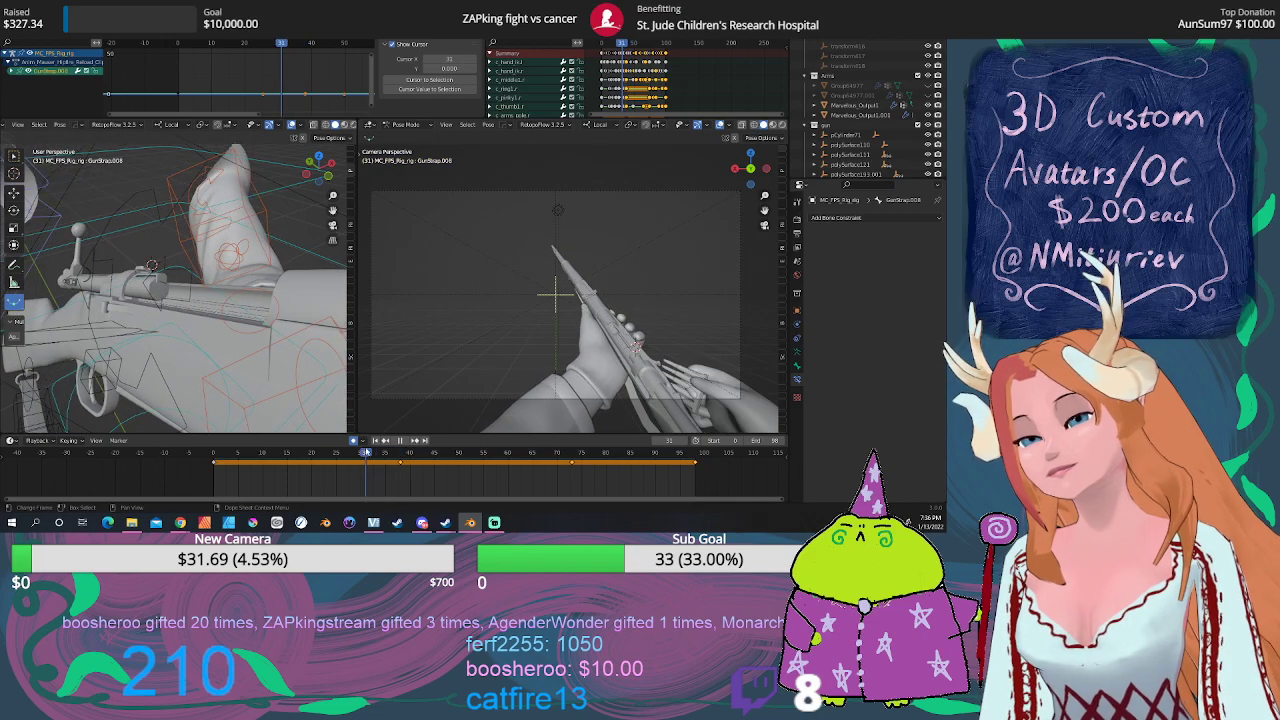
key(space)
scroll(202, 302, down, 3)
middle_drag(202, 302, 240, 300)
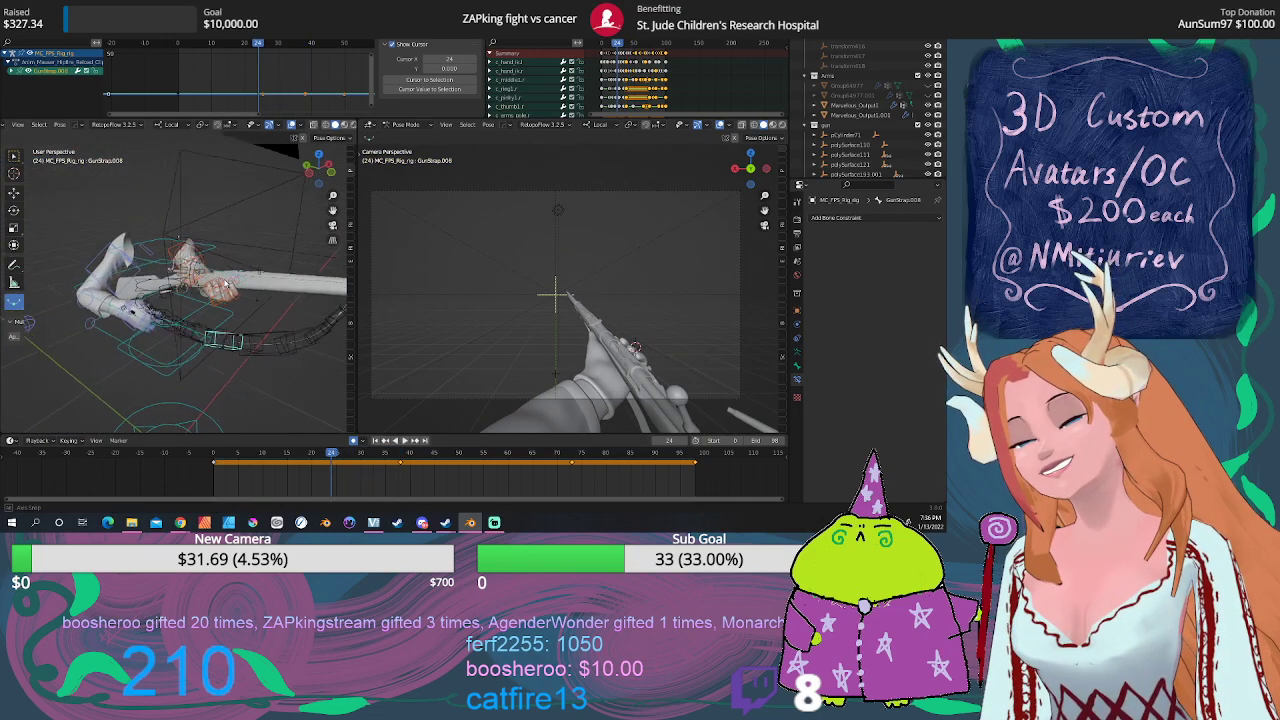
Step: Scrub from frame 20 to 39 and orbit in close on the hands and rifle
click(313, 455)
drag(313, 455, 398, 458)
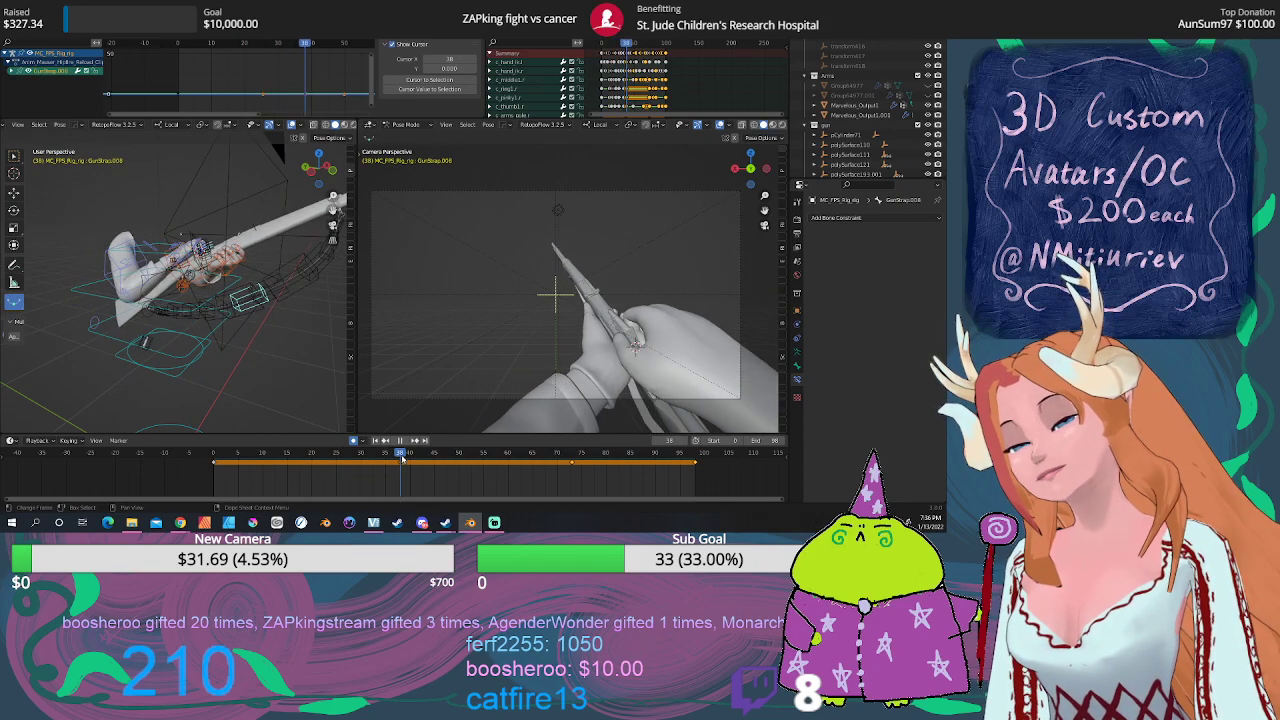
mouse_move(398, 458)
mouse_down()
mouse_move(353, 432)
mouse_move(400, 436)
mouse_up()
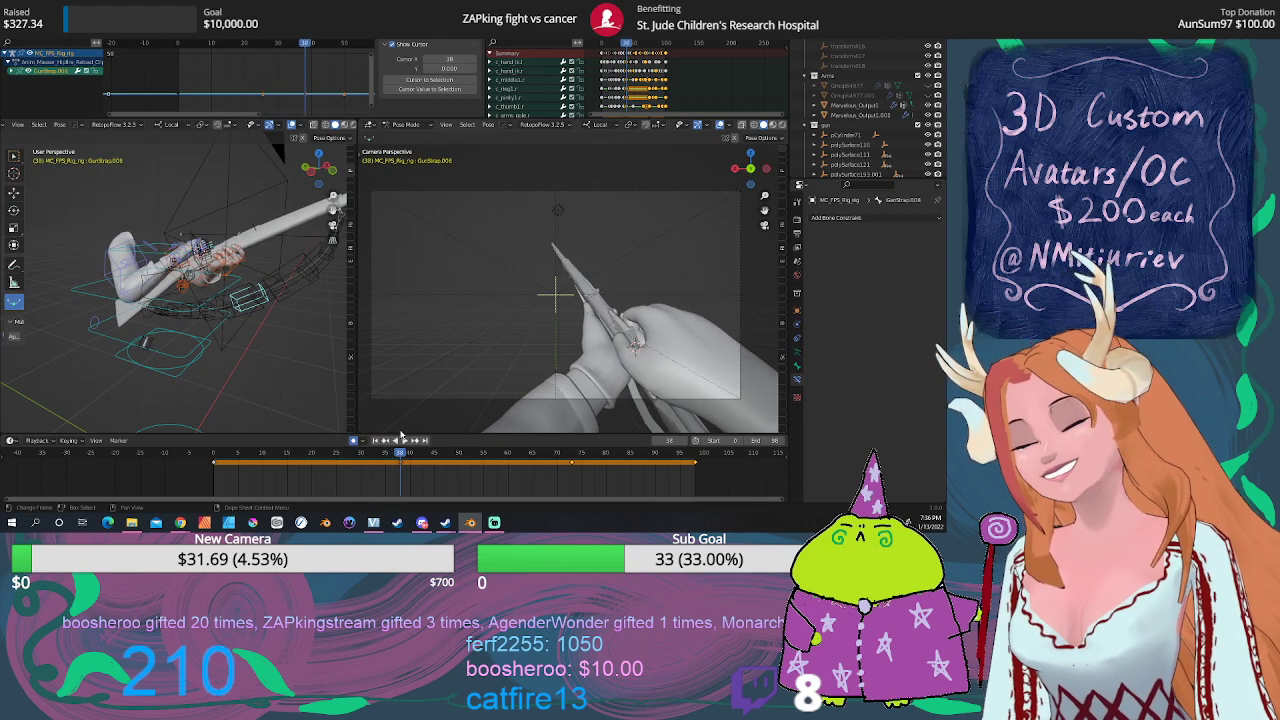
scroll(231, 324, up, 5)
middle_drag(231, 324, 231, 337)
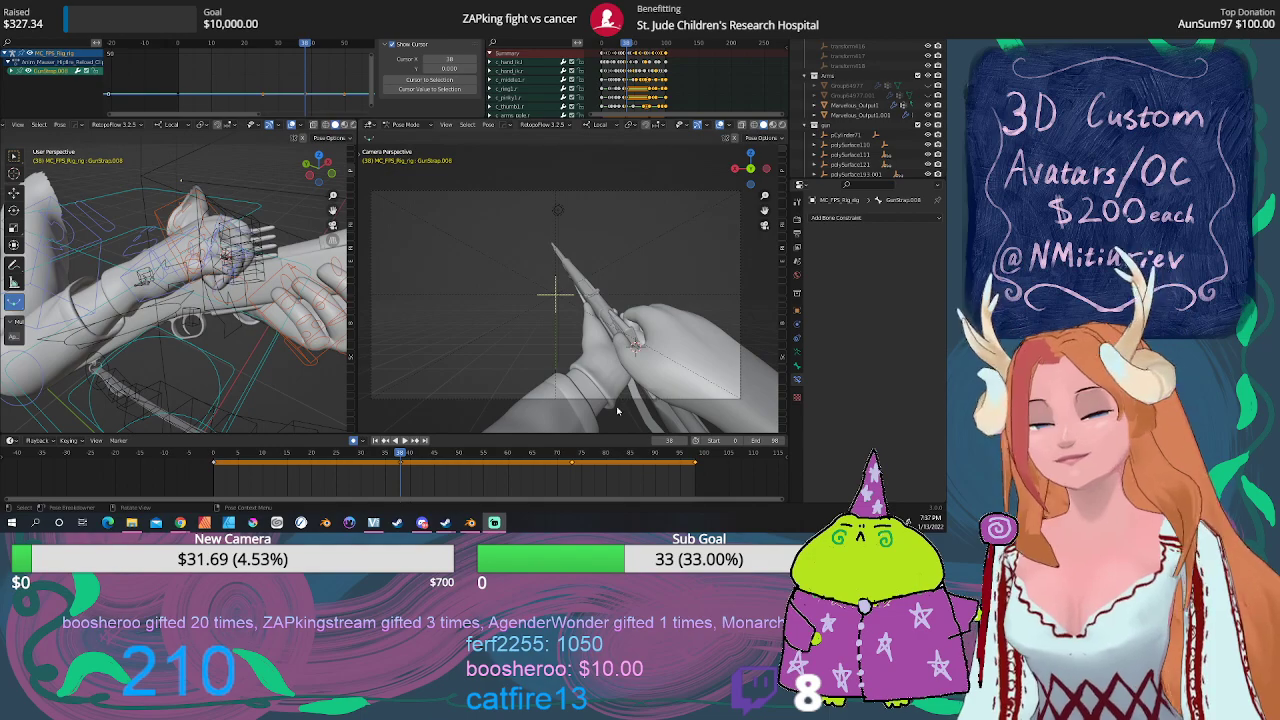
Step: Scrub the reload between frames 24 and 33 to review the pose
click(372, 455)
mouse_move(372, 455)
mouse_down()
mouse_move(214, 453)
mouse_move(435, 455)
mouse_move(400, 455)
mouse_up()
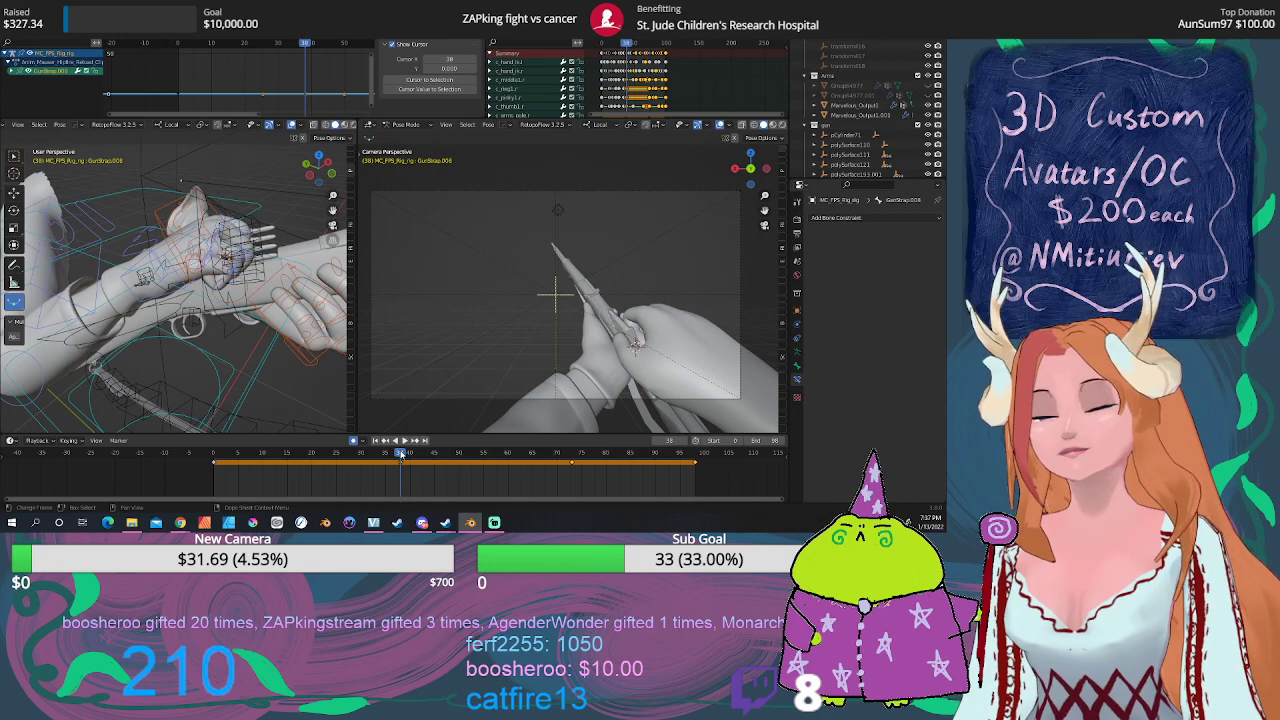
mouse_move(400, 455)
mouse_down()
mouse_move(346, 456)
mouse_move(419, 457)
mouse_up()
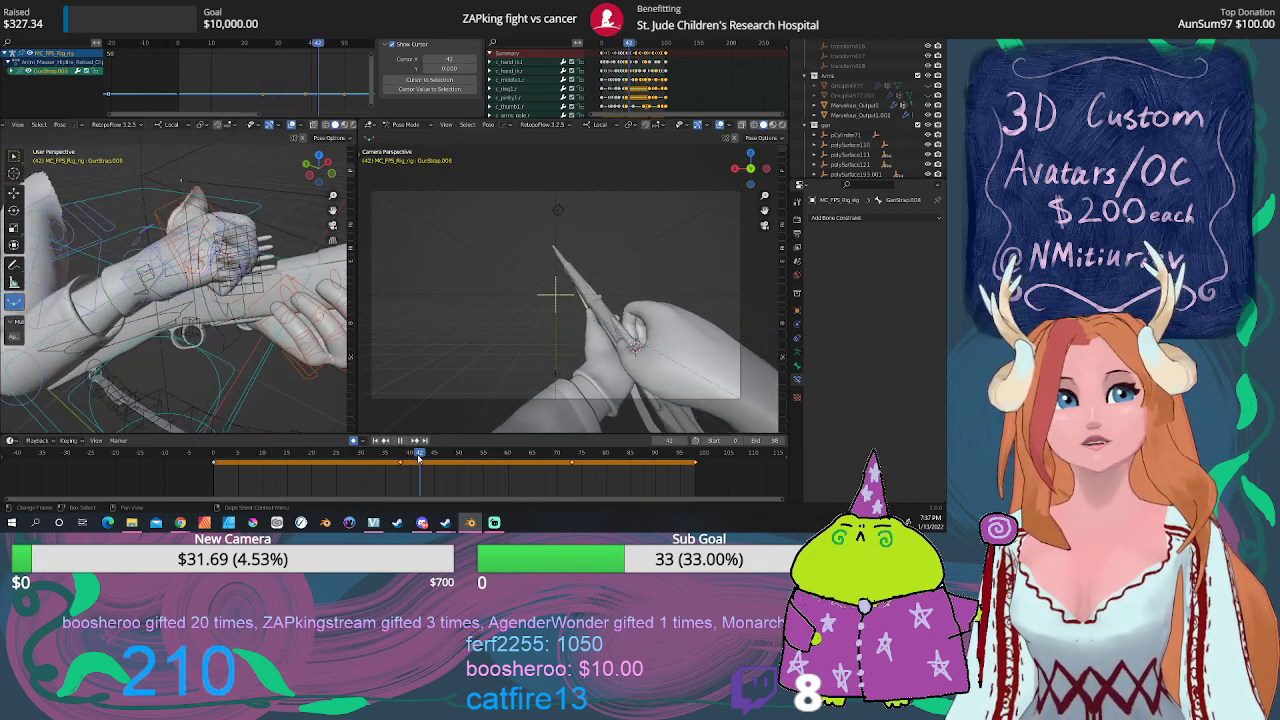
mouse_move(419, 457)
mouse_down()
mouse_move(265, 470)
mouse_move(400, 473)
mouse_move(373, 468)
mouse_up()
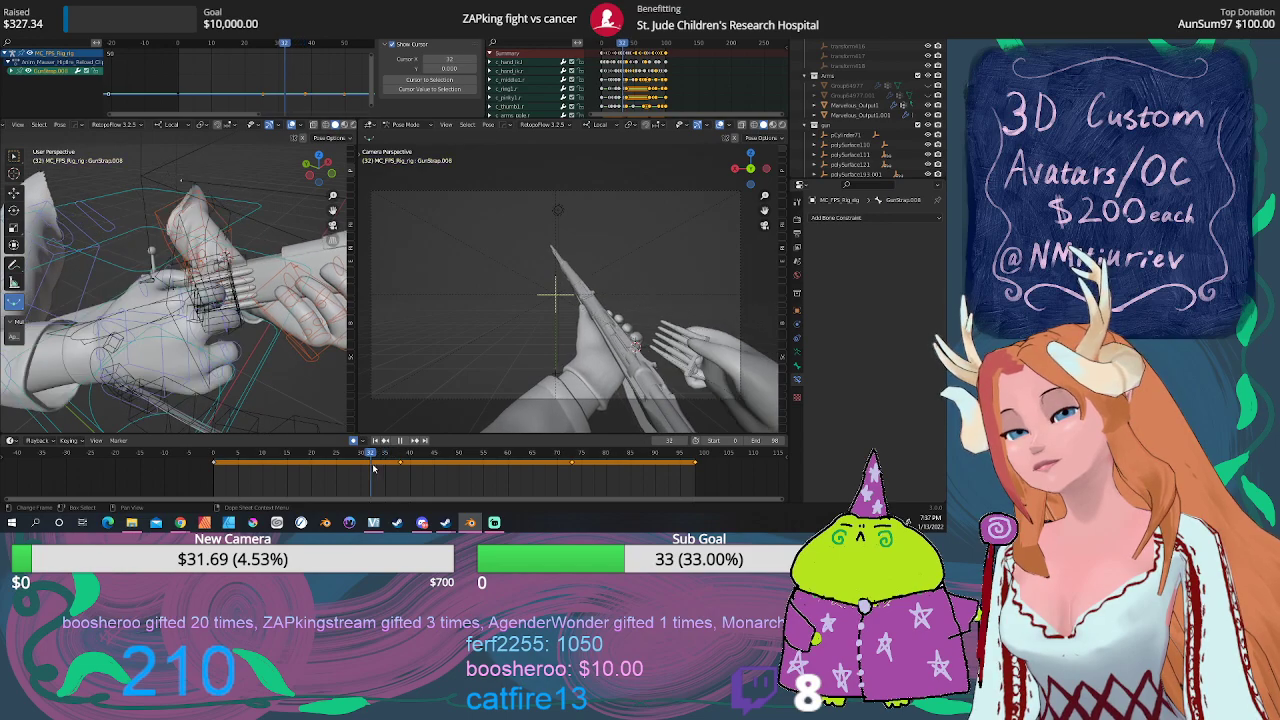
Step: Select c_hand_ik.l, preview playback, then select BulletClipBase to show its two Child Of constraints
click(163, 354)
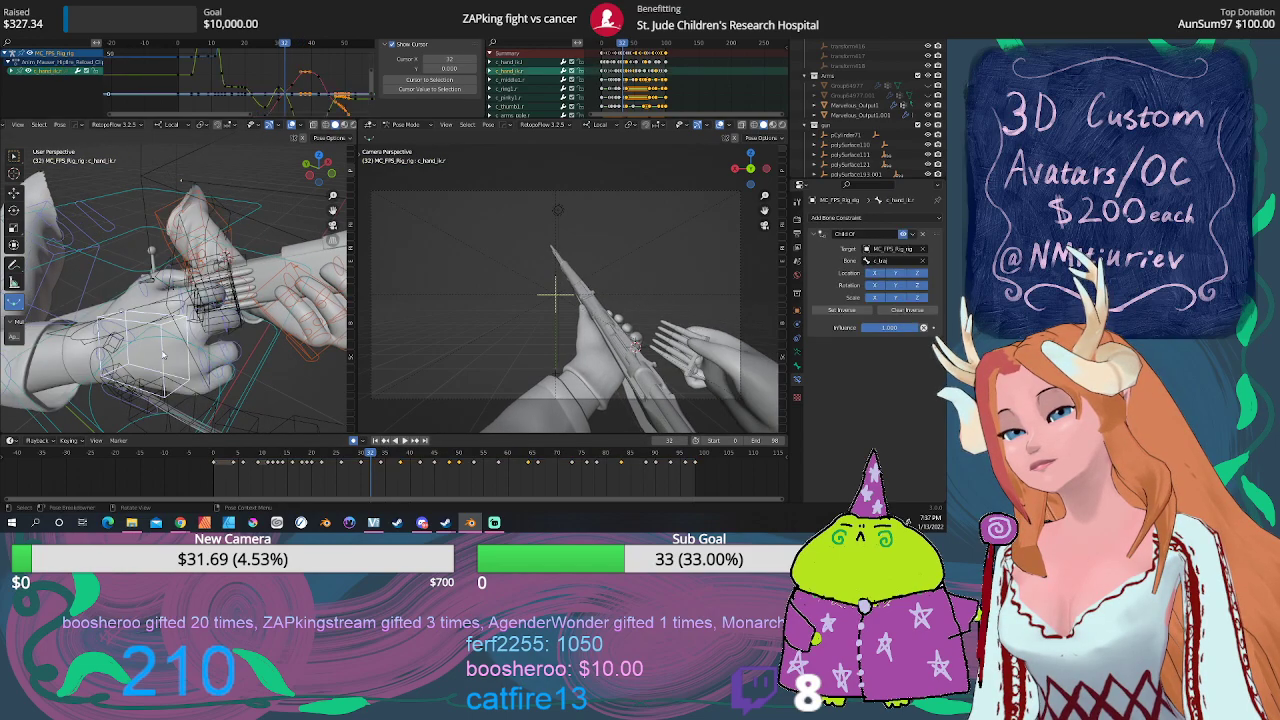
key(space)
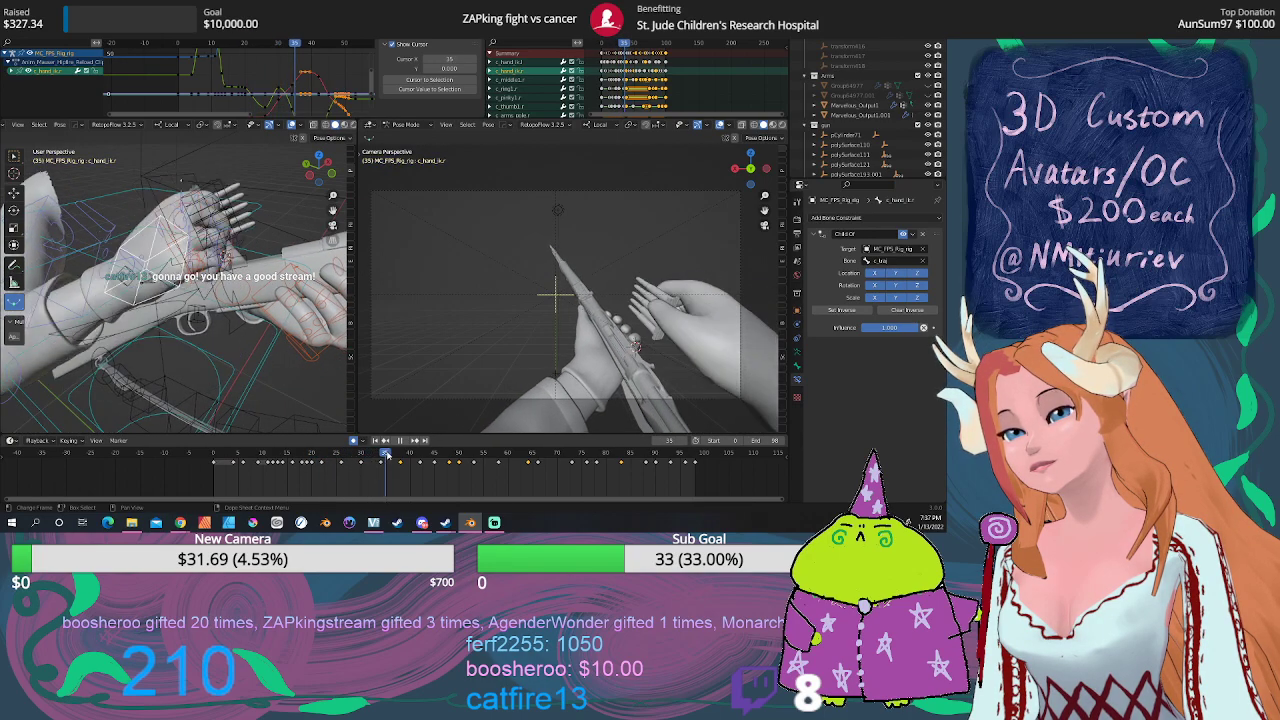
key(Escape)
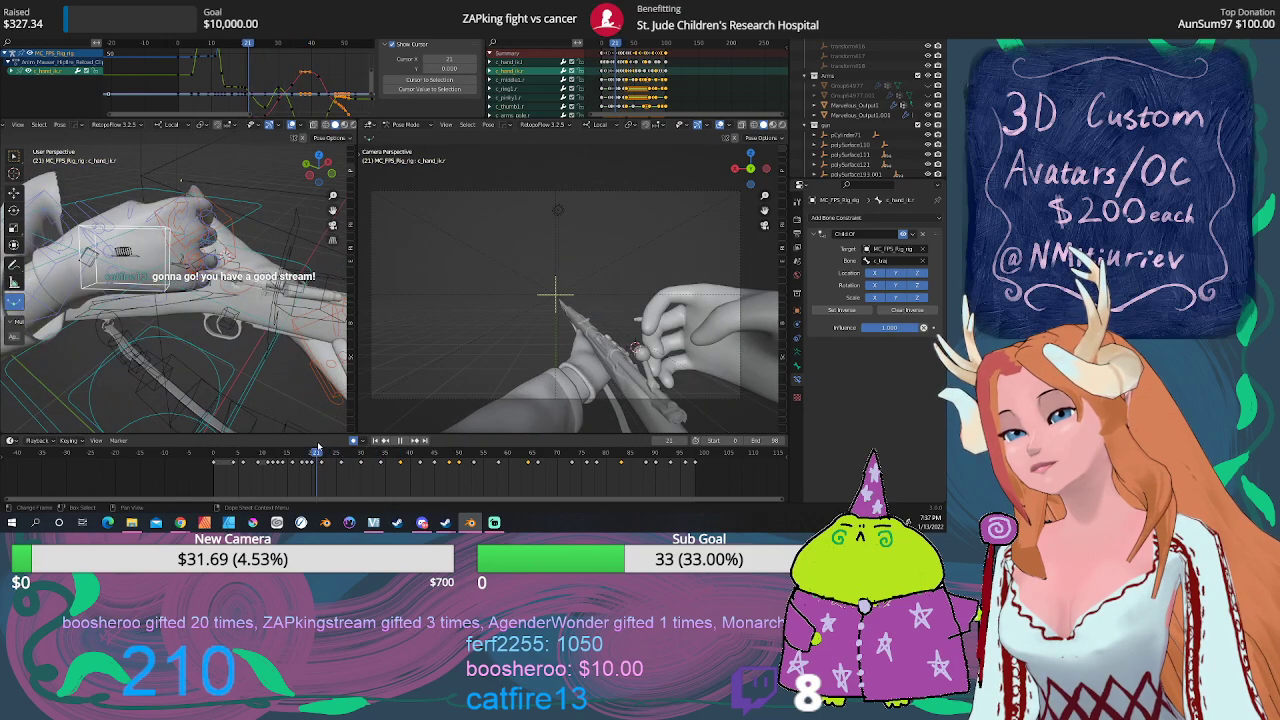
mouse_move(227, 355)
middle_down()
mouse_move(241, 336)
mouse_move(230, 270)
middle_up()
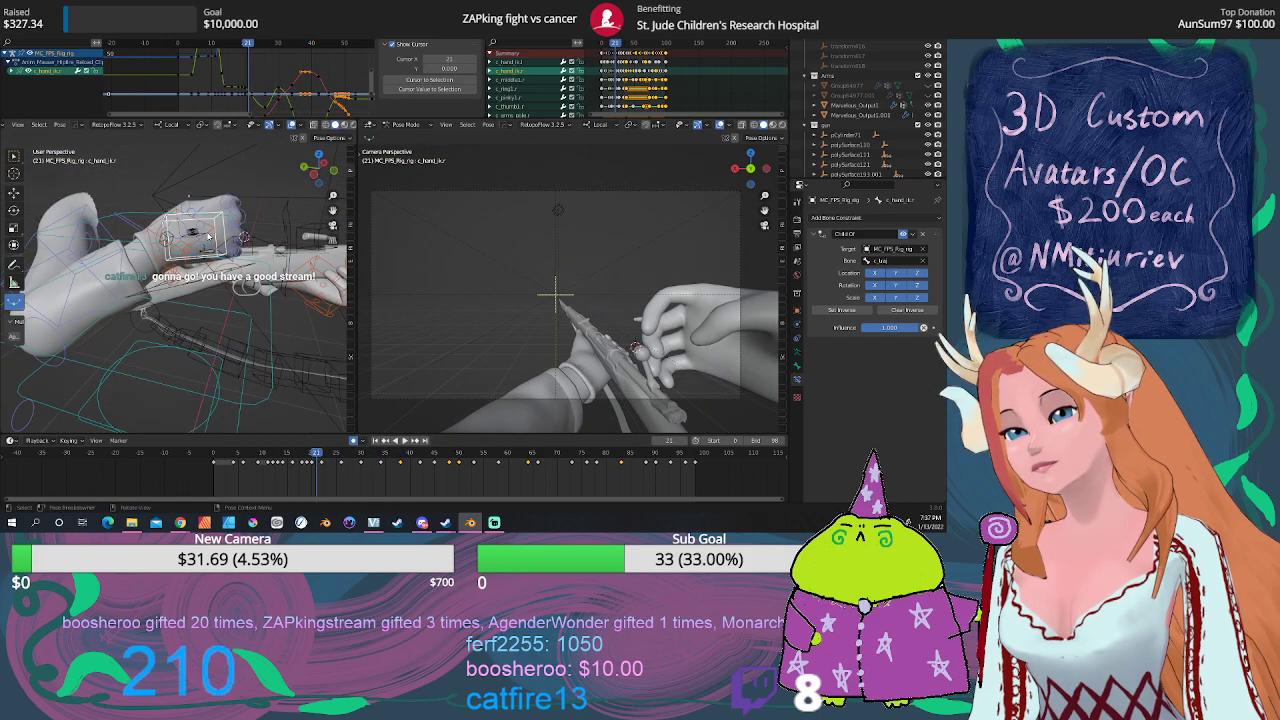
click(206, 237)
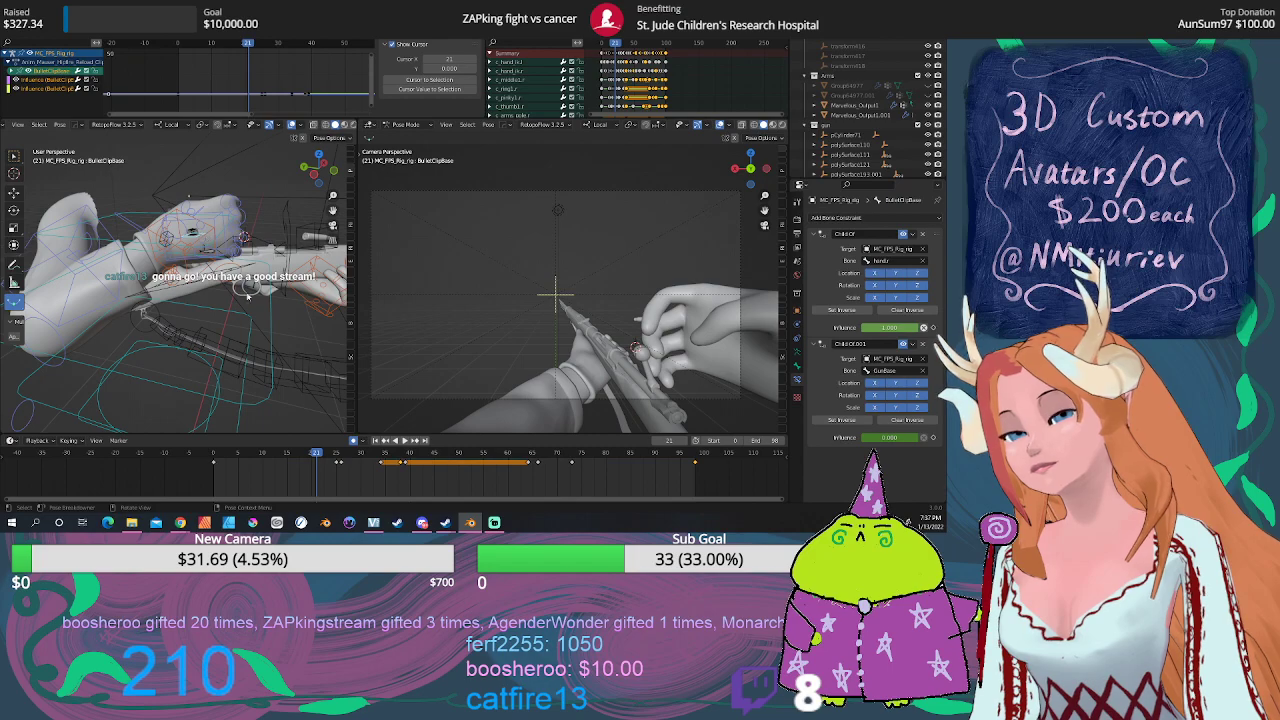
mouse_move(317, 455)
mouse_down()
mouse_move(406, 471)
mouse_move(338, 464)
mouse_up()
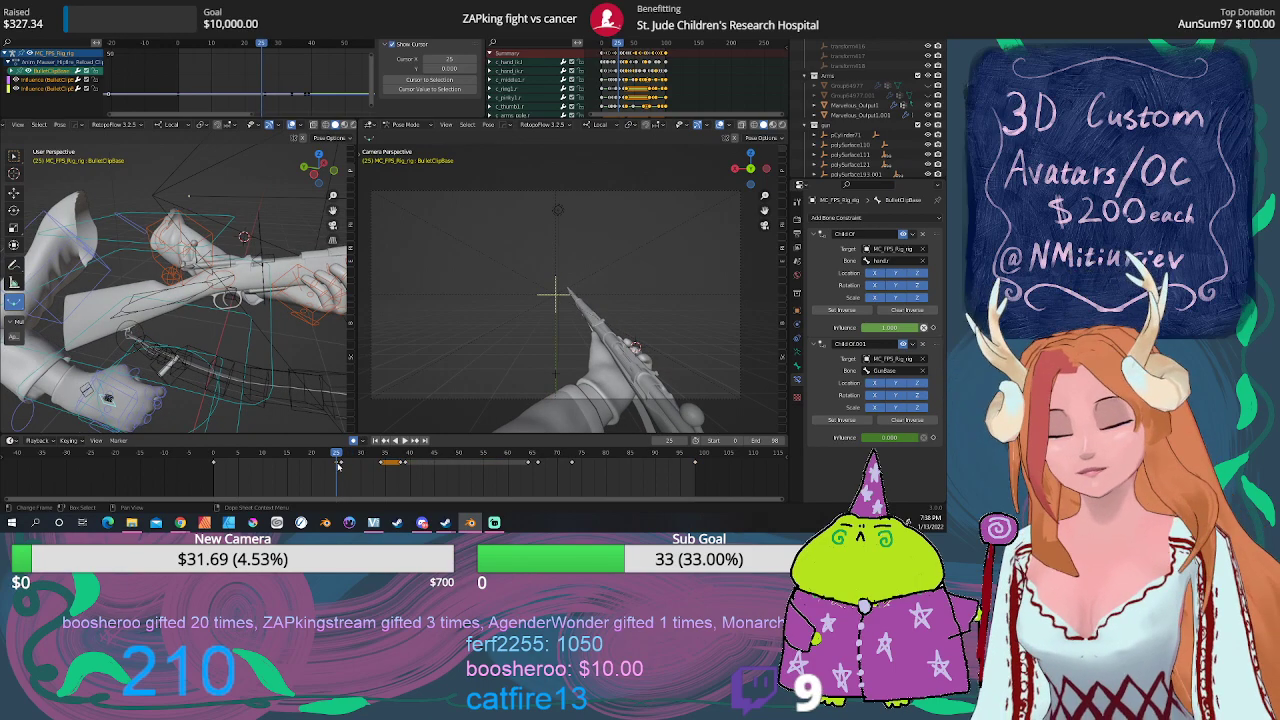
Step: Abandon an initial key move, zoom the timeline, and set the current frame to 26
key(g)
right_click(340, 465)
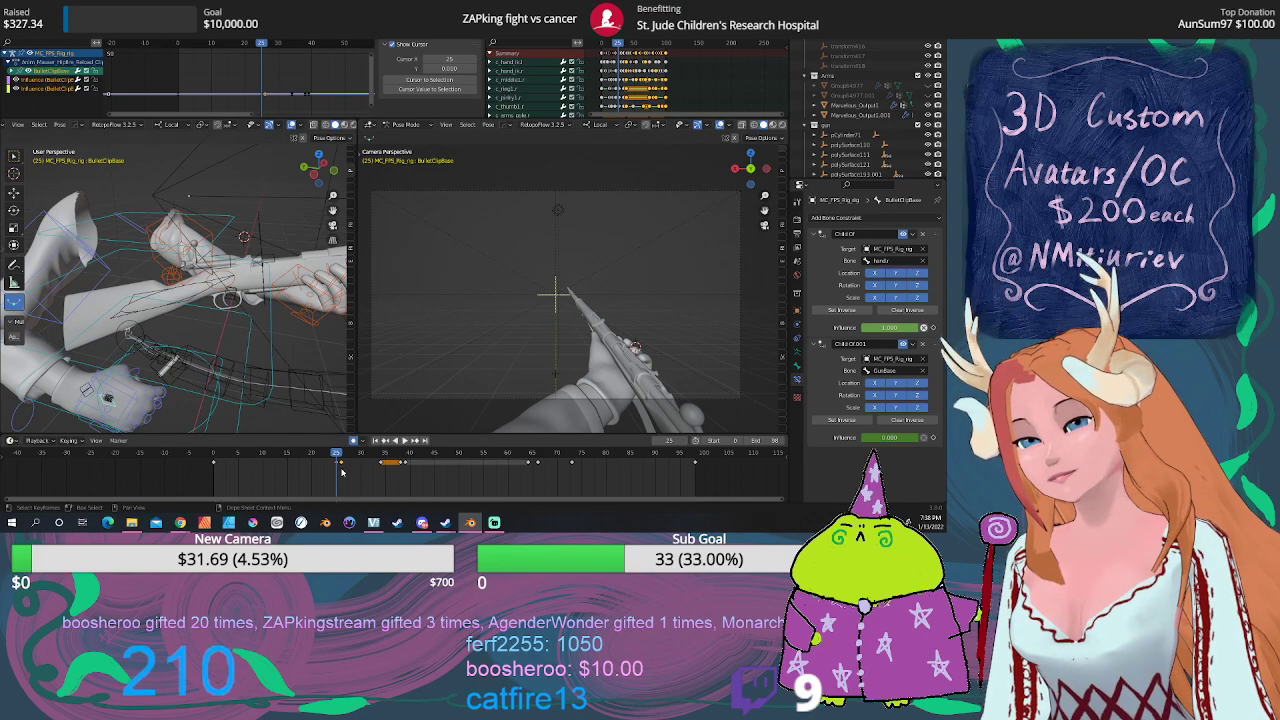
scroll(320, 472, up, 2)
scroll(313, 477, up, 2)
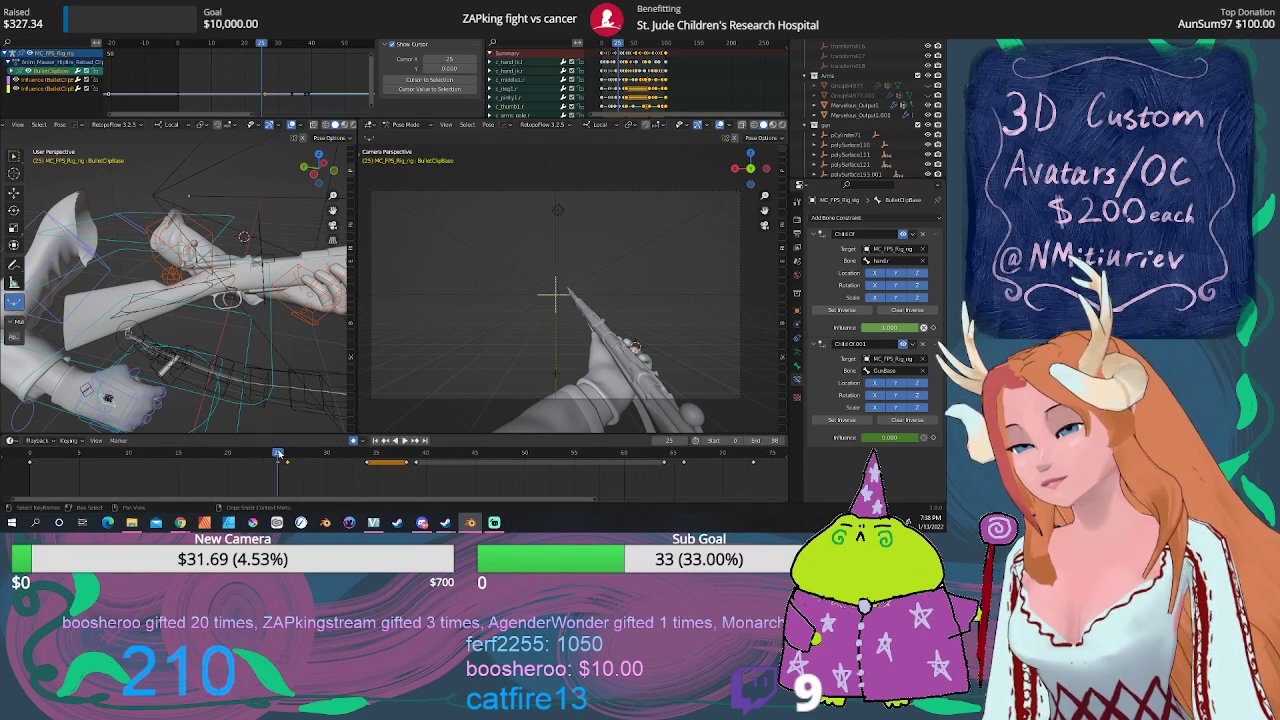
mouse_move(278, 455)
mouse_down()
mouse_move(365, 455)
mouse_move(300, 457)
mouse_up()
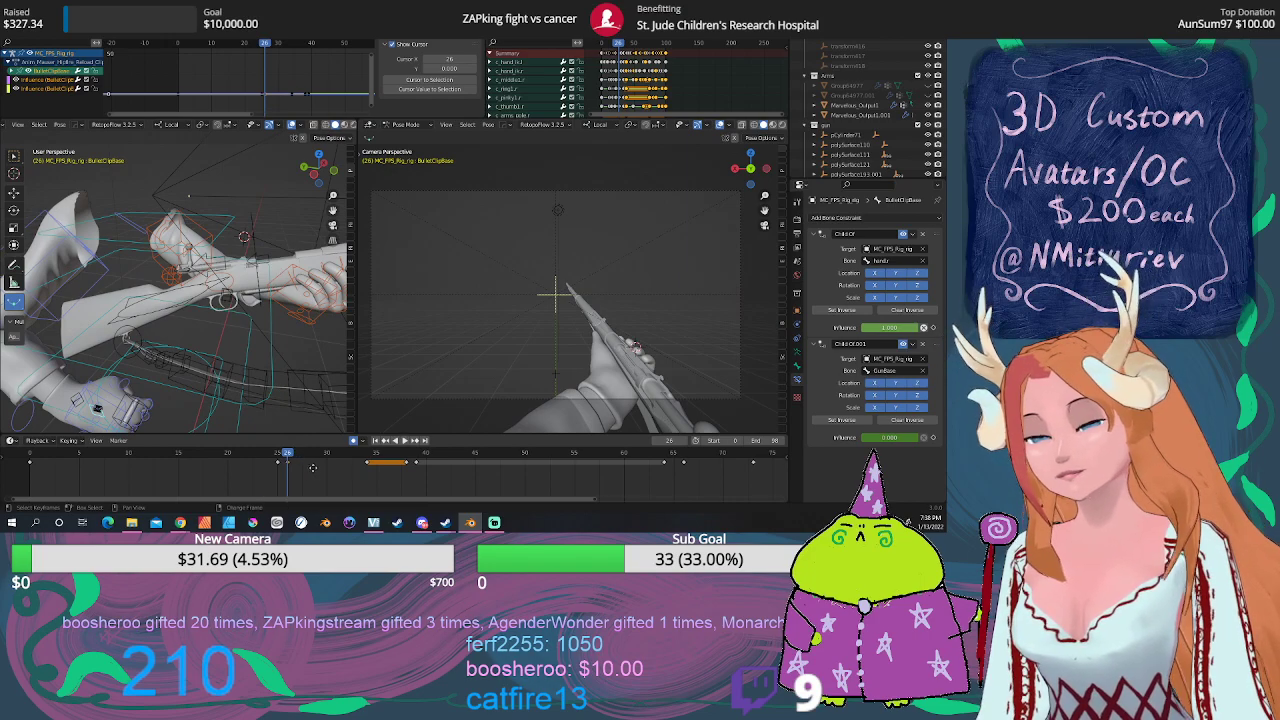
Step: Duplicate and slide the BulletClipBase constraint-switch keys later, then check the pose around frame 40
key(shift+d)
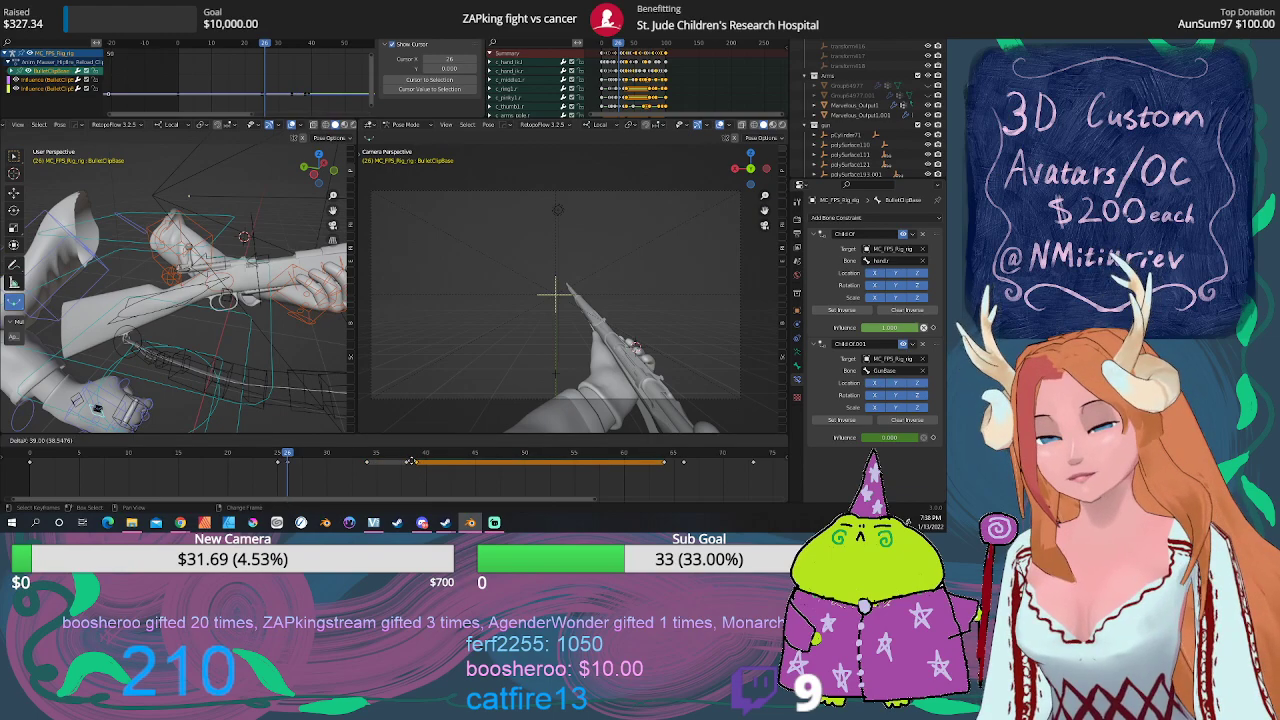
click(413, 461)
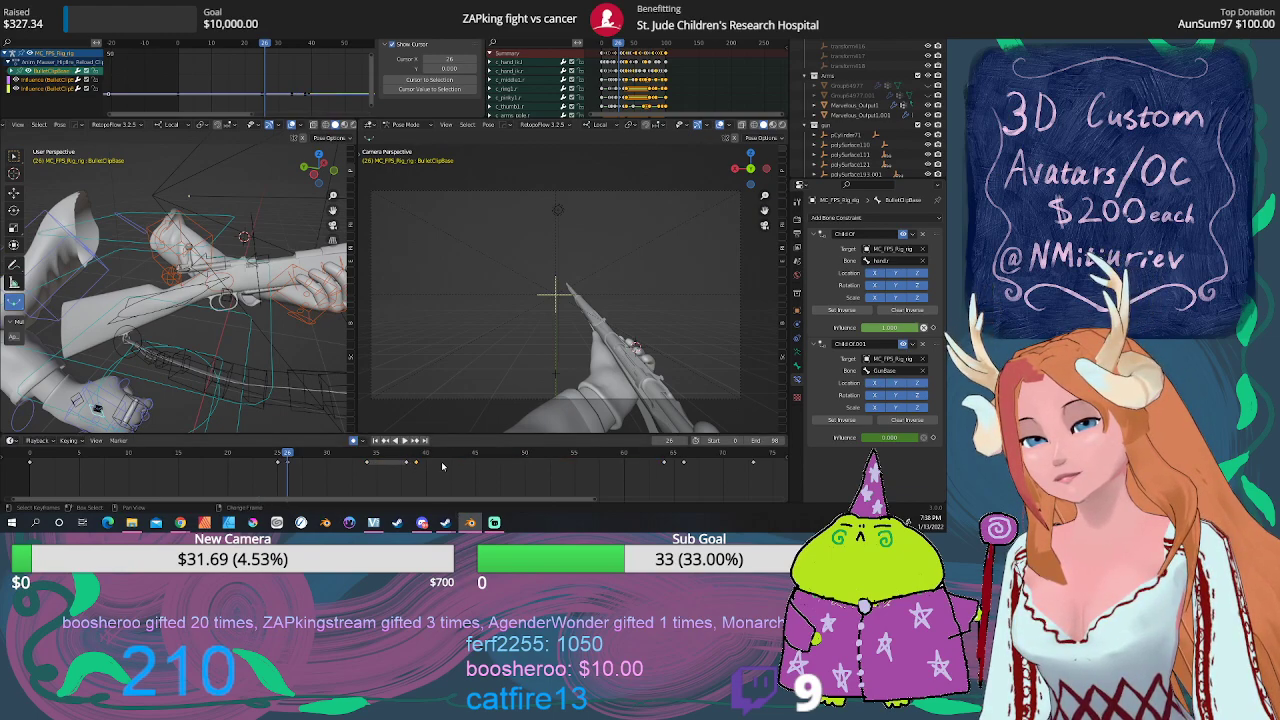
key(g)
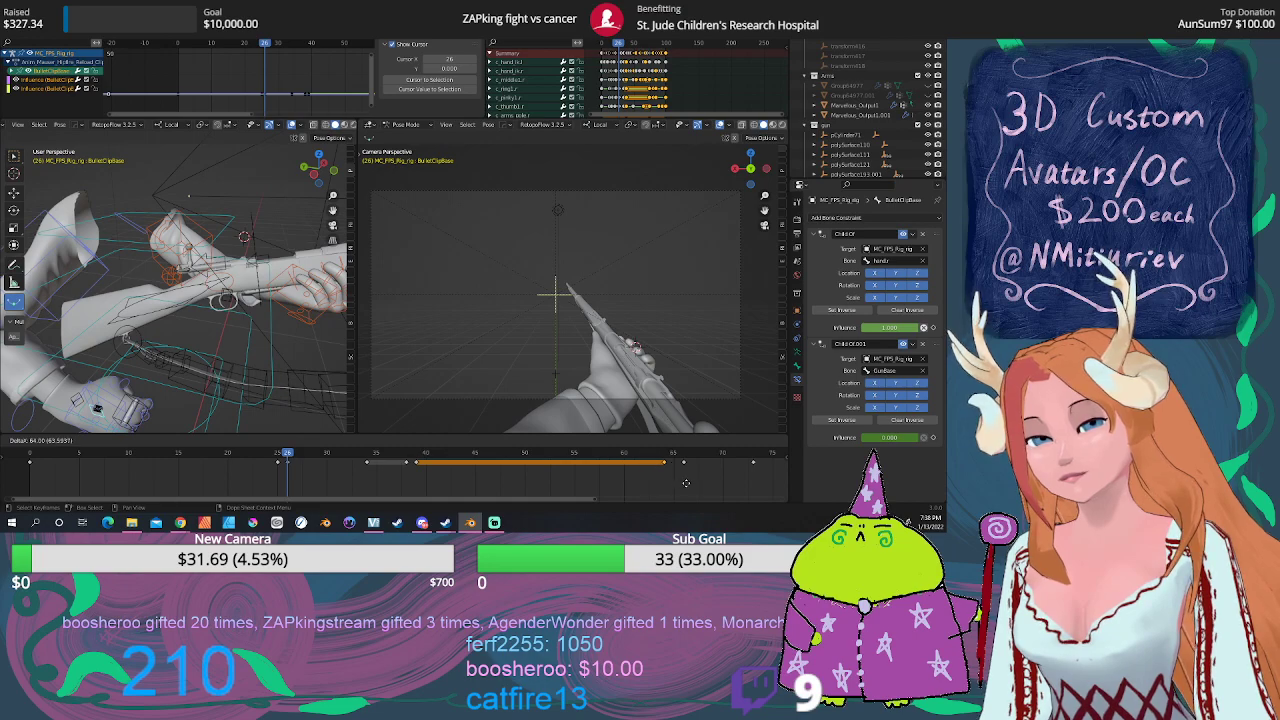
click(686, 483)
key(space)
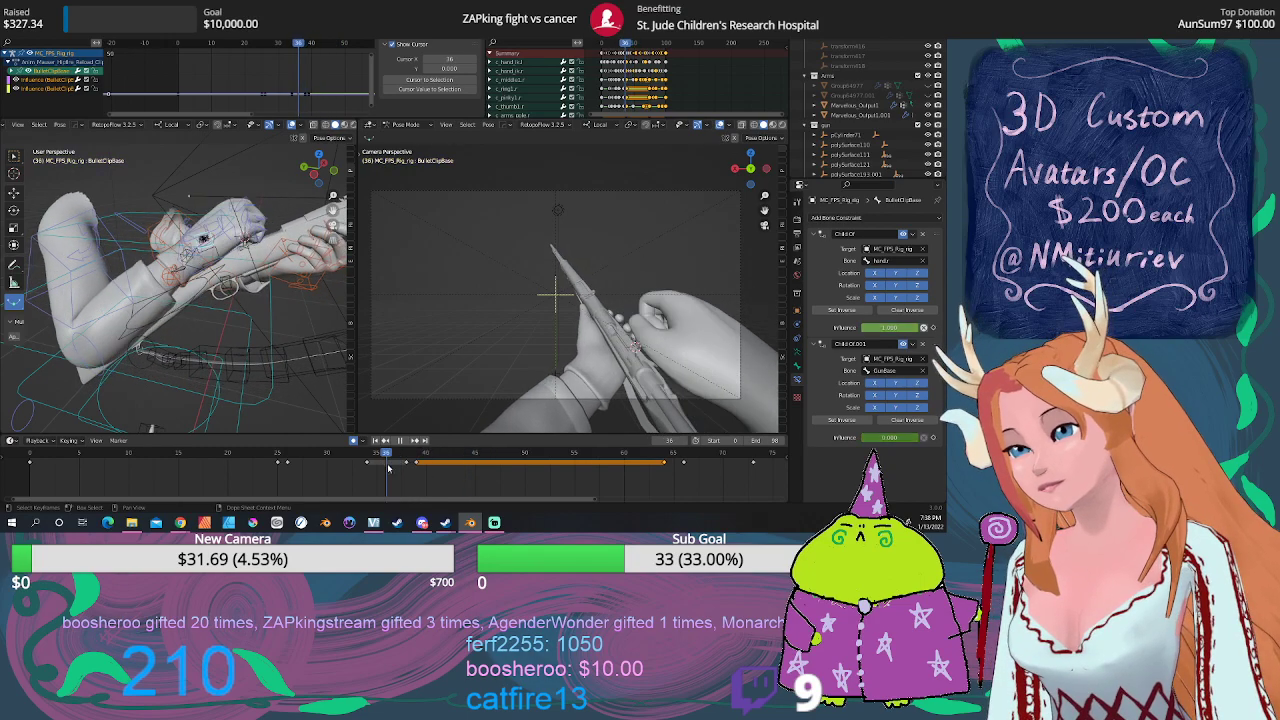
mouse_move(363, 464)
mouse_down()
mouse_move(648, 497)
mouse_move(604, 474)
mouse_move(664, 477)
mouse_up()
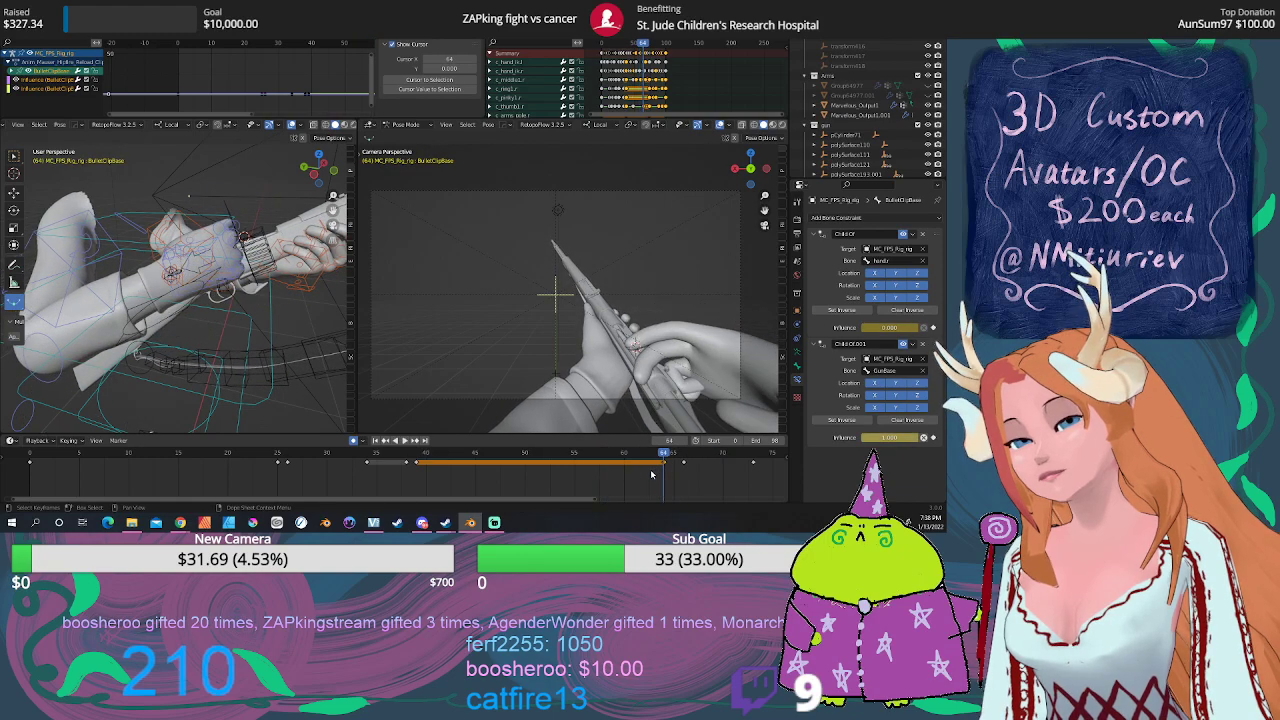
middle_drag(651, 474, 405, 488)
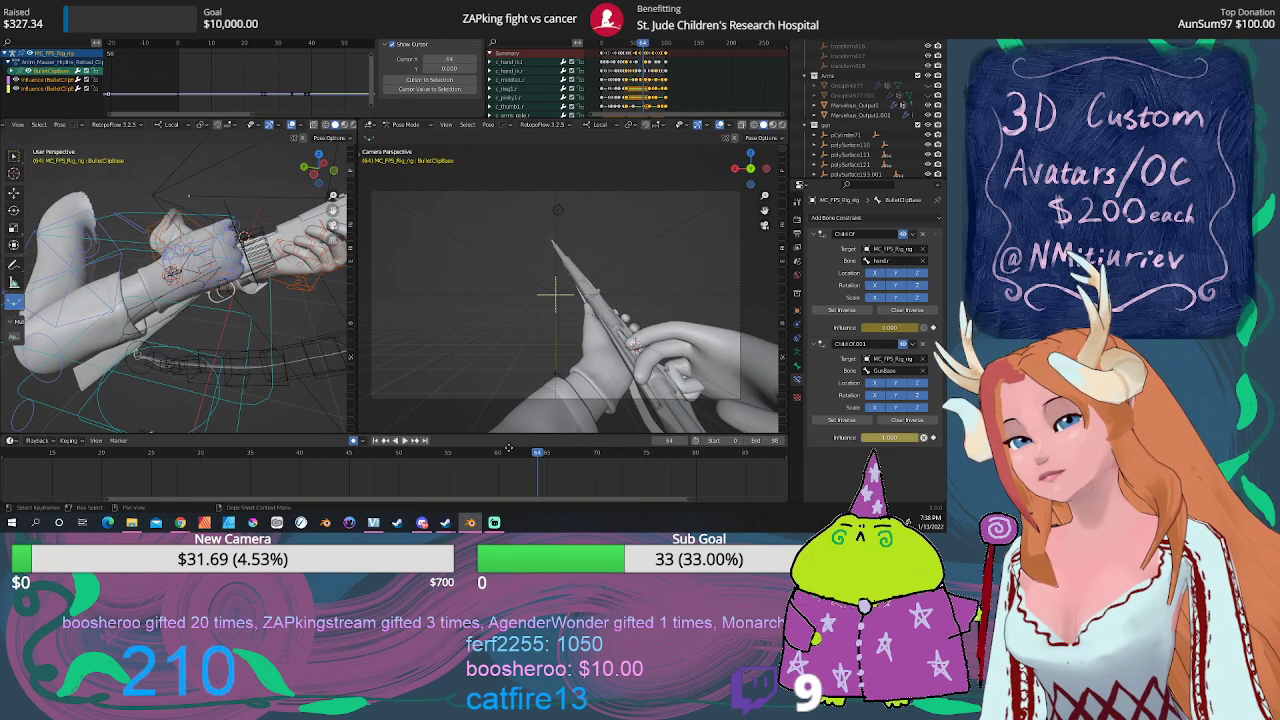
Step: Copy a single later key further along the timeline and review the hands at frame 32
click(431, 471)
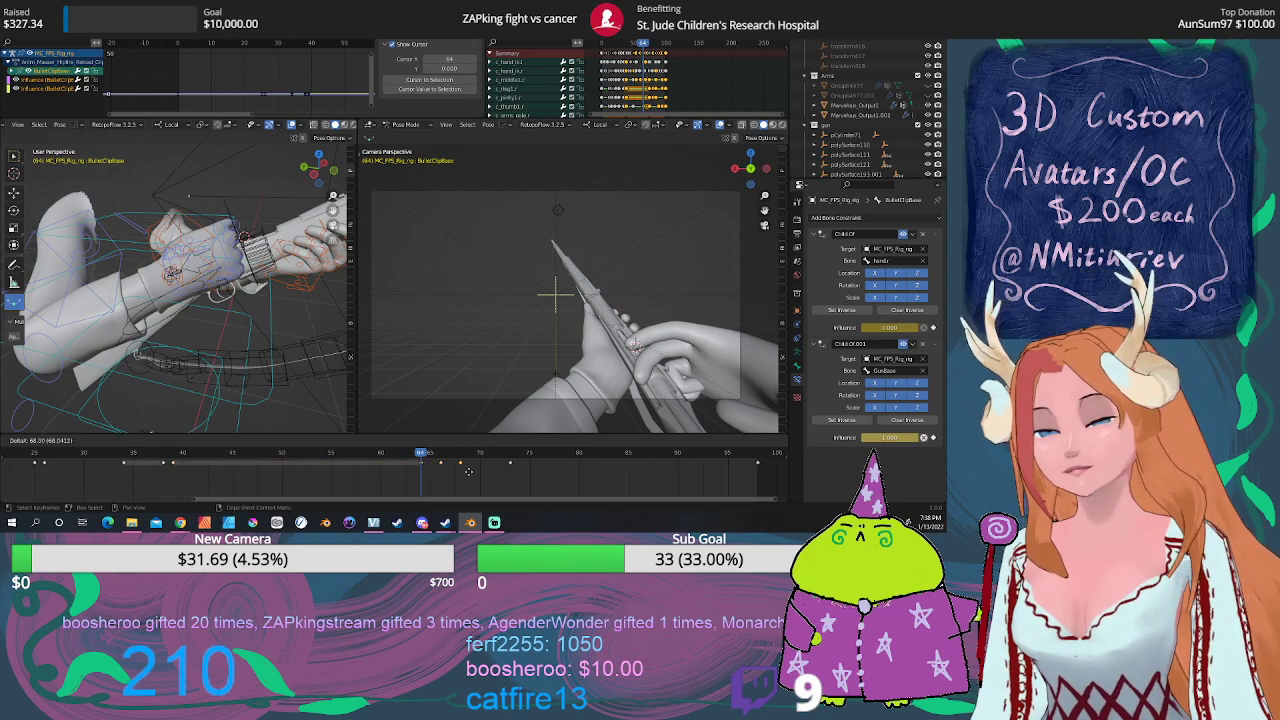
click(514, 473)
key(shift+d)
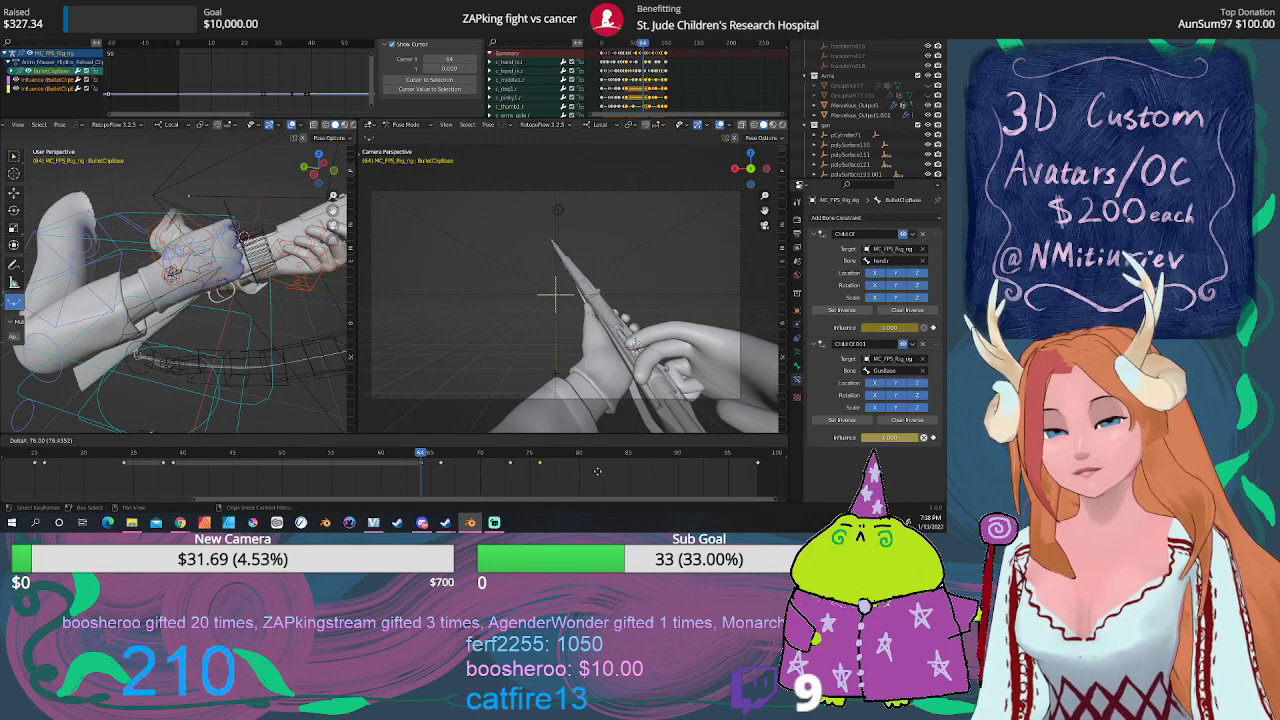
click(775, 473)
key(space)
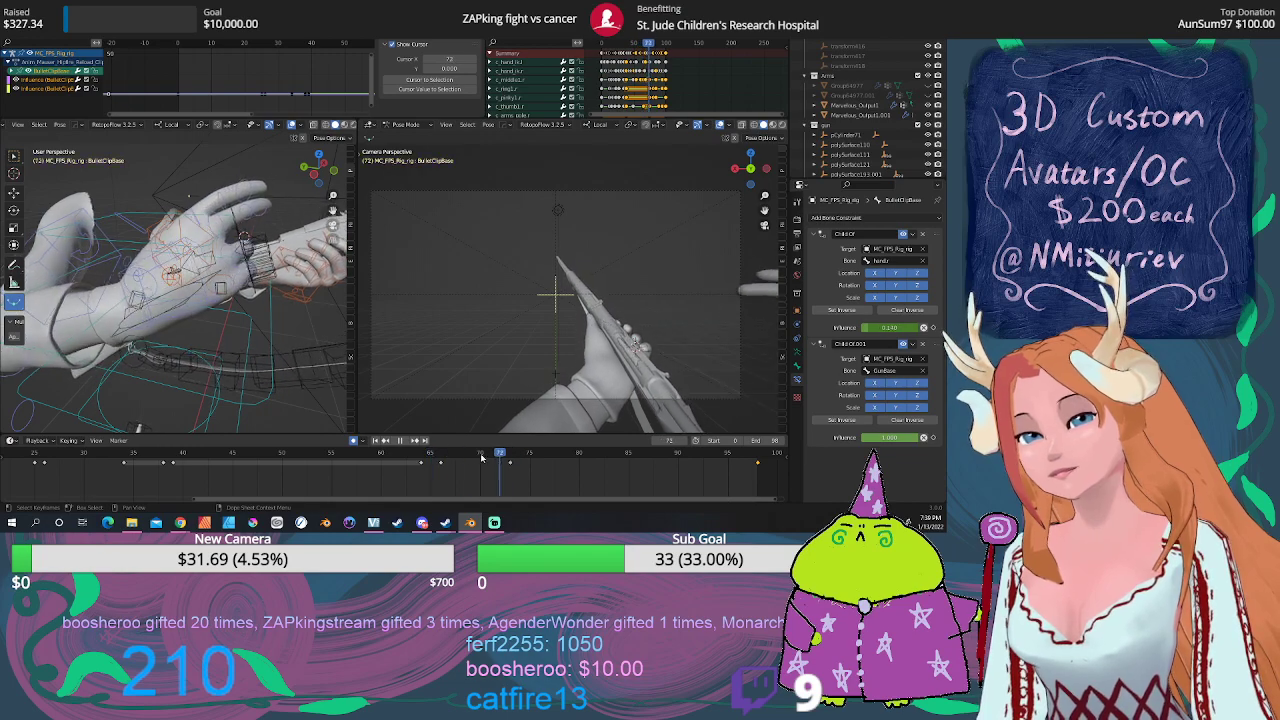
click(311, 455)
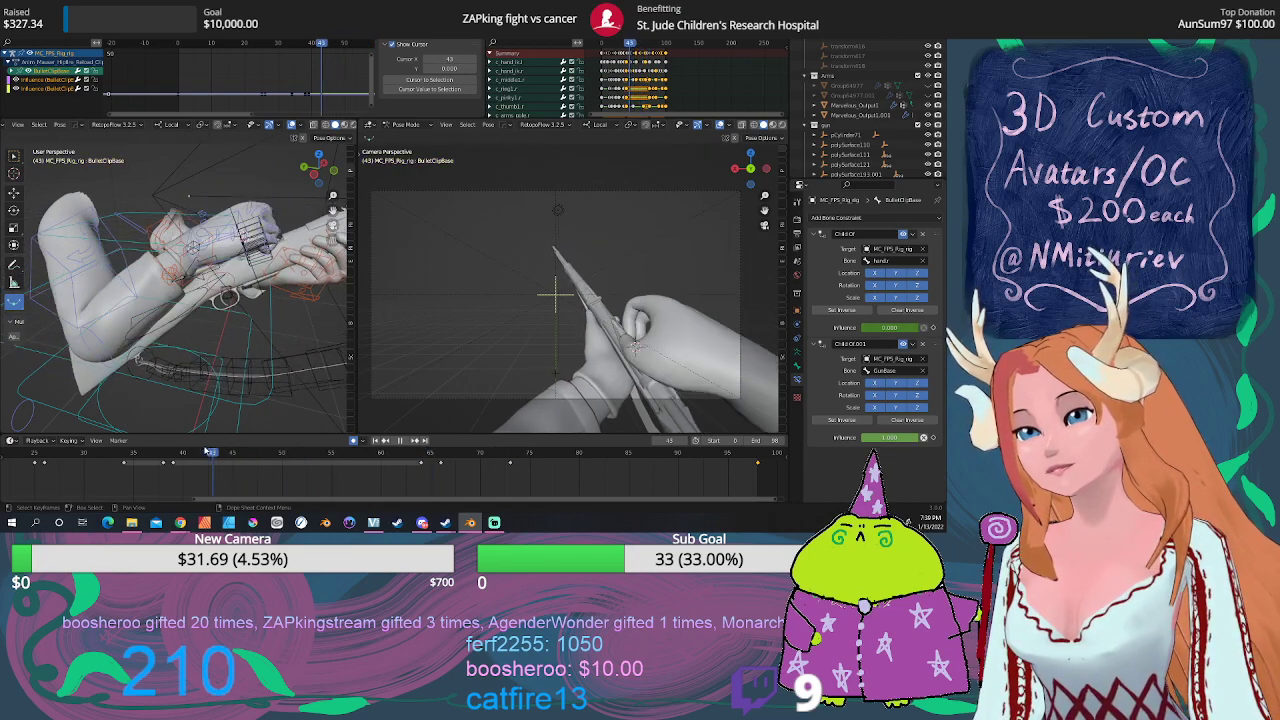
click(104, 450)
scroll(180, 300, up, 3)
middle_drag(180, 300, 185, 331)
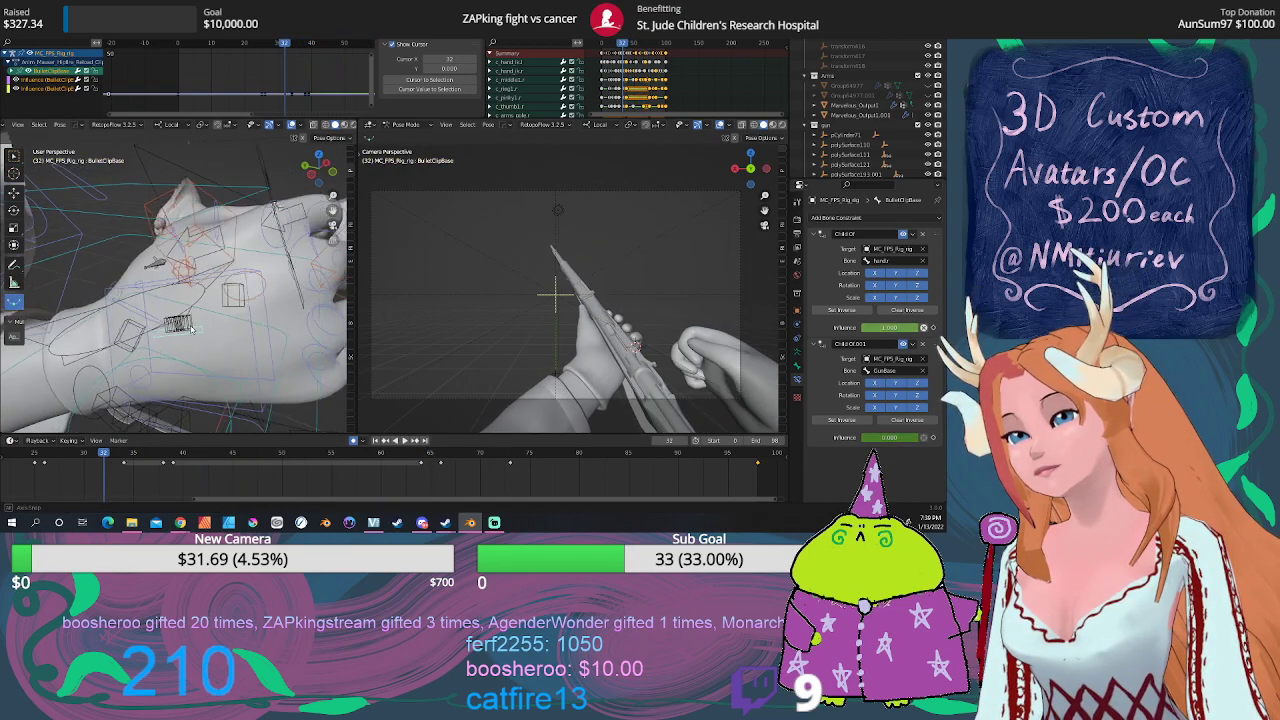
Step: Select BulletClip.001 and scrub to frame 39 where its constraint switches off
click(150, 341)
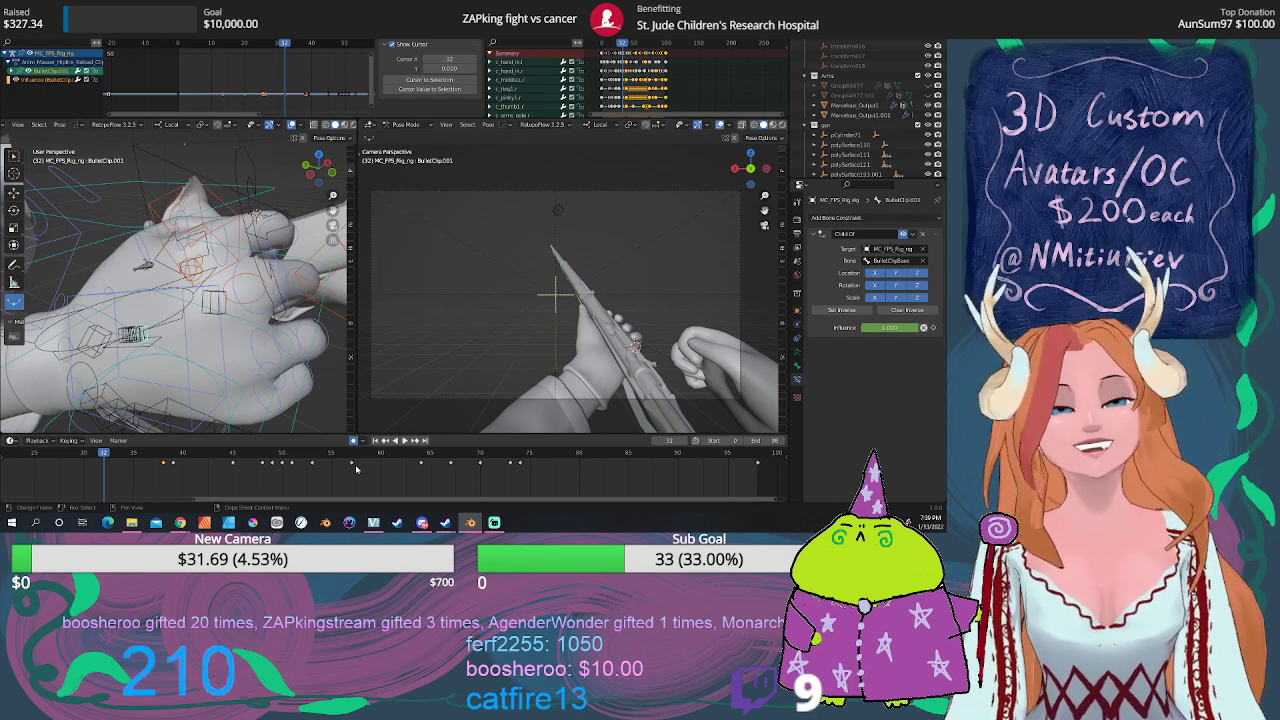
key(space)
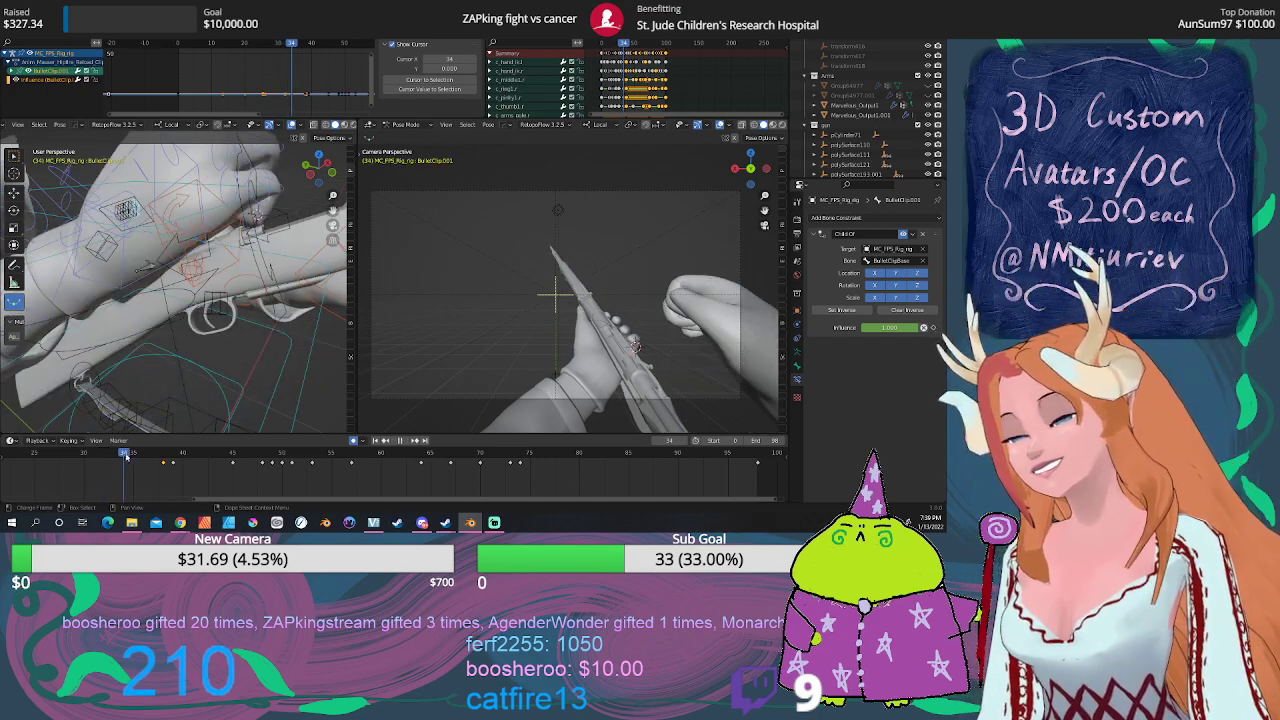
drag(165, 457, 167, 464)
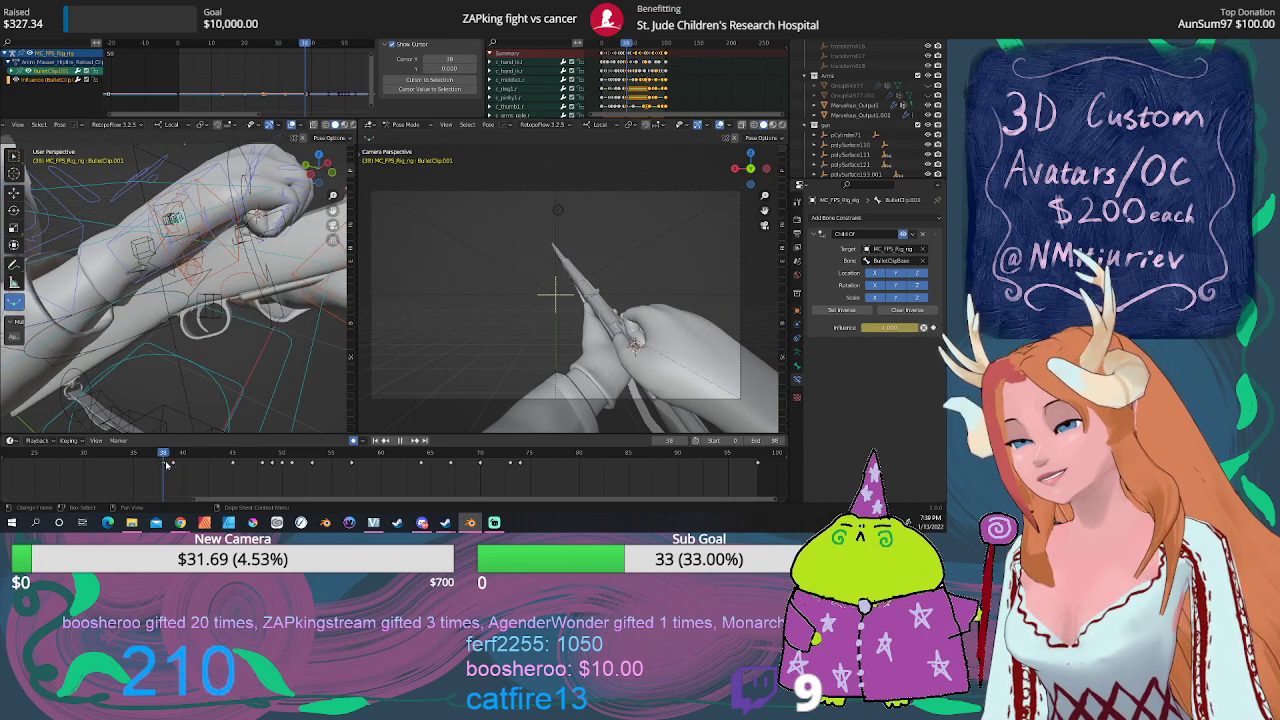
middle_drag(200, 300, 210, 312)
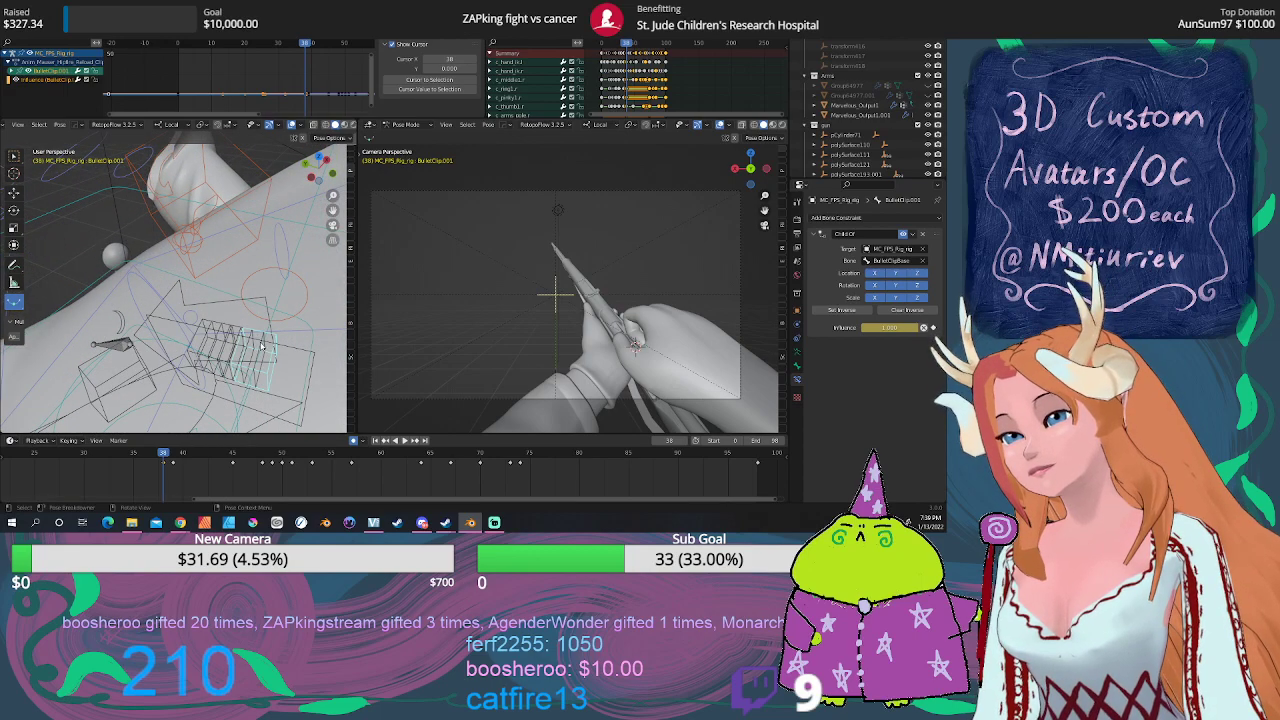
Step: Duplicate the bullet clip bone, check BulletClipBase, BulletClip.003 and .004, and drag a key 27 frames later
key(shift+d)
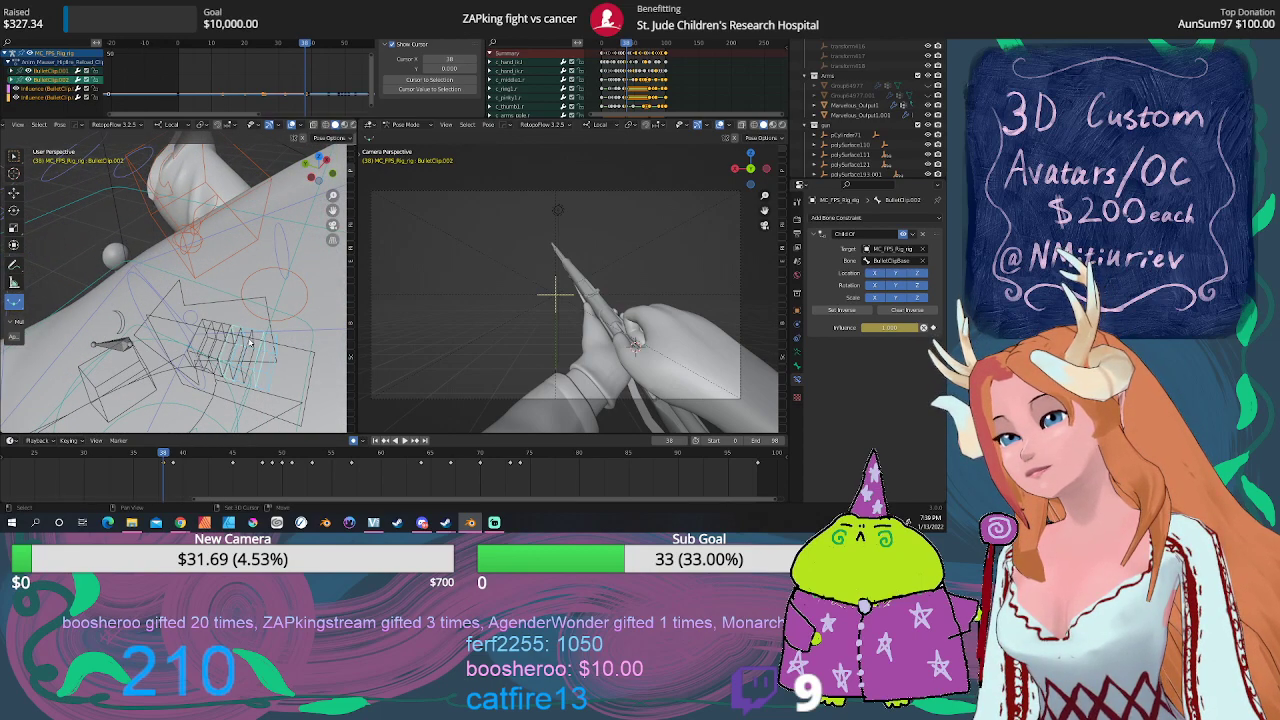
click(250, 343)
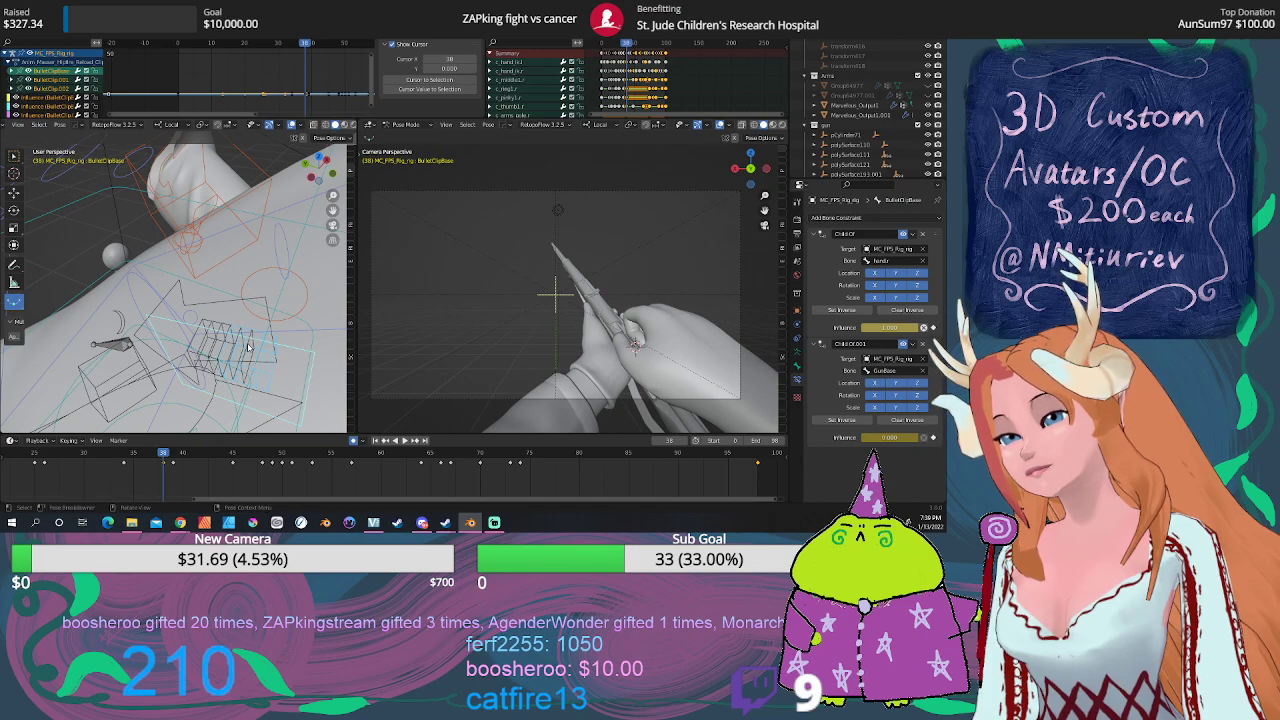
click(249, 347)
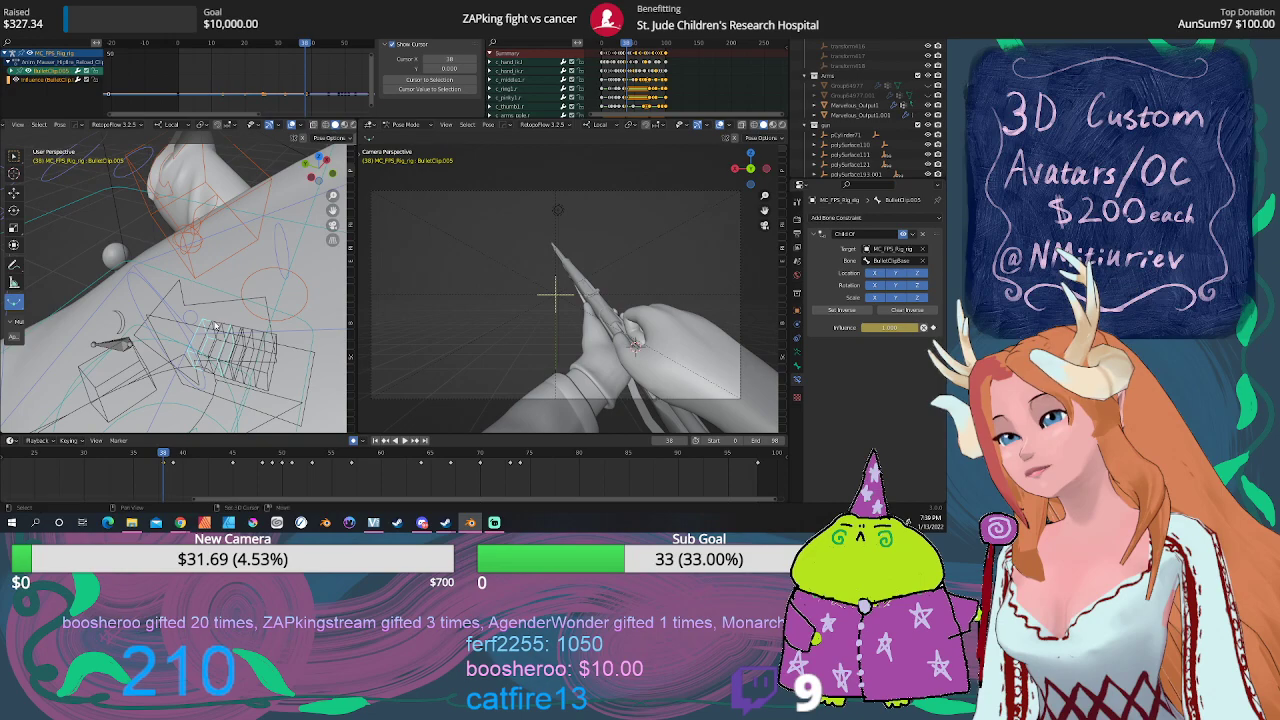
click(214, 325)
click(234, 330)
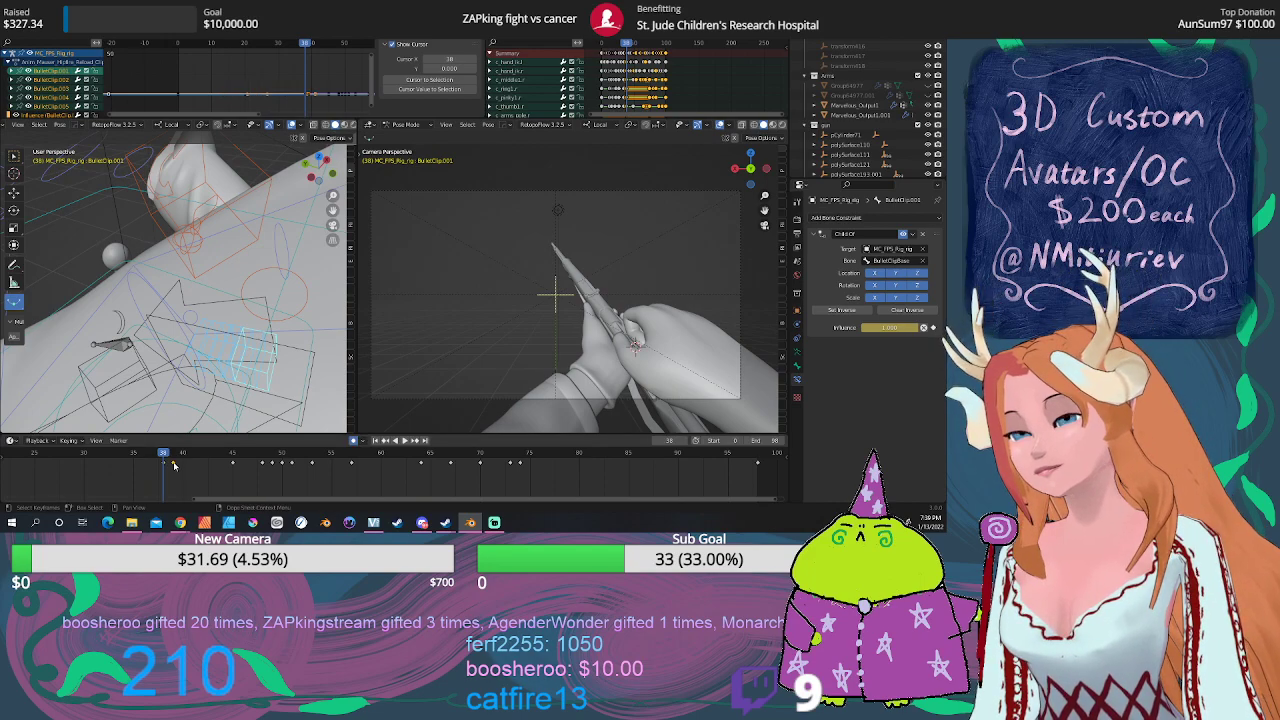
drag(174, 465, 231, 467)
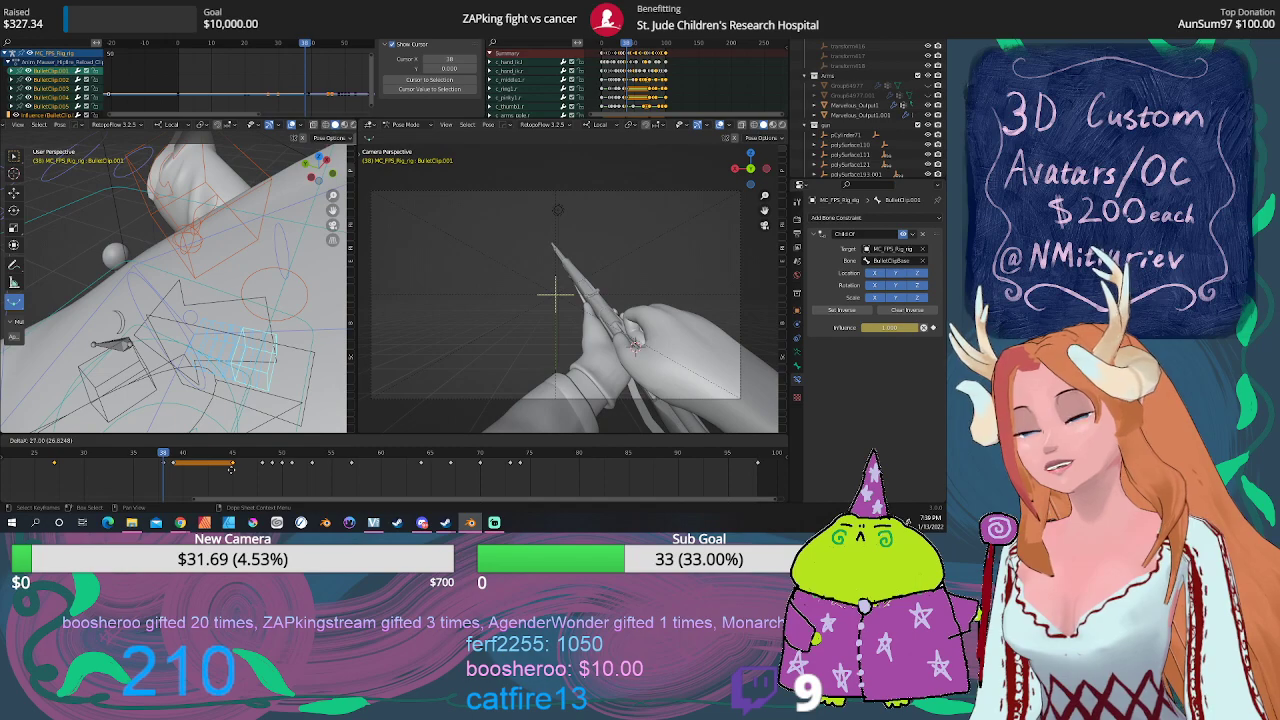
Step: Confirm the 27-frame key shift and scrub from frame 20 to 45 to review the reload
click(231, 467)
scroll(182, 469, down, 2)
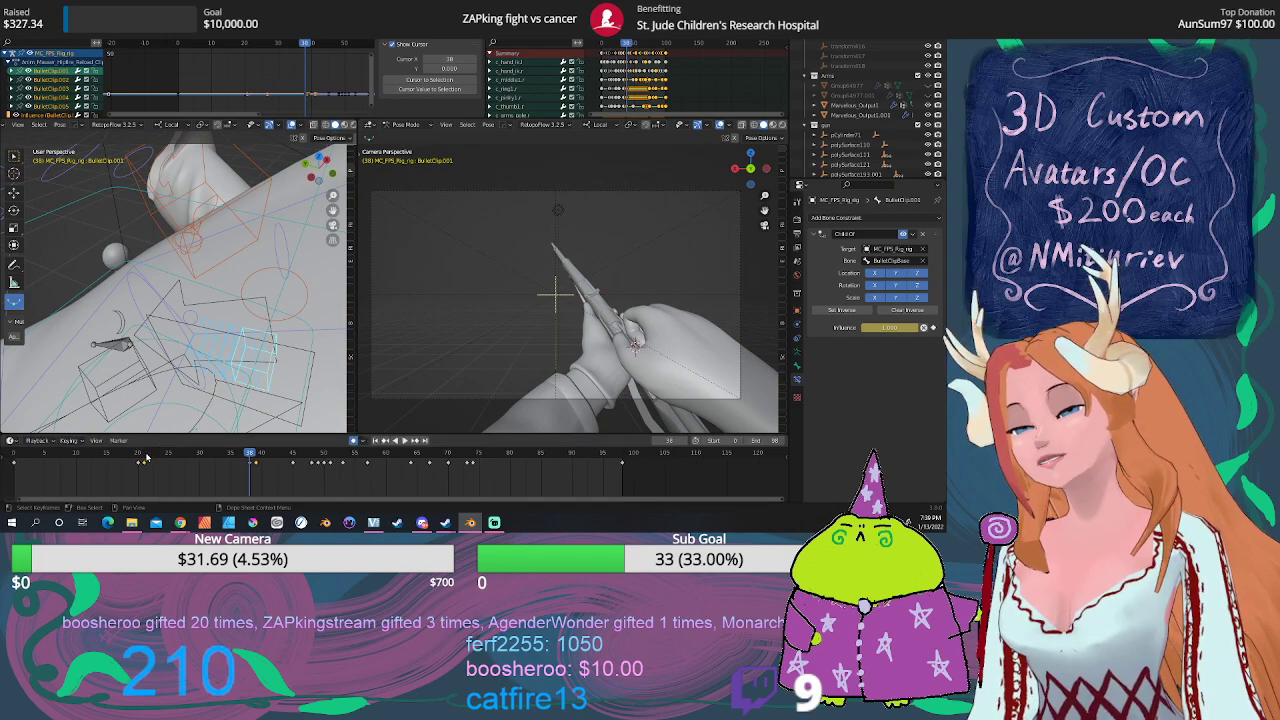
drag(146, 458, 138, 455)
scroll(181, 372, down, 3)
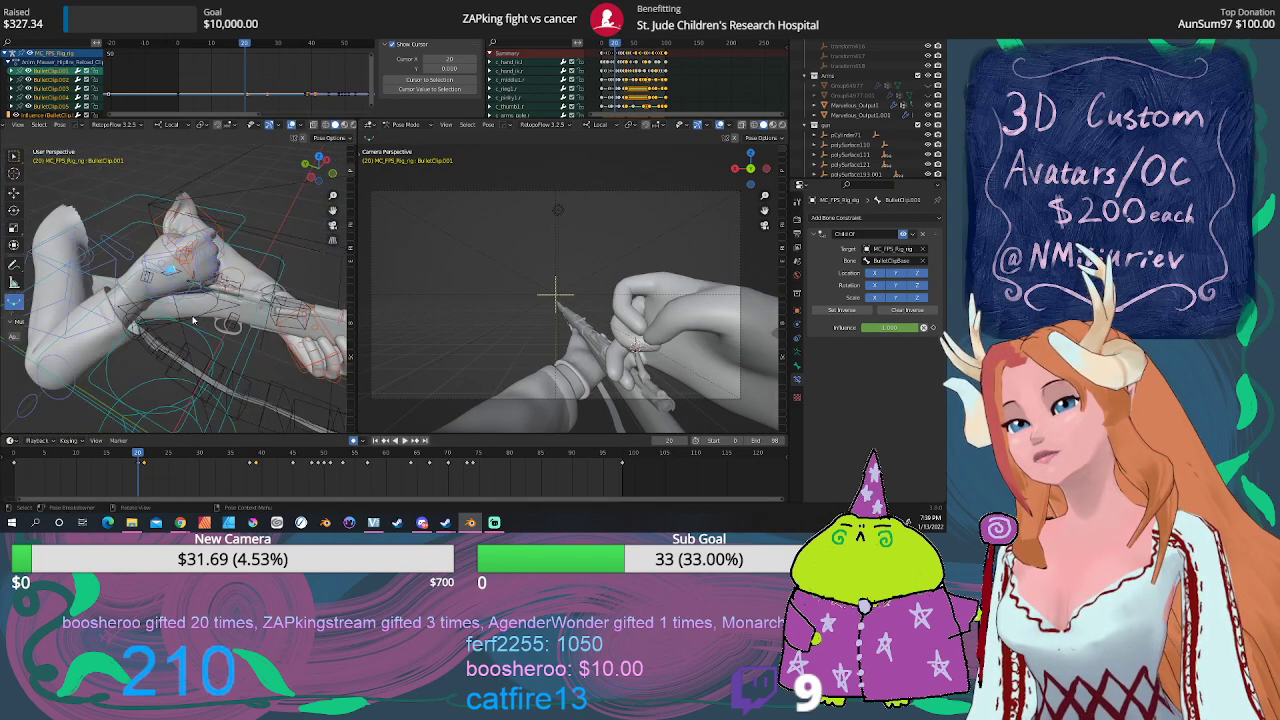
middle_drag(181, 372, 218, 337)
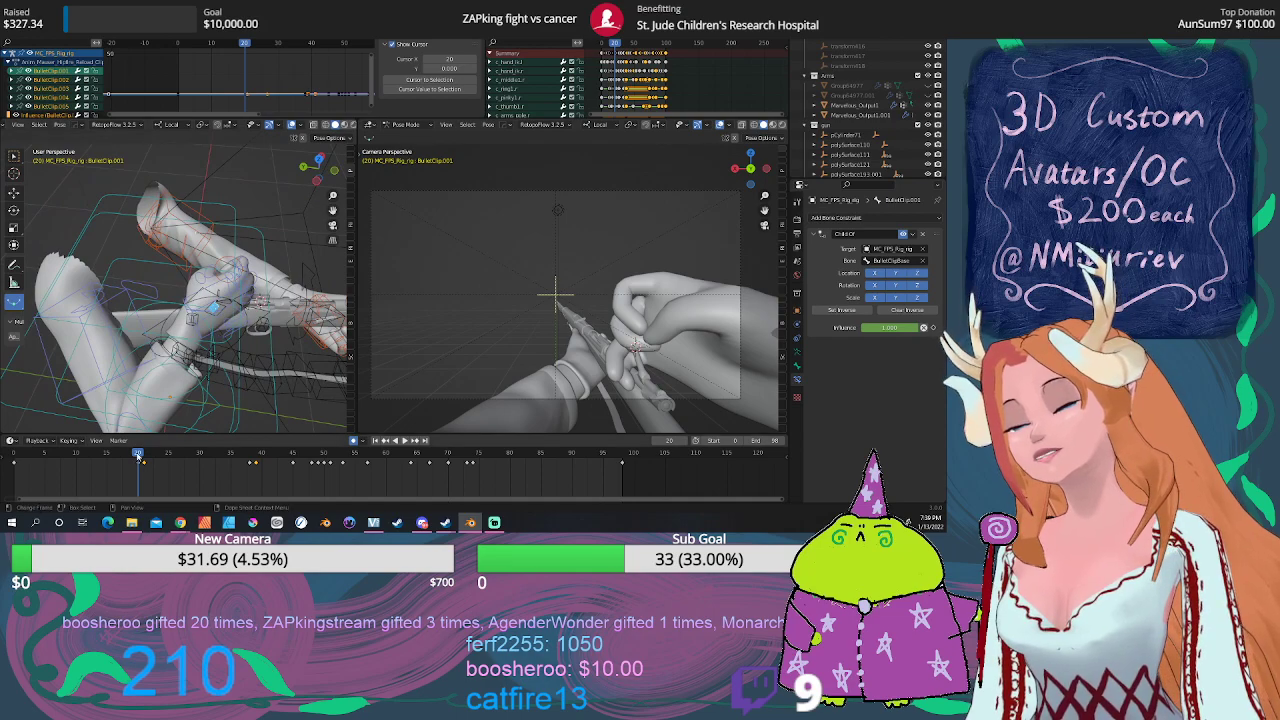
drag(138, 455, 145, 456)
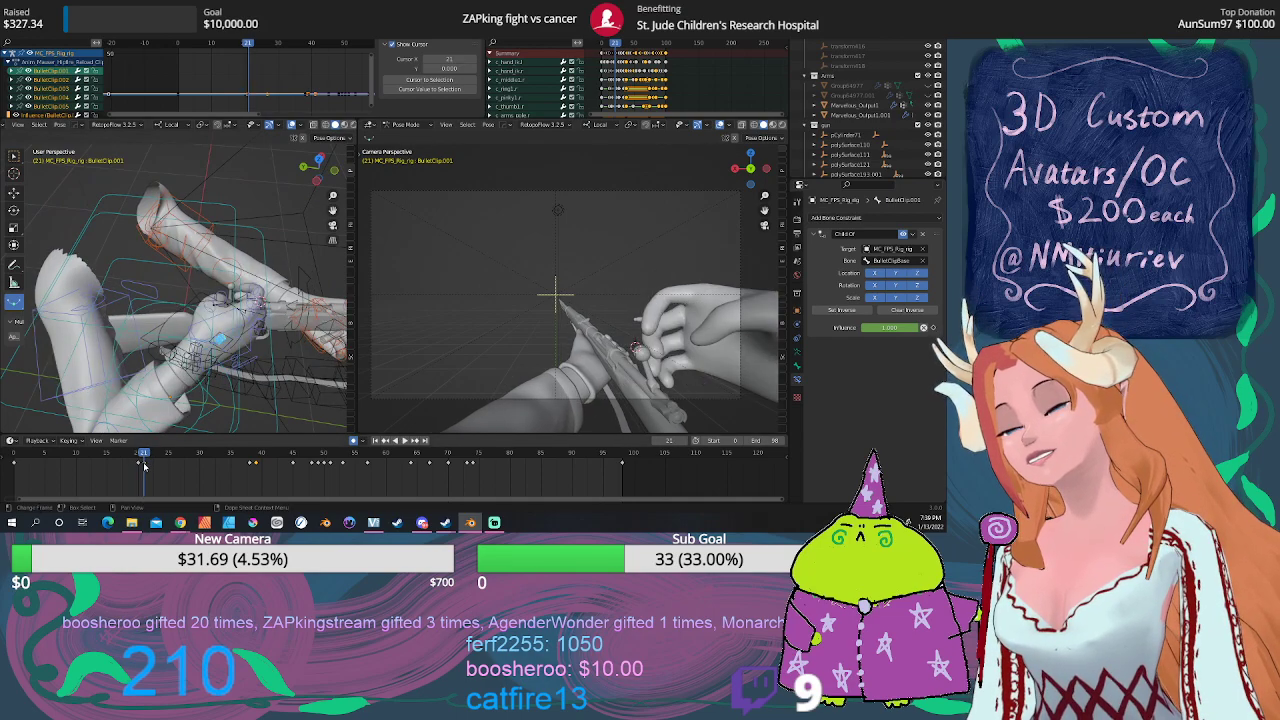
mouse_move(155, 456)
mouse_down()
mouse_move(294, 456)
mouse_move(250, 453)
mouse_up()
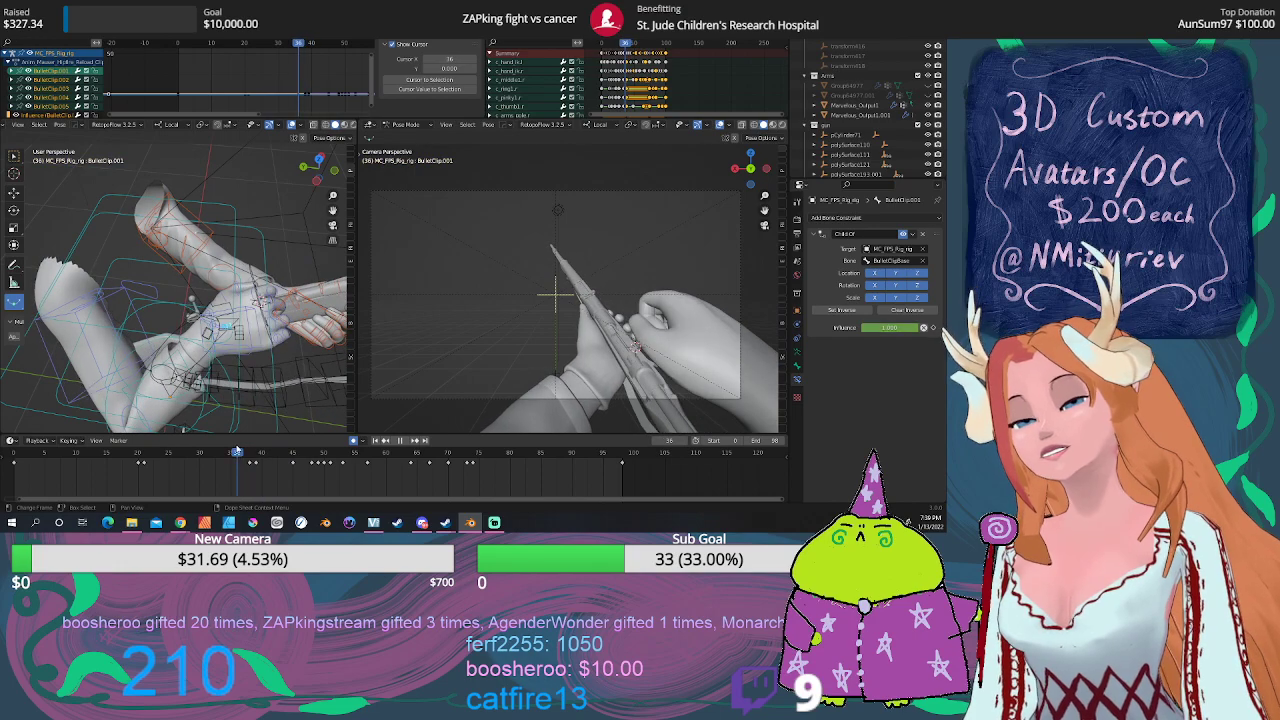
Step: Inspect the arm and gun closely around frames 38–39, then scrub on to frame 47
middle_drag(230, 360, 210, 358)
scroll(214, 356, up, 3)
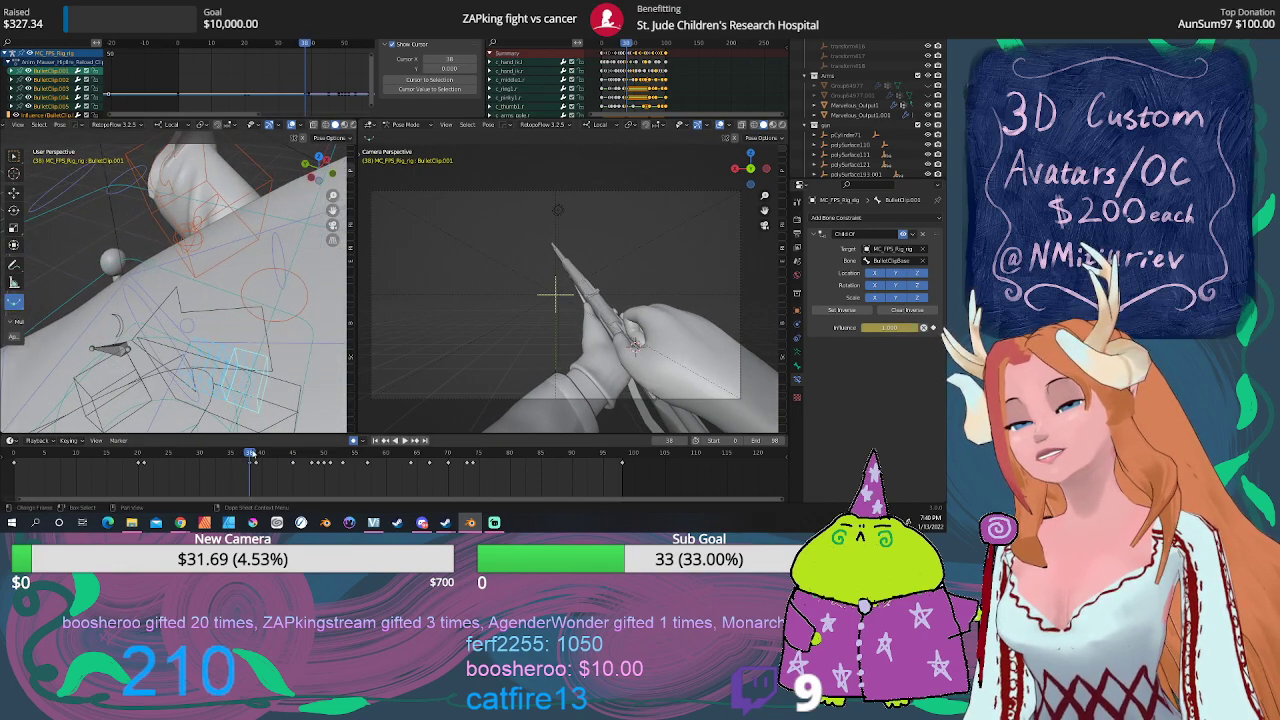
drag(250, 453, 250, 453)
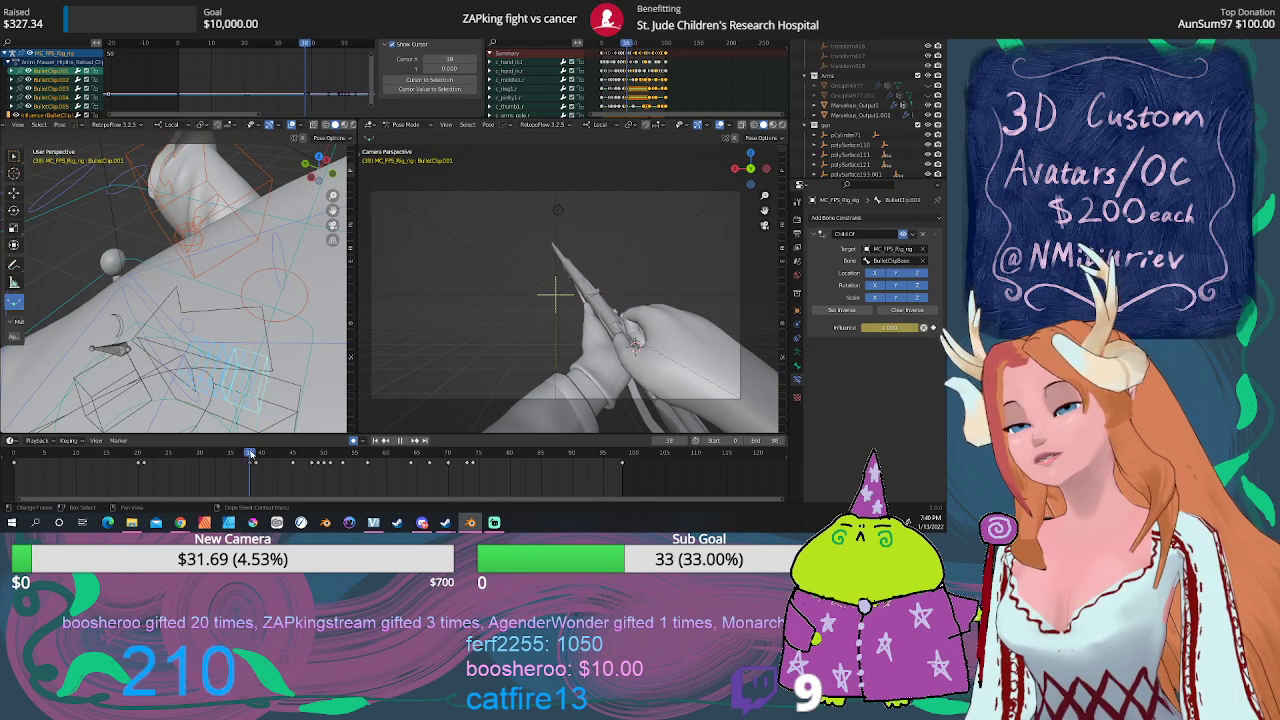
middle_drag(252, 388, 255, 377)
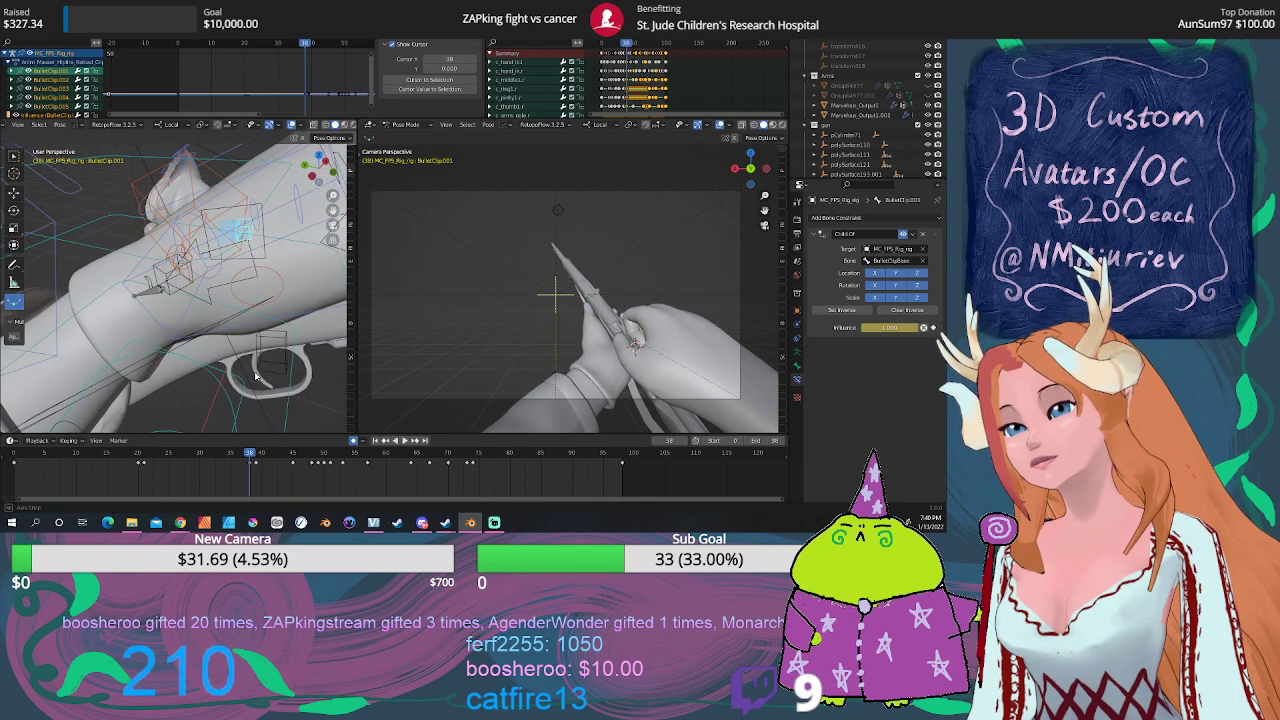
drag(260, 457, 256, 455)
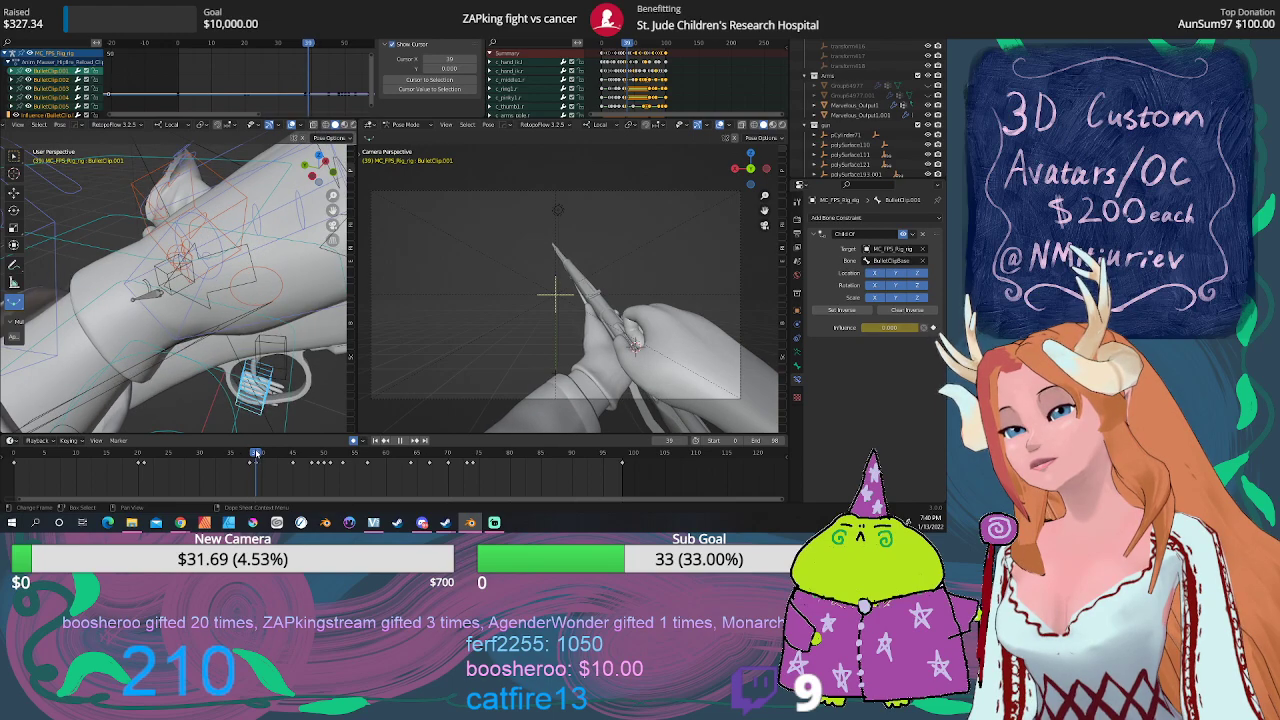
drag(256, 455, 250, 455)
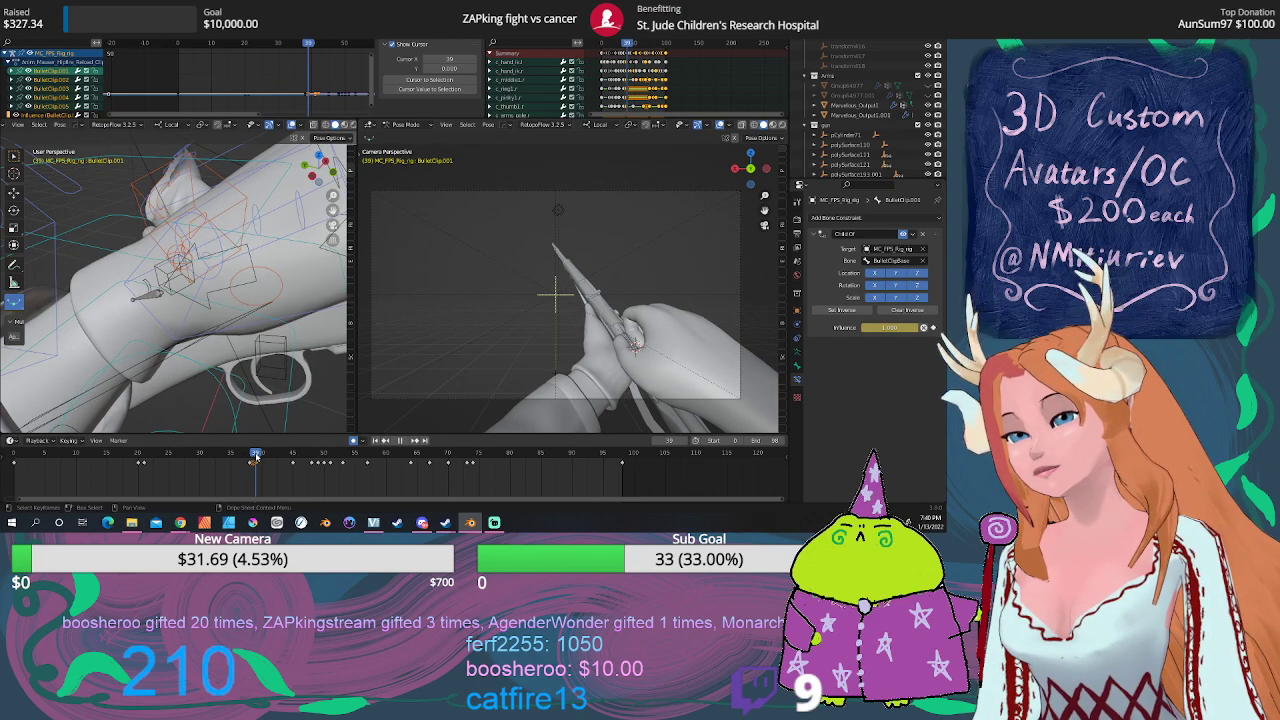
mouse_move(190, 300)
middle_down()
mouse_move(206, 326)
mouse_move(169, 322)
middle_up()
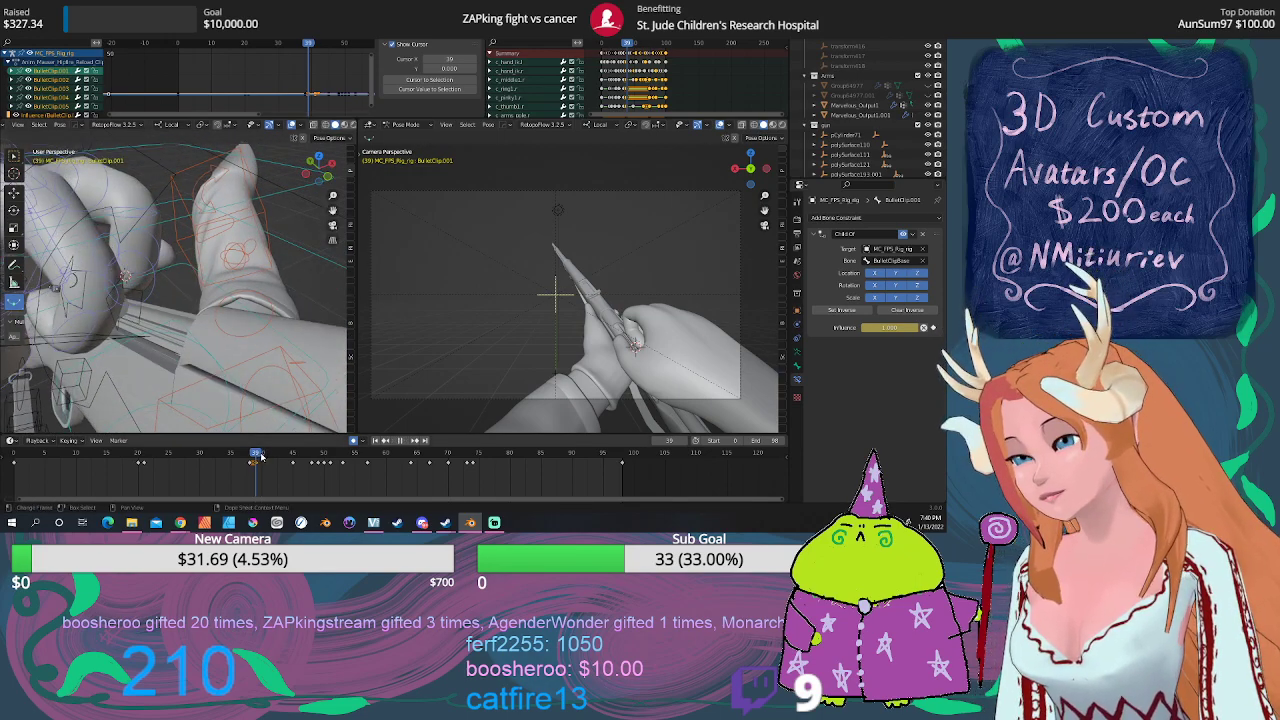
mouse_move(259, 456)
mouse_down()
mouse_move(305, 466)
mouse_move(293, 468)
mouse_up()
middle_drag(280, 420, 283, 336)
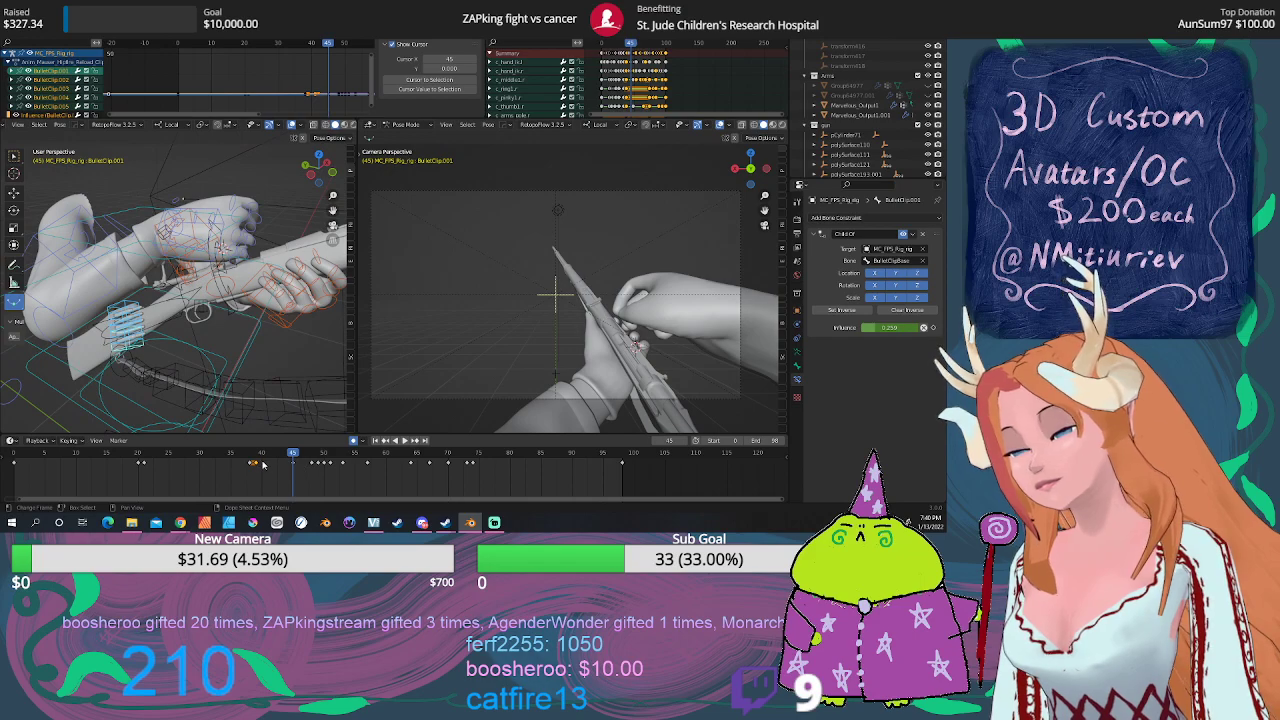
Step: Slide BulletClip.001's influence keyframe later, then select the BulletClipBase bone
drag(256, 464, 285, 472)
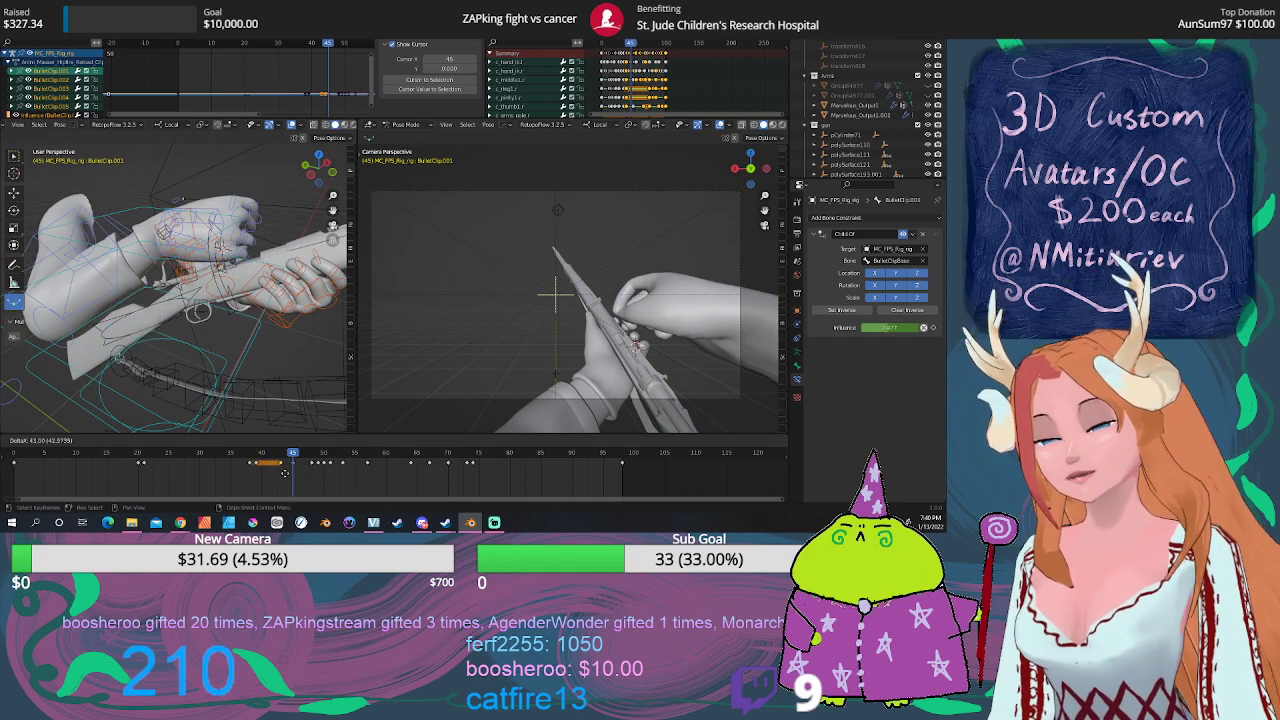
scroll(254, 318, down, 5)
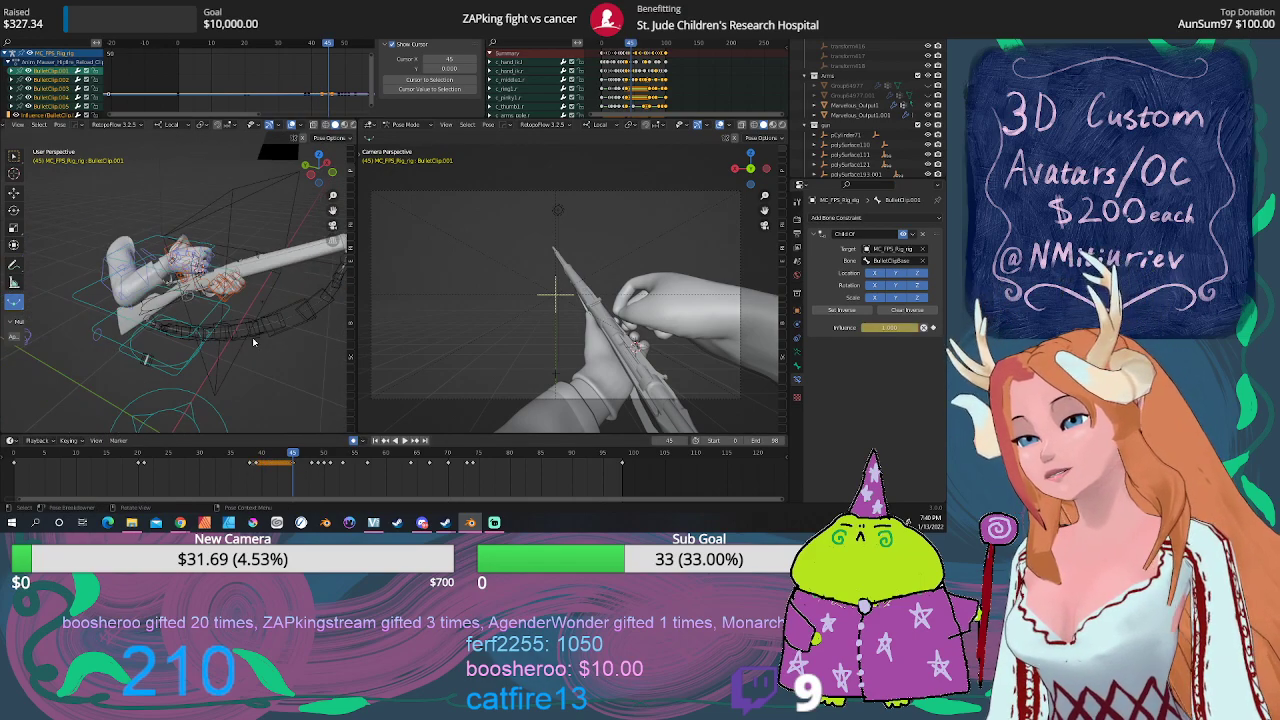
middle_drag(255, 317, 153, 339)
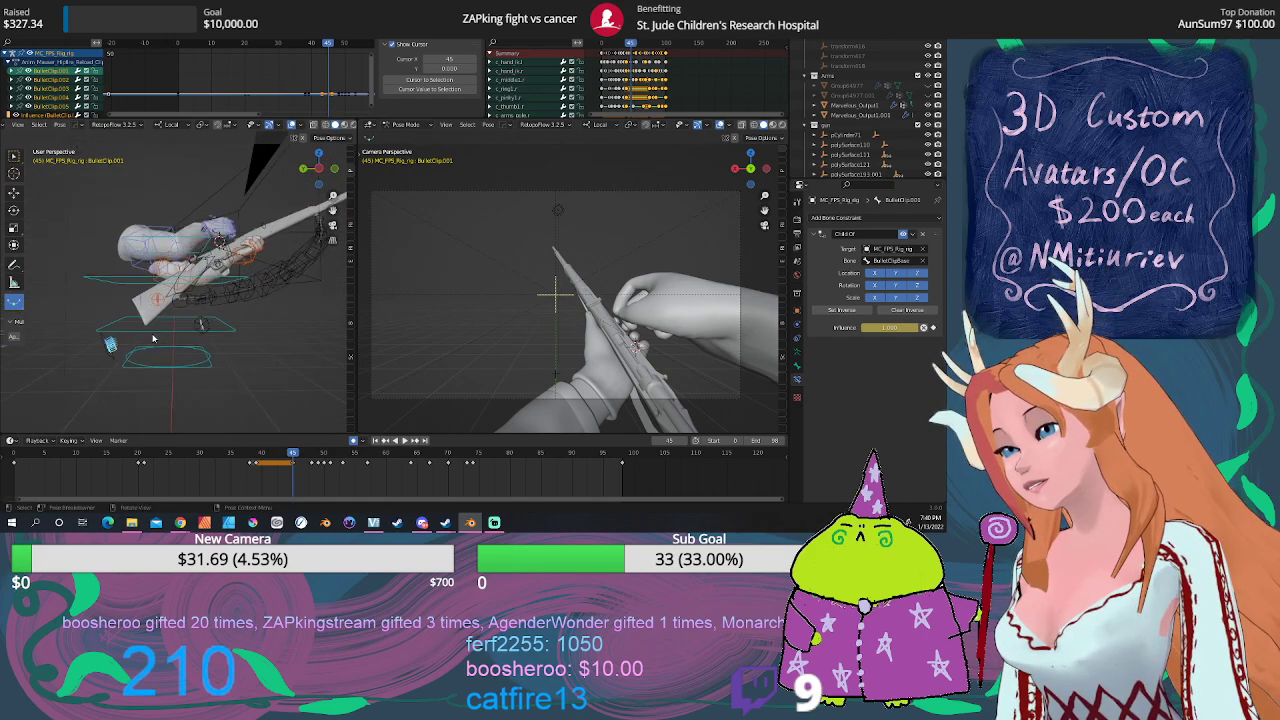
click(112, 361)
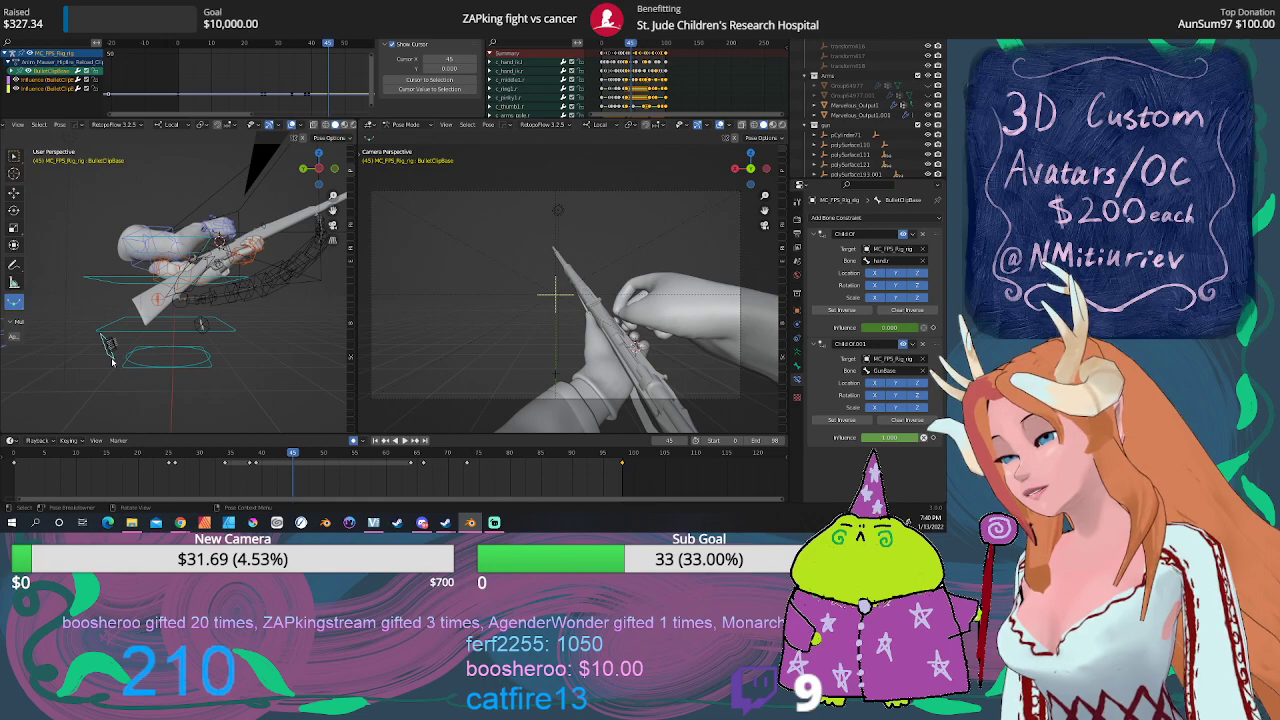
Step: Shift the selected BulletClipBase keyframes later along the timeline
mouse_move(296, 455)
mouse_down()
mouse_move(418, 452)
mouse_move(211, 432)
mouse_move(548, 447)
mouse_up()
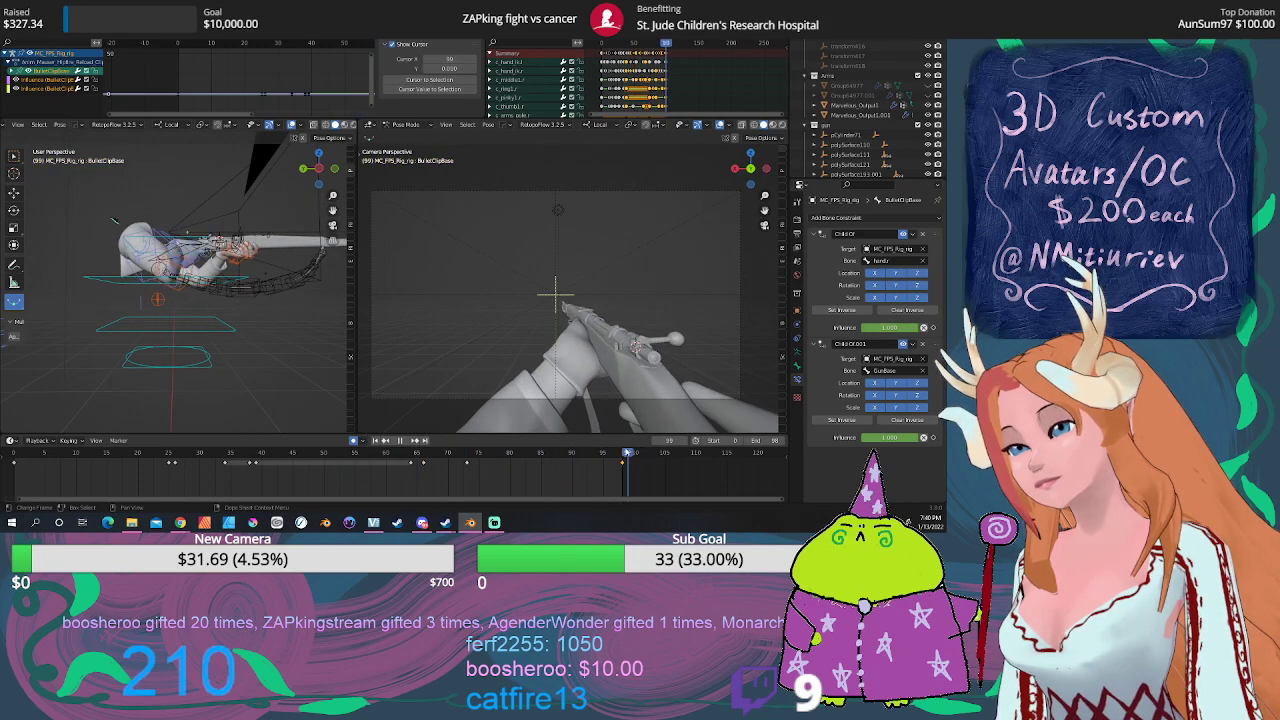
drag(607, 452, 395, 456)
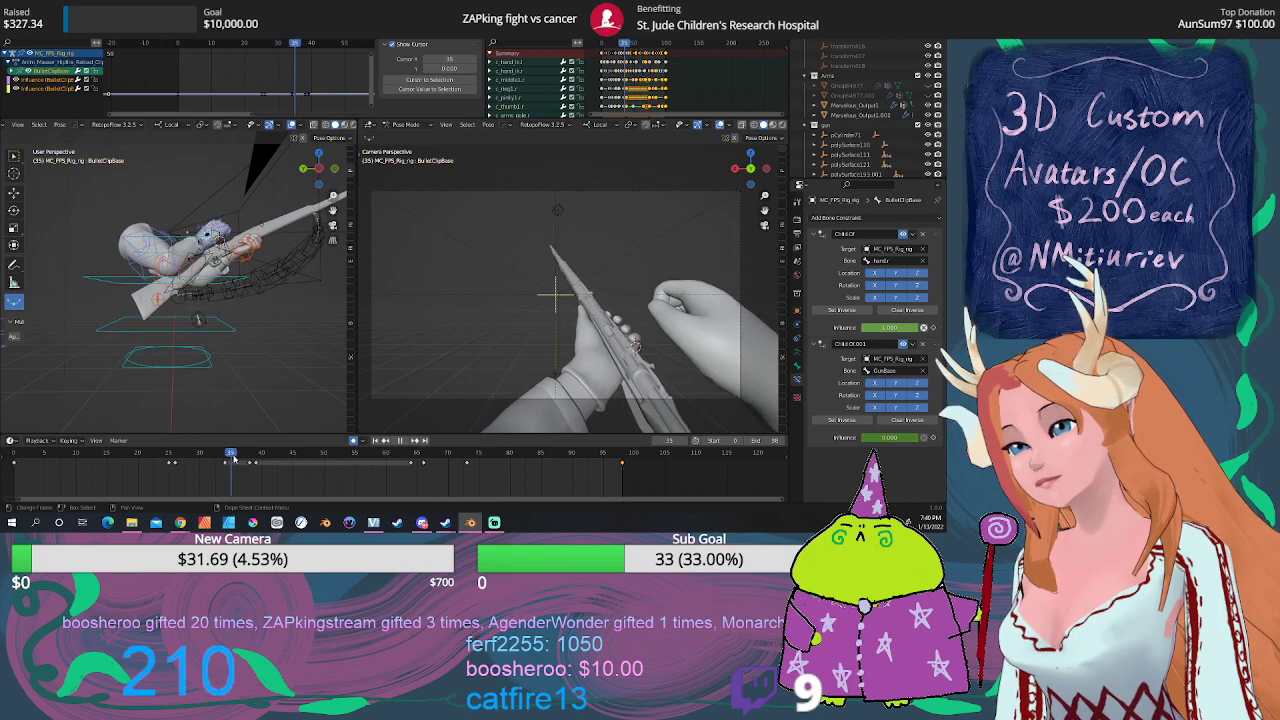
drag(233, 455, 251, 456)
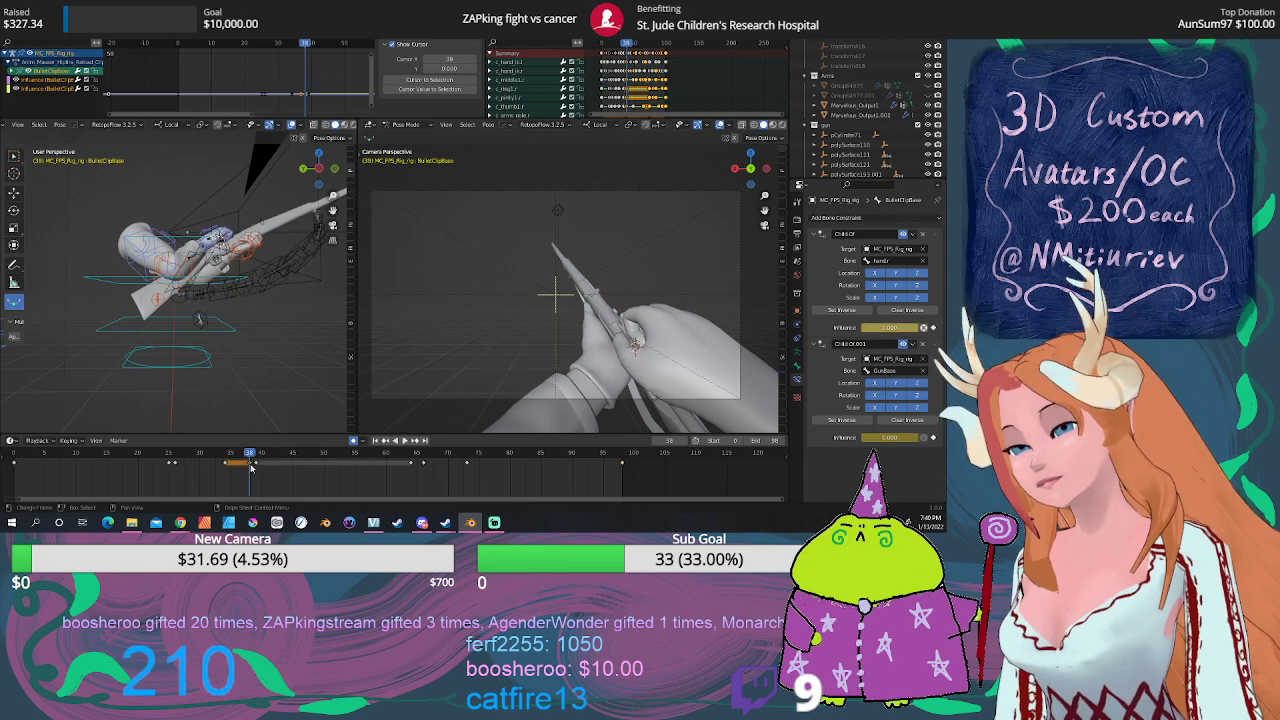
mouse_move(251, 468)
mouse_down()
mouse_move(462, 456)
mouse_move(411, 453)
mouse_up()
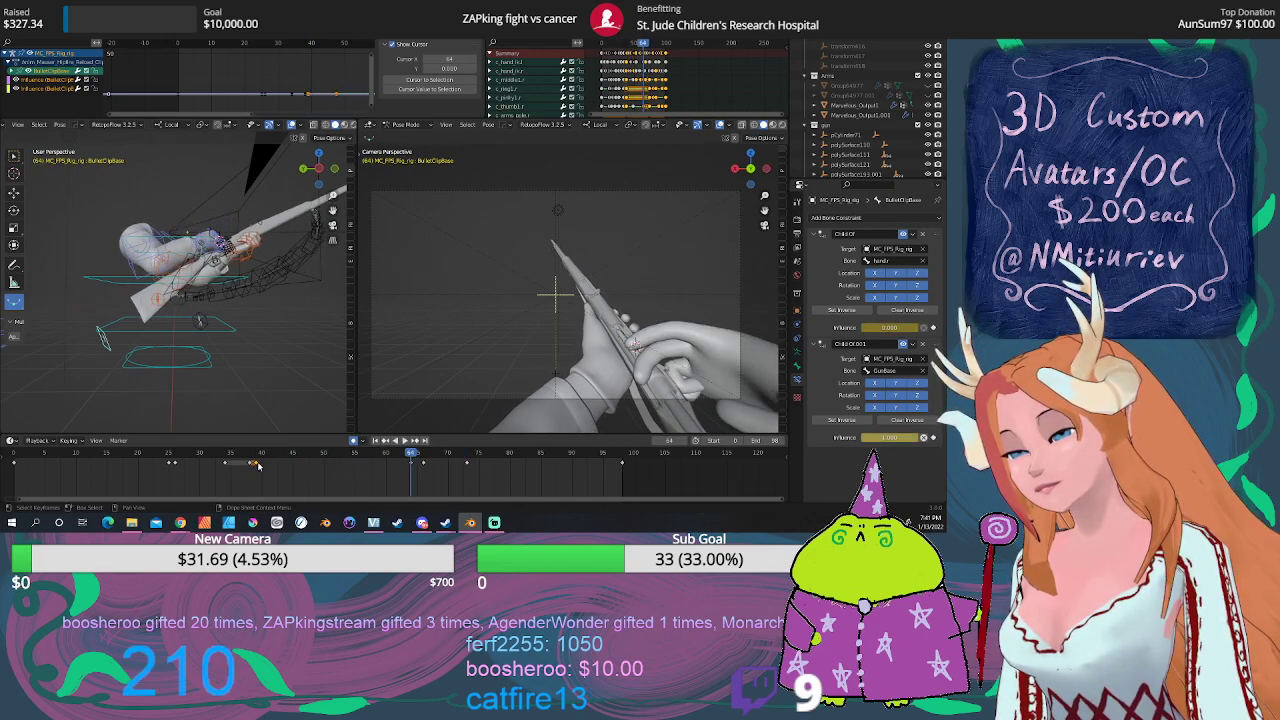
drag(256, 465, 267, 465)
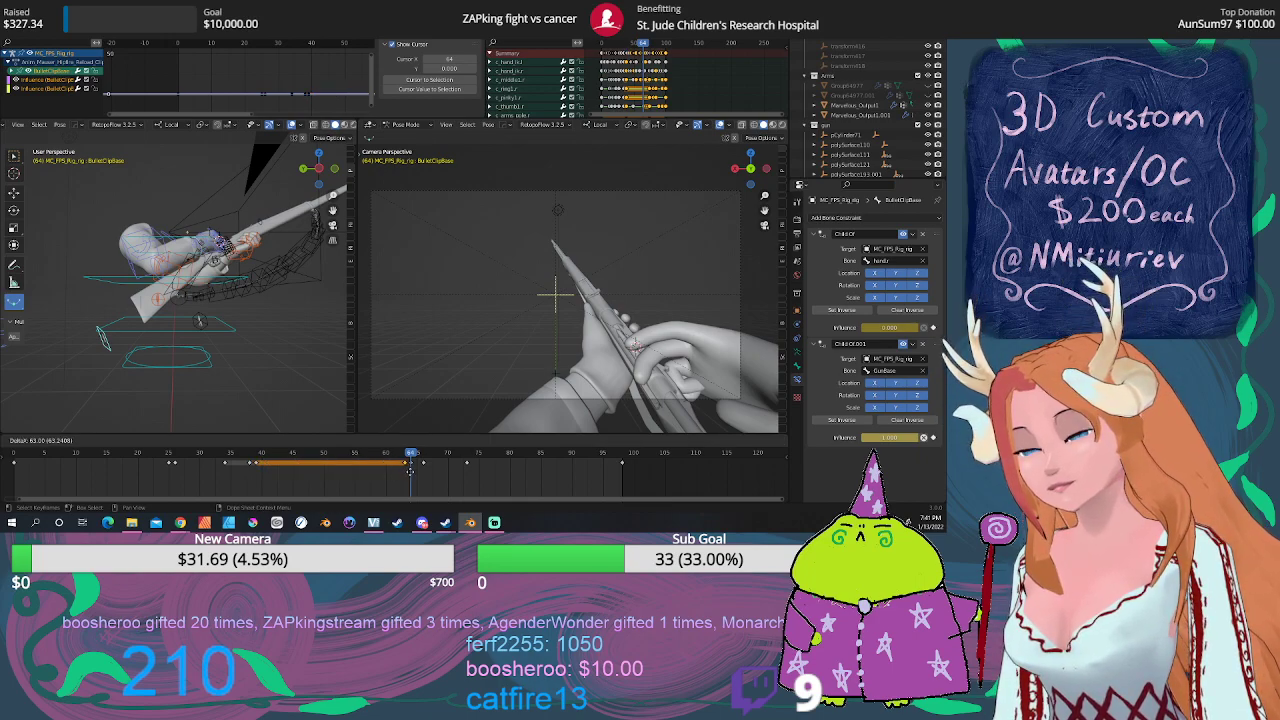
key(g)
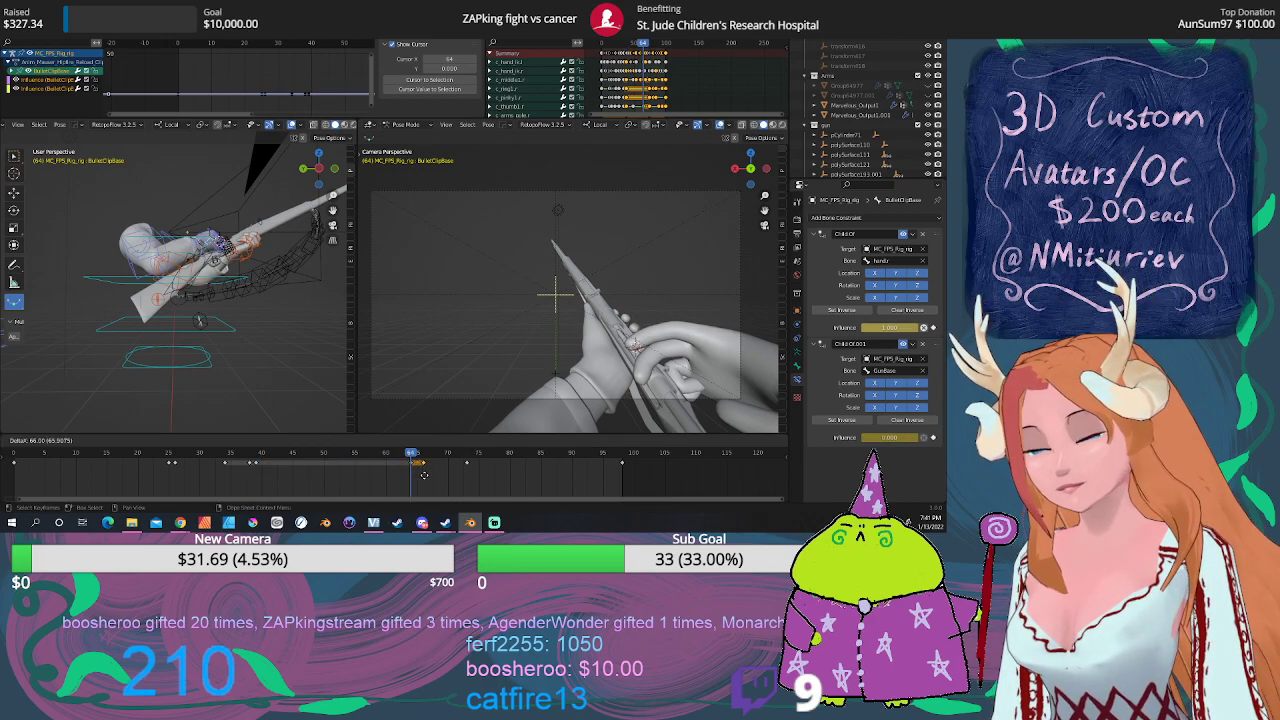
key(g)
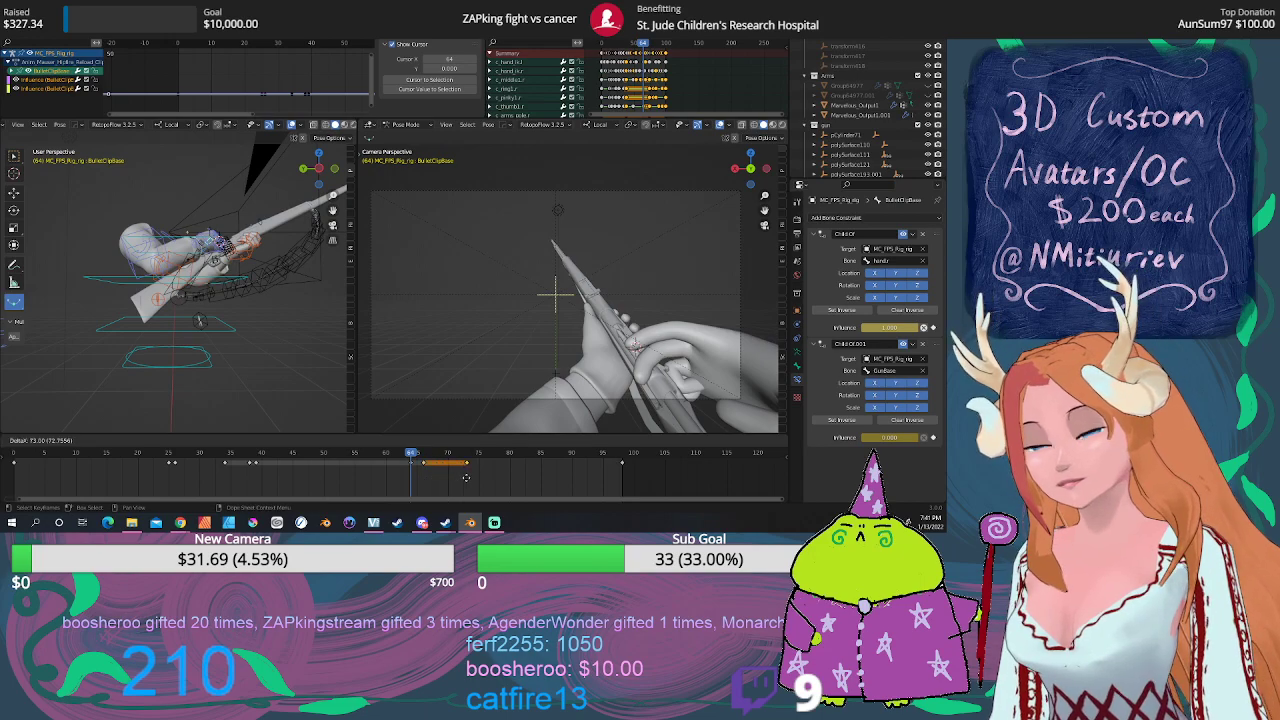
key(g)
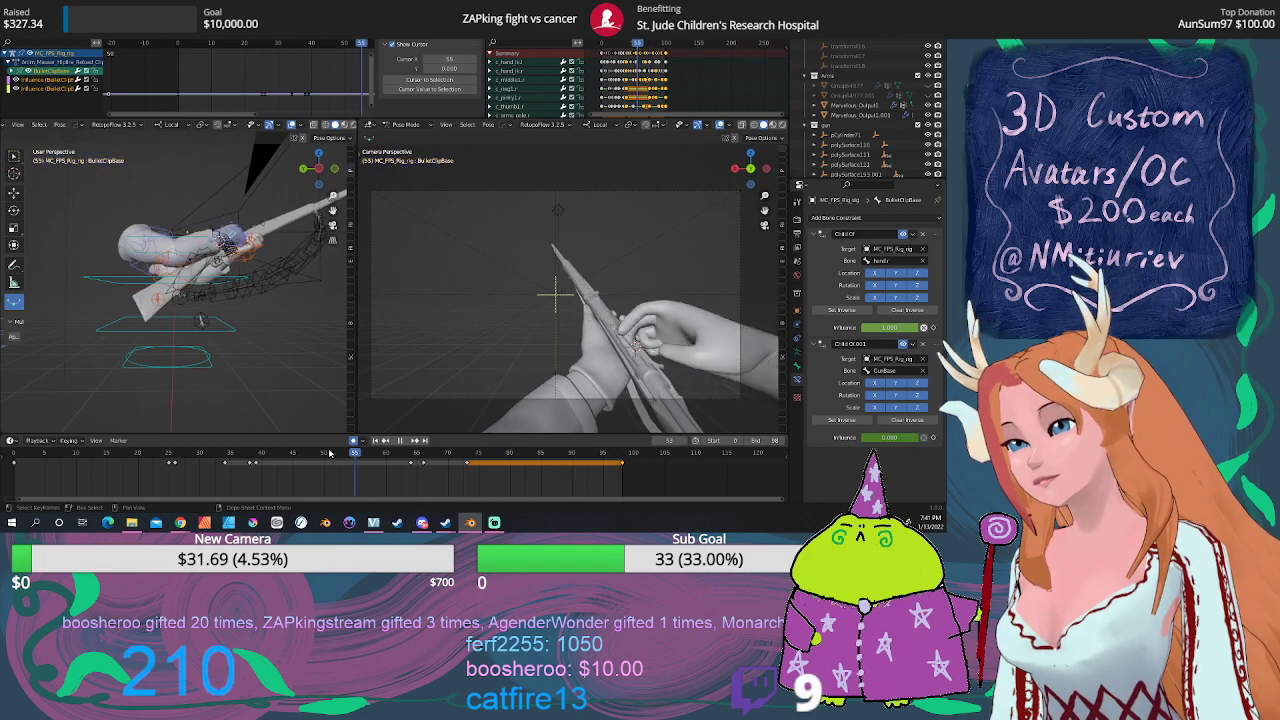
Step: Review the pose from frame 28 to 38, zoomed on the hand, and select a finger BulletClip bone
click(190, 447)
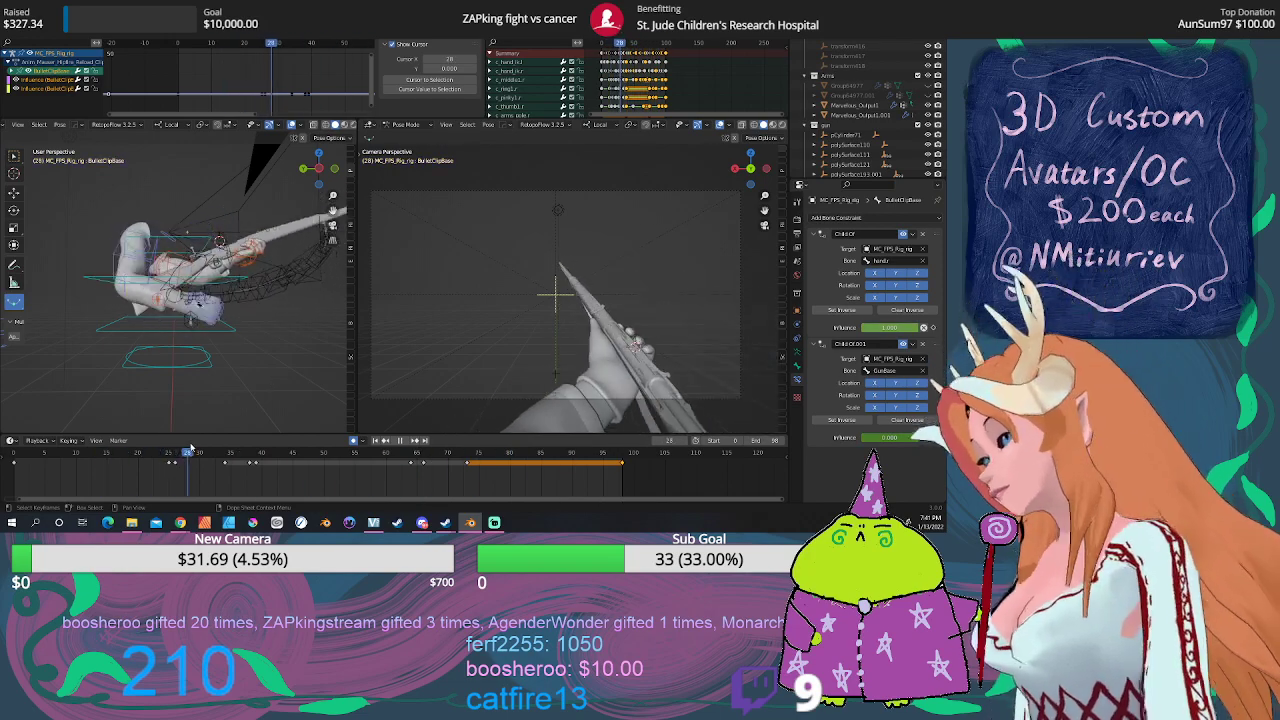
drag(190, 447, 230, 447)
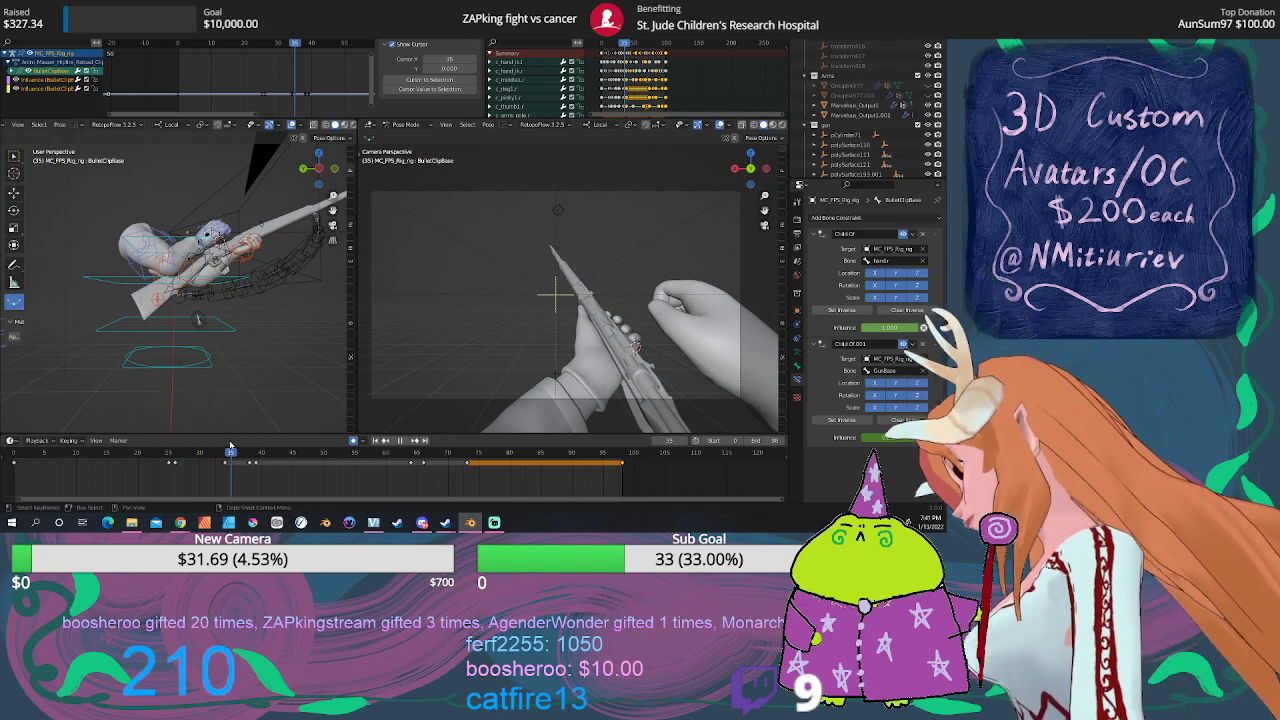
mouse_move(230, 447)
mouse_down()
mouse_move(343, 455)
mouse_move(331, 453)
mouse_up()
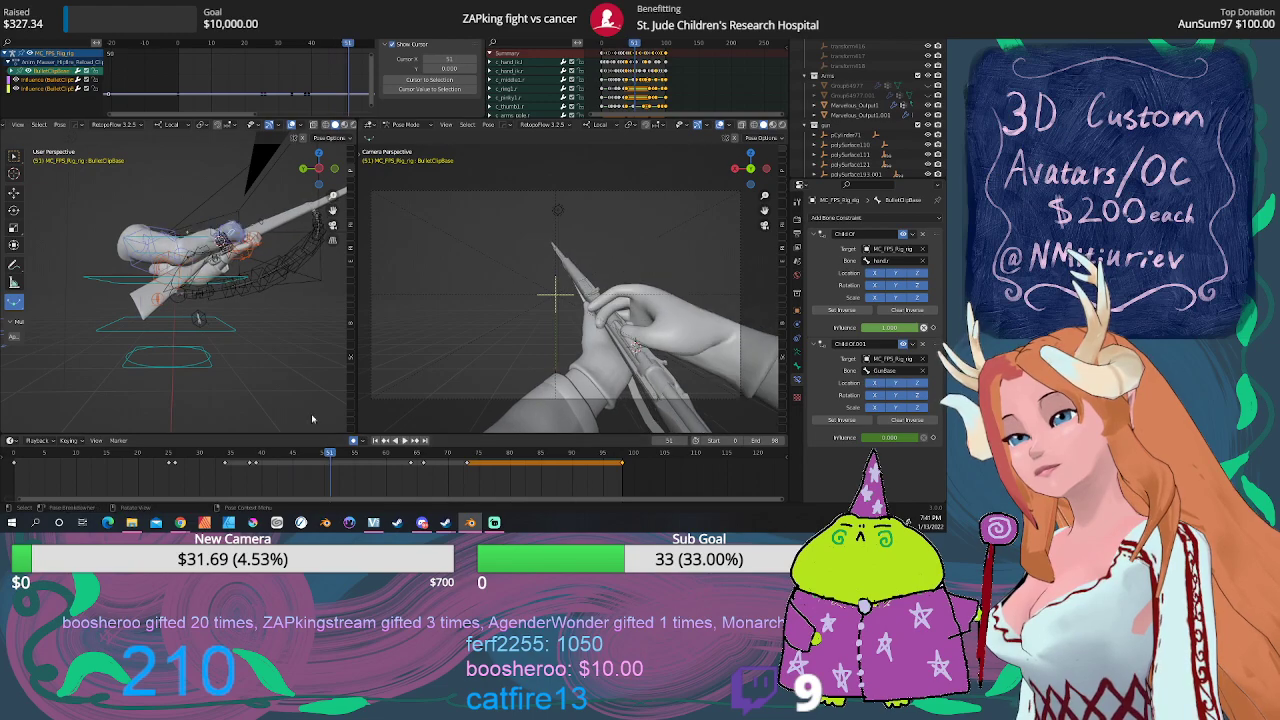
scroll(312, 419, up, 3)
scroll(312, 419, up, 2)
middle_drag(312, 419, 198, 288)
click(203, 278)
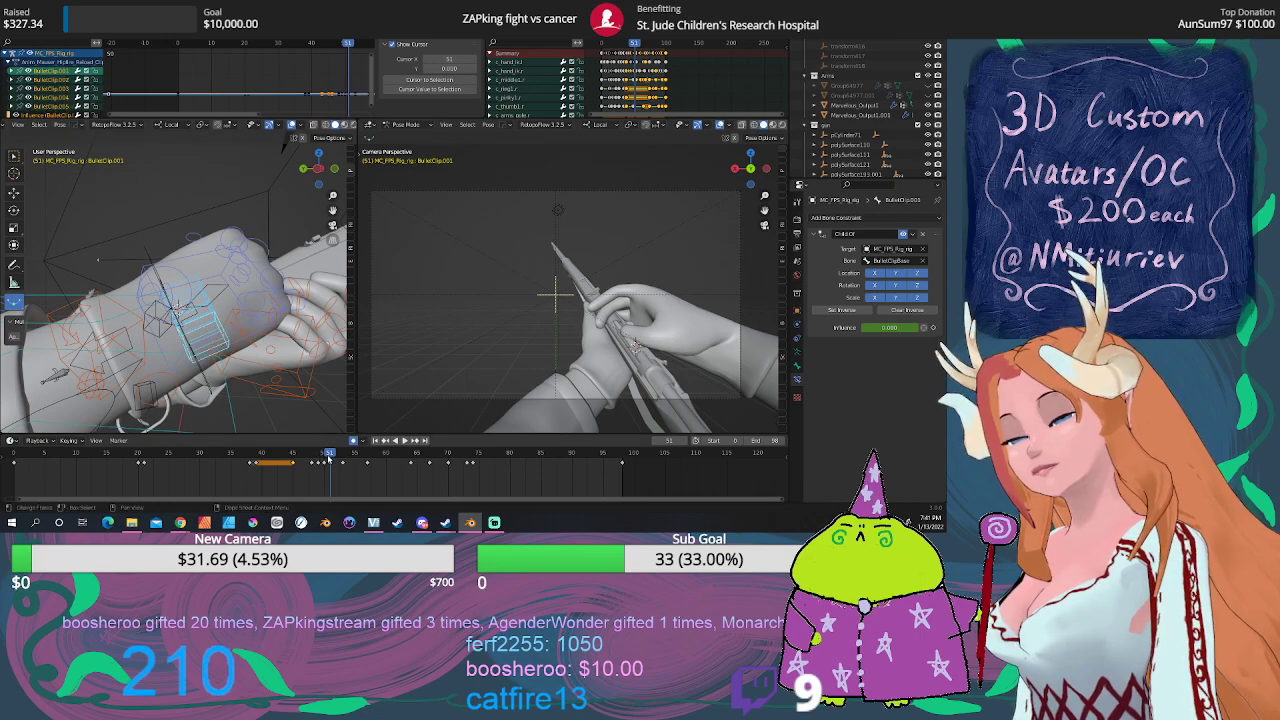
Step: Delete the bullet bone's keyframes after frame 43, then replay and scrub to frame 38
drag(329, 458, 284, 456)
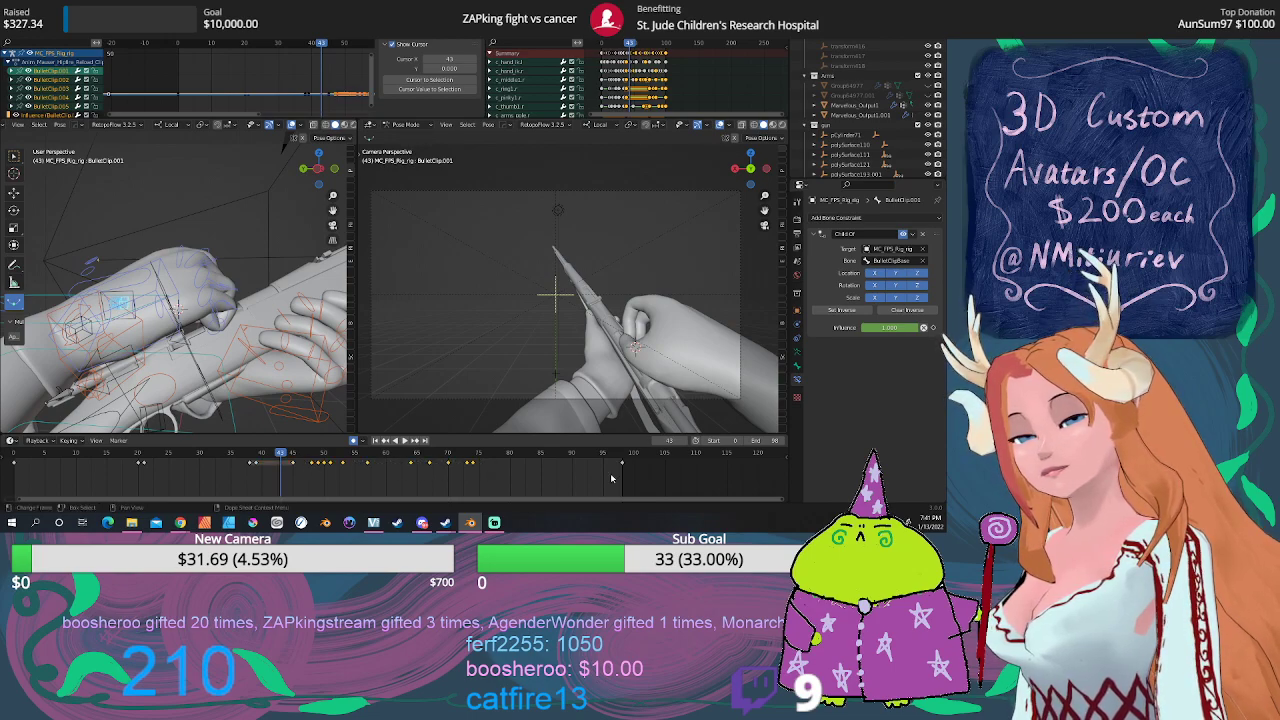
key(Delete)
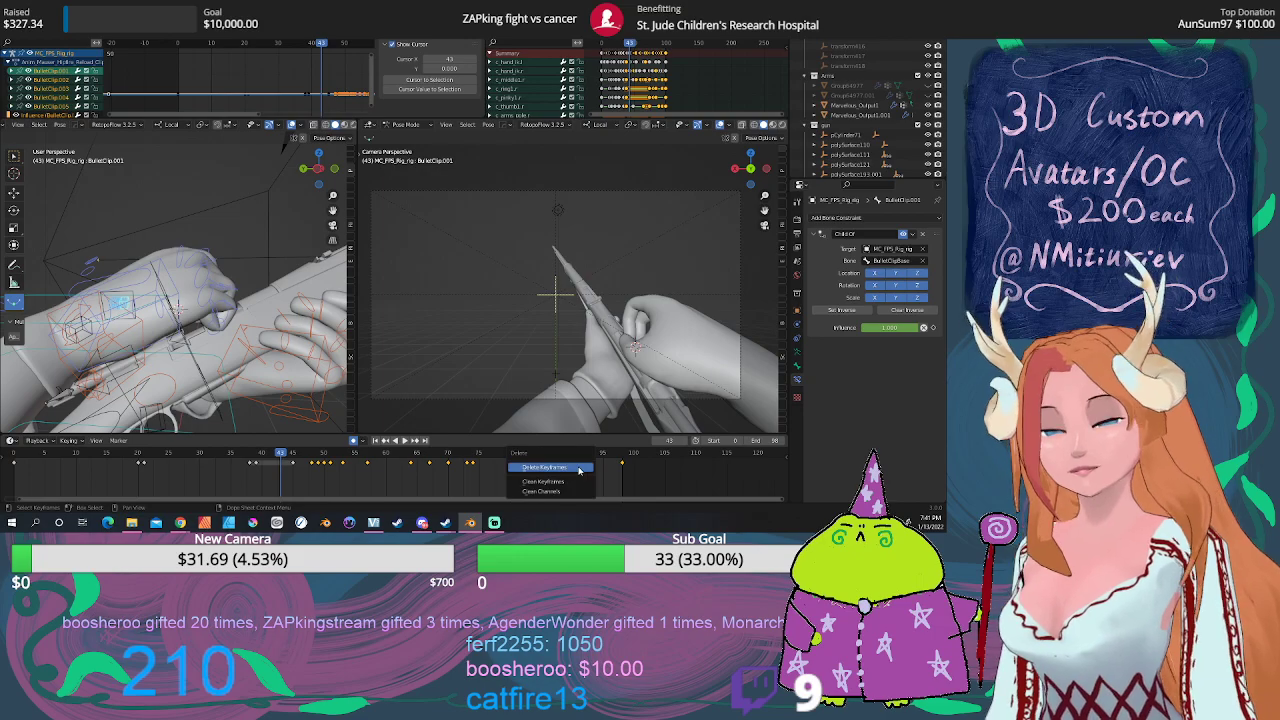
key(space)
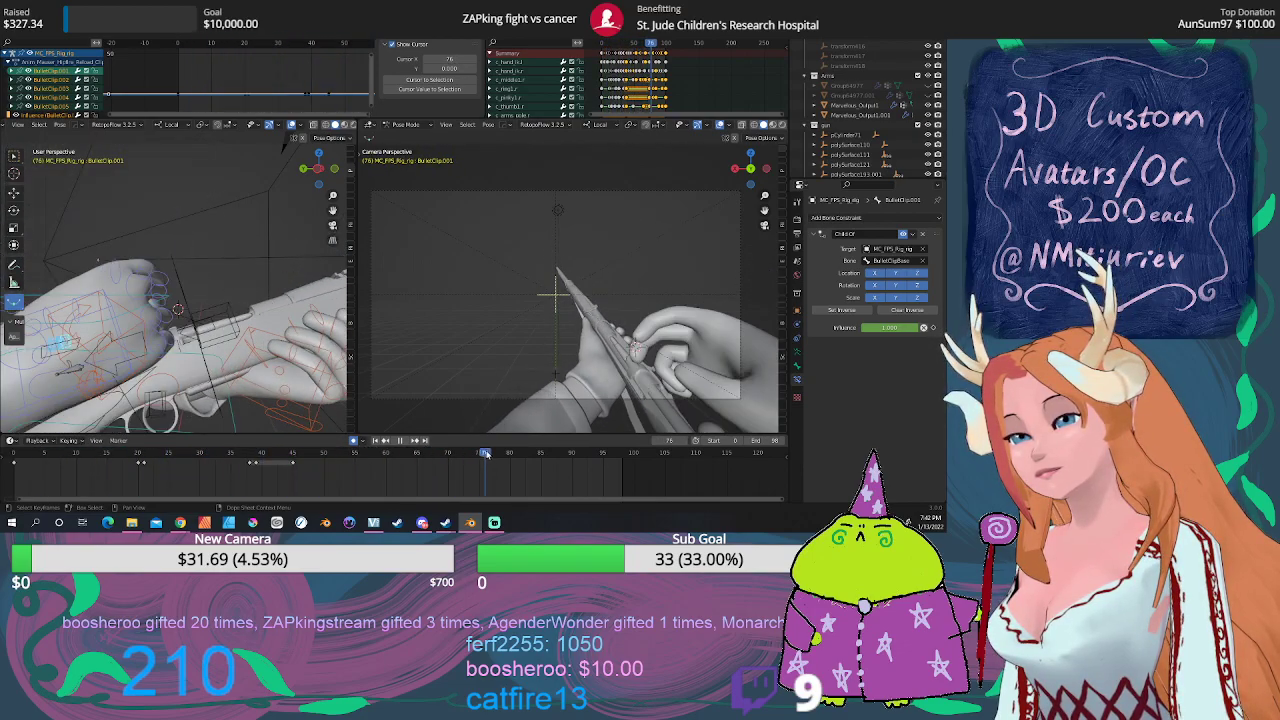
click(38, 454)
mouse_move(38, 454)
mouse_down()
mouse_move(258, 462)
mouse_move(184, 474)
mouse_move(245, 481)
mouse_up()
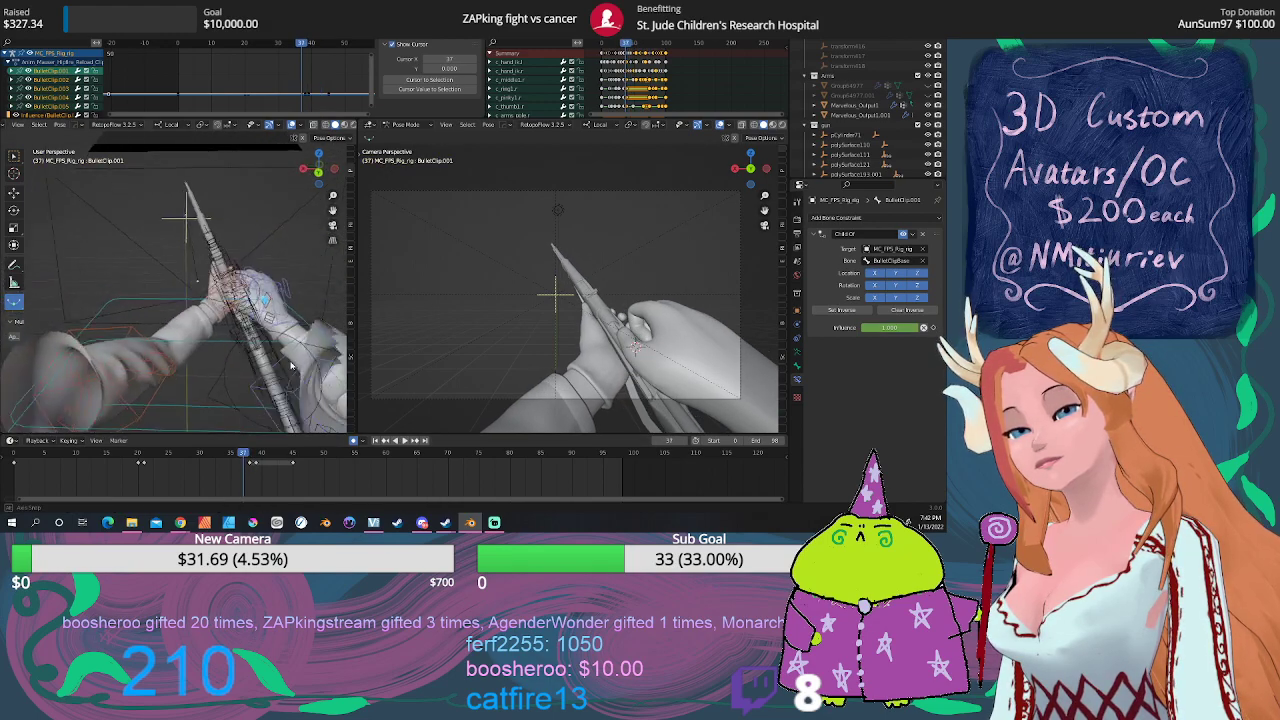
Step: Check the c_hand_ik.r controller's motion up to frame 54, then select BulletClip.006
click(281, 293)
mouse_move(262, 309)
middle_down()
mouse_move(179, 305)
mouse_move(176, 270)
mouse_move(213, 305)
mouse_move(146, 294)
middle_up()
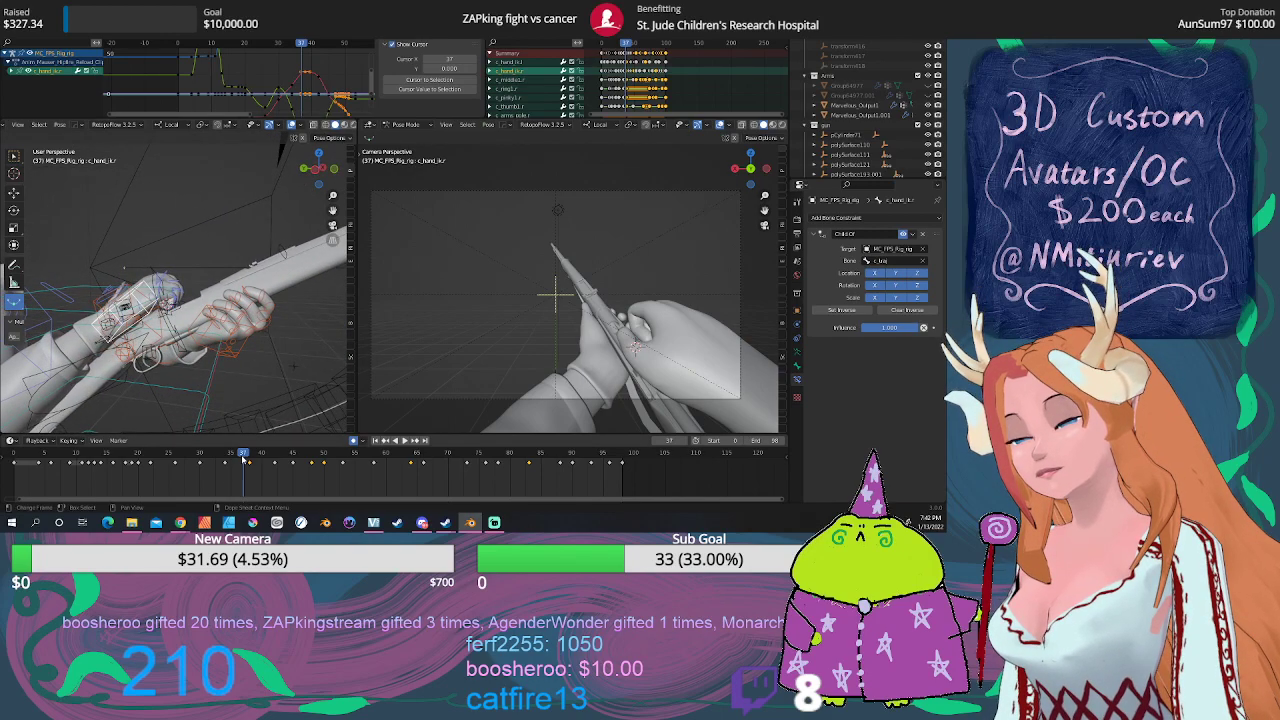
mouse_move(243, 458)
mouse_down()
mouse_move(469, 479)
mouse_move(226, 456)
mouse_move(489, 480)
mouse_up()
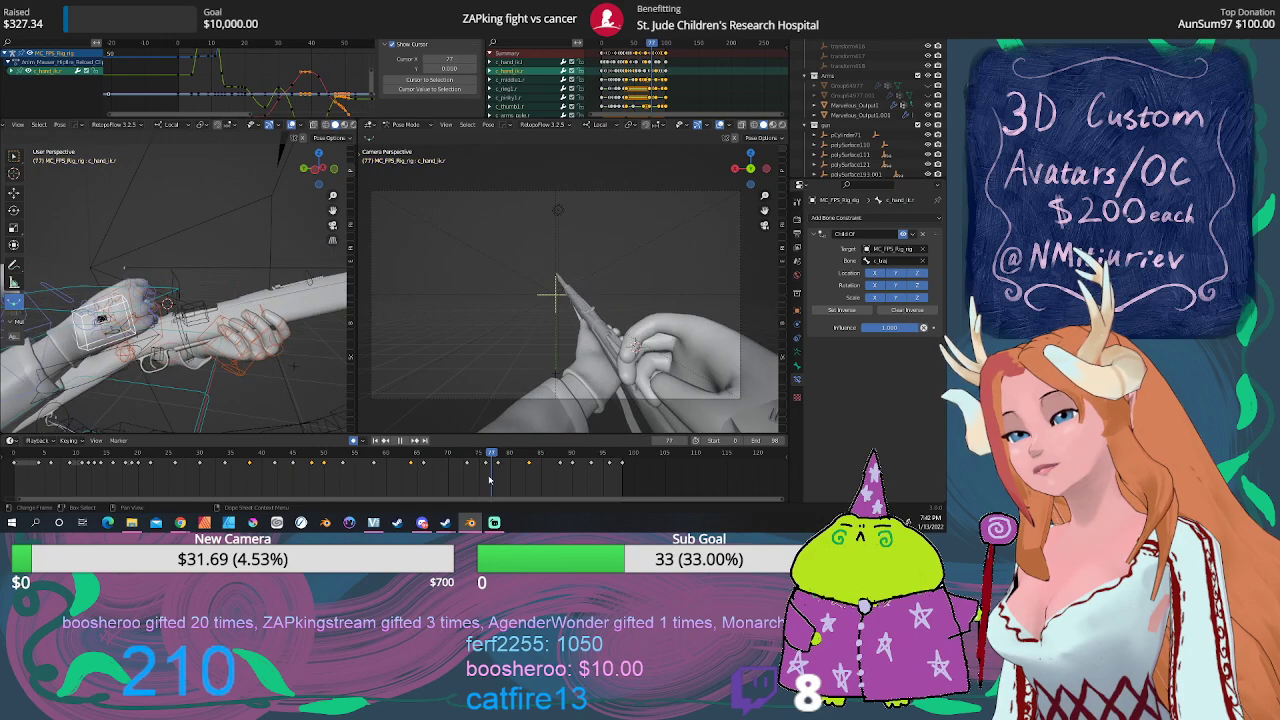
click(197, 304)
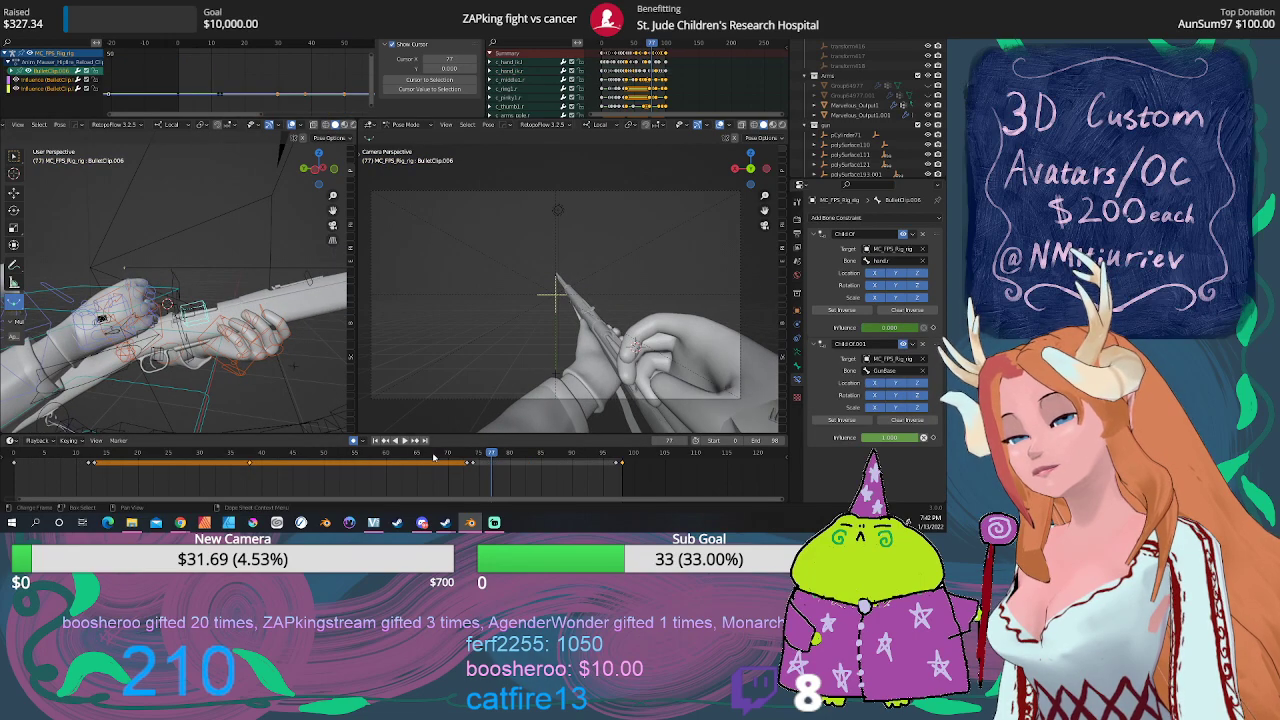
Step: Review BulletClip.006's clip switch across frames 13–74 from several angles
drag(487, 456, 467, 454)
mouse_move(240, 350)
middle_down()
mouse_move(231, 357)
mouse_move(292, 398)
middle_up()
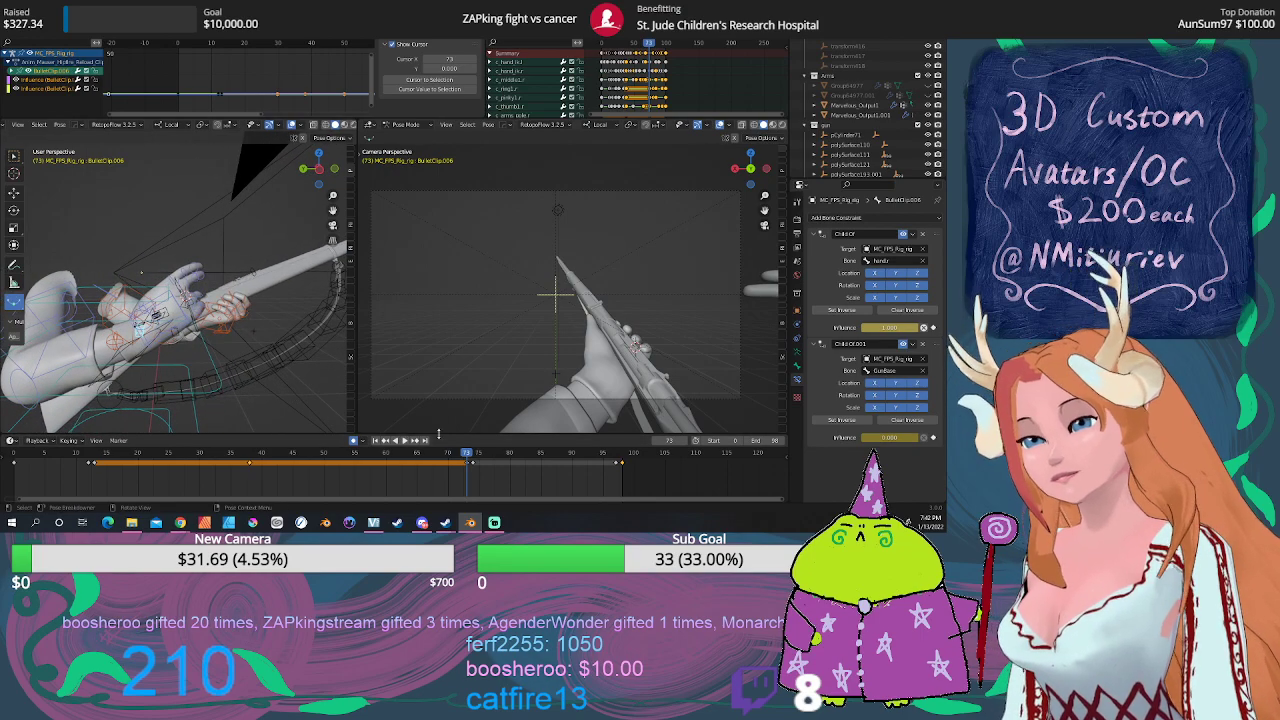
mouse_move(469, 458)
mouse_down()
mouse_move(70, 428)
mouse_move(94, 428)
mouse_up()
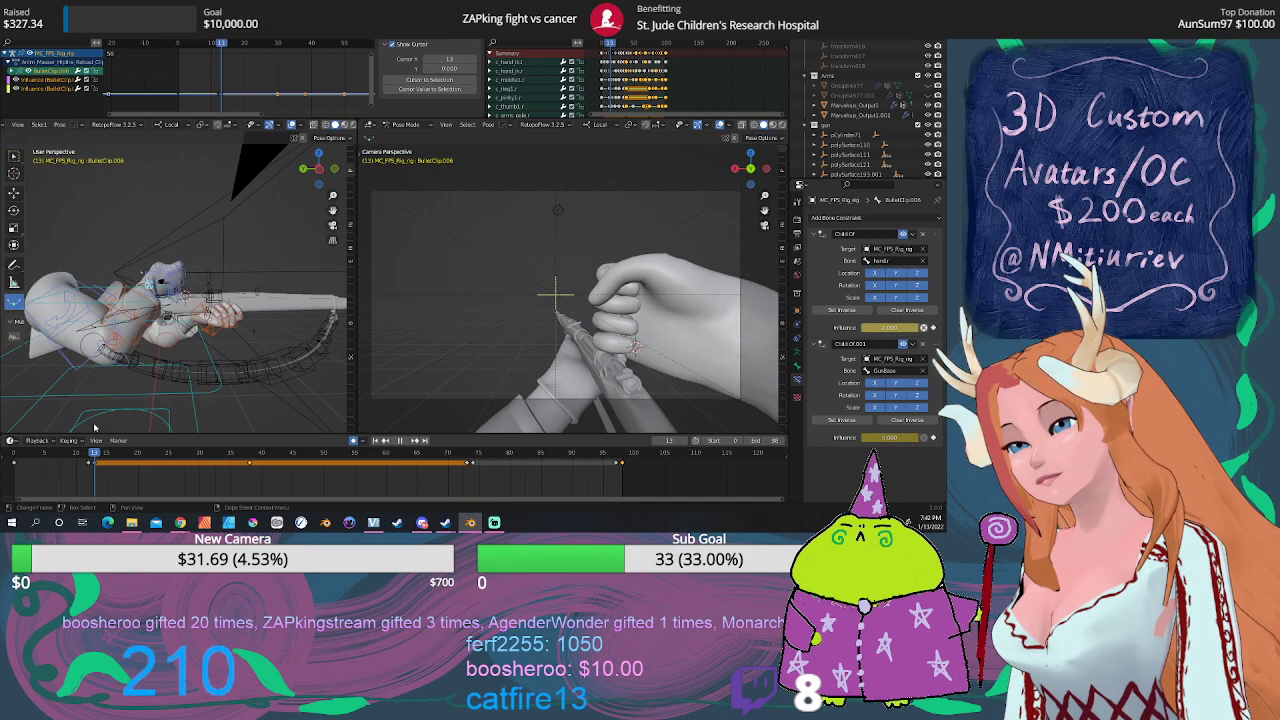
drag(95, 428, 178, 443)
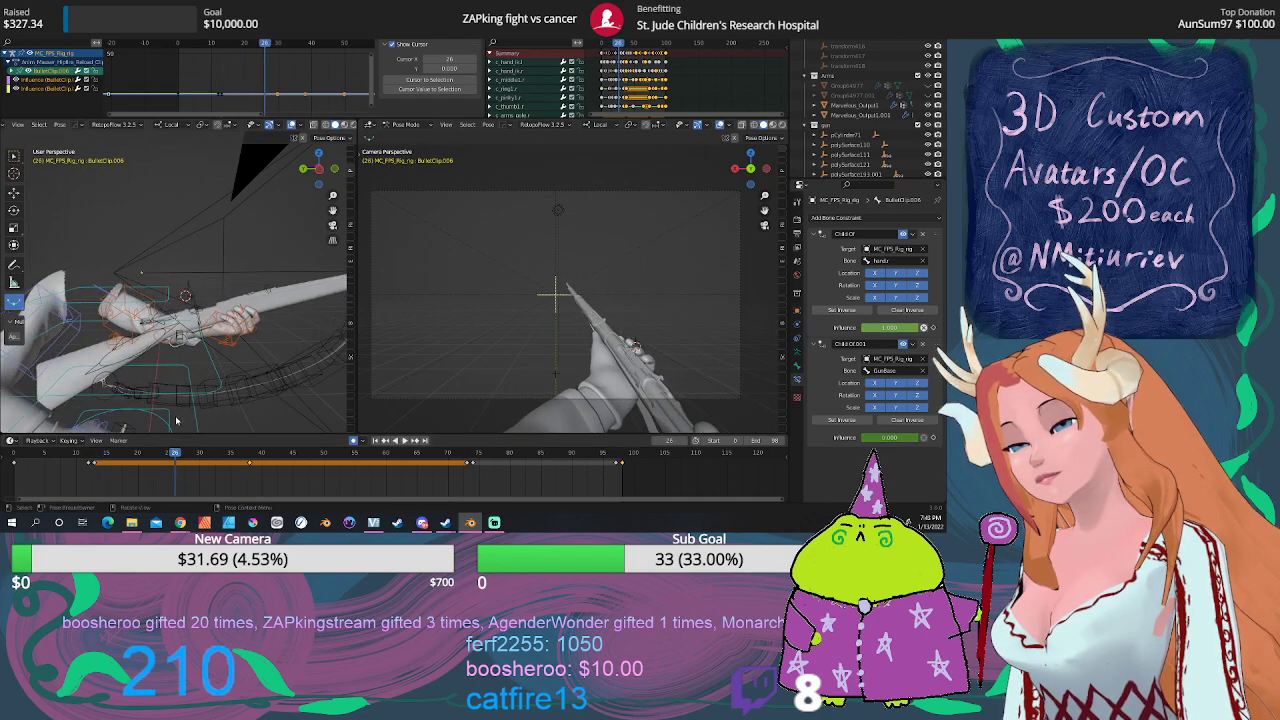
mouse_move(338, 222)
middle_down()
mouse_move(227, 333)
mouse_move(45, 327)
middle_up()
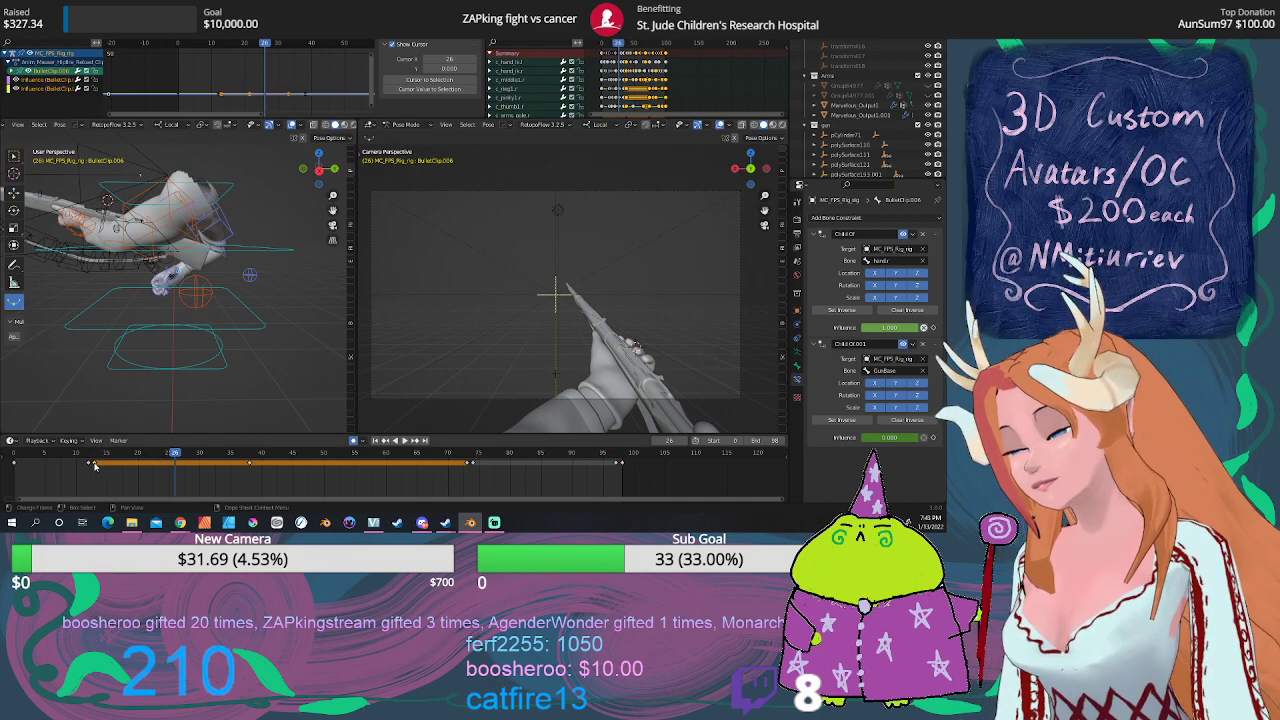
Step: Slide the chosen BulletClip.006 keys 24 frames later and check the result at frame 39
drag(90, 462, 165, 471)
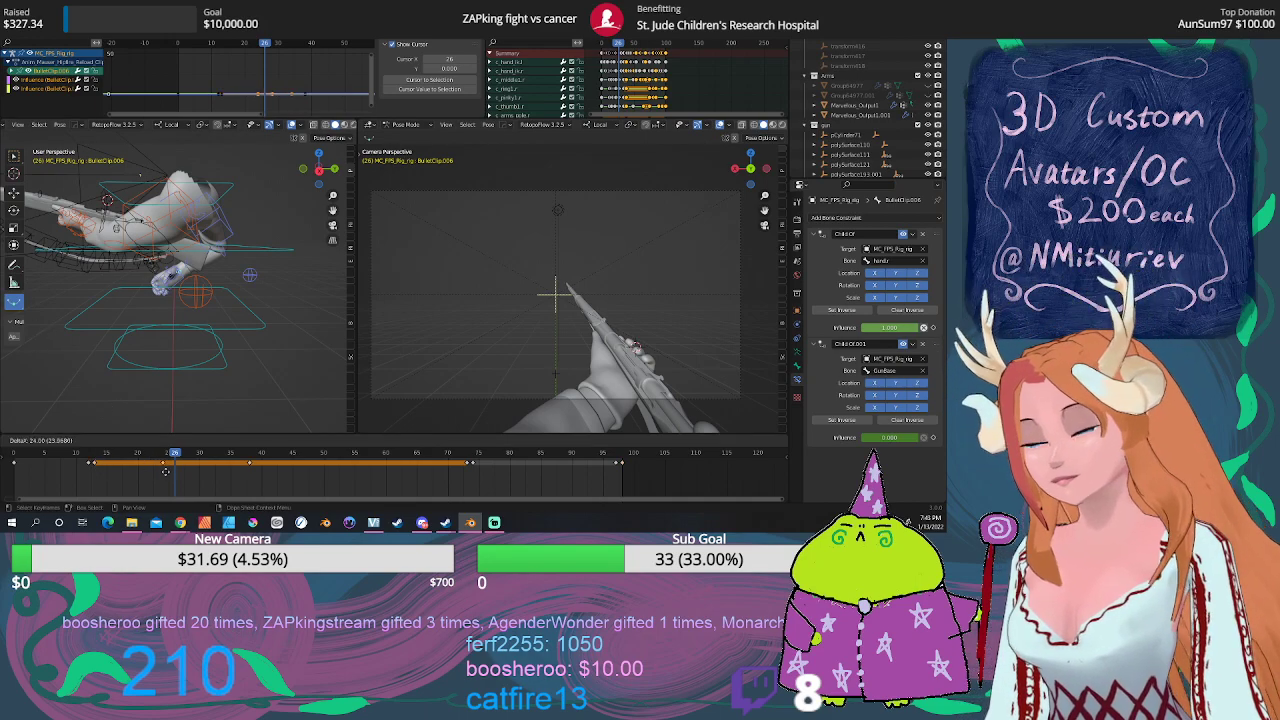
scroll(166, 317, up, 6)
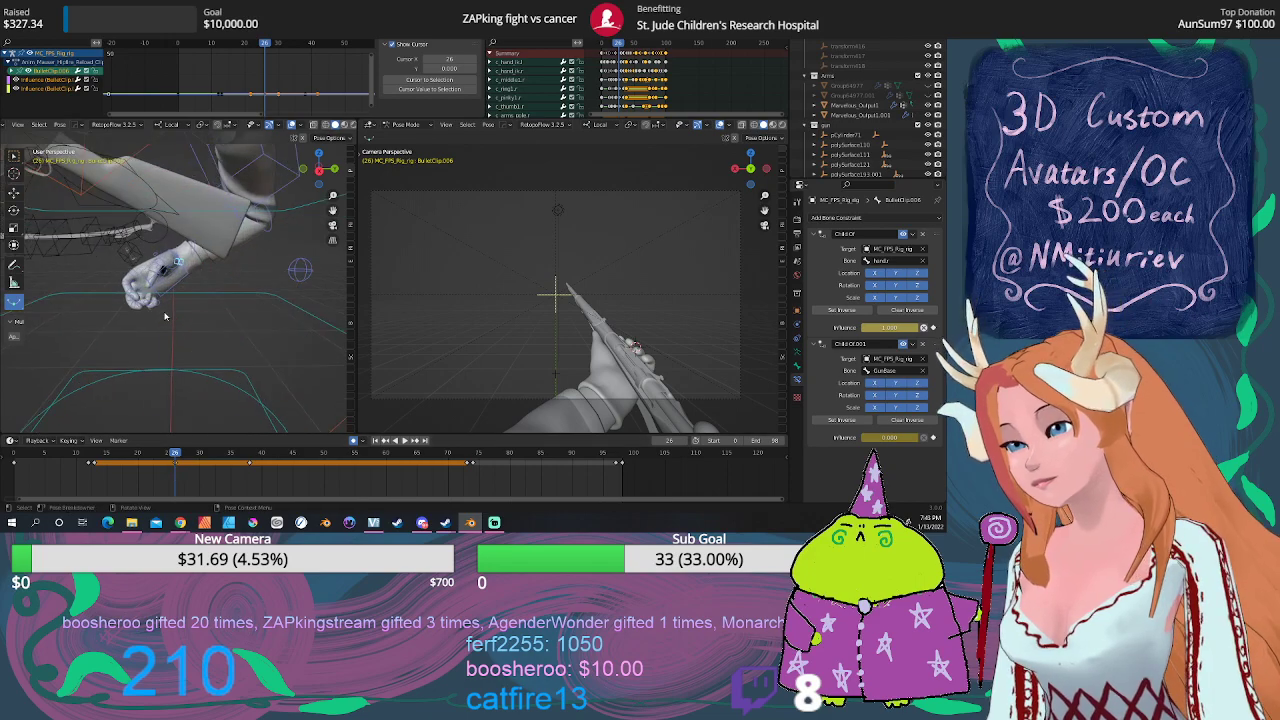
mouse_move(170, 318)
shift+middle_down()
mouse_move(188, 325)
mouse_move(153, 287)
shift+middle_up()
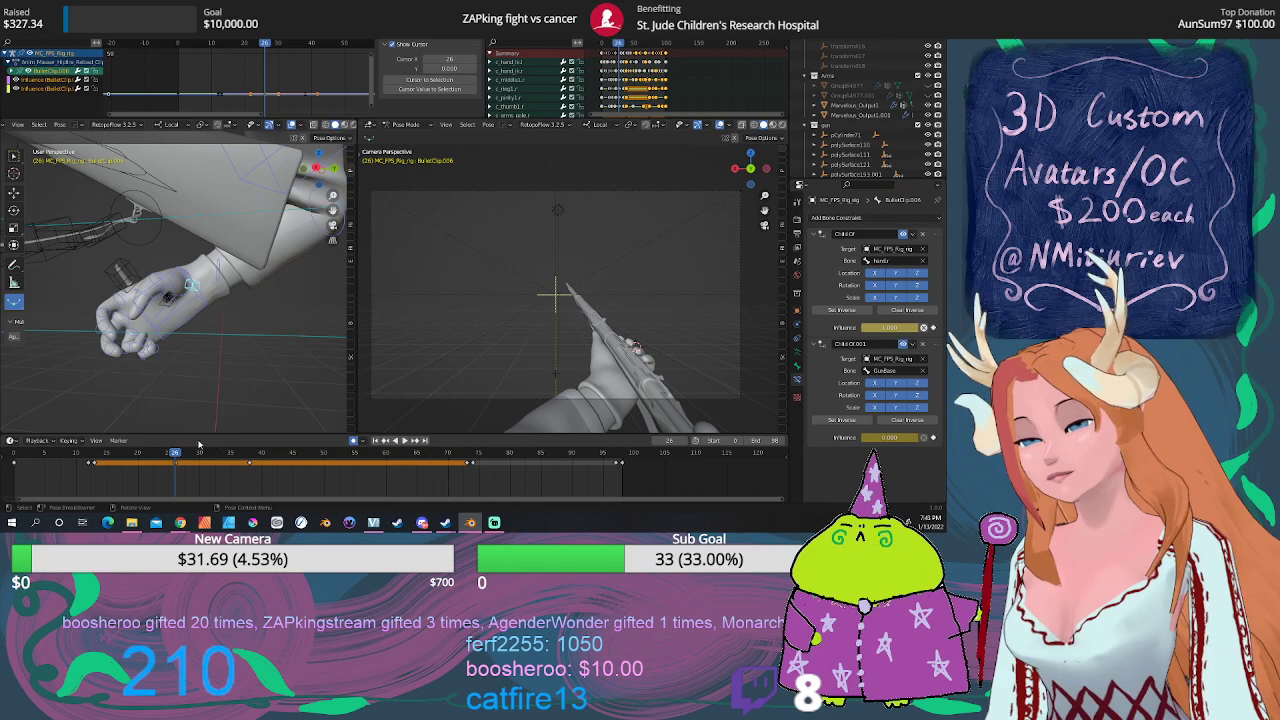
mouse_move(180, 456)
mouse_down()
mouse_move(474, 456)
mouse_move(251, 460)
mouse_up()
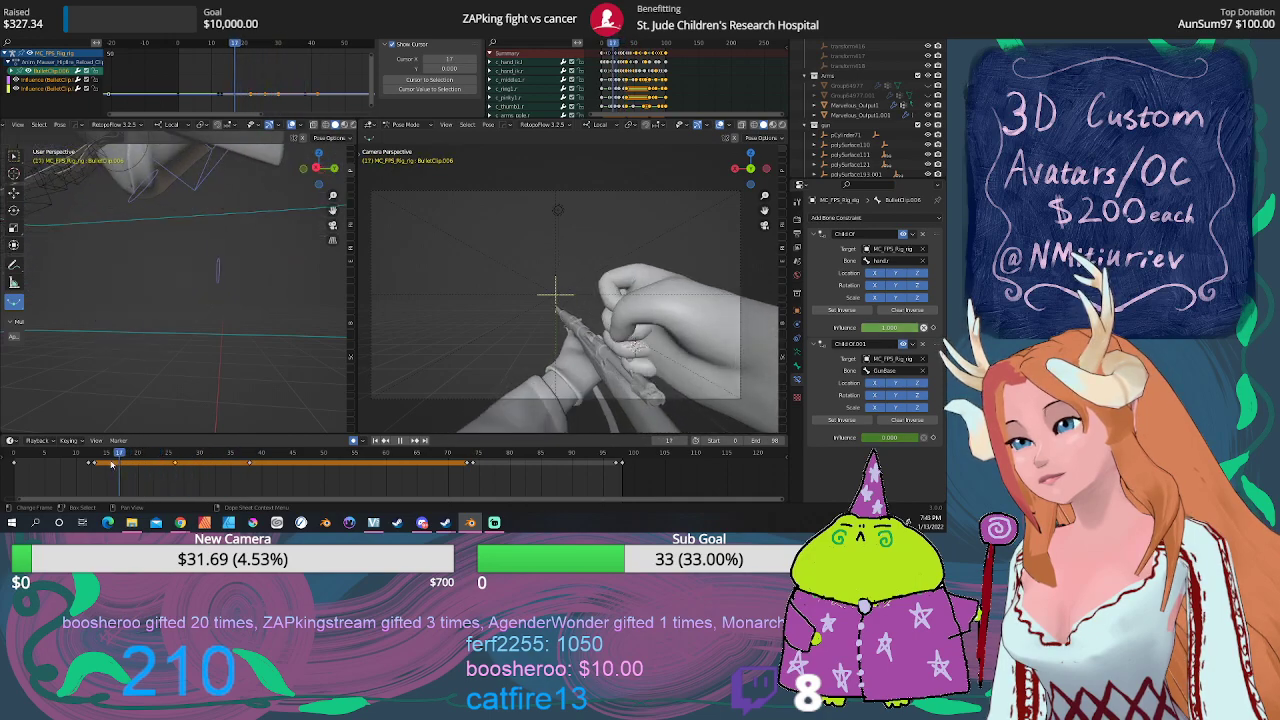
key(space)
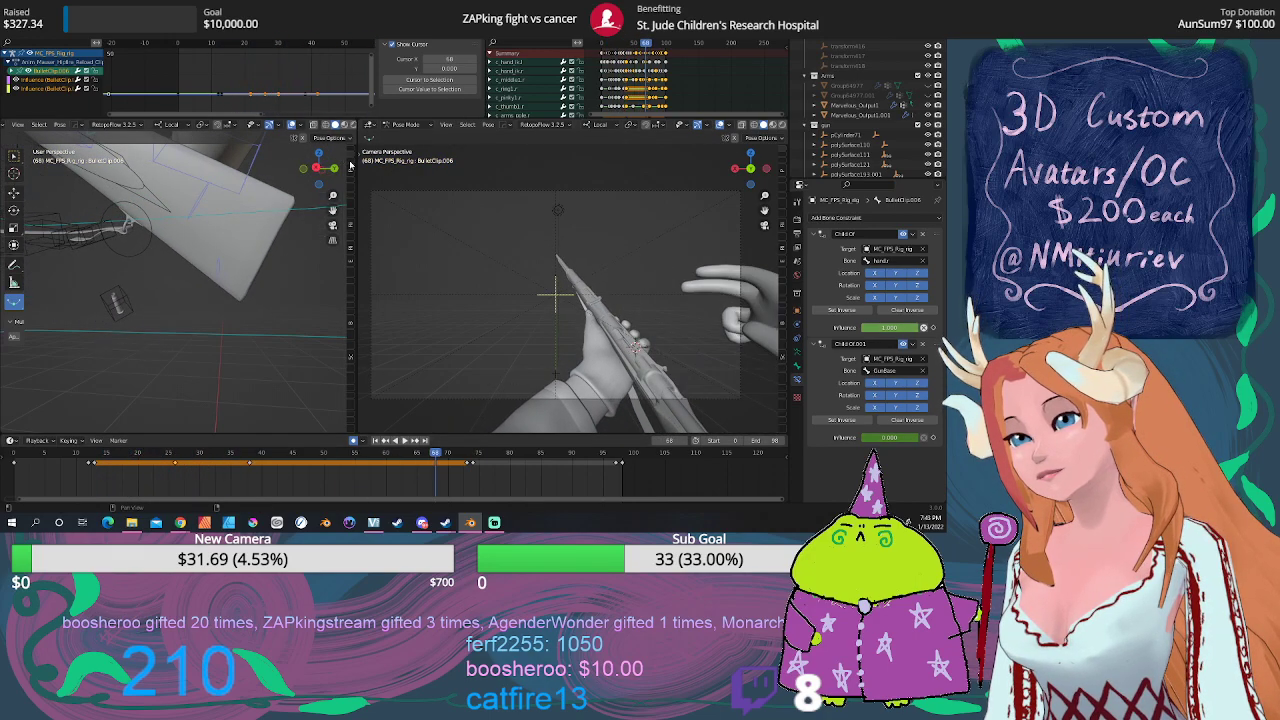
Step: Widen the left 3D view substantially and pull back to see the whole rig
drag(351, 165, 442, 177)
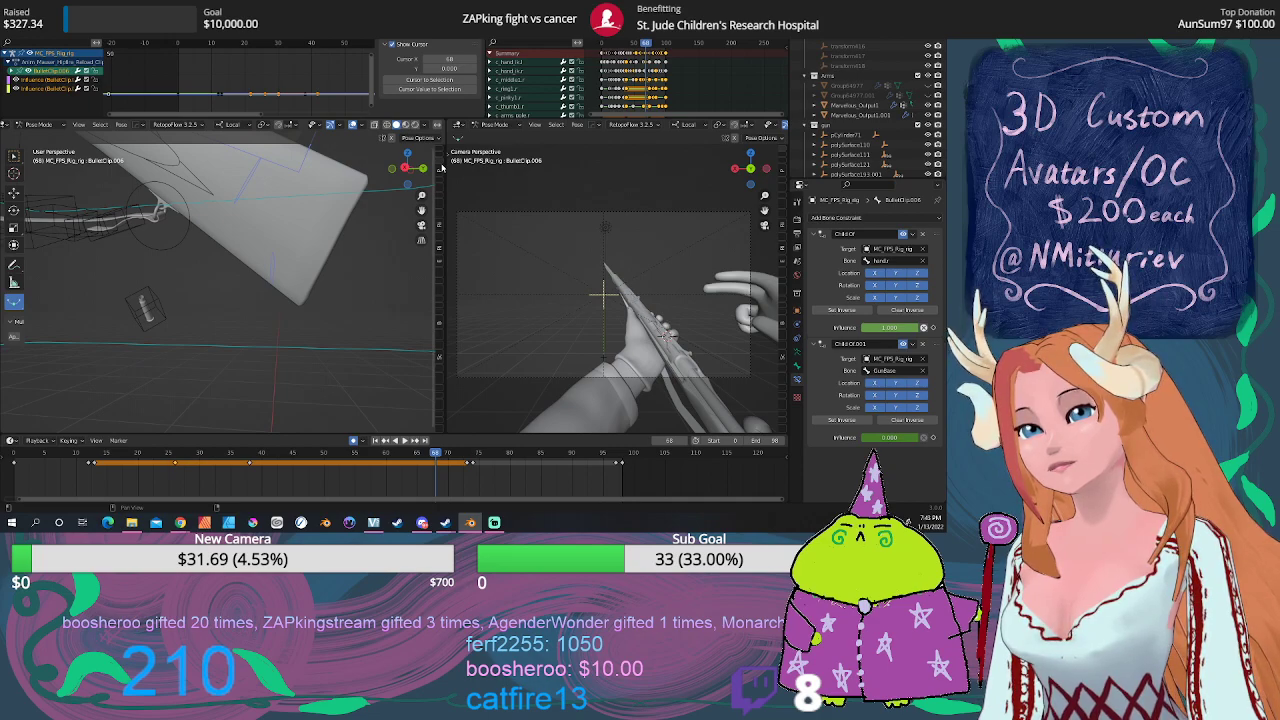
mouse_move(372, 210)
middle_down()
mouse_move(390, 270)
mouse_move(366, 277)
middle_up()
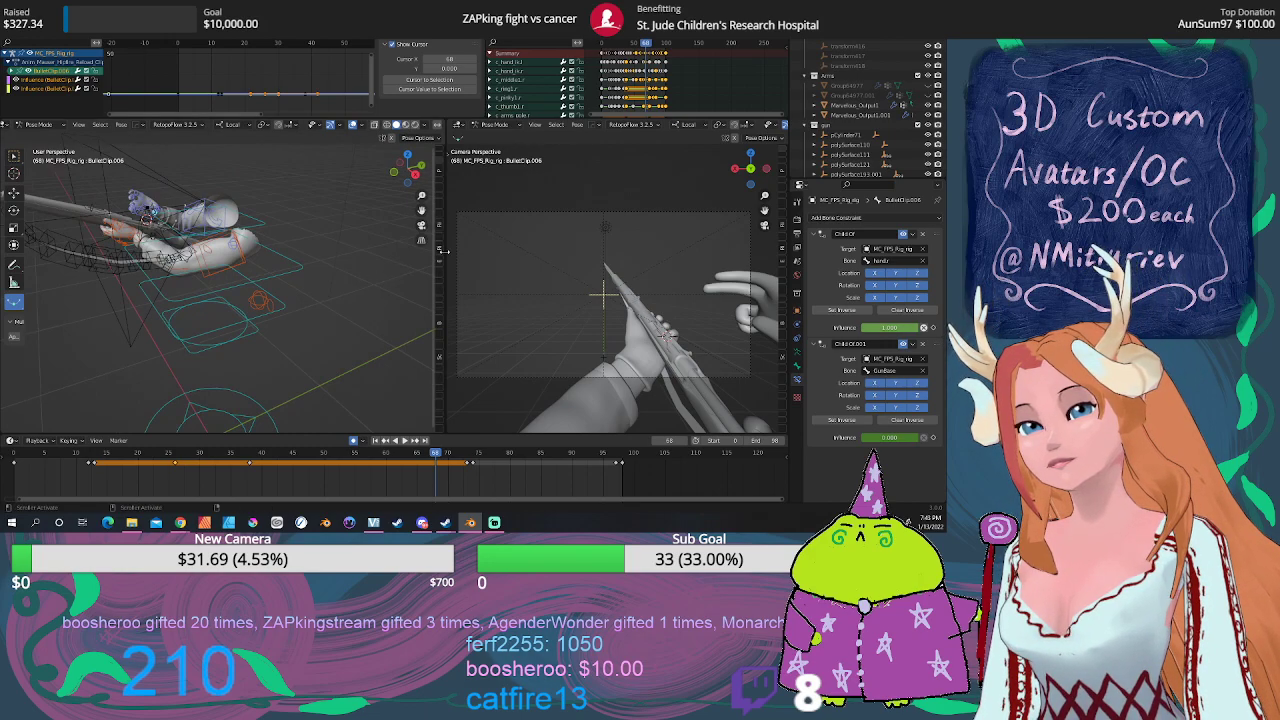
drag(444, 251, 617, 218)
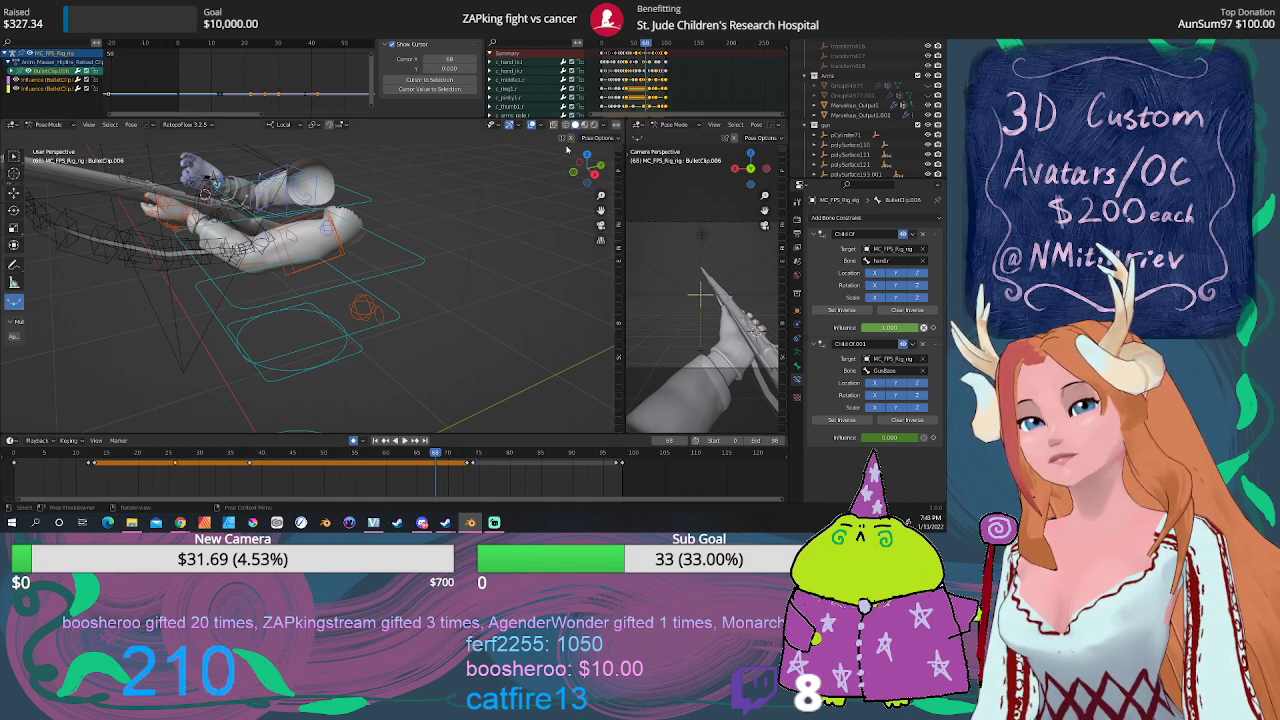
mouse_move(365, 253)
middle_down()
mouse_move(338, 261)
mouse_move(232, 431)
middle_up()
scroll(338, 261, up, 4)
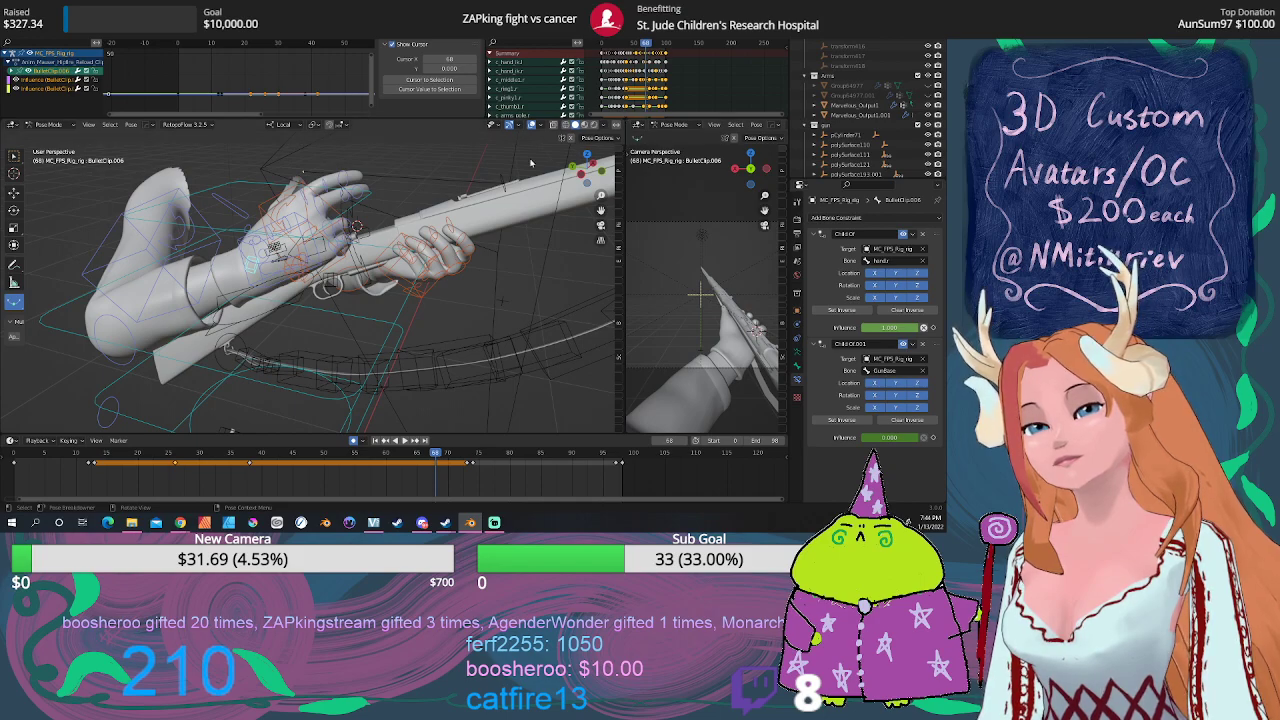
middle_drag(530, 164, 348, 271)
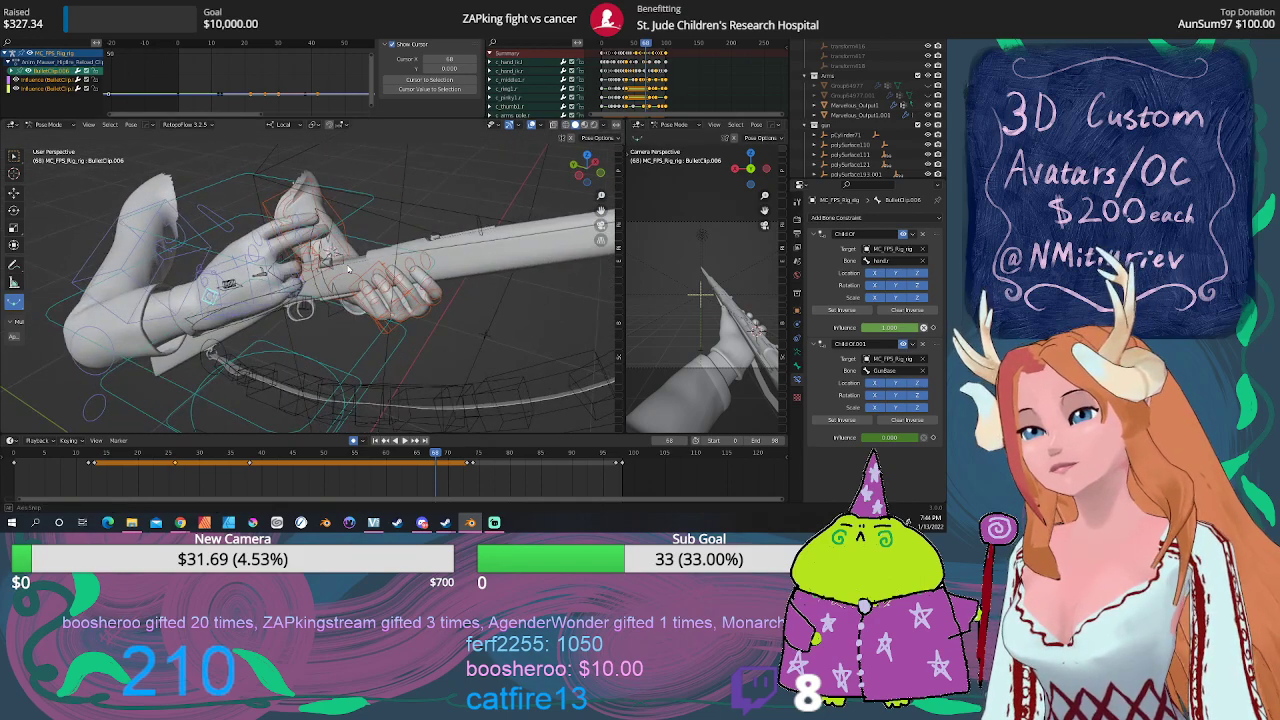
Step: Inspect the rig object's and c_spine_02.x bone's properties around frames 70–73
drag(440, 453, 497, 452)
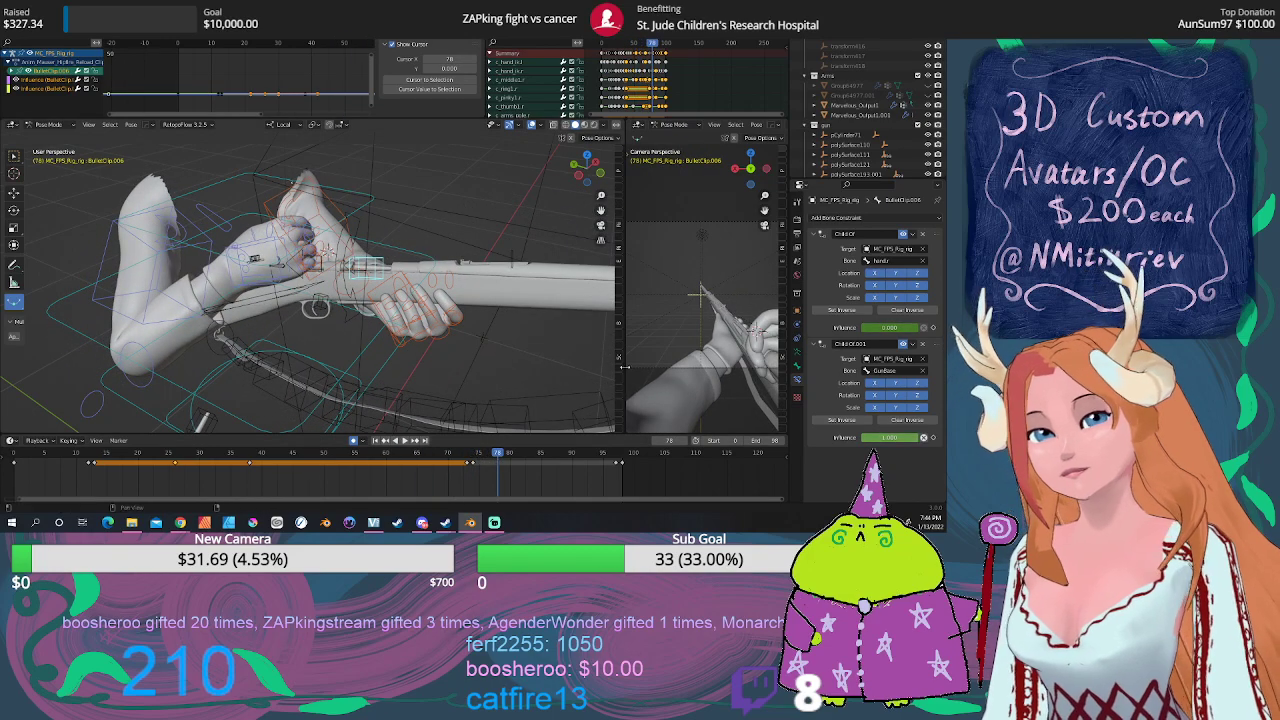
click(797, 307)
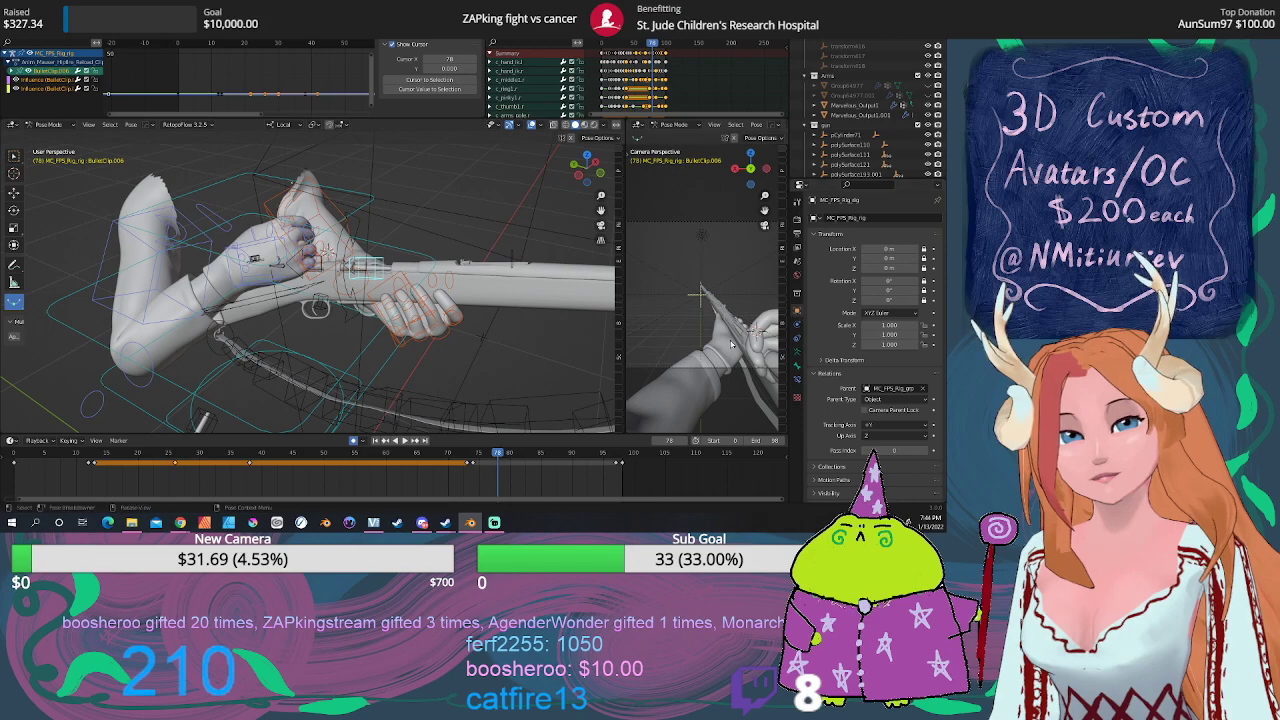
mouse_move(497, 453)
mouse_down()
mouse_move(449, 455)
mouse_move(476, 455)
mouse_up()
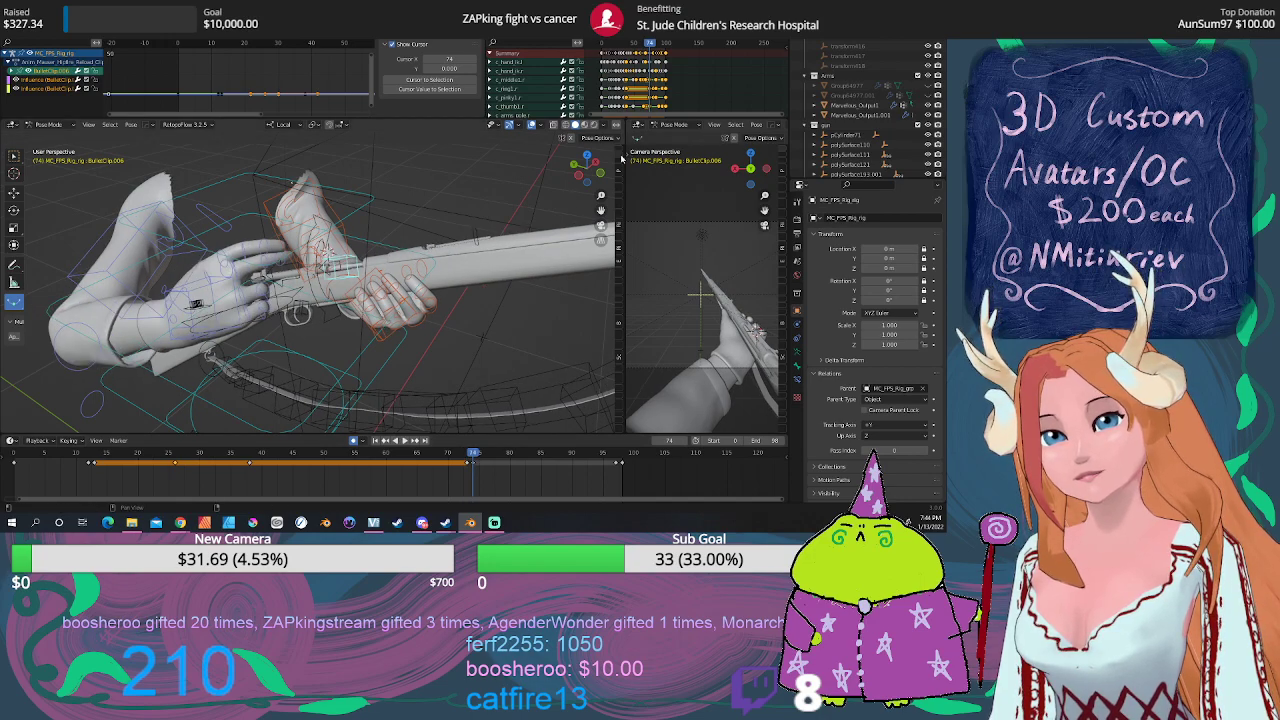
click(361, 350)
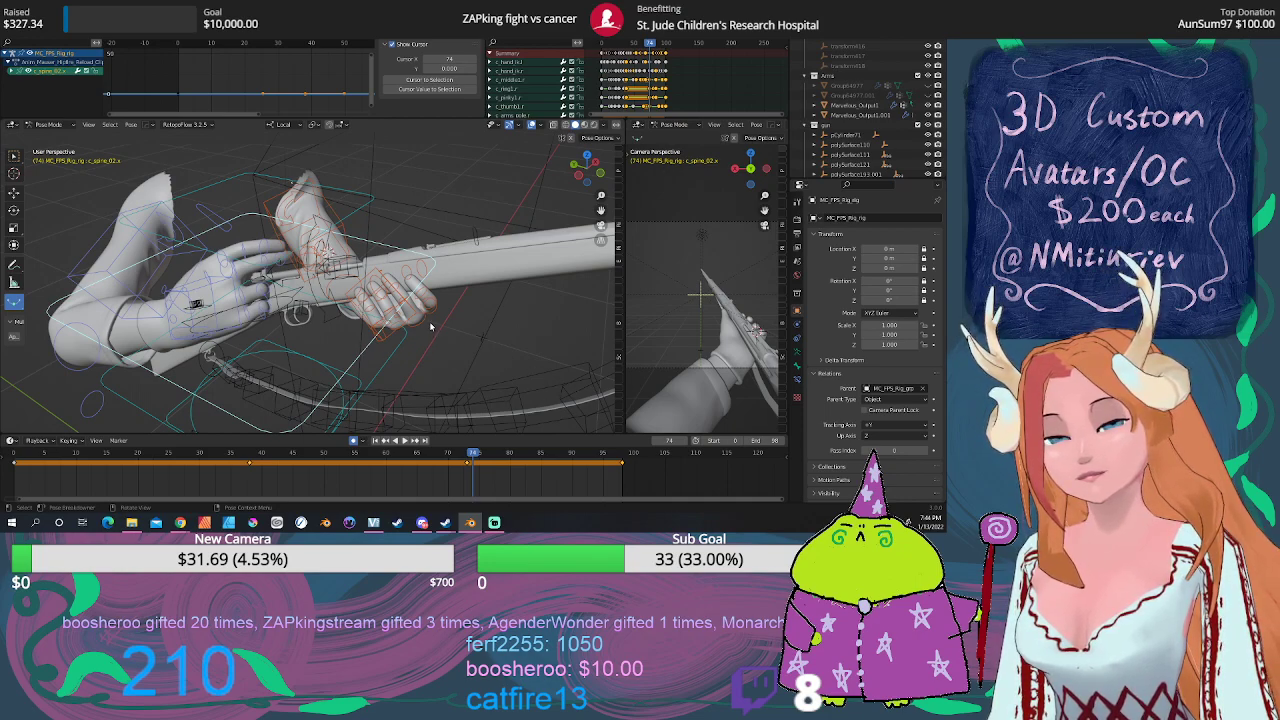
click(798, 370)
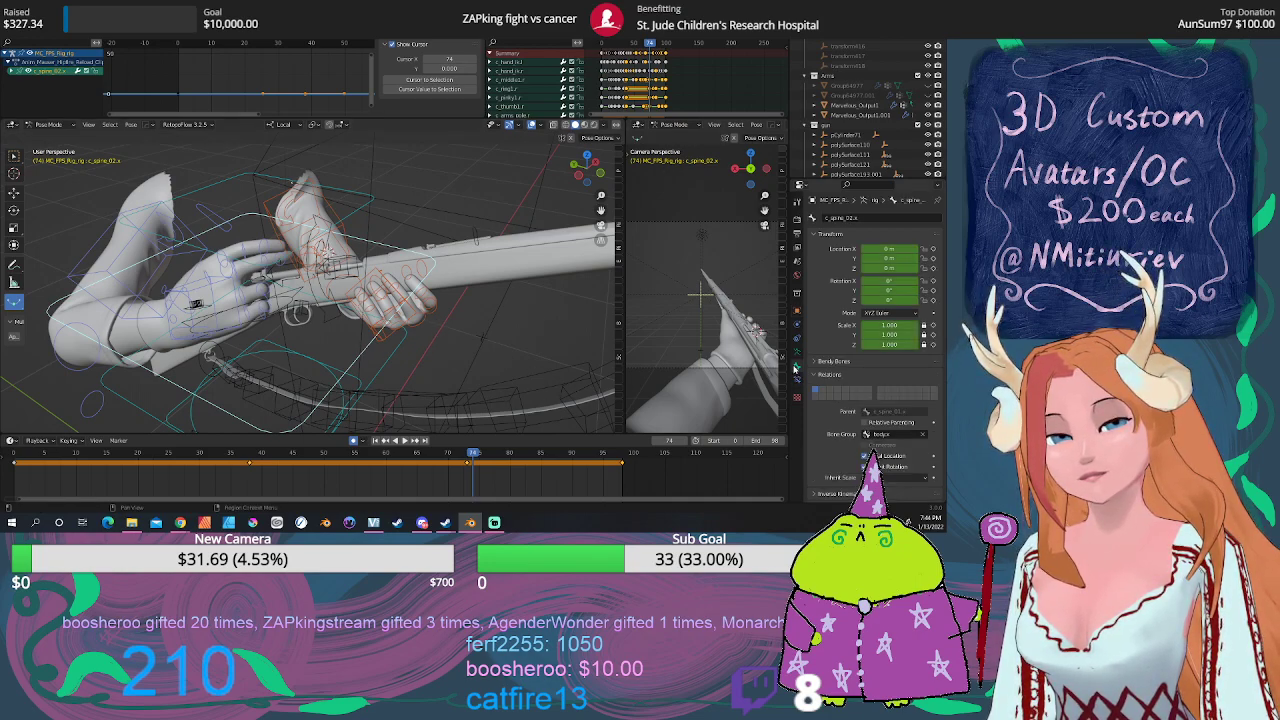
Step: Select BulletClip.006 at frame 79 and scrub back to frame 73
middle_drag(350, 288, 338, 274)
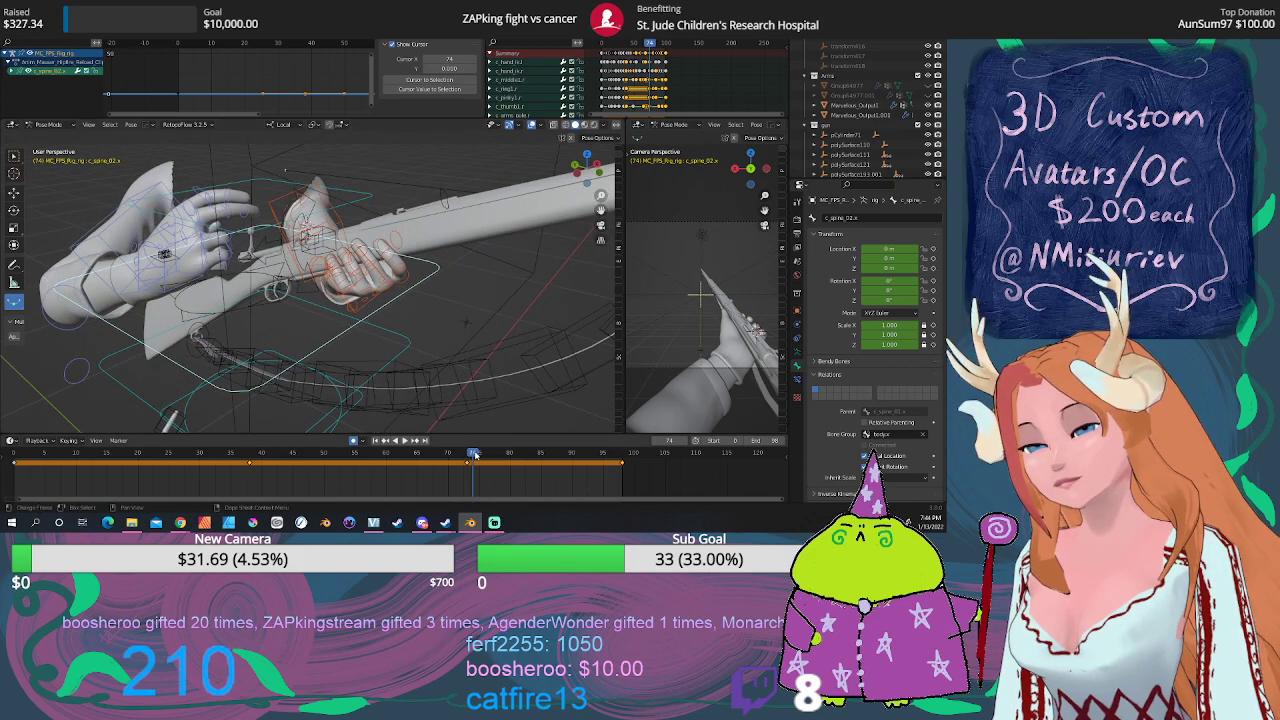
drag(475, 455, 505, 455)
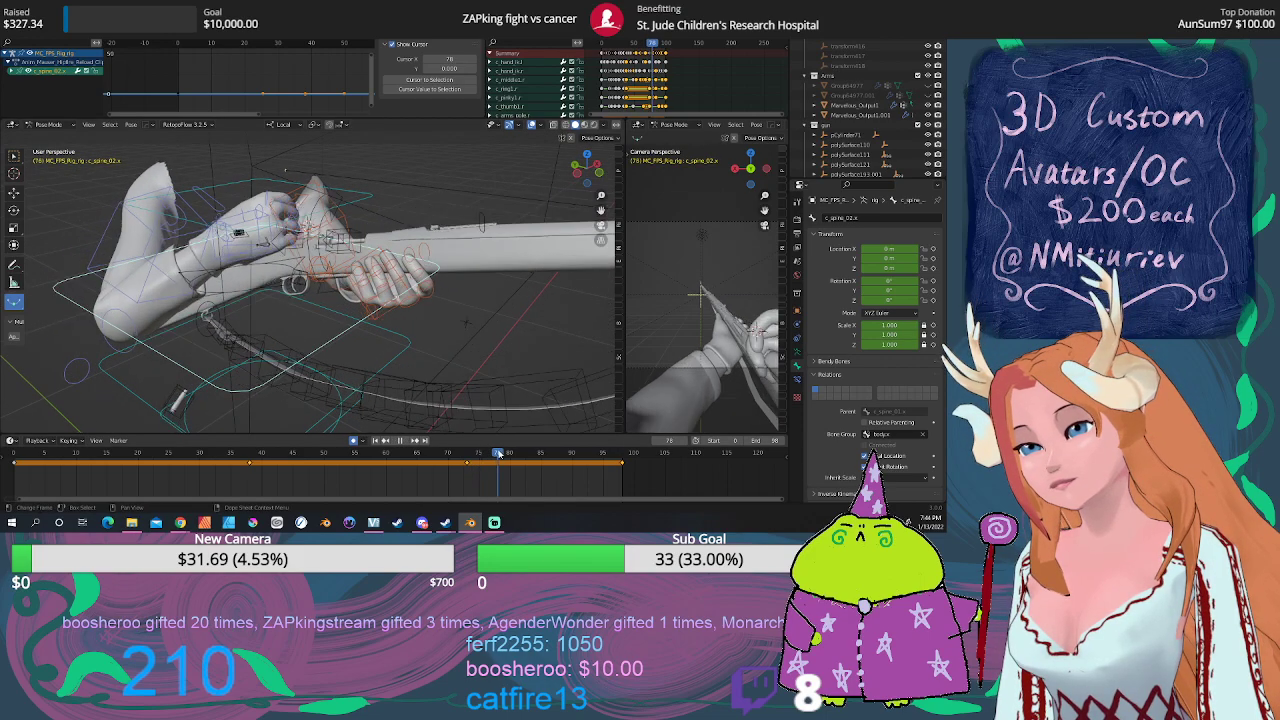
click(360, 238)
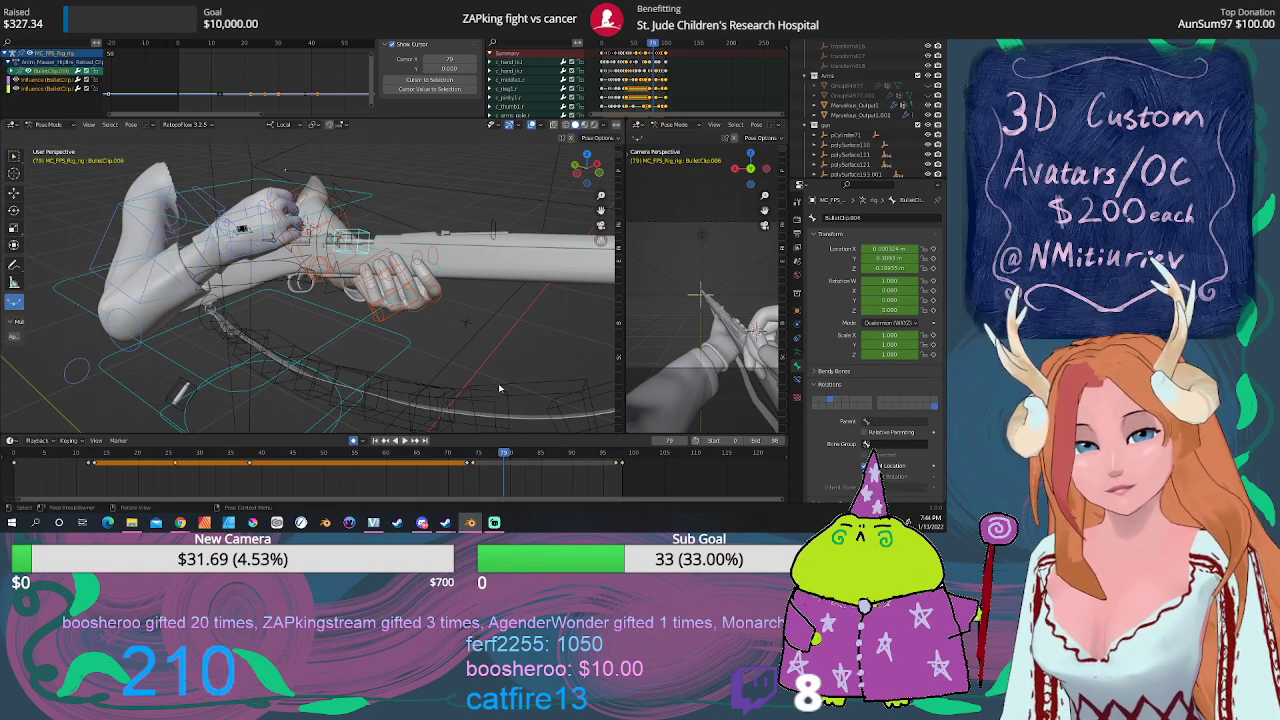
click(484, 455)
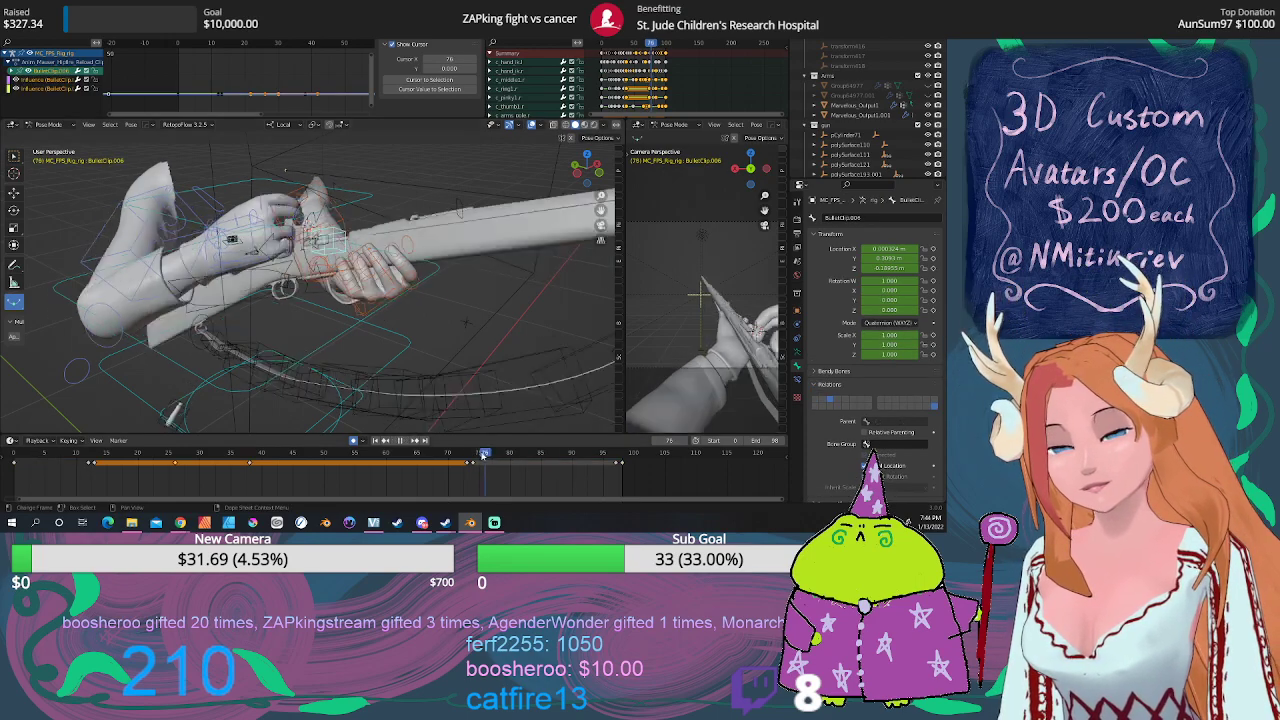
drag(484, 455, 467, 455)
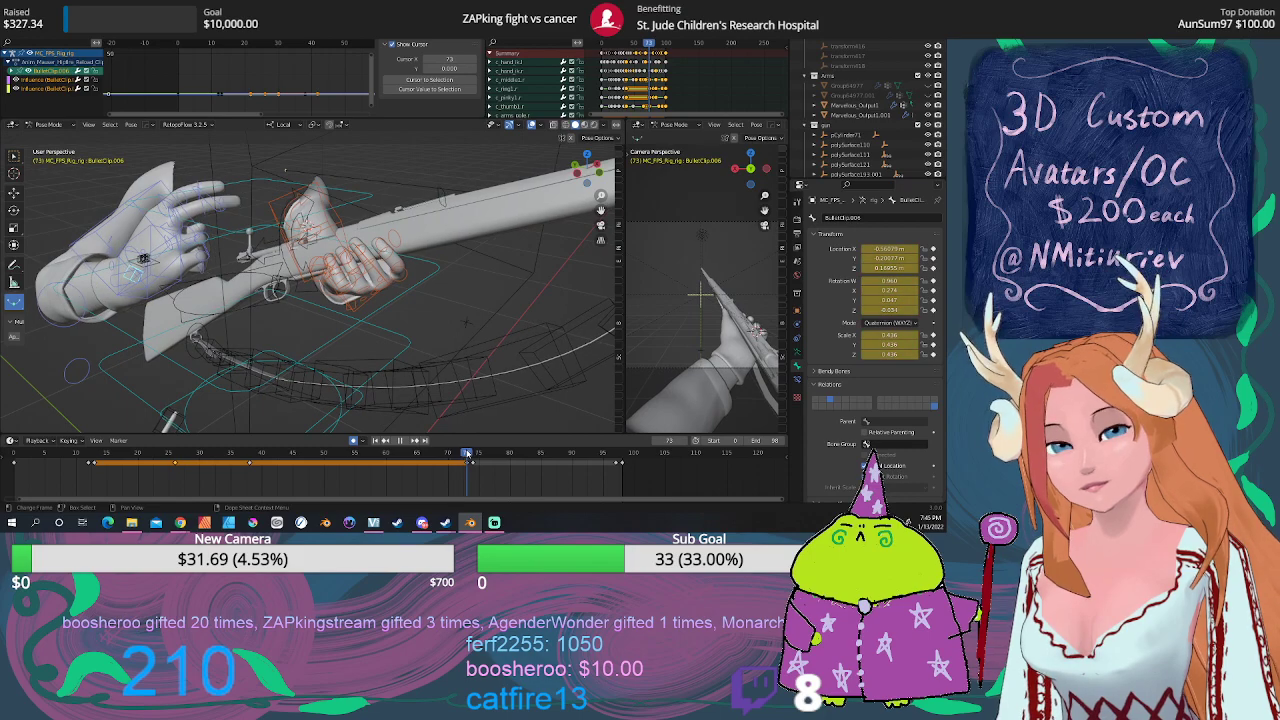
Step: Play the reload, stop at frame 27, and orbit and zoom onto the left hand
mouse_move(467, 455)
mouse_down()
mouse_move(252, 449)
mouse_move(418, 451)
mouse_move(322, 445)
mouse_up()
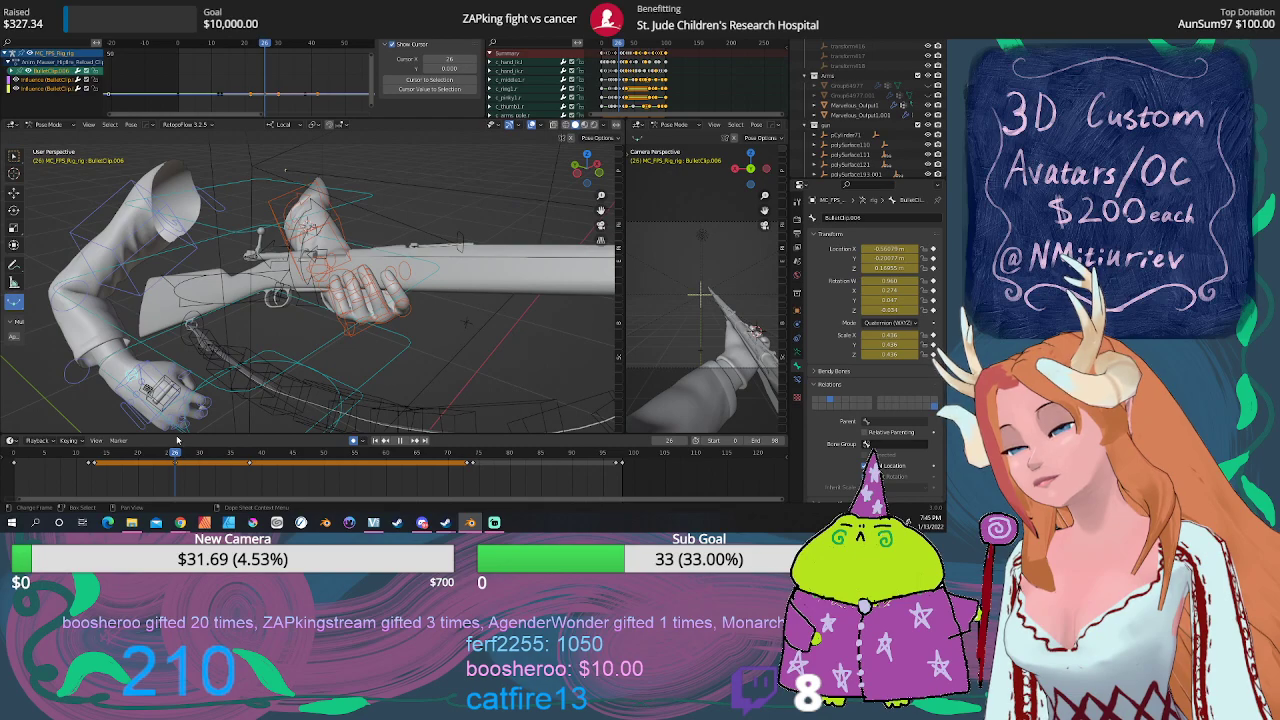
key(space)
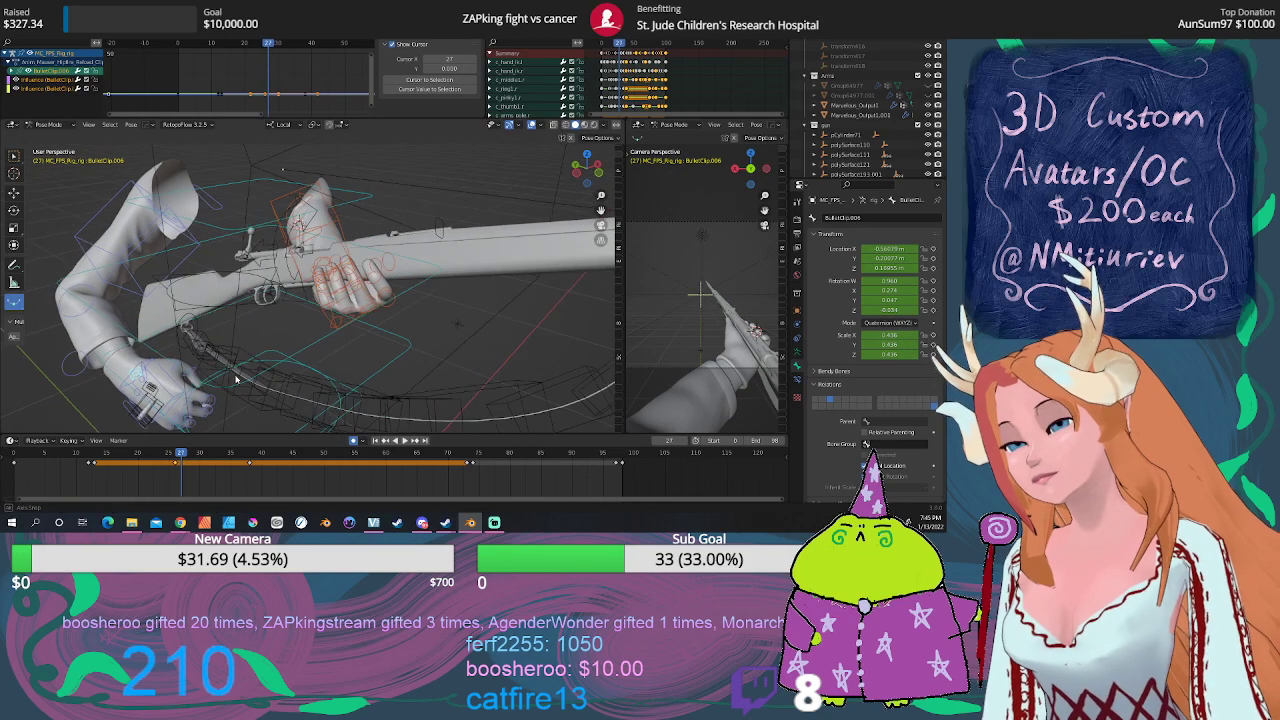
mouse_move(220, 400)
middle_down()
mouse_move(308, 304)
mouse_move(126, 319)
middle_up()
scroll(308, 304, up, 5)
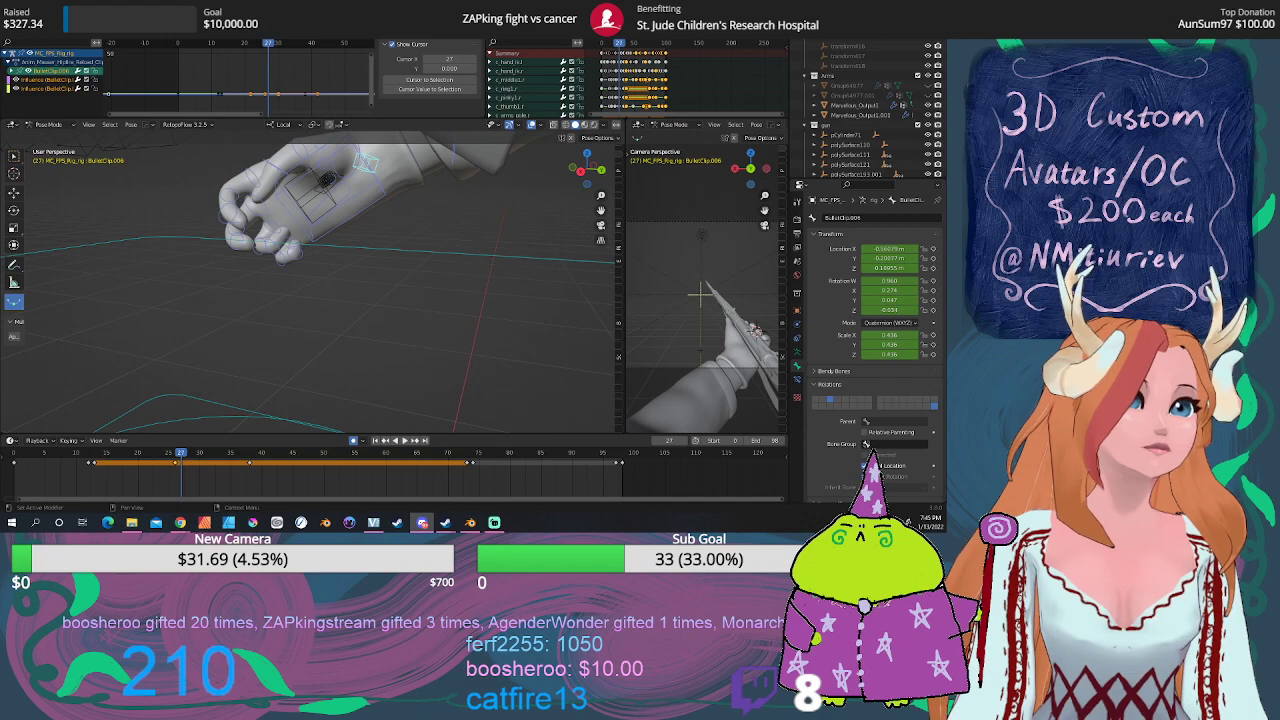
key(alt+Tab)
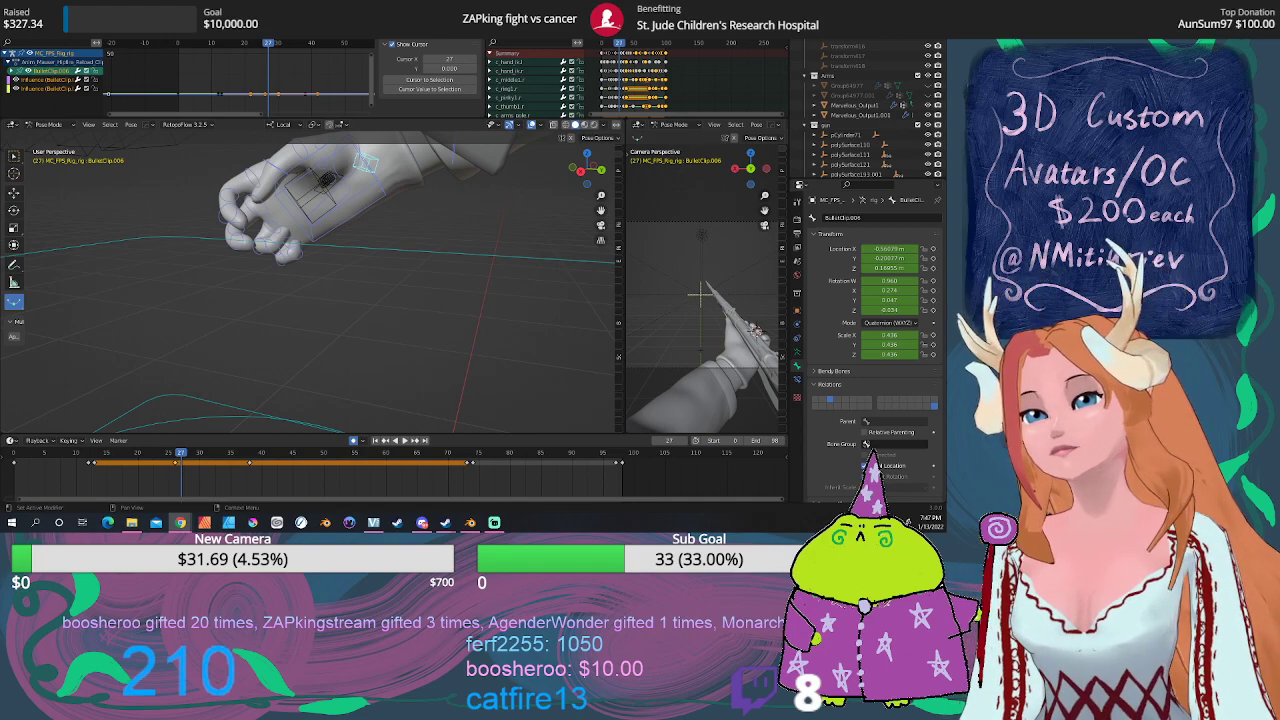
Step: Move the BulletClip.006 bone to a new position and deselect all timeline keyframes
mouse_move(457, 249)
middle_down()
mouse_move(435, 230)
mouse_move(464, 226)
mouse_move(409, 242)
middle_up()
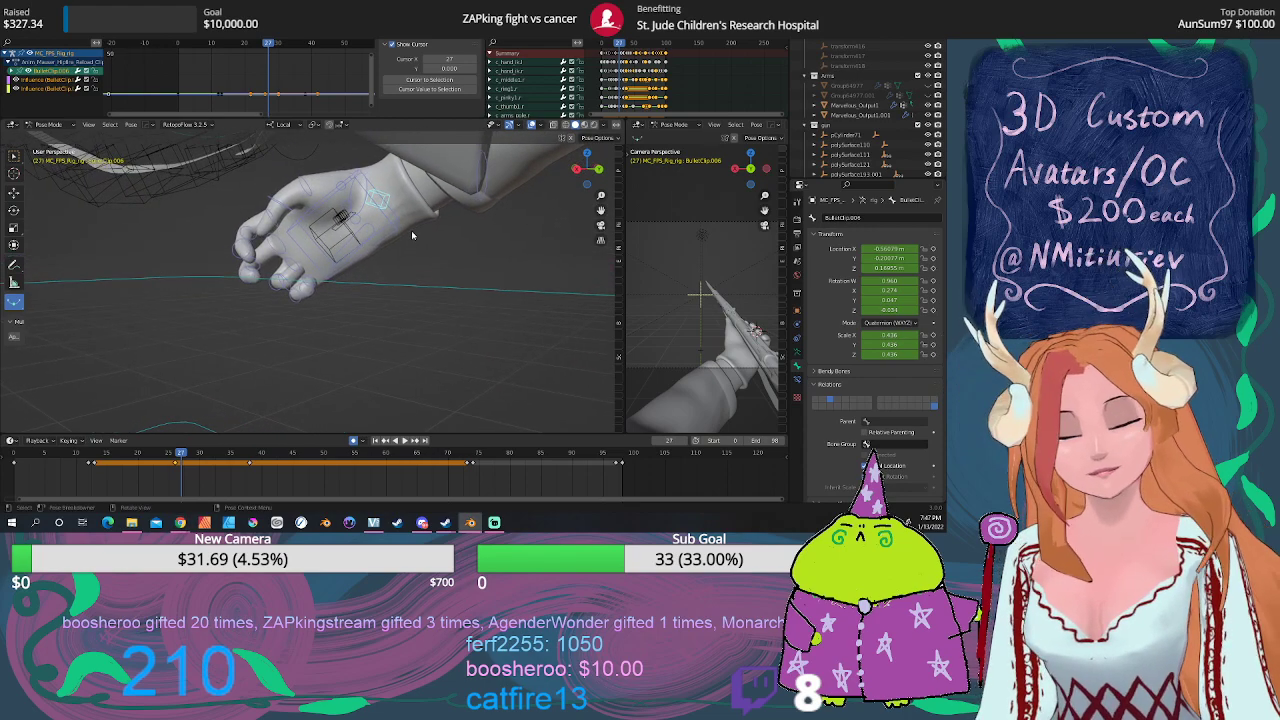
key(g)
click(293, 275)
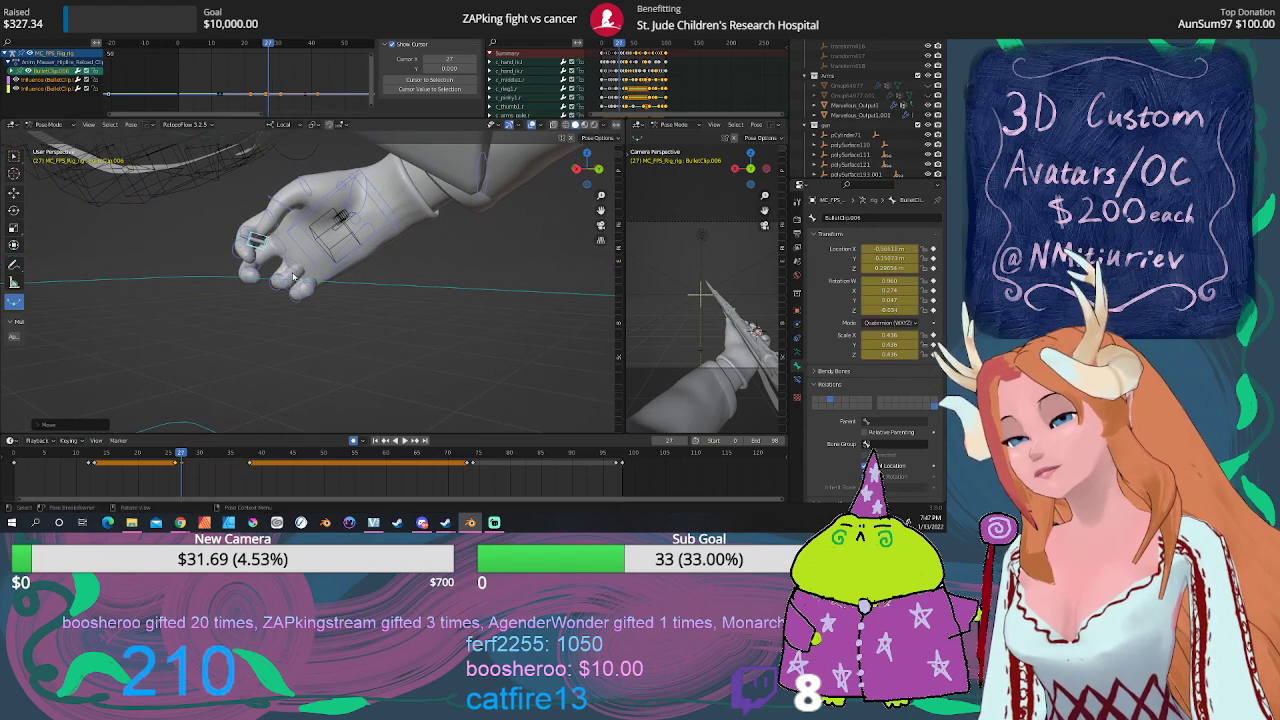
click(250, 464)
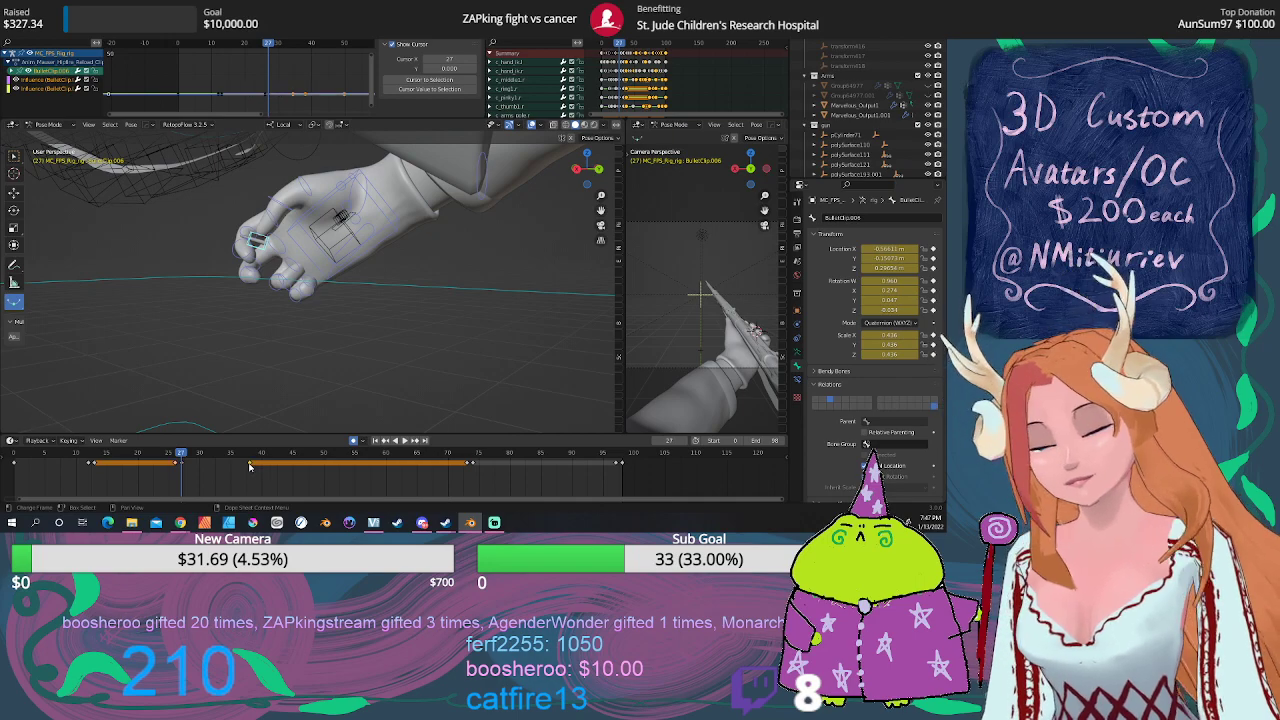
click(257, 467)
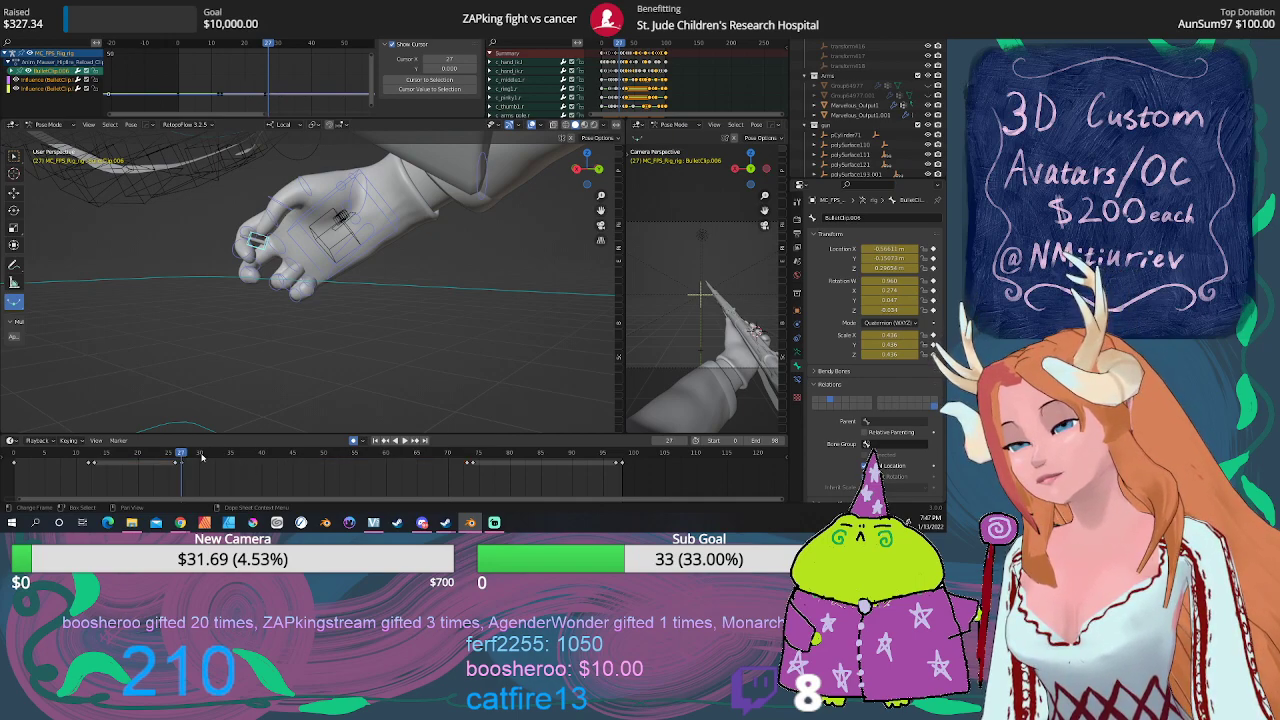
middle_drag(320, 270, 373, 285)
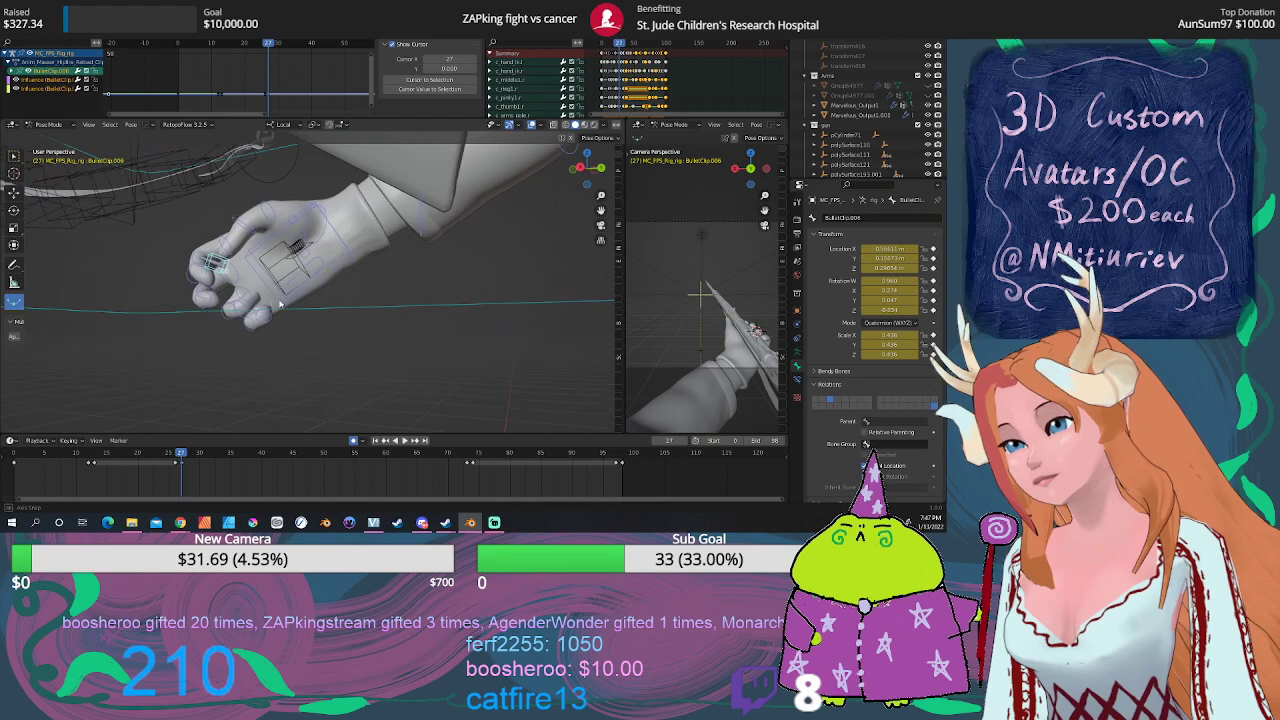
Step: Reset BulletClip.006 to full scale with Clear Transform and place it between the fingers
click(131, 124)
mouse_move(165, 146)
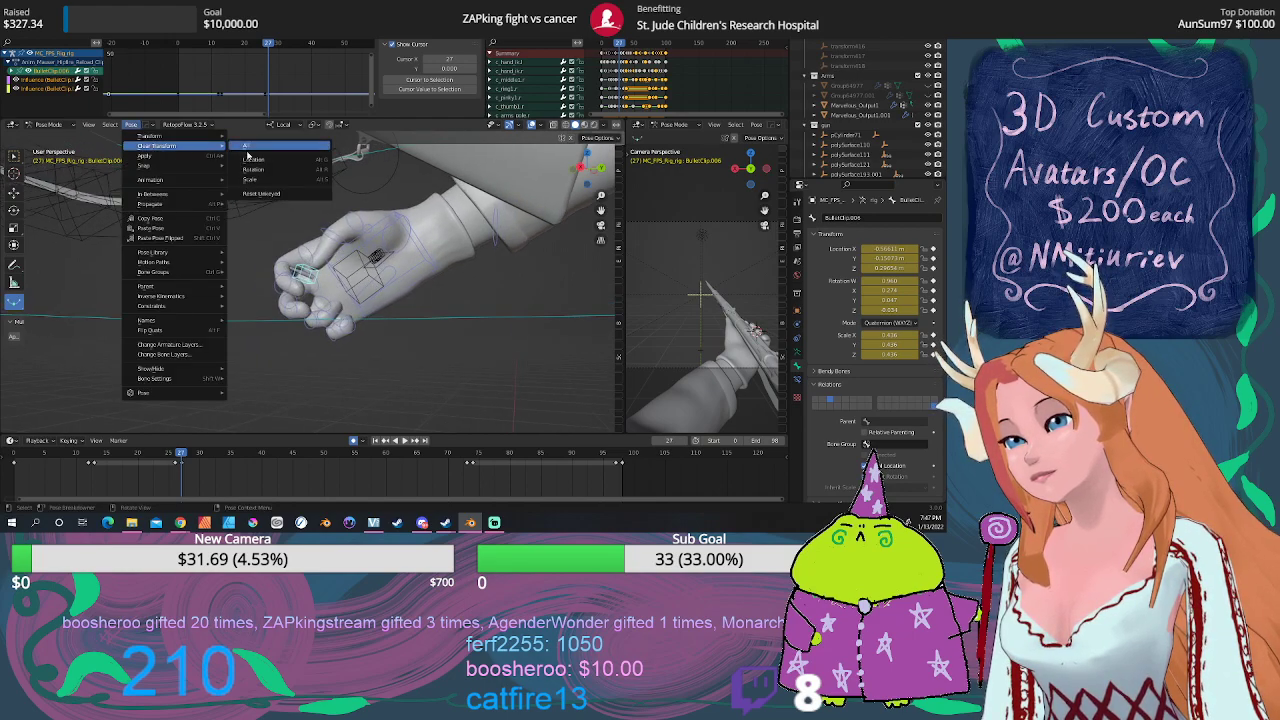
click(254, 169)
mouse_move(256, 180)
middle_down()
mouse_move(292, 296)
mouse_move(323, 275)
middle_up()
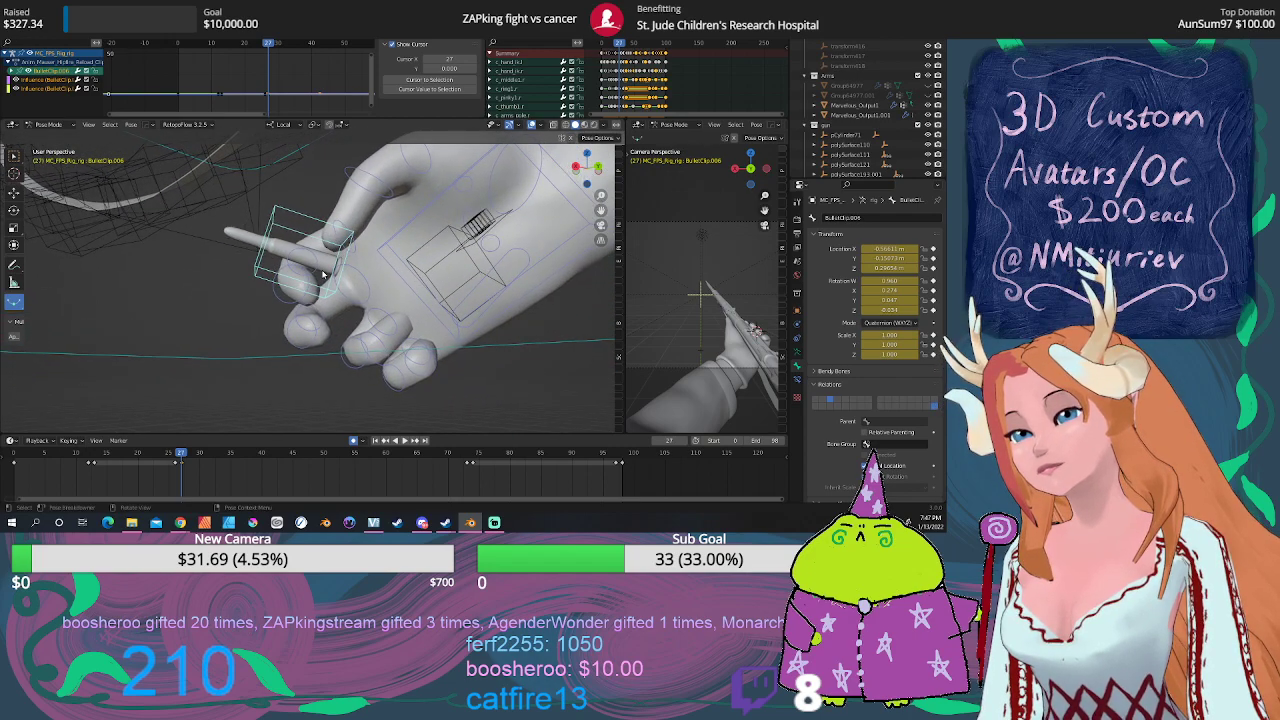
key(g)
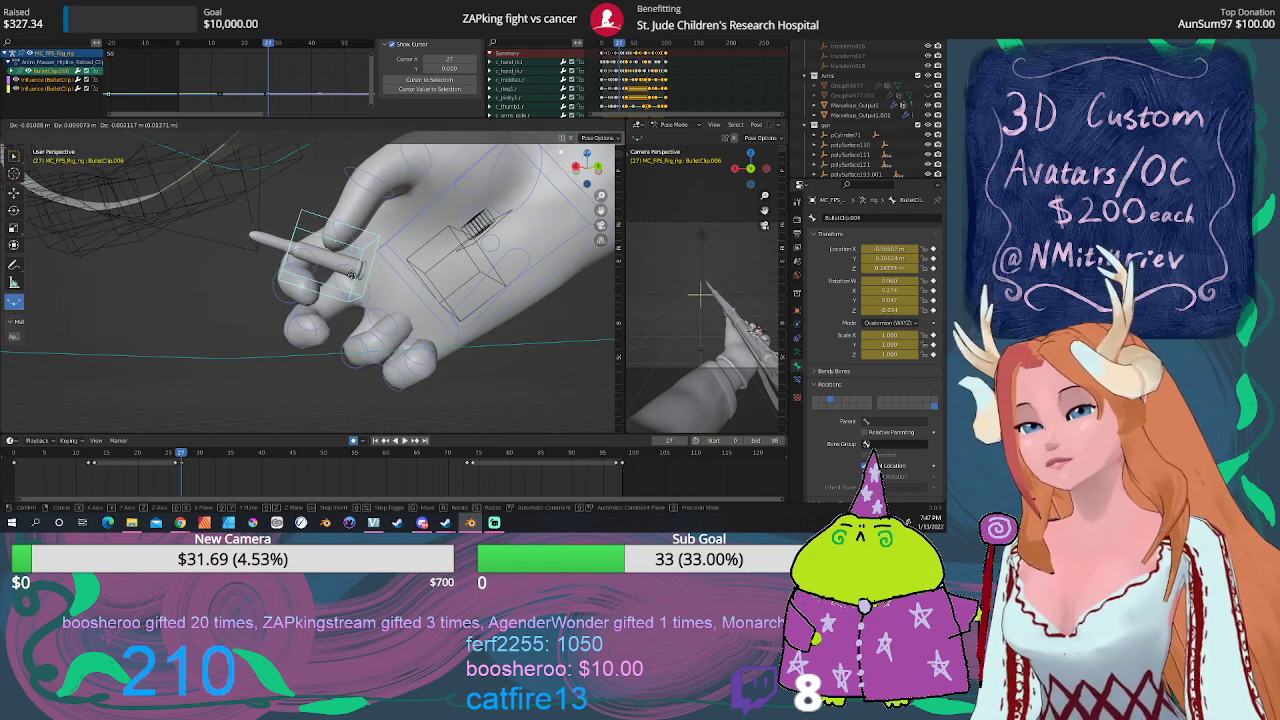
click(351, 274)
Step: Inspect the seated bullet clip from a new angle, scrubbing to about frame 39
mouse_move(351, 274)
middle_down()
mouse_move(190, 279)
mouse_move(293, 327)
mouse_move(100, 287)
middle_up()
scroll(190, 279, up, 3)
scroll(100, 287, down, 3)
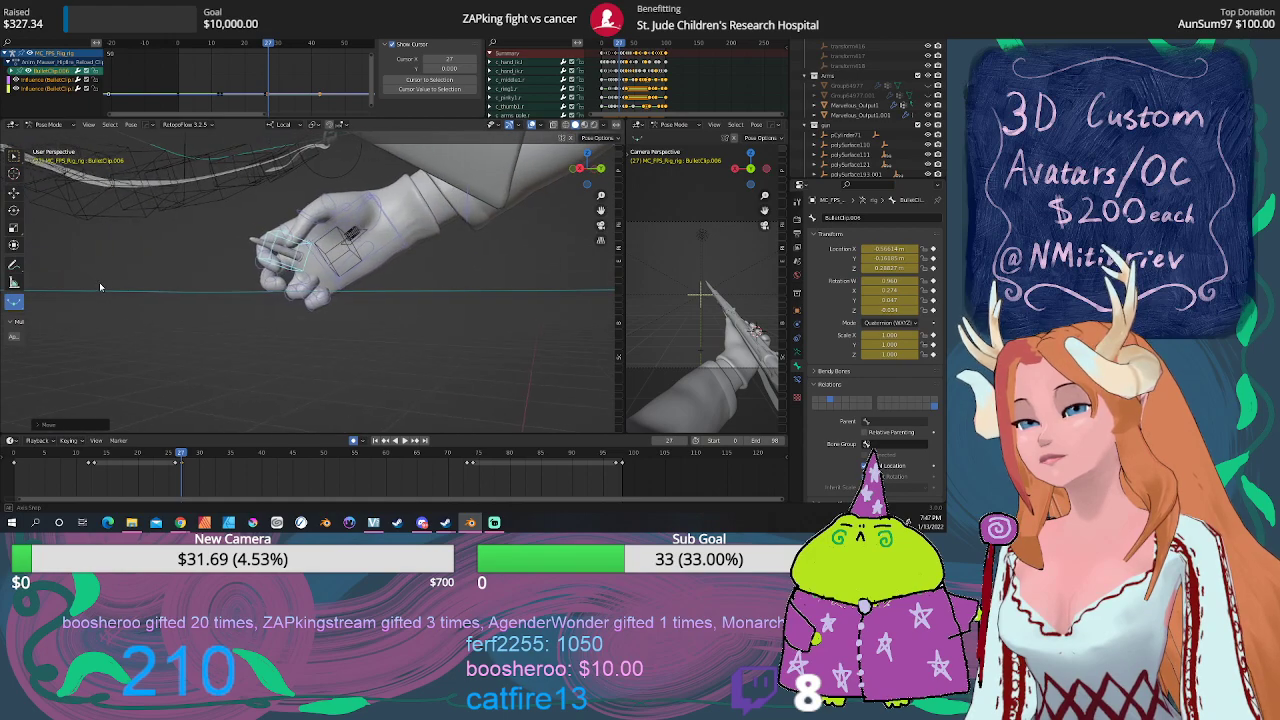
mouse_move(185, 453)
mouse_down()
mouse_move(257, 453)
mouse_move(205, 449)
mouse_move(251, 445)
mouse_move(233, 445)
mouse_up()
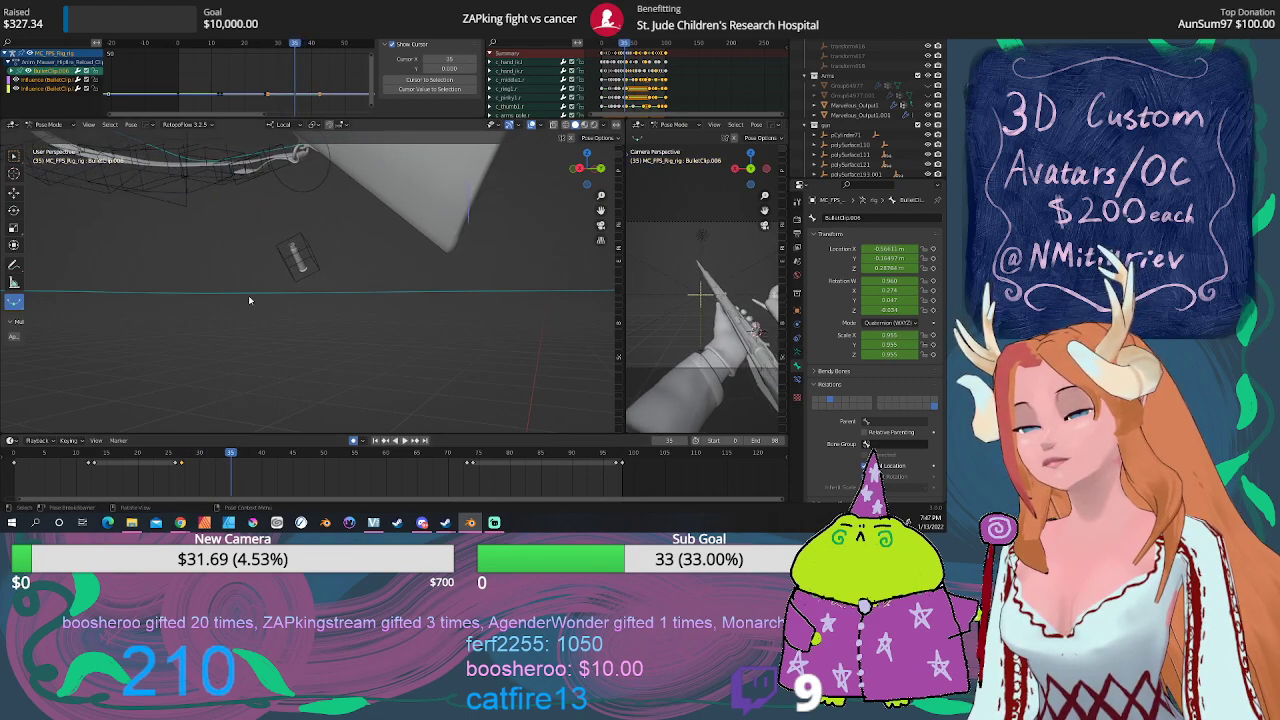
Step: Shift all BulletClip.006 keyframes before frame 27 later in the timeline
mouse_move(300, 300)
middle_down()
mouse_move(355, 305)
mouse_move(274, 352)
middle_up()
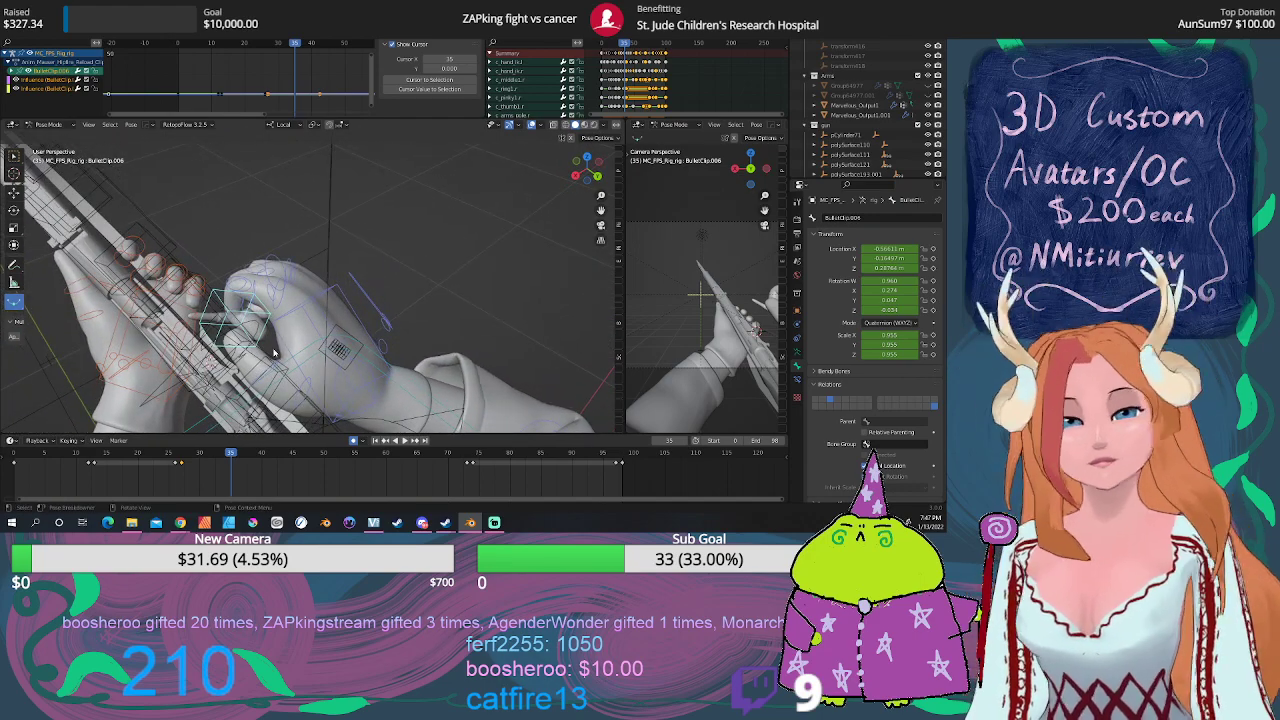
key(KP_7)
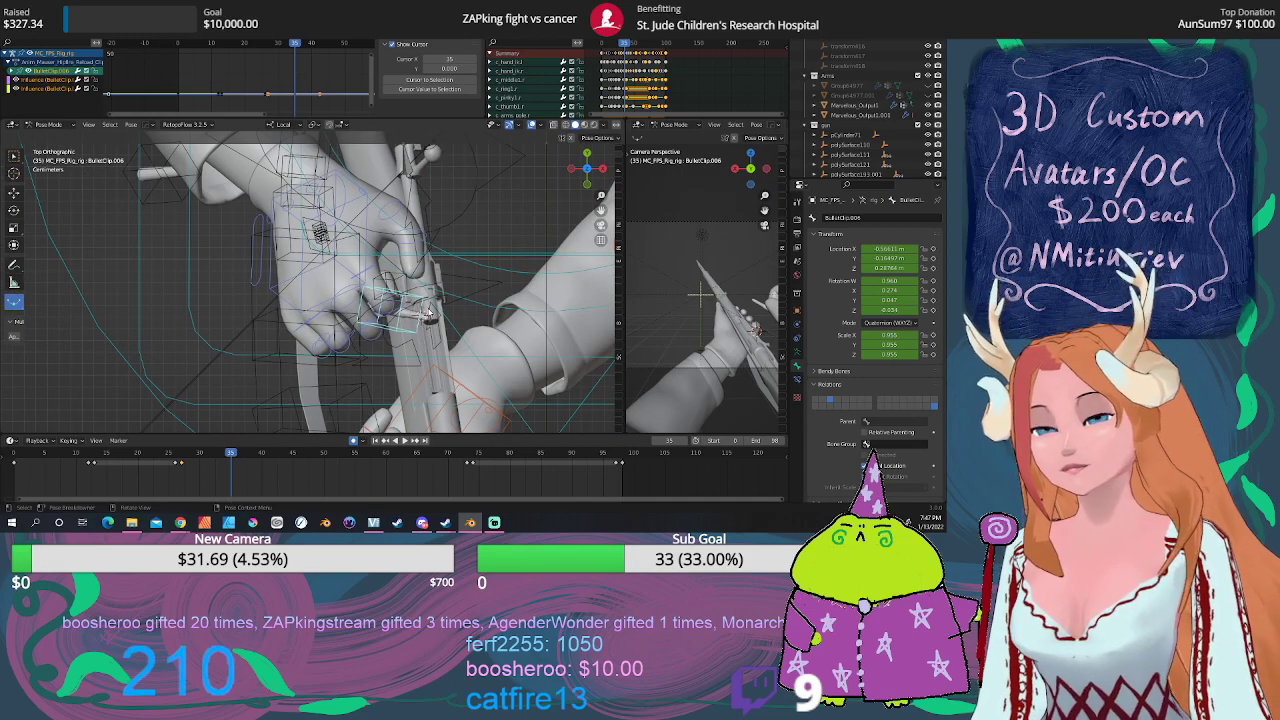
click(180, 458)
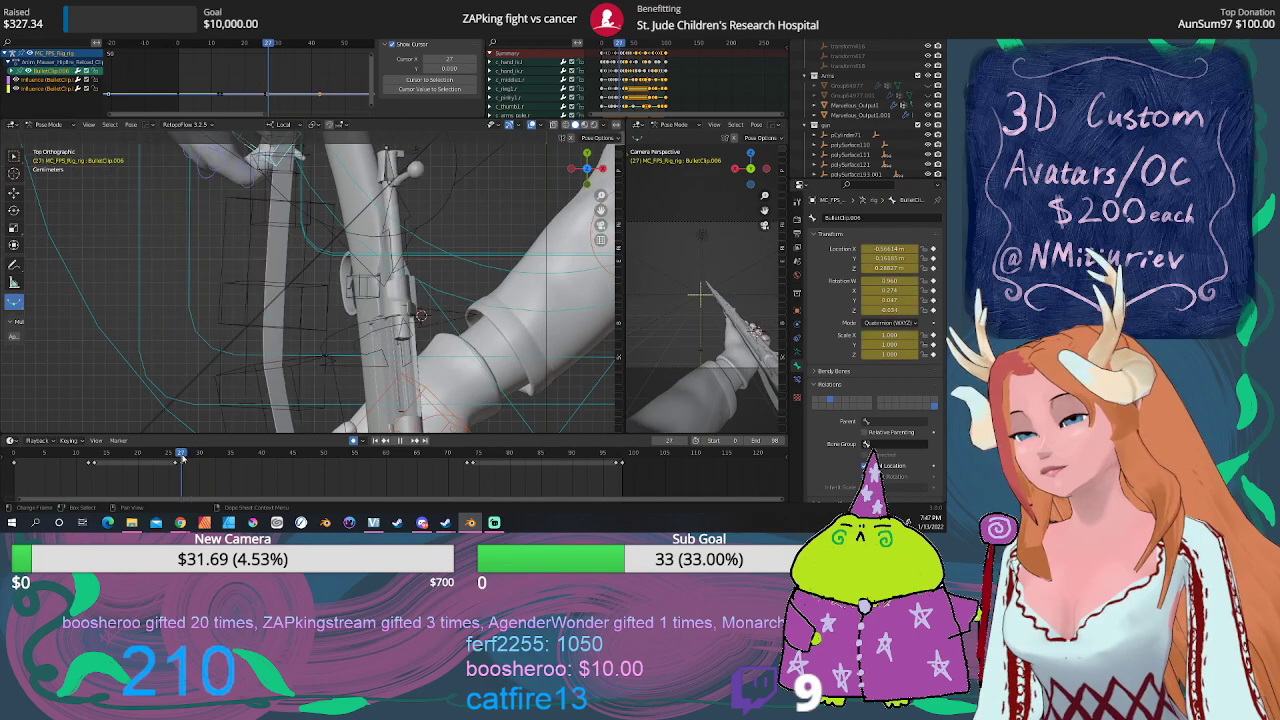
mouse_move(300, 300)
middle_down()
mouse_move(164, 258)
mouse_move(291, 435)
middle_up()
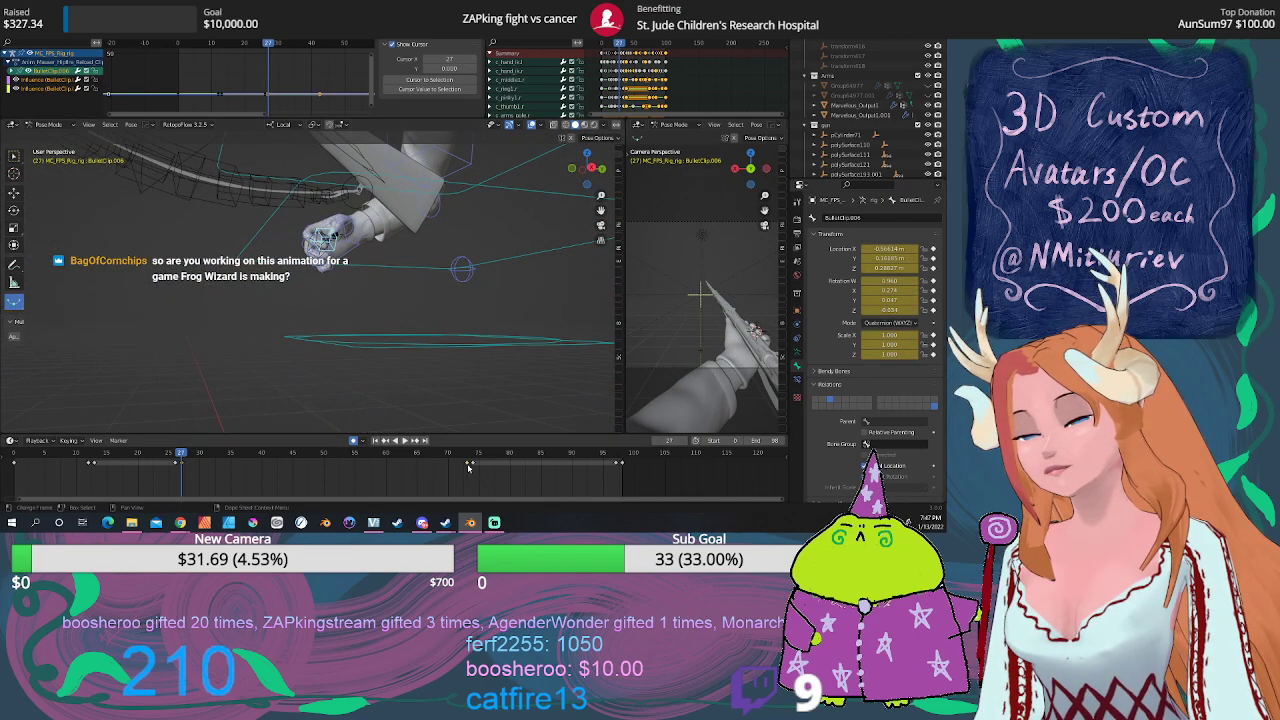
key(bracketleft)
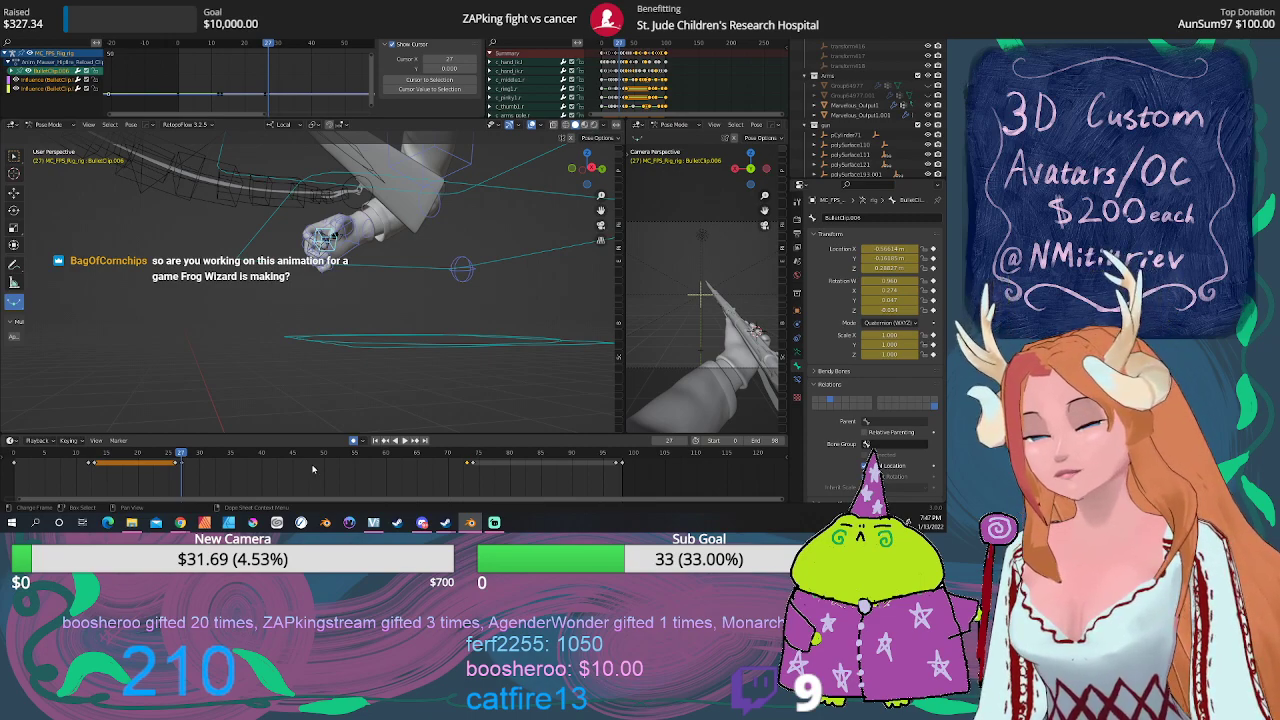
key(g)
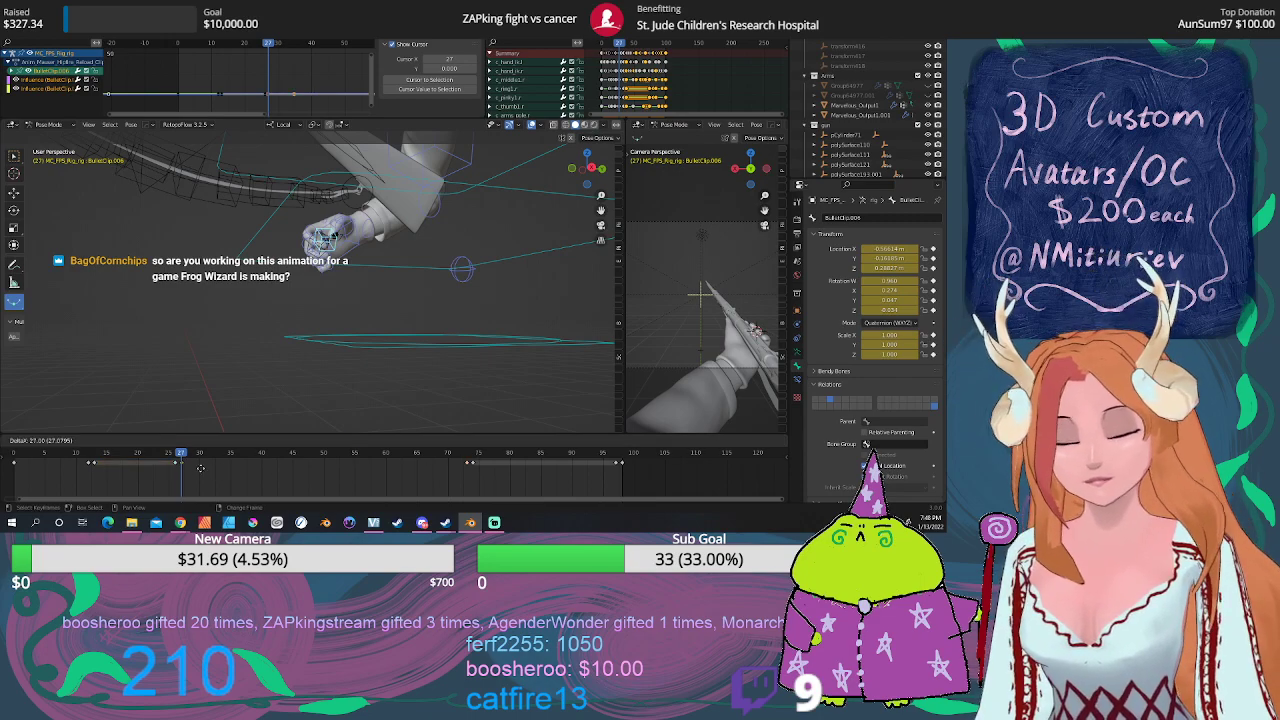
click(469, 490)
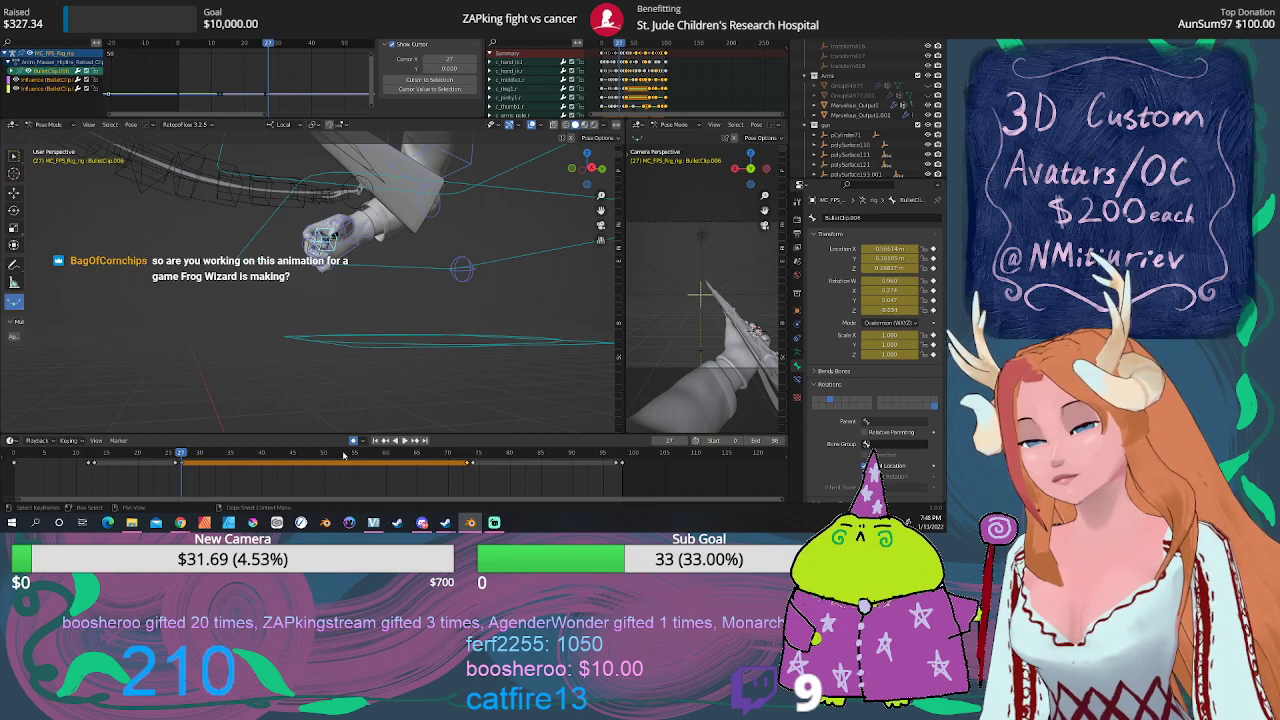
Step: Check the new timing at frames 56–63, finishing in top orthographic view
drag(343, 455, 404, 455)
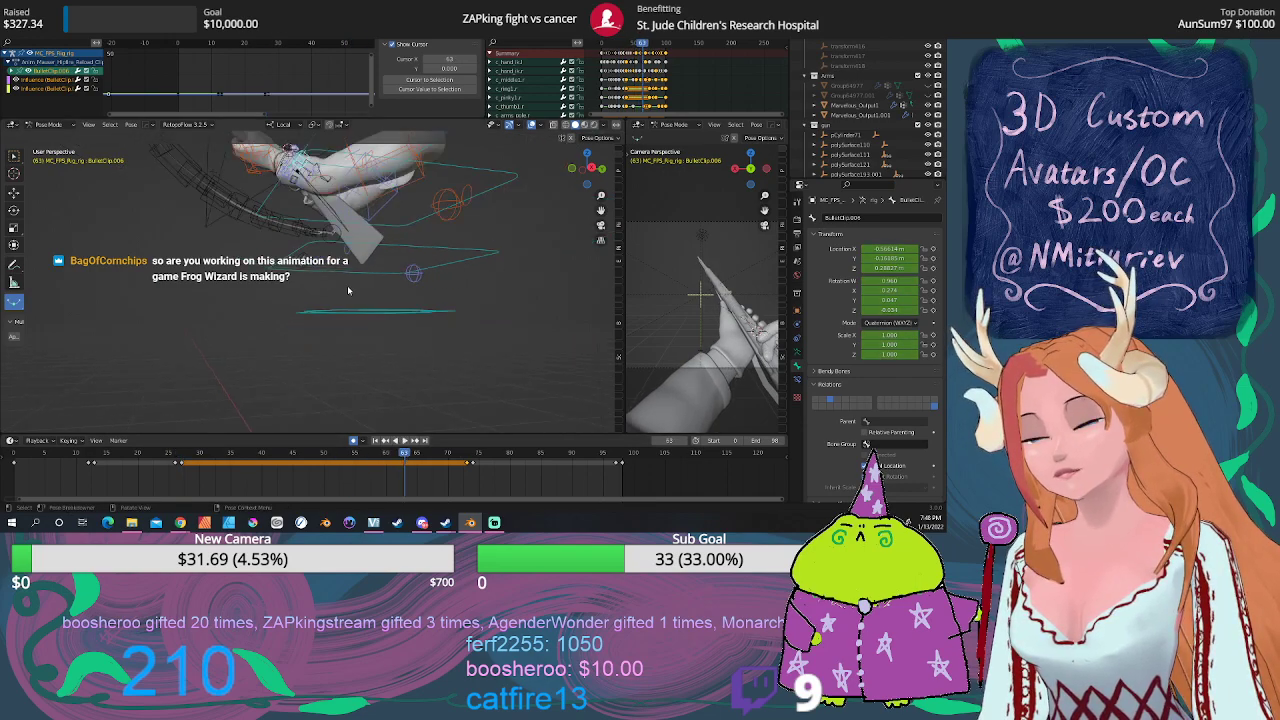
middle_drag(348, 290, 340, 330)
scroll(316, 360, up, 4)
mouse_move(404, 452)
mouse_down()
mouse_move(287, 452)
mouse_move(237, 434)
mouse_up()
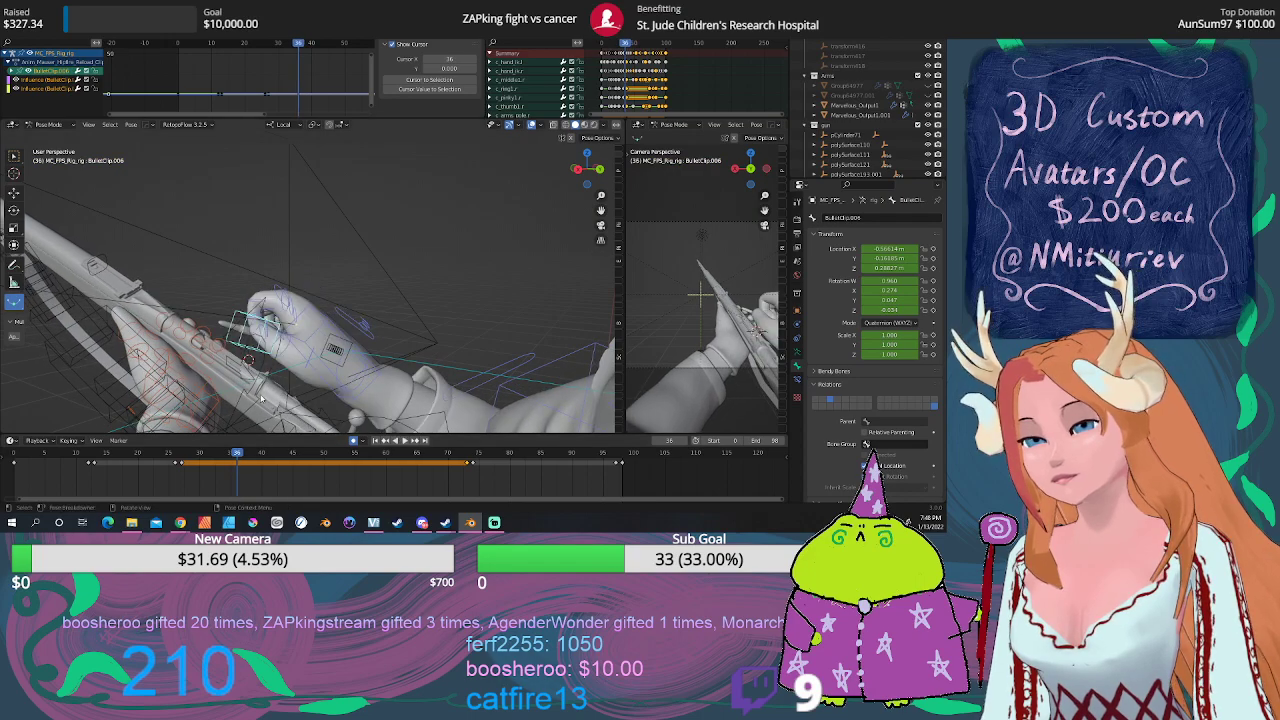
mouse_move(245, 395)
middle_down()
mouse_move(352, 278)
mouse_move(334, 273)
middle_up()
scroll(310, 330, up, 3)
key(KP_7)
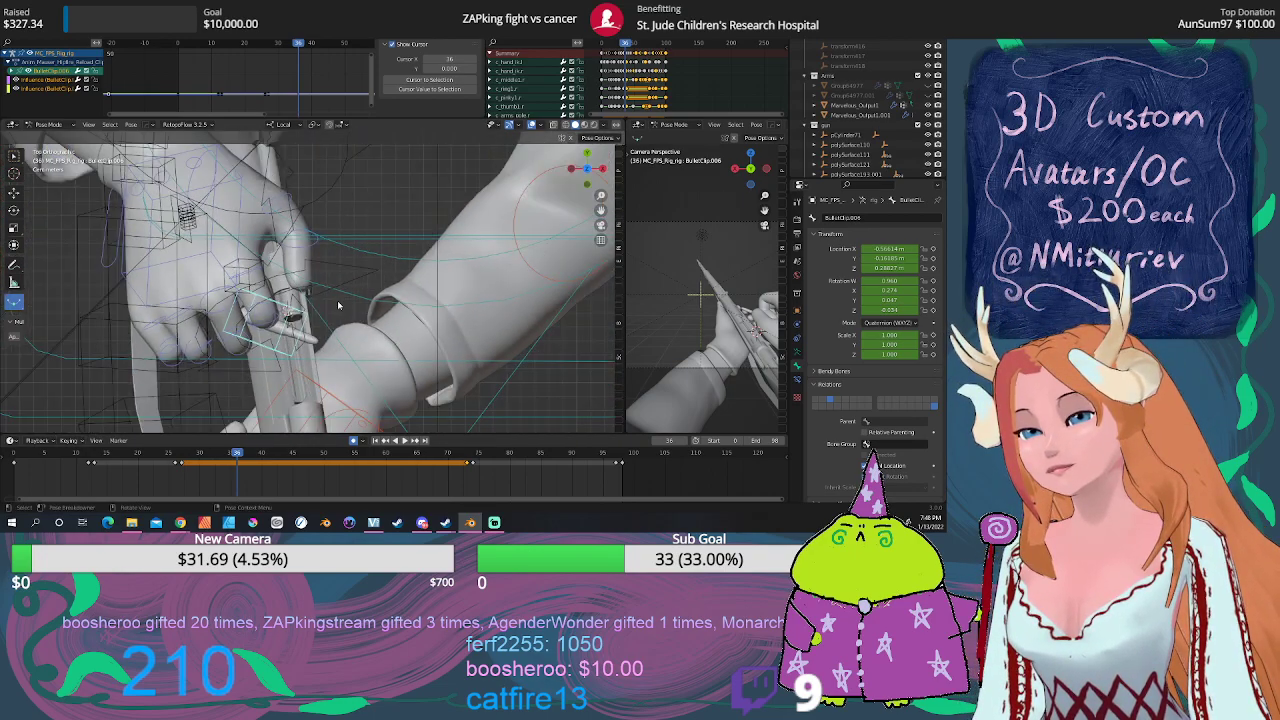
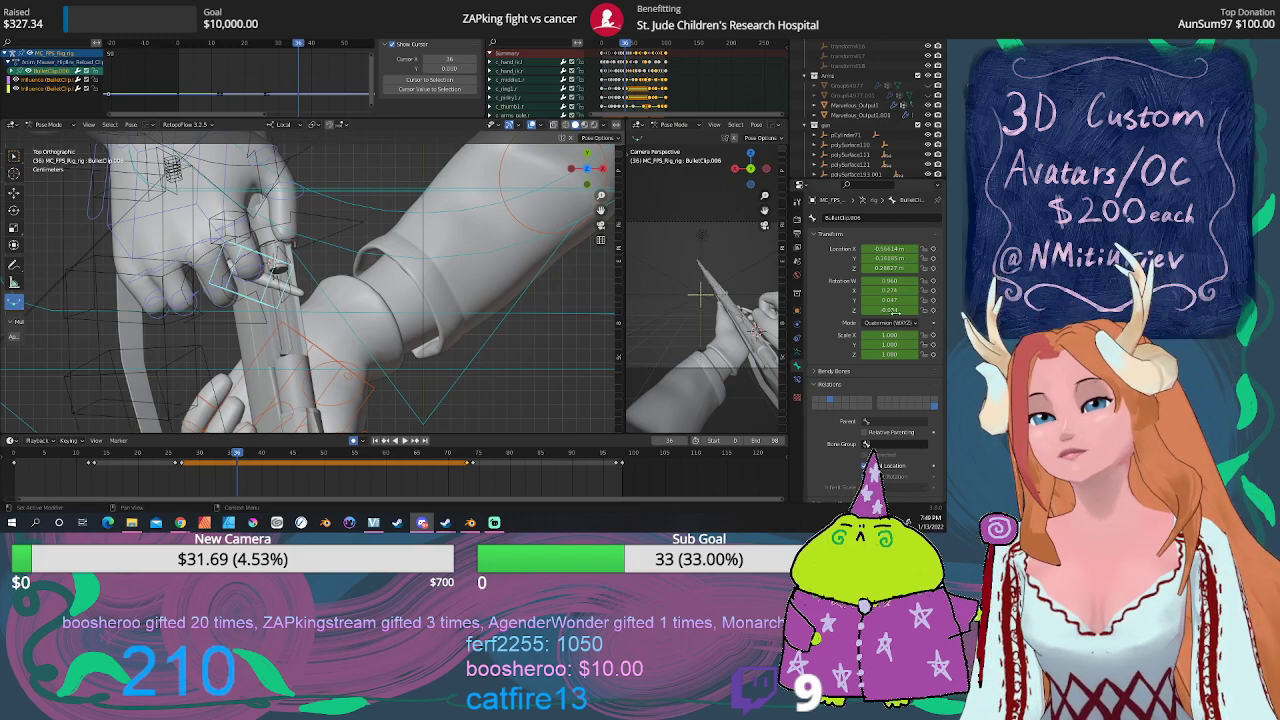
Step: Move the playhead back to frame 24, then forward to frame 27 of the reload
mouse_move(480, 300)
middle_down()
mouse_move(522, 295)
mouse_move(459, 213)
mouse_move(587, 208)
mouse_move(458, 213)
middle_up()
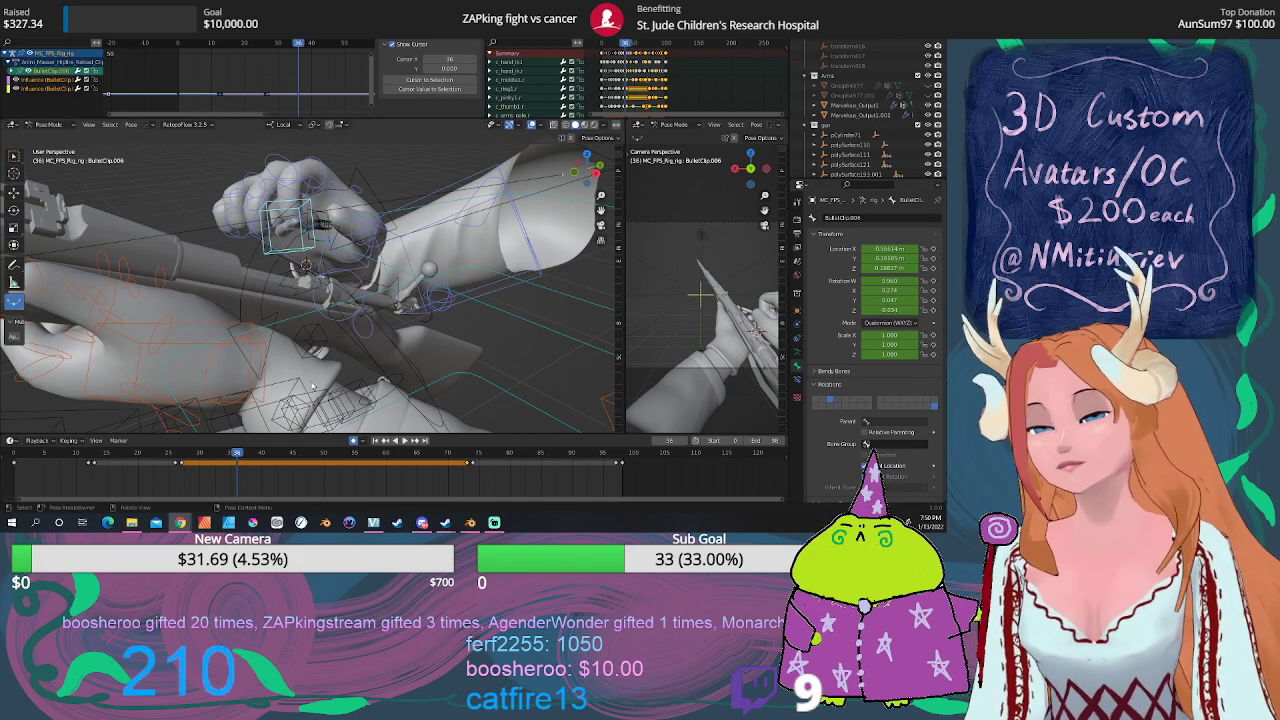
click(224, 456)
drag(224, 456, 166, 441)
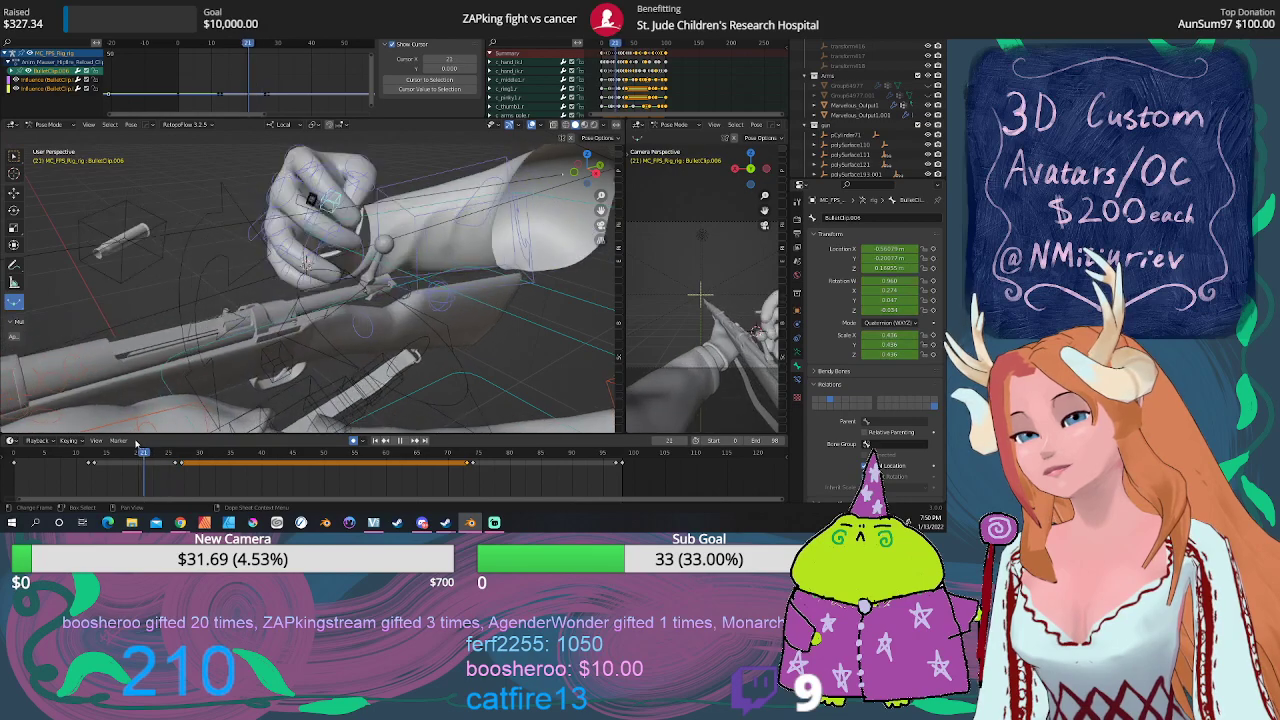
key(Right)
key(Right)
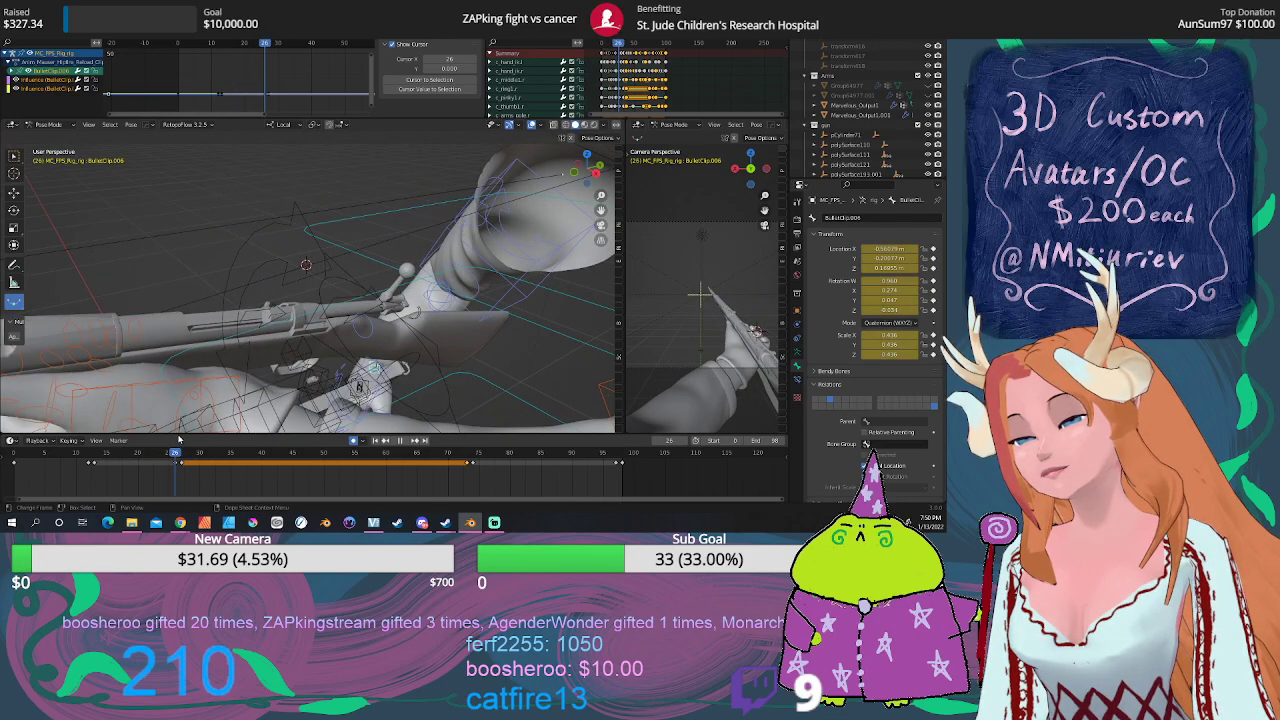
key(Right)
Step: Zoom and orbit in close on the hand pinching the bullet clip
scroll(337, 345, up, 5)
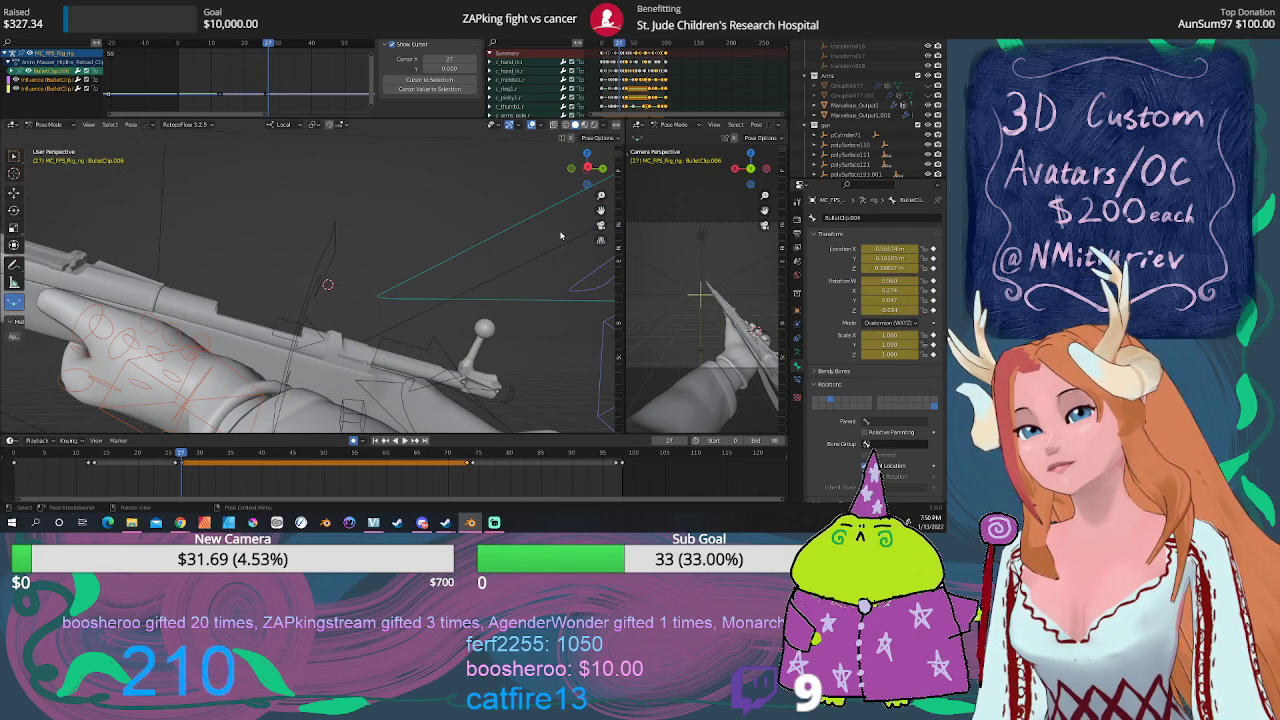
mouse_move(337, 345)
middle_down()
mouse_move(285, 328)
mouse_move(330, 300)
mouse_move(350, 310)
middle_up()
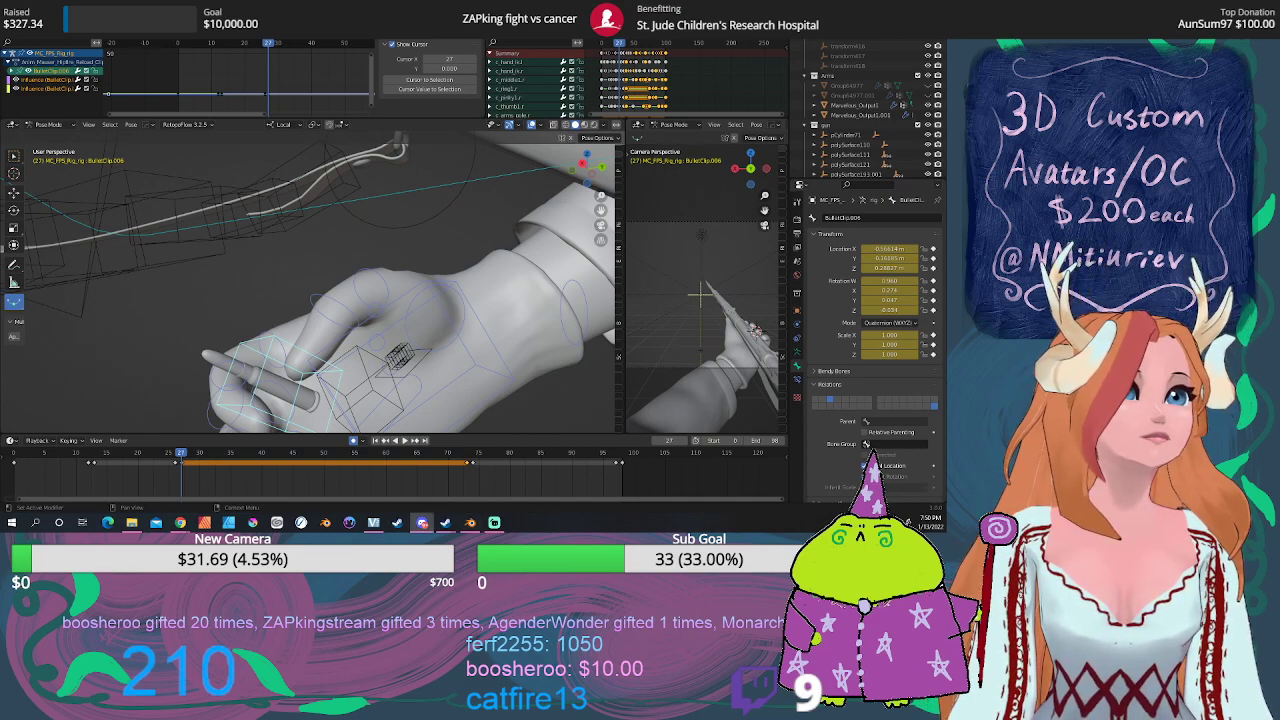
middle_drag(405, 325, 421, 326)
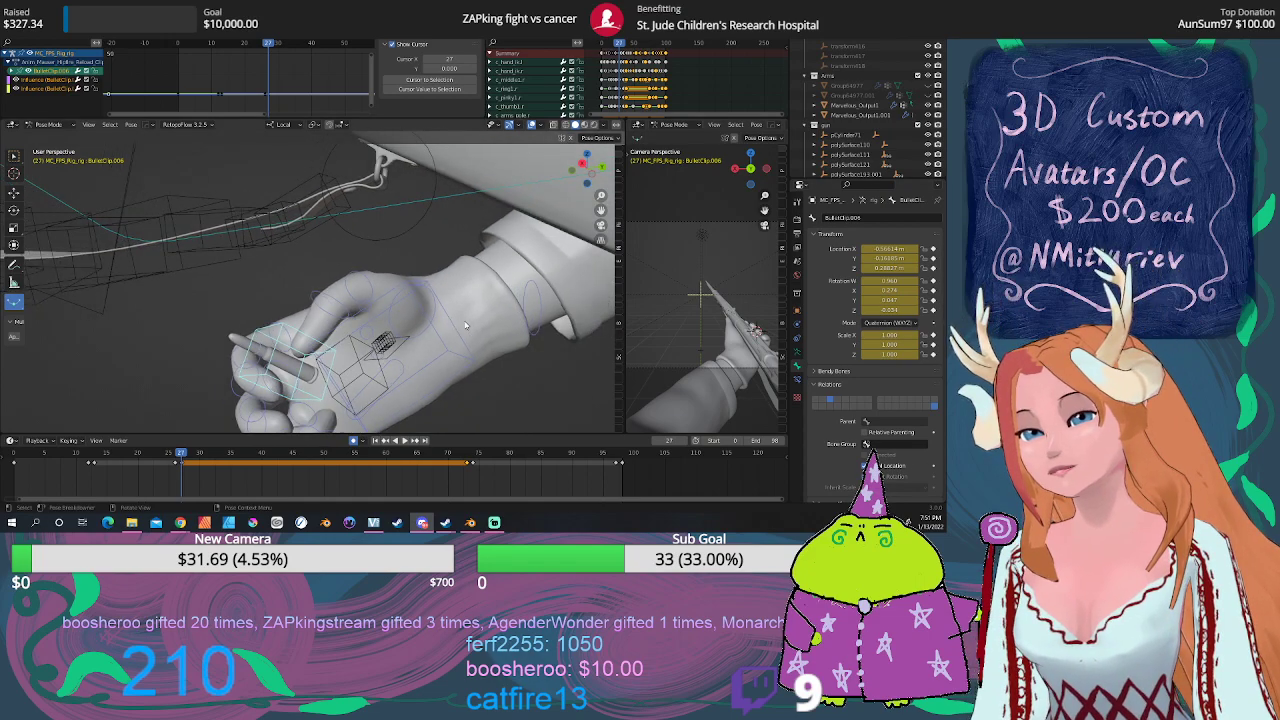
mouse_move(255, 333)
middle_down()
mouse_move(183, 330)
mouse_move(228, 334)
mouse_move(247, 377)
mouse_move(436, 318)
mouse_move(414, 330)
mouse_move(358, 295)
mouse_move(403, 371)
middle_up()
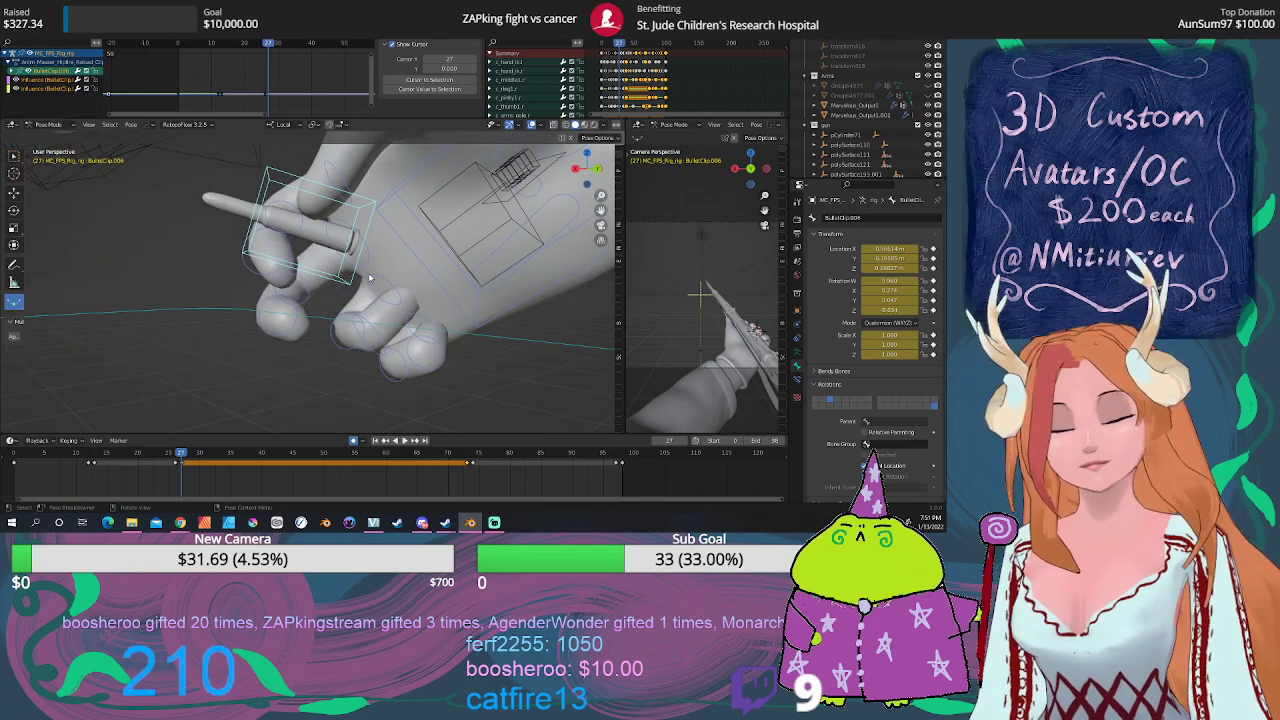
Step: Move and rotate the bullet clip bone so it sits better in the hand at frame 27
key(g)
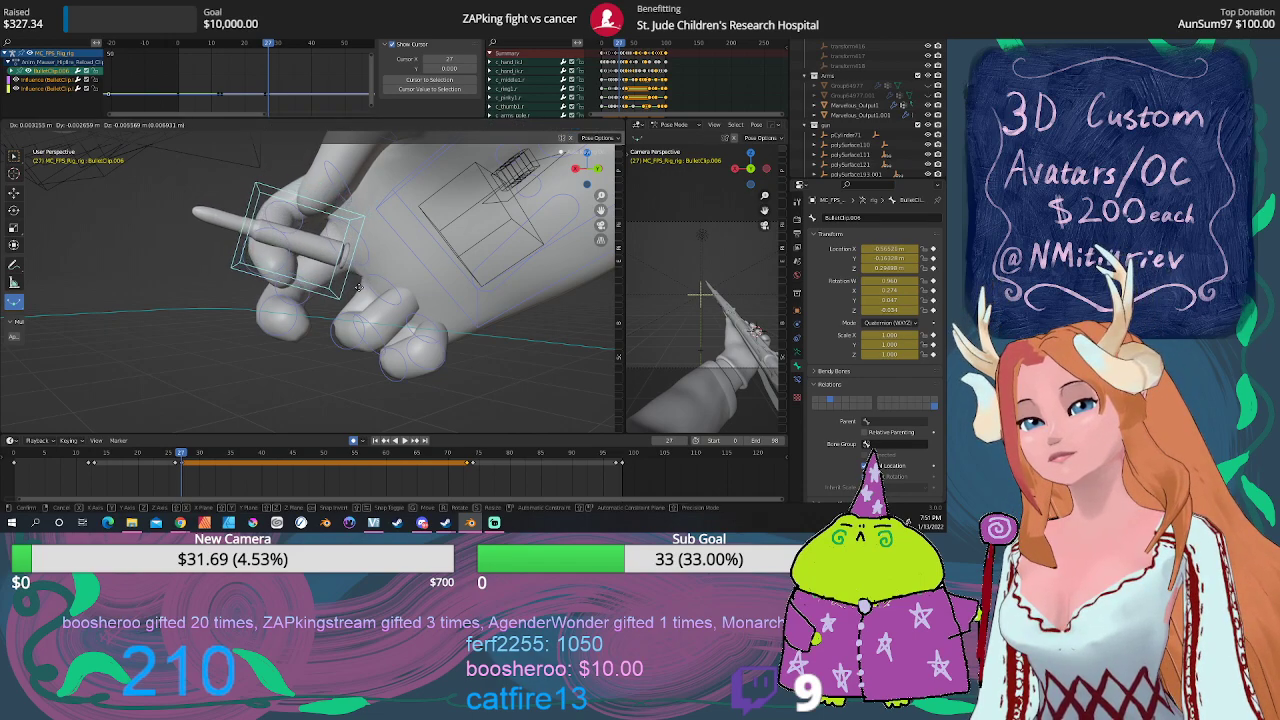
click(371, 265)
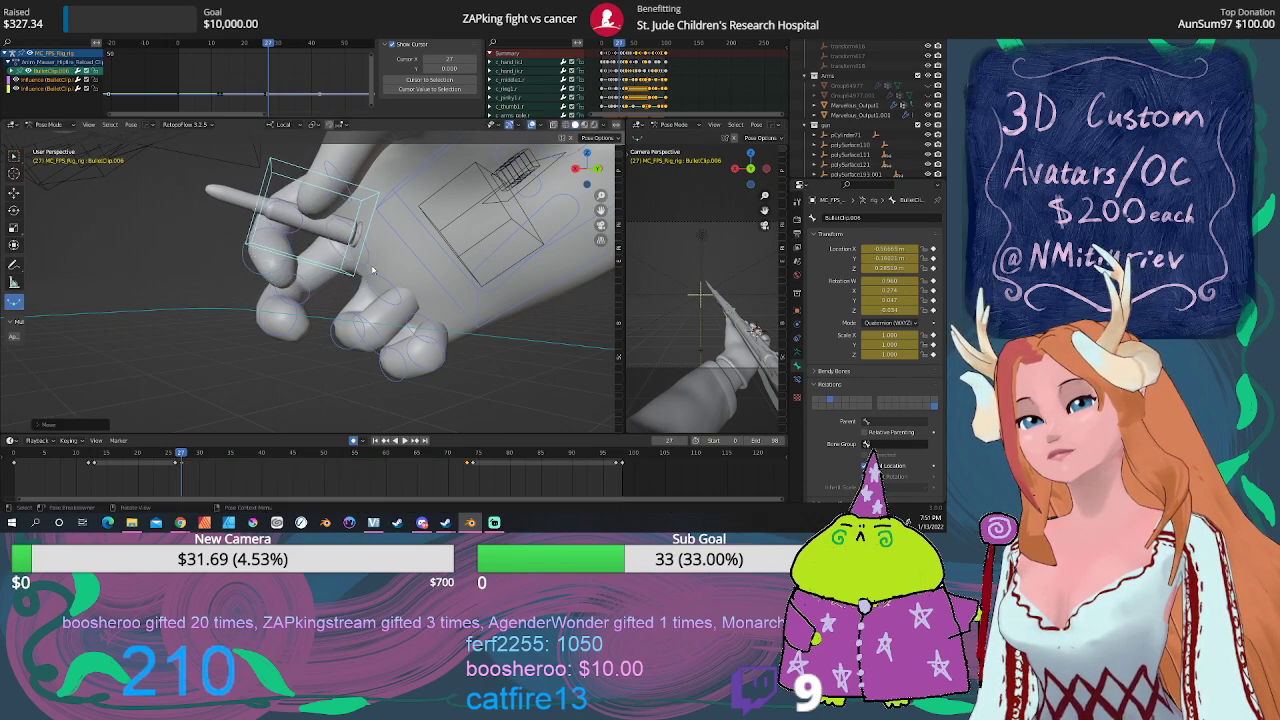
scroll(371, 265, up, 3)
mouse_move(301, 234)
middle_down()
mouse_move(259, 236)
mouse_move(299, 252)
mouse_move(193, 258)
middle_up()
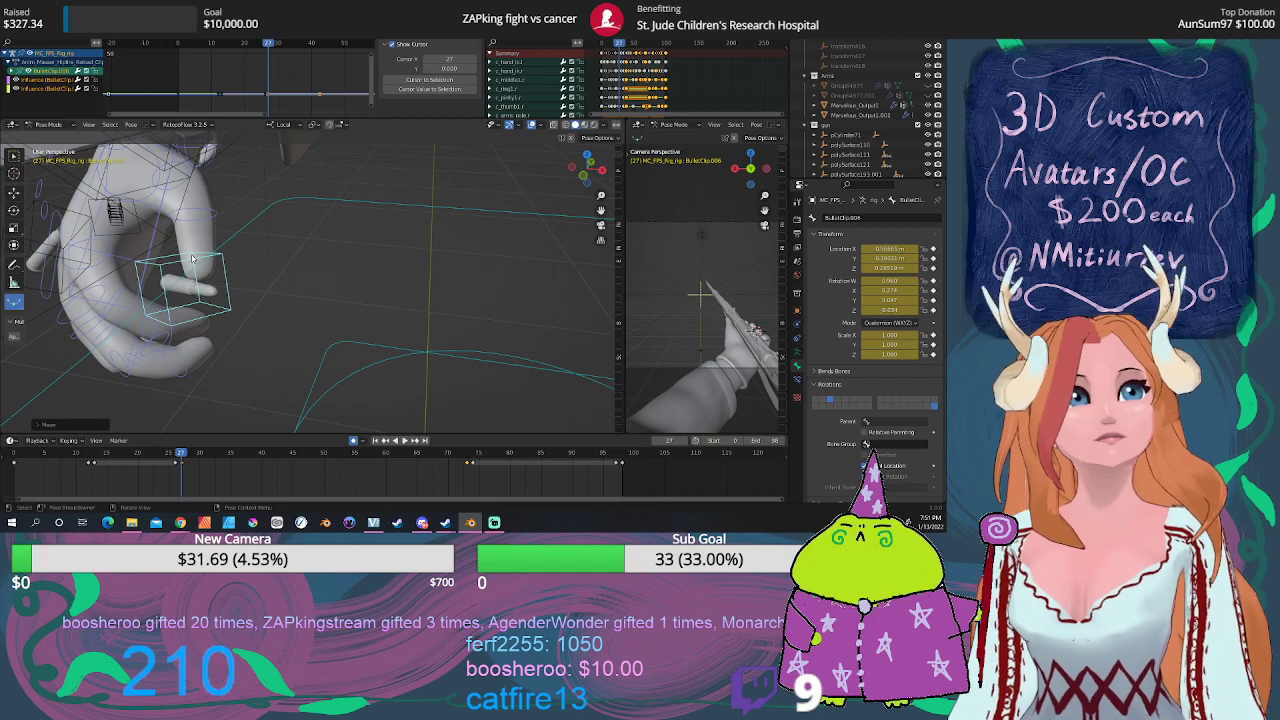
middle_drag(193, 259, 190, 276)
key(r)
key(r)
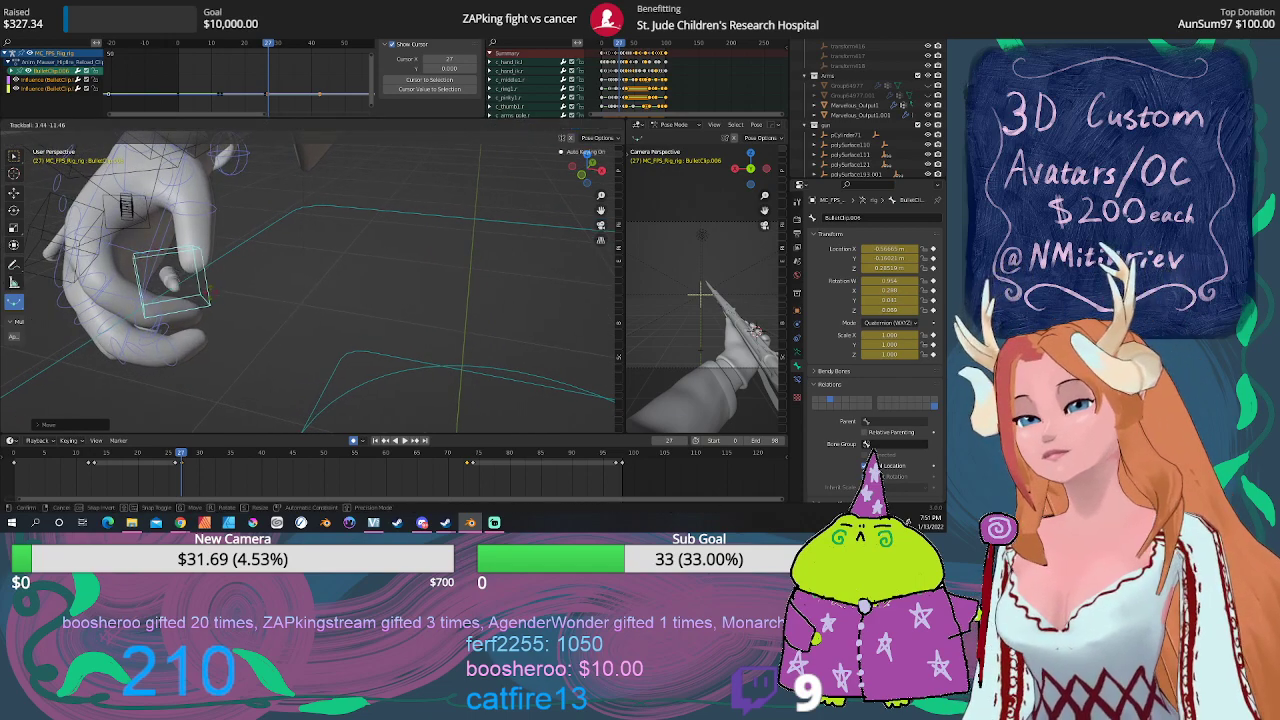
key(g)
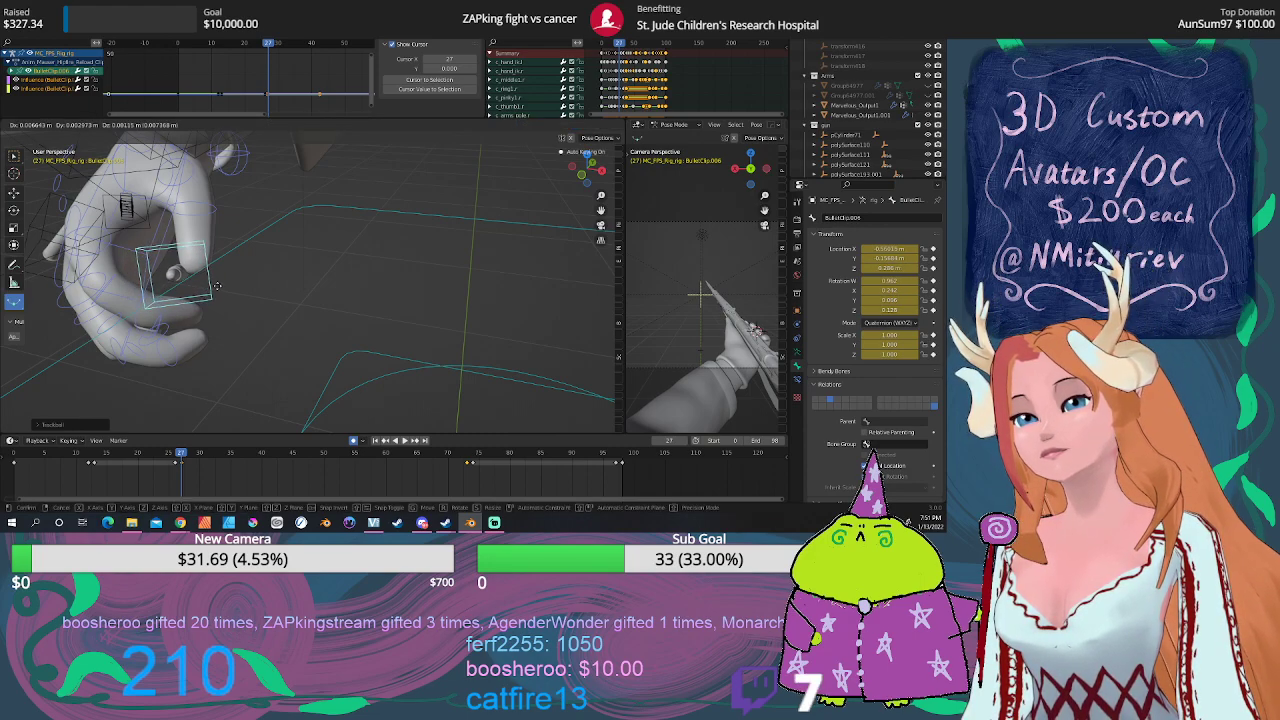
click(215, 286)
middle_drag(215, 286, 267, 278)
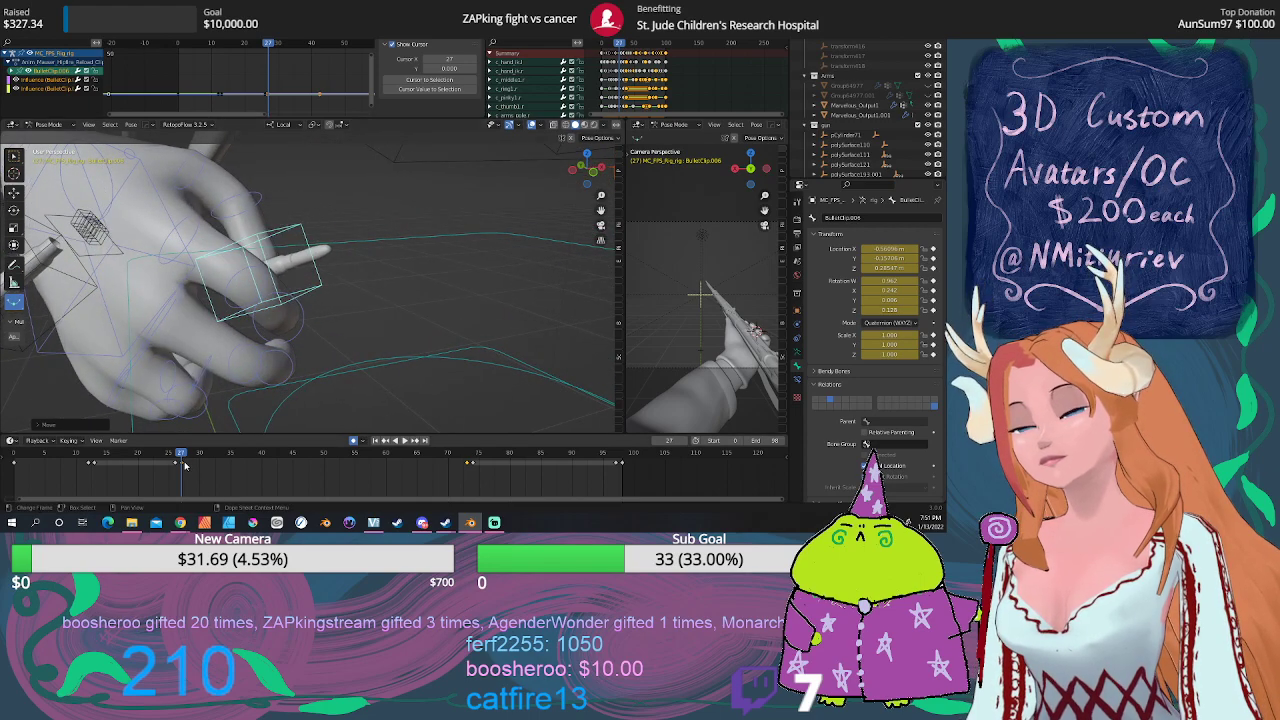
Step: Shift the following keyframes later, play back, and stop at frame 33 to review
drag(184, 465, 467, 477)
key(space)
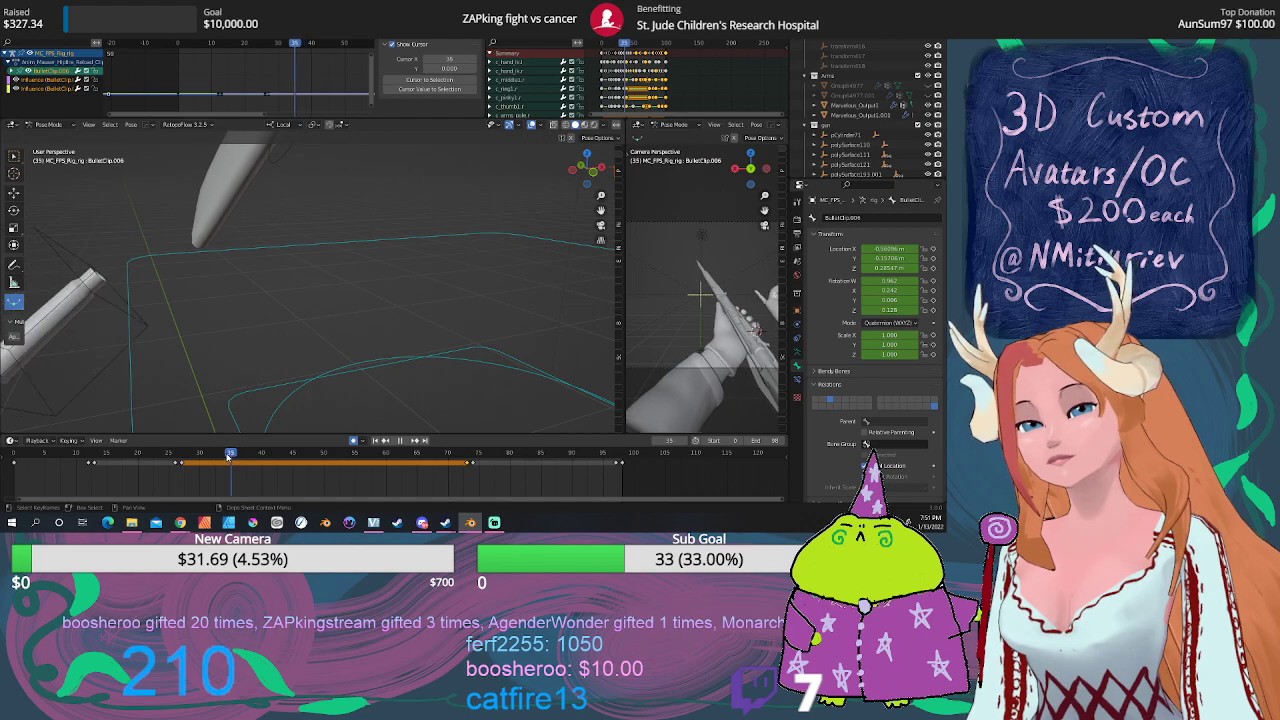
drag(249, 457, 221, 457)
mouse_move(231, 290)
middle_down()
mouse_move(125, 301)
mouse_move(200, 320)
middle_up()
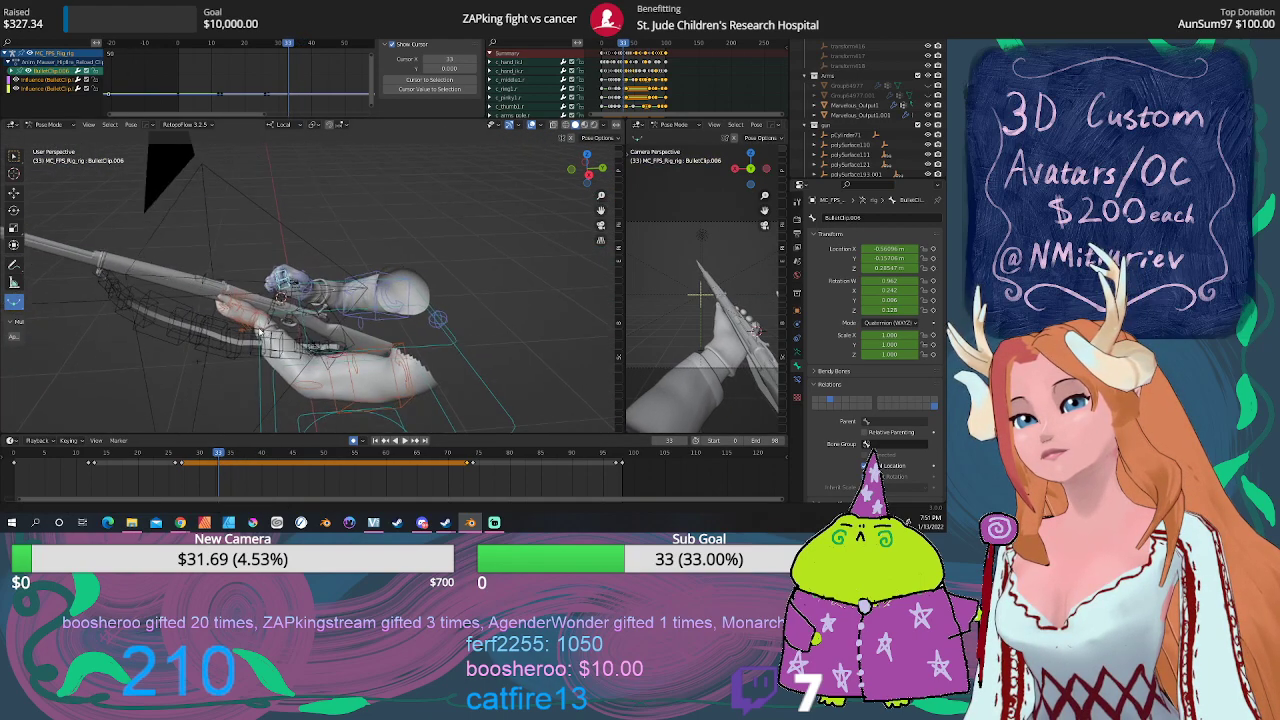
scroll(273, 347, up, 5)
mouse_move(273, 347)
middle_down()
mouse_move(227, 350)
mouse_move(386, 415)
middle_up()
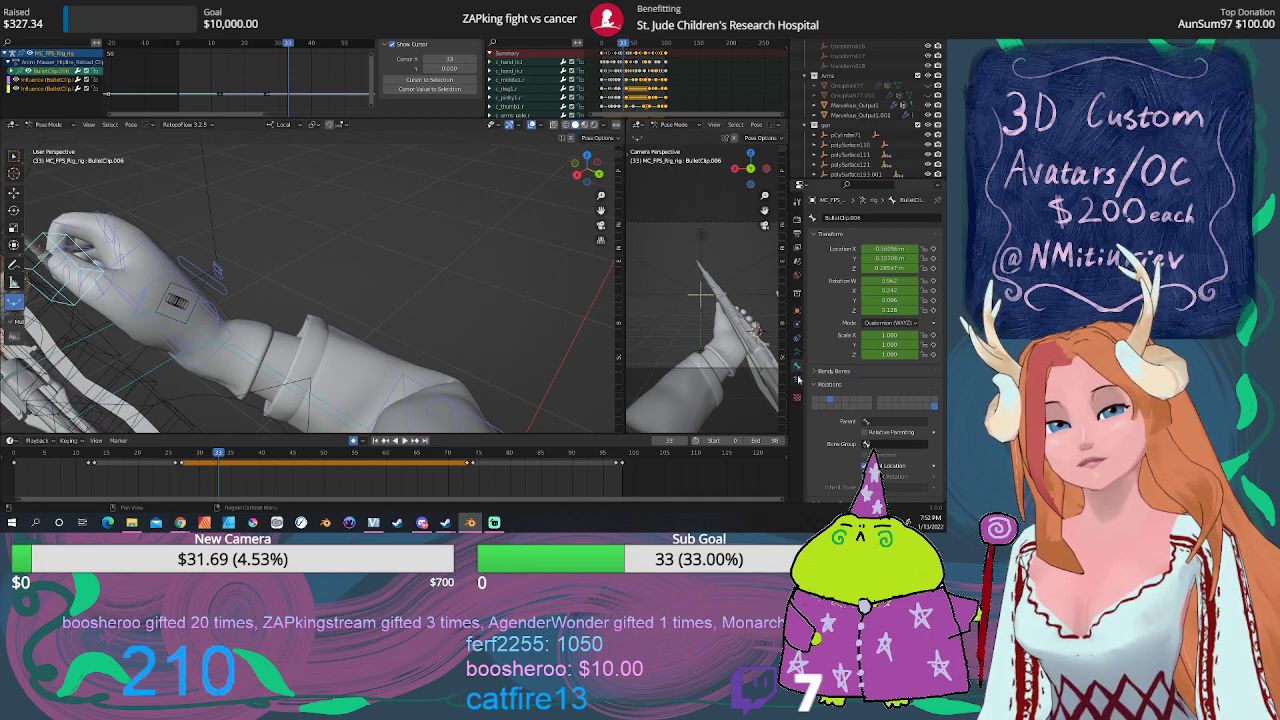
Step: Show the bullet clip's Child Of constraints and play the reload through to frame 73
click(798, 378)
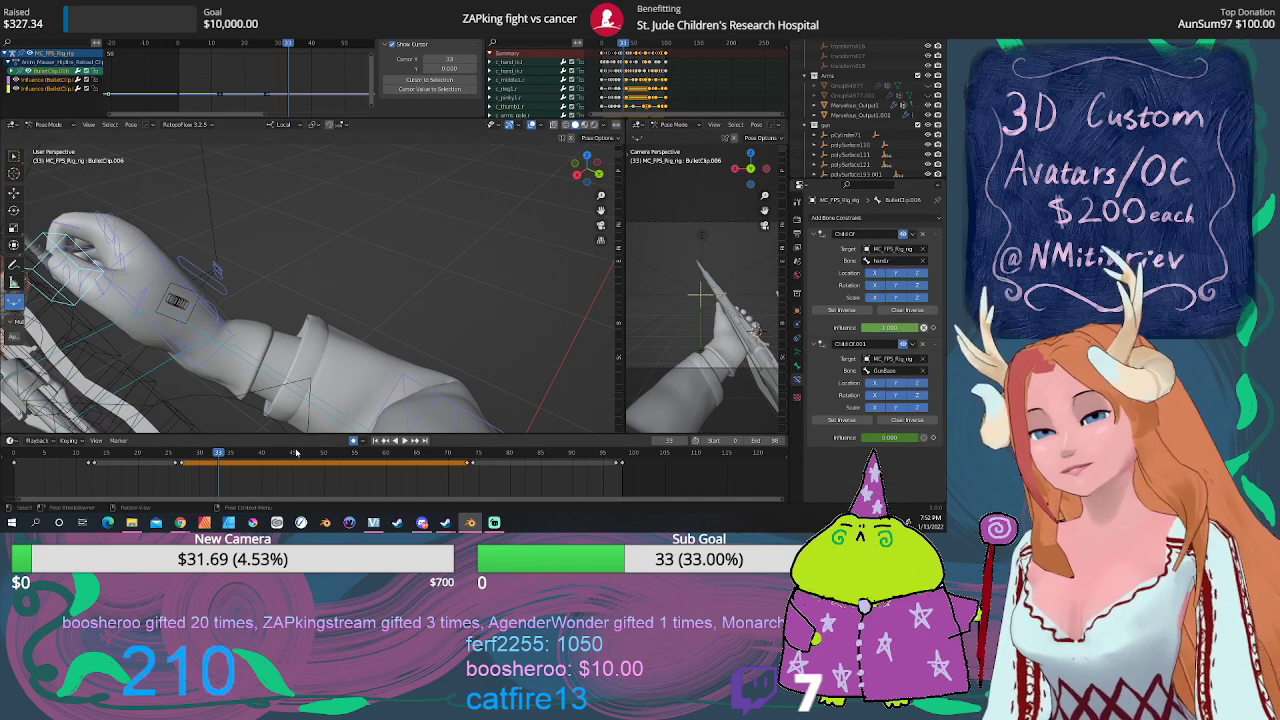
key(space)
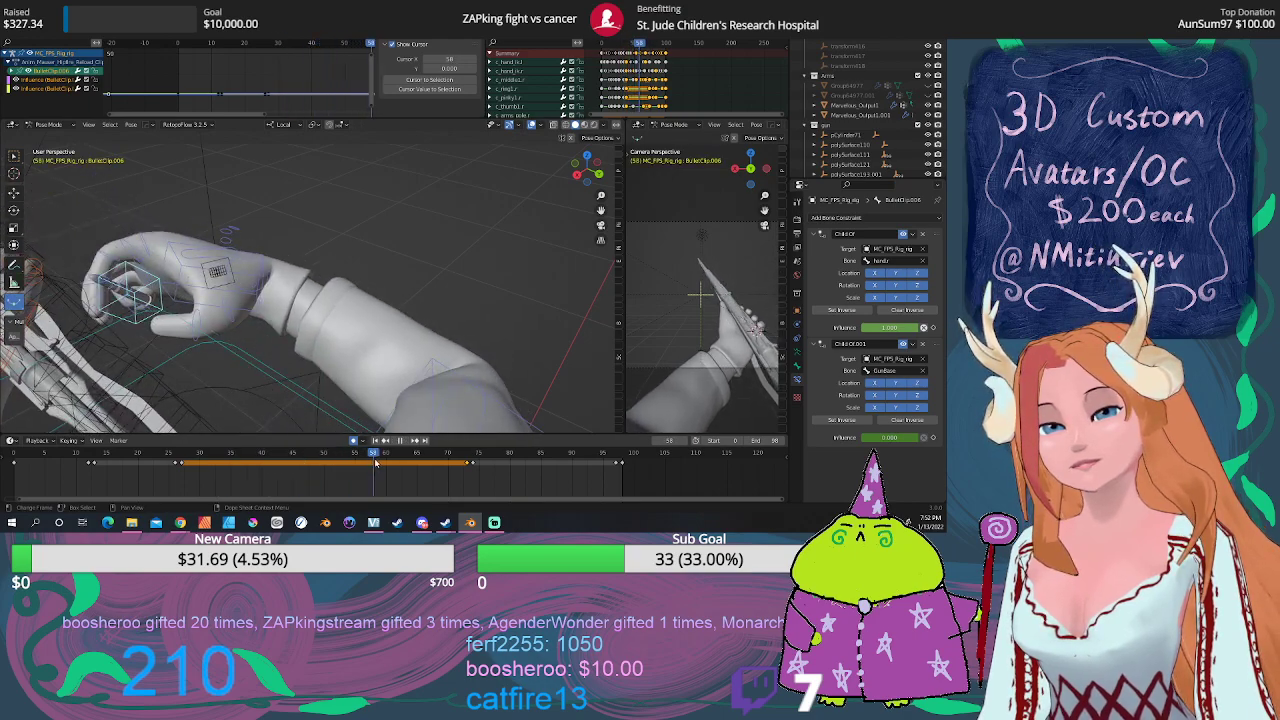
drag(376, 462, 468, 474)
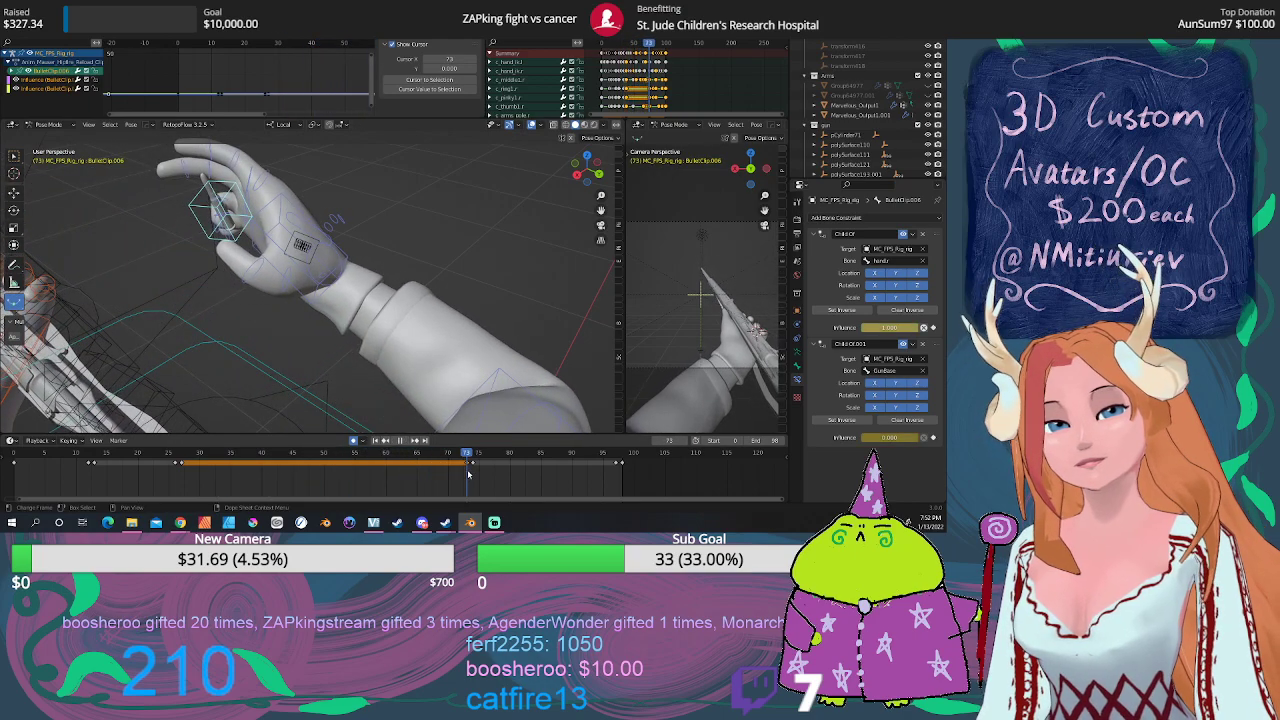
key(space)
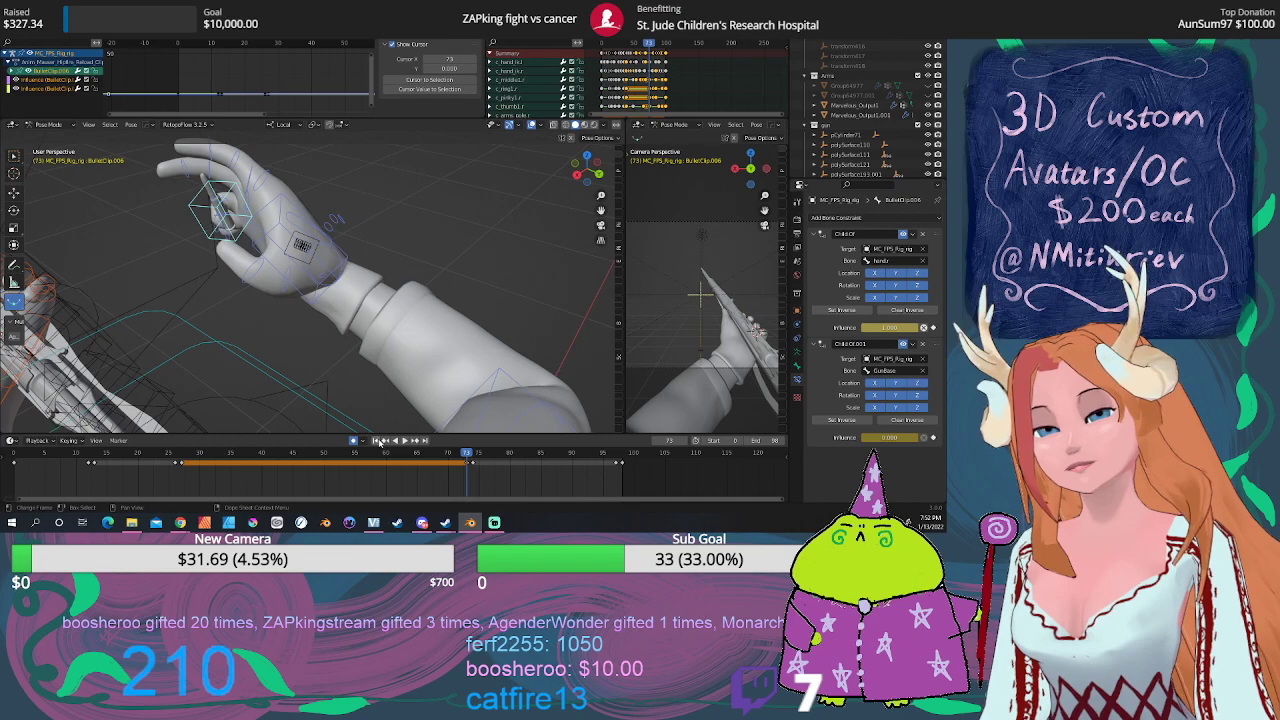
Step: Return to the frame 27 keyframe and scrub to frame 32 to recheck the hand
click(384, 441)
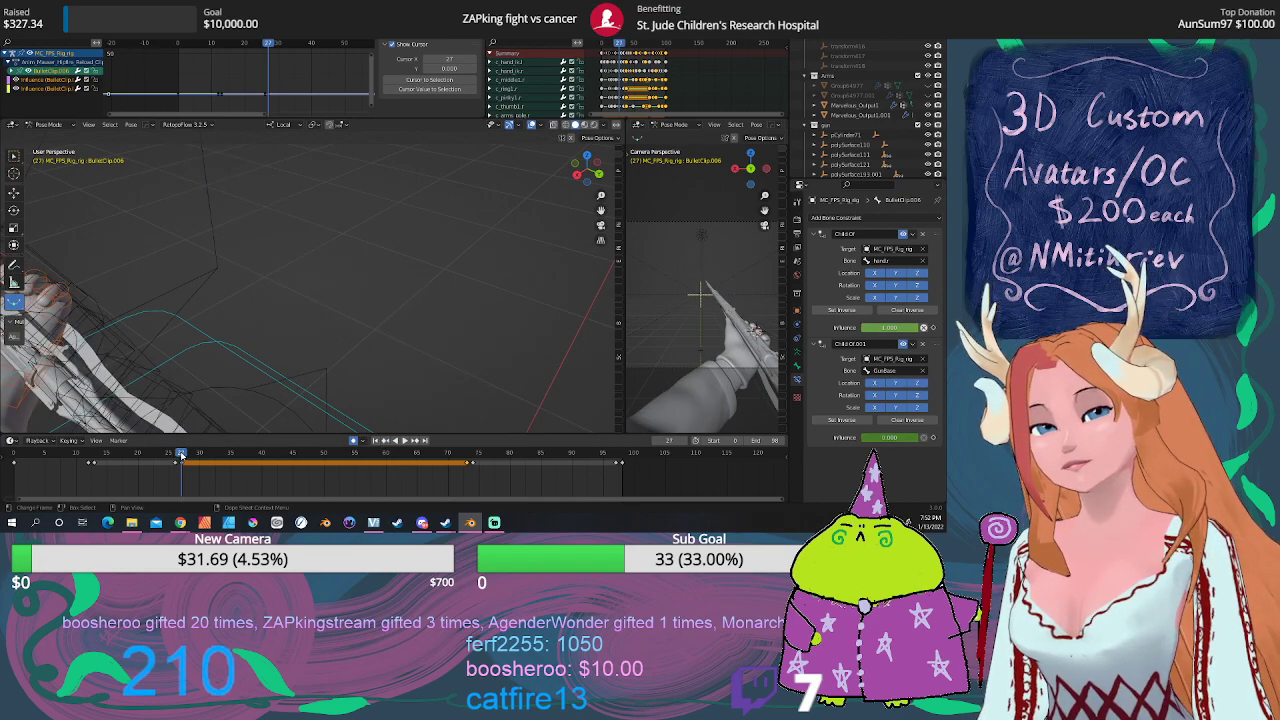
drag(181, 456, 213, 456)
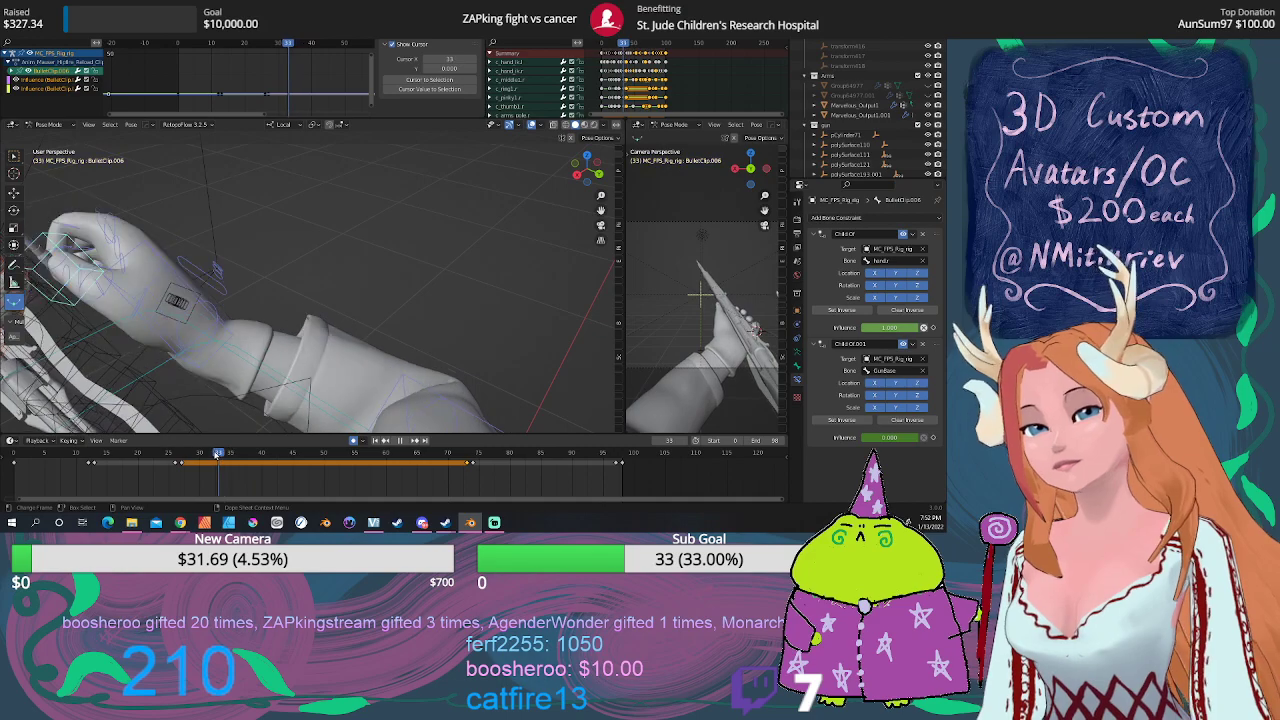
mouse_move(184, 393)
middle_down()
mouse_move(226, 333)
mouse_move(202, 320)
mouse_move(305, 324)
mouse_move(290, 314)
mouse_move(170, 336)
mouse_move(212, 316)
mouse_move(202, 307)
middle_up()
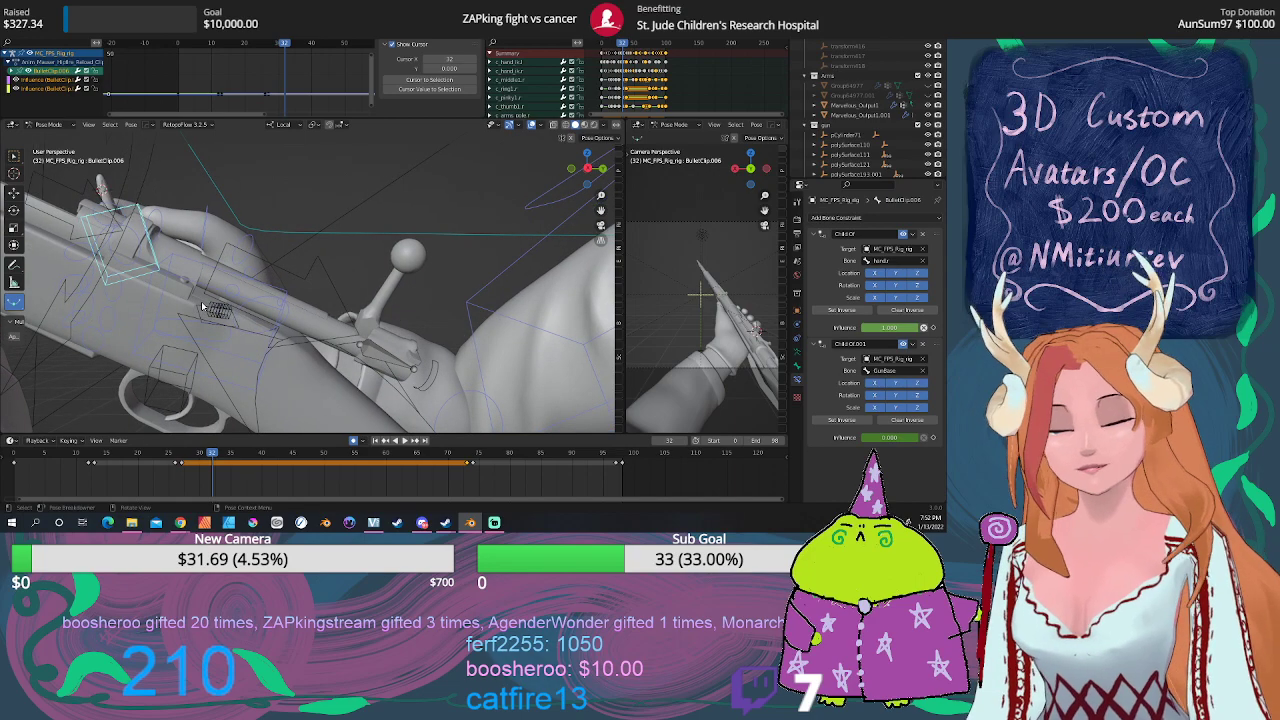
Step: Move the hand bone to grip the bullet clip above the rifle at frame 32
key(g)
click(222, 290)
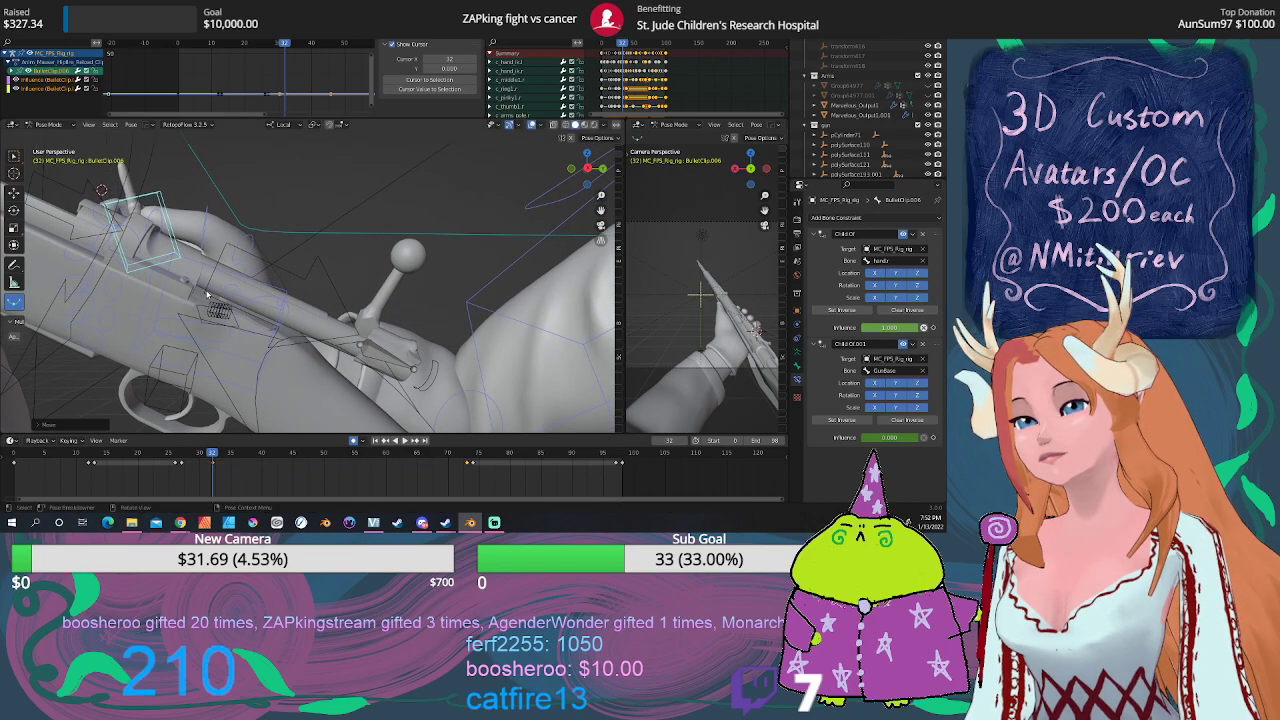
mouse_move(222, 290)
middle_down()
mouse_move(211, 317)
mouse_move(206, 300)
middle_up()
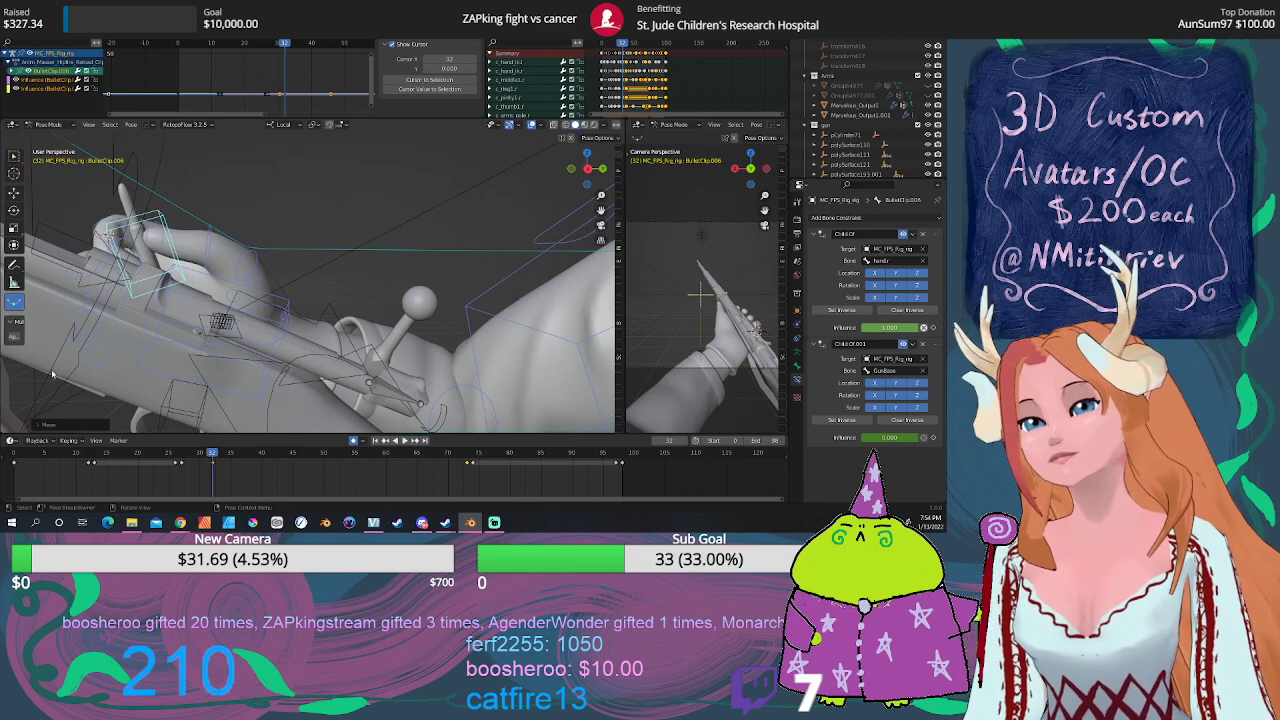
Step: Orbit around the rifle and hand, then scrub forward to frame 42
middle_drag(52, 374, 185, 329)
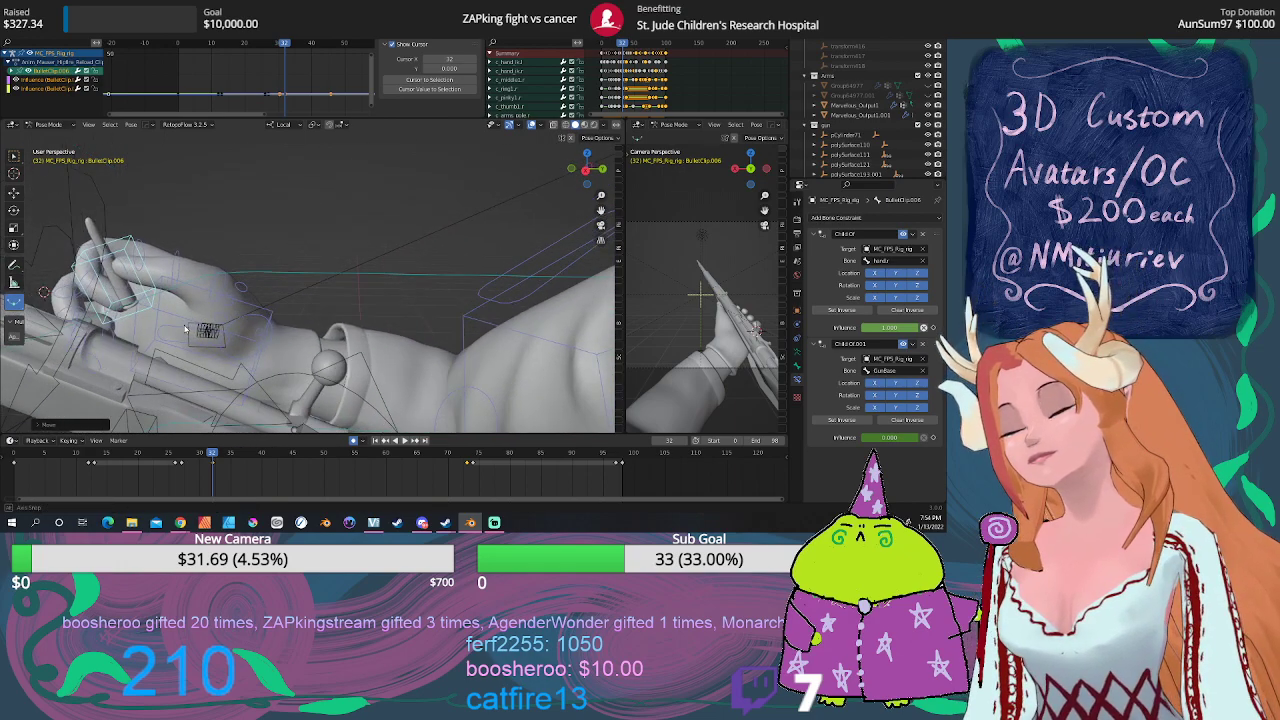
middle_drag(185, 329, 198, 321)
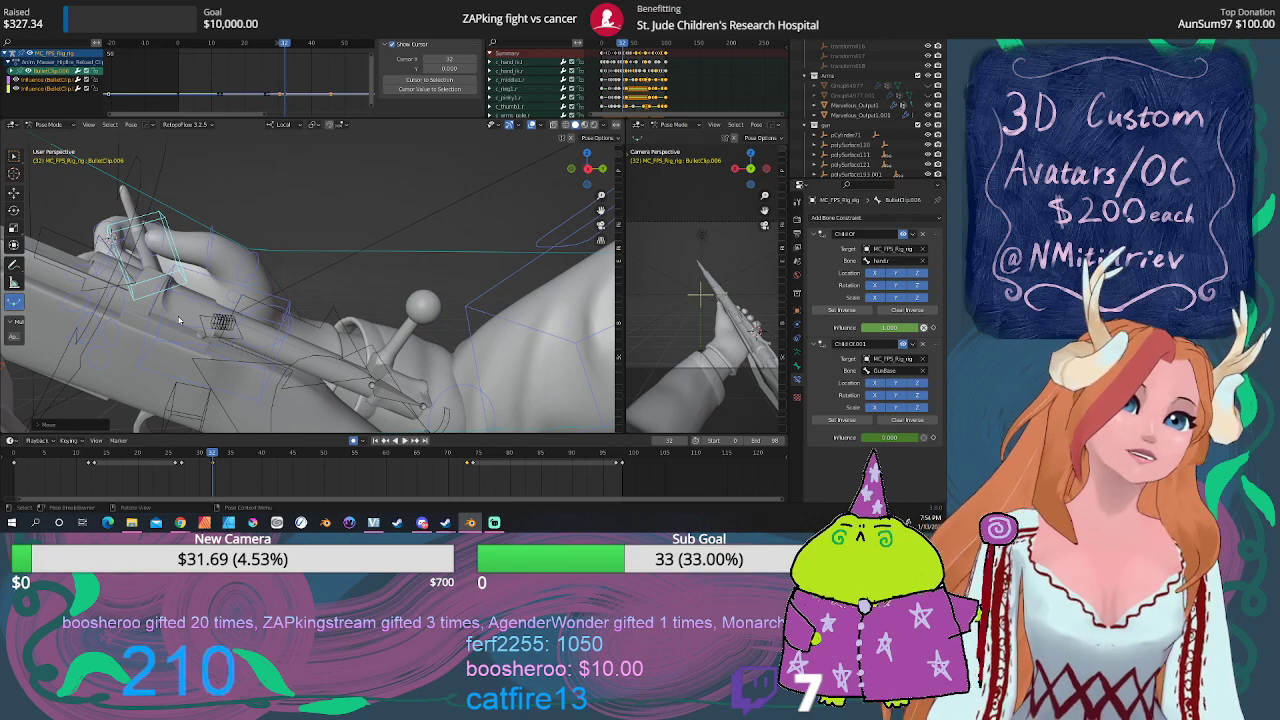
mouse_move(179, 320)
middle_down()
mouse_move(167, 302)
mouse_move(69, 287)
middle_up()
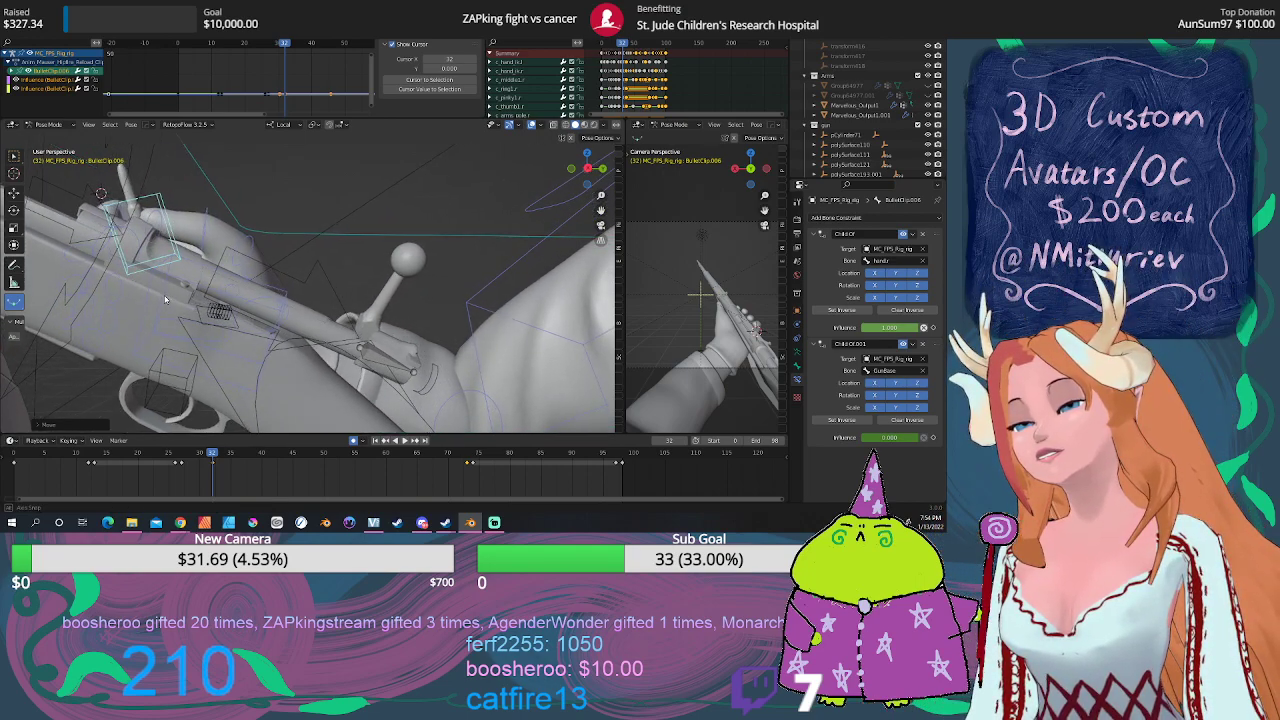
drag(231, 458, 467, 452)
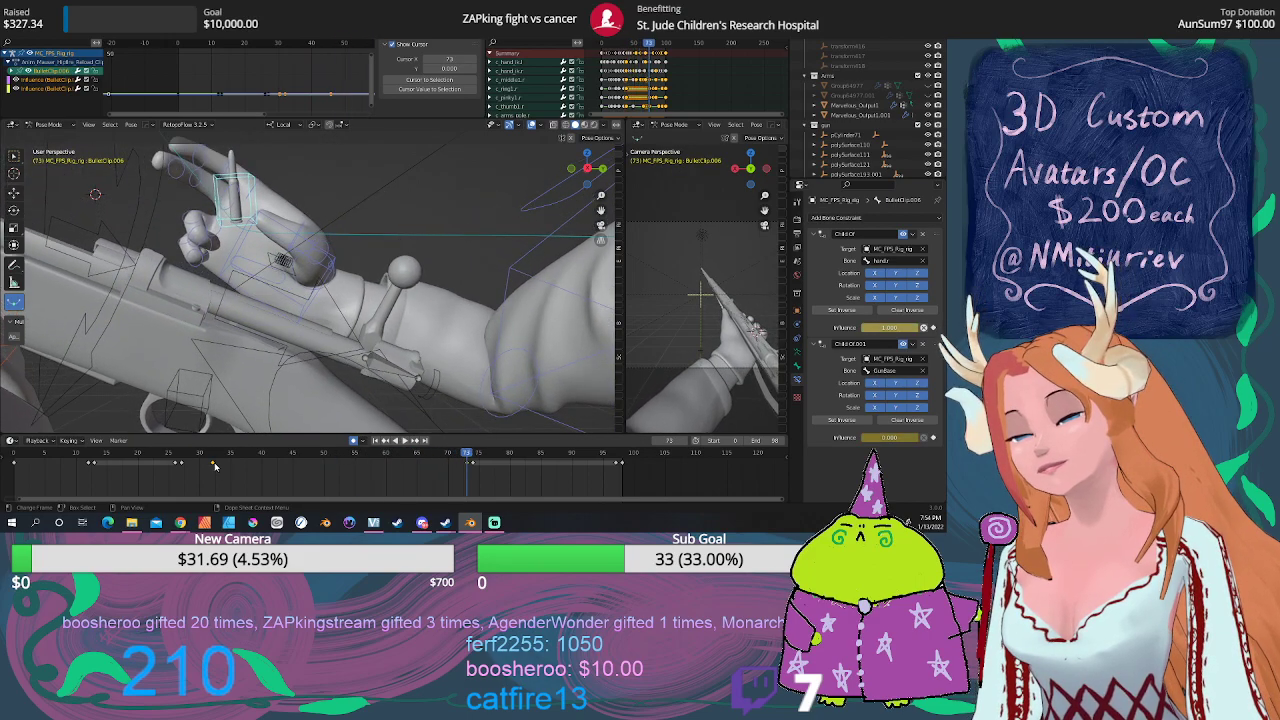
Step: Delay the BulletClip keyframe by 65 frames and replay to check the longer hold
mouse_move(214, 466)
mouse_down()
mouse_move(428, 466)
mouse_move(468, 479)
mouse_up()
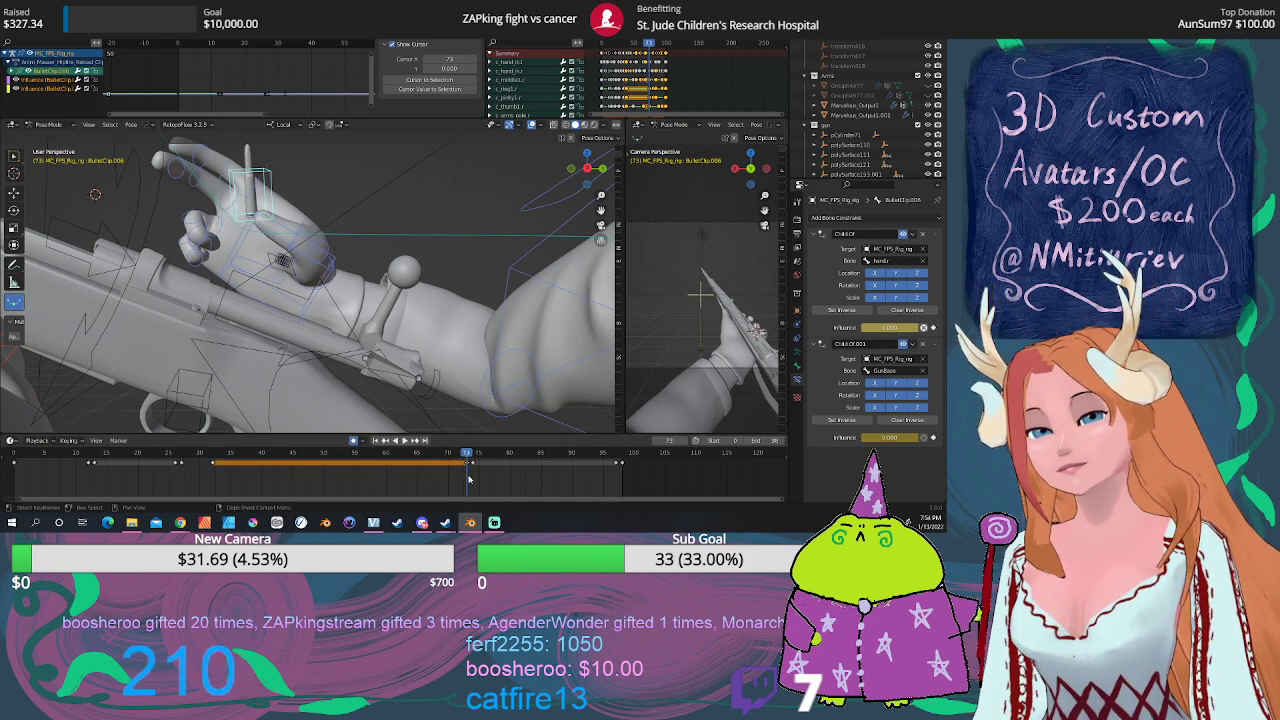
key(space)
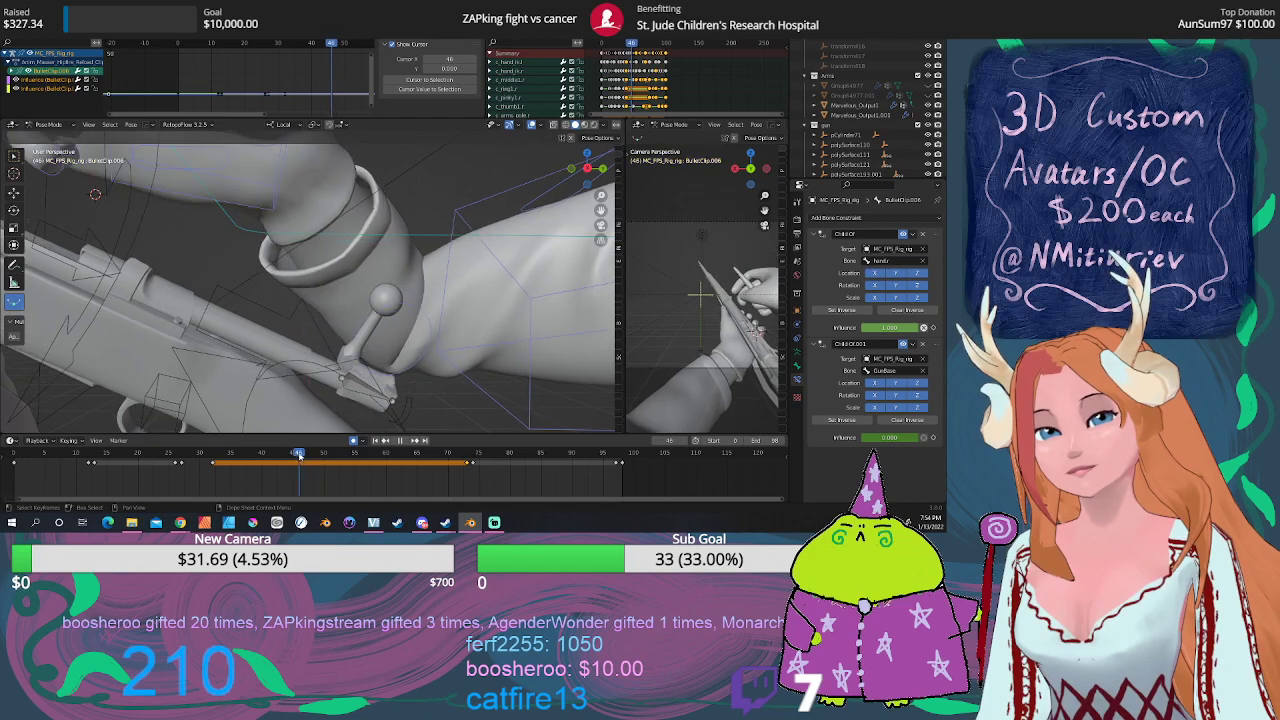
drag(279, 462, 215, 476)
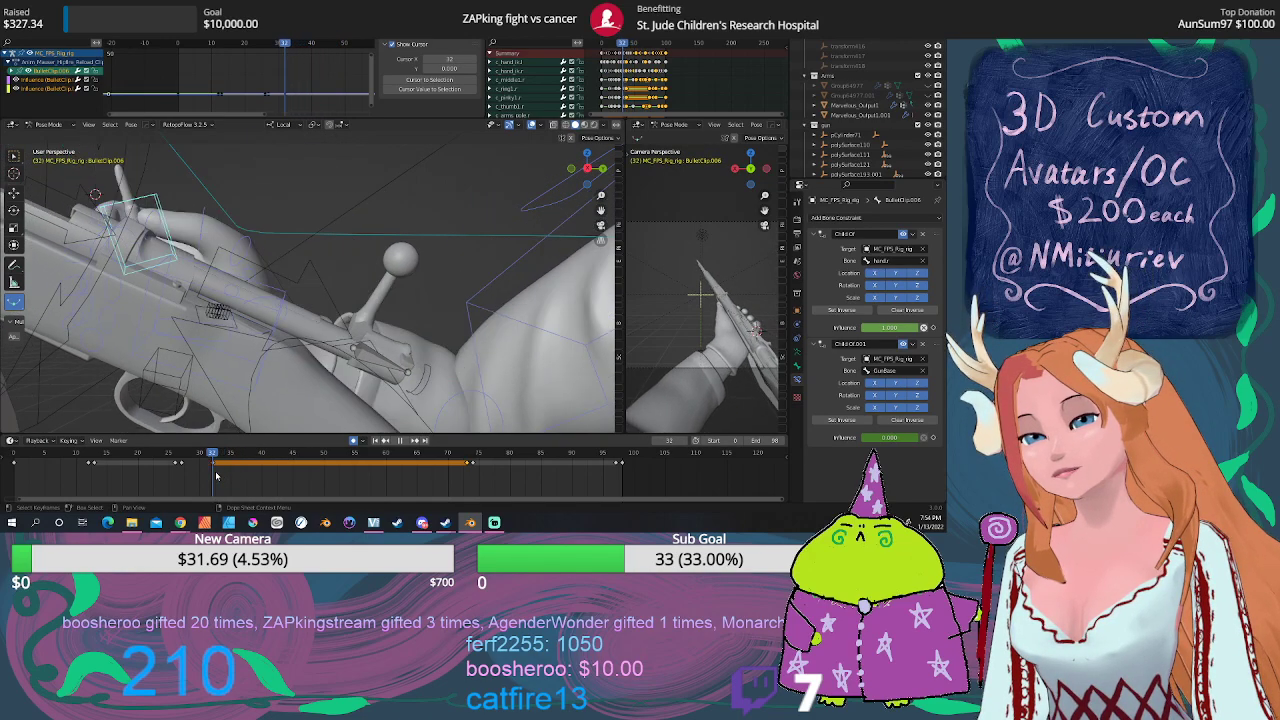
mouse_move(222, 360)
middle_down()
mouse_move(230, 328)
mouse_move(253, 430)
middle_up()
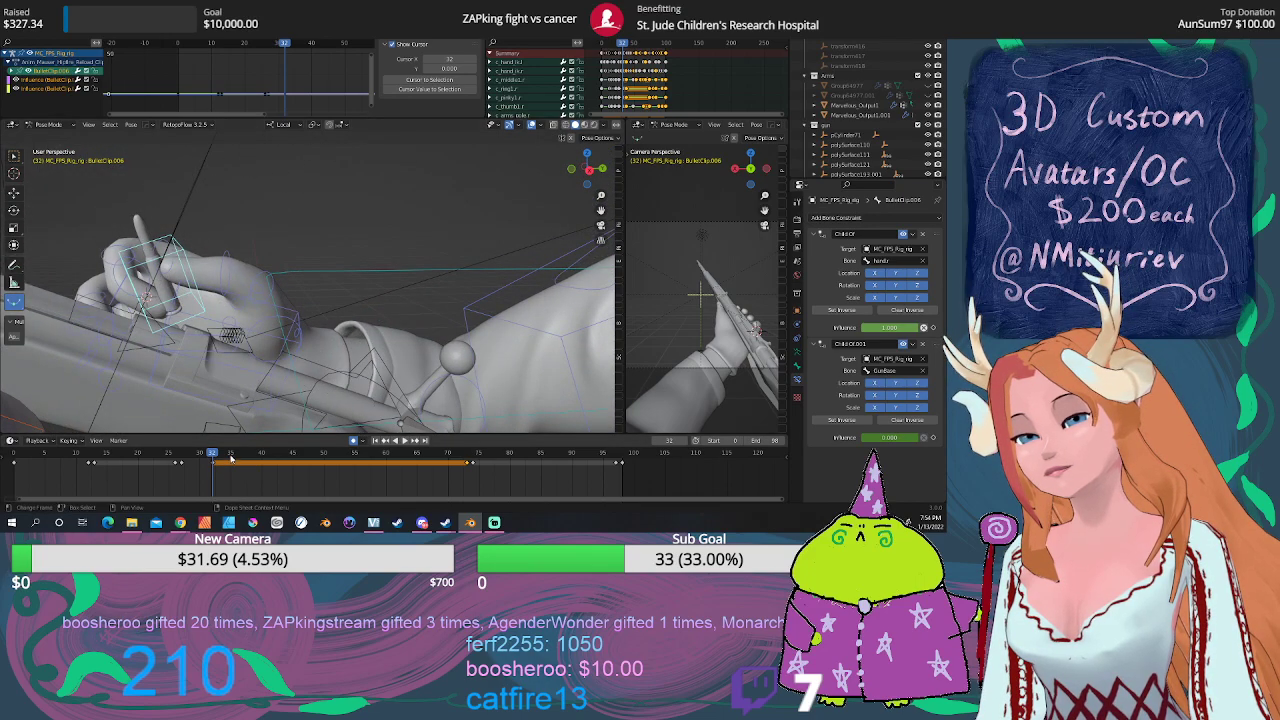
key(space)
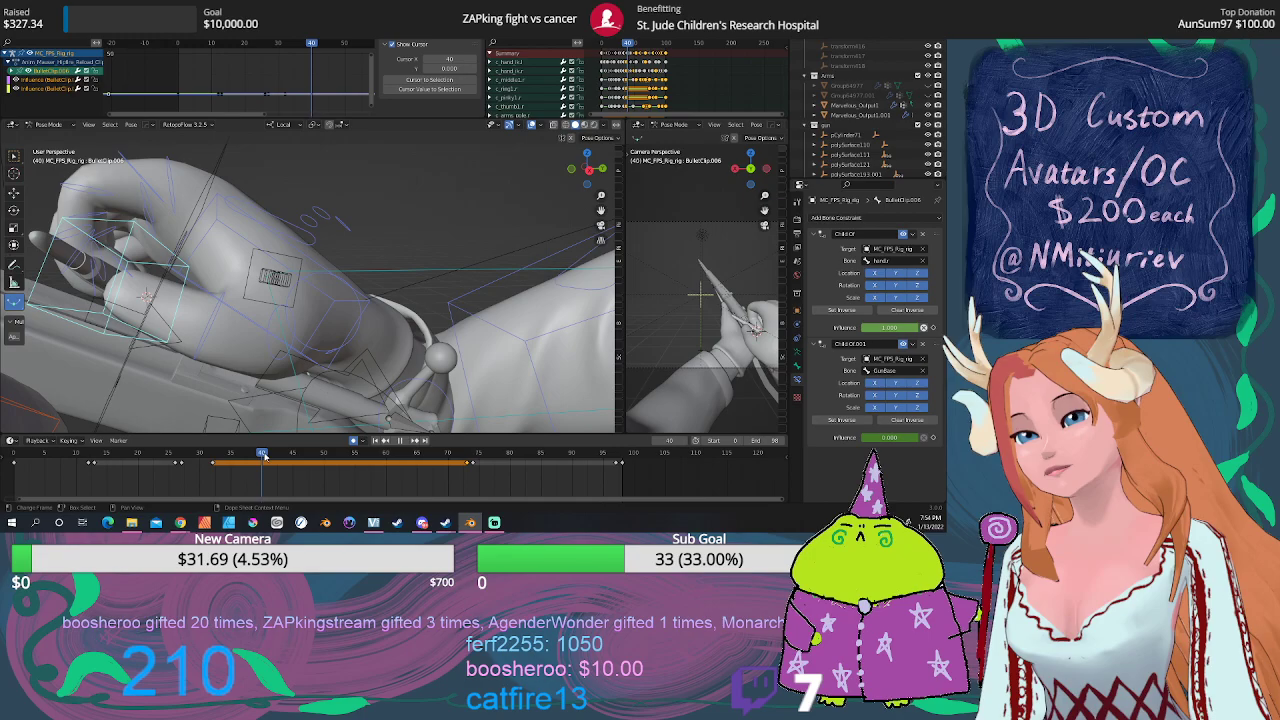
Step: Rotate and reposition the bullet clip bone at frame 40
mouse_move(260, 420)
middle_down()
mouse_move(288, 285)
mouse_move(324, 327)
mouse_move(307, 347)
middle_up()
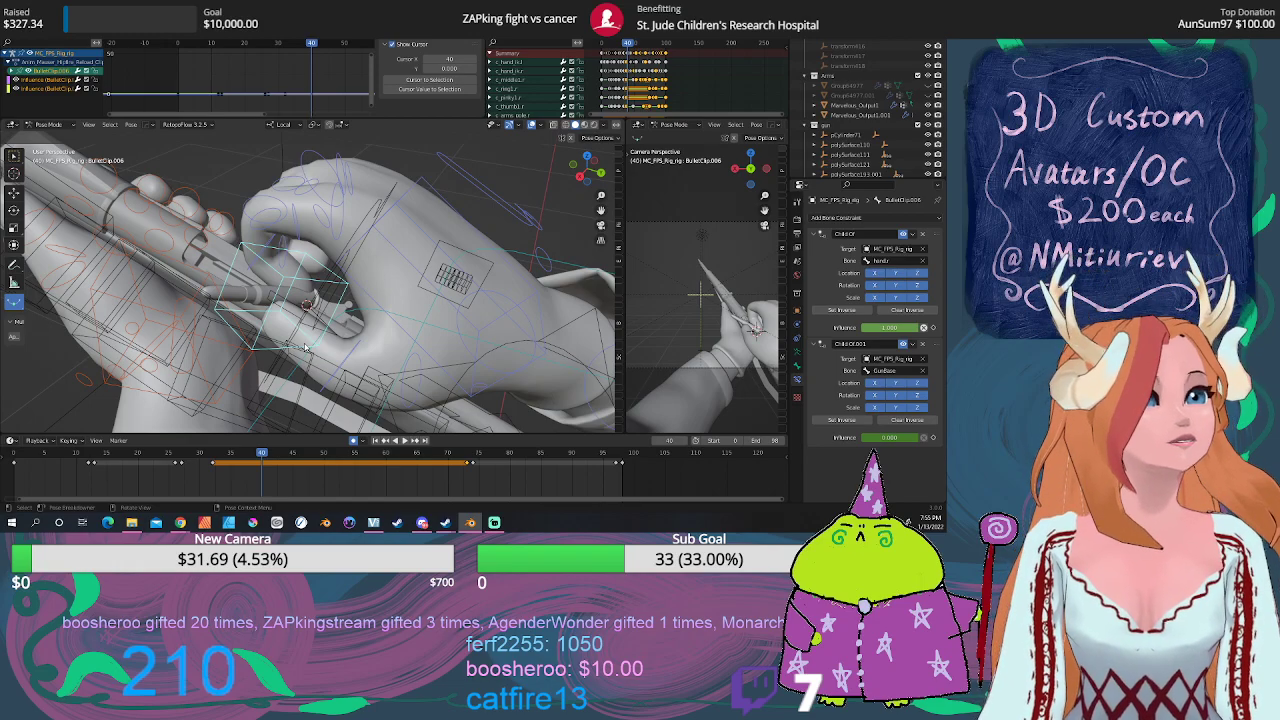
mouse_move(306, 347)
middle_down()
mouse_move(265, 333)
mouse_move(285, 345)
mouse_move(294, 314)
middle_up()
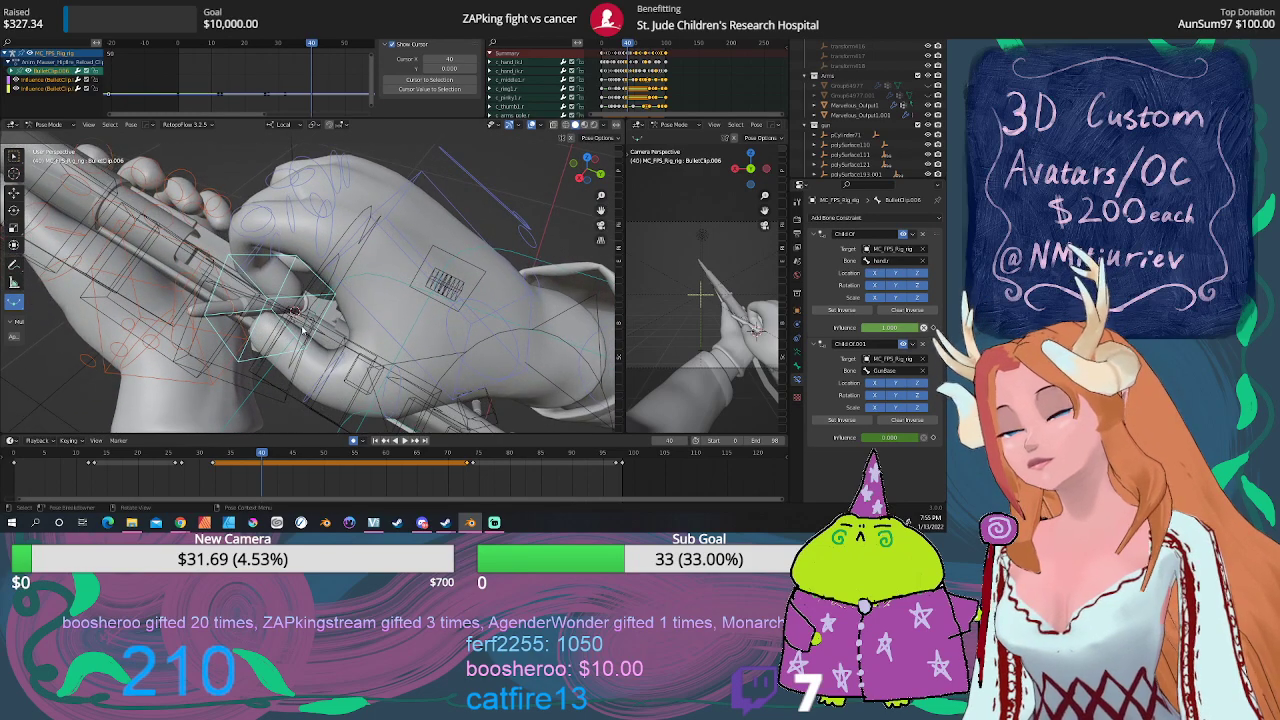
key(r)
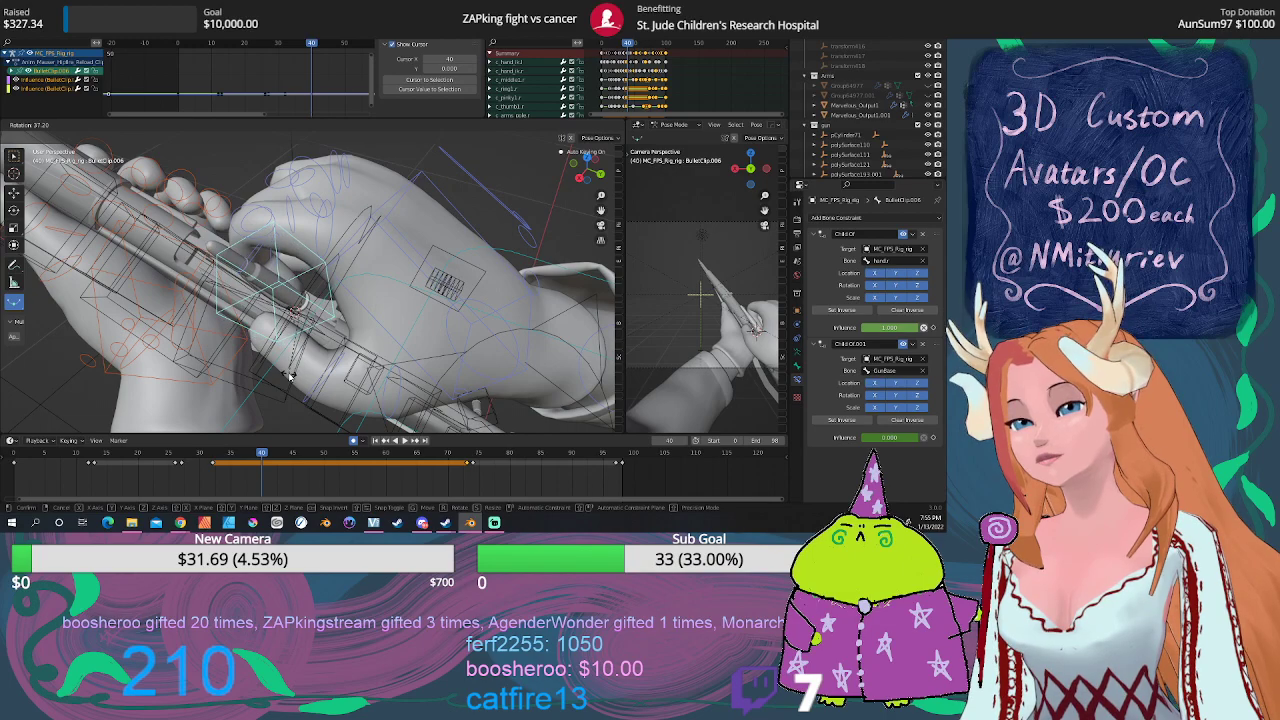
click(290, 375)
key(g)
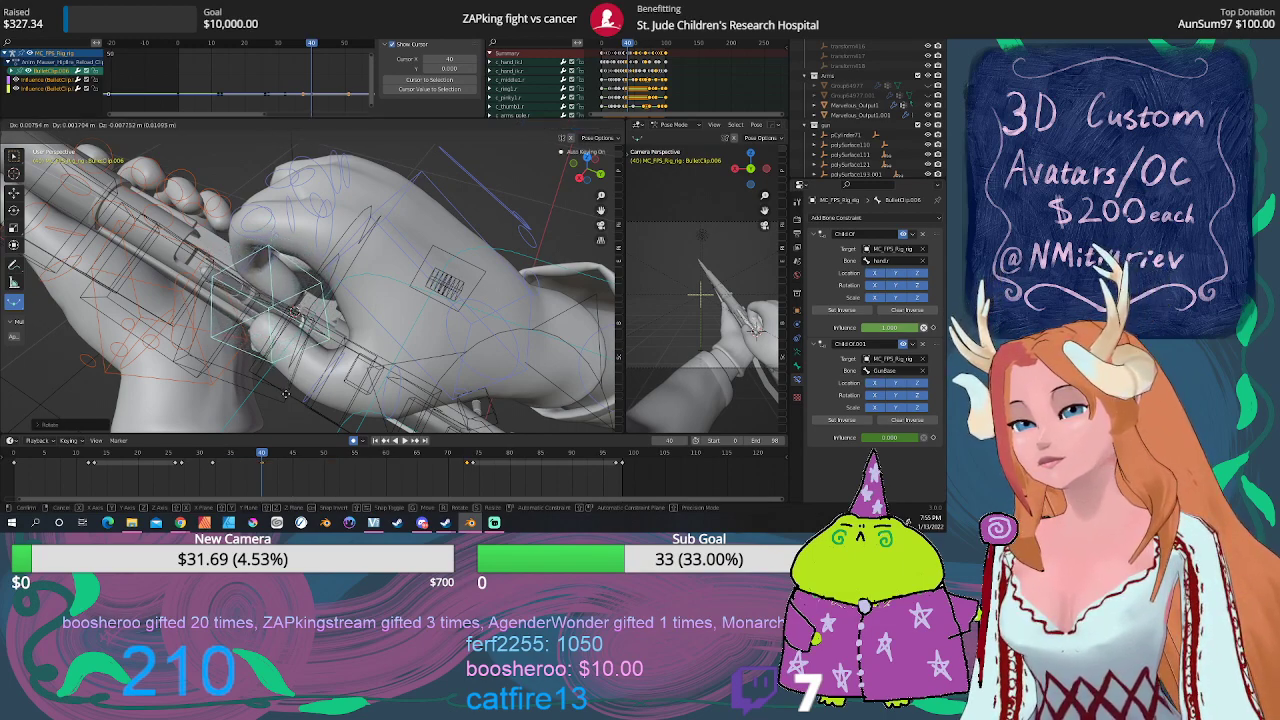
click(285, 395)
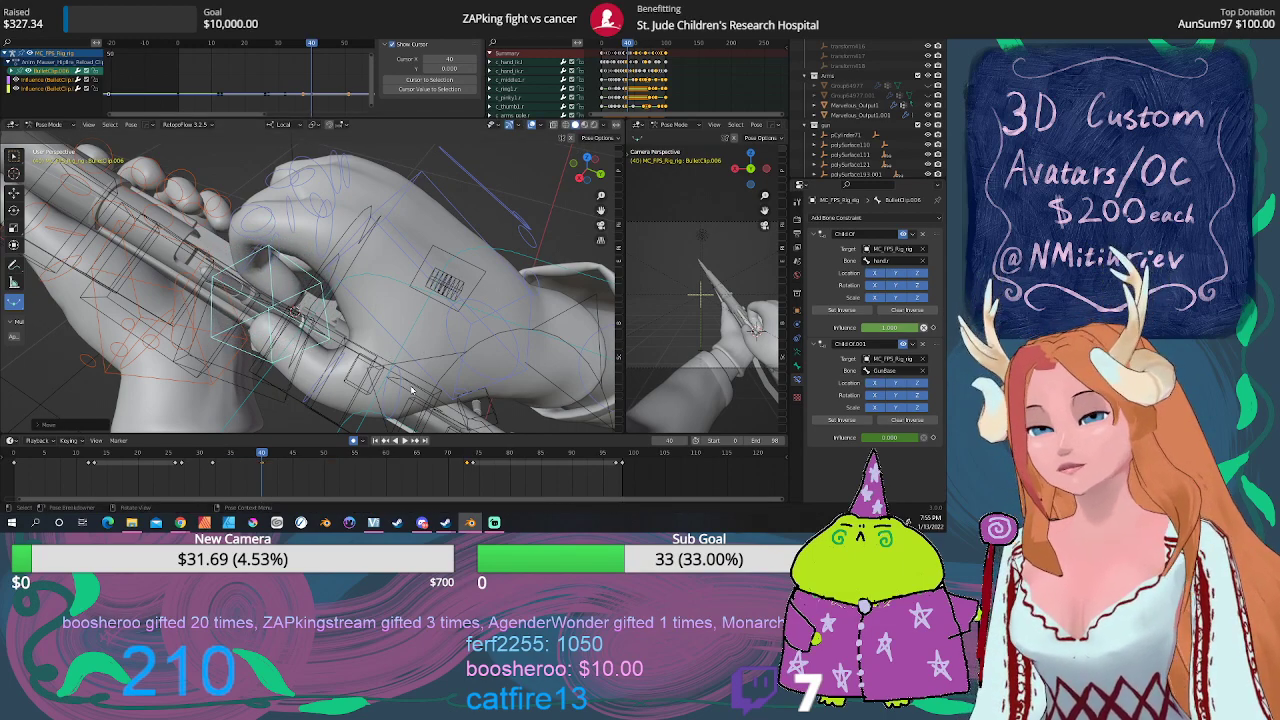
Step: Shift the bullet clip's keyframe near frame 33 to a new frame
click(242, 455)
drag(242, 456, 214, 455)
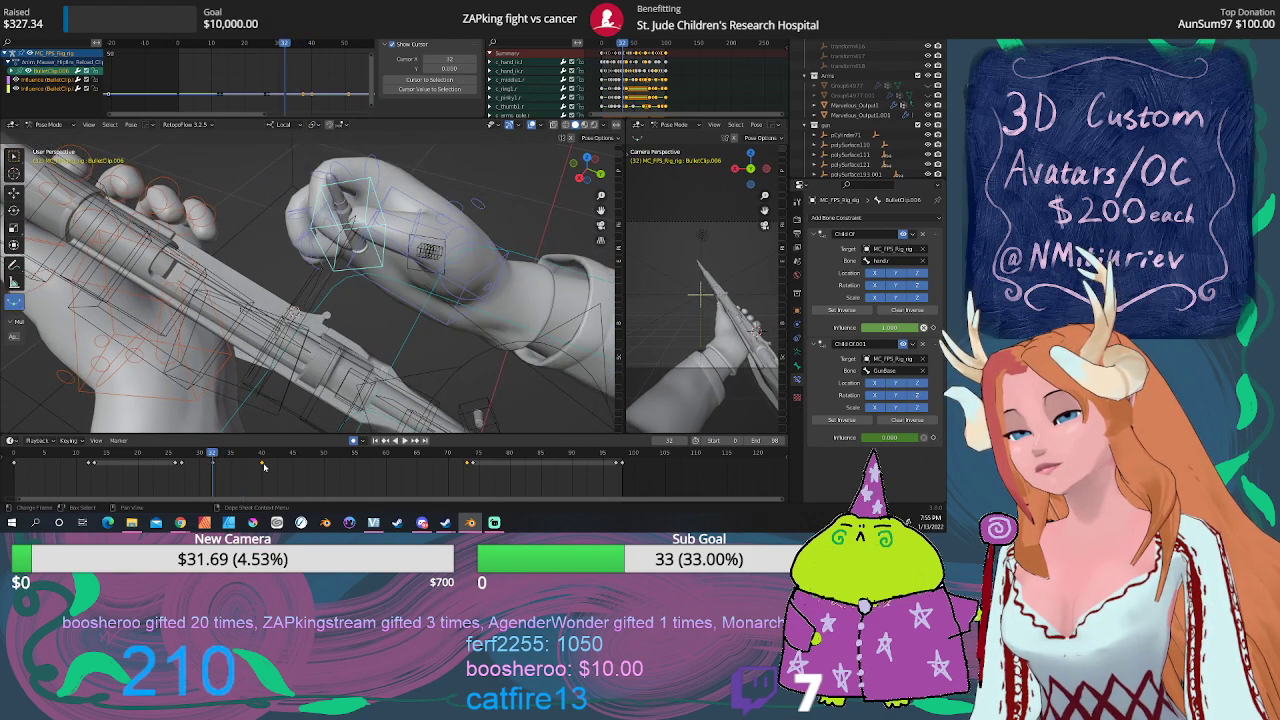
key(g)
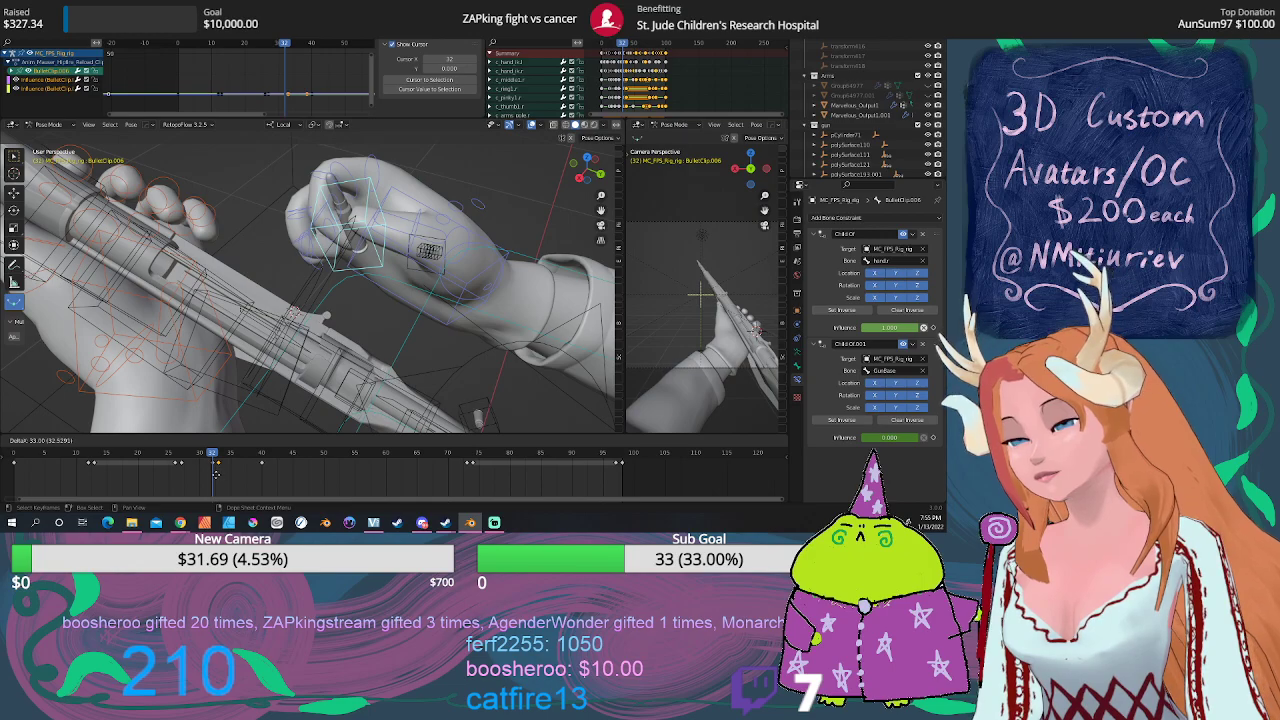
click(215, 474)
middle_drag(300, 330, 325, 325)
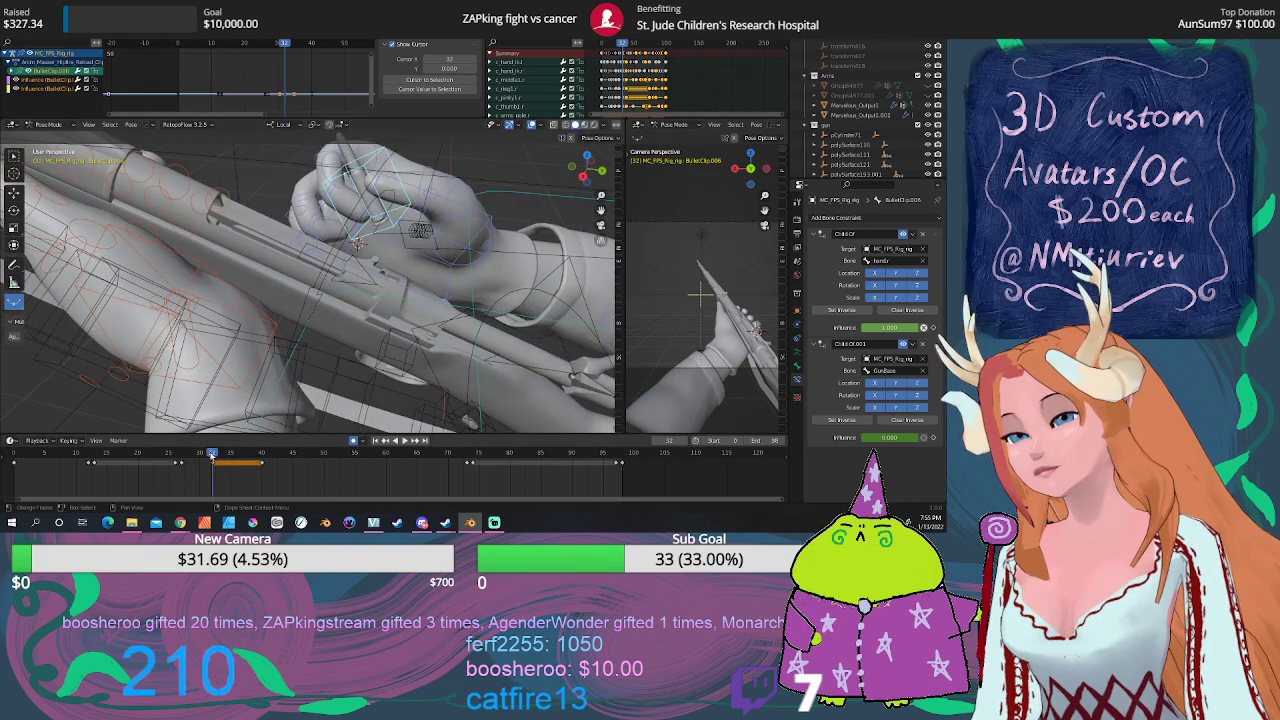
Step: Rotate the gripping finger bone at frame 40
drag(212, 456, 263, 456)
mouse_move(310, 345)
middle_down()
mouse_move(349, 267)
mouse_move(322, 390)
mouse_move(373, 258)
mouse_move(375, 186)
middle_up()
key(r)
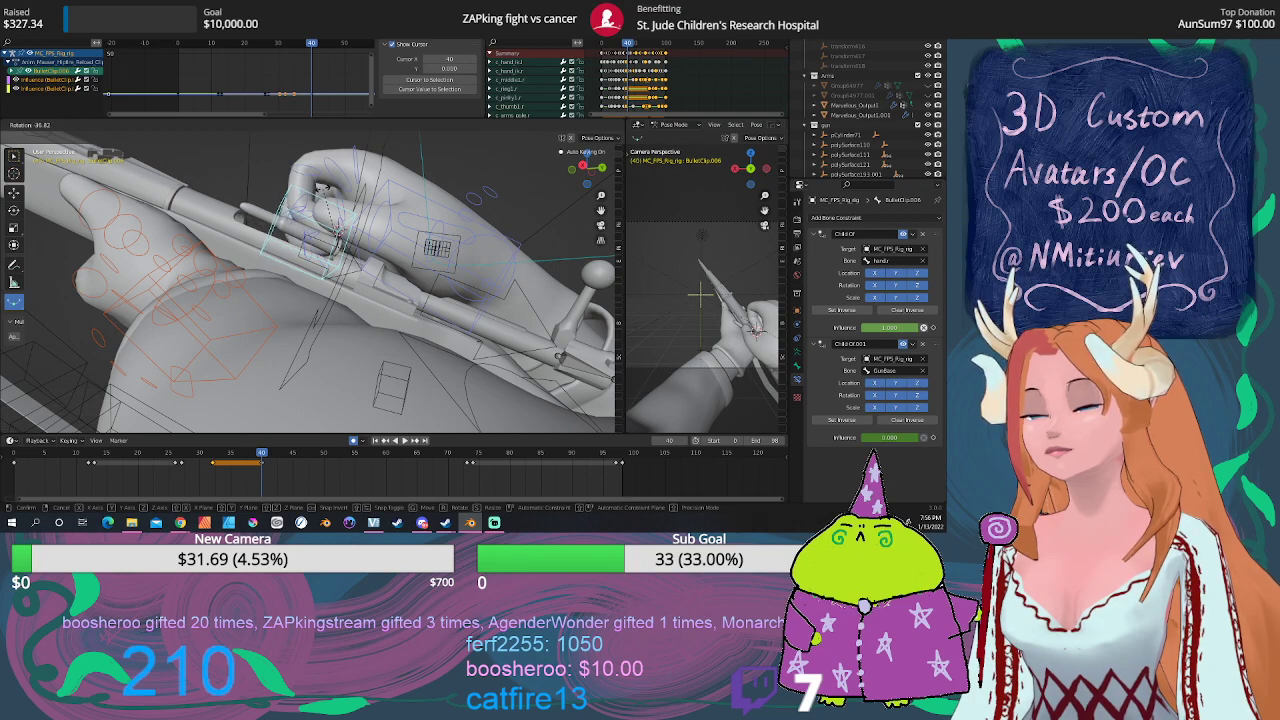
click(289, 403)
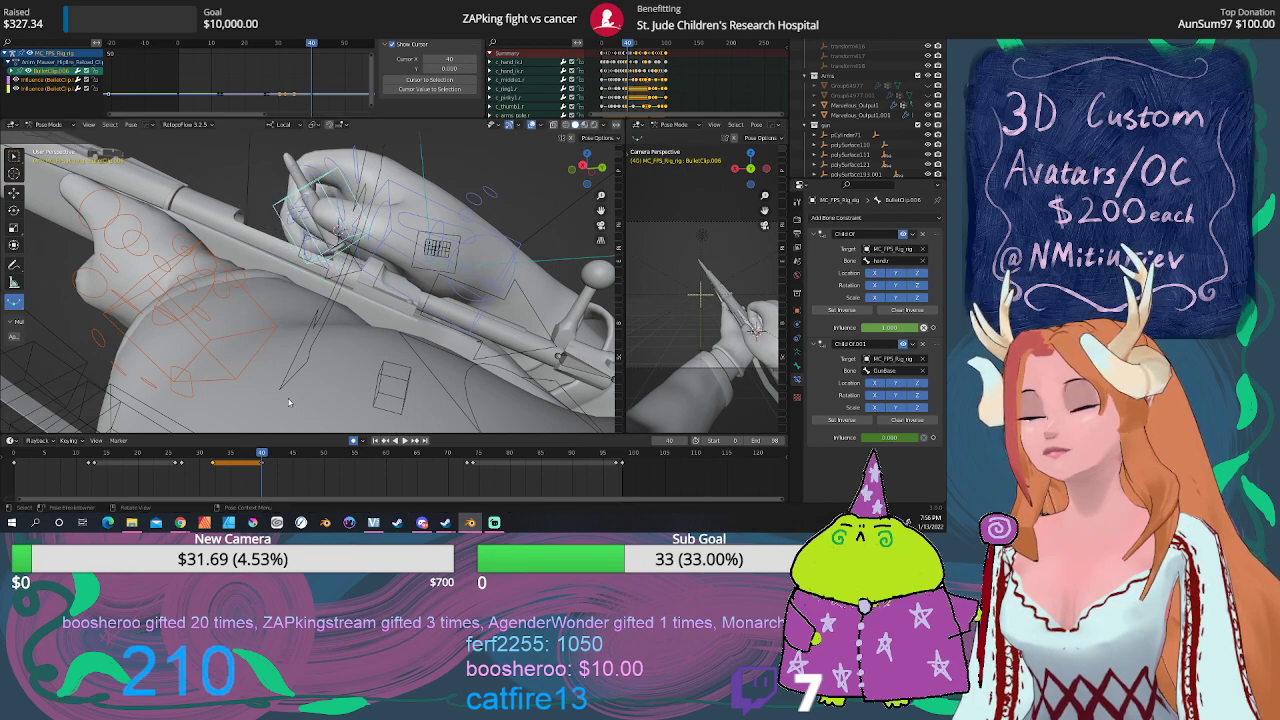
mouse_move(262, 455)
mouse_down()
mouse_move(196, 455)
mouse_move(287, 446)
mouse_move(226, 452)
mouse_move(262, 451)
mouse_up()
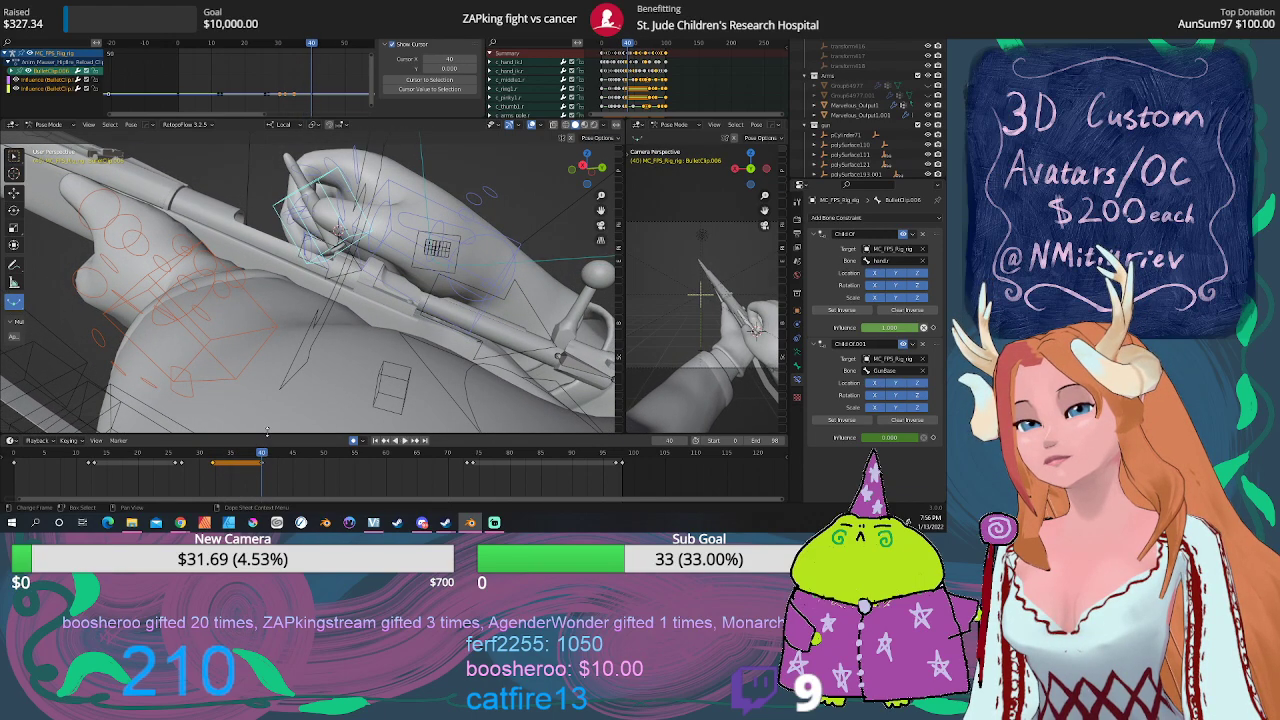
Step: Show rotation handles on the bone, play back the motion, and return to frame 40
middle_drag(267, 431, 276, 329)
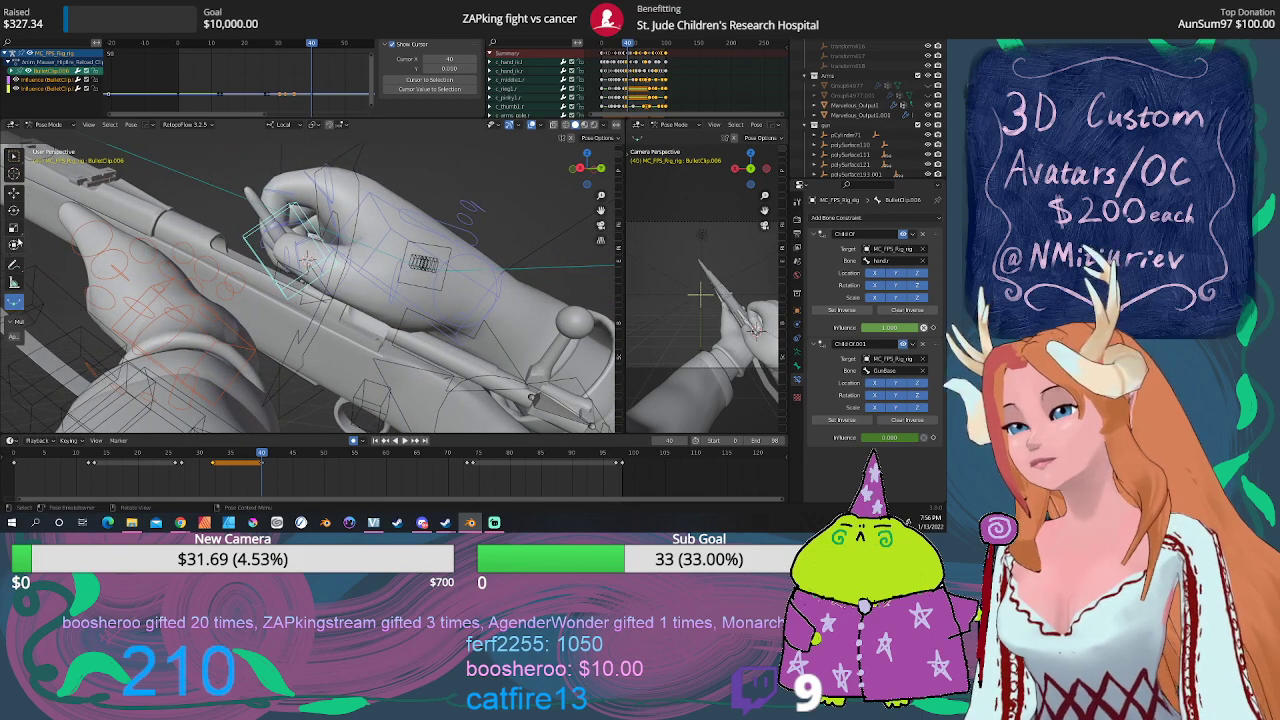
click(15, 244)
middle_drag(280, 265, 318, 272)
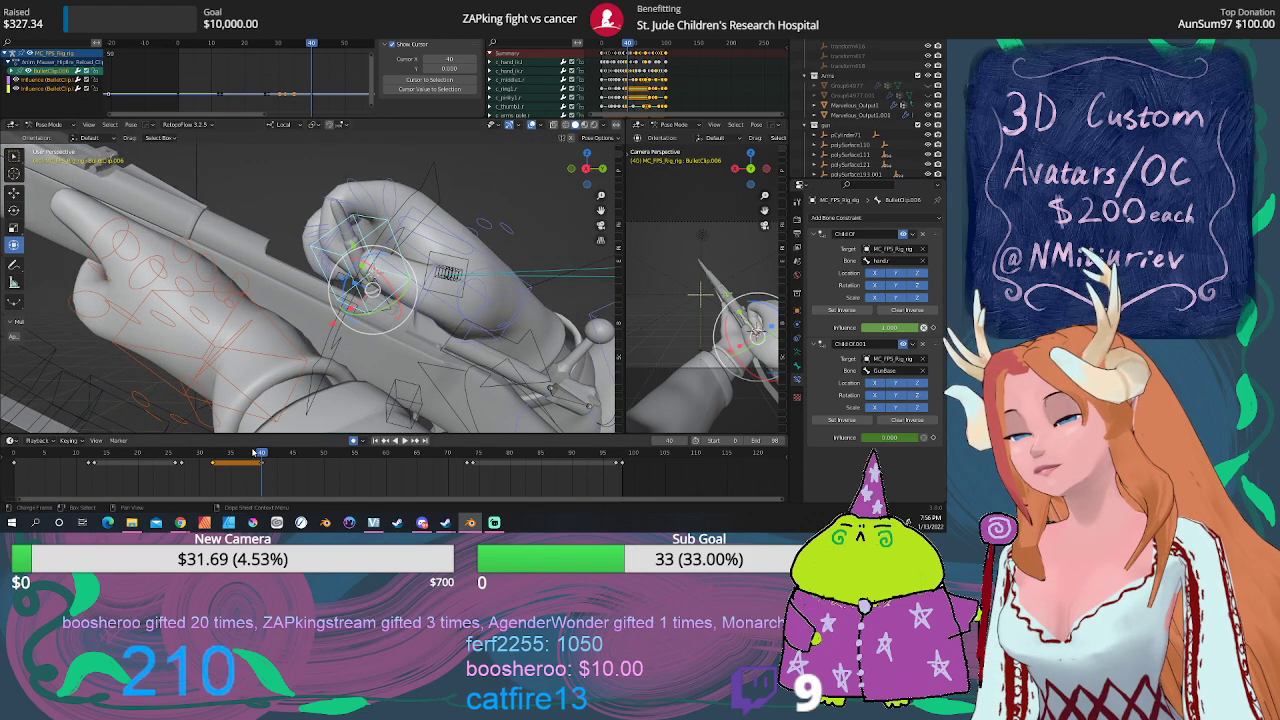
key(ctrl+shift+space)
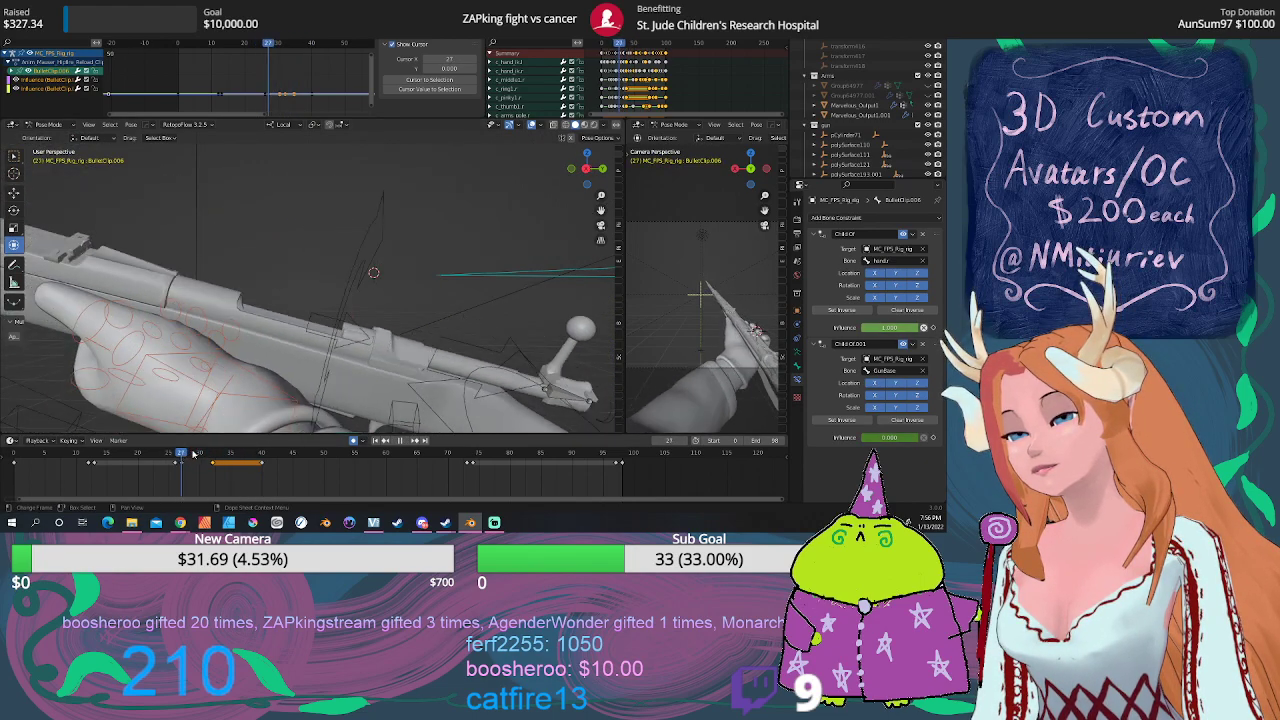
drag(193, 453, 262, 453)
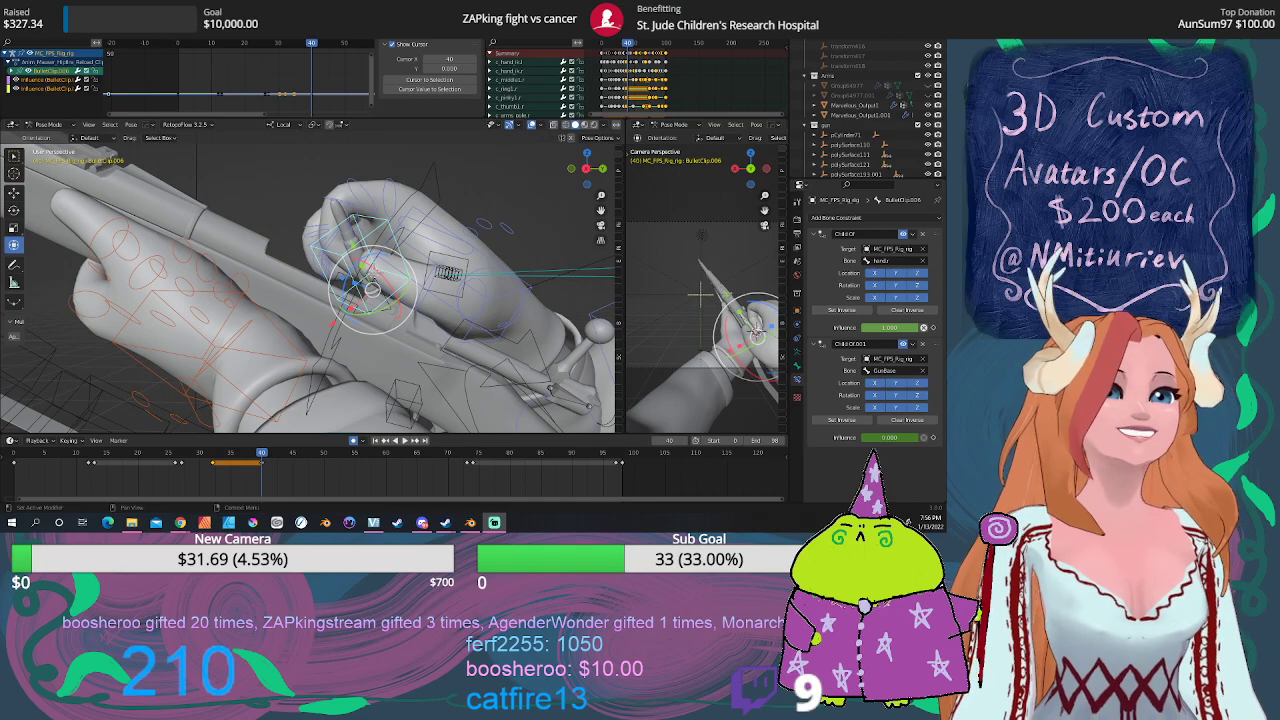
Step: View the rig from above, select the c_hand_ik.r controller, and go to frame 42
middle_drag(480, 300, 435, 325)
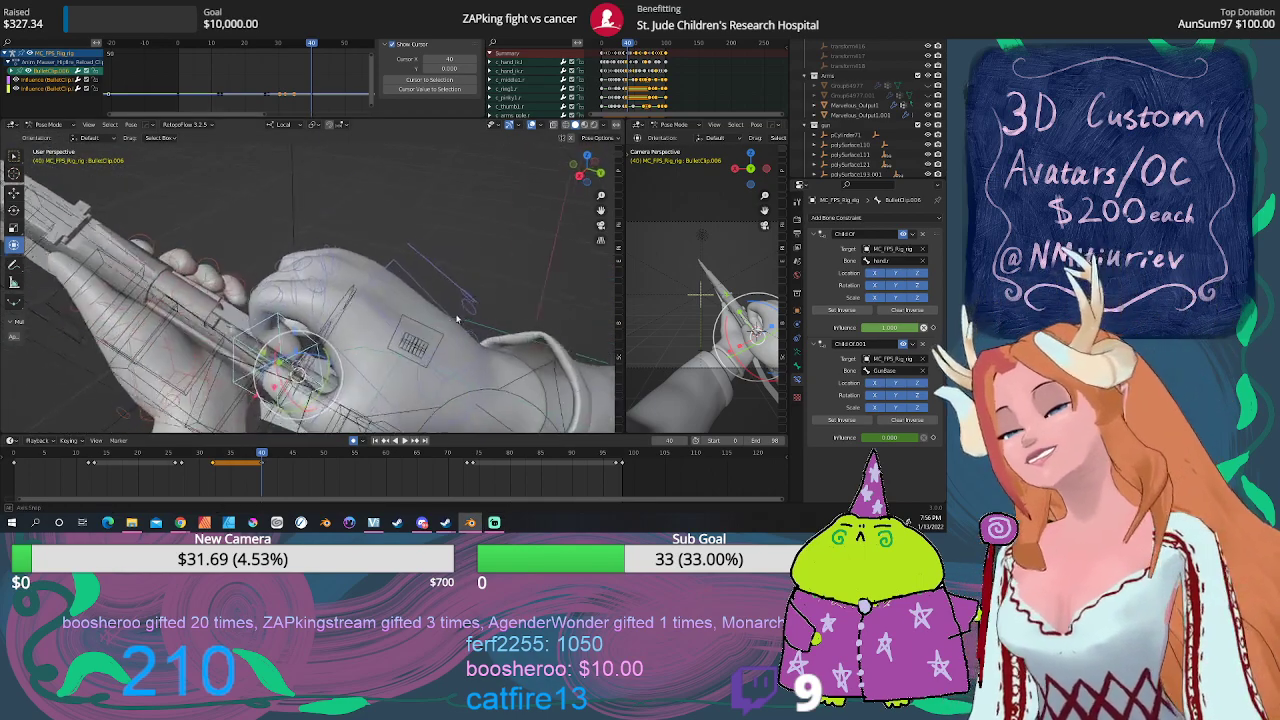
mouse_move(435, 325)
alt+middle_down()
mouse_move(441, 311)
mouse_move(345, 283)
mouse_move(348, 229)
mouse_move(183, 422)
alt+middle_up()
scroll(441, 311, up, 2)
middle_drag(146, 418, 128, 434)
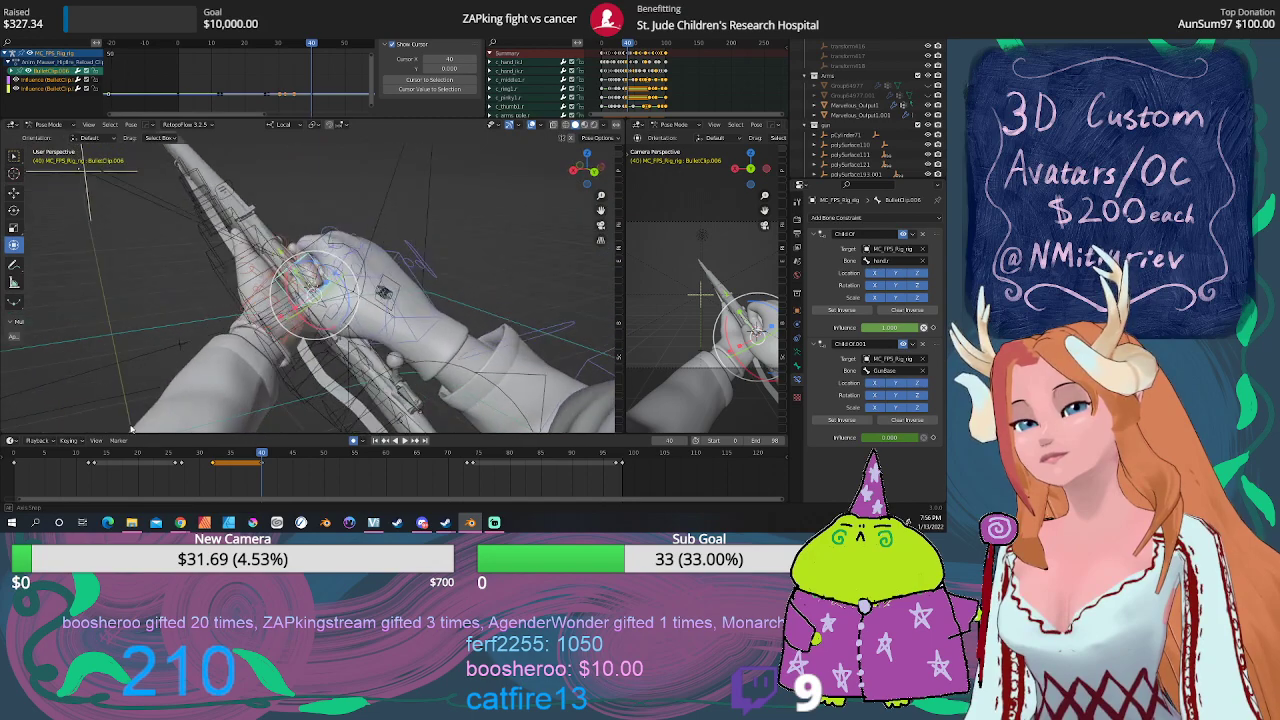
click(399, 264)
mouse_move(265, 453)
mouse_down()
mouse_move(541, 473)
mouse_move(426, 477)
mouse_move(468, 481)
mouse_move(440, 481)
mouse_up()
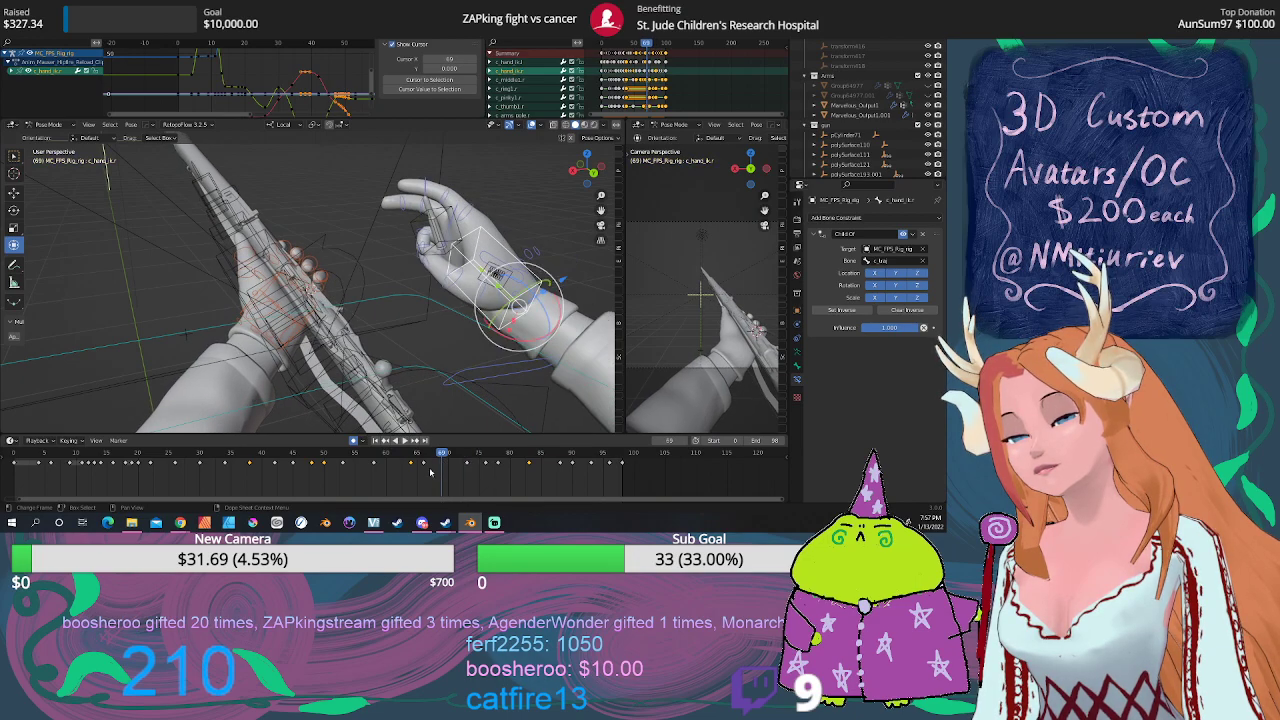
Step: Play the hand motion to frame 14, then widen the Camera Perspective viewport
key(space)
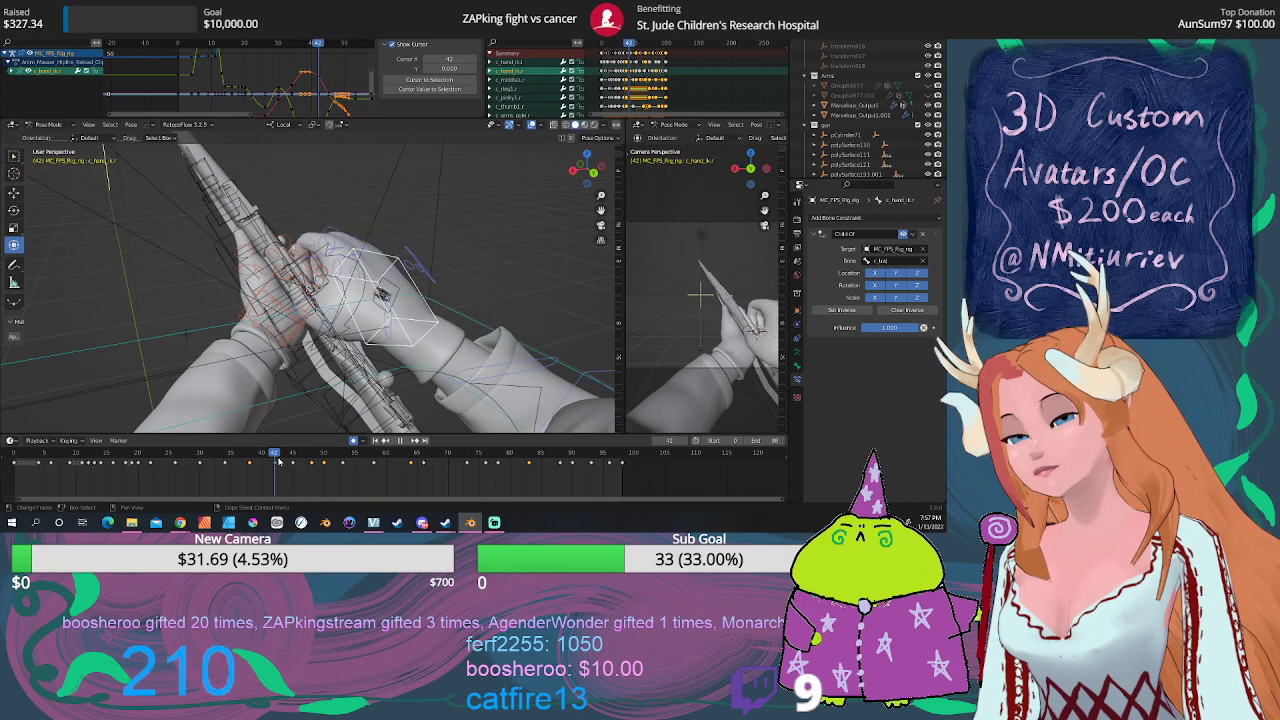
drag(279, 460, 276, 461)
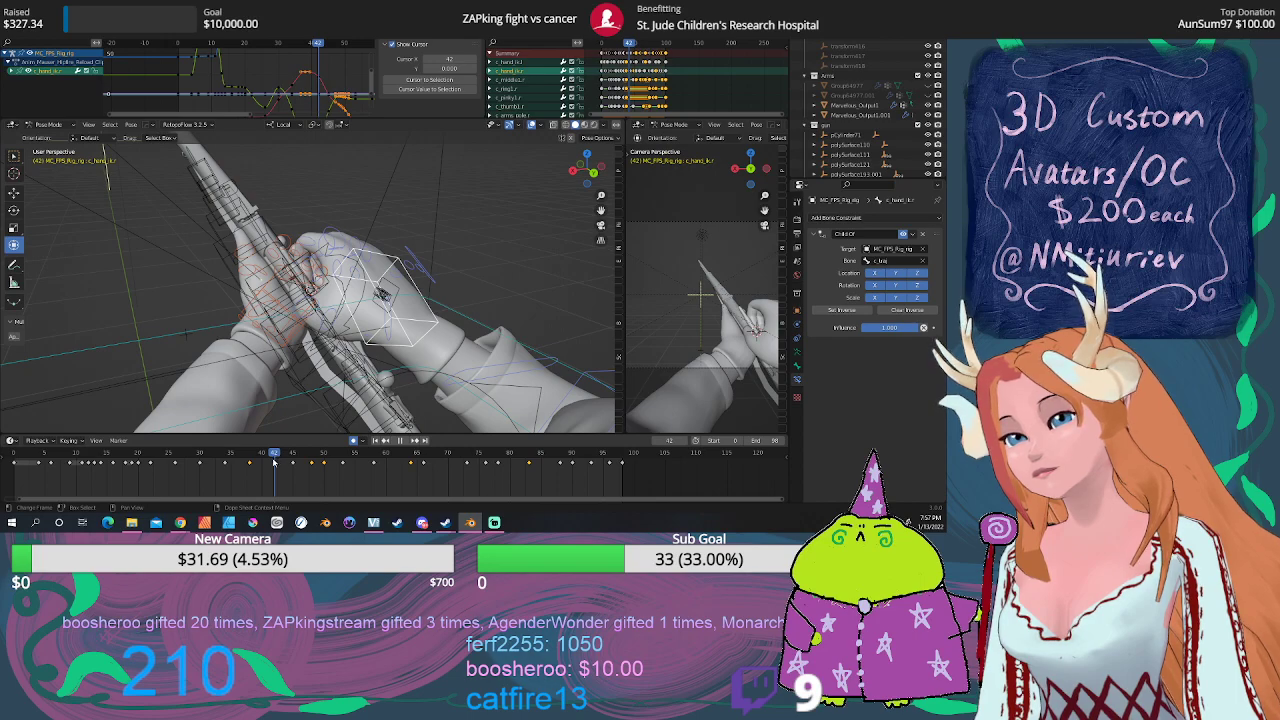
mouse_move(274, 461)
mouse_down()
mouse_move(212, 461)
mouse_move(380, 473)
mouse_move(201, 479)
mouse_move(279, 479)
mouse_up()
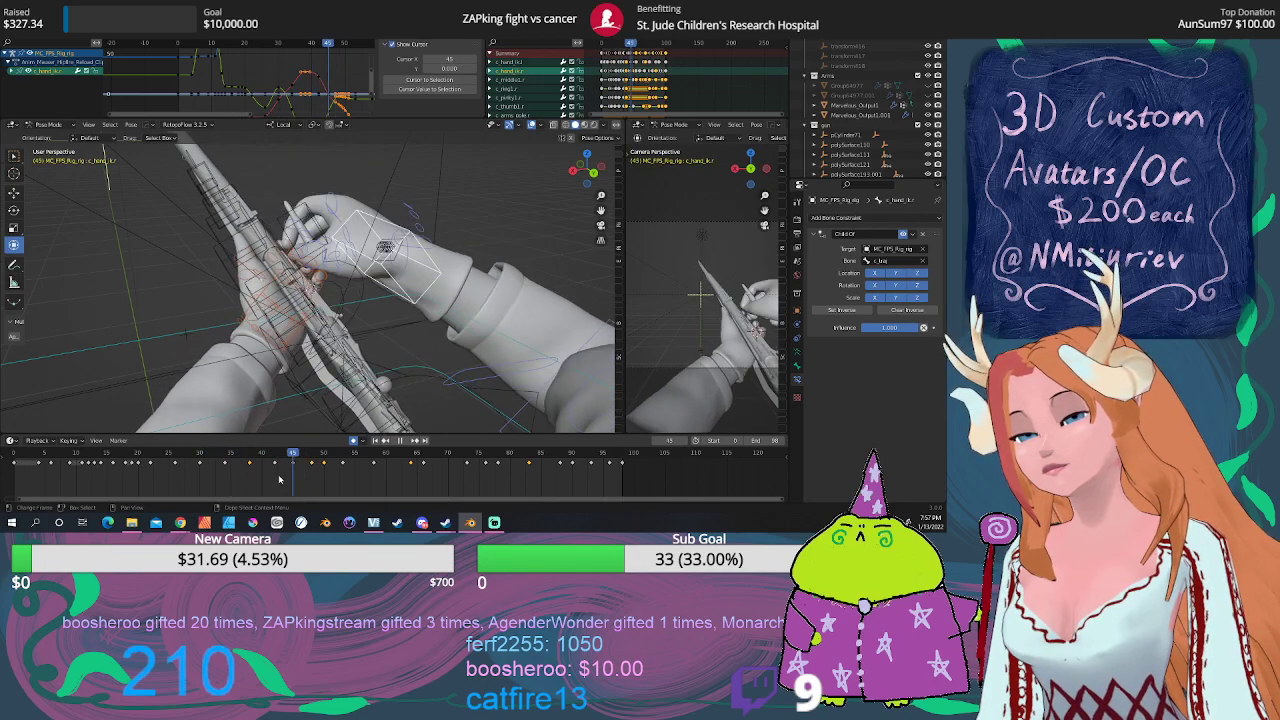
key(space)
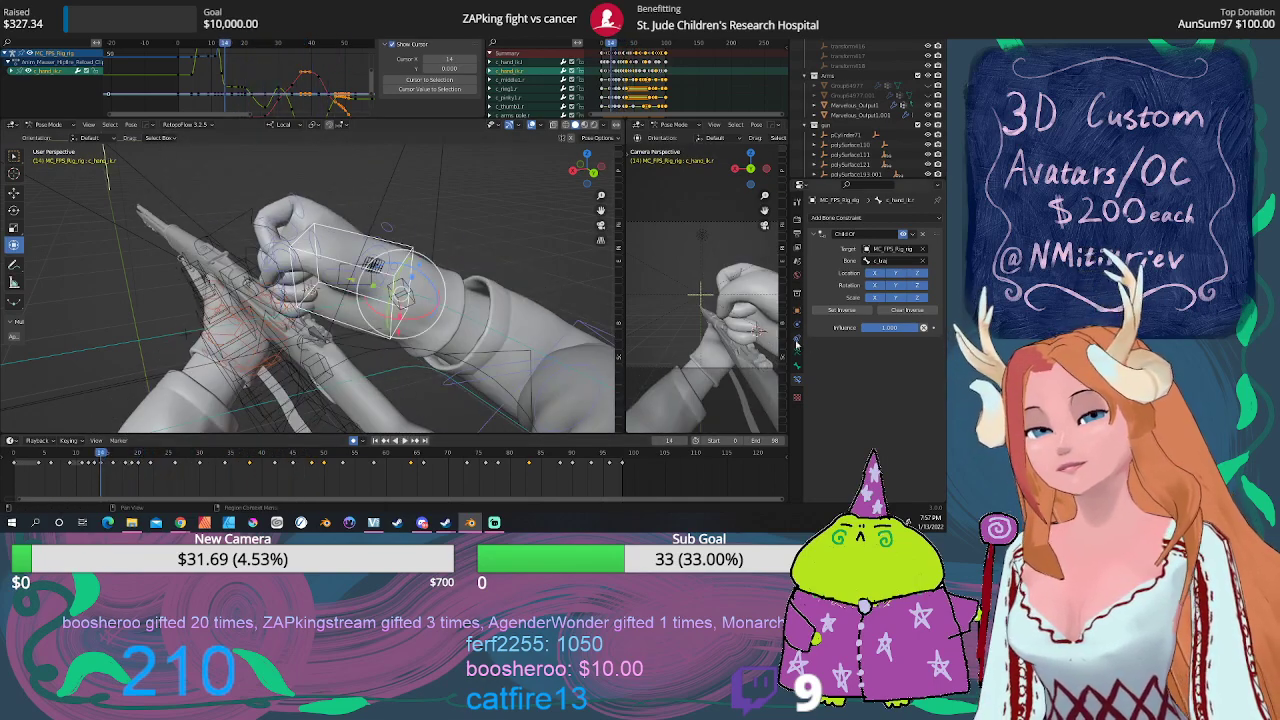
drag(792, 345, 894, 346)
drag(622, 316, 482, 314)
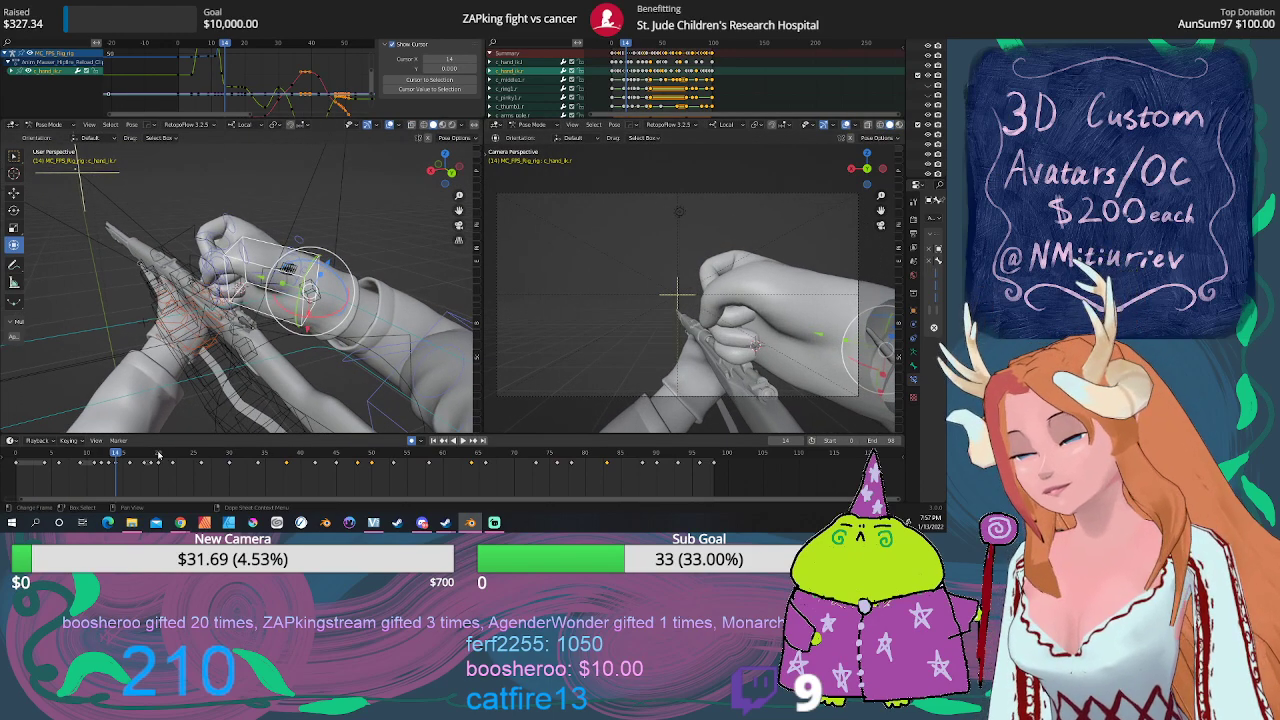
key(space)
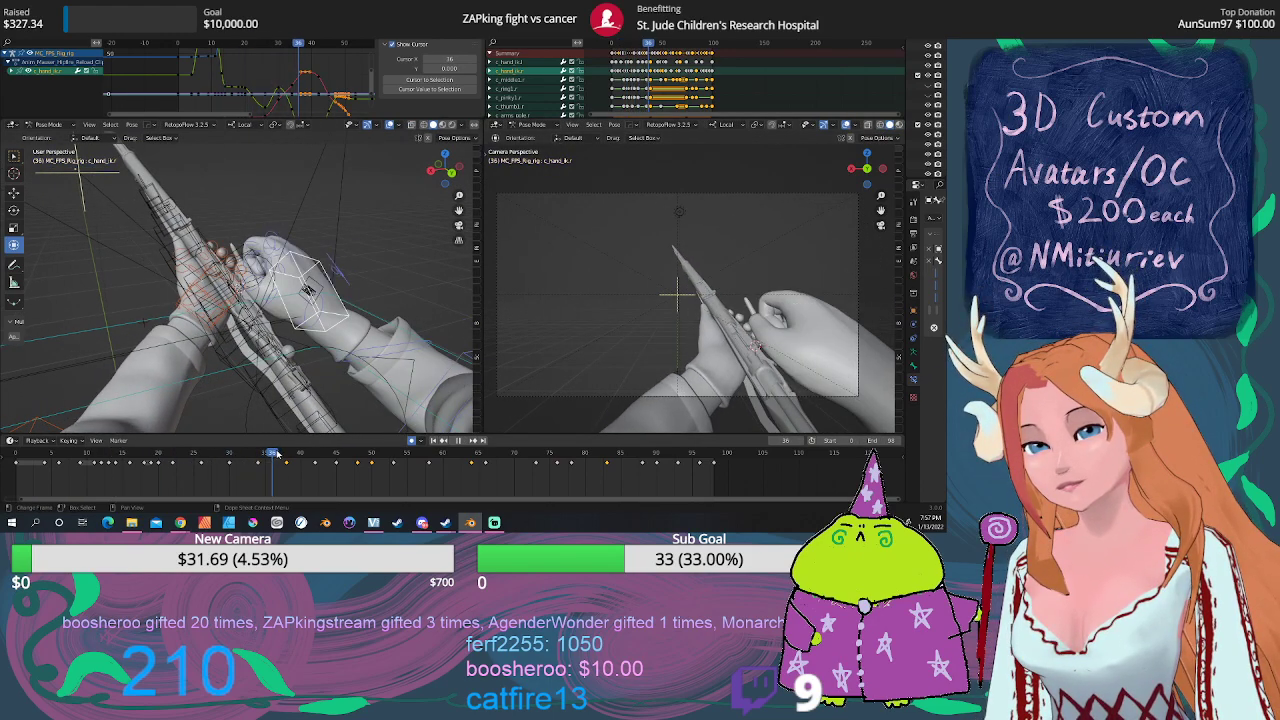
mouse_move(277, 455)
mouse_down()
mouse_move(236, 461)
mouse_move(285, 461)
mouse_move(252, 461)
mouse_move(272, 459)
mouse_up()
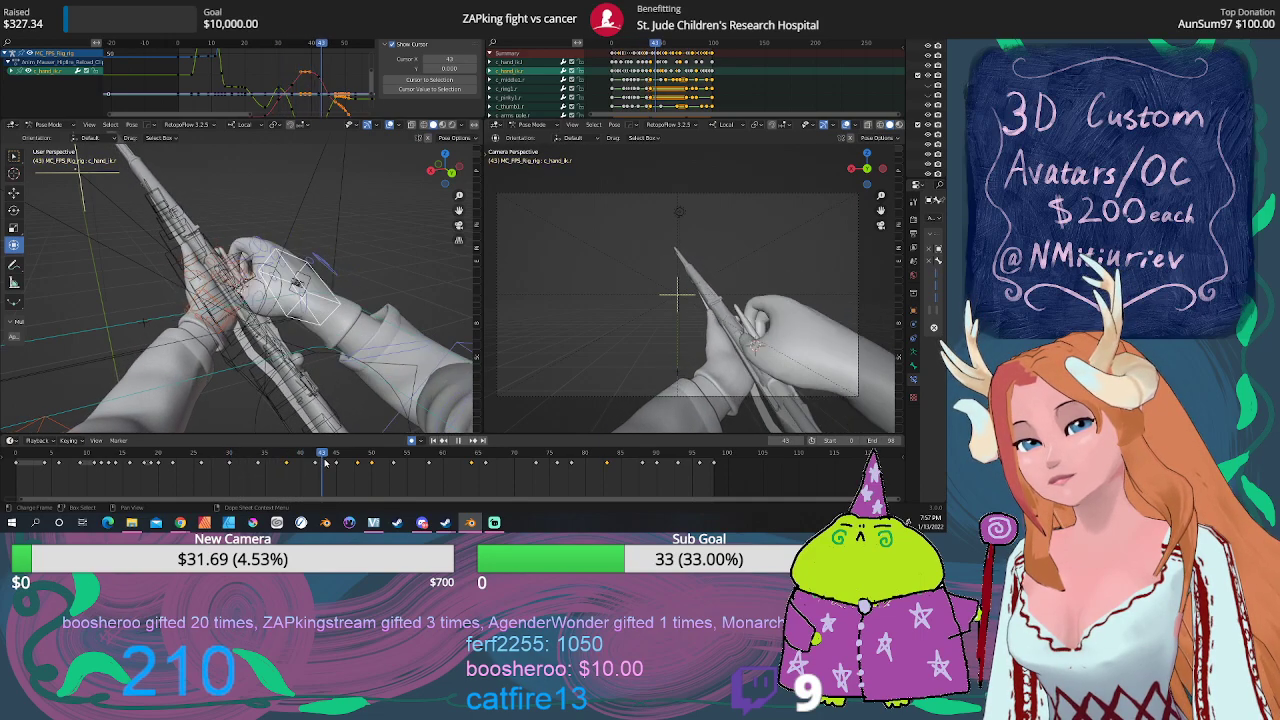
drag(332, 462, 399, 475)
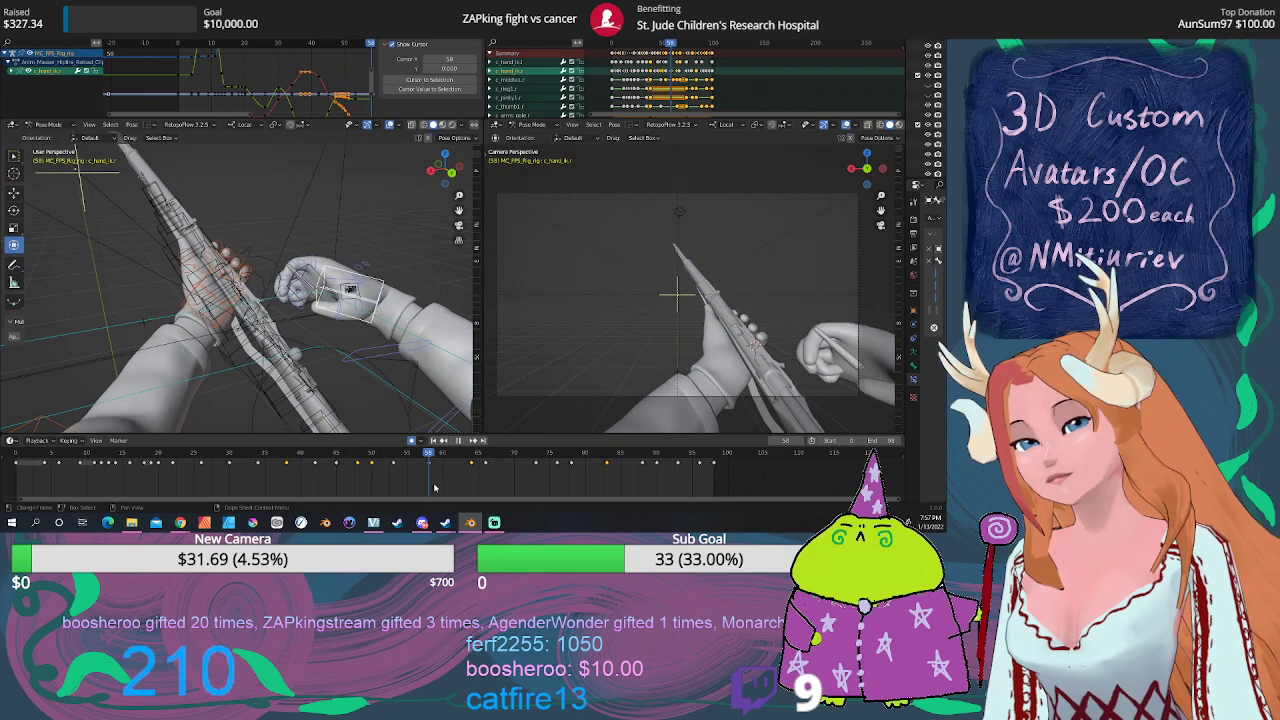
mouse_move(367, 490)
mouse_down()
mouse_move(301, 494)
mouse_move(593, 527)
mouse_move(560, 519)
mouse_up()
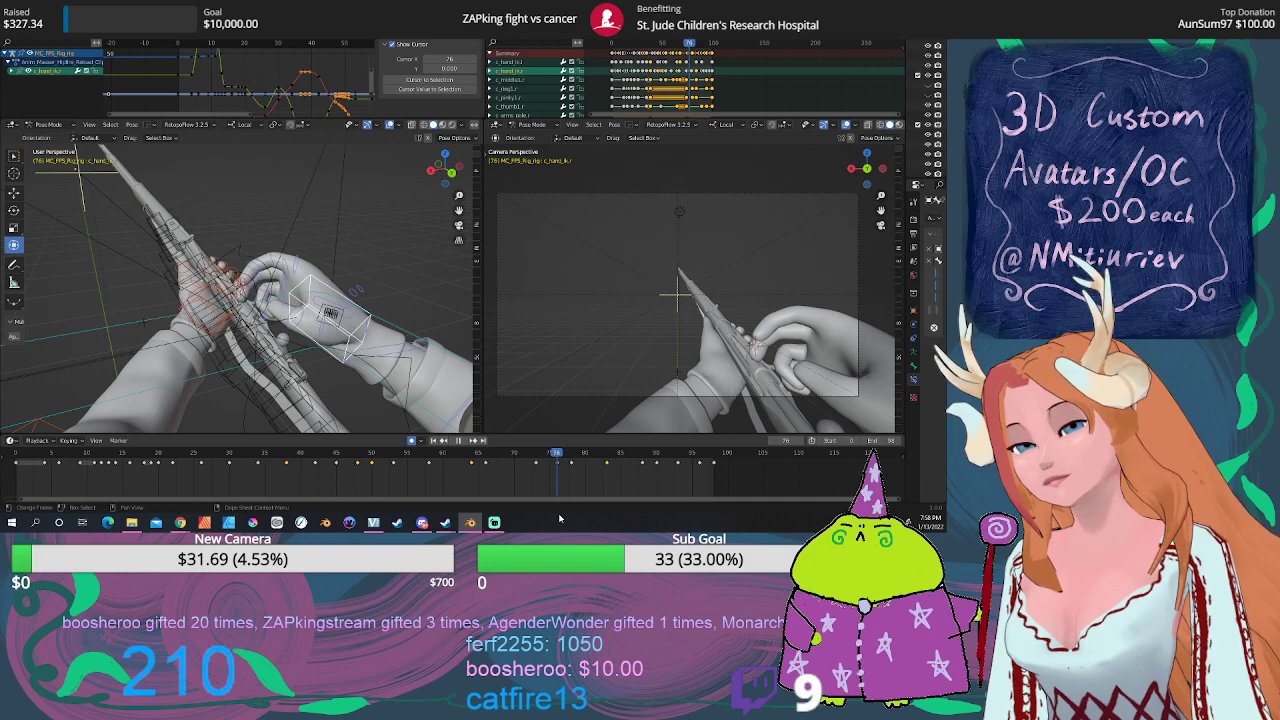
drag(560, 519, 467, 510)
mouse_move(364, 502)
mouse_down()
mouse_move(654, 510)
mouse_move(371, 483)
mouse_up()
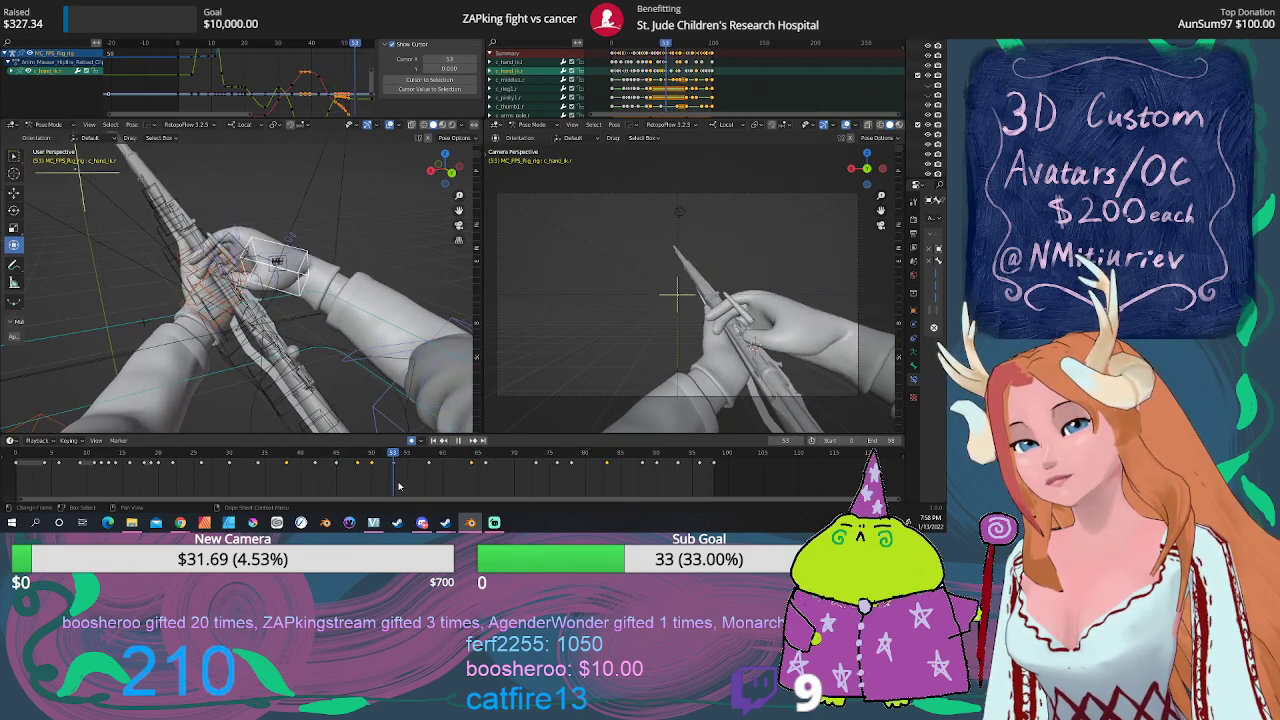
mouse_move(482, 494)
mouse_down()
mouse_move(604, 493)
mouse_move(611, 482)
mouse_move(567, 481)
mouse_up()
Step: Select all the rig's bones, play, and inspect poses at frames 38 to 42
key(a)
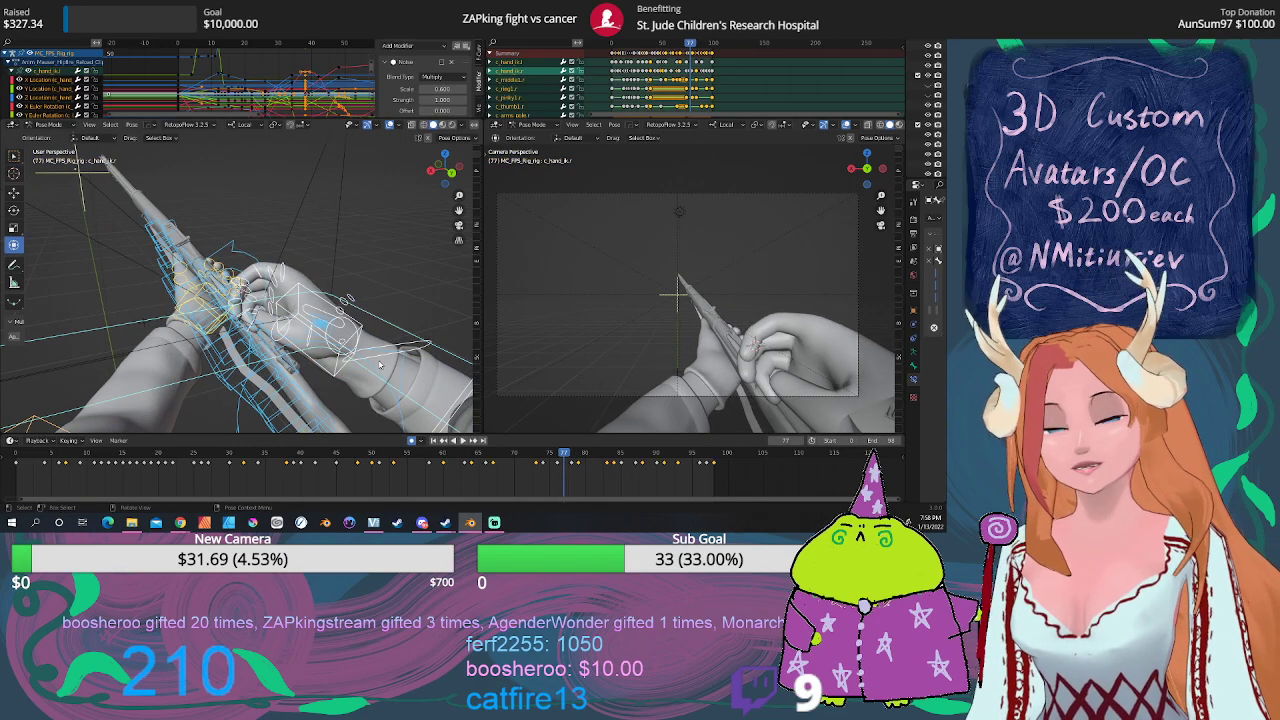
click(458, 441)
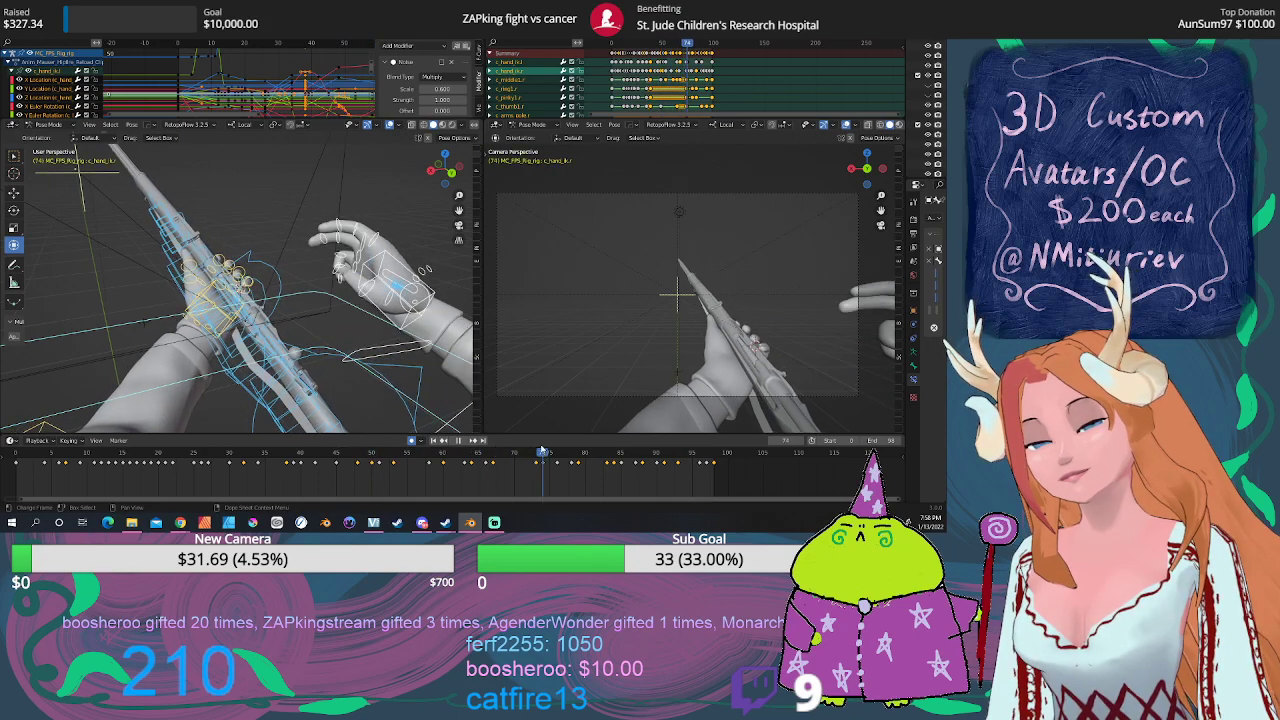
drag(540, 451, 537, 451)
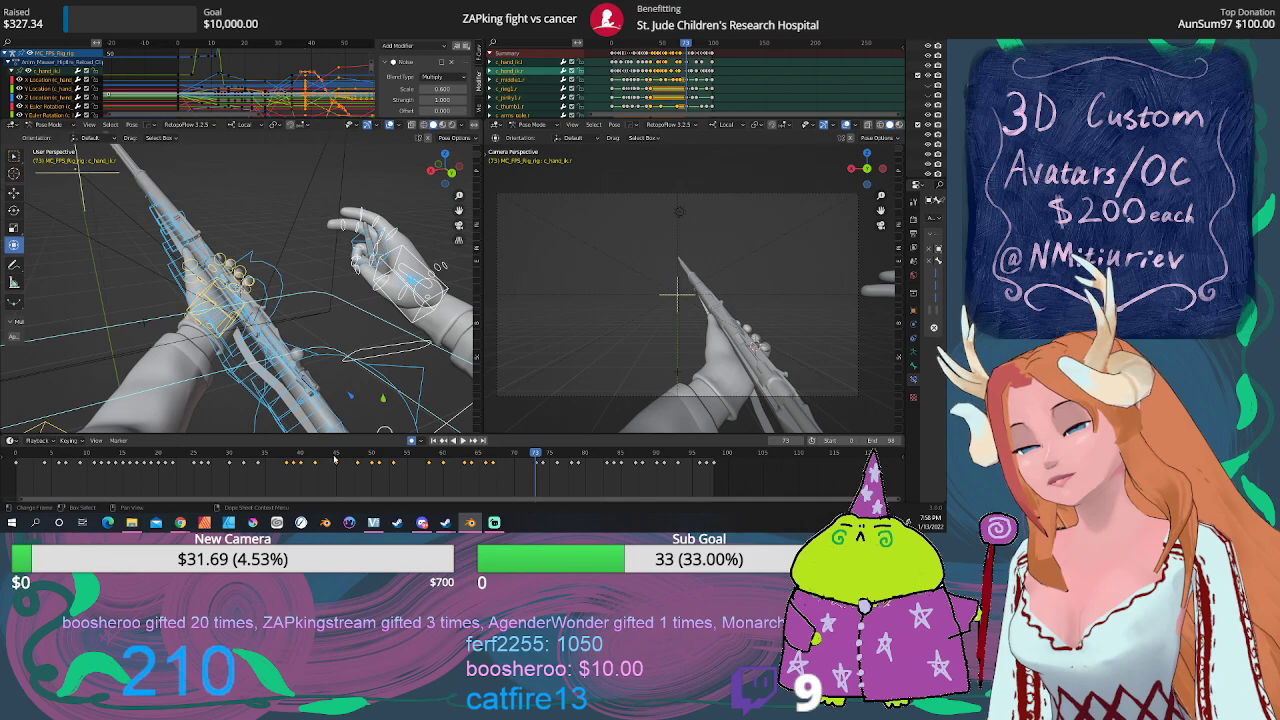
key(space)
drag(281, 449, 289, 448)
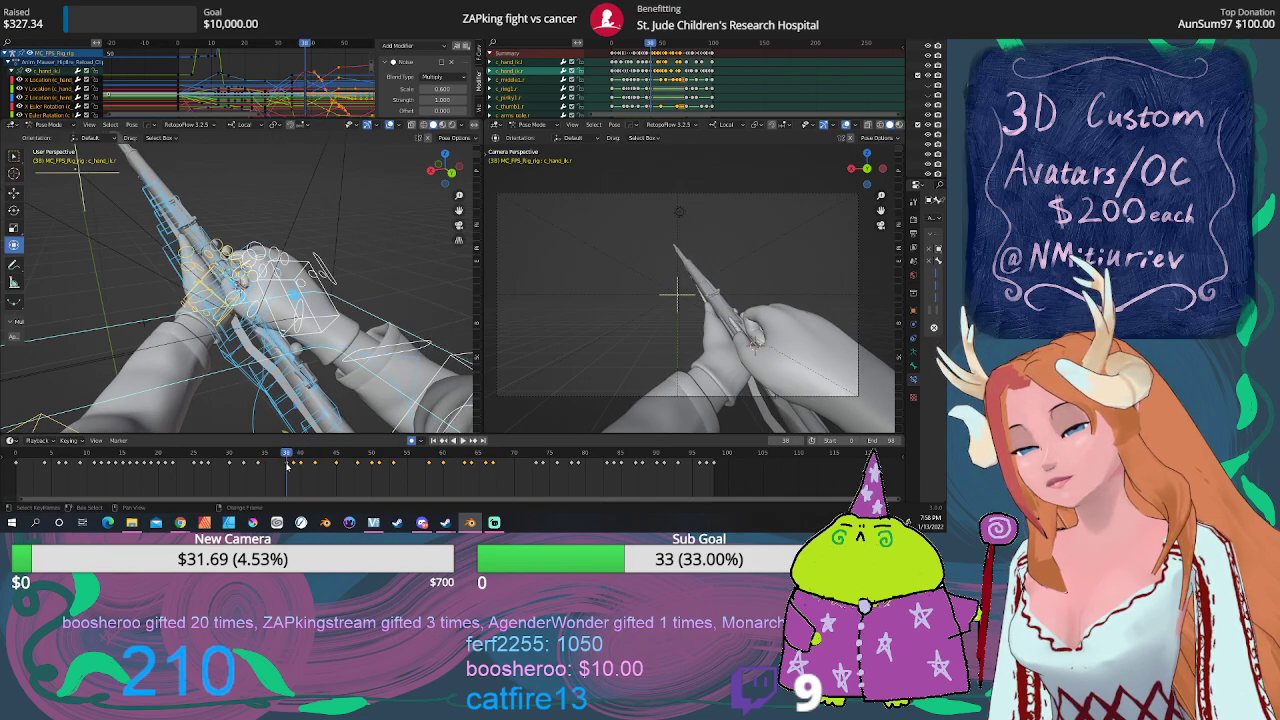
drag(292, 457, 301, 457)
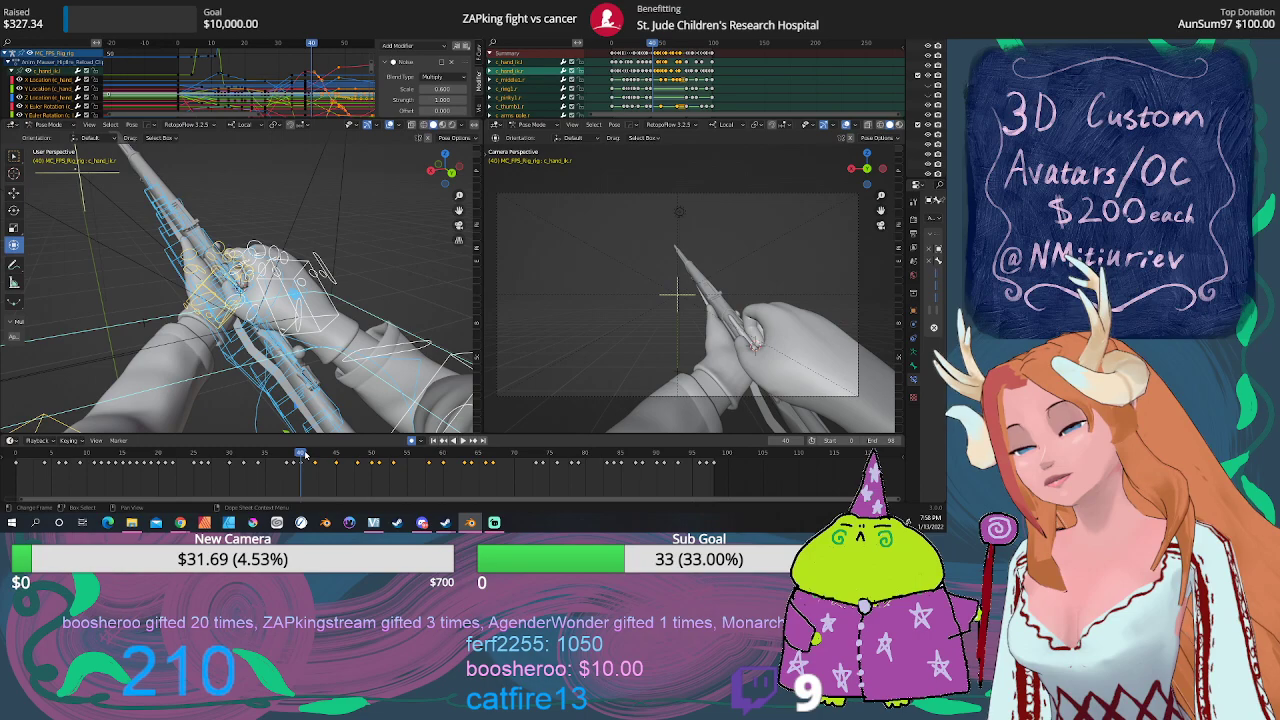
drag(305, 454, 316, 455)
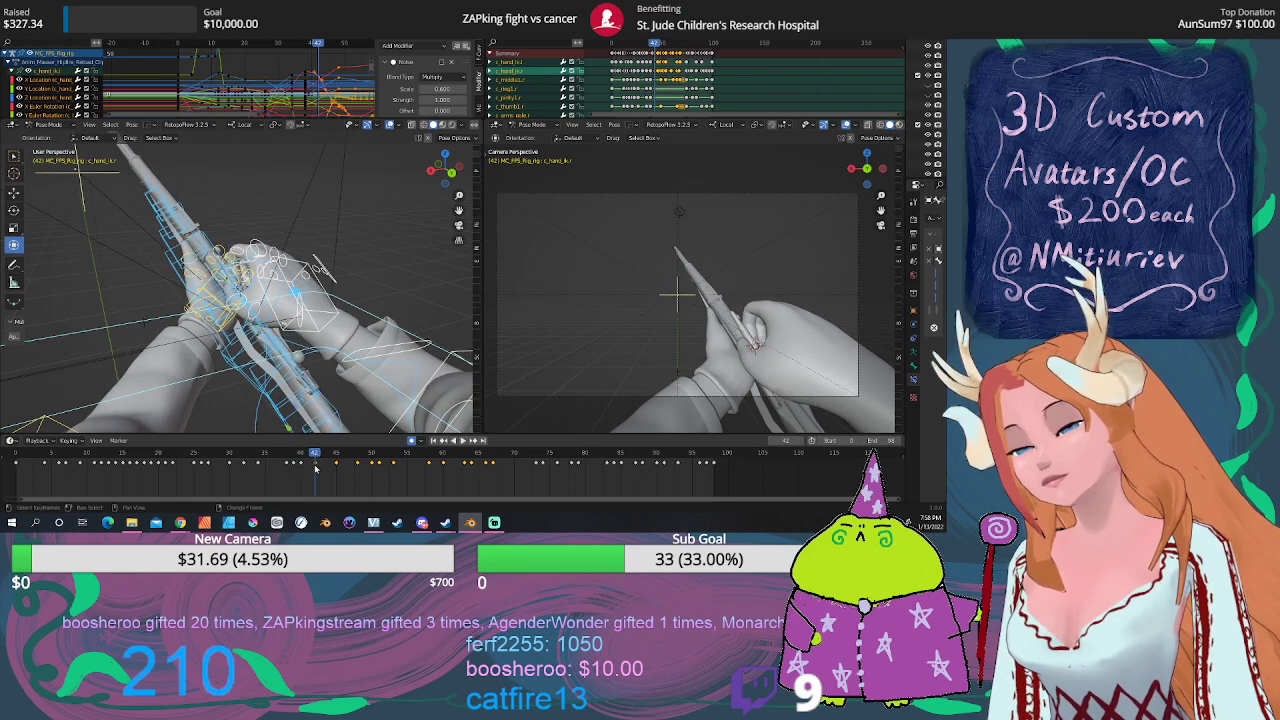
key(space)
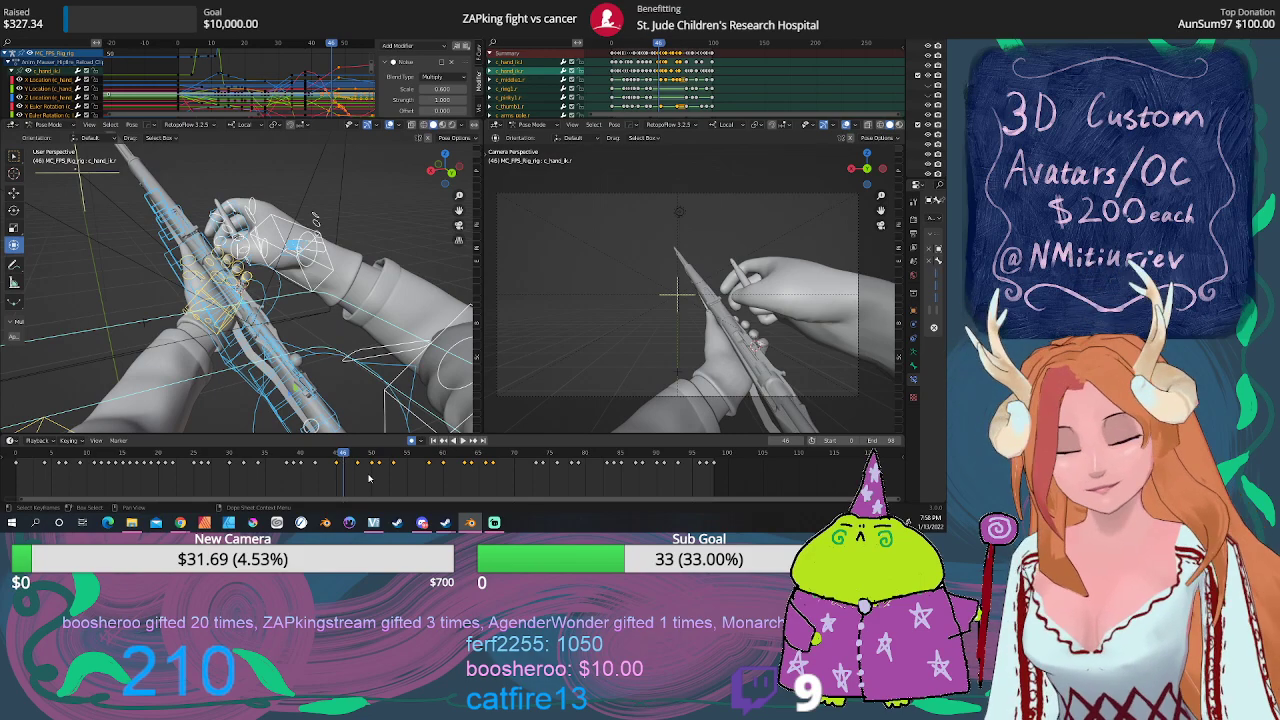
Step: Save the blend file
key(x)
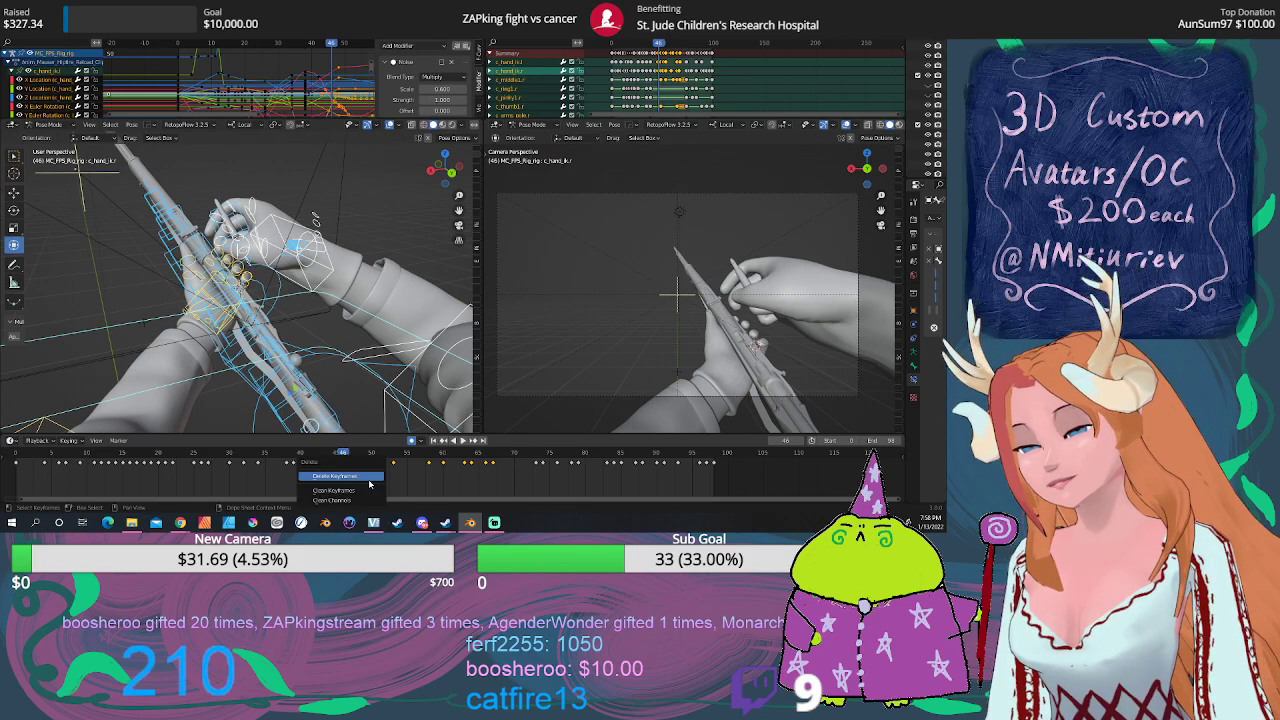
key(F4)
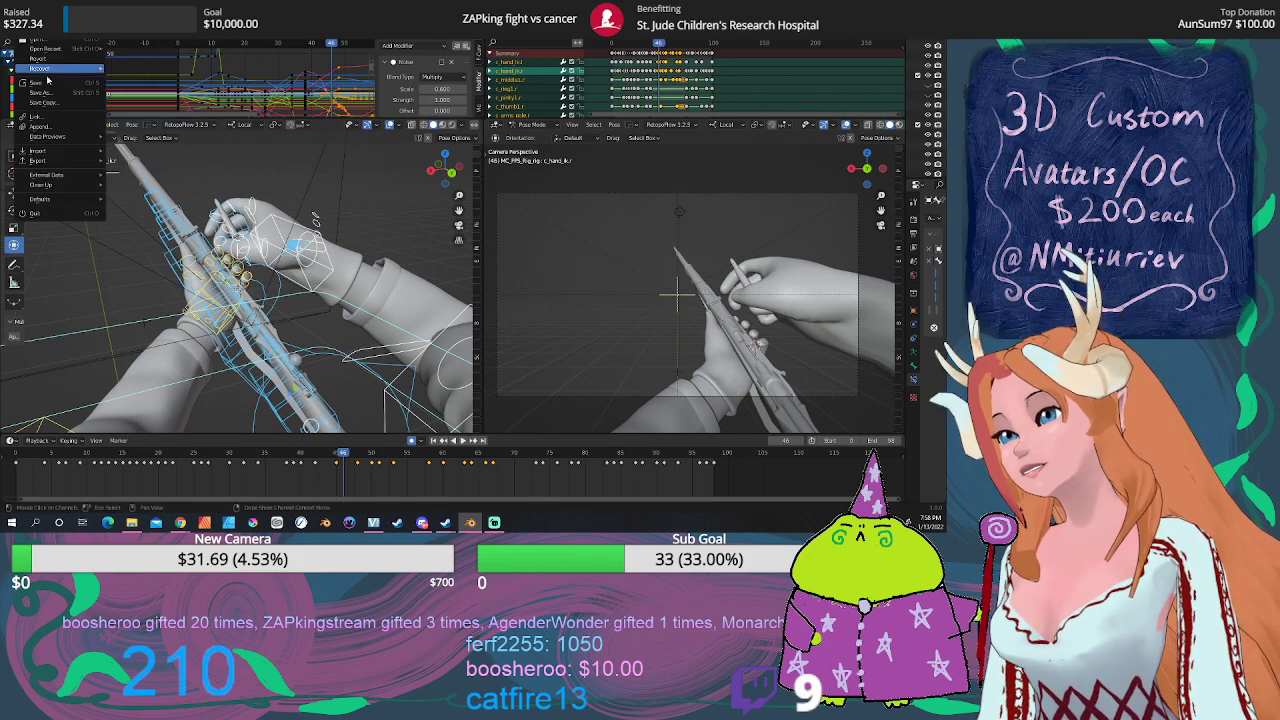
click(48, 83)
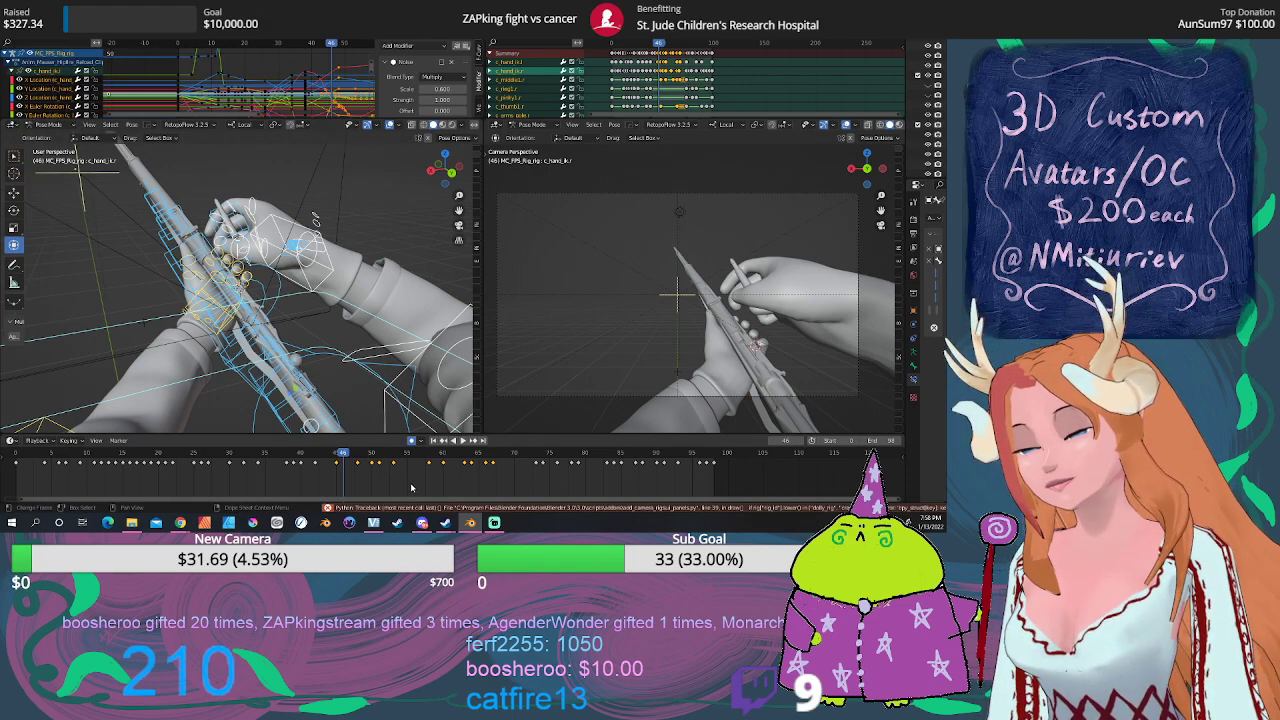
Step: Delete the keyframes between frames 46 and 65, then preview the motion to frame 84
key(x)
click(401, 483)
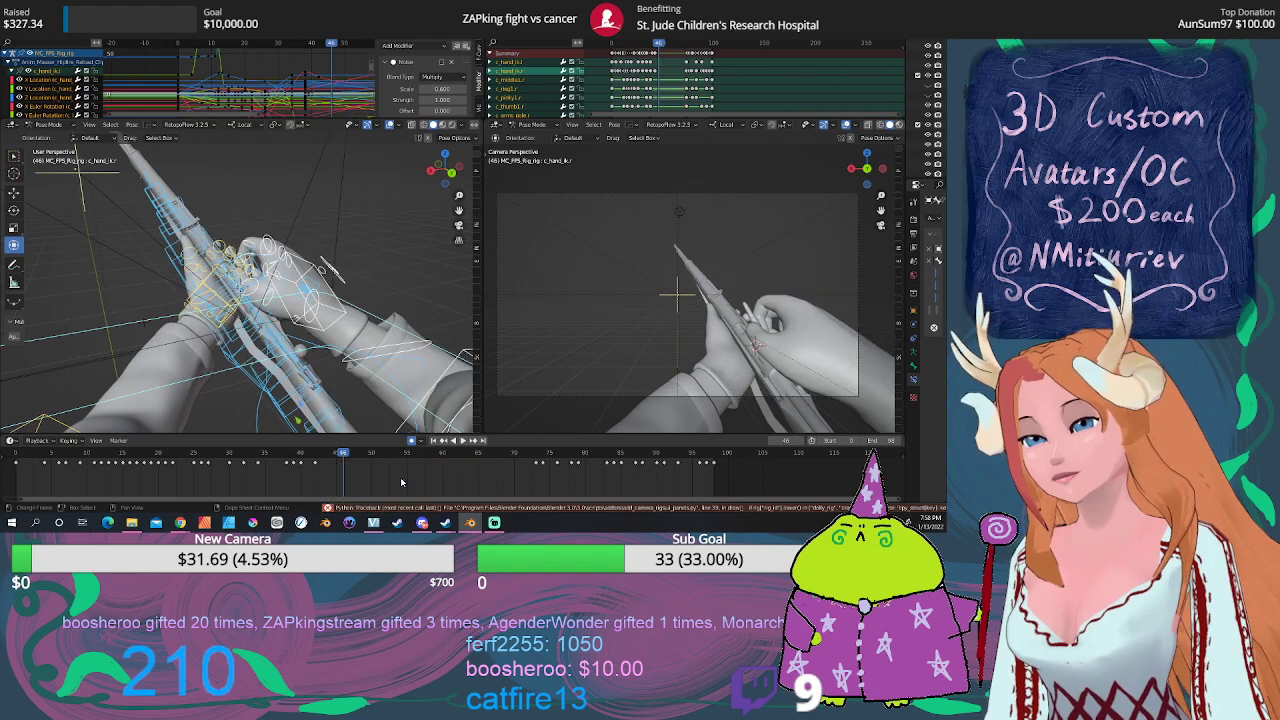
mouse_move(343, 453)
mouse_down()
mouse_move(618, 463)
mouse_move(517, 464)
mouse_up()
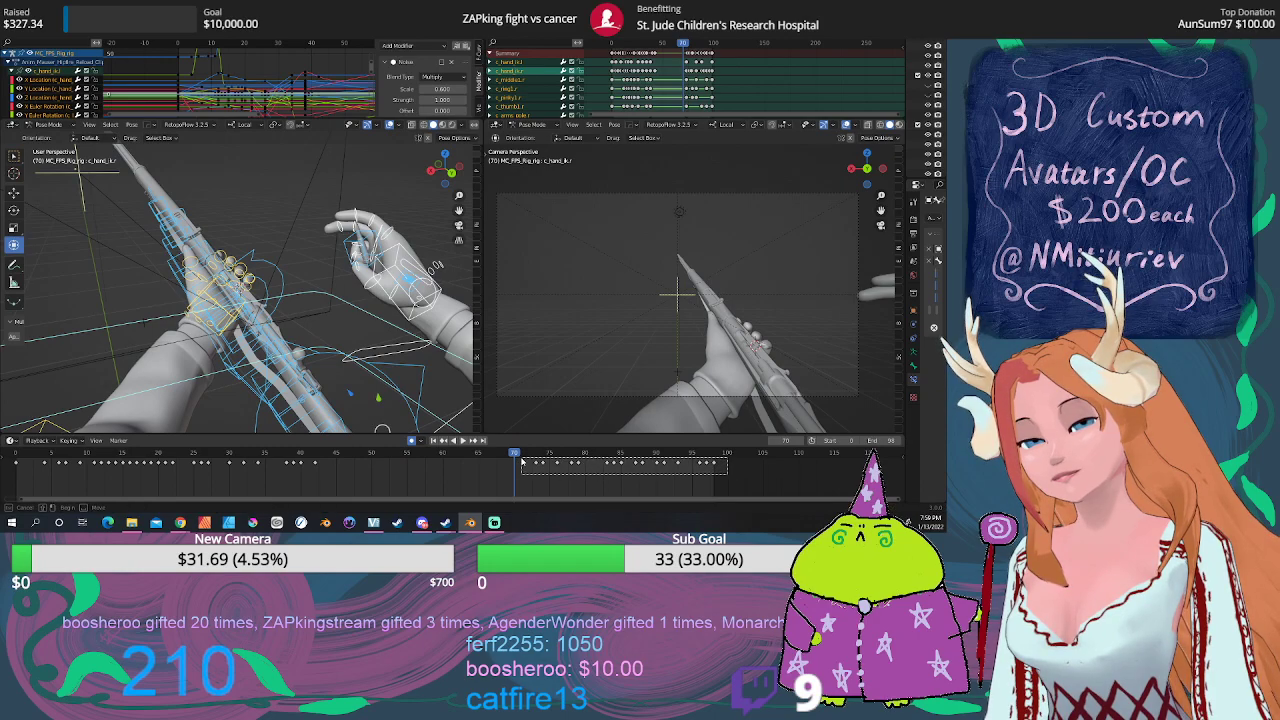
Step: Move the keyframes after the gap earlier, then play back from frame 31
drag(521, 461, 521, 461)
key(g)
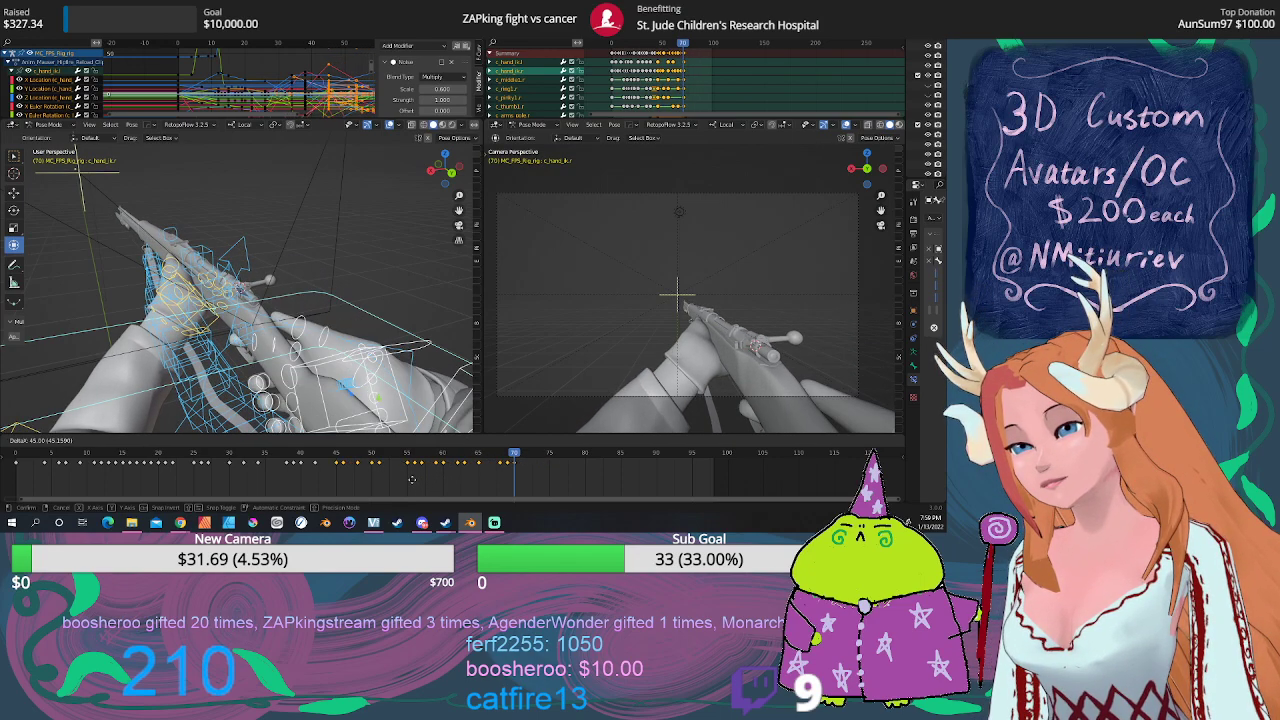
key(space)
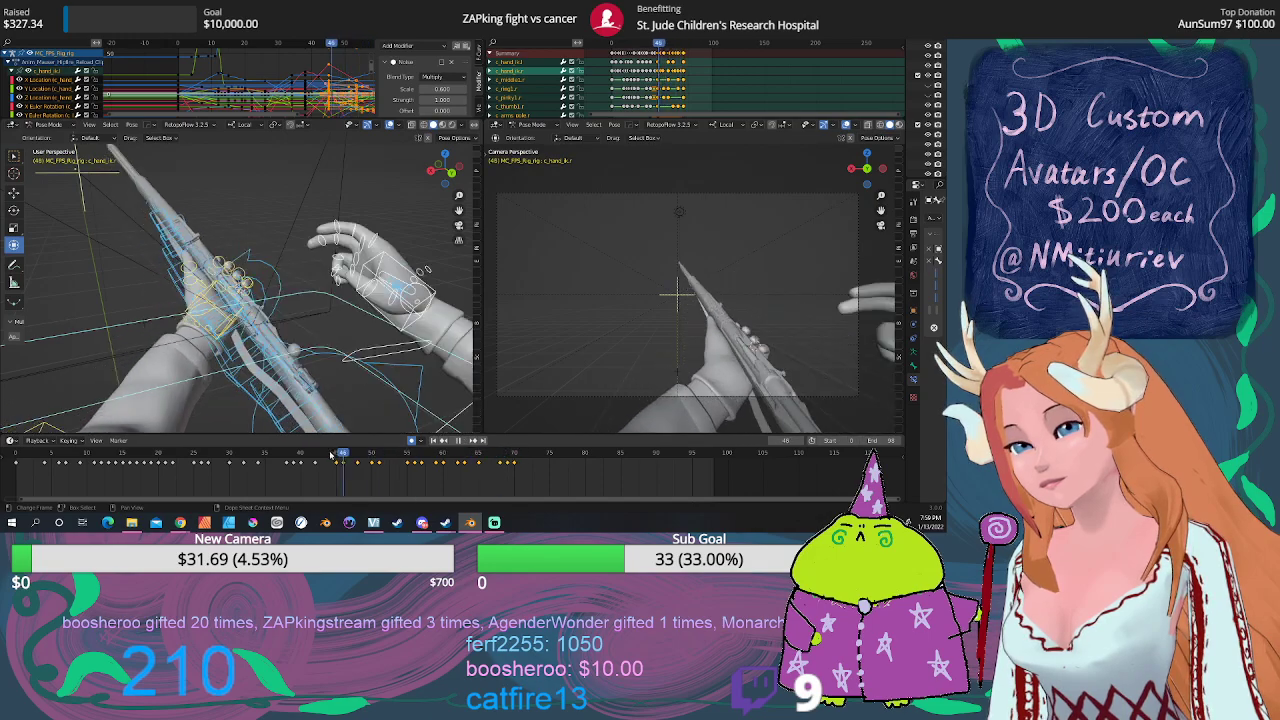
mouse_move(381, 453)
mouse_down()
mouse_move(232, 452)
mouse_move(434, 476)
mouse_move(349, 475)
mouse_up()
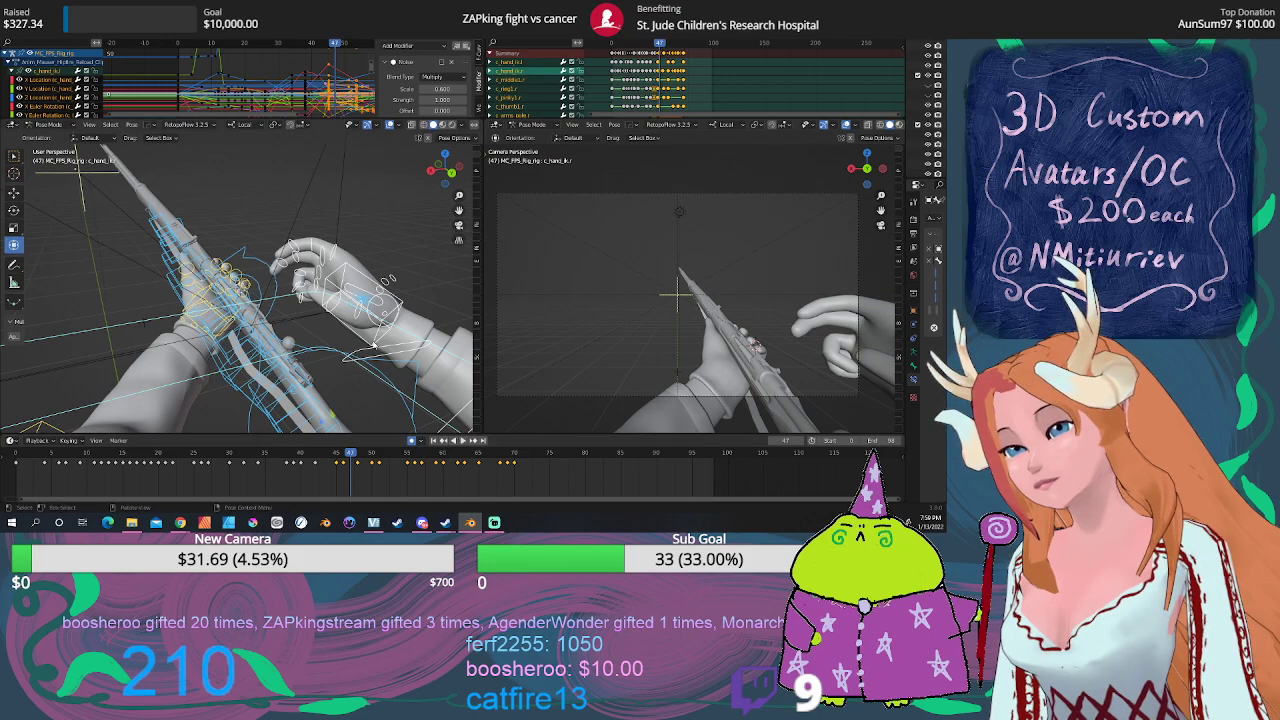
Step: Select the free hand's controller at frame 48 and try the Shift+E breakdowner, cancelling it
click(372, 345)
mouse_move(354, 456)
mouse_down()
mouse_move(308, 455)
mouse_move(336, 455)
mouse_up()
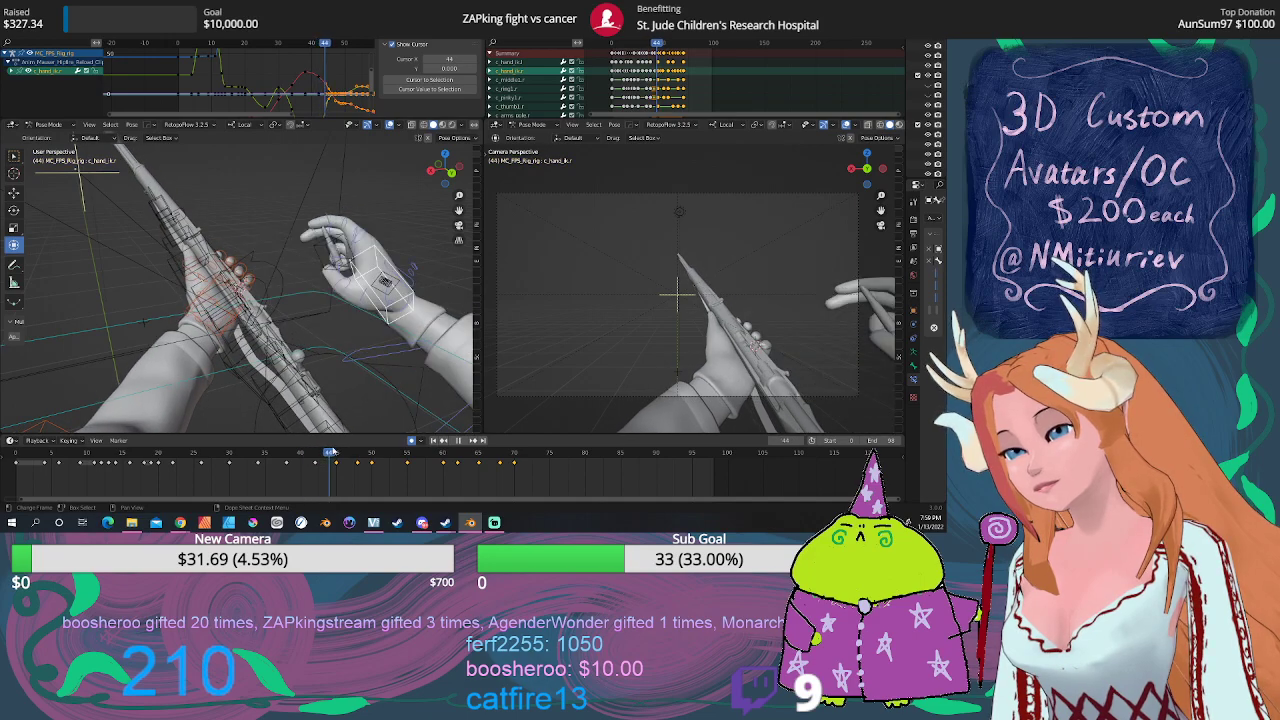
click(17, 301)
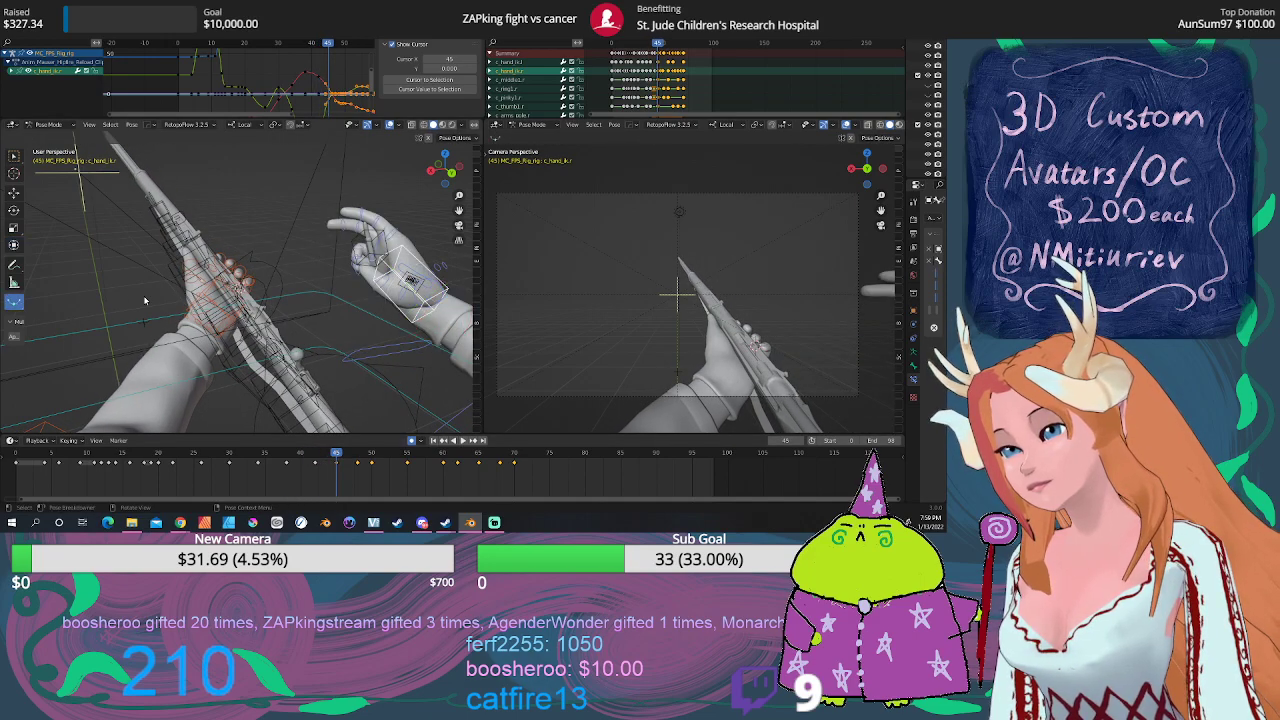
key(shift+e)
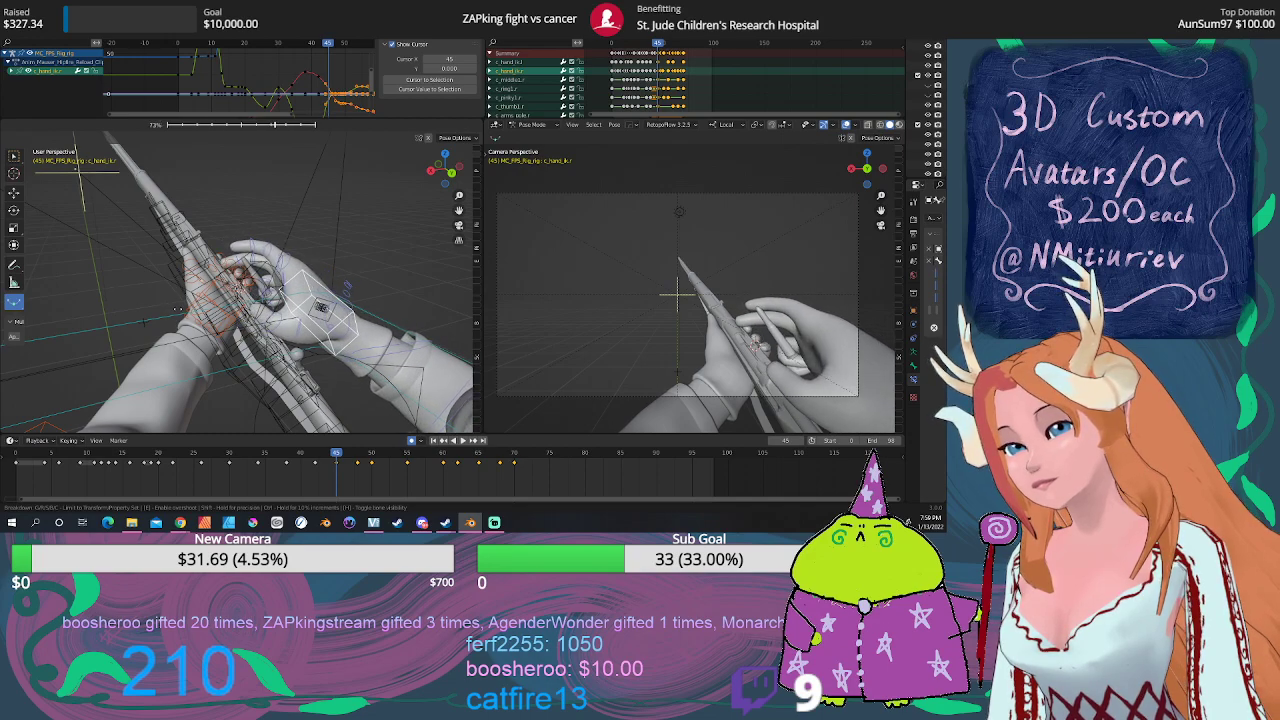
key(Escape)
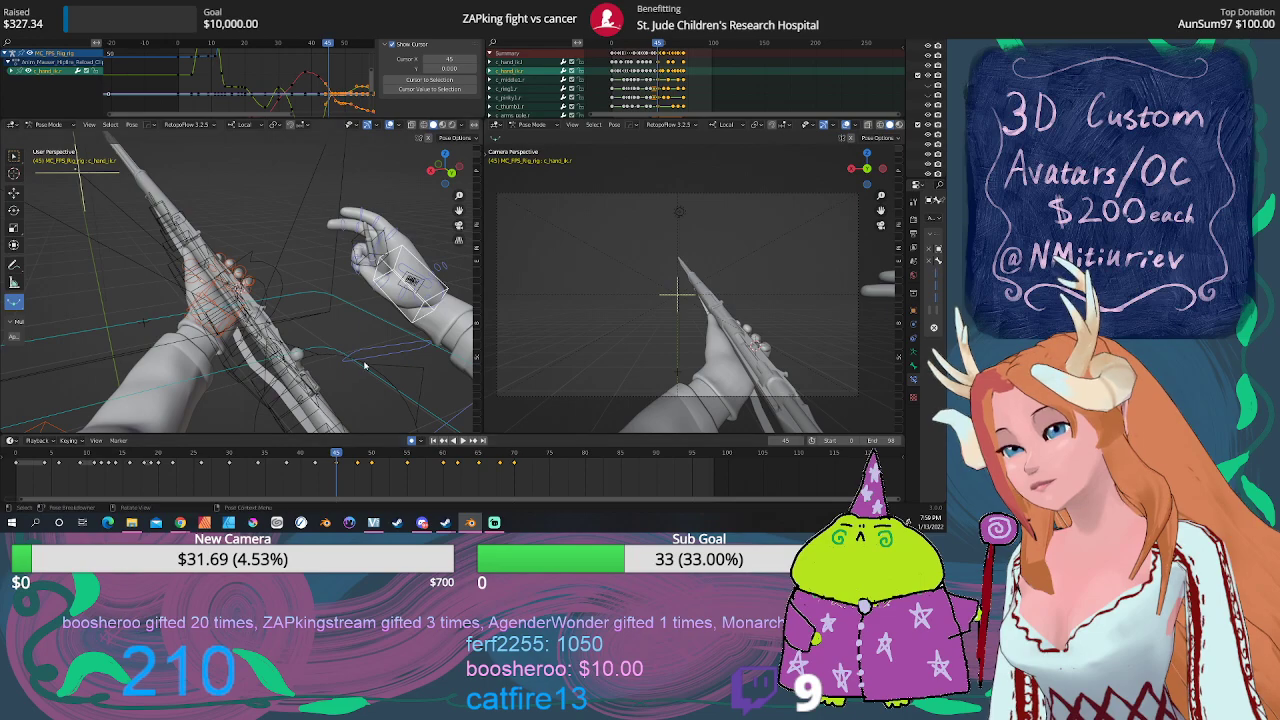
middle_drag(365, 366, 265, 323)
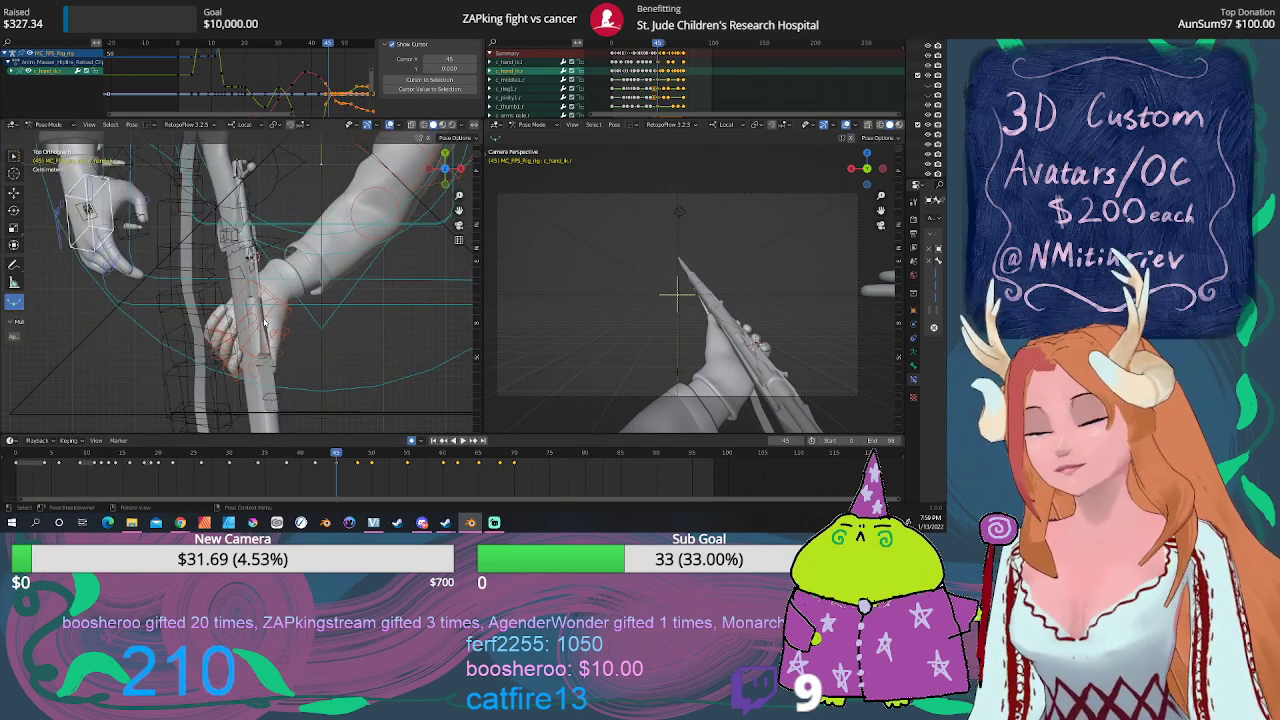
Step: Move the hand controller toward the gun at frame 38
key(g)
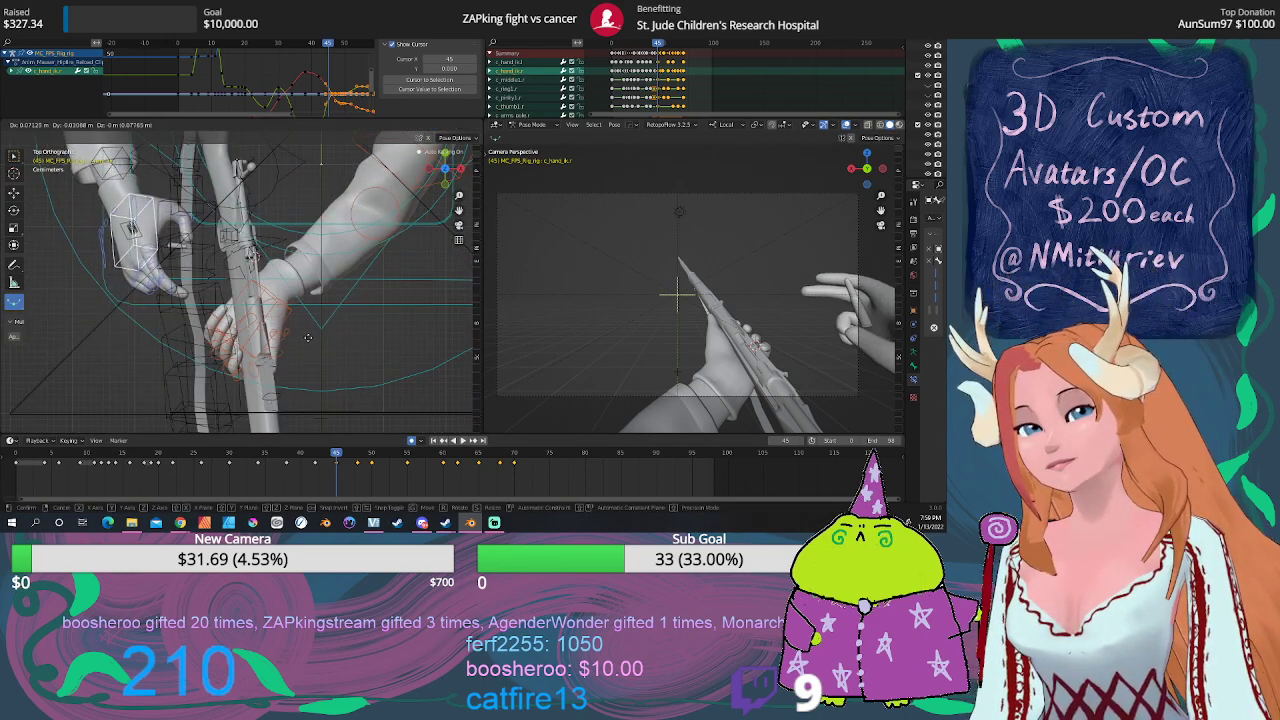
key(Escape)
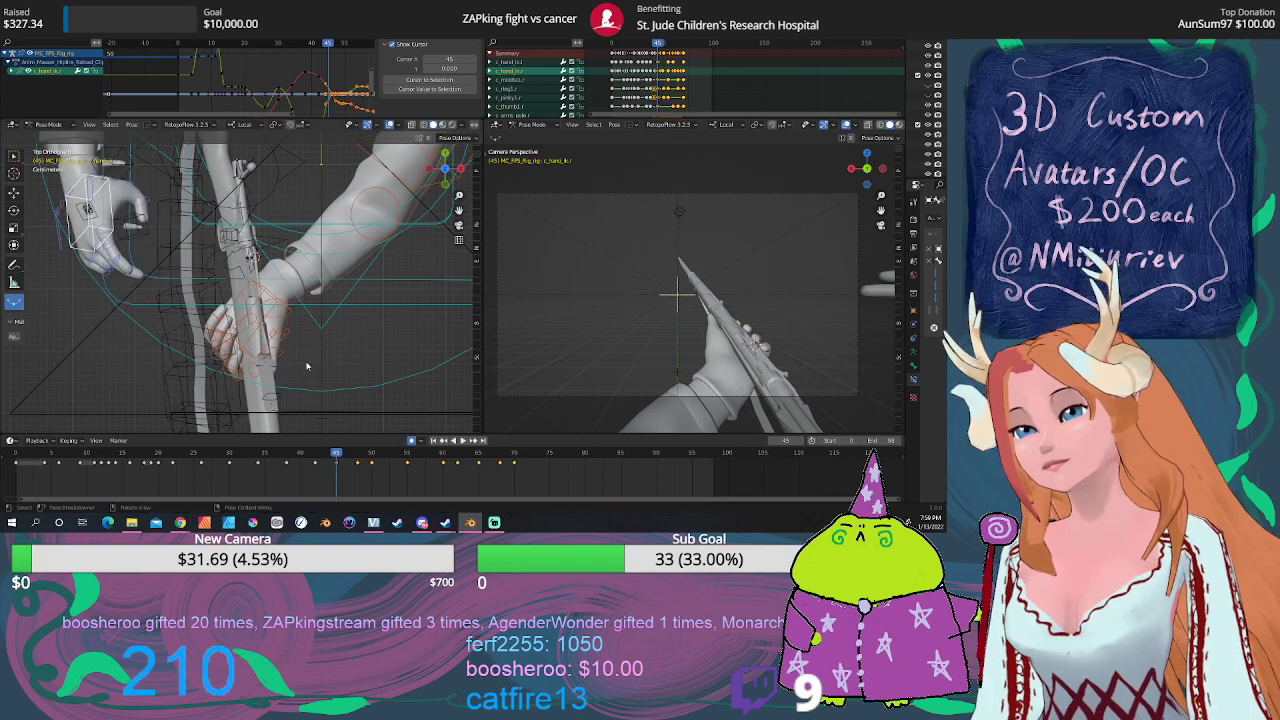
mouse_move(337, 460)
mouse_down()
mouse_move(288, 454)
mouse_move(337, 460)
mouse_up()
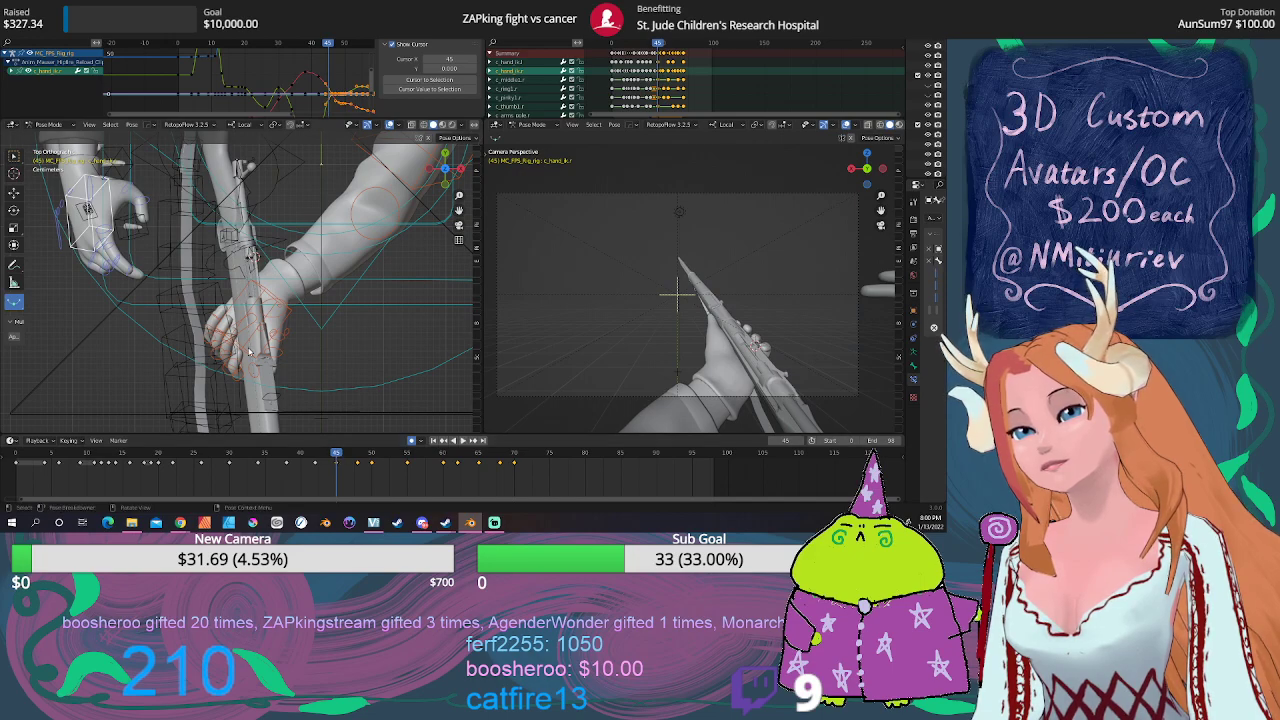
key(g)
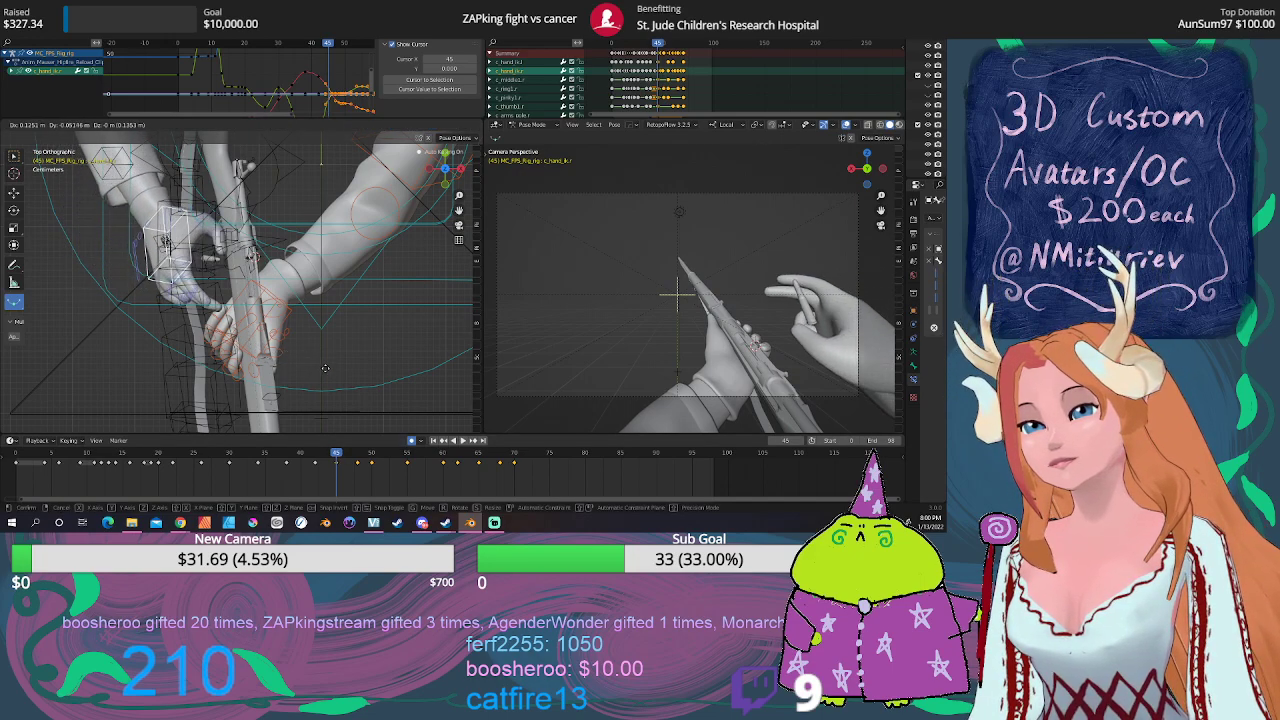
click(328, 395)
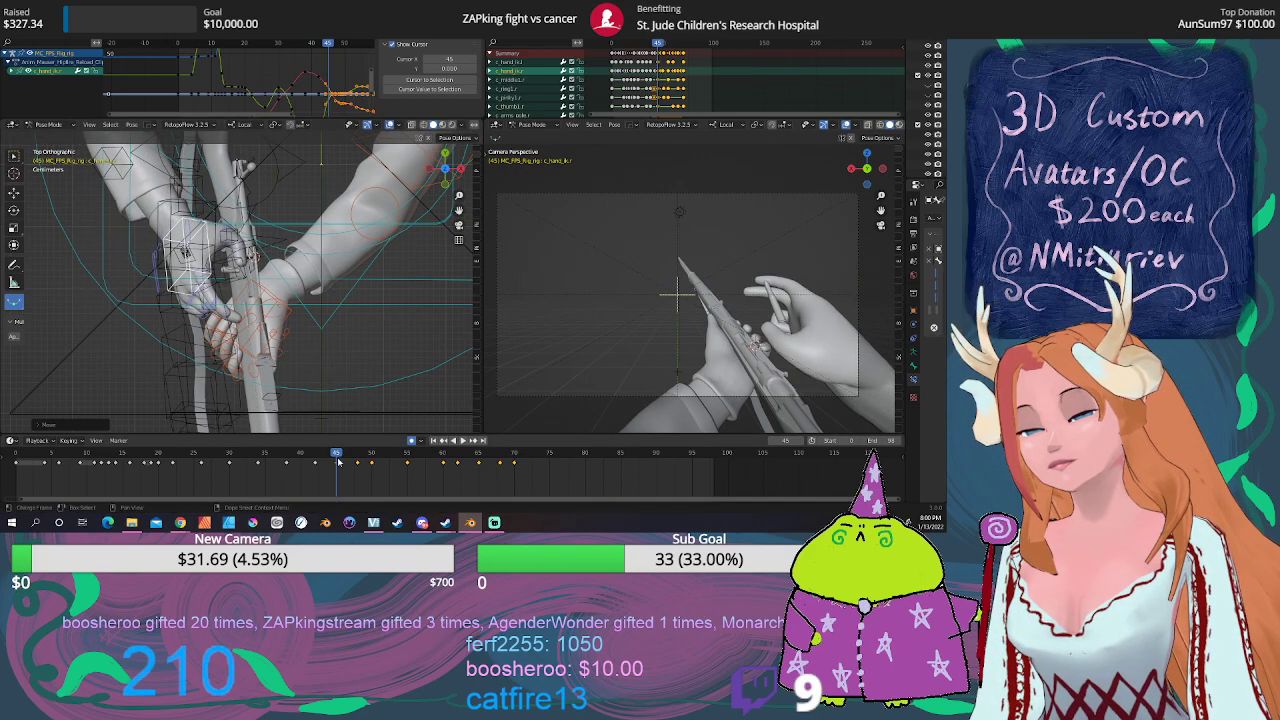
Step: Play the reload from frame 13, then step through it to frame 44
key(space)
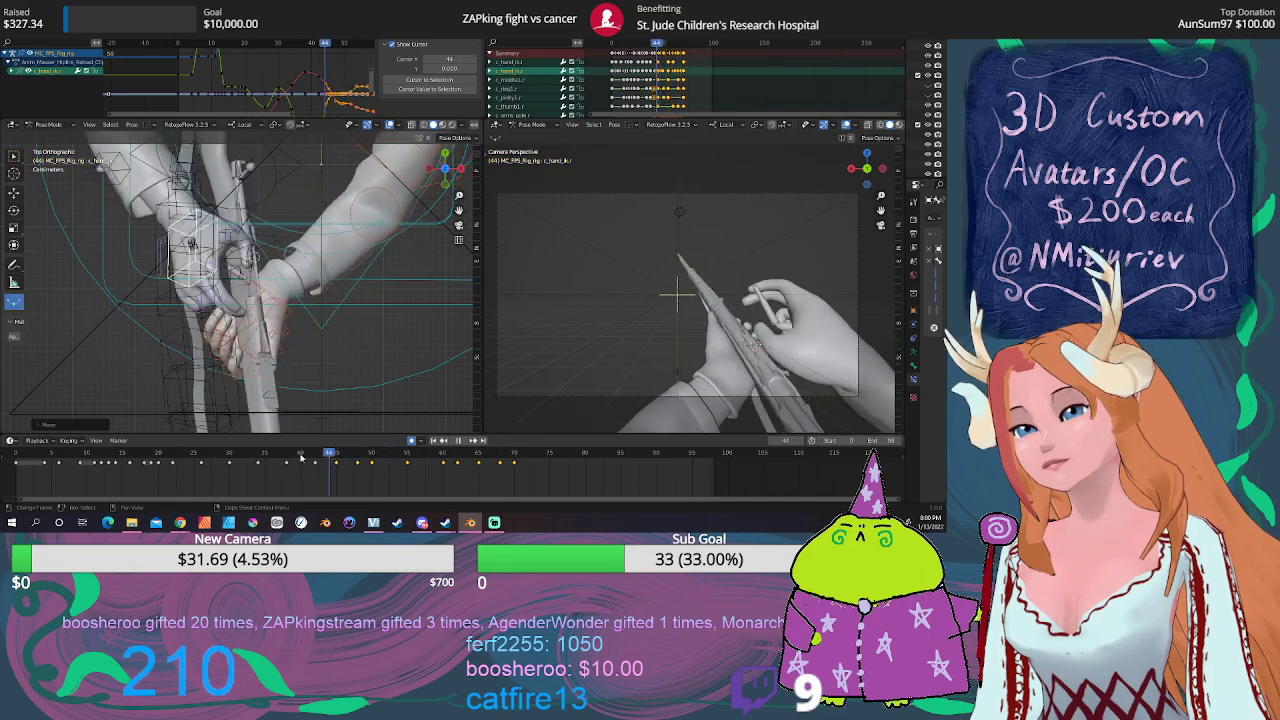
click(113, 458)
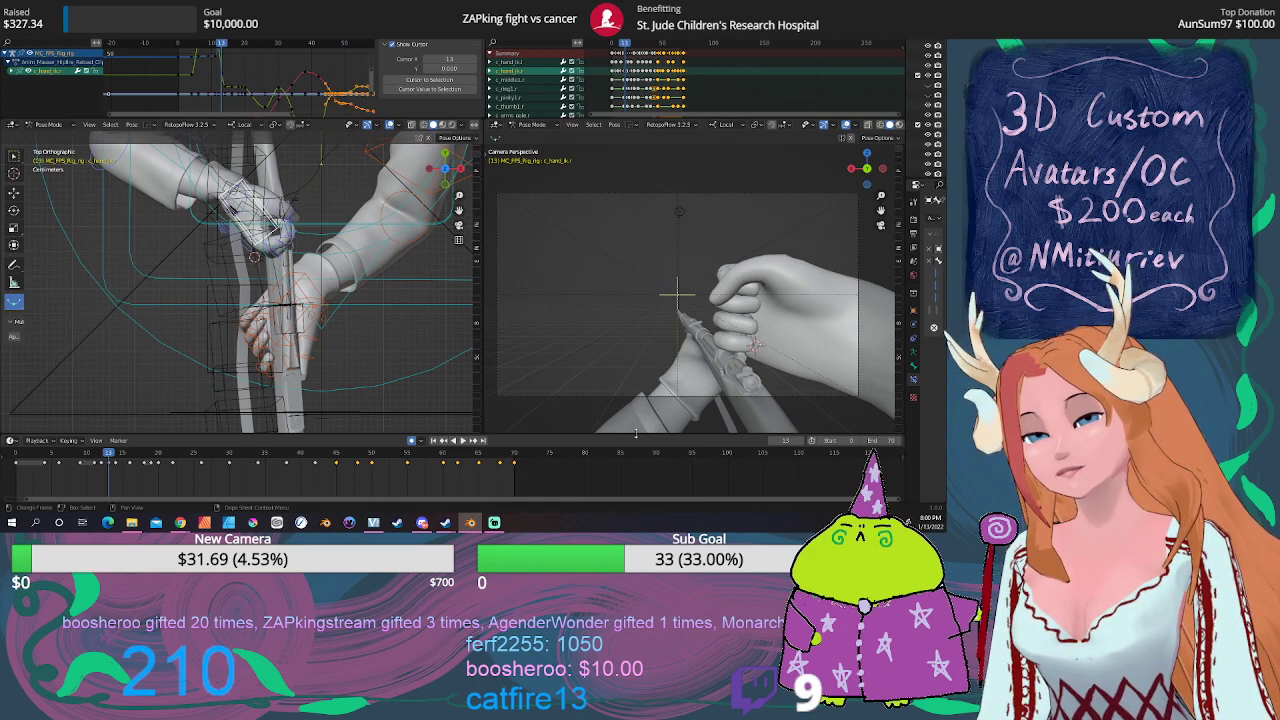
click(462, 441)
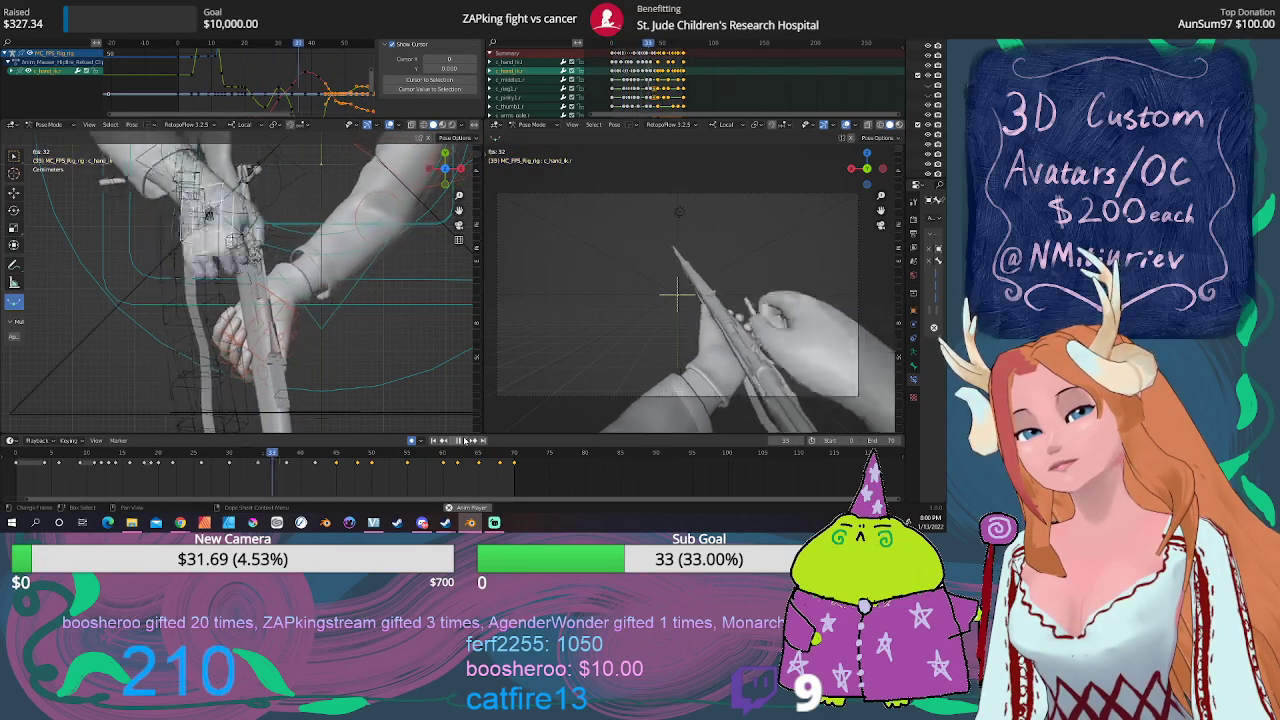
click(459, 441)
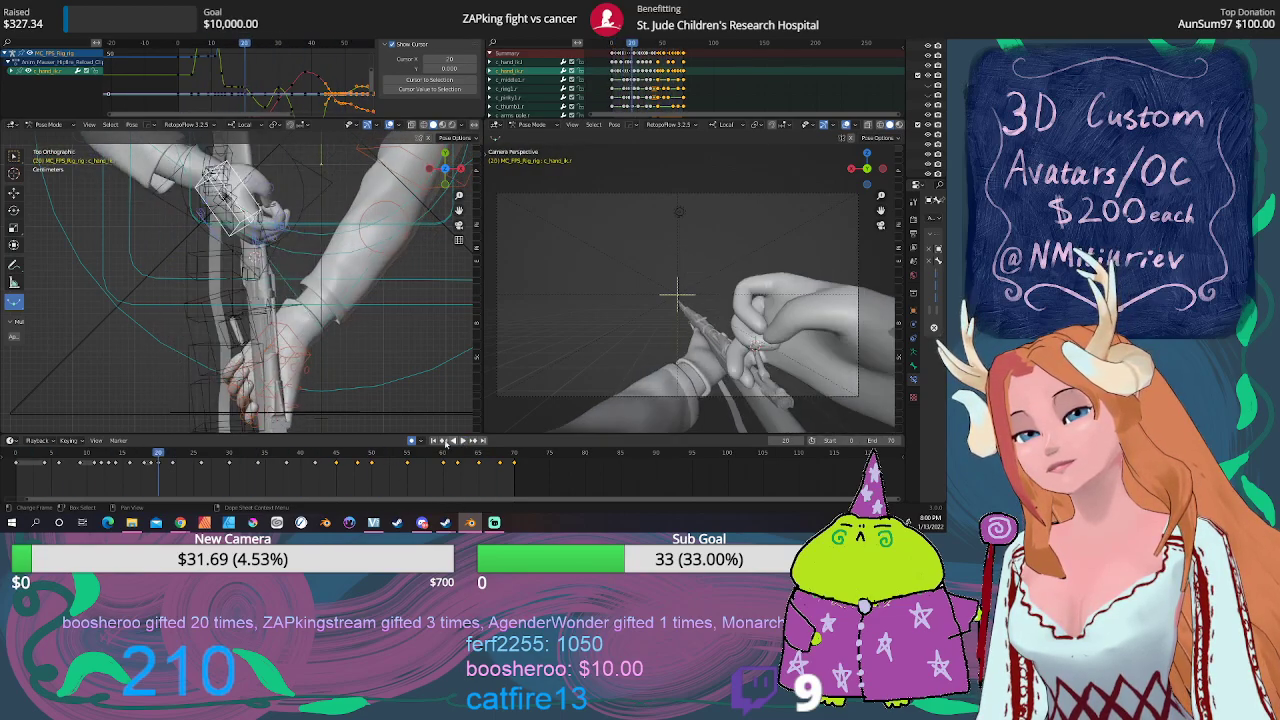
click(274, 452)
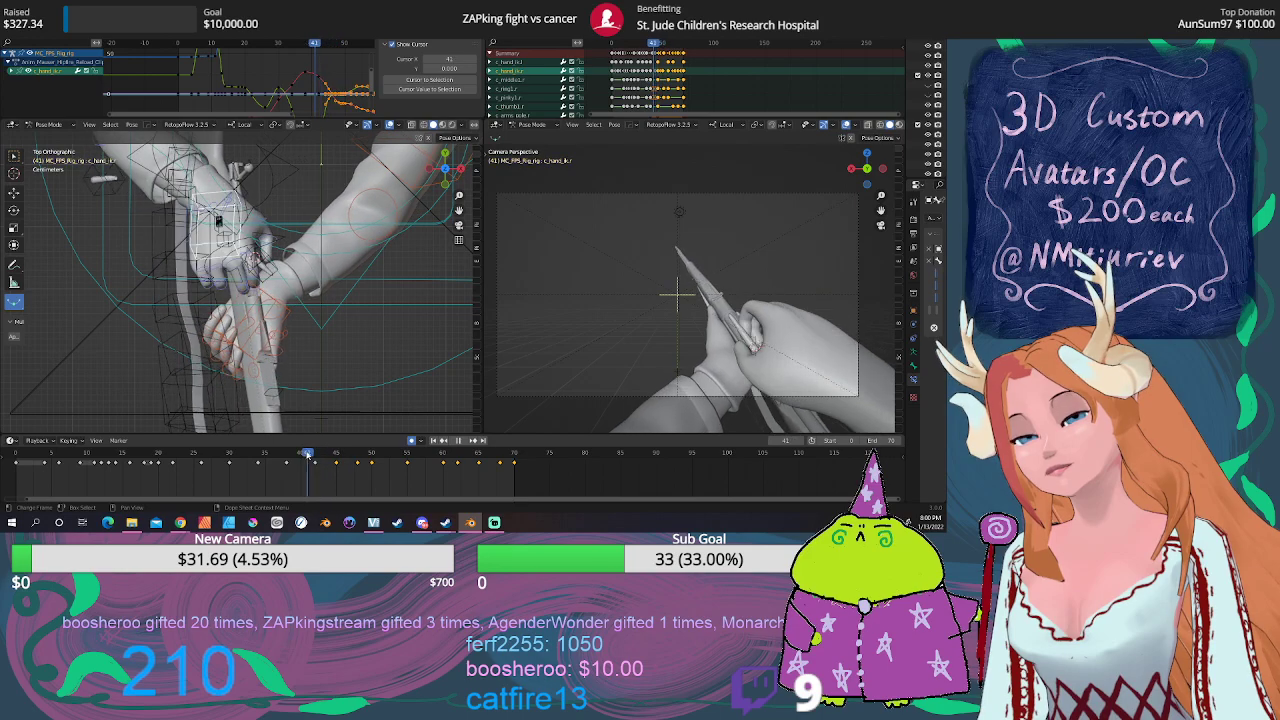
drag(271, 456, 334, 455)
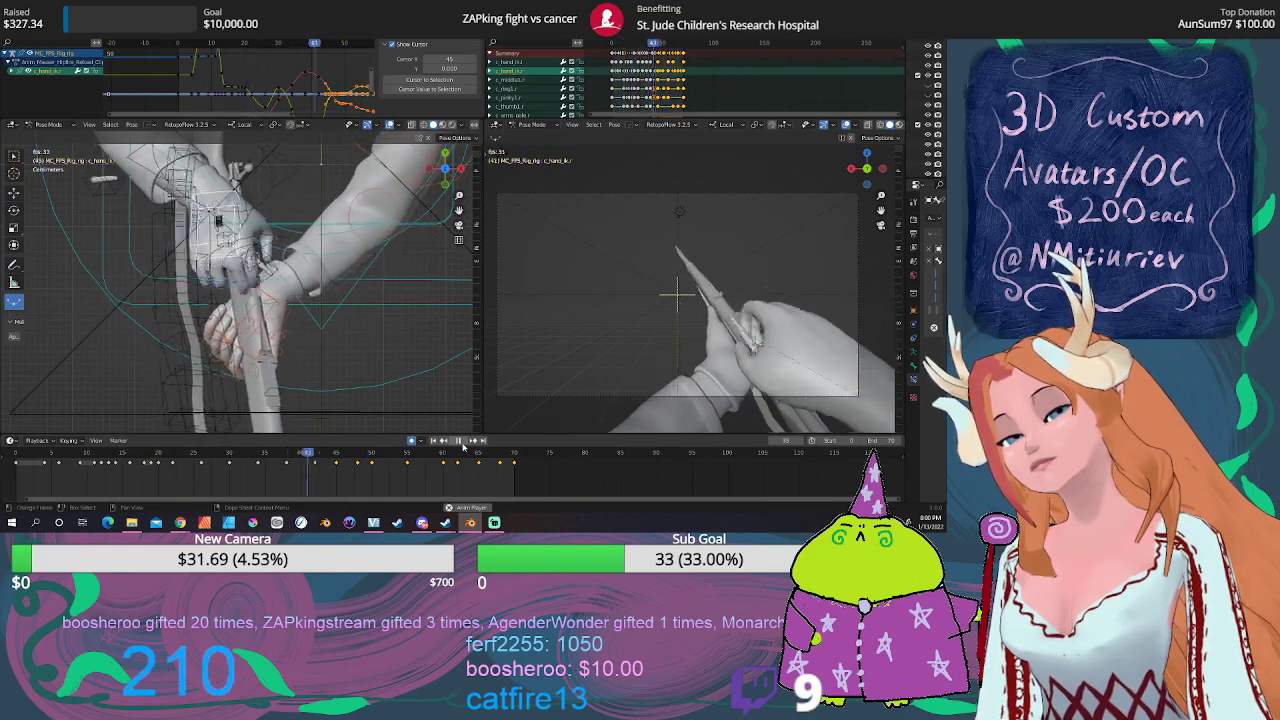
Step: Replay and scrub back and forth through the clip grab around frames 42 to 51
key(space)
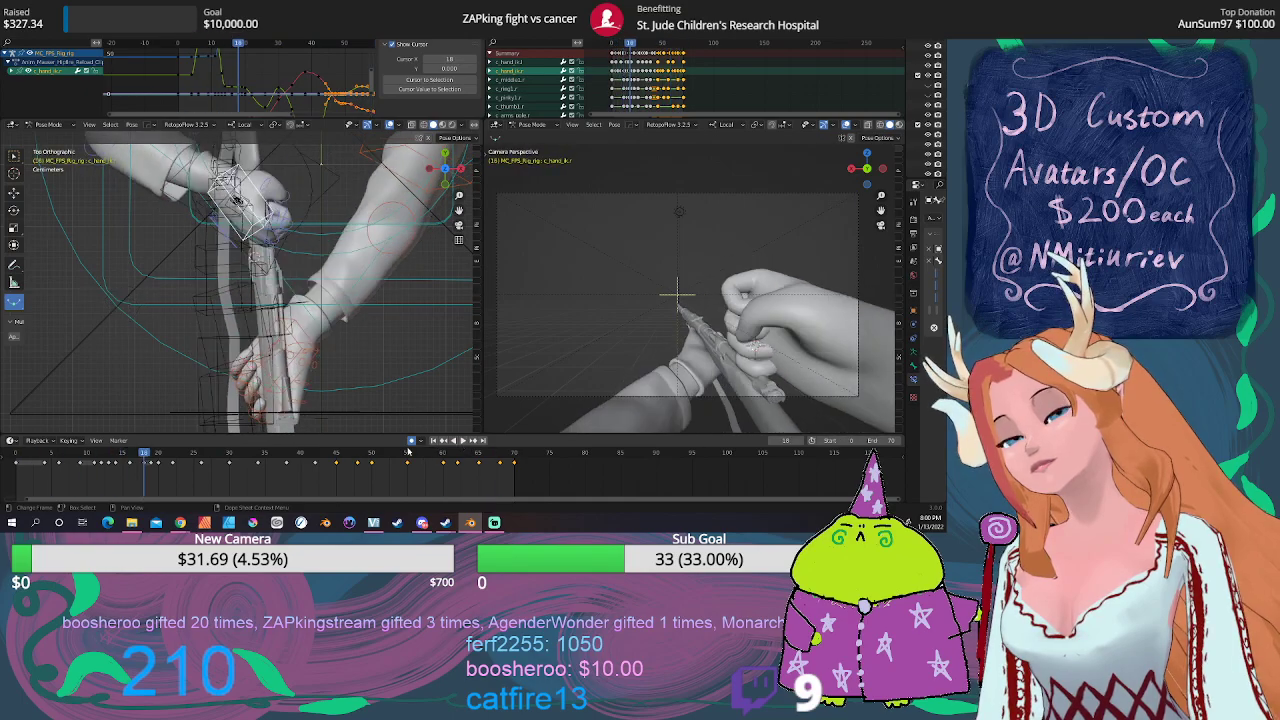
key(space)
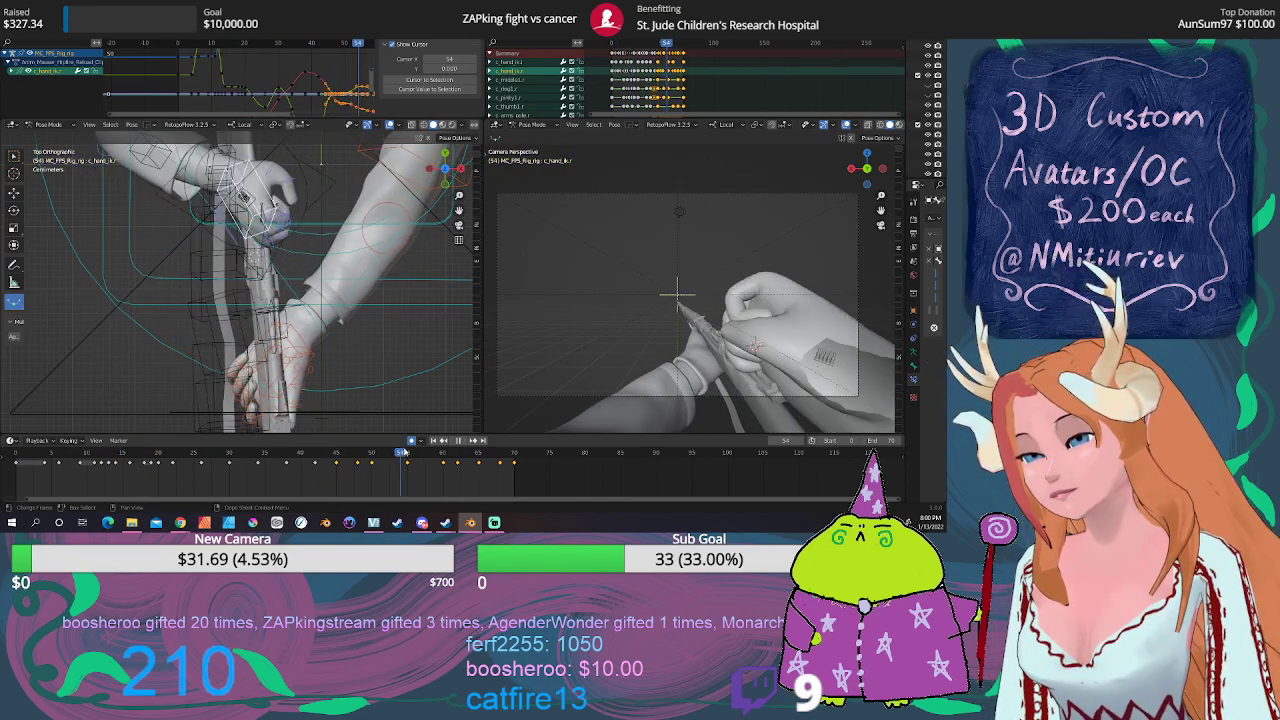
drag(492, 454, 333, 459)
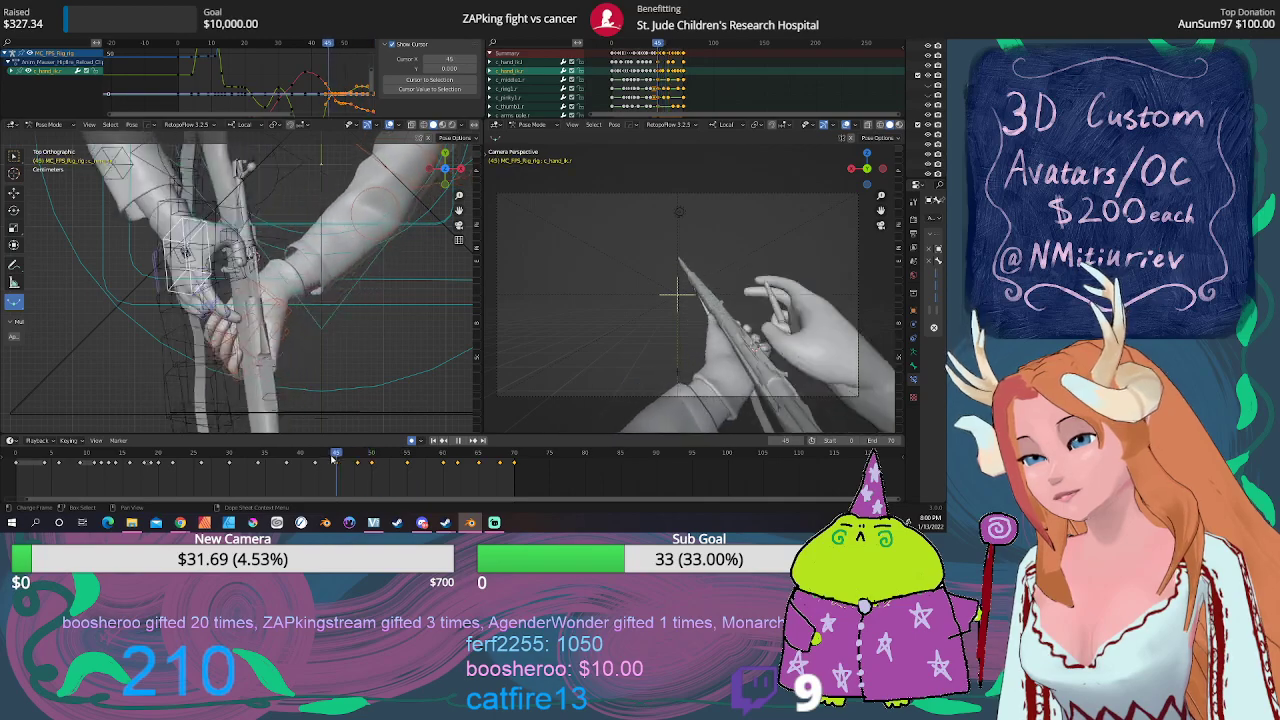
drag(256, 456, 324, 454)
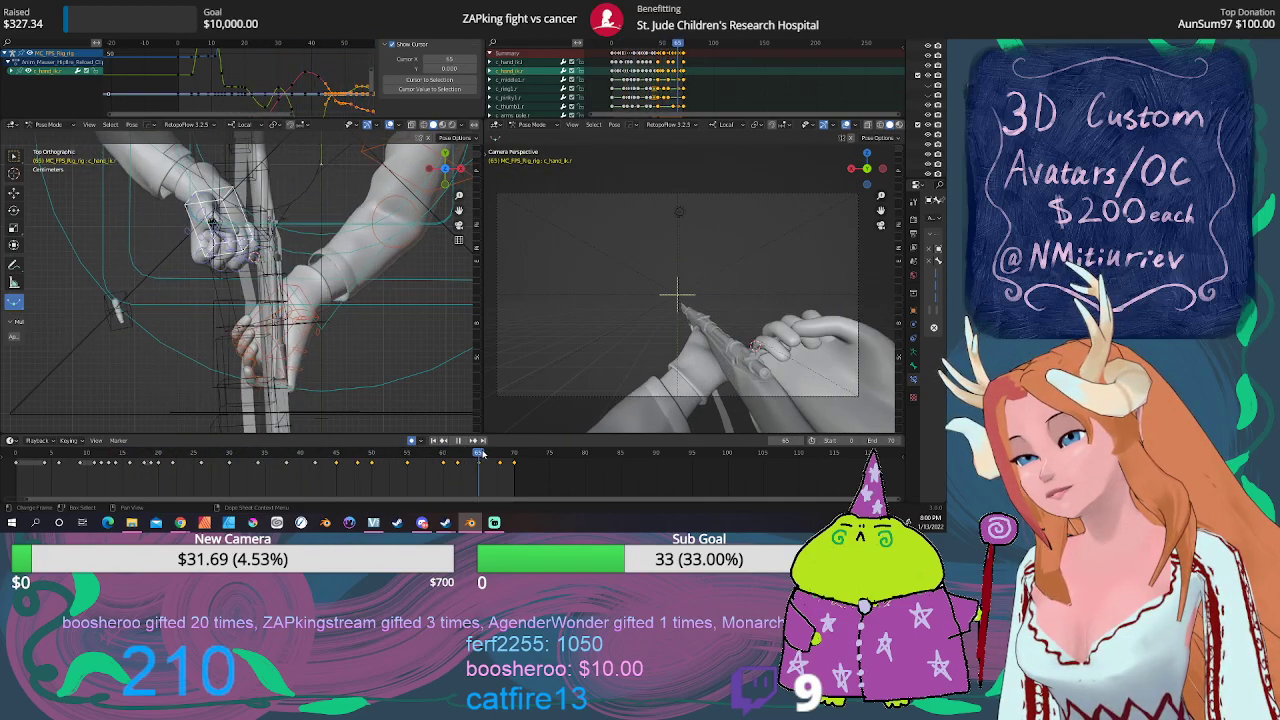
drag(461, 454, 371, 449)
Step: Replay from frame 15 and stop at frame 34 to inspect the pose
key(space)
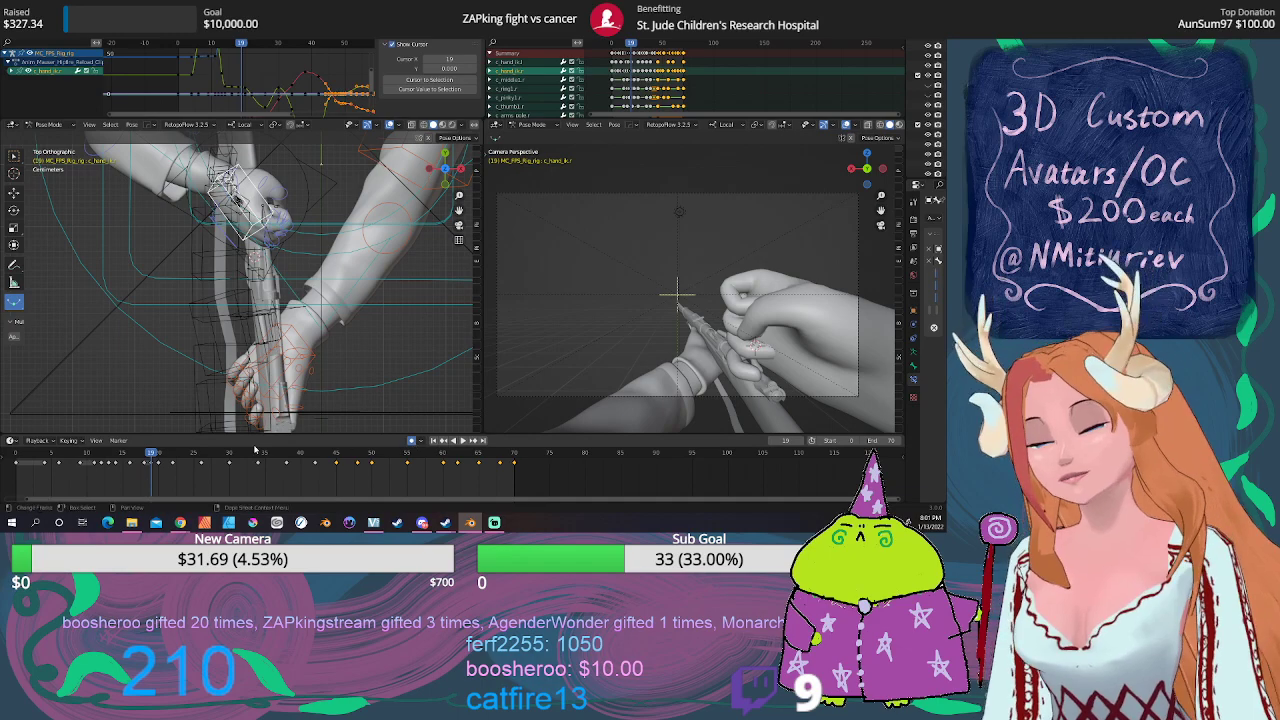
key(space)
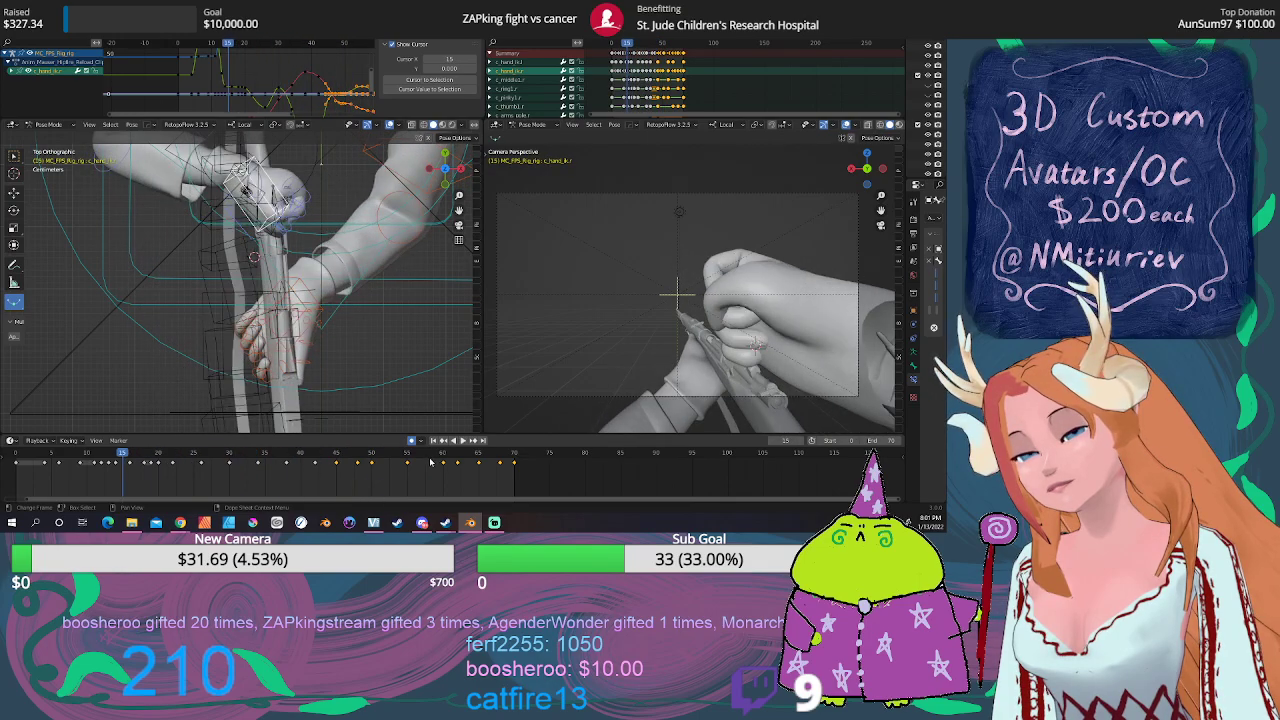
click(464, 441)
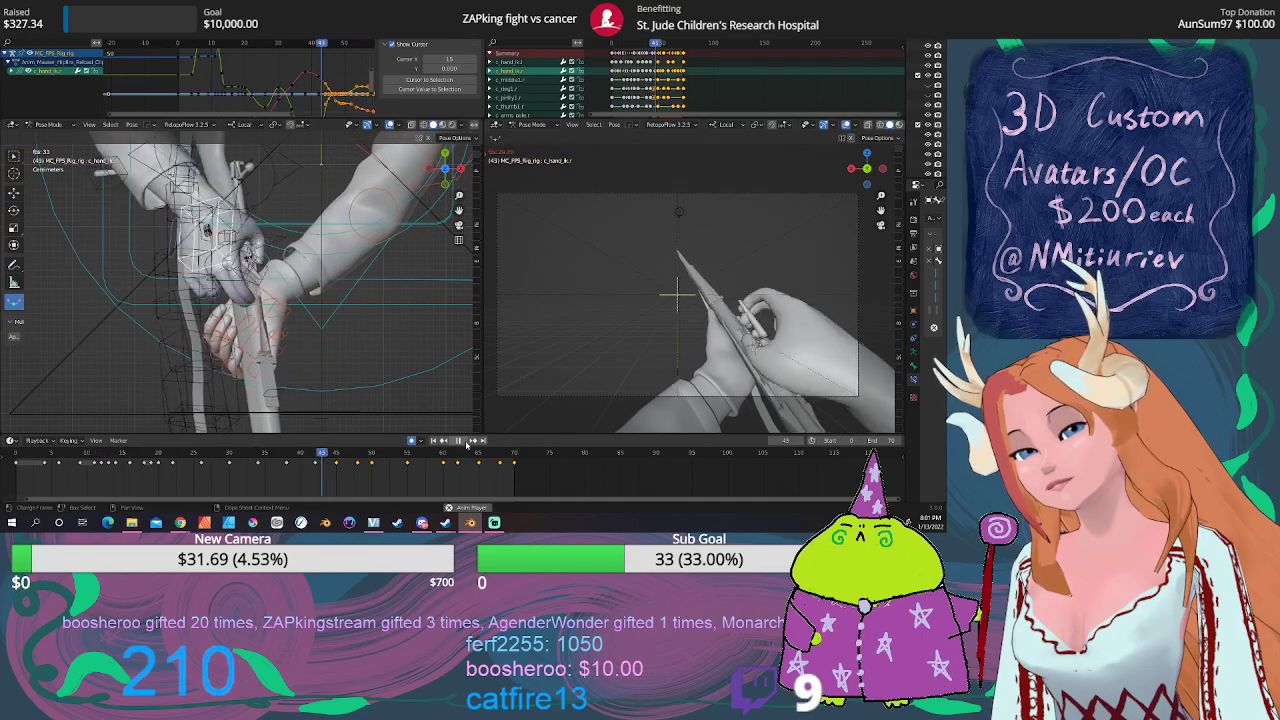
key(space)
click(237, 455)
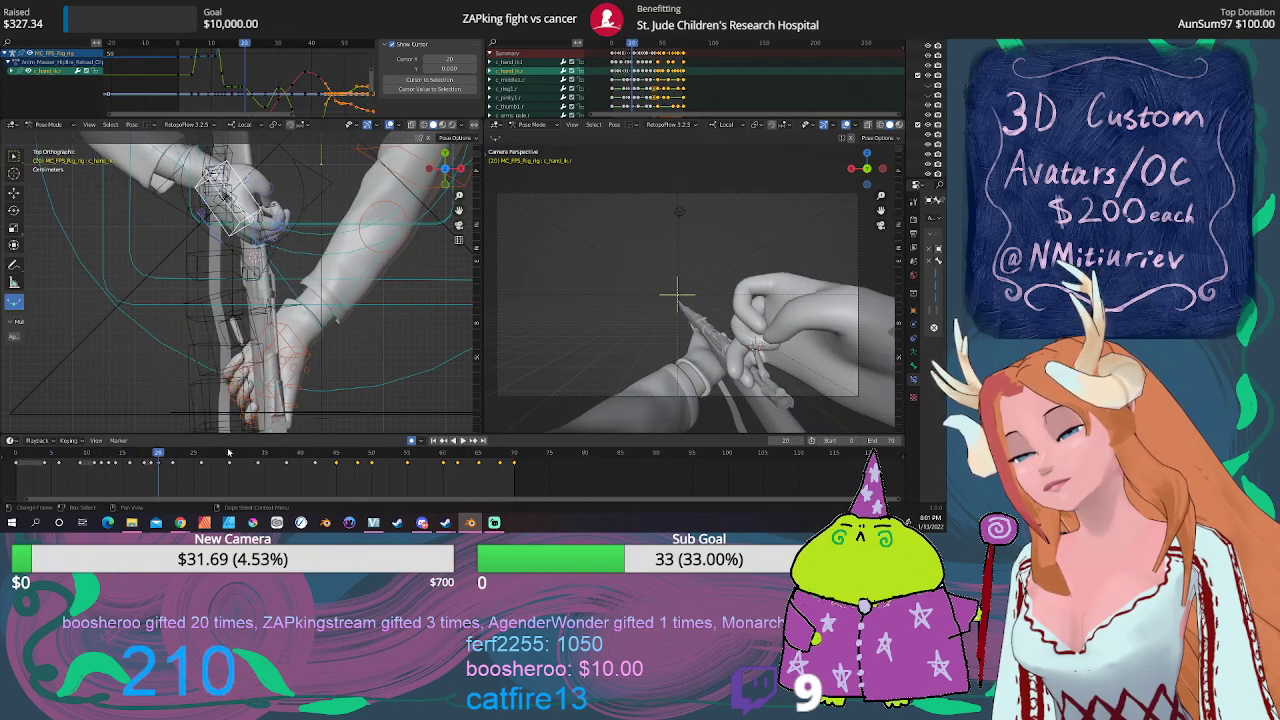
drag(245, 455, 258, 456)
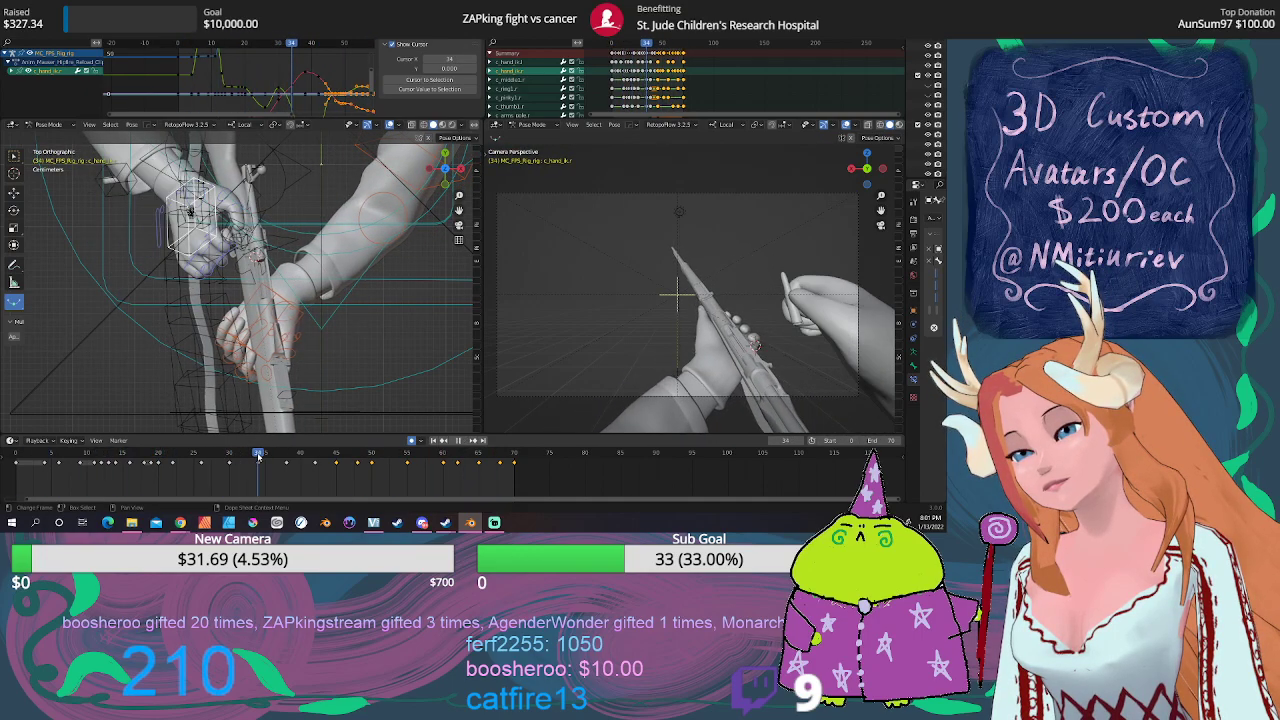
Step: Move the rifle-holding hand's IK controller to a new position at frame 34
click(287, 308)
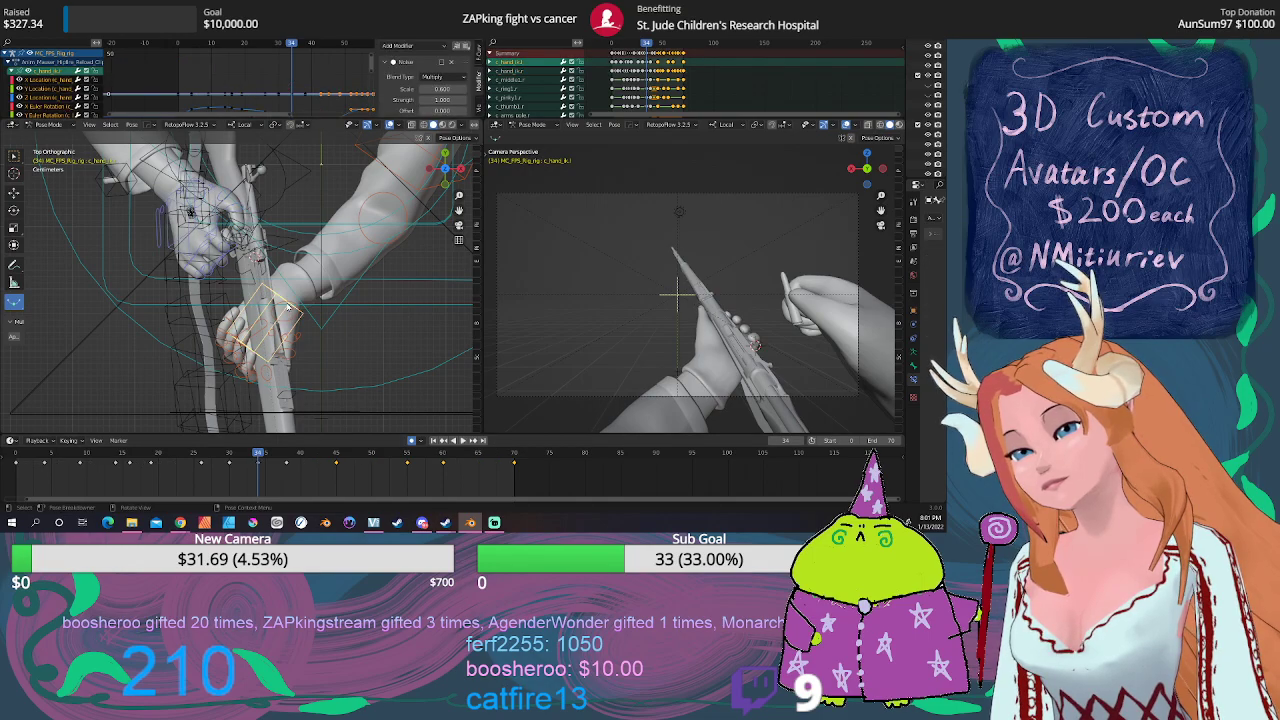
alt+middle_drag(258, 402, 255, 297)
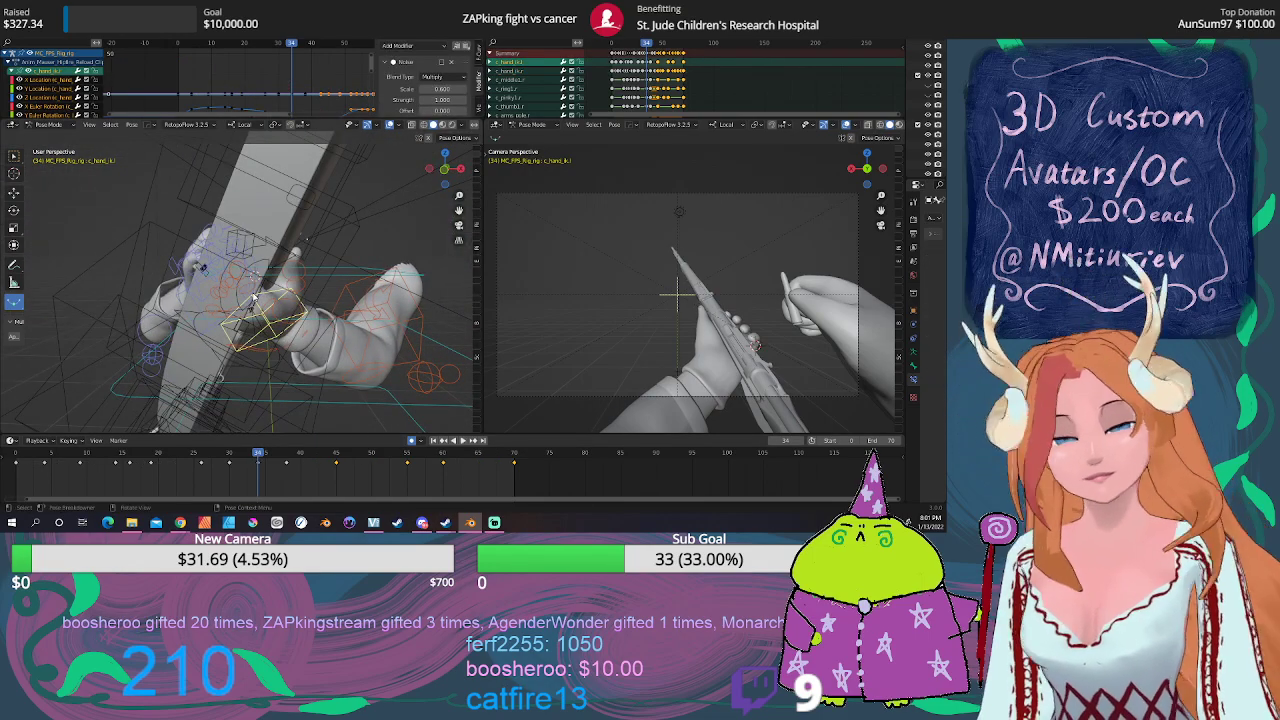
key(g)
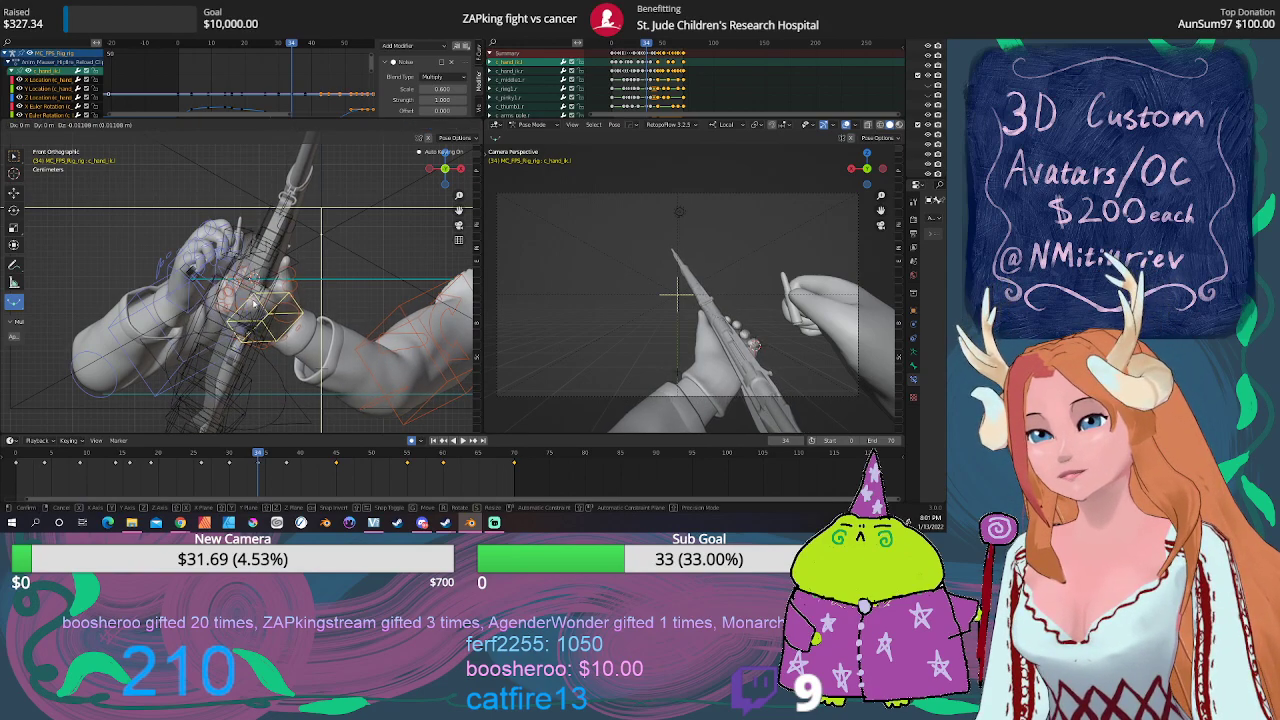
click(255, 300)
Step: Blend the hand's frame-45 pose between its neighbouring keys with the Shift+E breakdowner
mouse_move(258, 454)
mouse_down()
mouse_move(385, 455)
mouse_move(338, 454)
mouse_up()
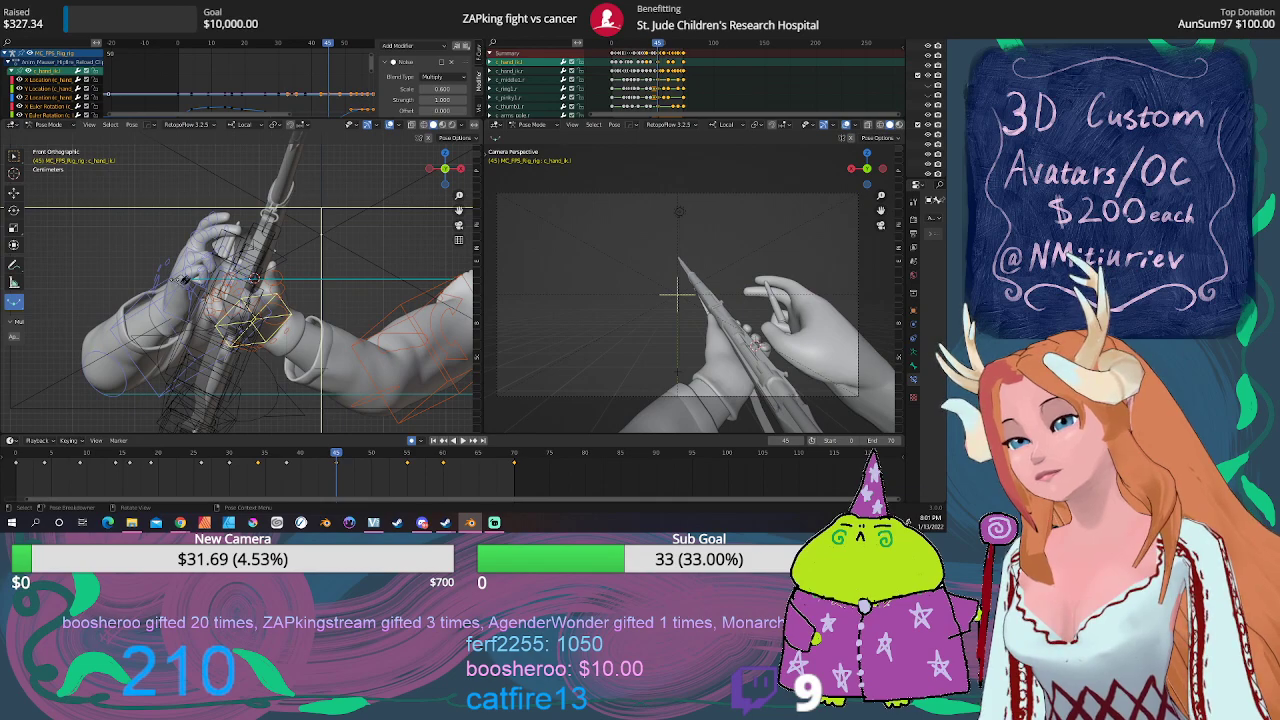
key(shift+e)
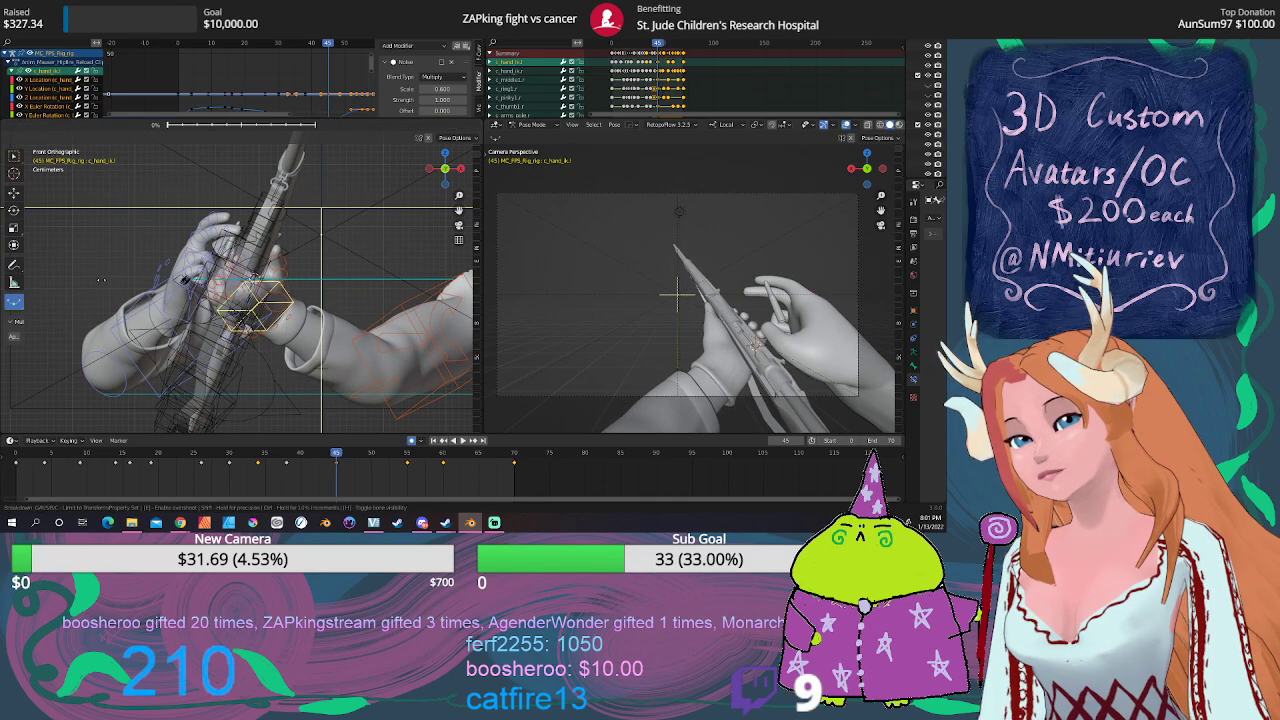
click(137, 284)
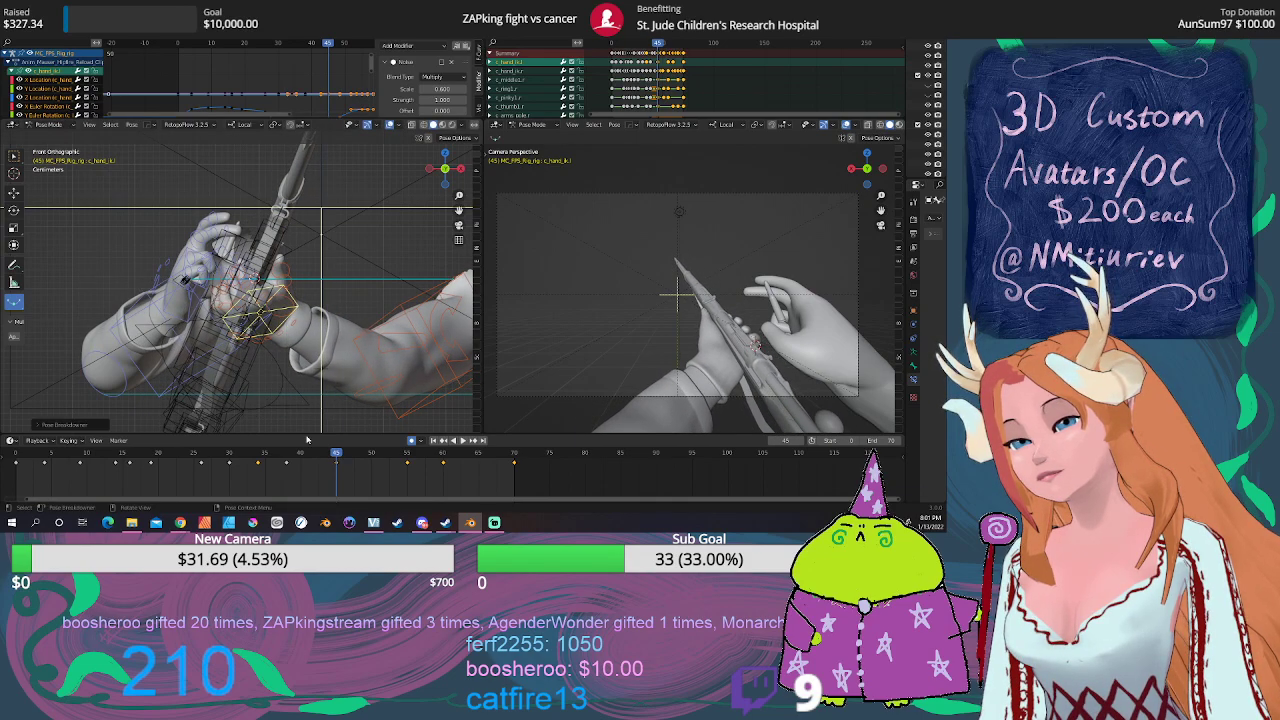
Step: Replay the reload from frame 20 and scrub to frame 38 to review the clip press
drag(336, 453, 158, 453)
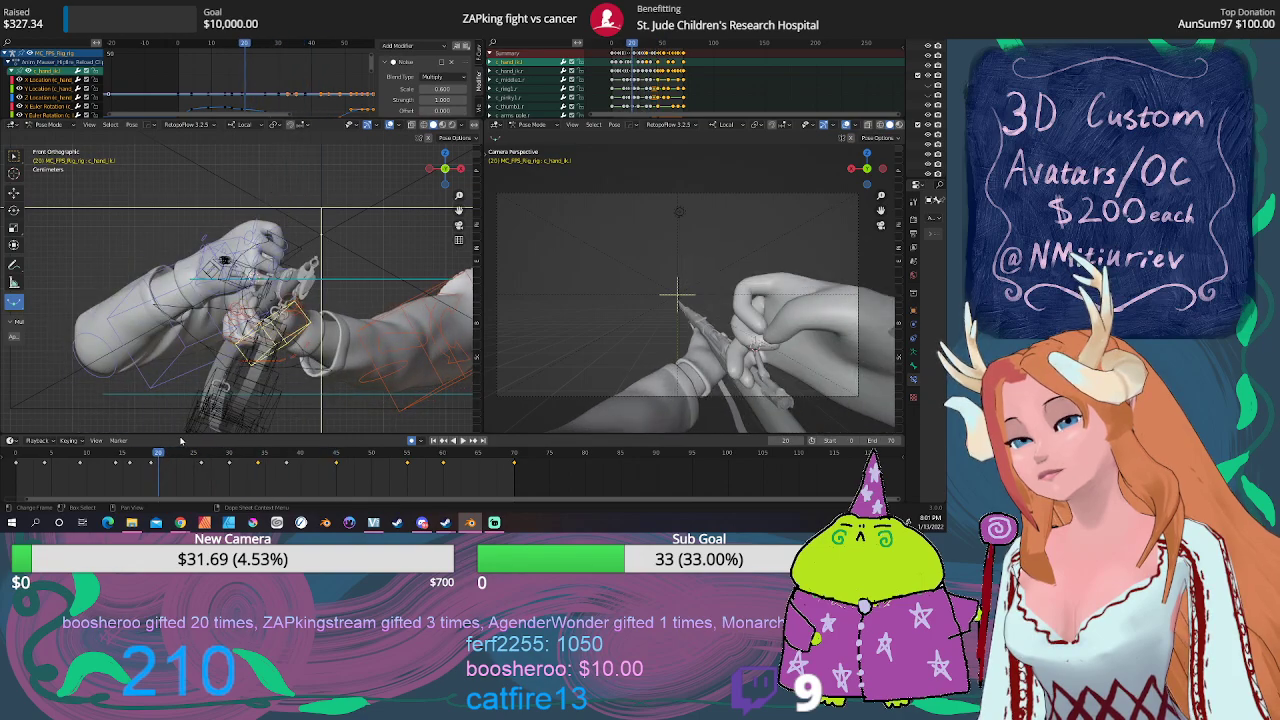
click(468, 442)
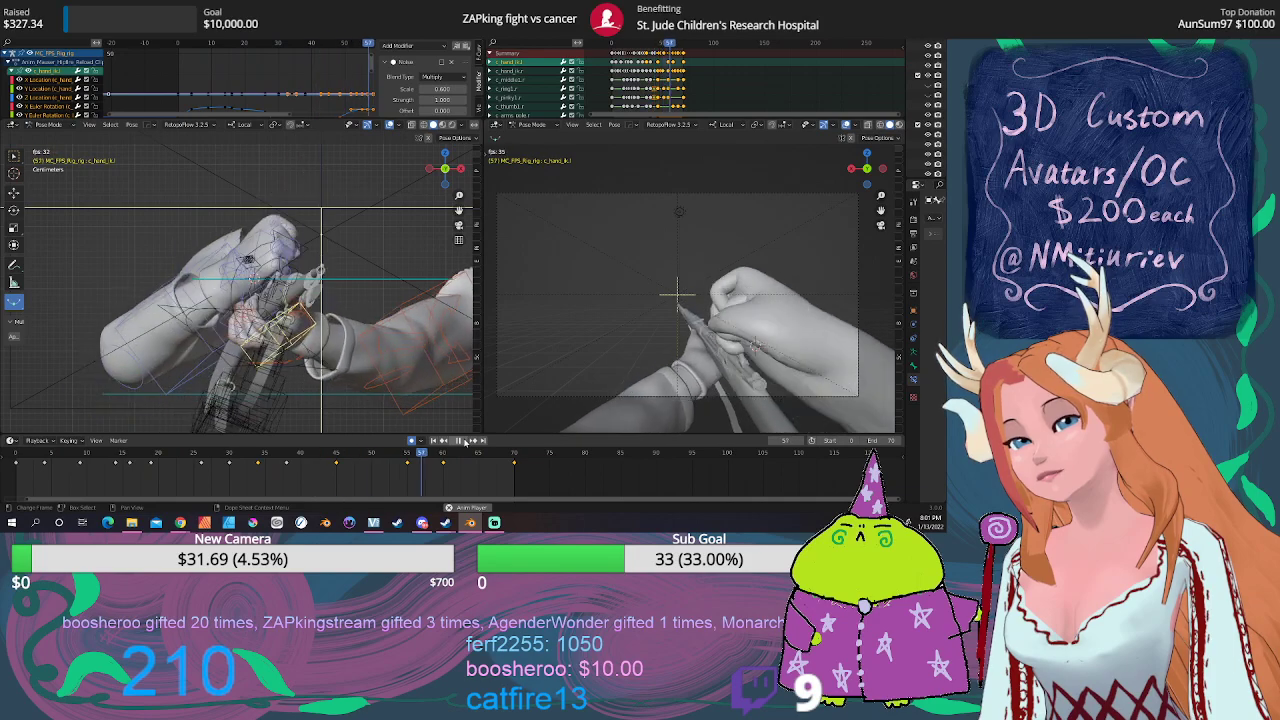
key(Escape)
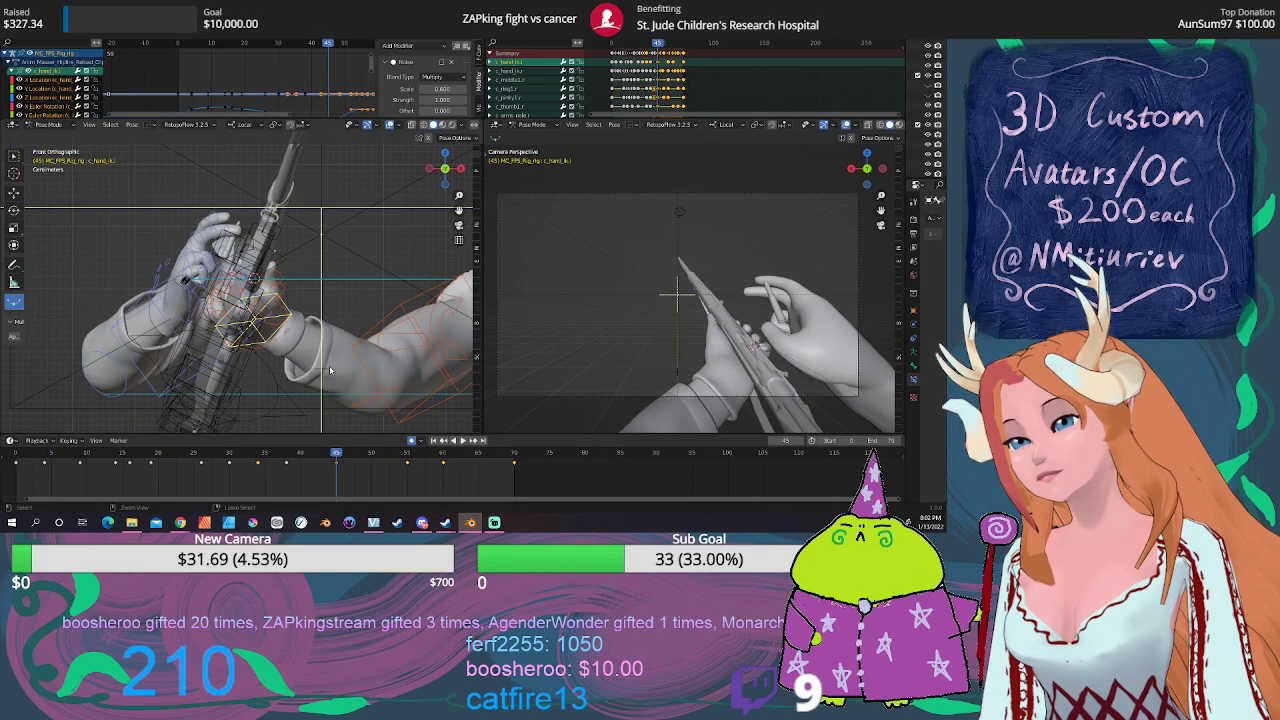
key(space)
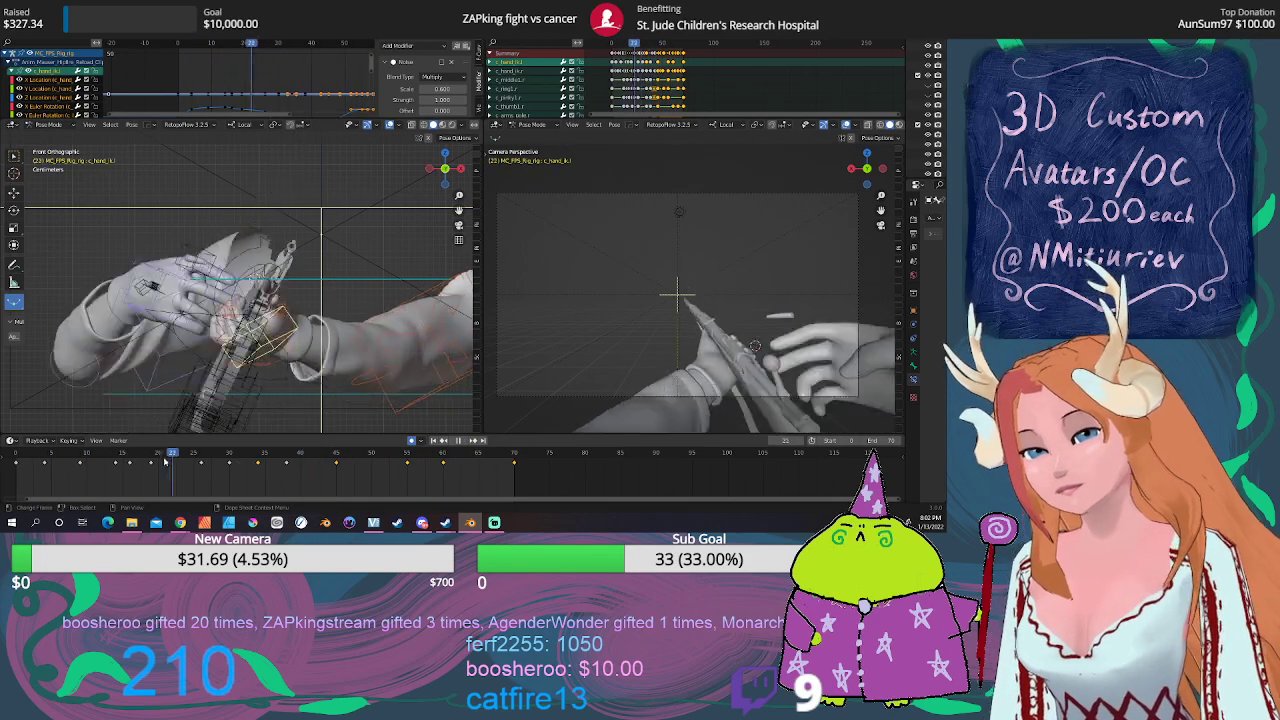
key(space)
click(462, 441)
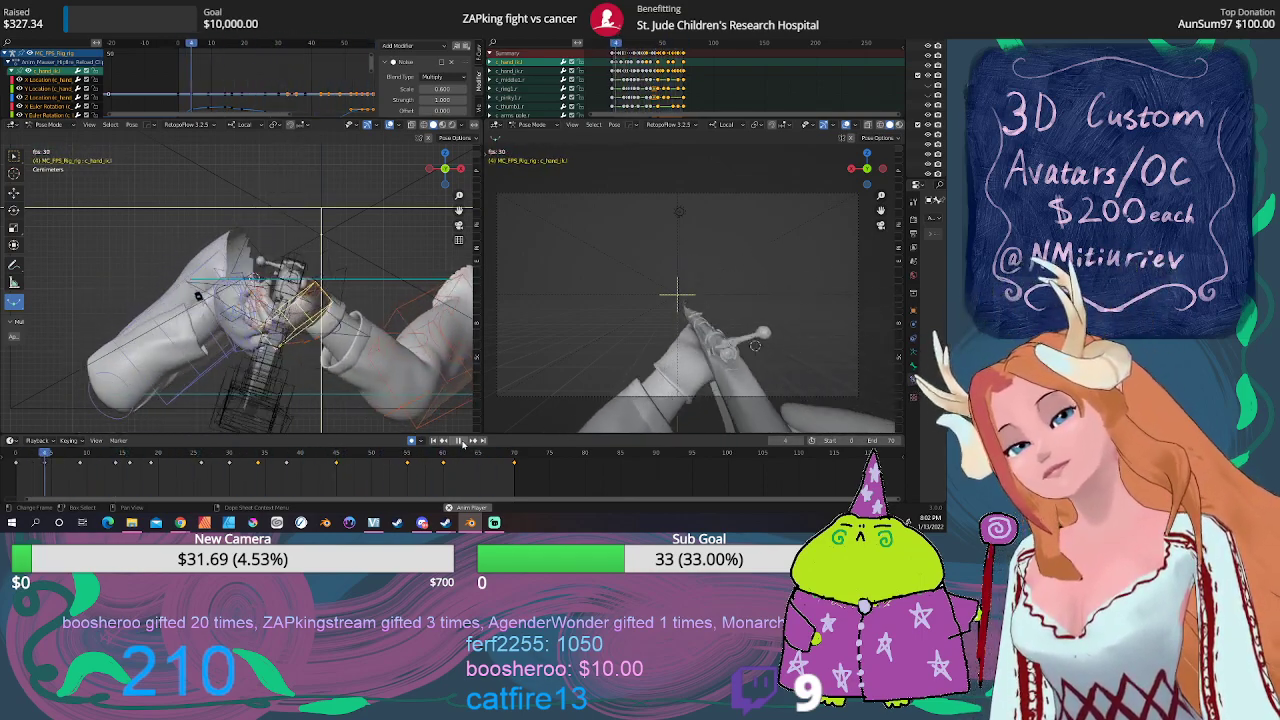
key(space)
click(203, 453)
drag(211, 455, 287, 457)
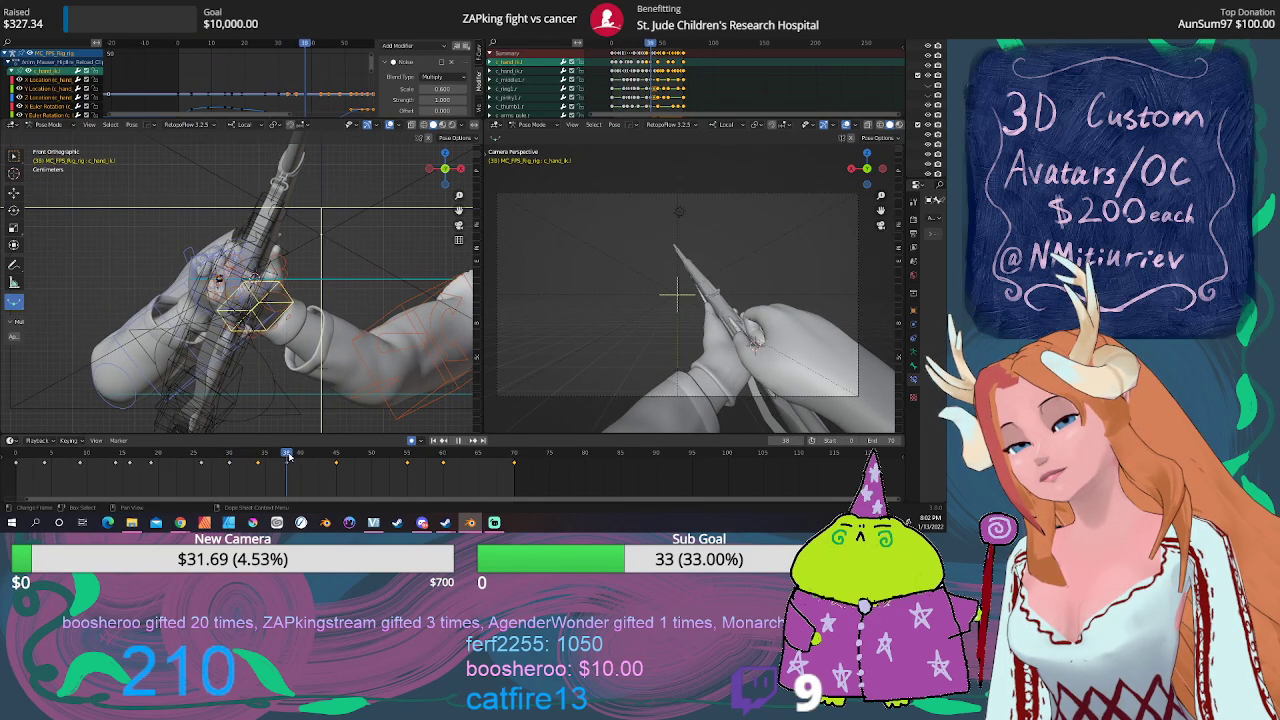
Step: Select all rig bones and slide the last group of hand keyframes later in the timeline
key(a)
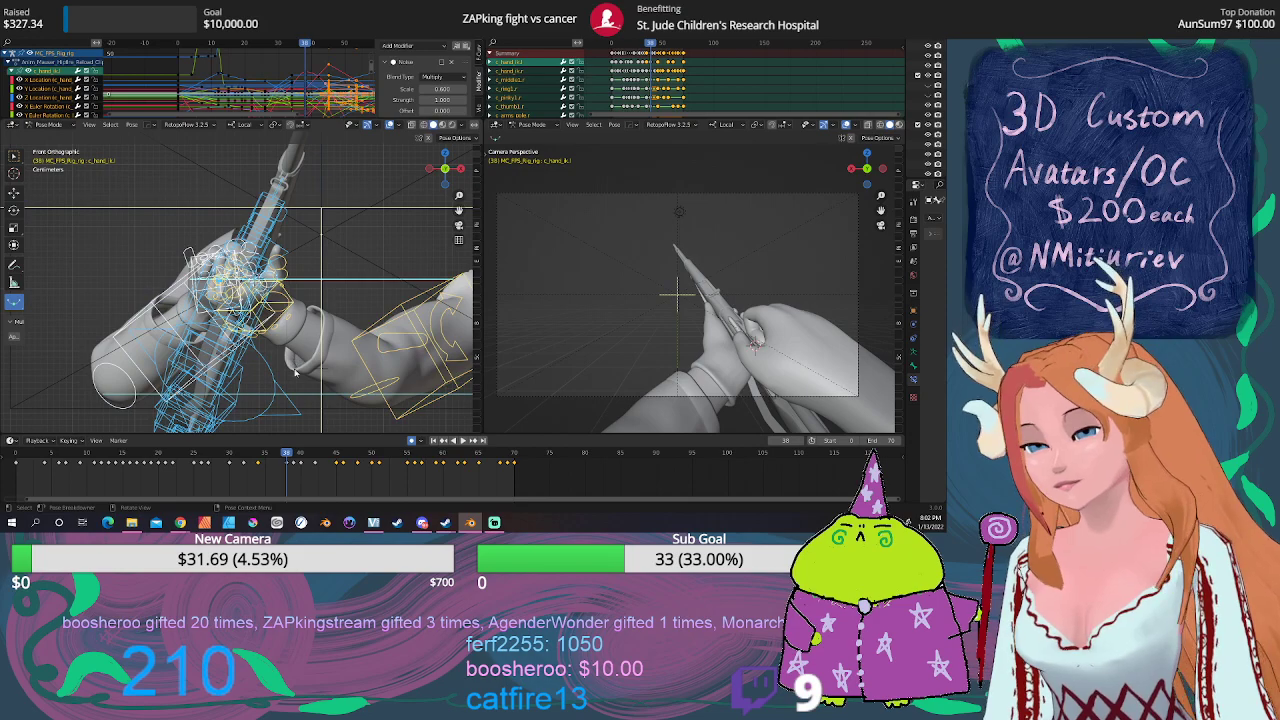
drag(289, 455, 336, 458)
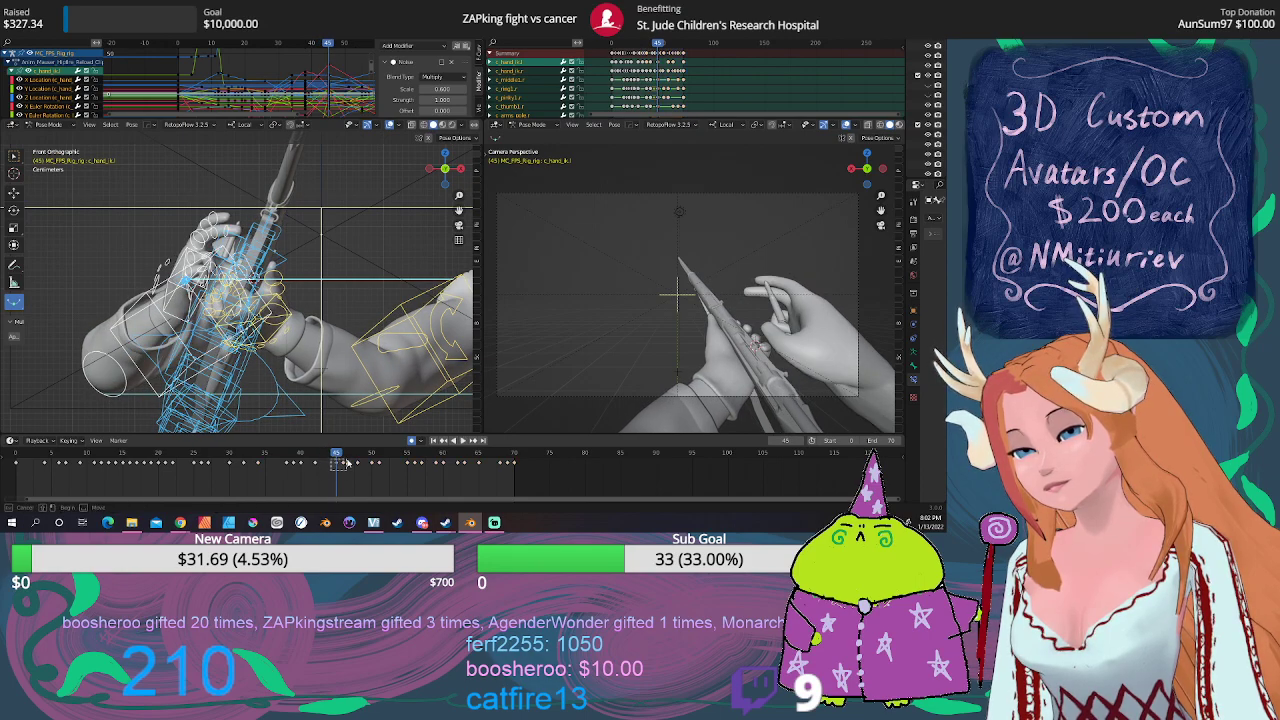
drag(519, 463, 520, 463)
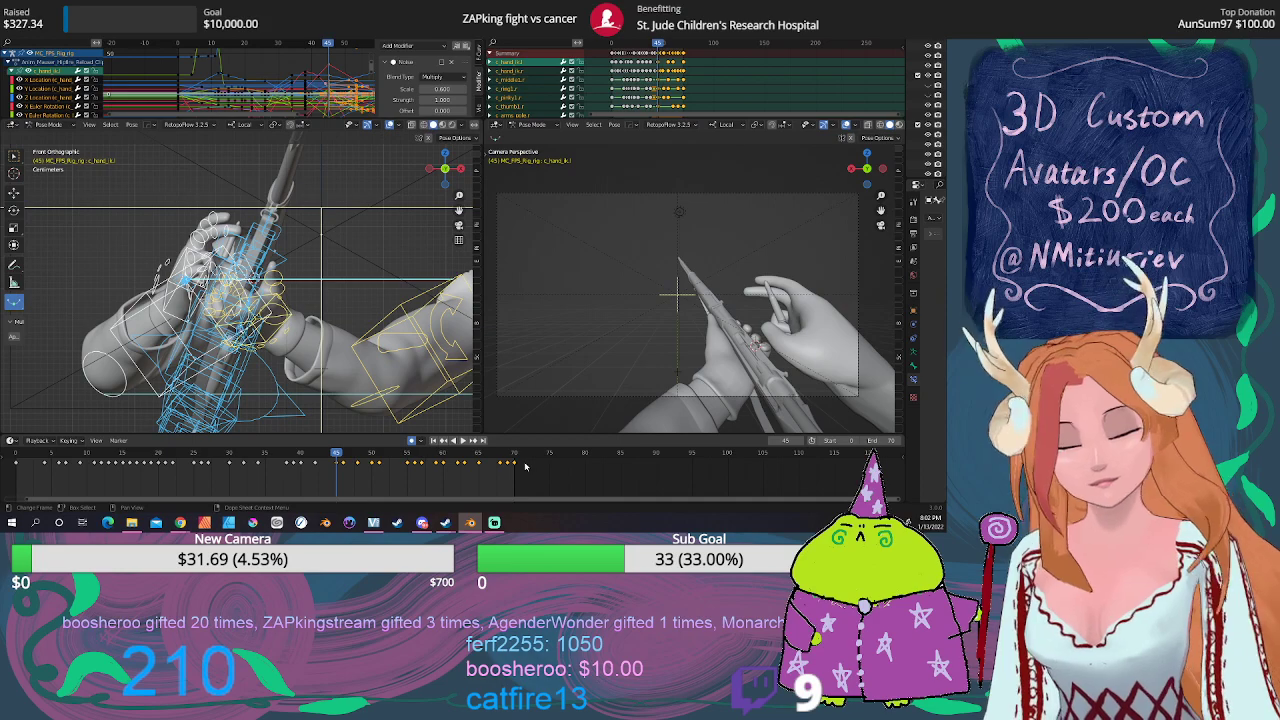
key(g)
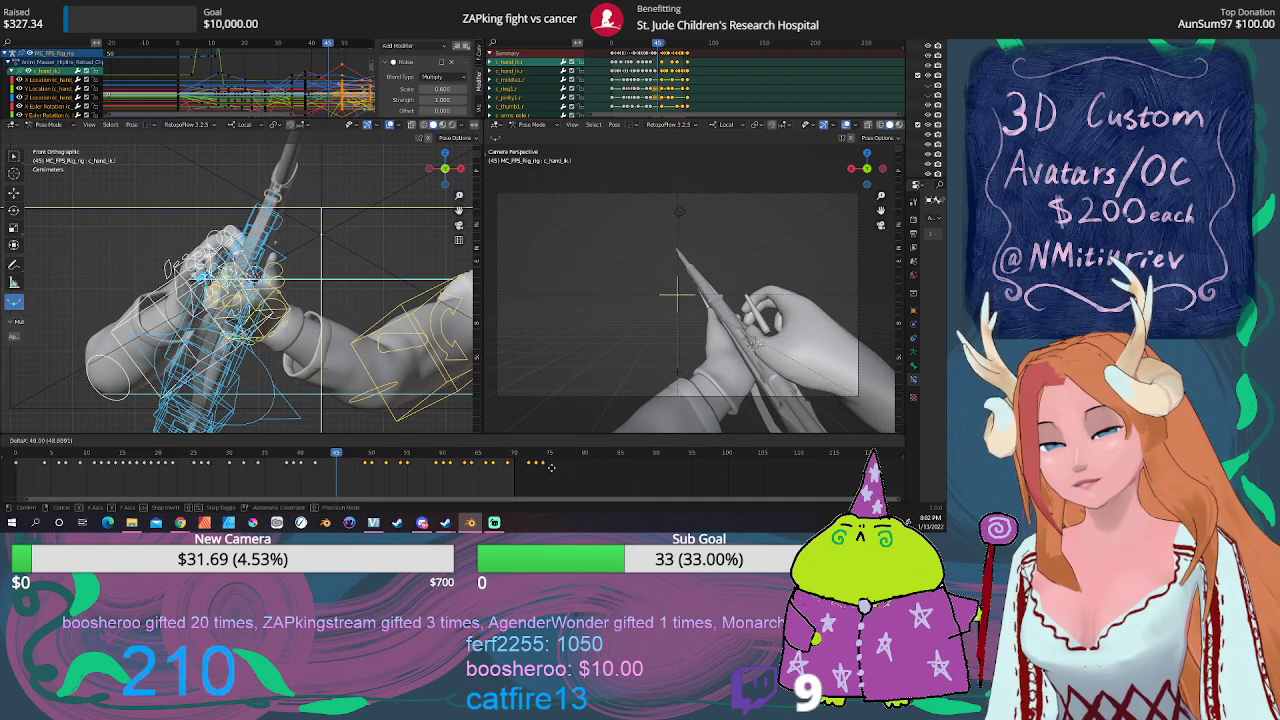
click(560, 468)
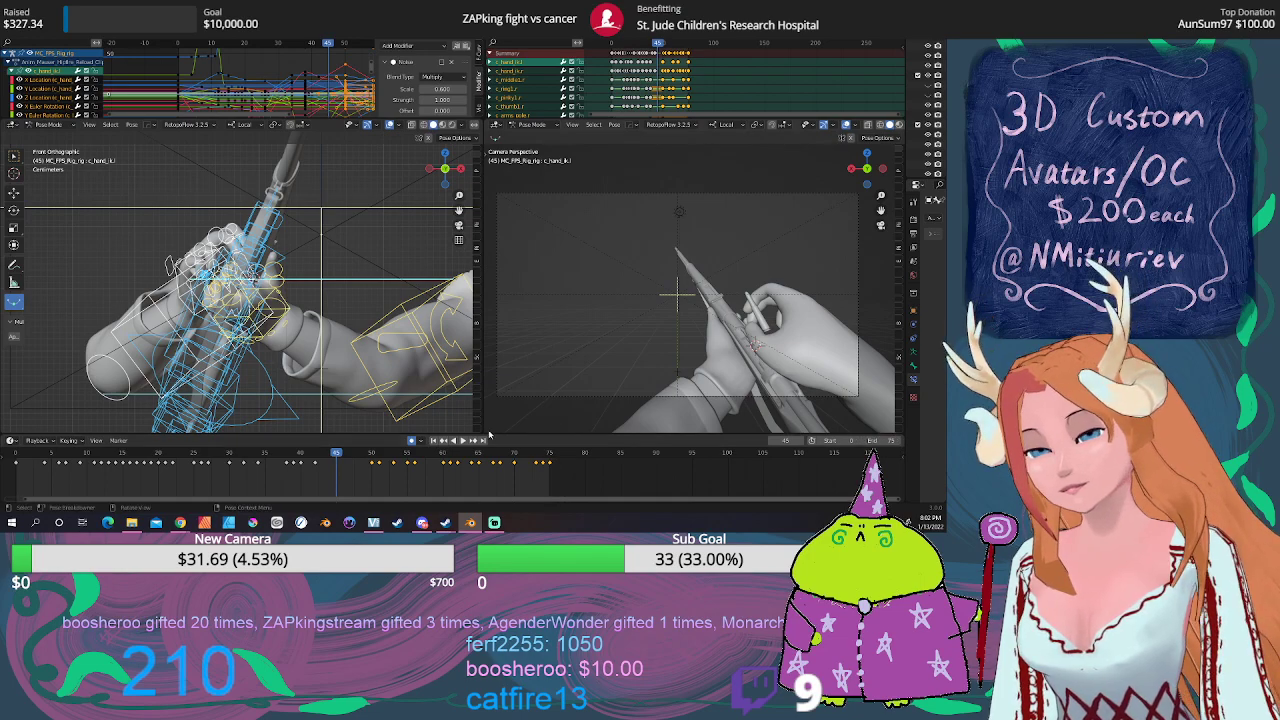
Step: Replay the reload from the start and scrub to about frame 52 to check timing
click(435, 441)
click(462, 441)
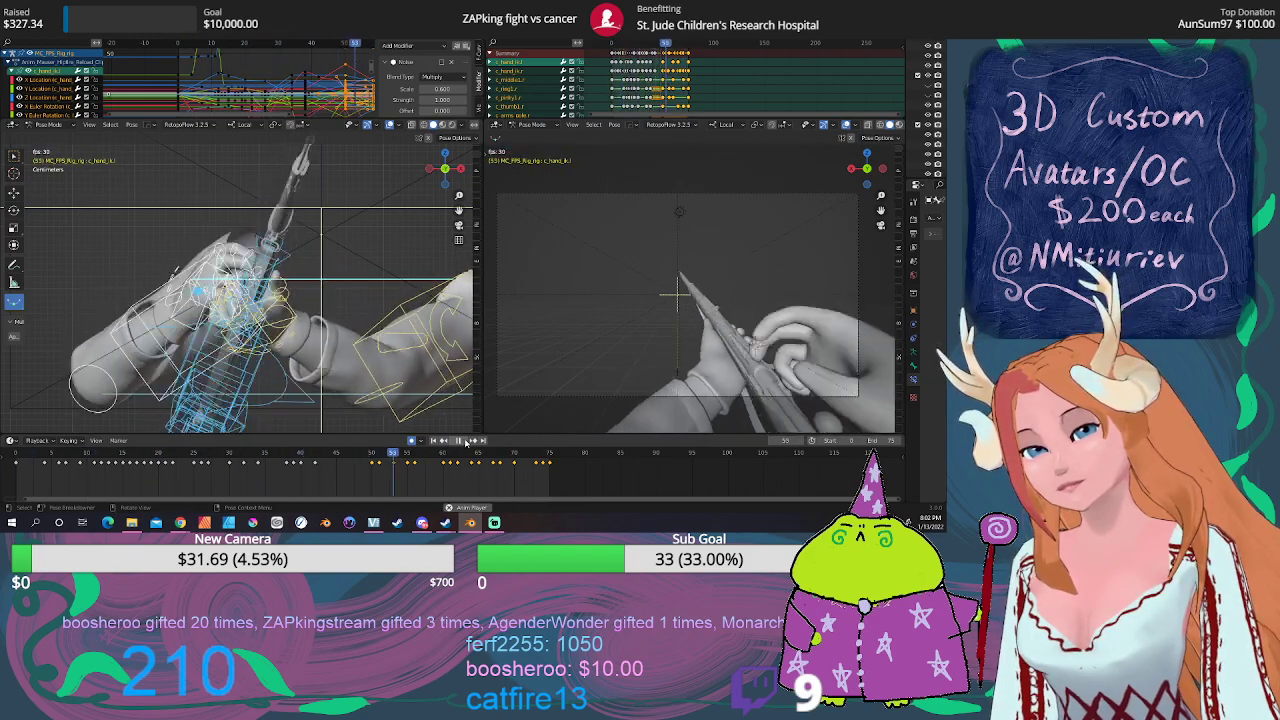
click(460, 441)
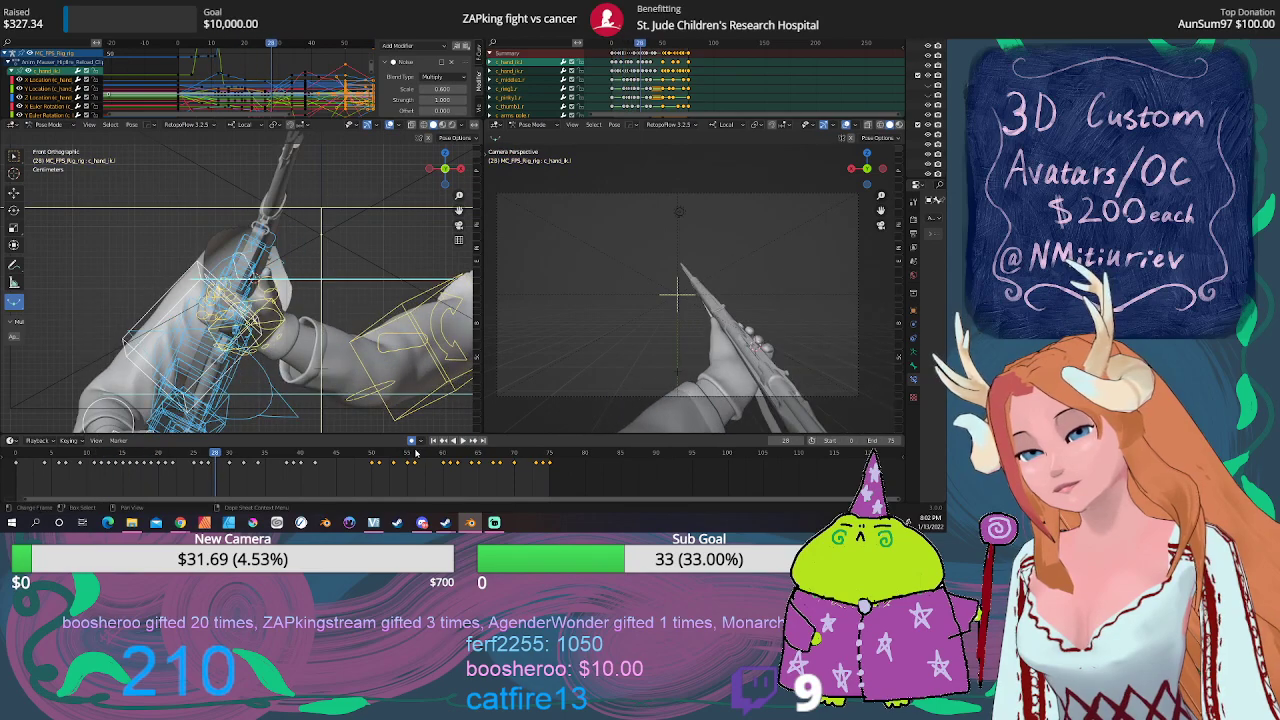
mouse_move(307, 458)
mouse_down()
mouse_move(385, 458)
mouse_move(372, 458)
mouse_up()
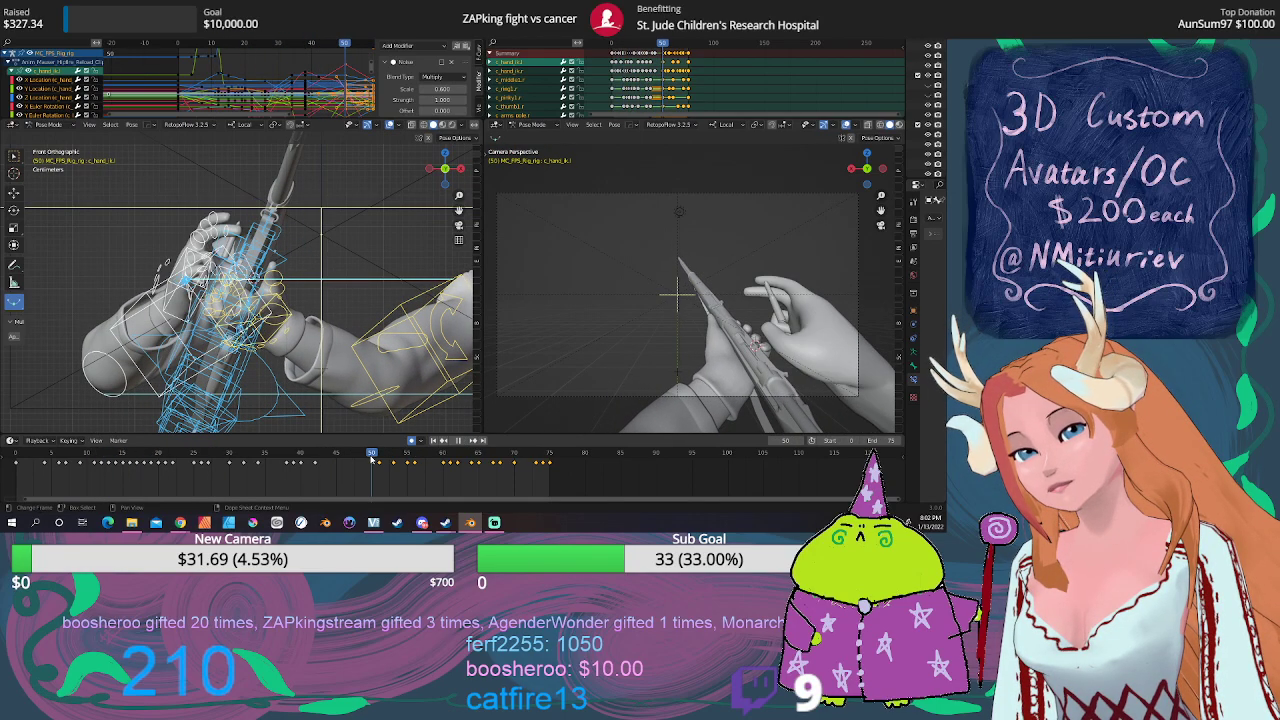
middle_drag(300, 330, 352, 358)
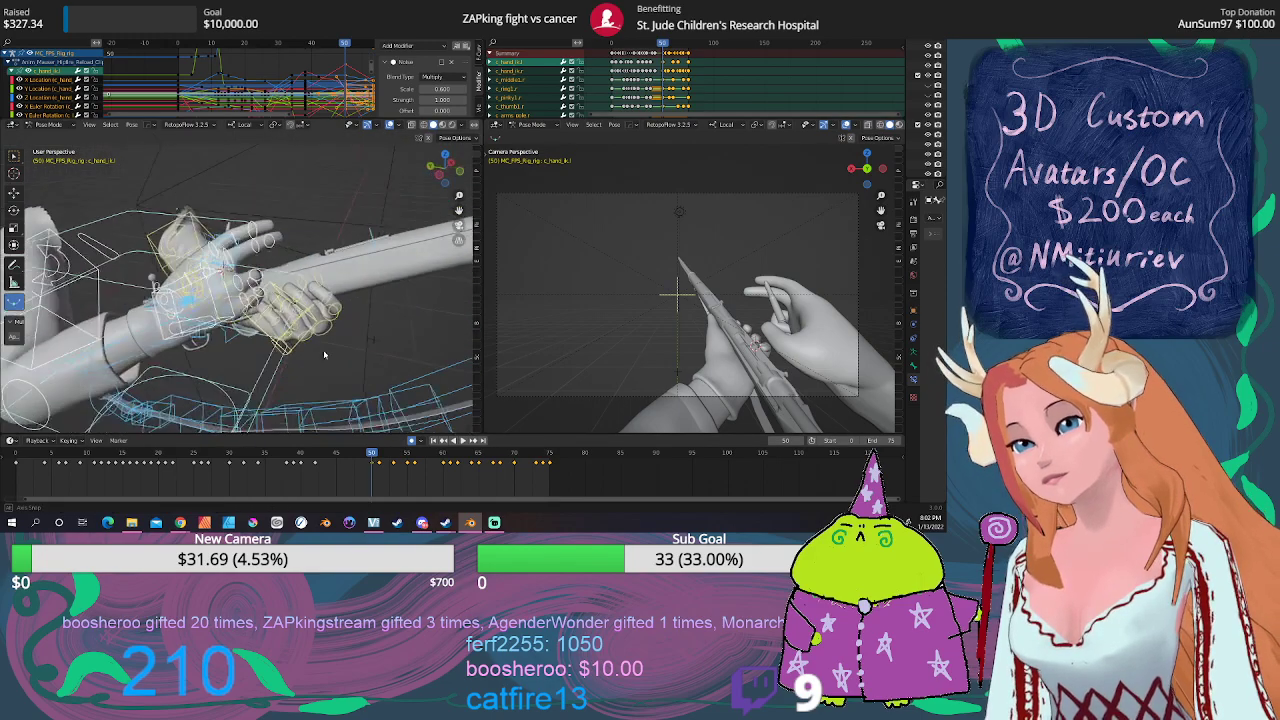
click(236, 292)
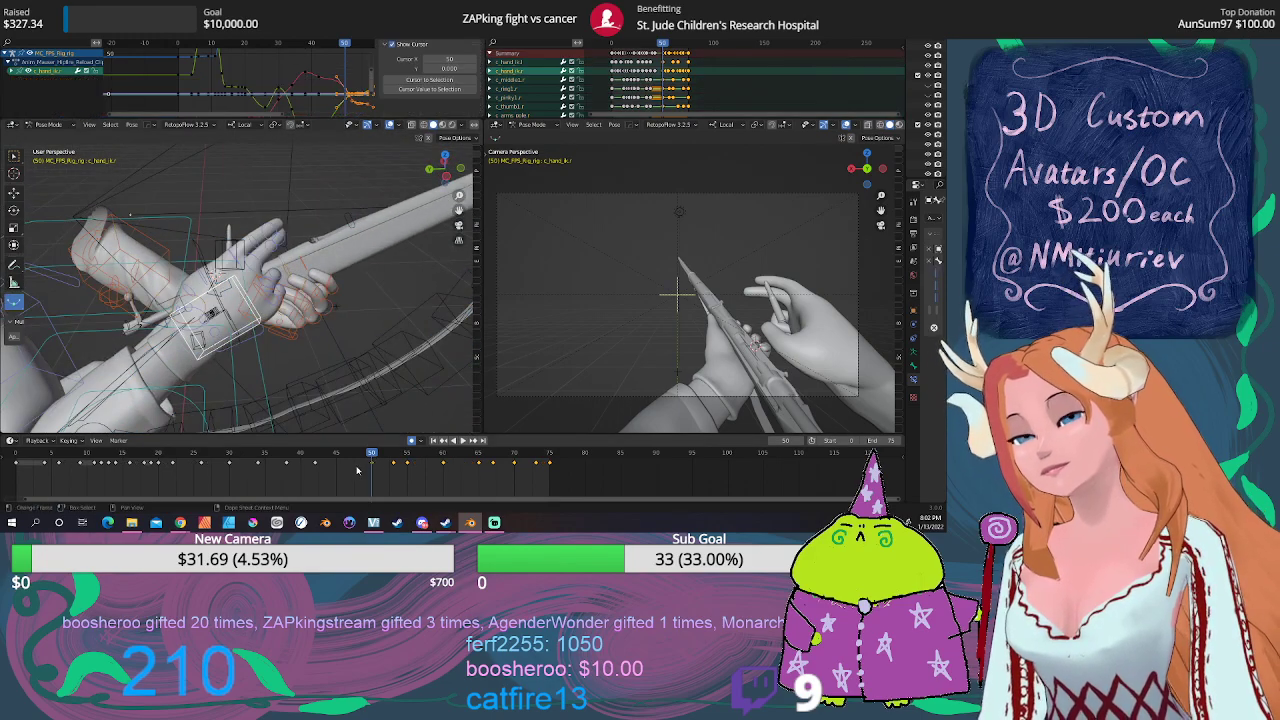
key(space)
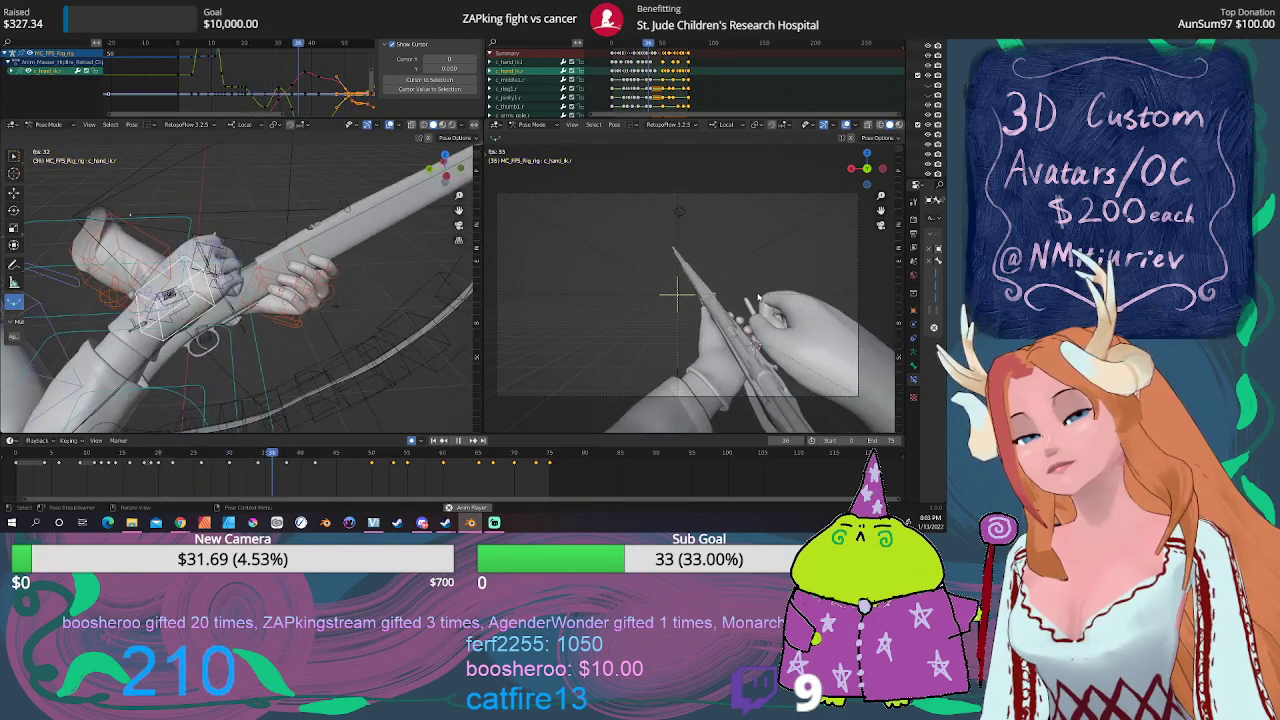
key(space)
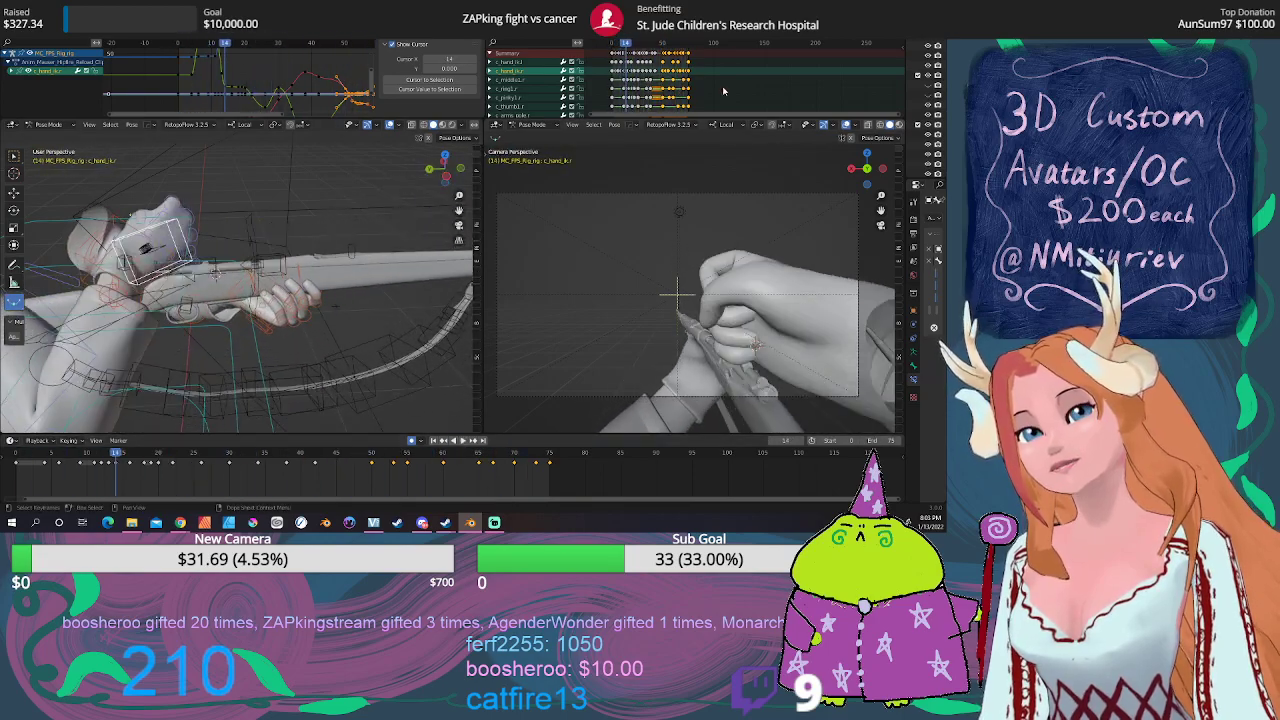
click(663, 118)
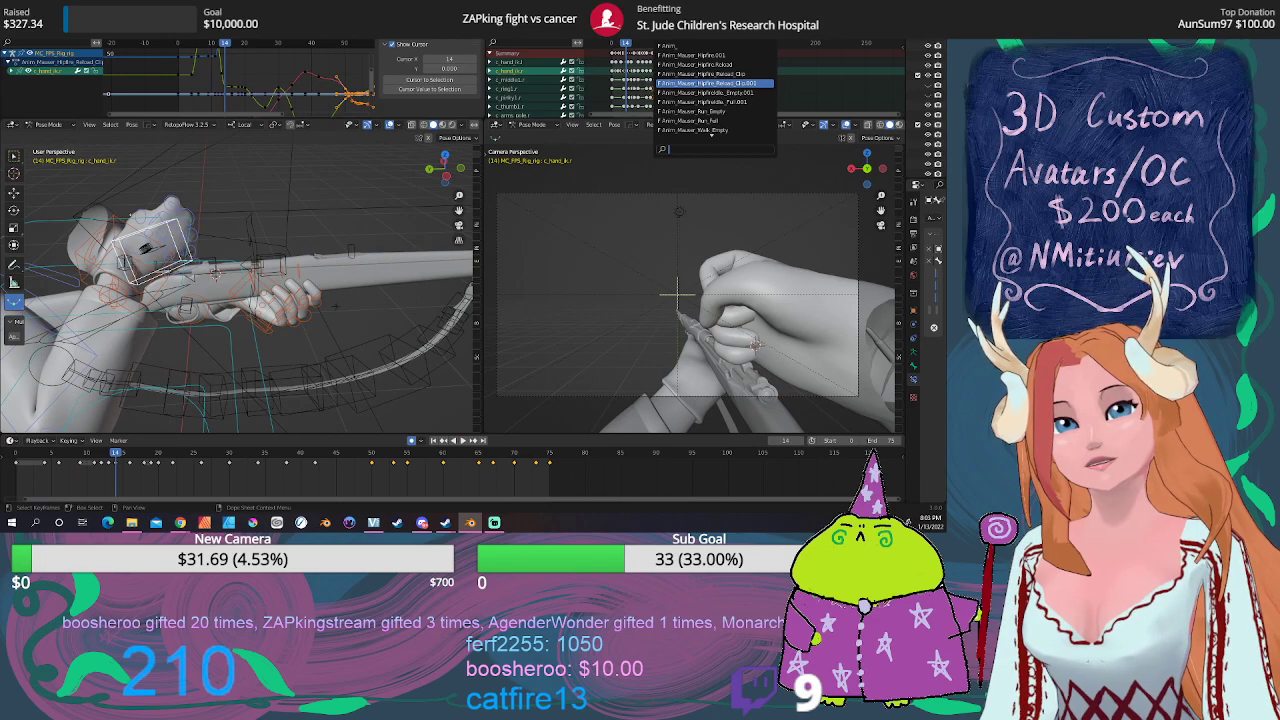
click(722, 74)
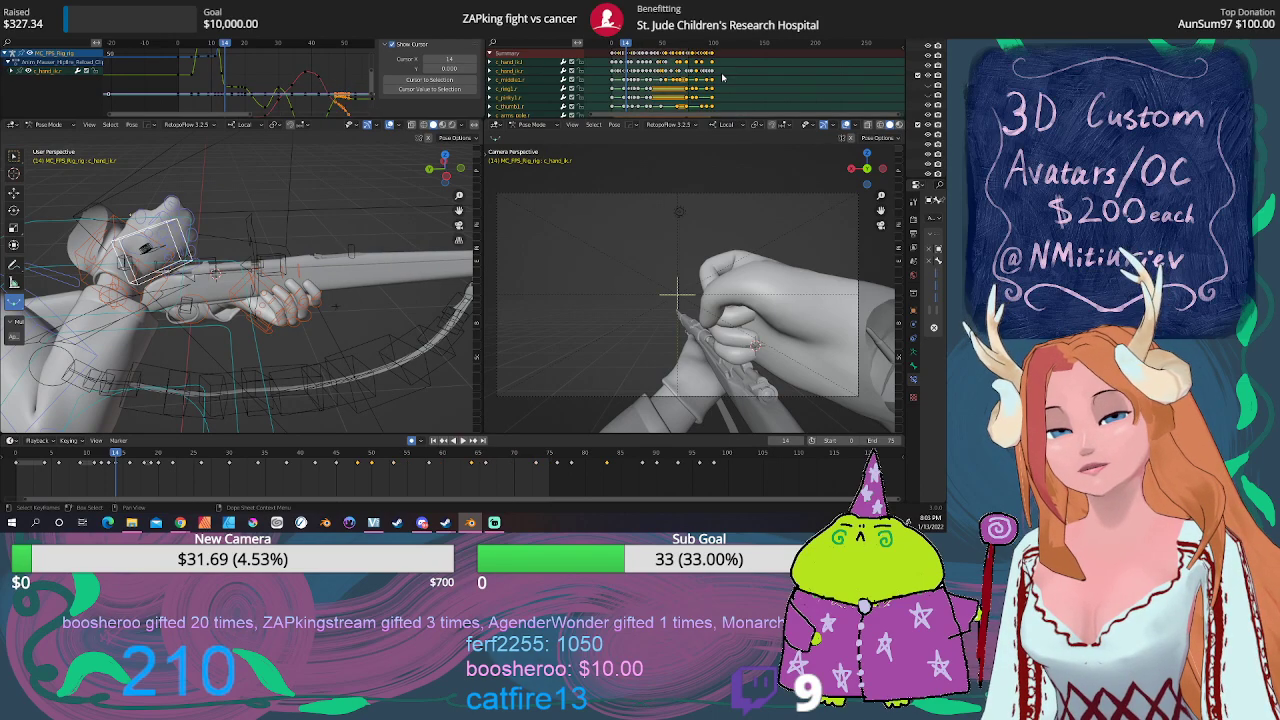
click(714, 455)
key(space)
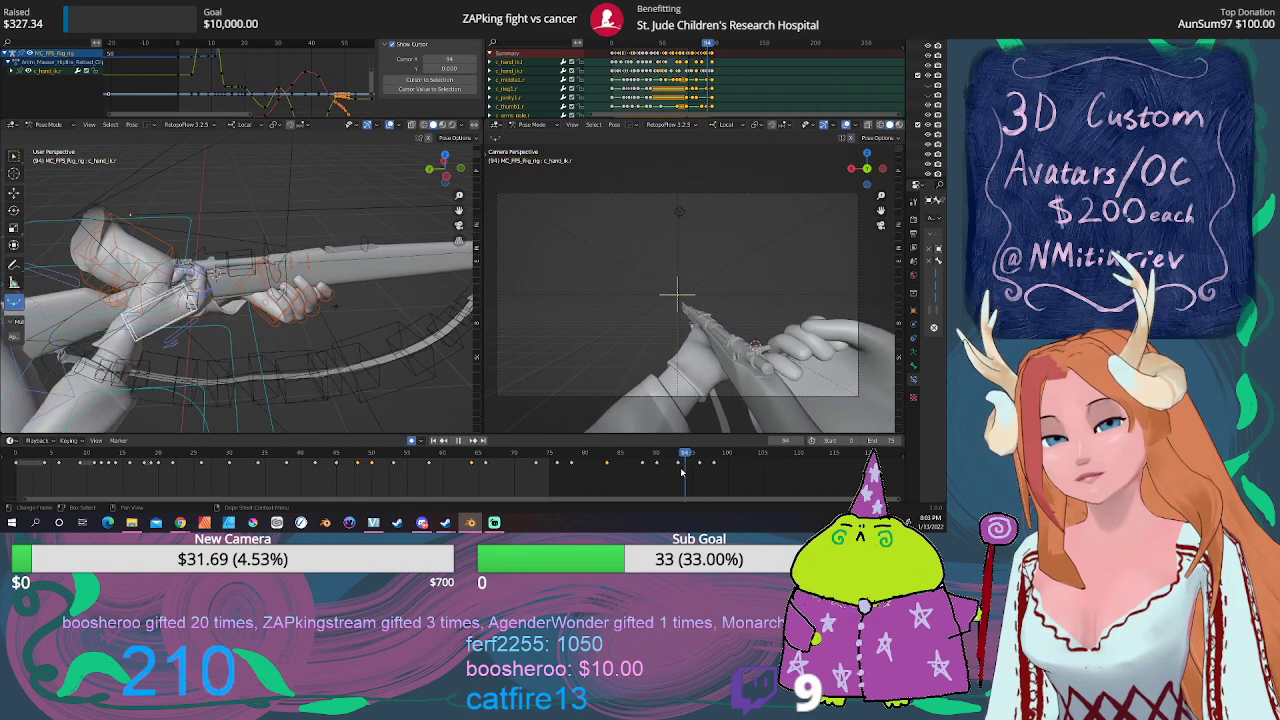
key(Escape)
key(space)
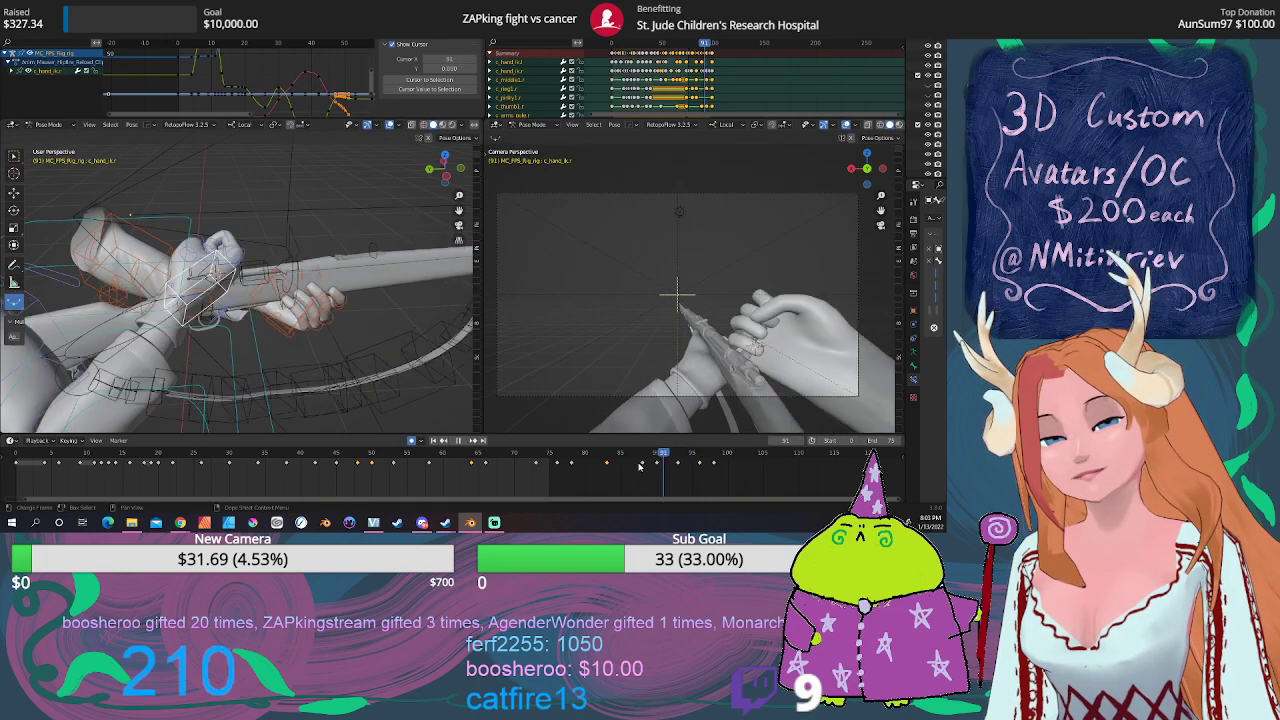
key(space)
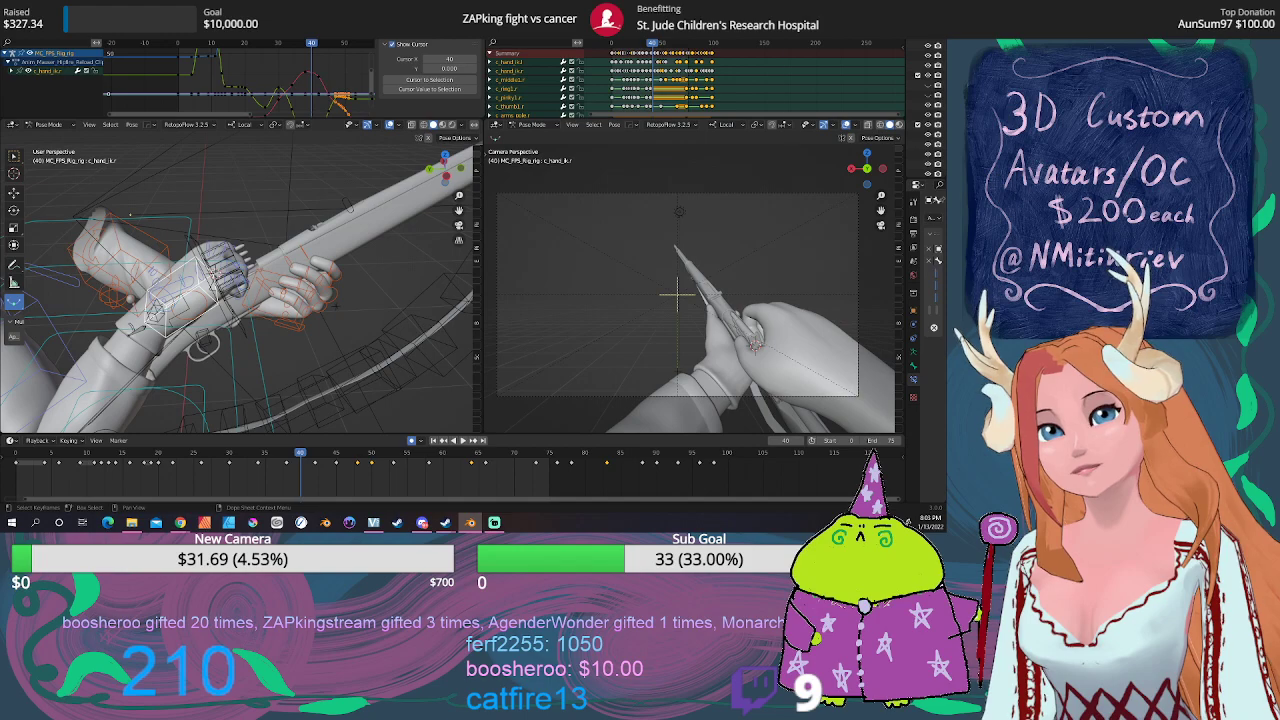
click(665, 148)
click(697, 83)
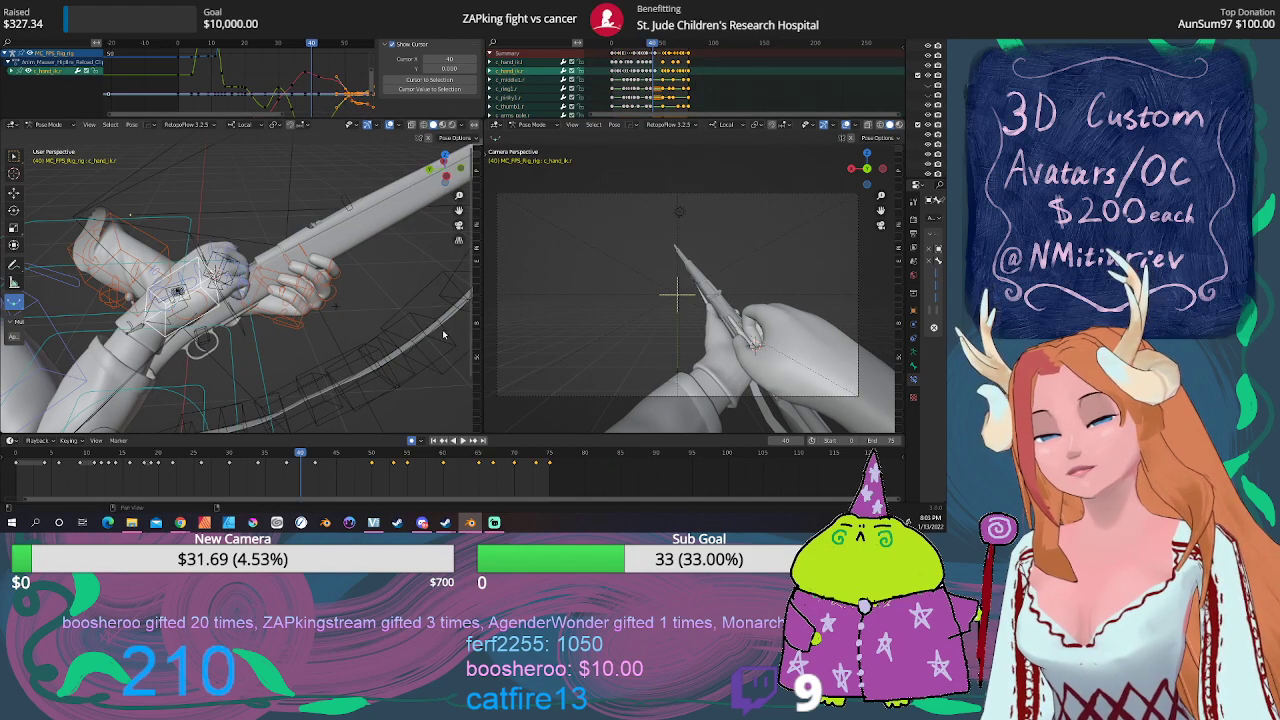
key(space)
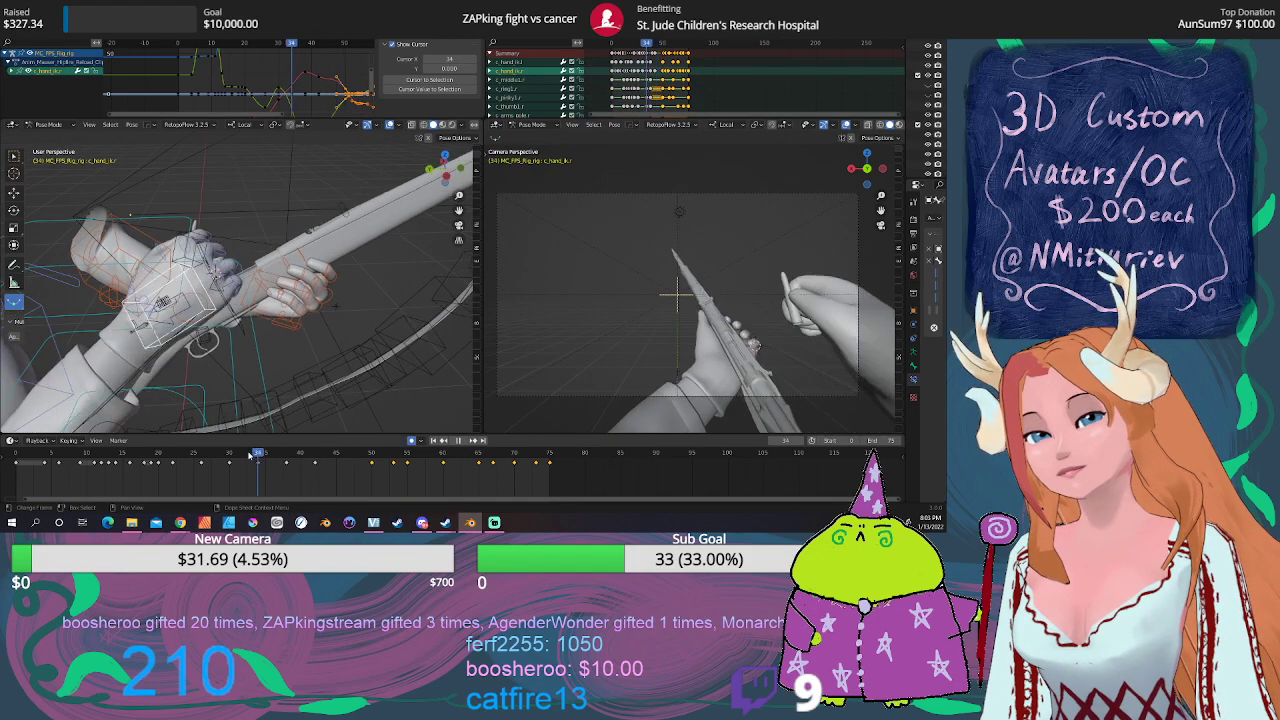
drag(116, 462, 318, 470)
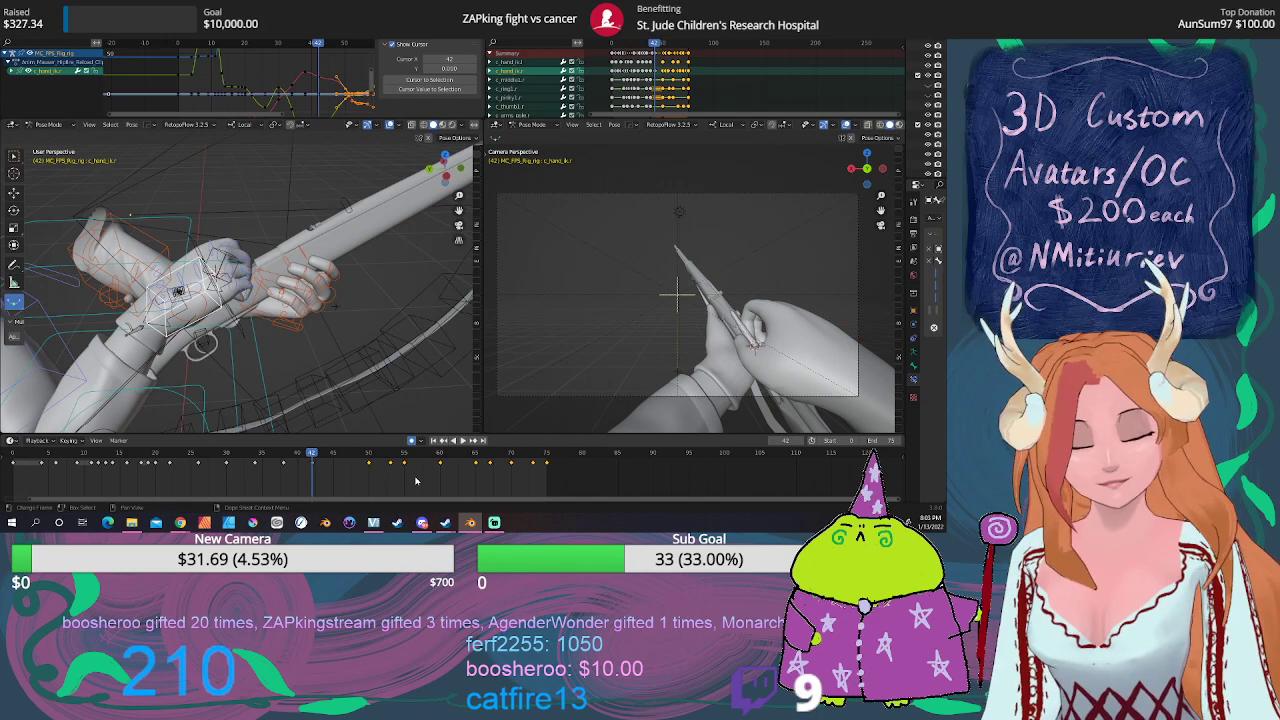
Step: Slide the chosen reload keyframes earlier, then check the pose at frame 20 from several angles
key(g)
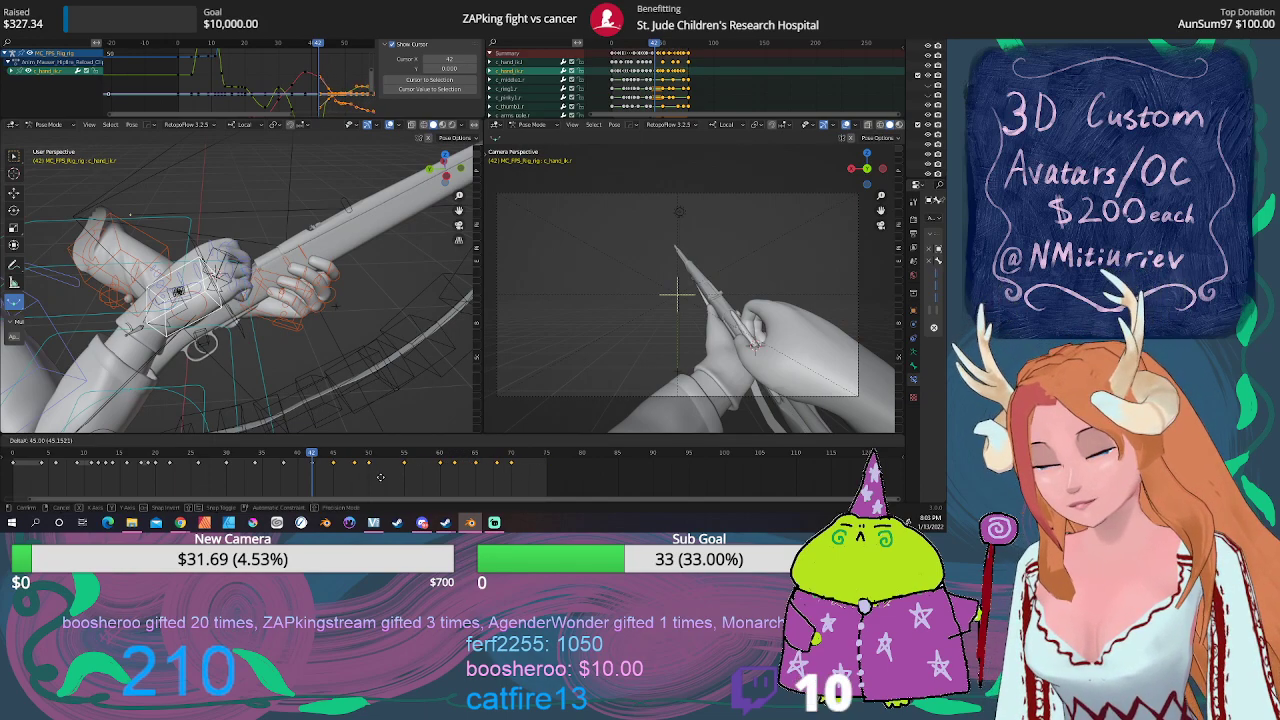
click(380, 477)
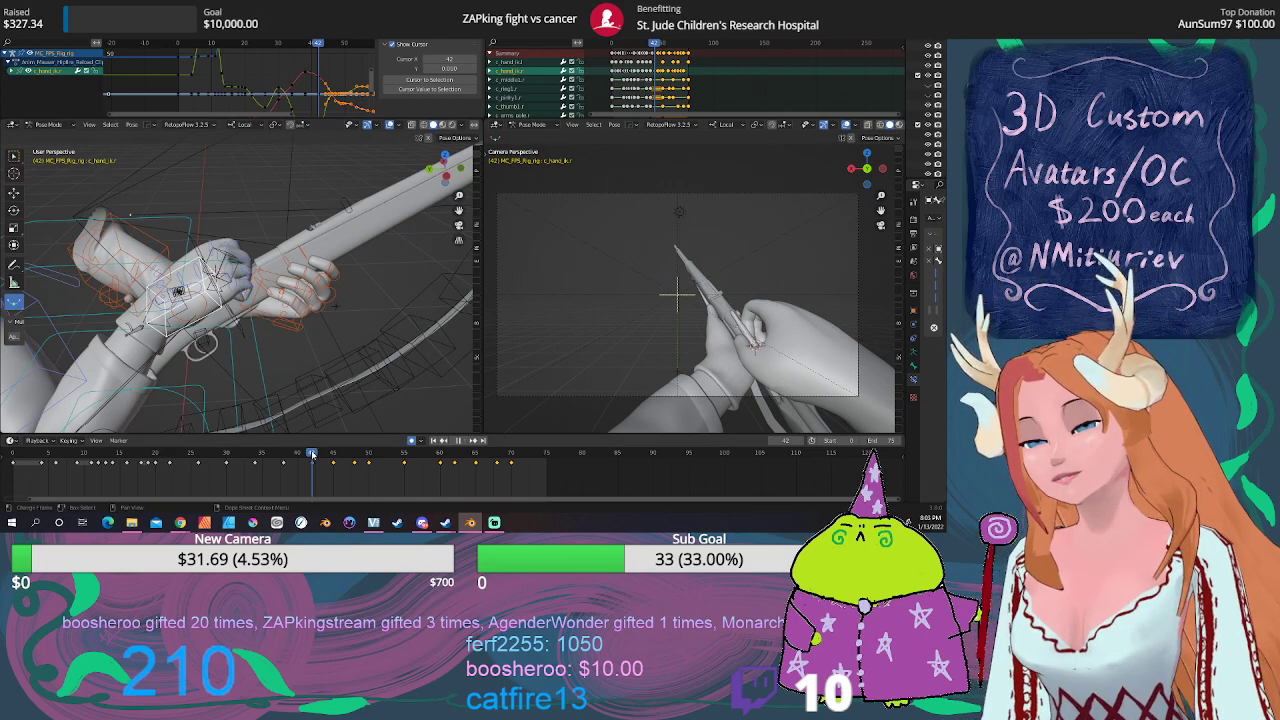
drag(312, 453, 165, 453)
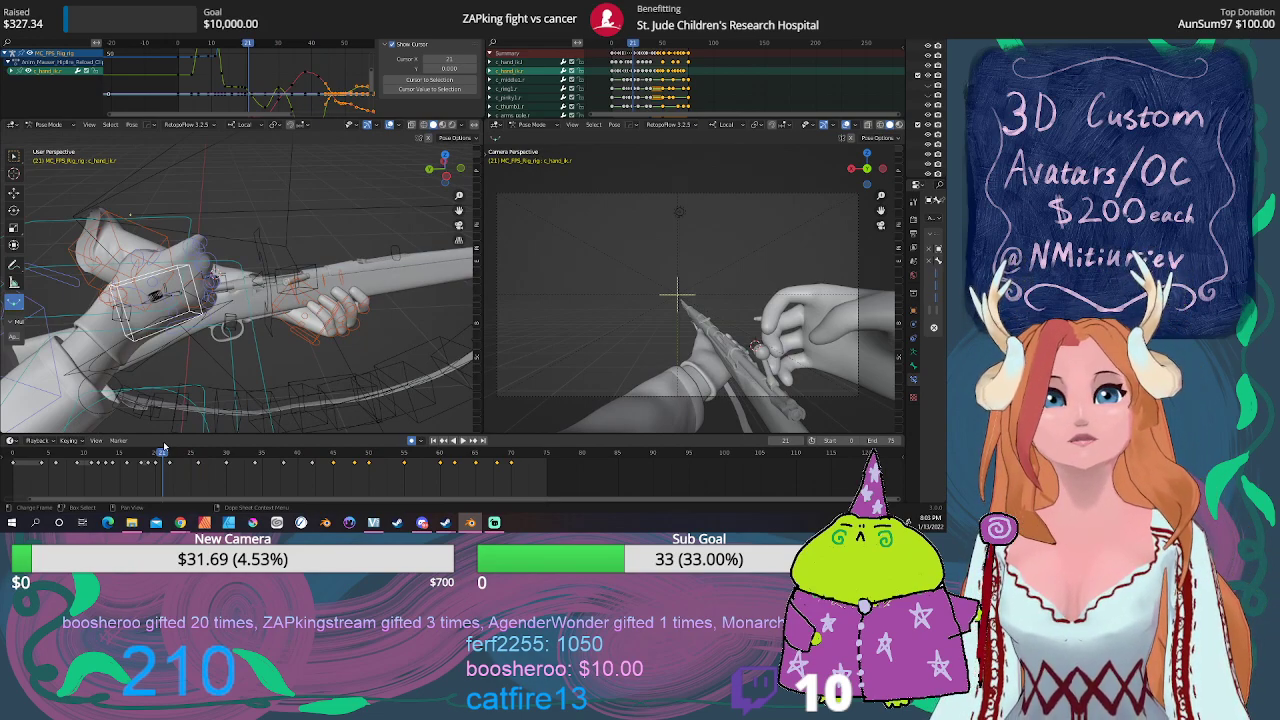
scroll(216, 468, down, 1)
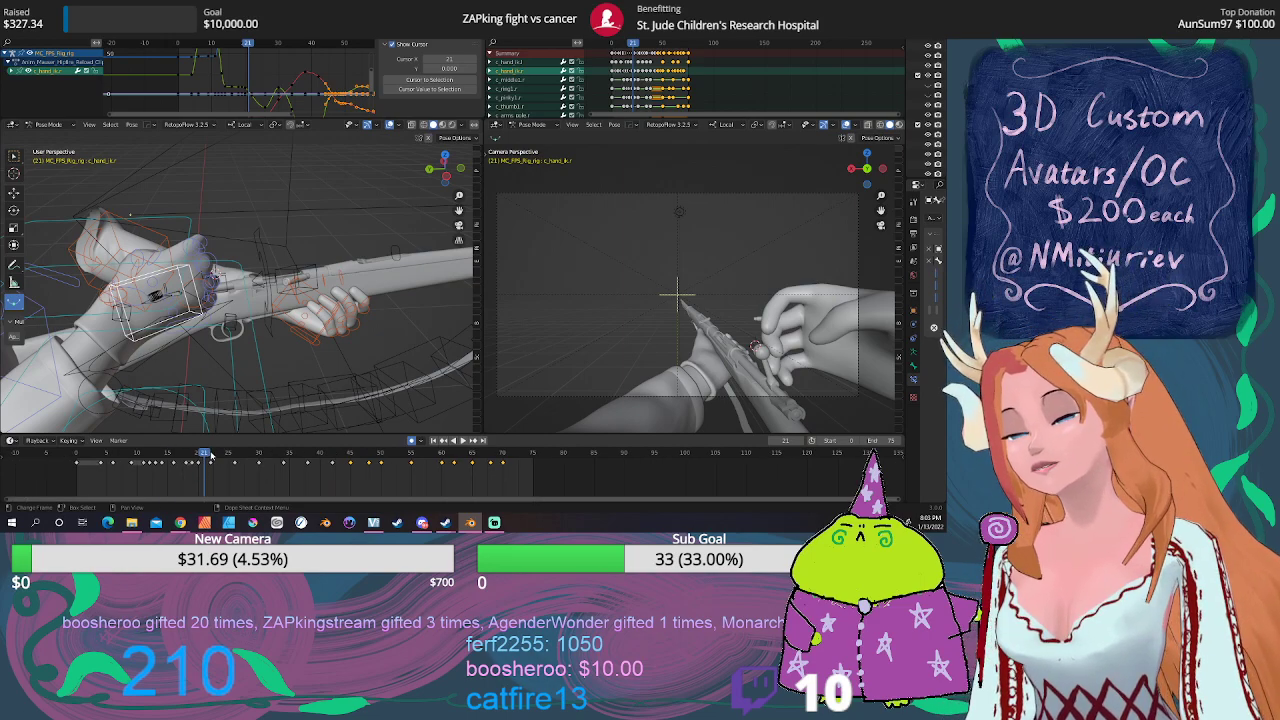
mouse_move(211, 455)
mouse_down()
mouse_move(494, 449)
mouse_move(430, 443)
mouse_up()
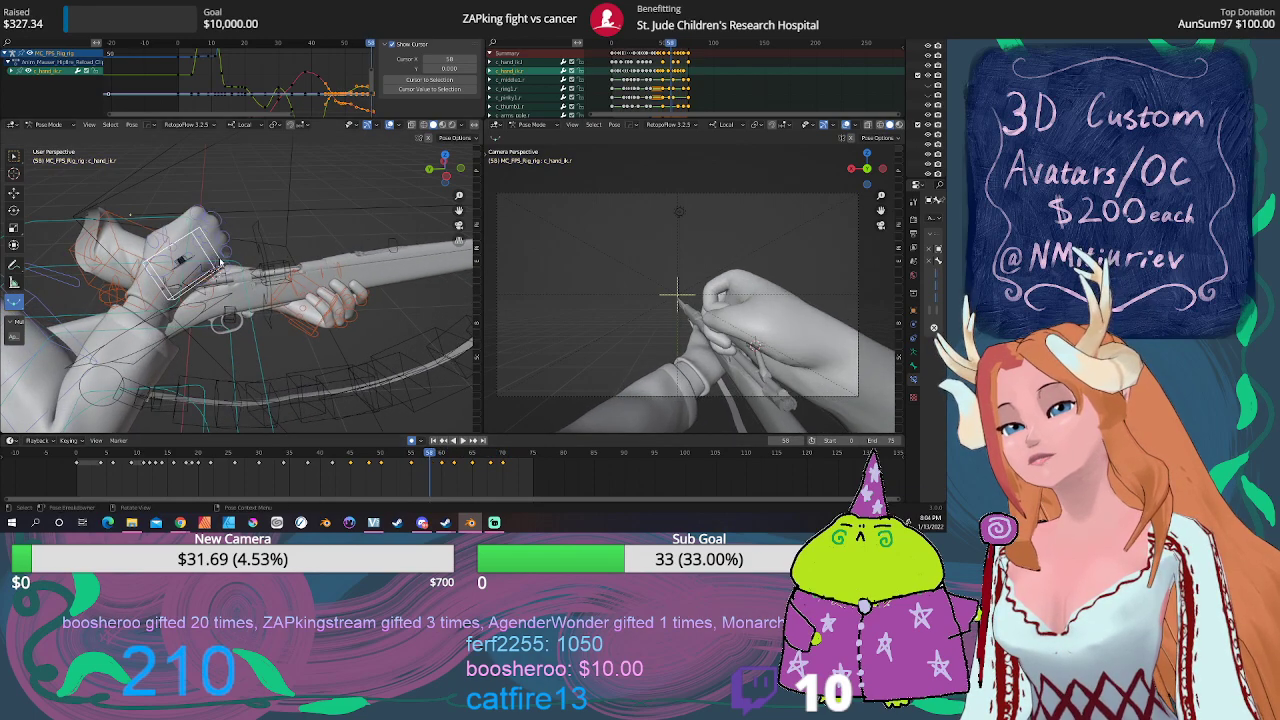
middle_drag(277, 311, 264, 314)
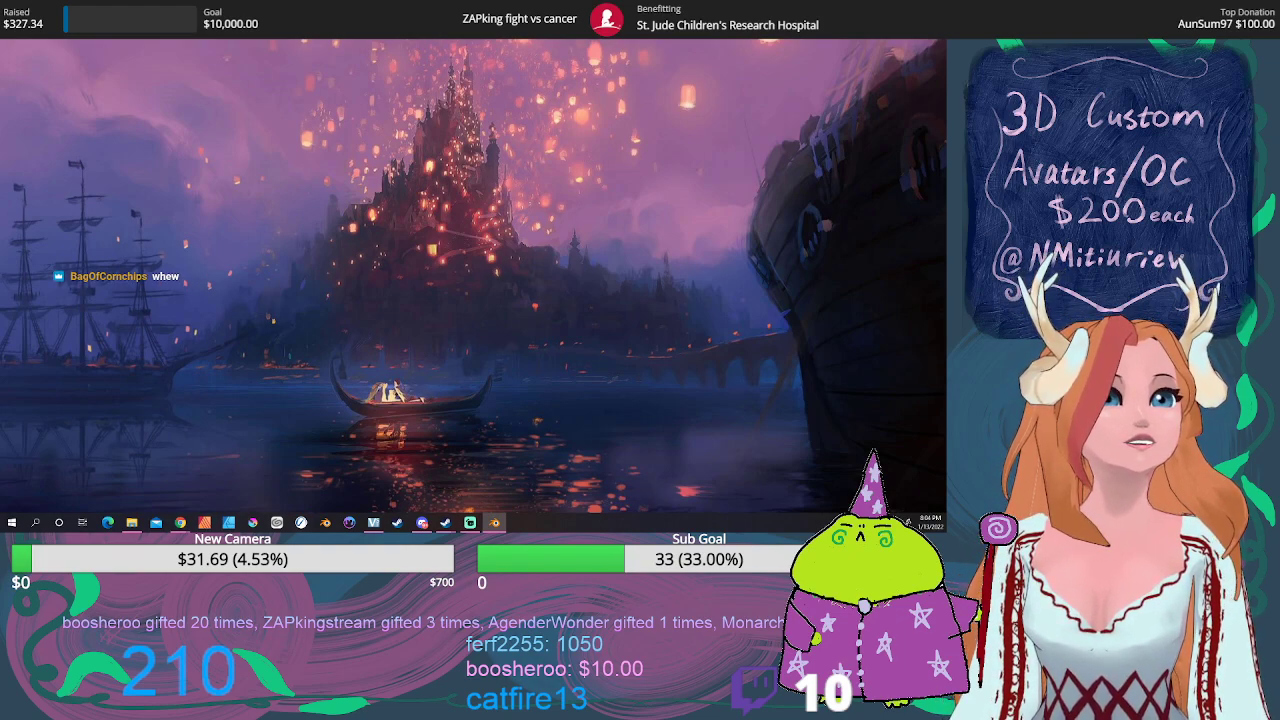
click(494, 522)
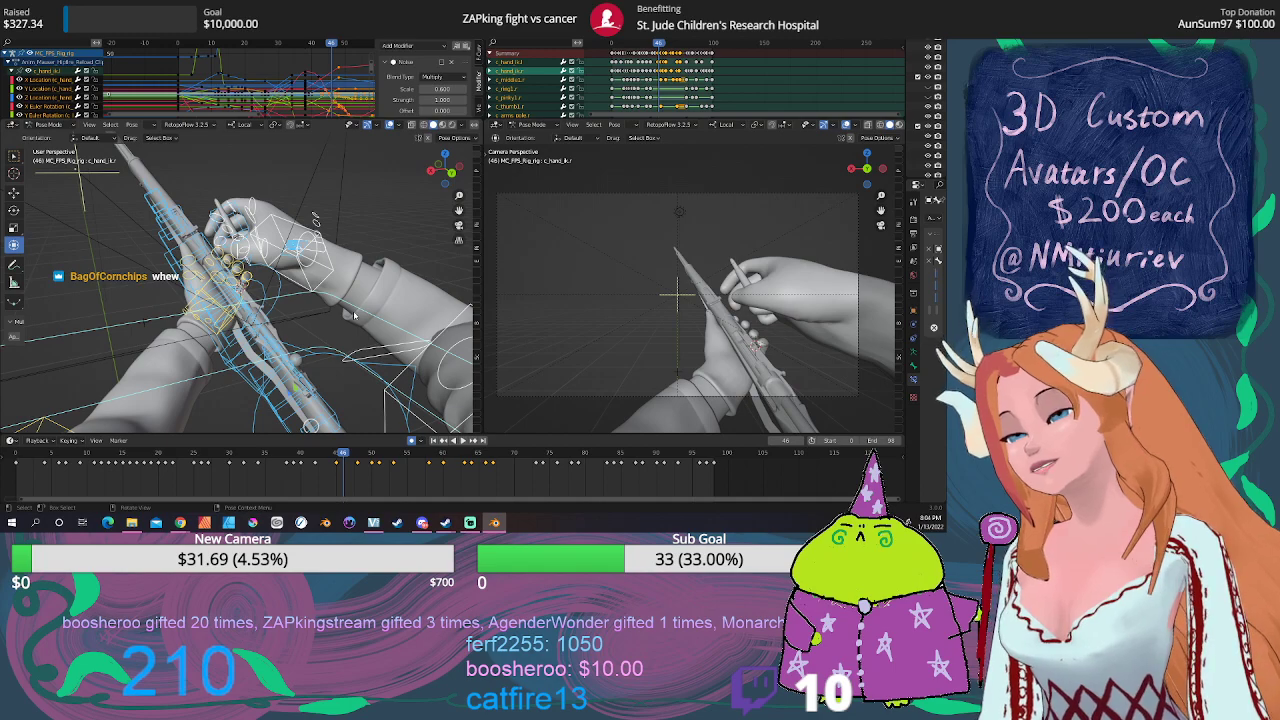
key(space)
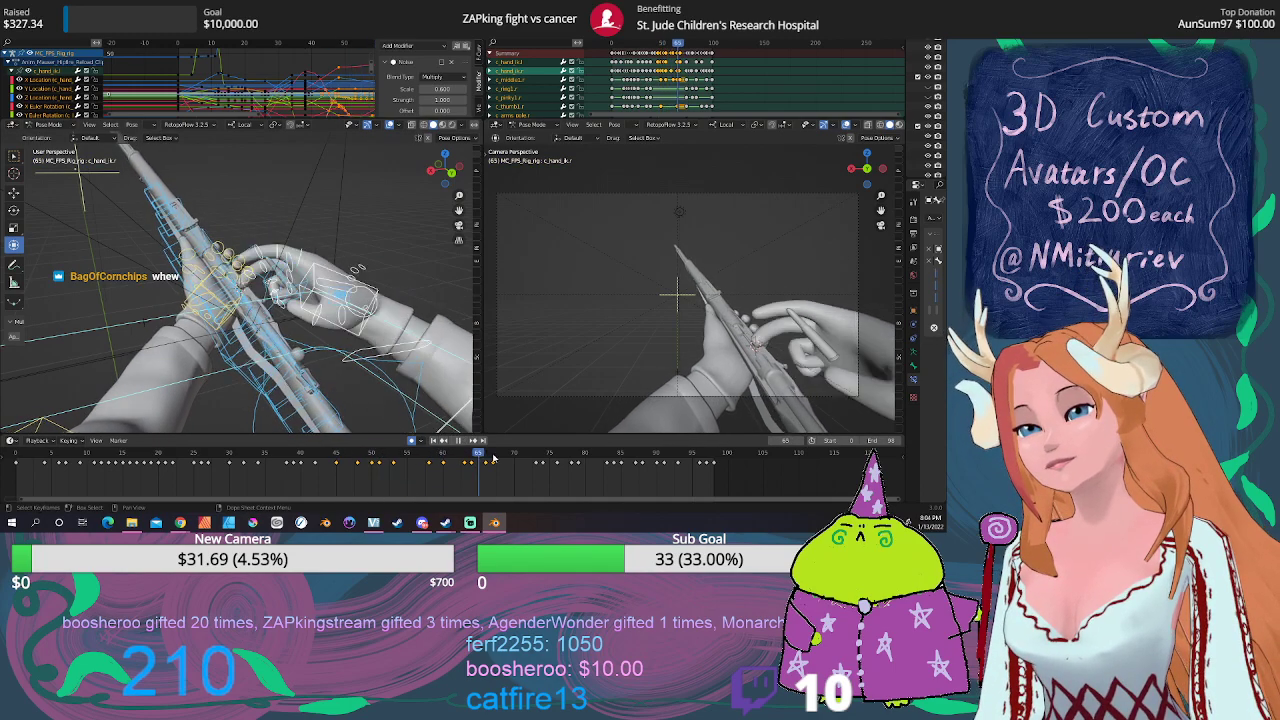
mouse_move(553, 458)
mouse_down()
mouse_move(697, 455)
mouse_move(519, 437)
mouse_up()
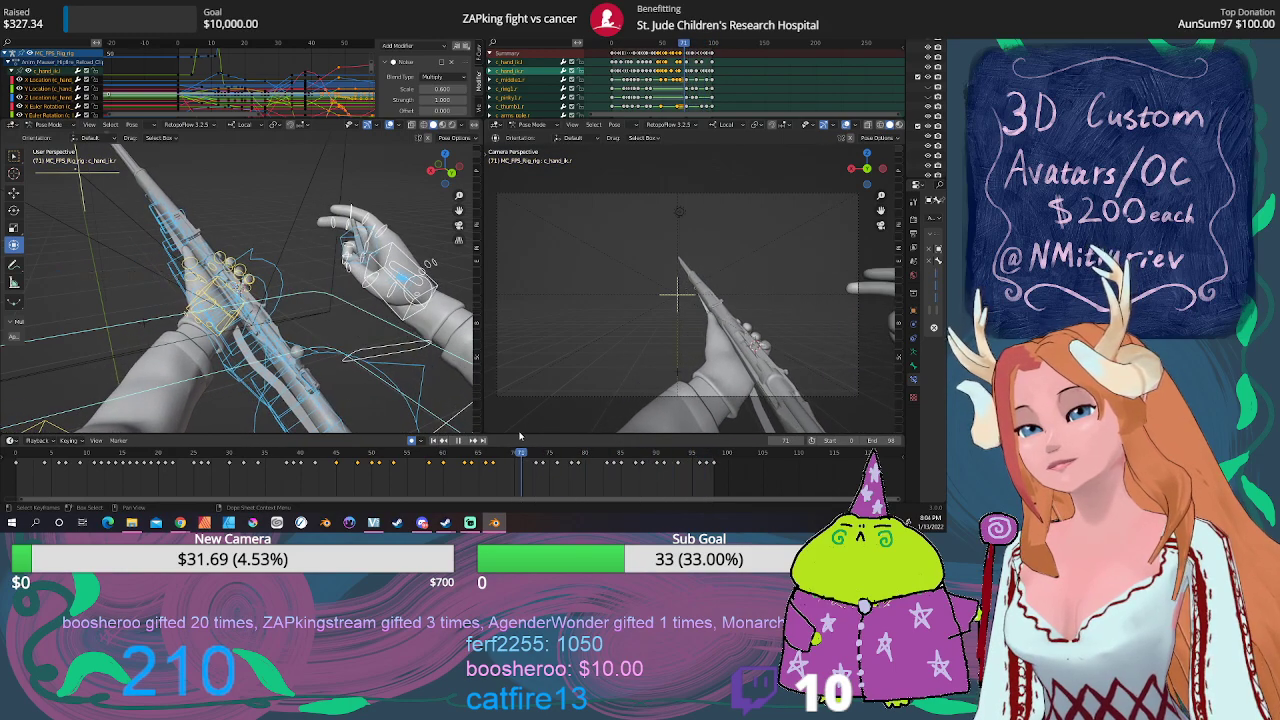
click(415, 318)
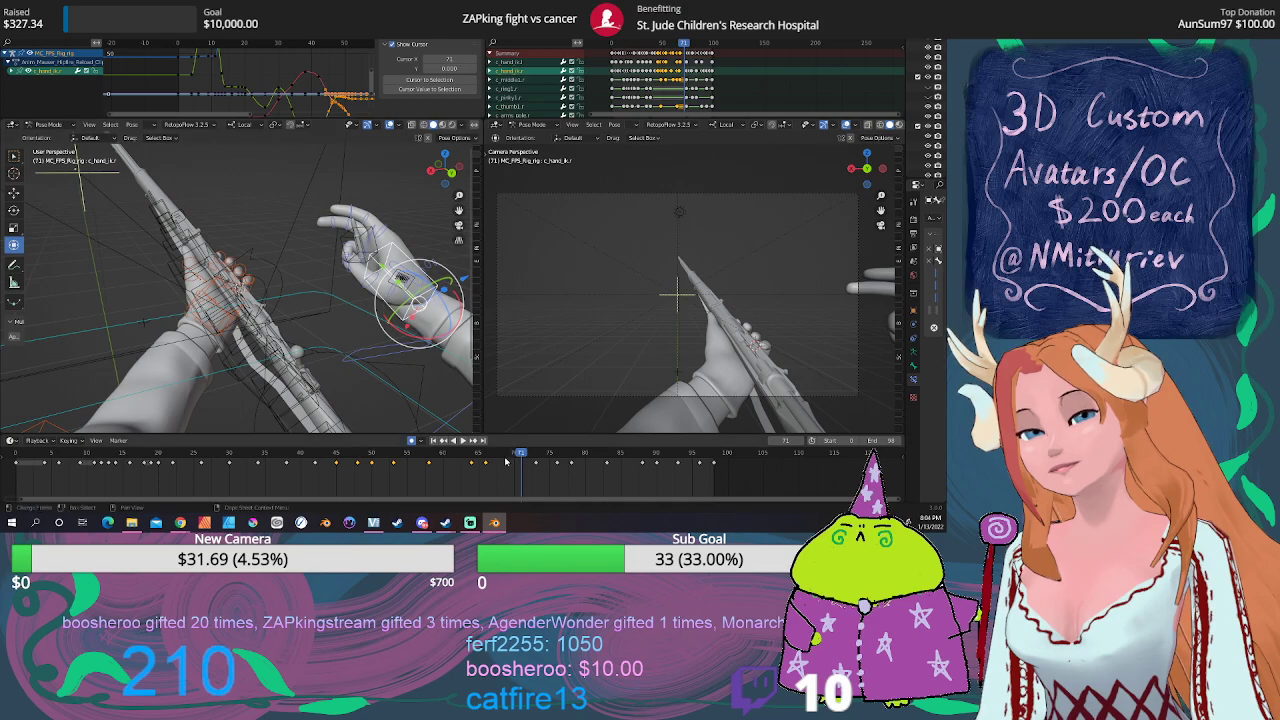
key(space)
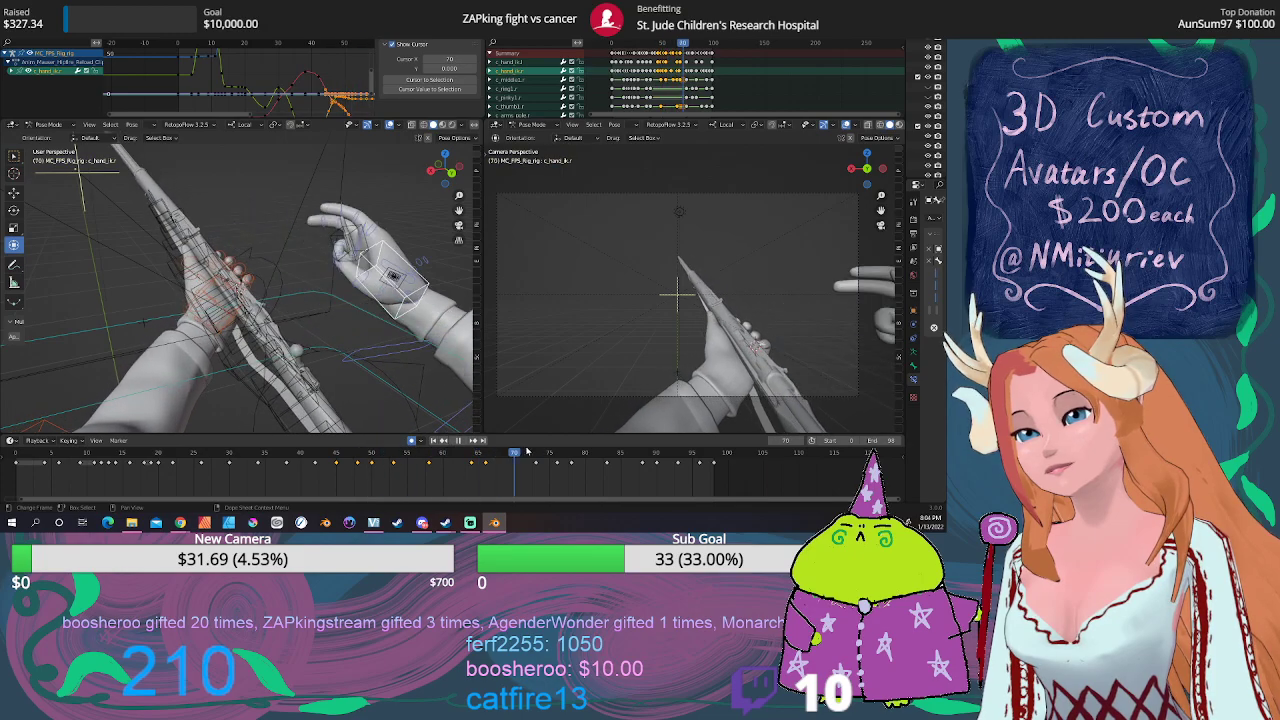
mouse_move(620, 453)
mouse_down()
mouse_move(352, 440)
mouse_move(472, 440)
mouse_up()
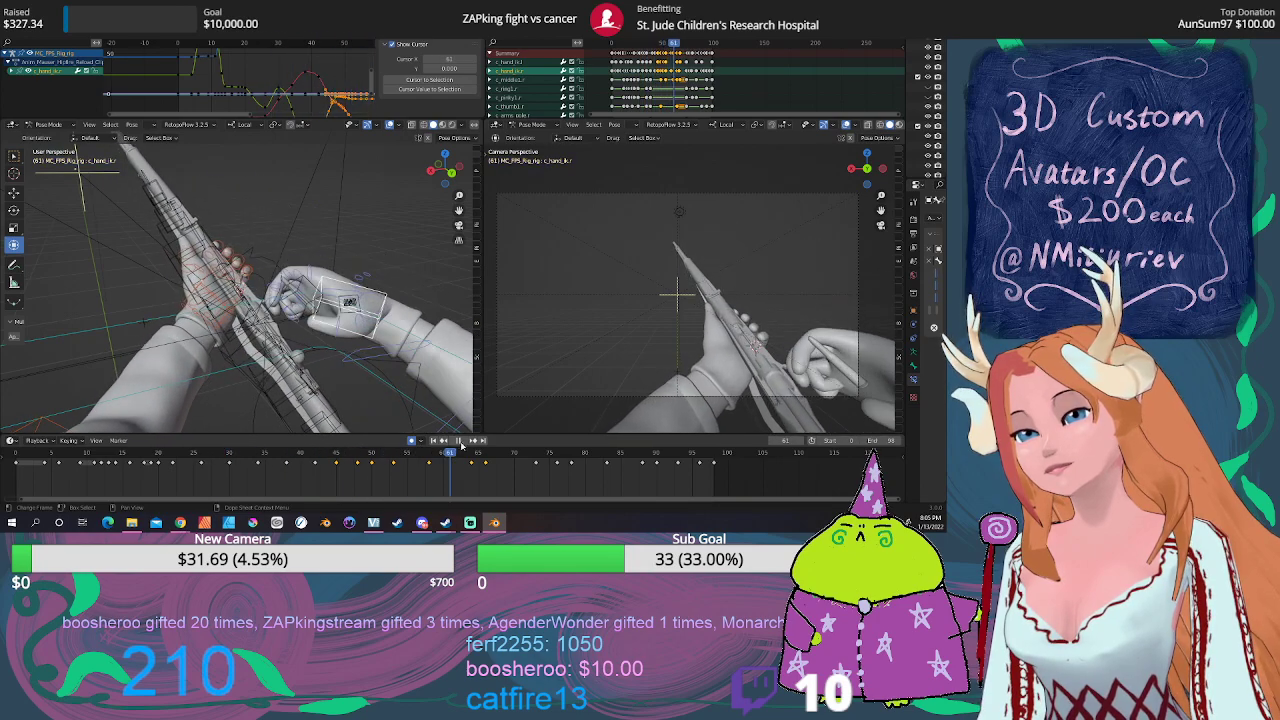
key(a)
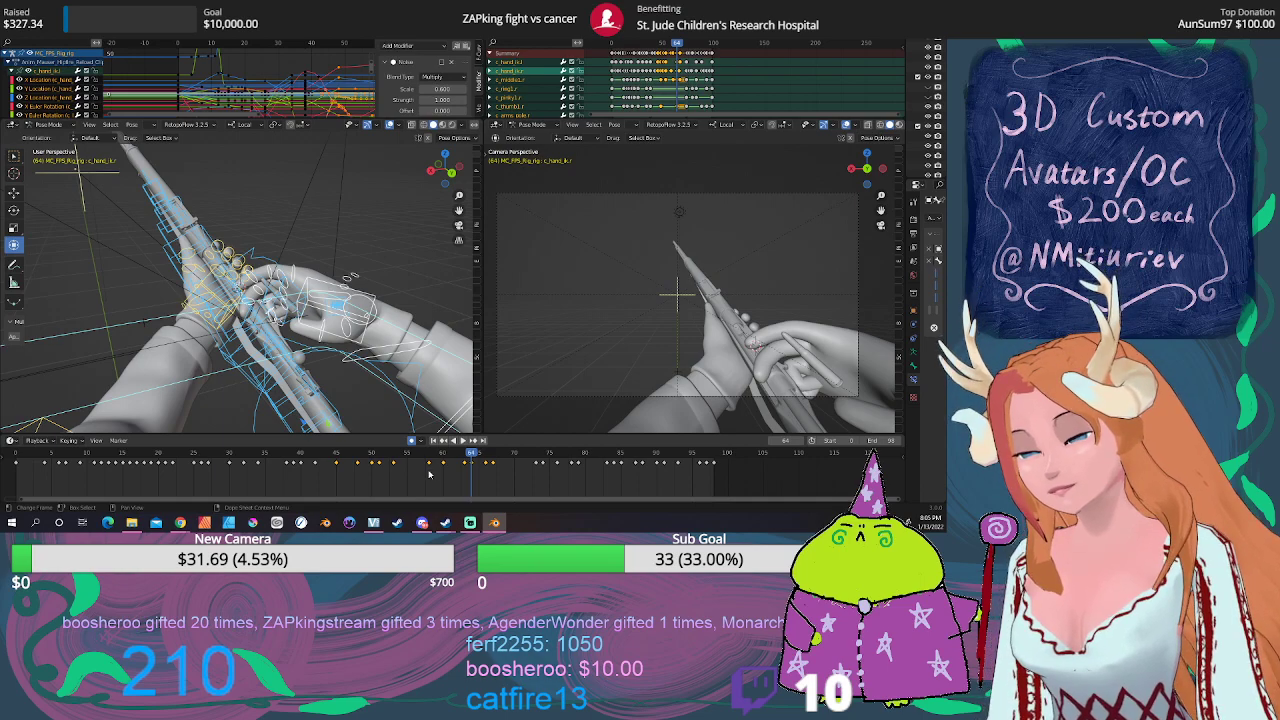
click(318, 452)
key(space)
drag(318, 452, 338, 454)
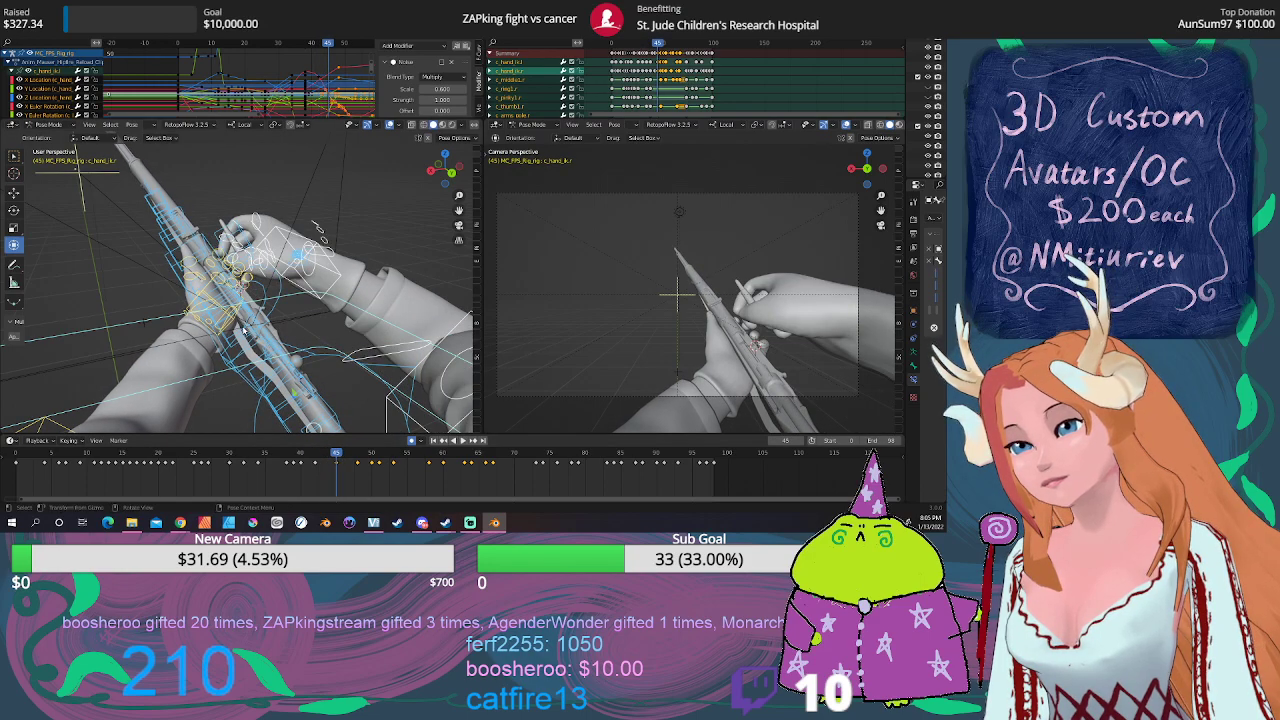
middle_drag(243, 330, 233, 307)
Step: Select the right hand controller c_hand_ik.r, adjust the keyframe selection, and play back the motion
click(229, 303)
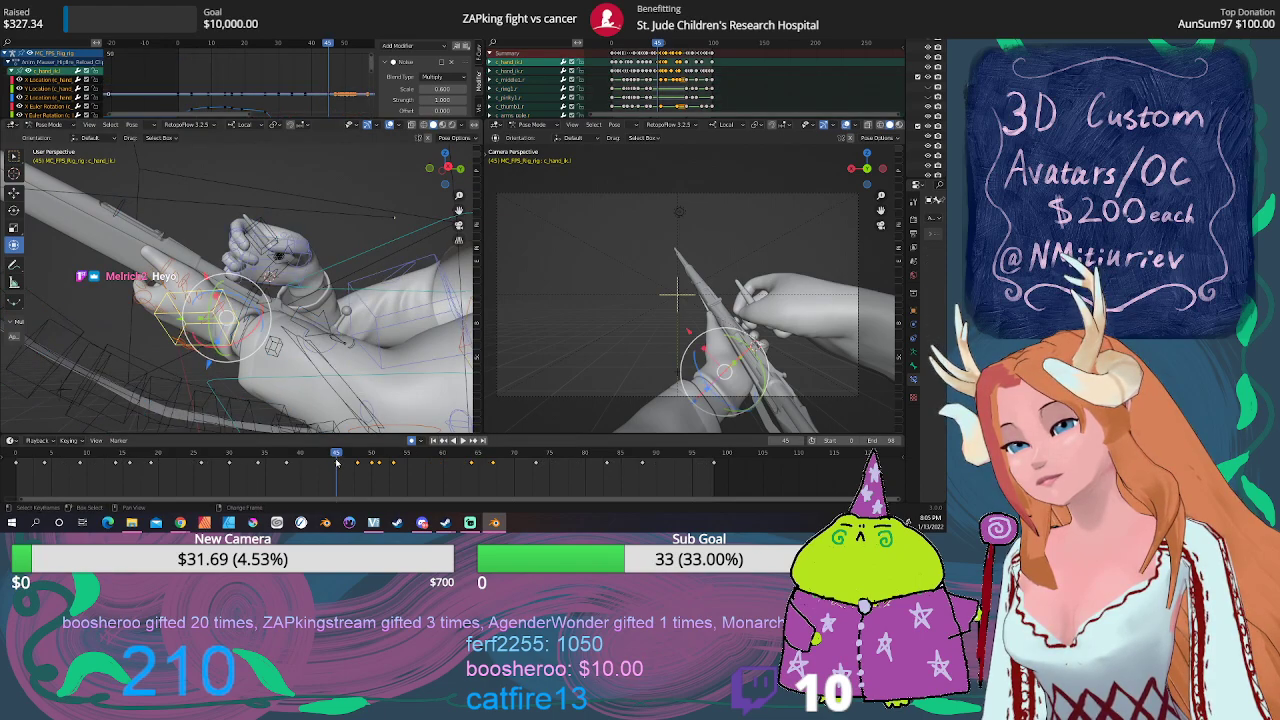
middle_drag(320, 330, 313, 315)
click(325, 272)
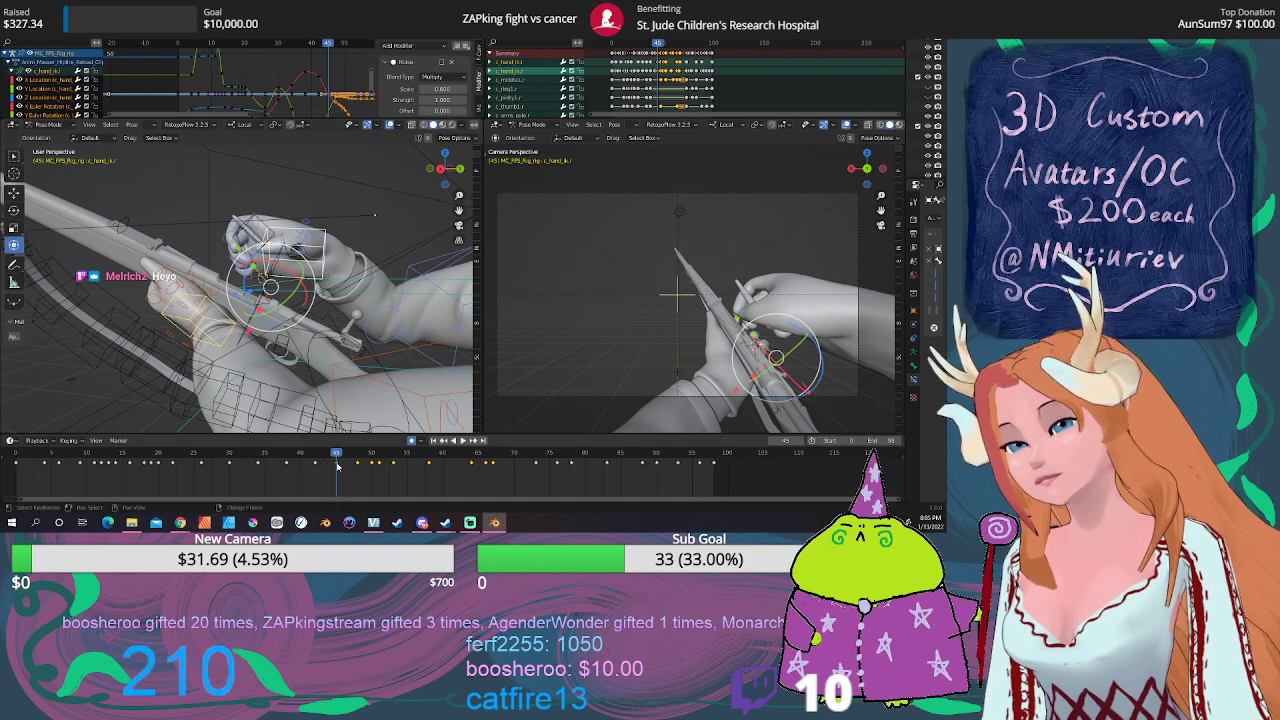
key(c)
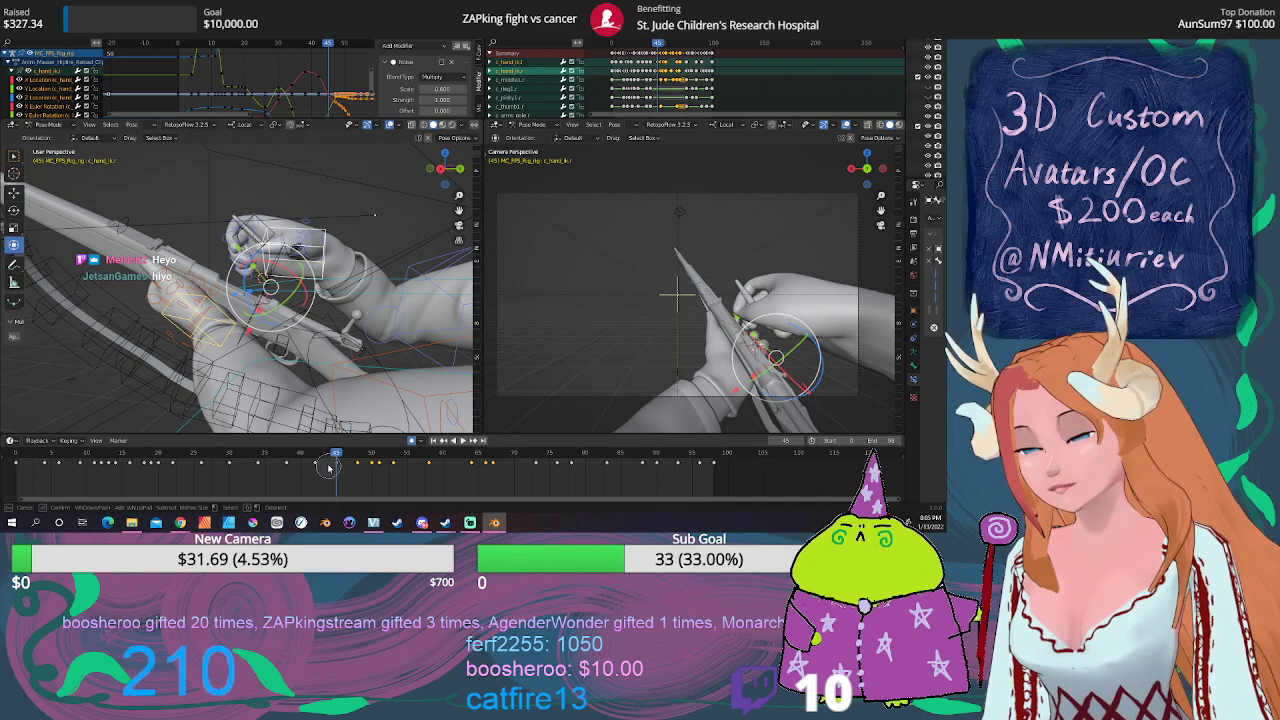
click(398, 477)
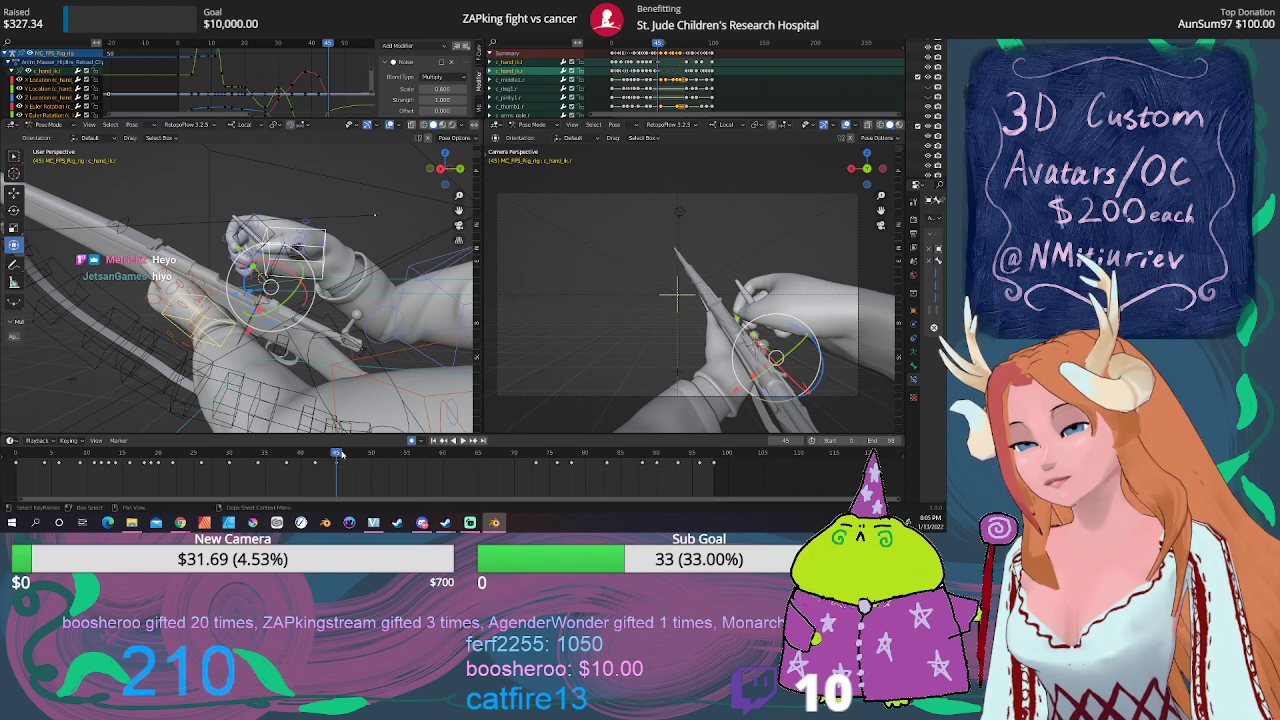
key(space)
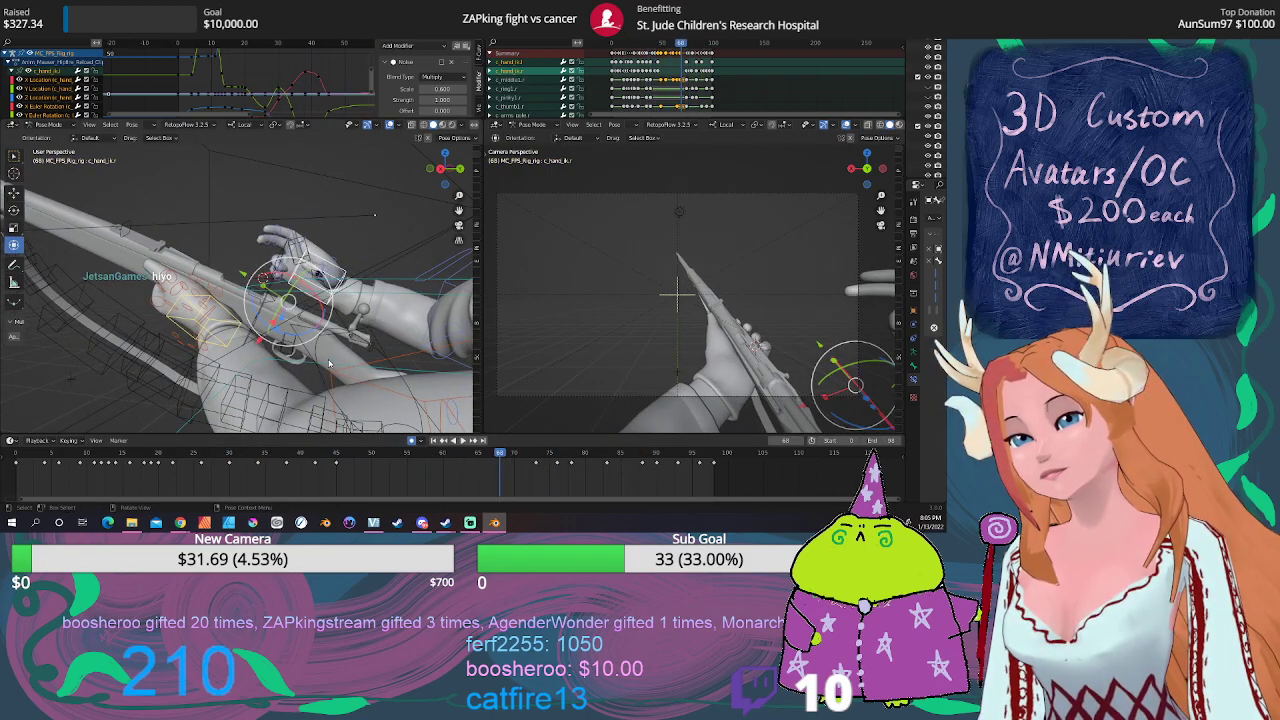
Step: Delete all bones' keyframes around frames 50–65 and slide the later keys earlier into the gap
key(a)
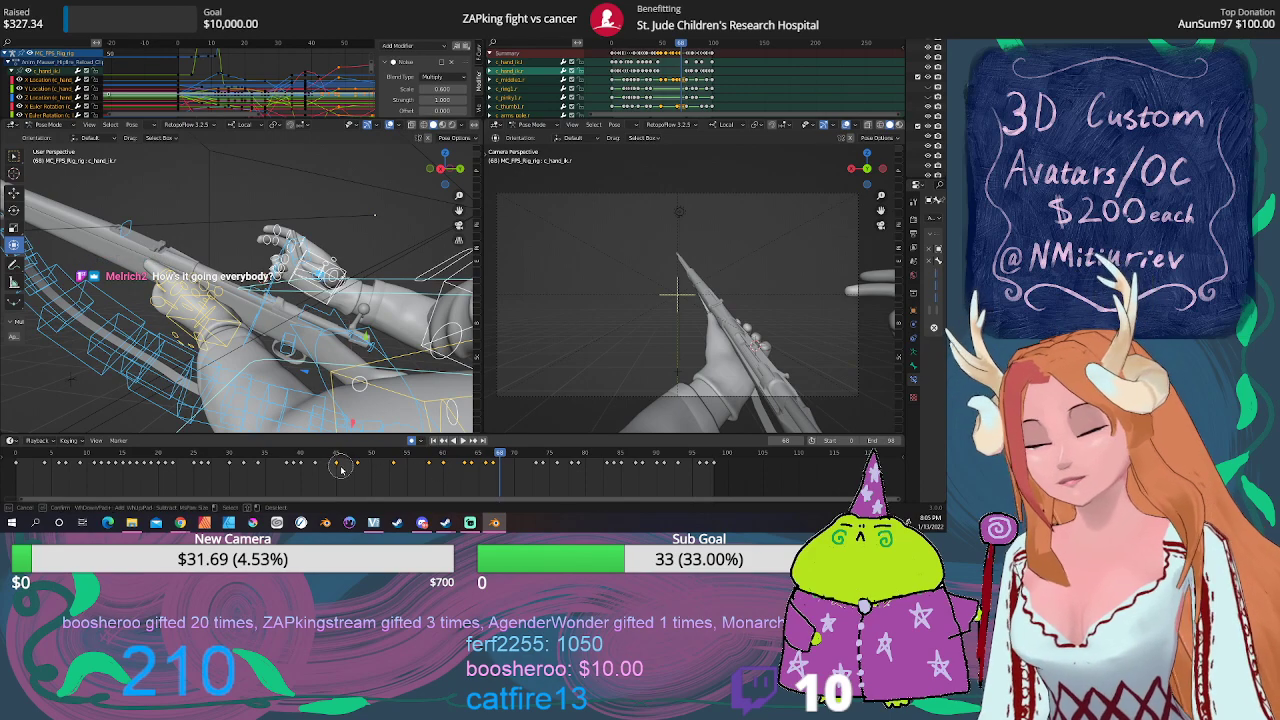
key(x)
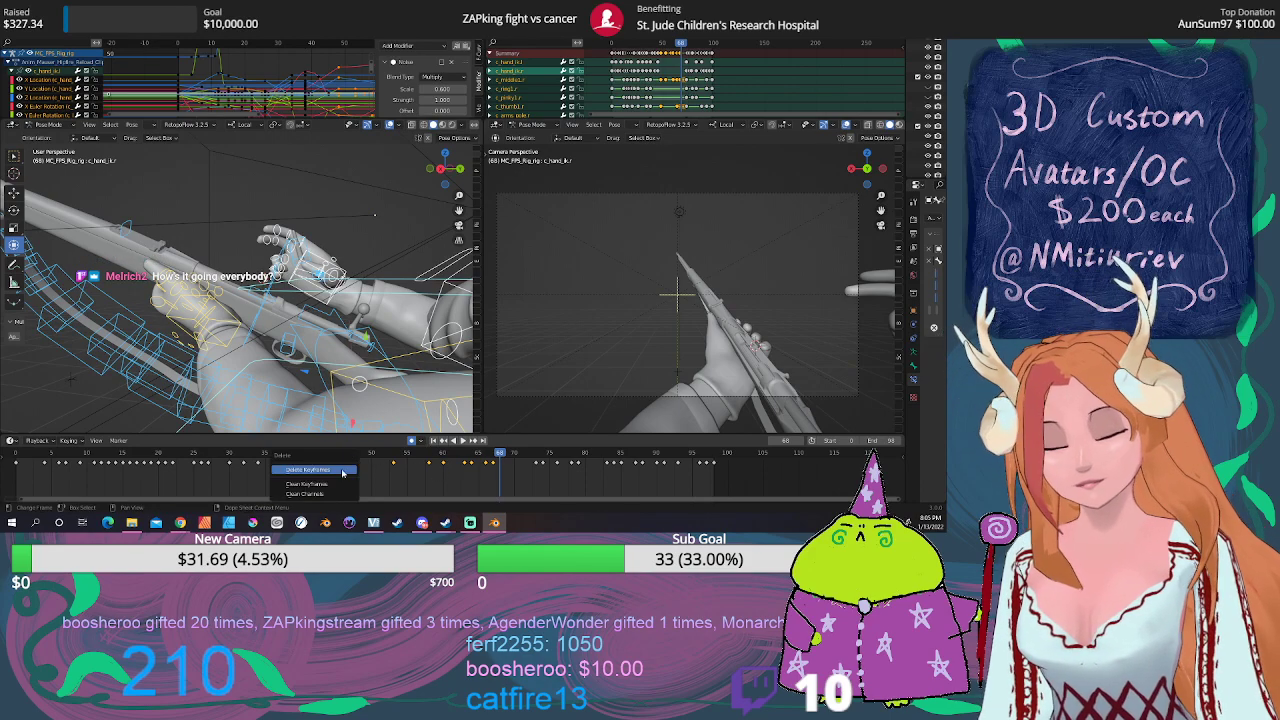
click(342, 471)
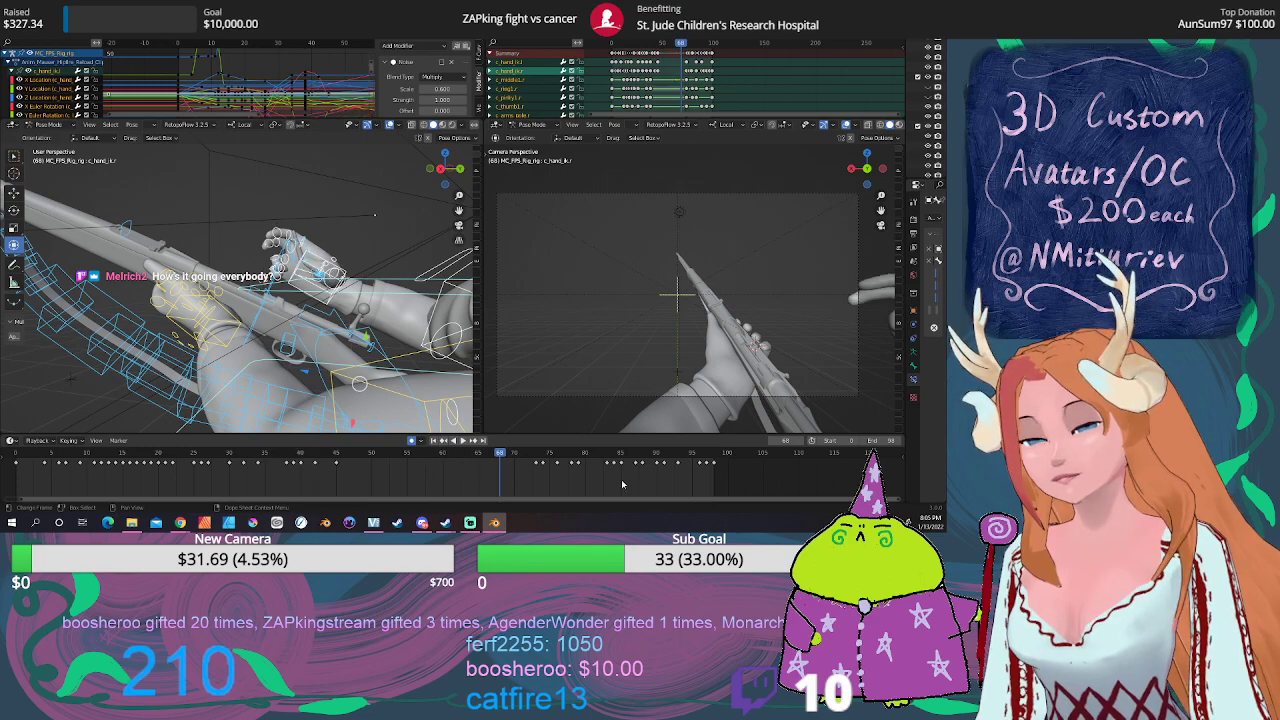
drag(527, 458, 528, 458)
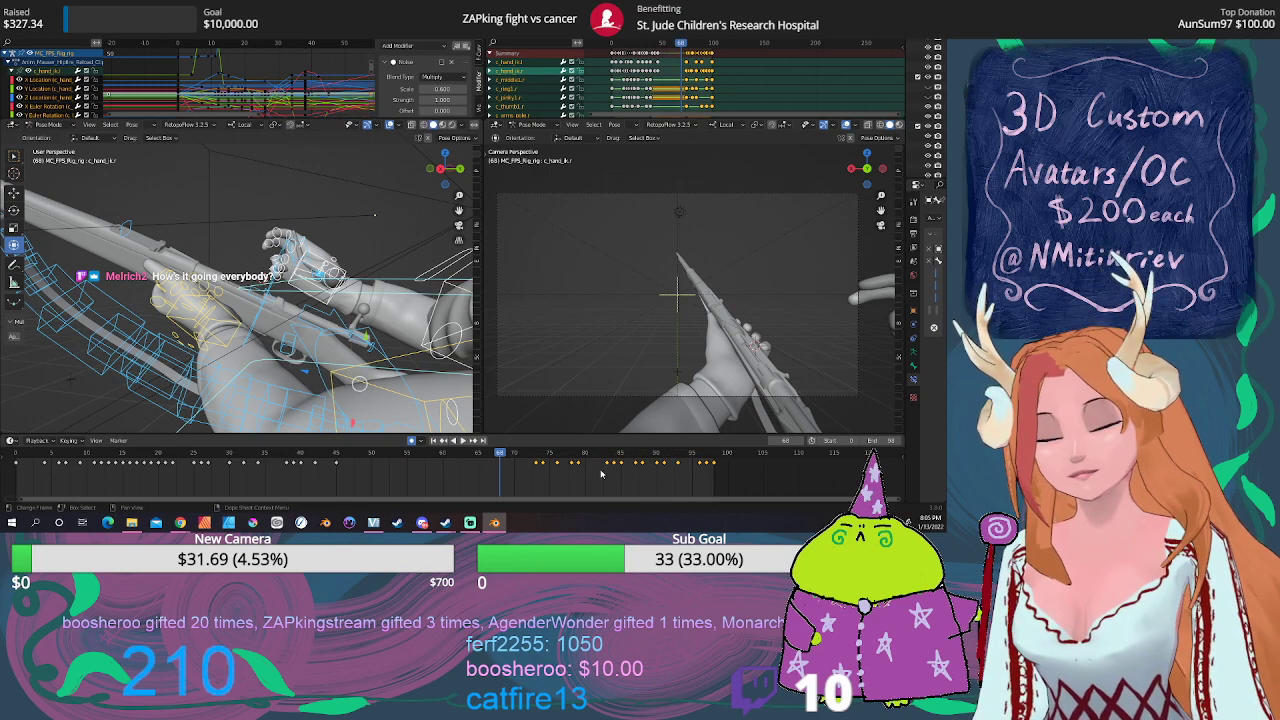
key(g)
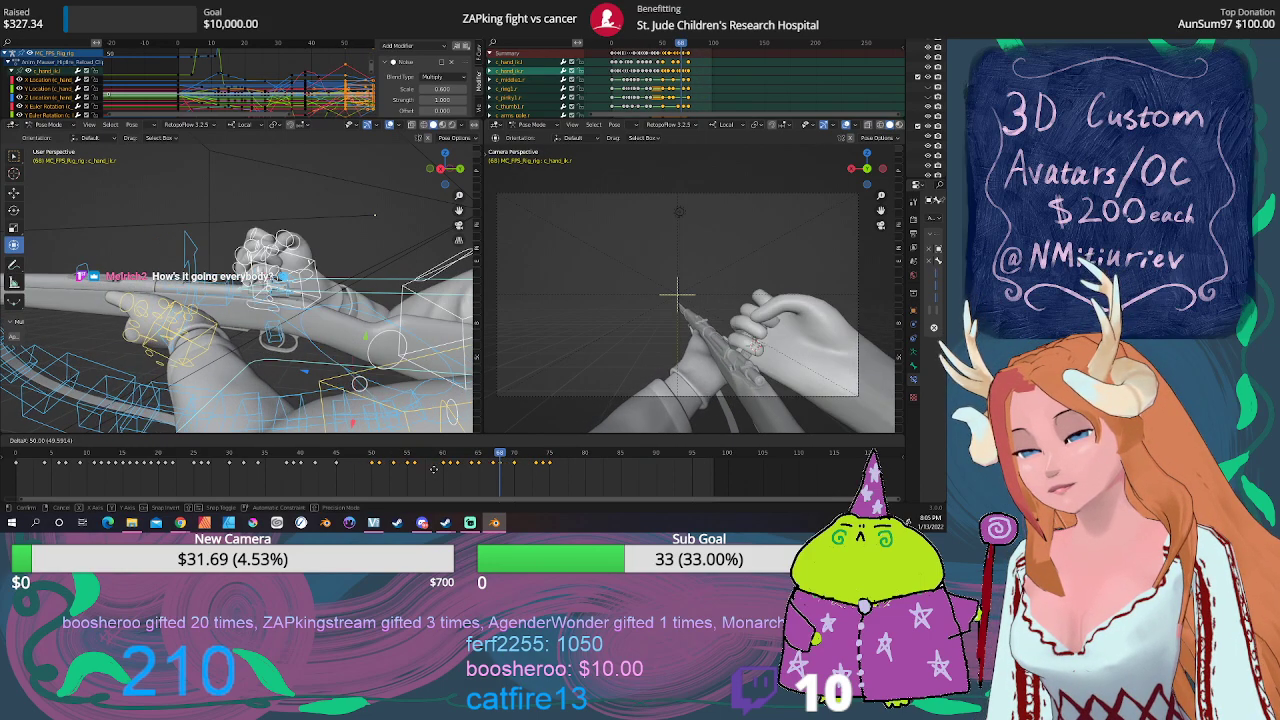
drag(491, 456, 239, 447)
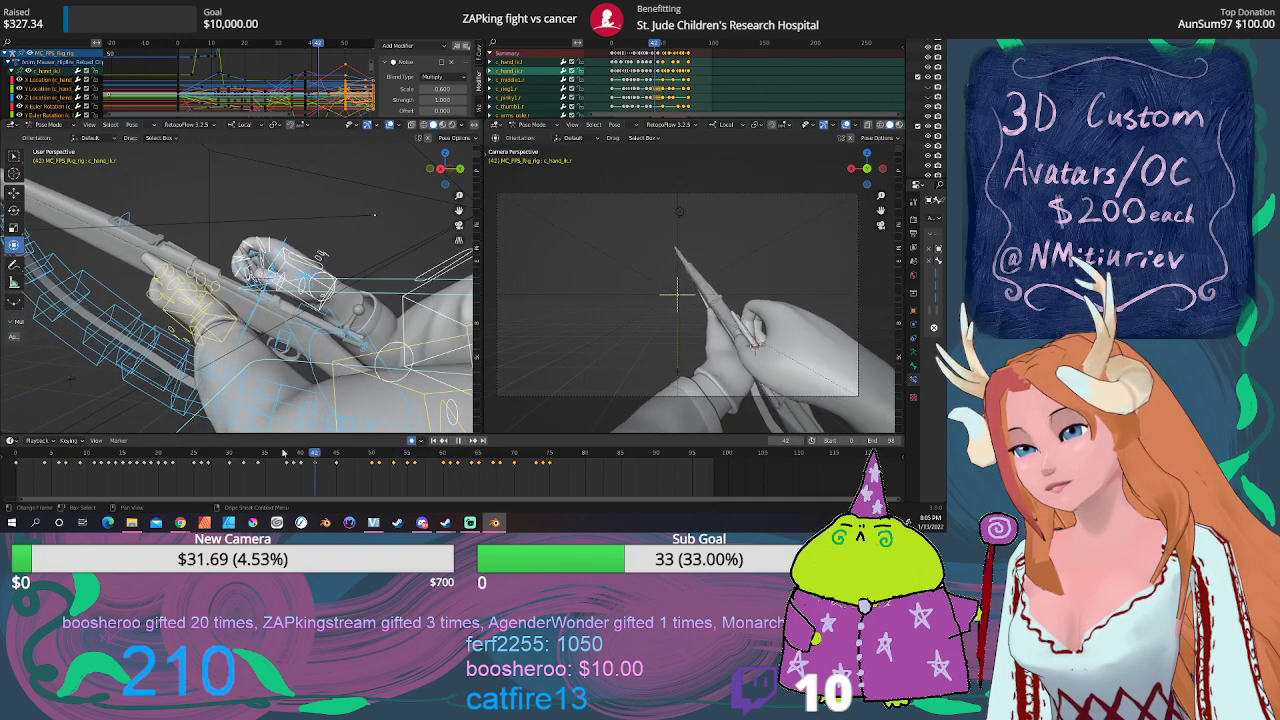
click(458, 441)
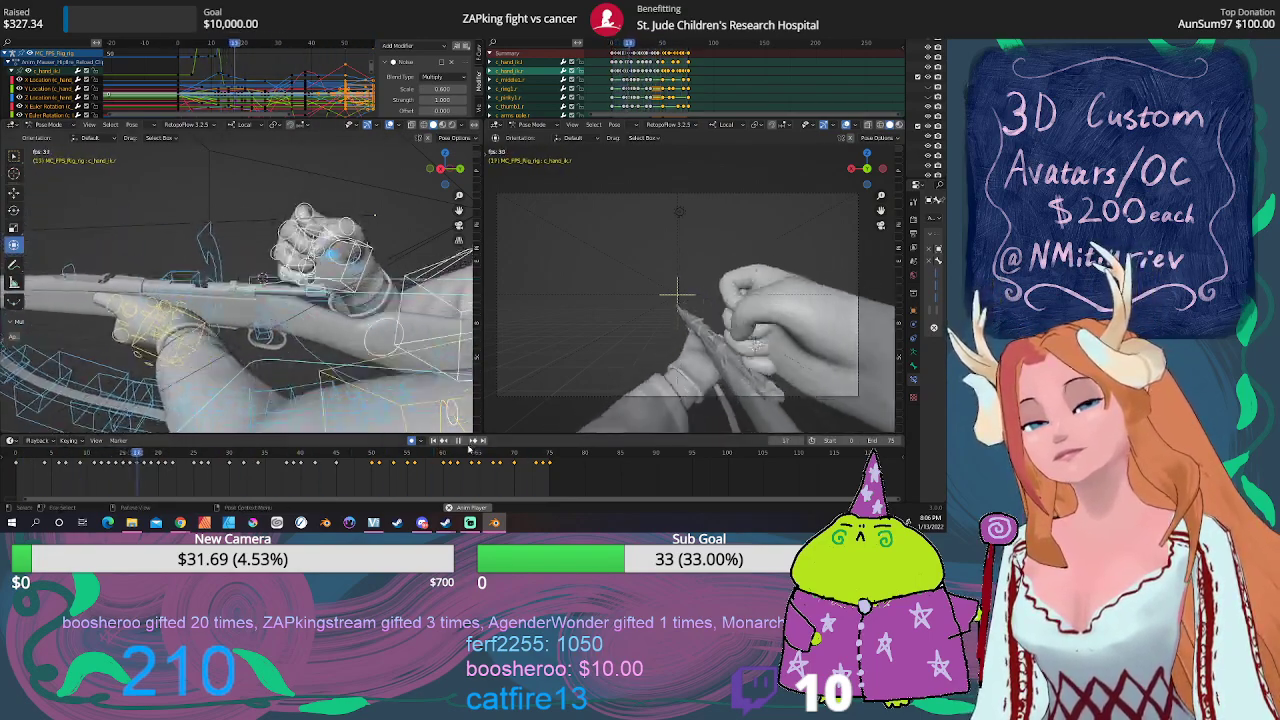
key(space)
mouse_move(200, 456)
mouse_down()
mouse_move(350, 458)
mouse_move(338, 458)
mouse_up()
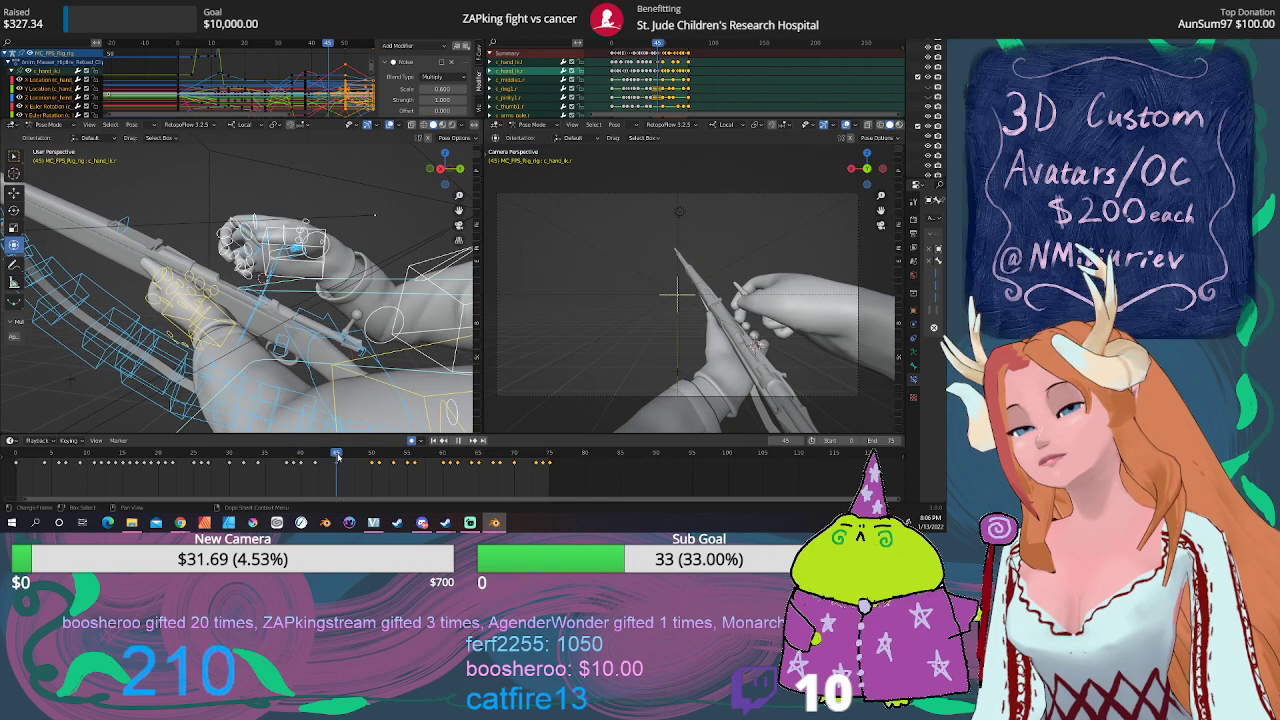
Step: Key blended in-between poses for c_hand_ik.r at frames 45 and 50 with the breakdowner
click(323, 269)
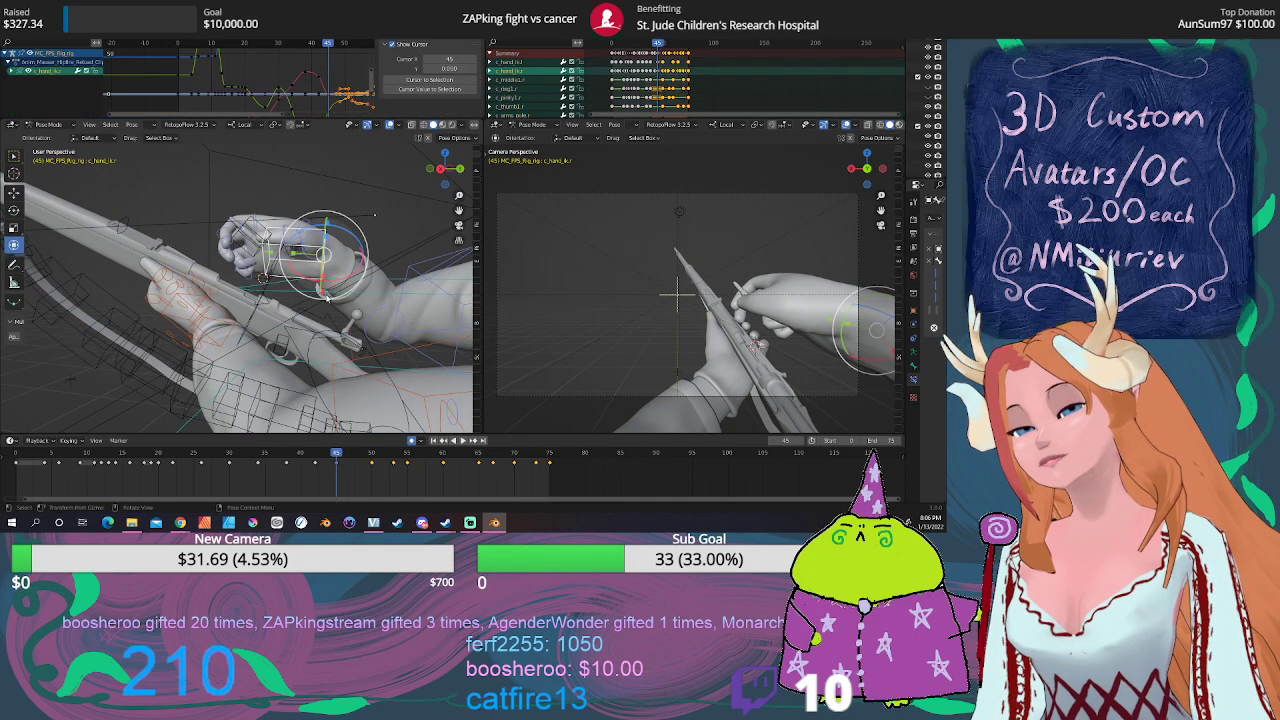
key(shift+e)
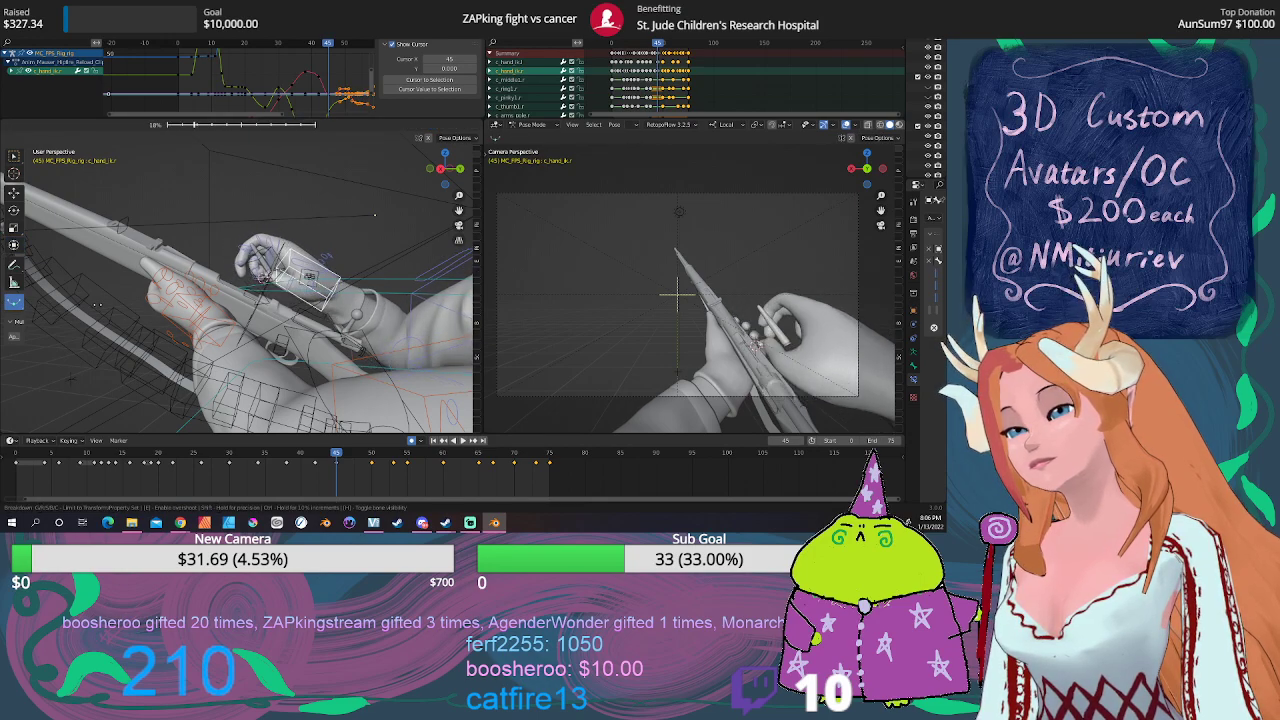
click(175, 368)
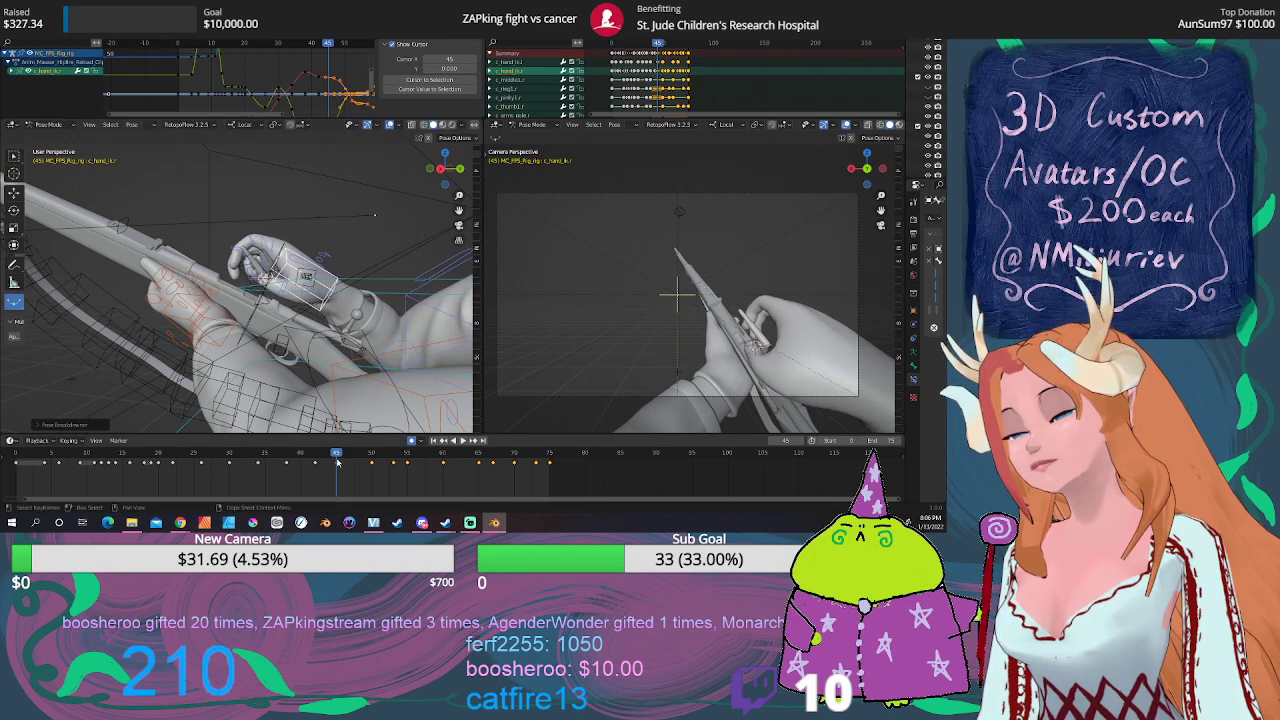
mouse_move(337, 462)
mouse_down()
mouse_move(288, 452)
mouse_move(373, 441)
mouse_up()
key(shift+e)
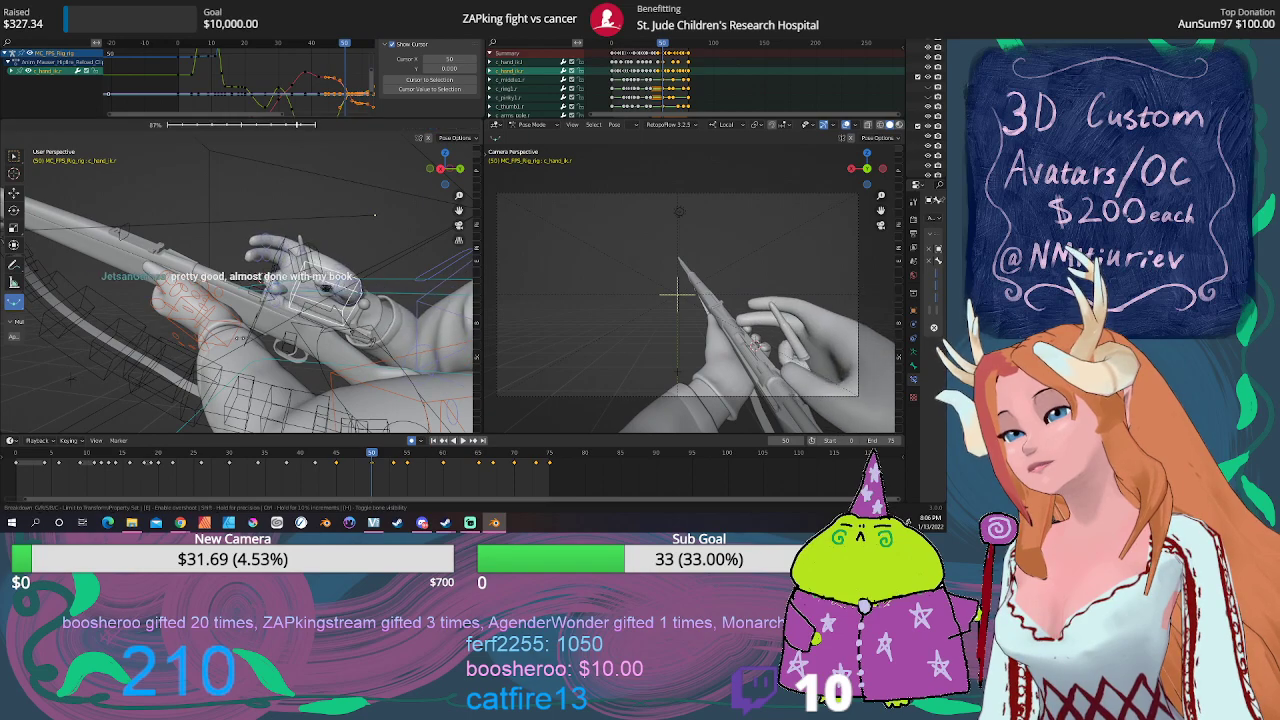
click(206, 342)
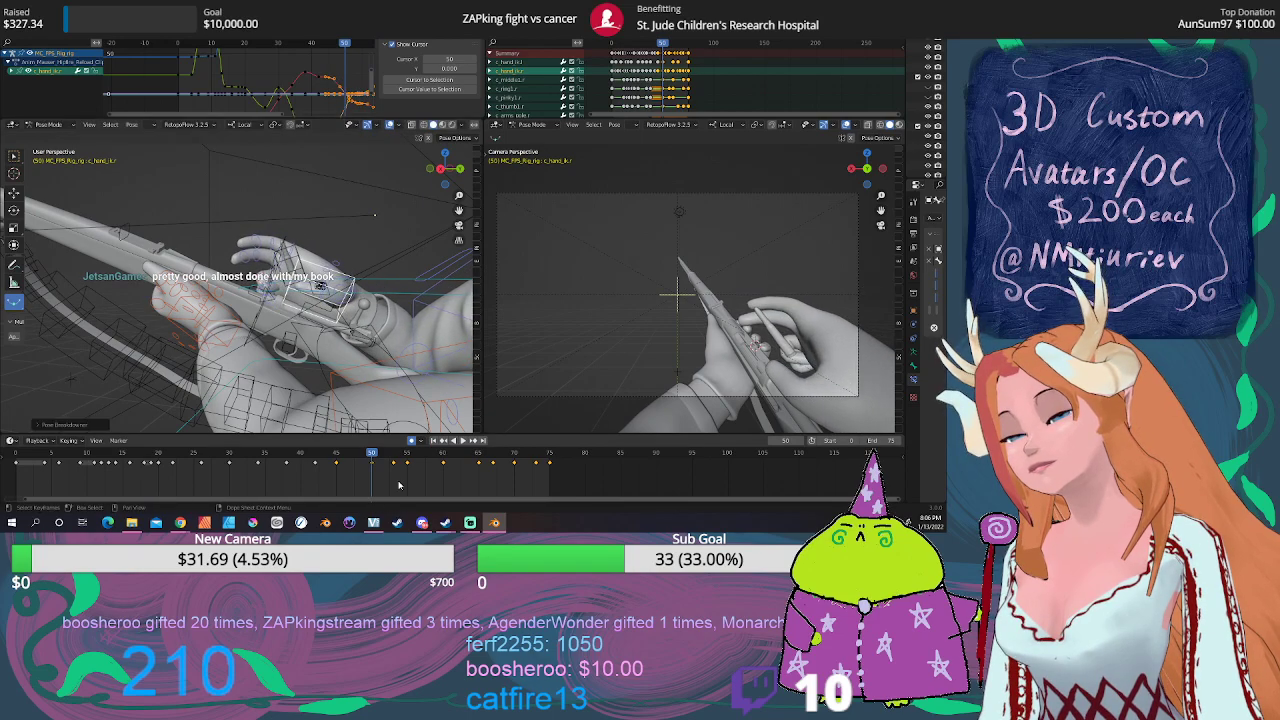
Step: Review the reload from frame 18, then confirm a blended hand pose at frame 42
mouse_move(379, 455)
mouse_down()
mouse_move(509, 449)
mouse_move(377, 432)
mouse_up()
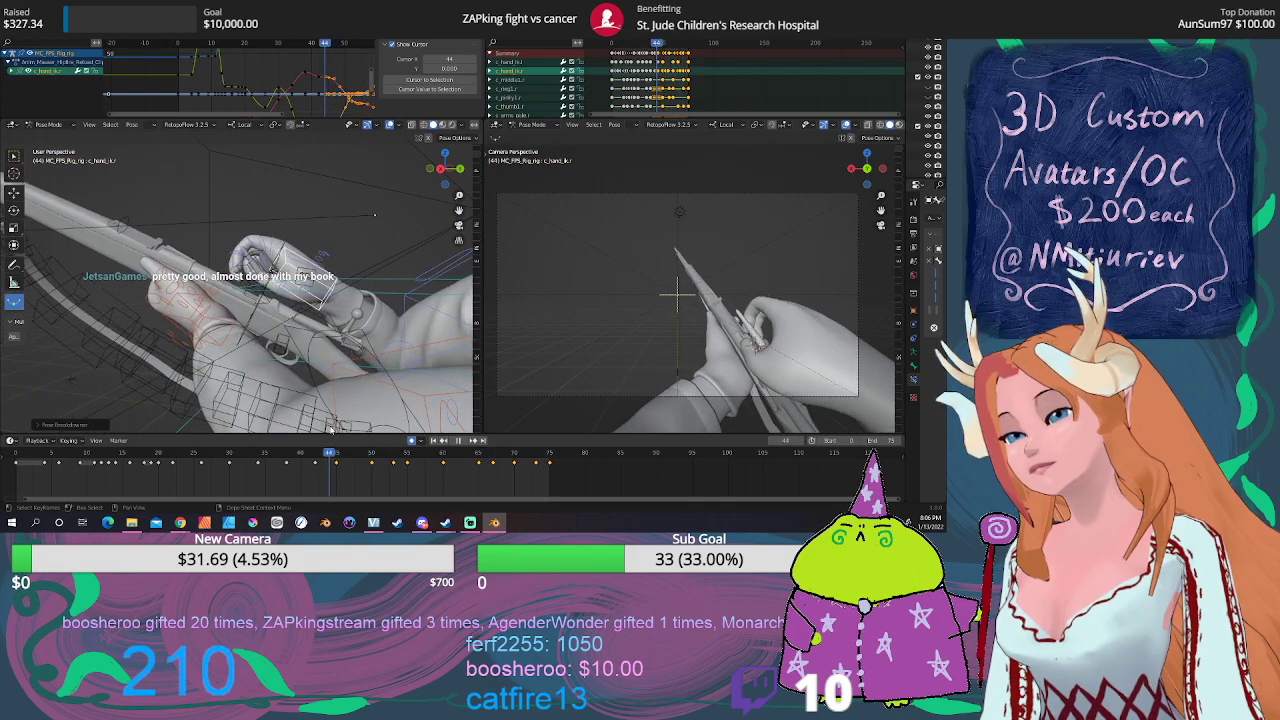
key(Right)
key(Right)
key(Right)
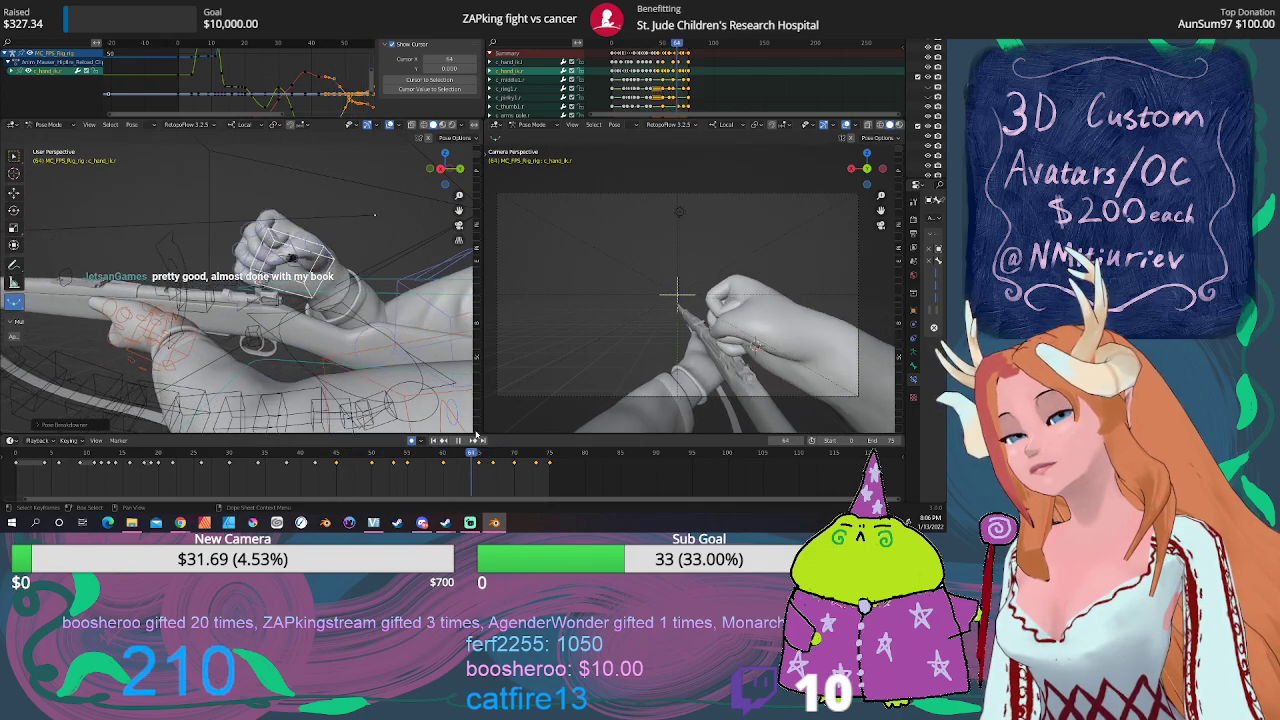
drag(377, 432, 144, 425)
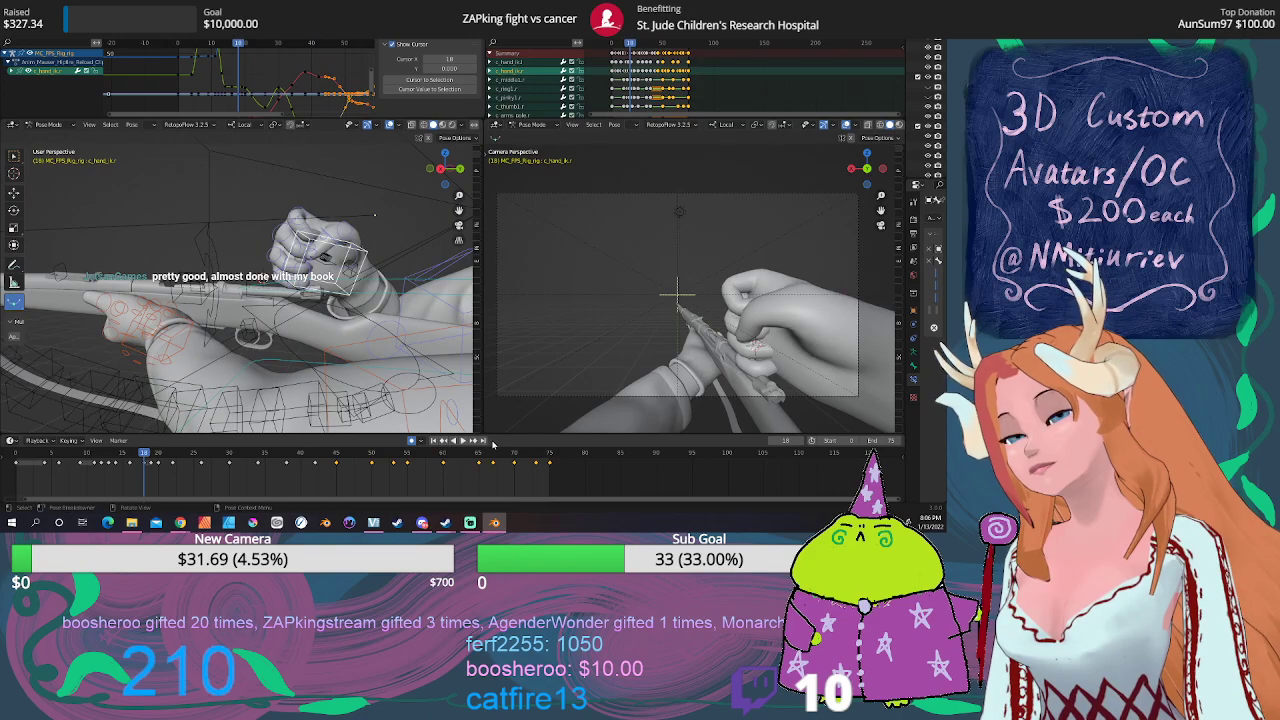
click(463, 441)
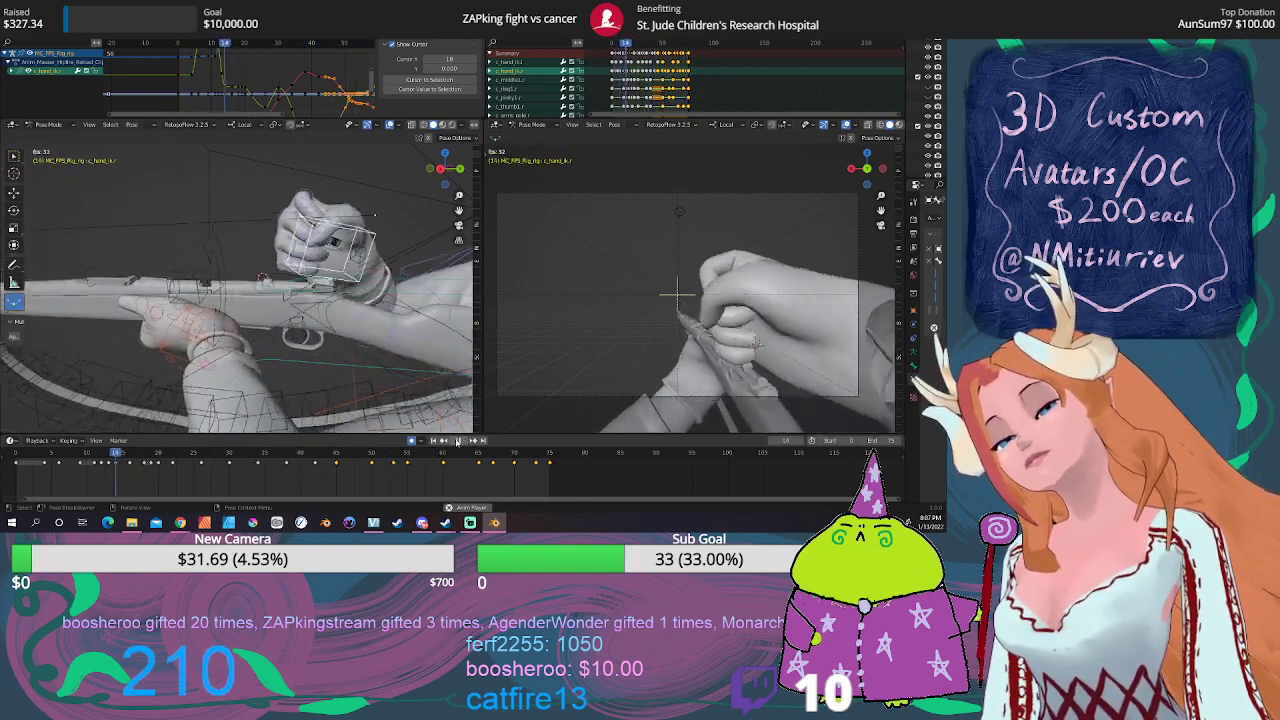
click(459, 440)
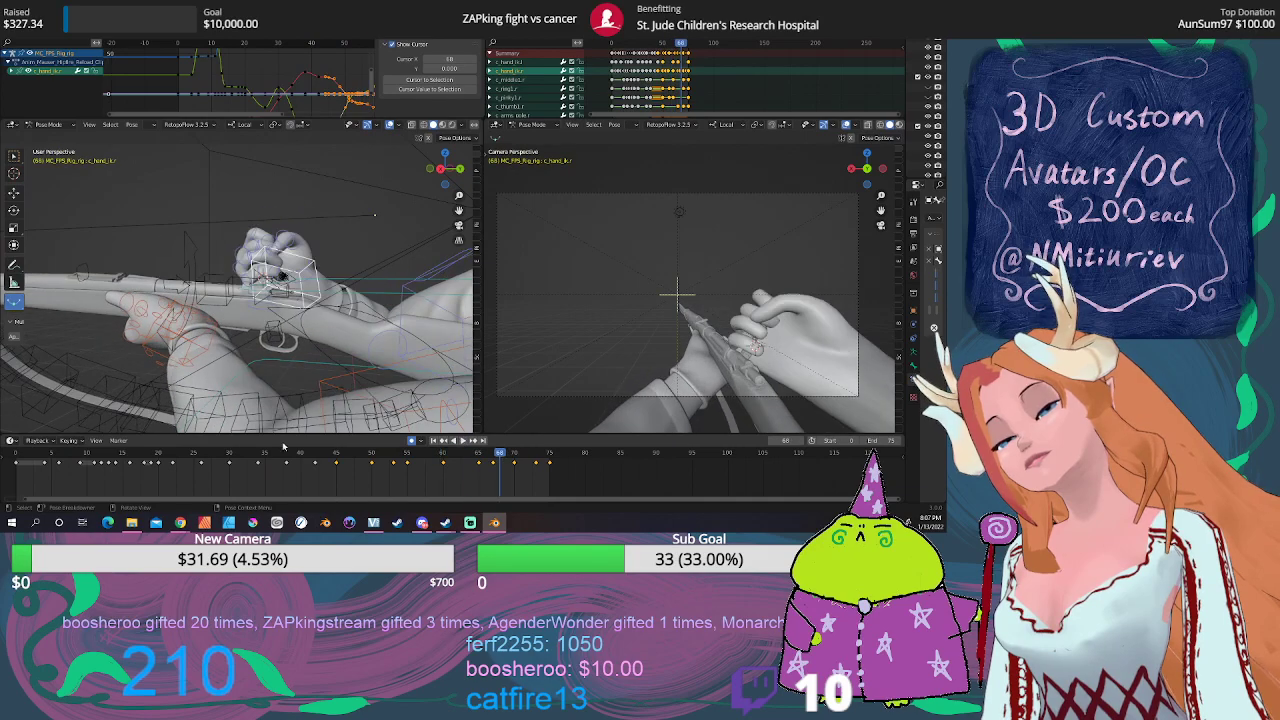
click(238, 451)
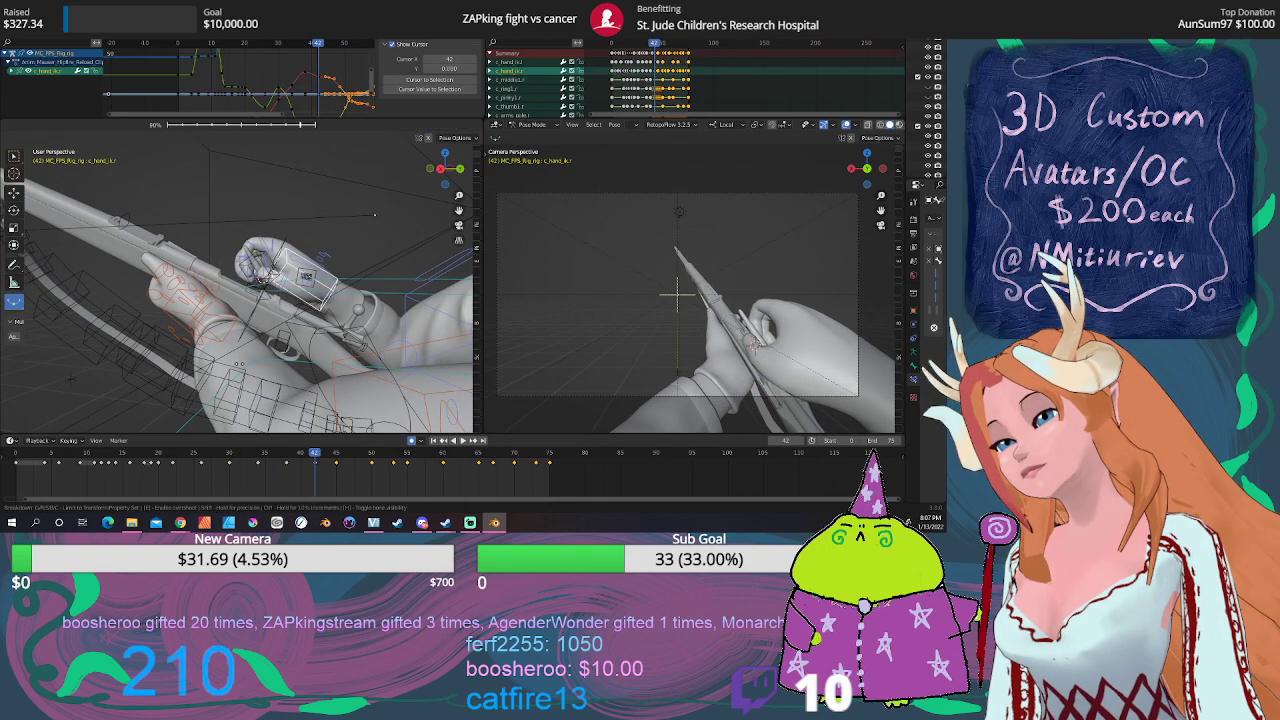
click(72, 370)
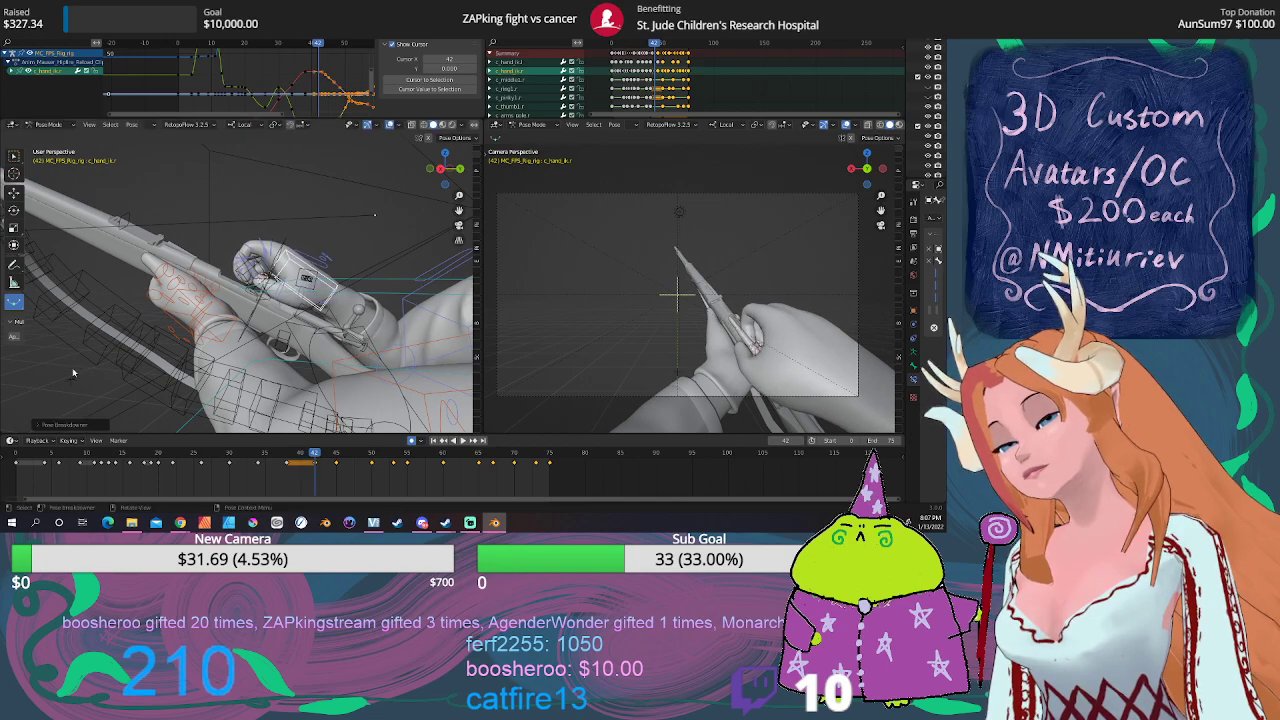
key(Down)
key(Down)
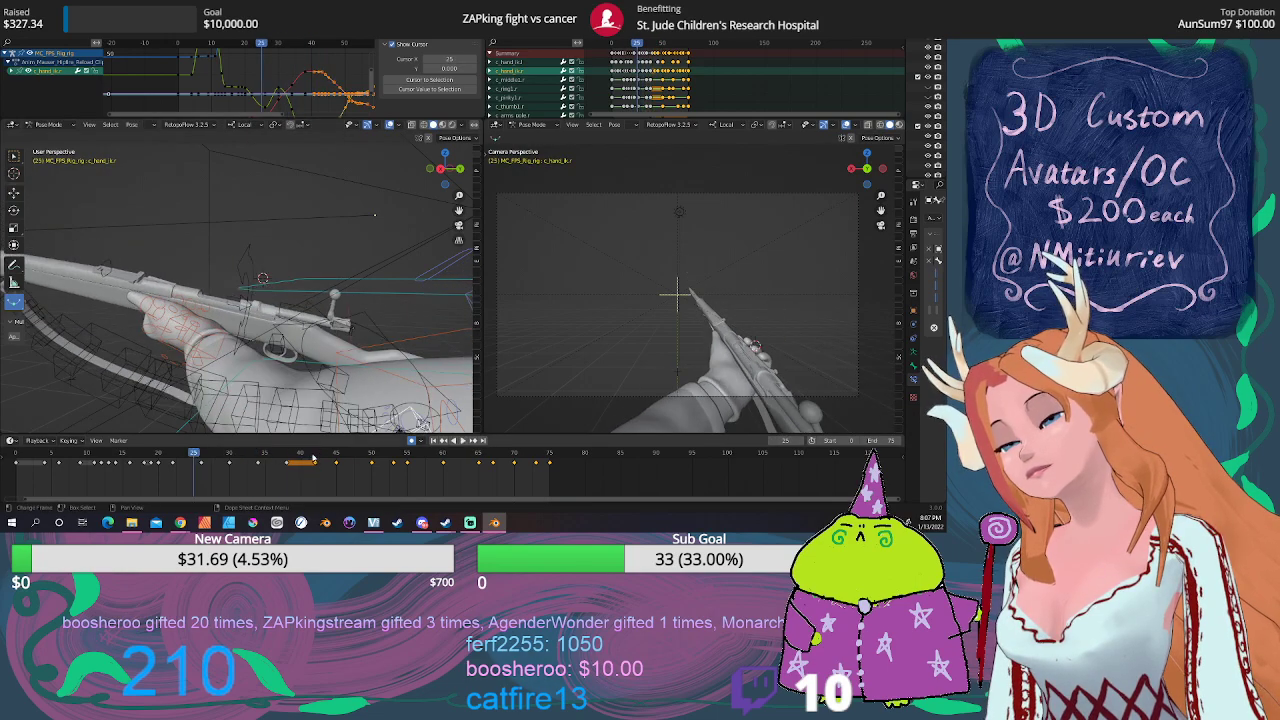
Step: After replaying the reload, nudge c_hand_ik.r slightly at frame 41 to keep the clip against the rifle
click(464, 441)
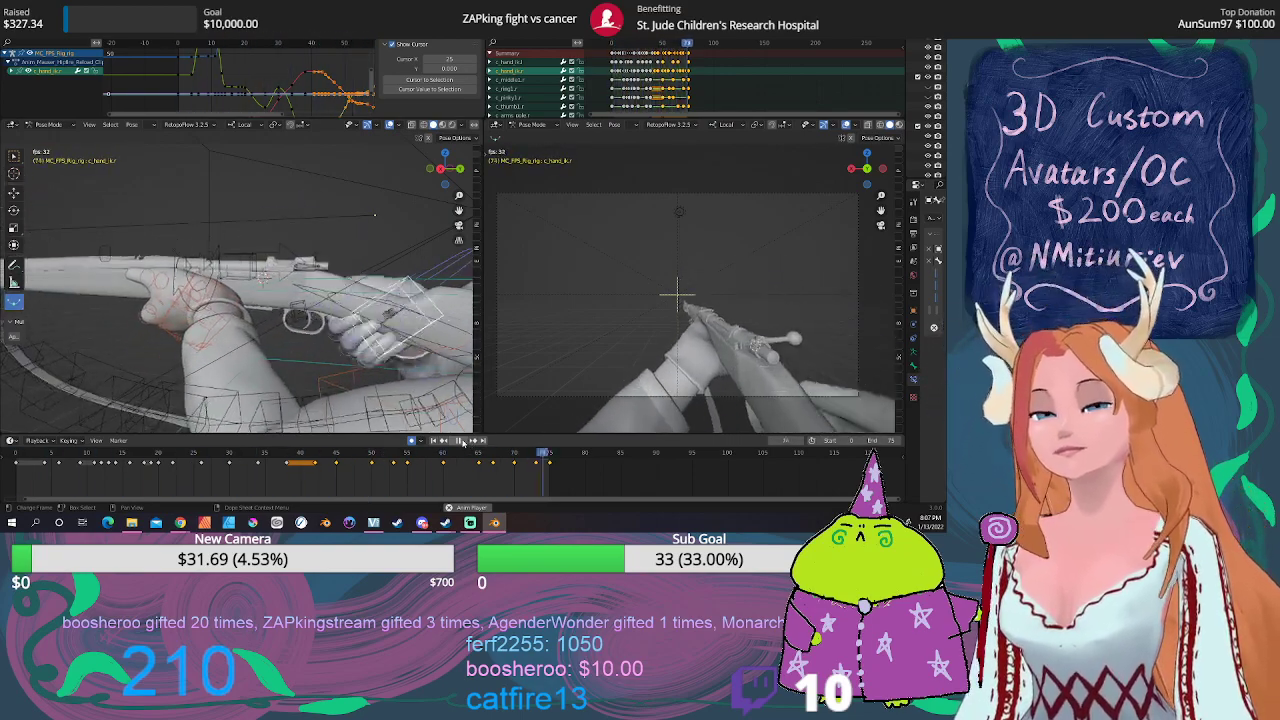
click(462, 441)
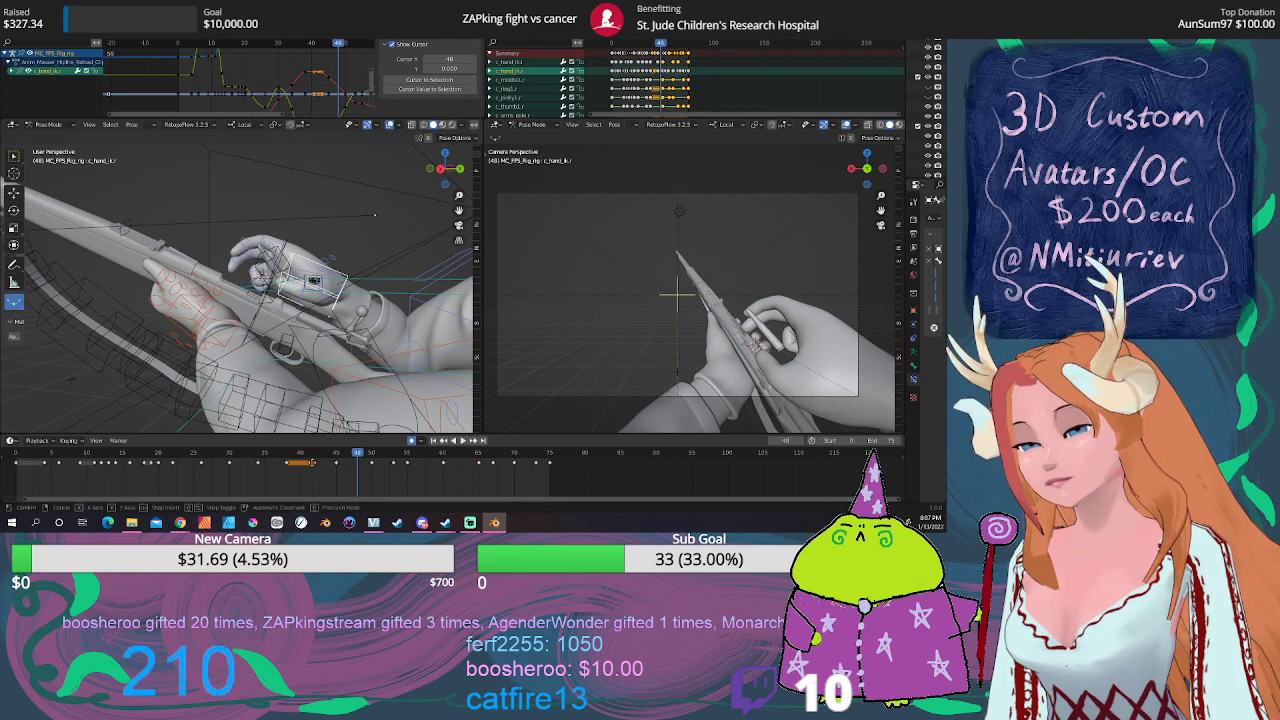
click(301, 456)
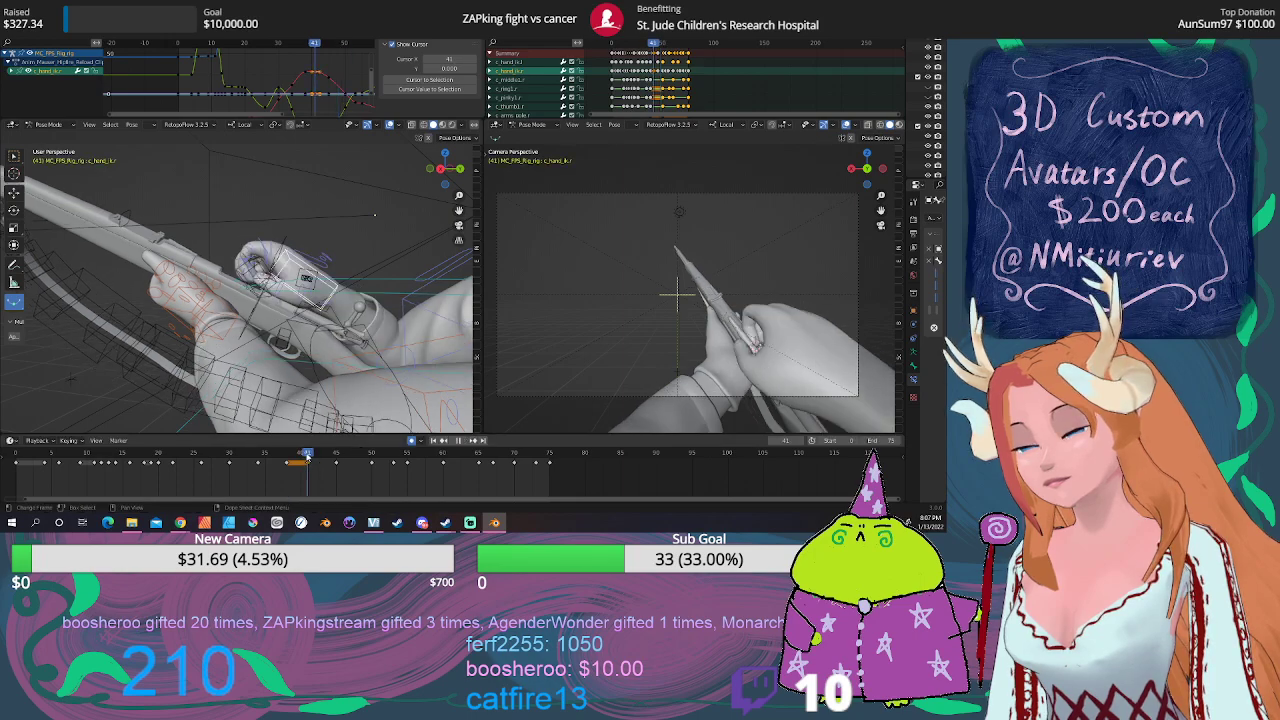
mouse_move(301, 456)
mouse_down()
mouse_move(285, 456)
mouse_move(308, 451)
mouse_up()
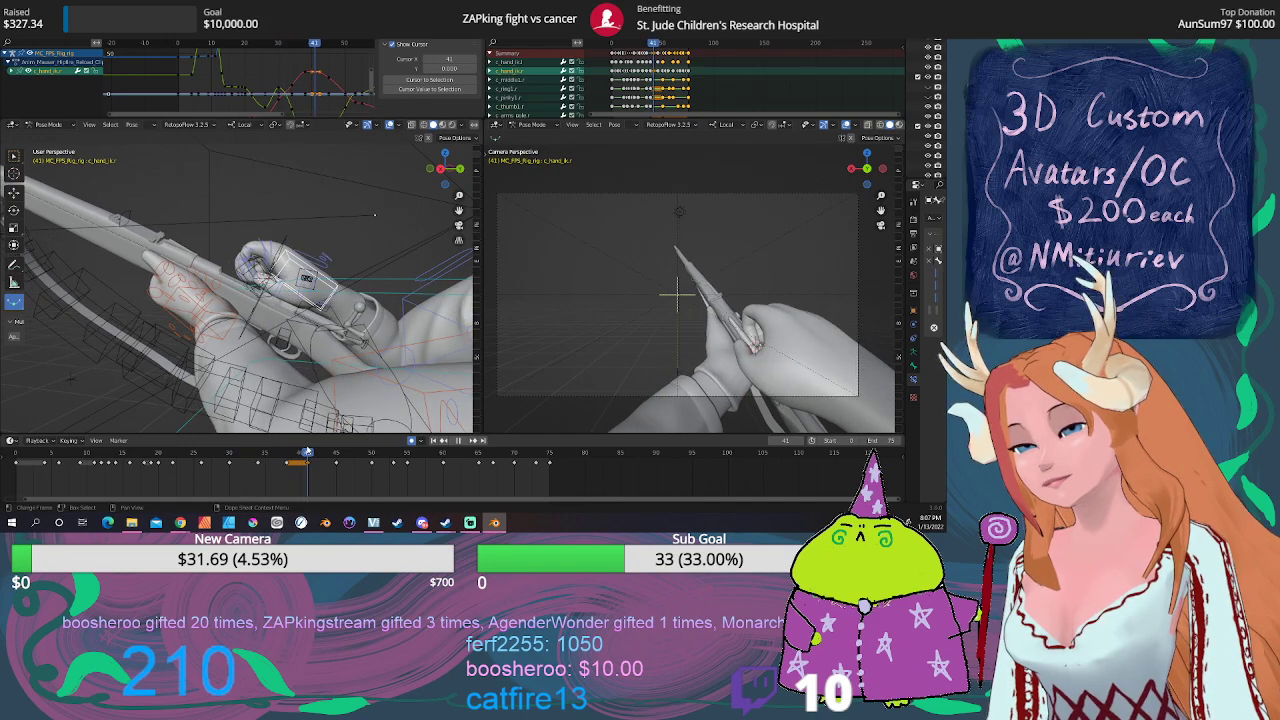
key(g)
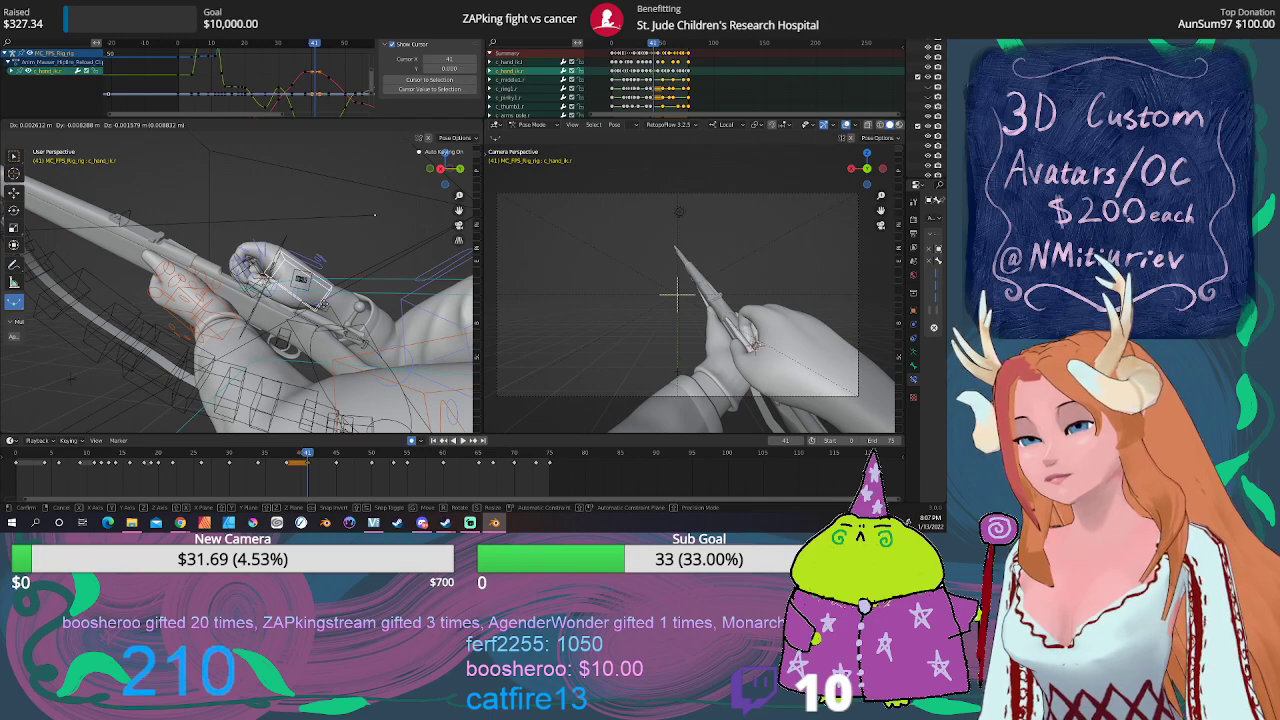
click(374, 214)
mouse_move(329, 311)
middle_down()
mouse_move(262, 336)
mouse_move(280, 340)
mouse_move(272, 305)
mouse_move(248, 320)
mouse_move(280, 330)
middle_up()
Step: Review the reload and add an in-between right-hand pose at frame 50
scroll(280, 340, up, 4)
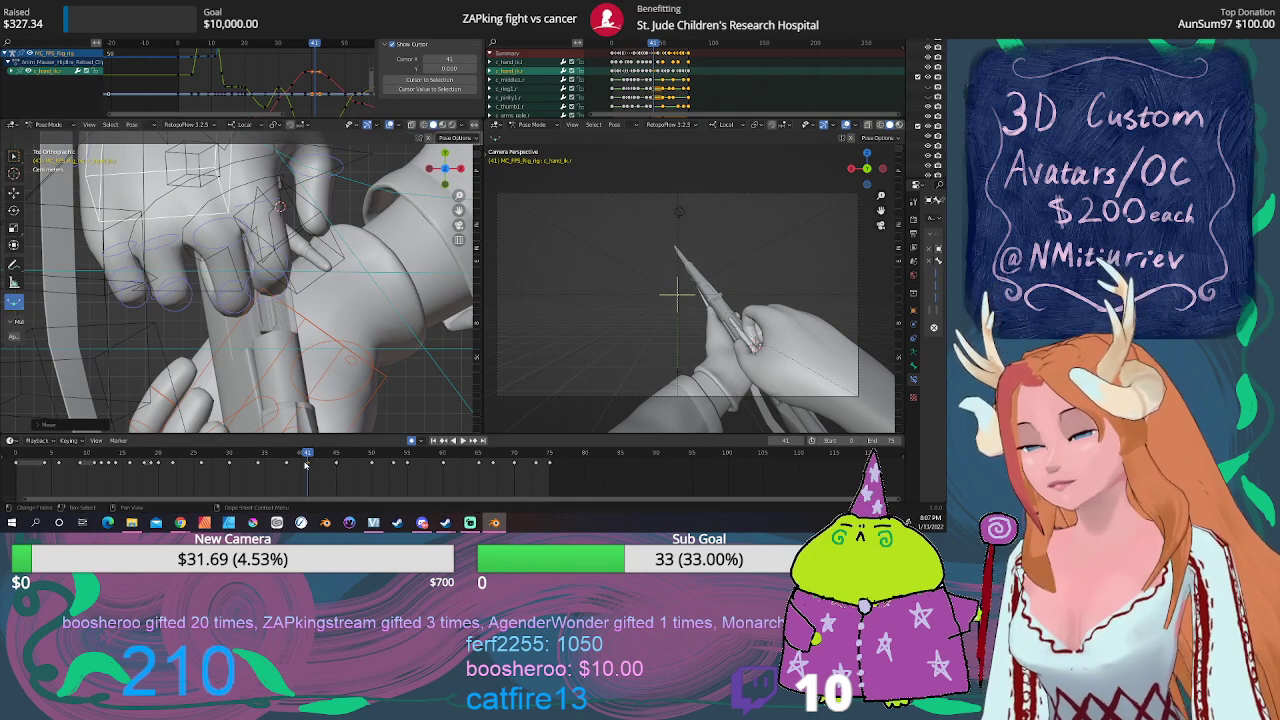
mouse_move(306, 465)
mouse_down()
mouse_move(287, 457)
mouse_move(369, 457)
mouse_move(201, 457)
mouse_up()
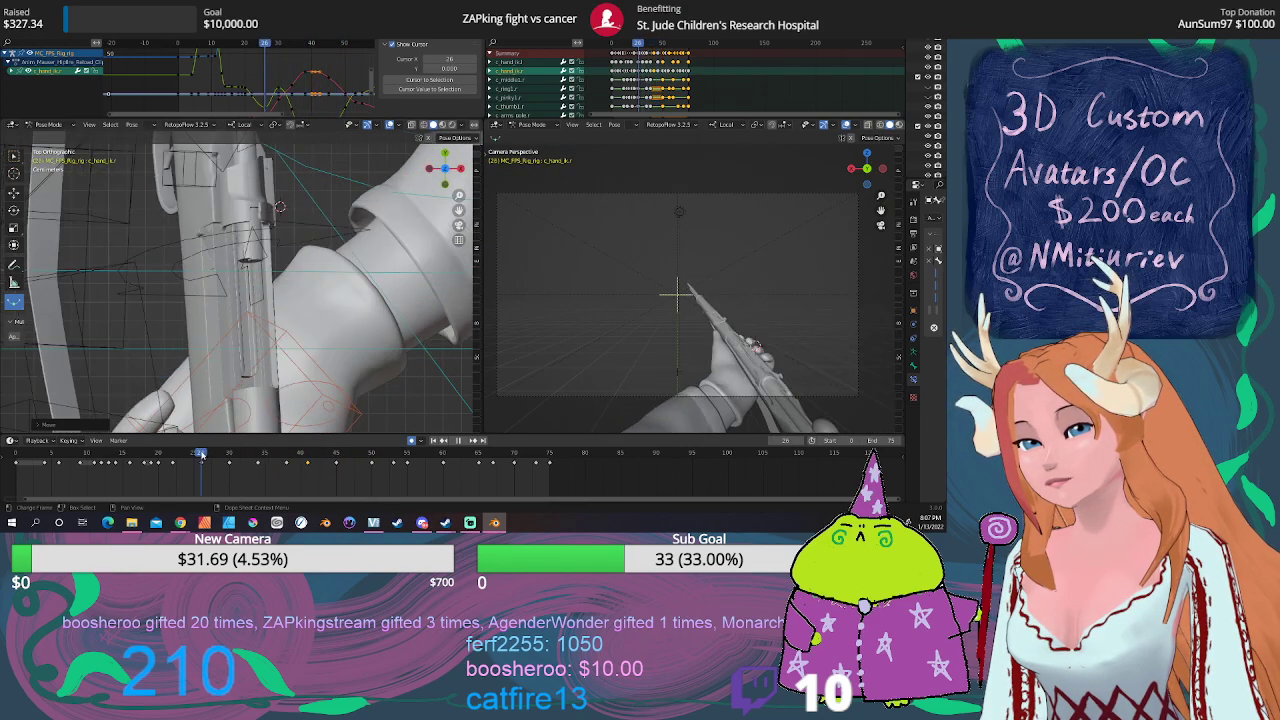
click(471, 442)
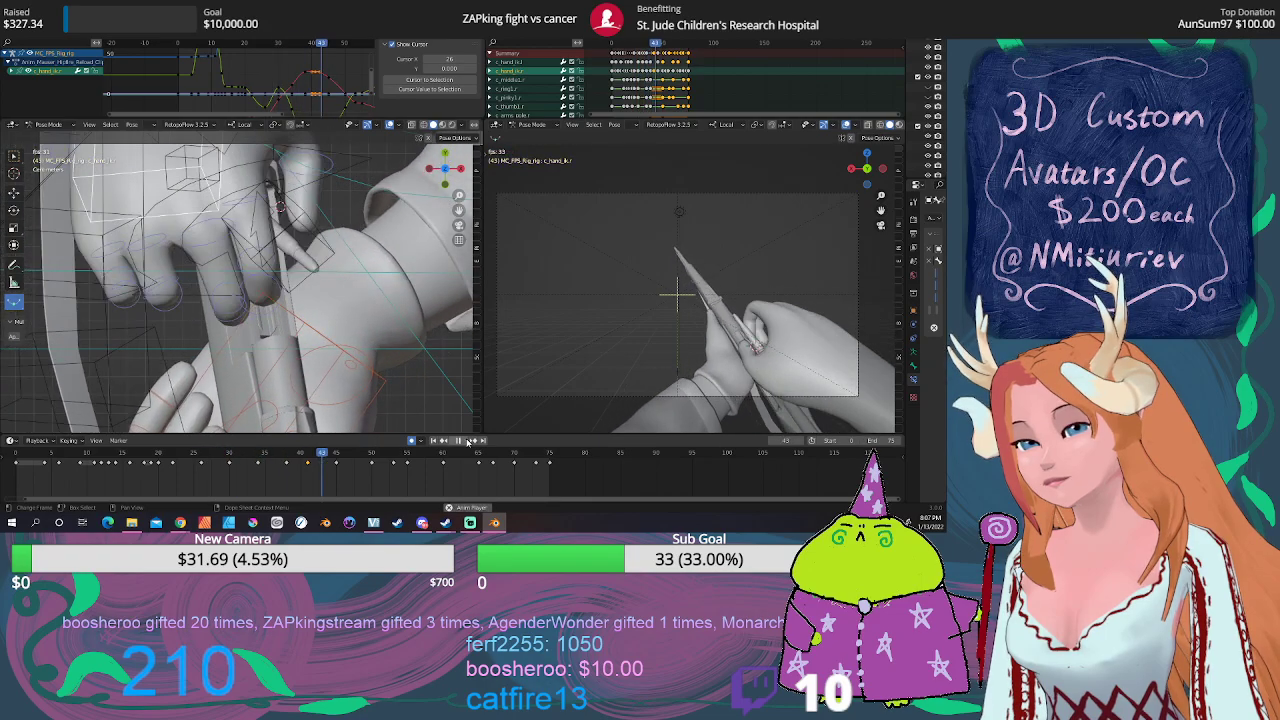
click(460, 441)
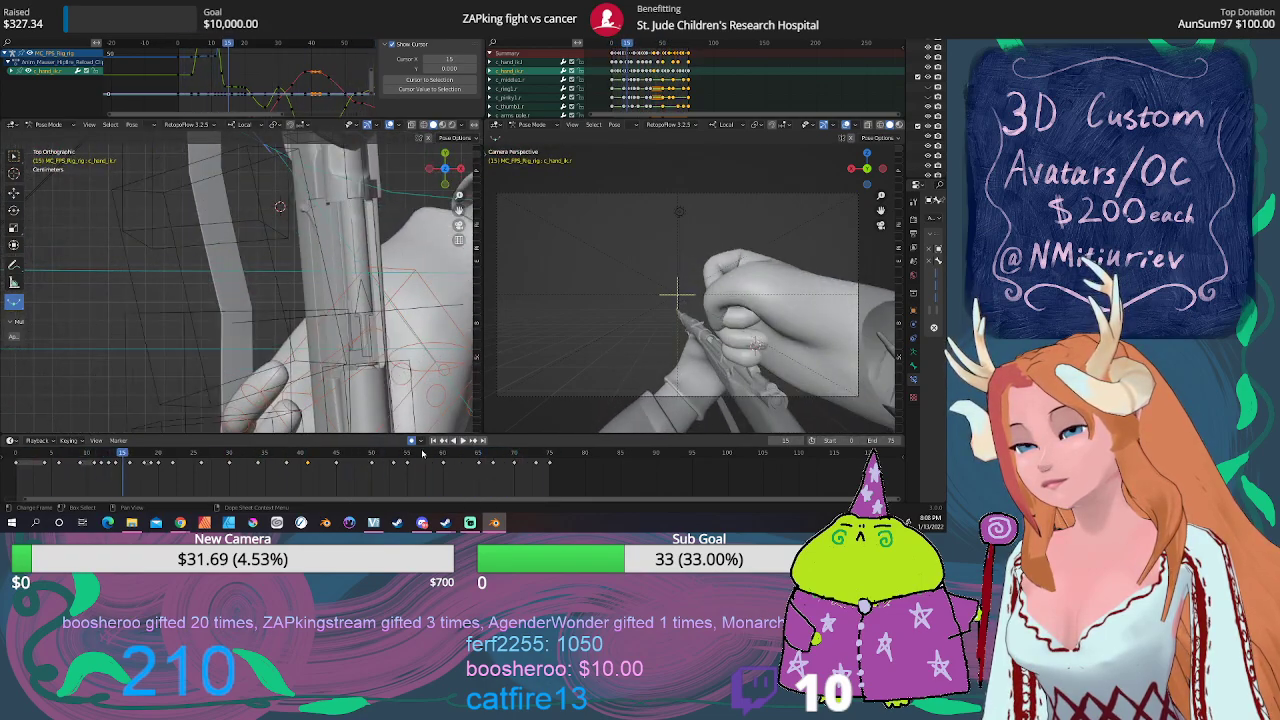
drag(247, 453, 372, 457)
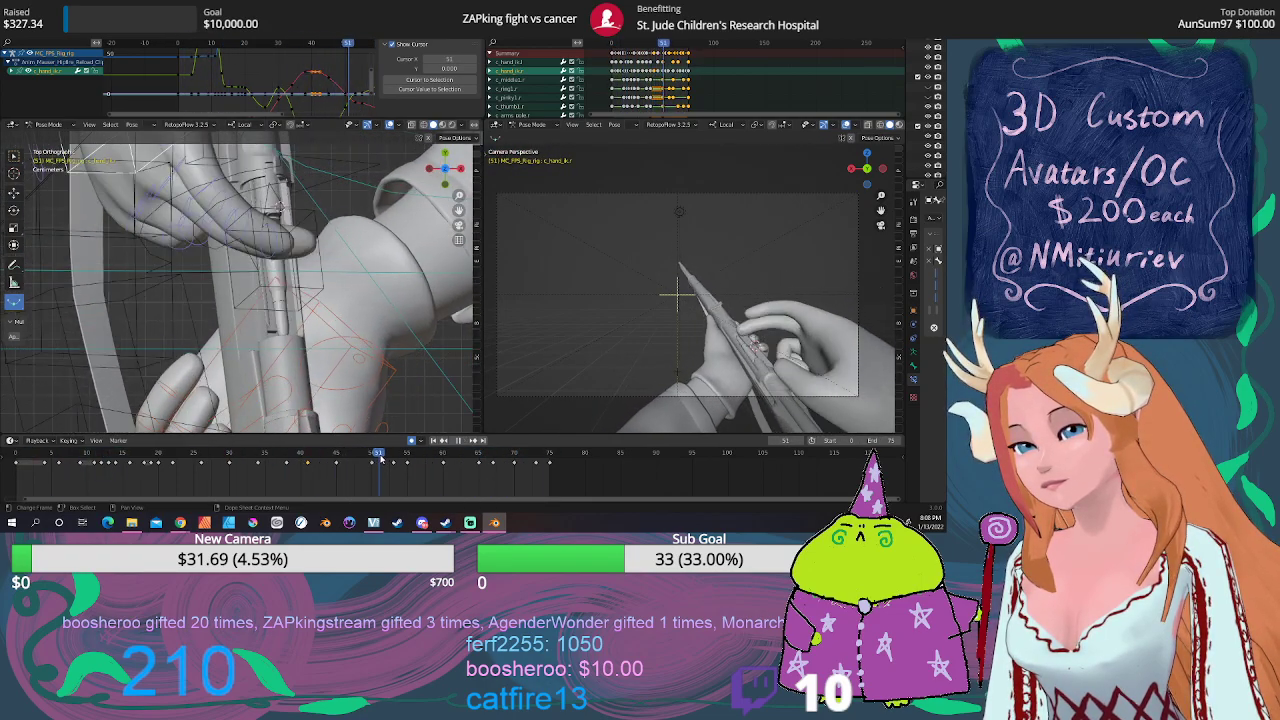
middle_drag(340, 350, 313, 318)
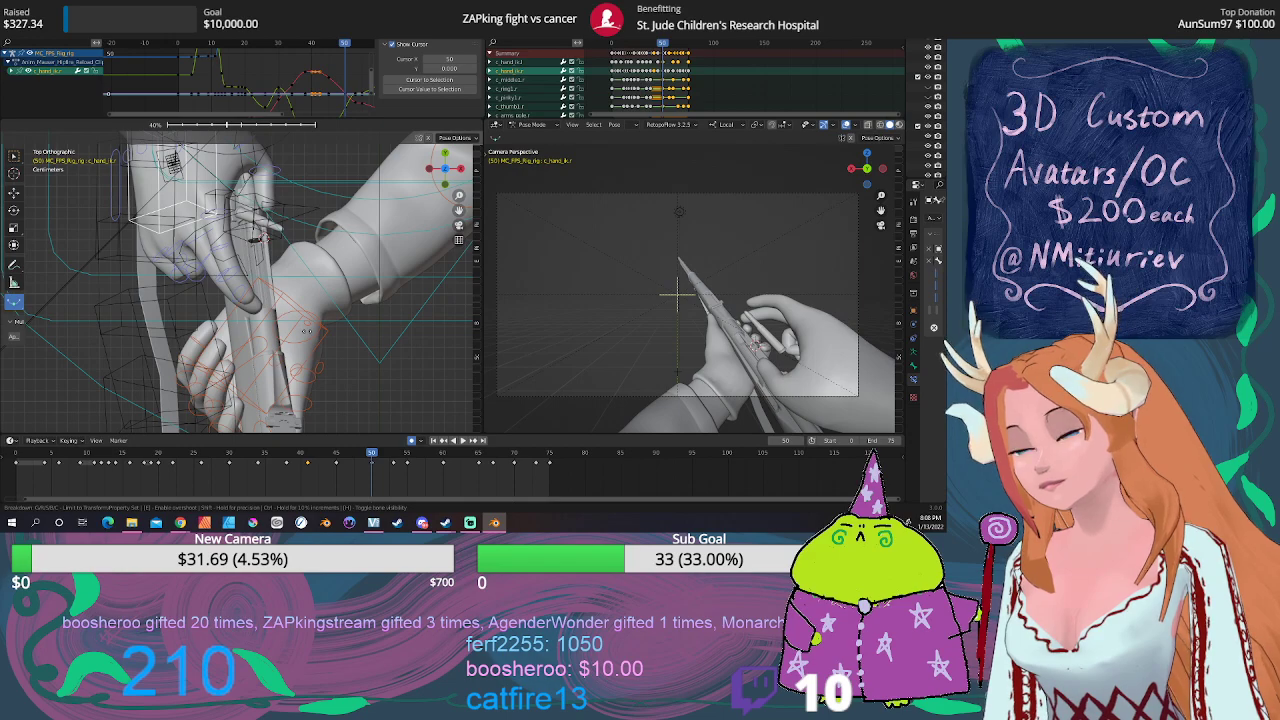
click(308, 332)
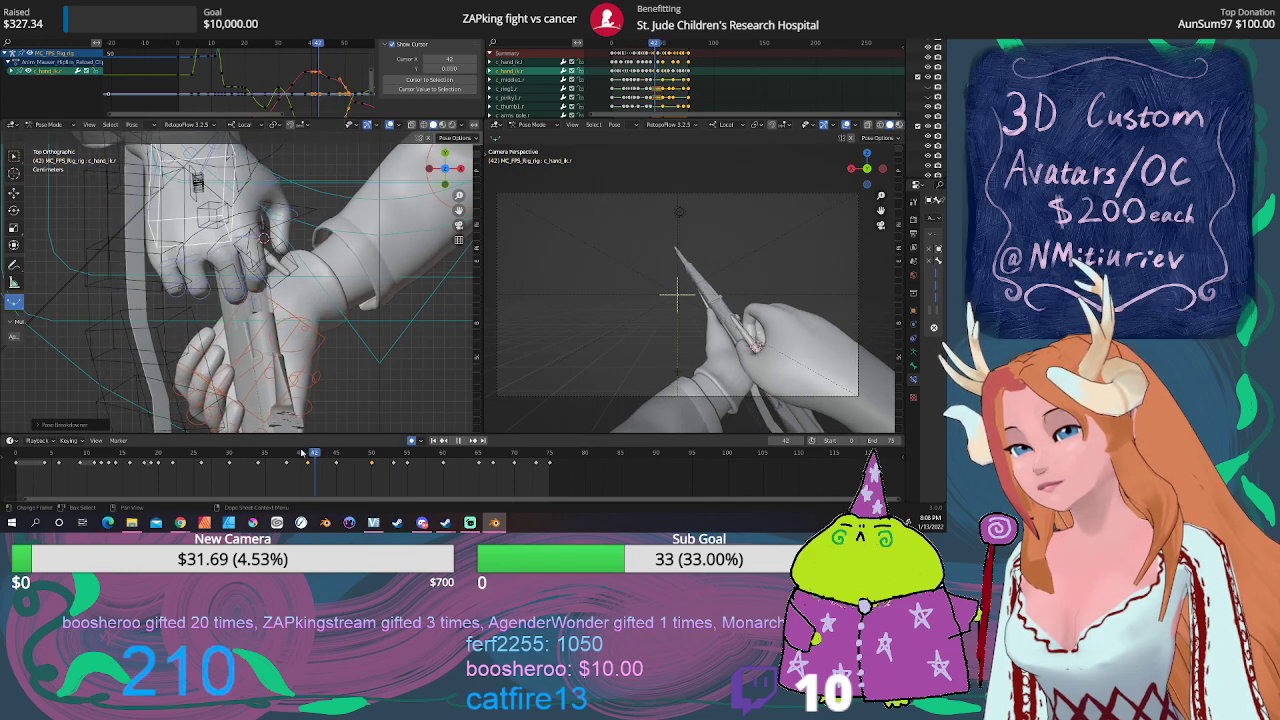
Step: Step through frames 45–51 and replay the reload to check the new pose
drag(349, 449, 363, 445)
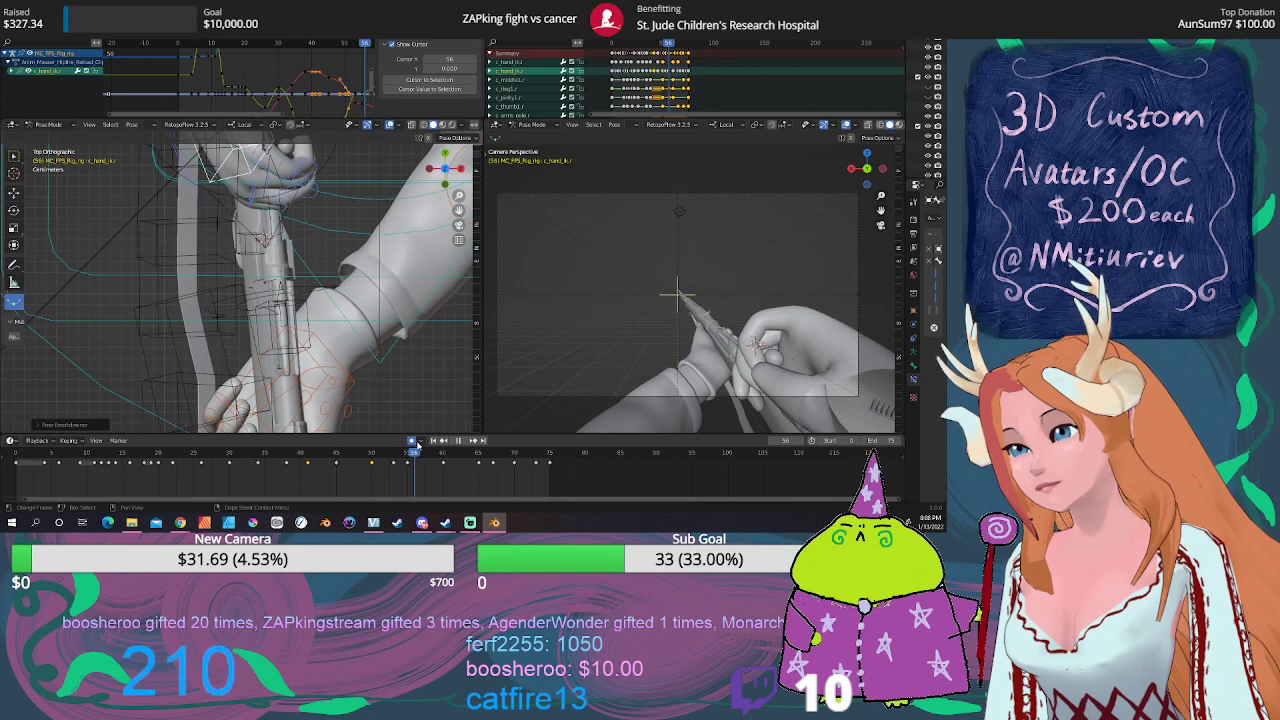
key(Right)
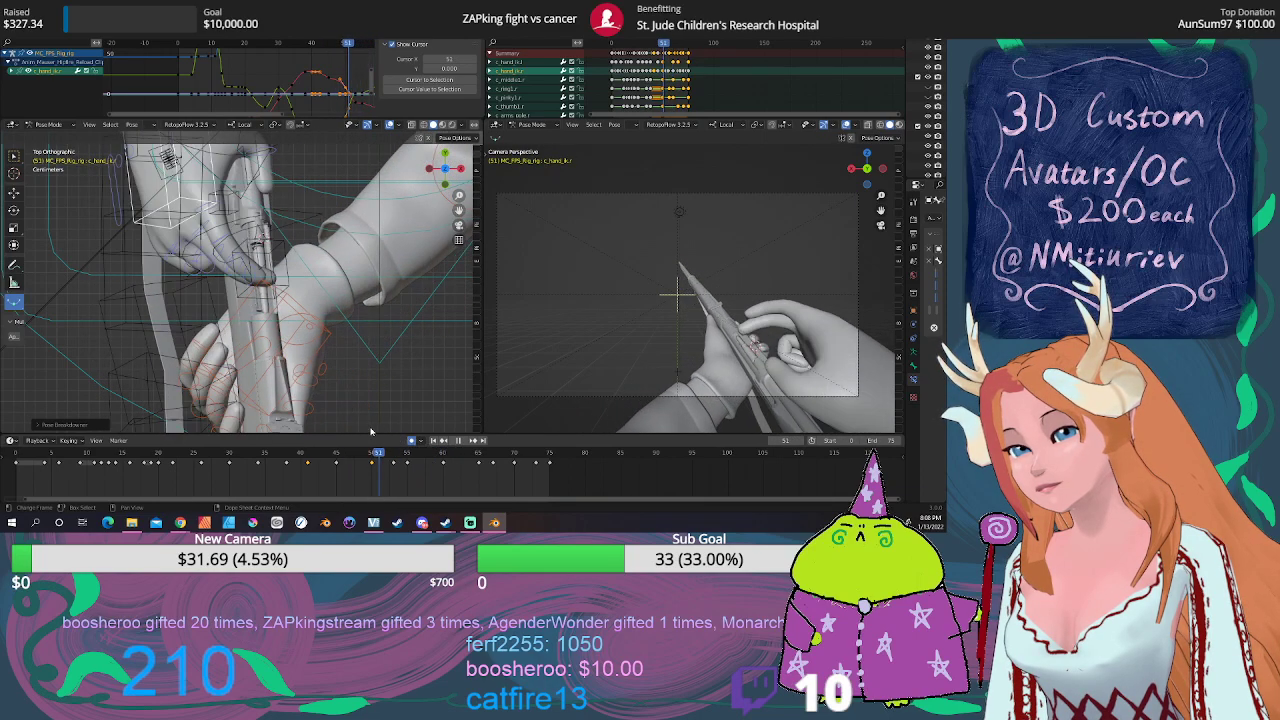
mouse_move(400, 432)
mouse_down()
mouse_move(499, 430)
mouse_move(457, 423)
mouse_up()
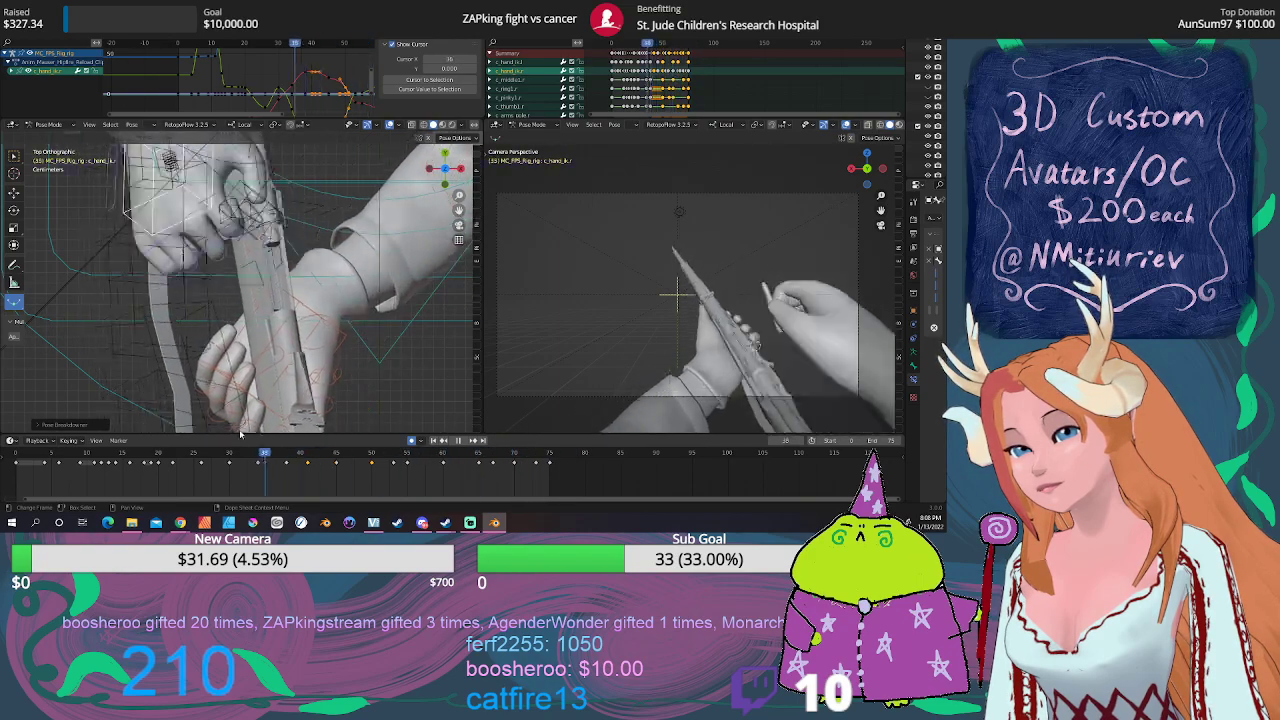
click(466, 441)
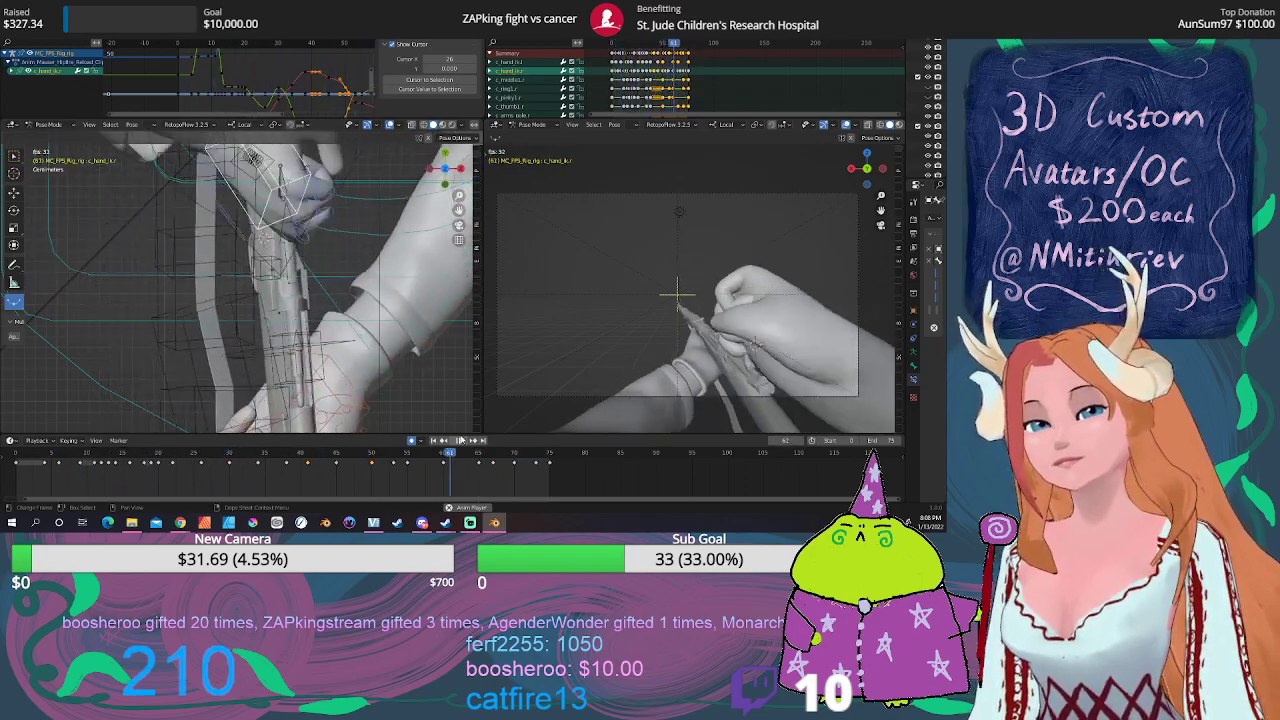
key(space)
drag(271, 457, 370, 474)
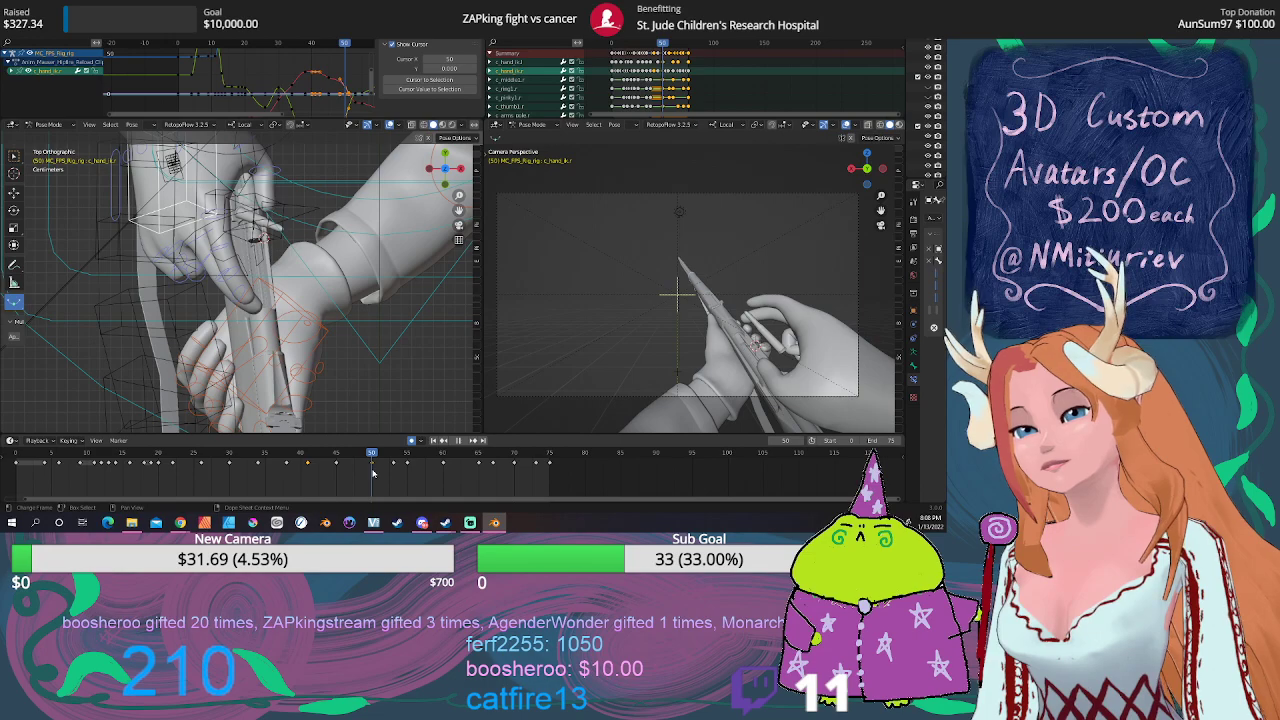
Step: Reposition c_hand_ik.r to refine the clip-loading pose, then replay and return to frame 42
key(g)
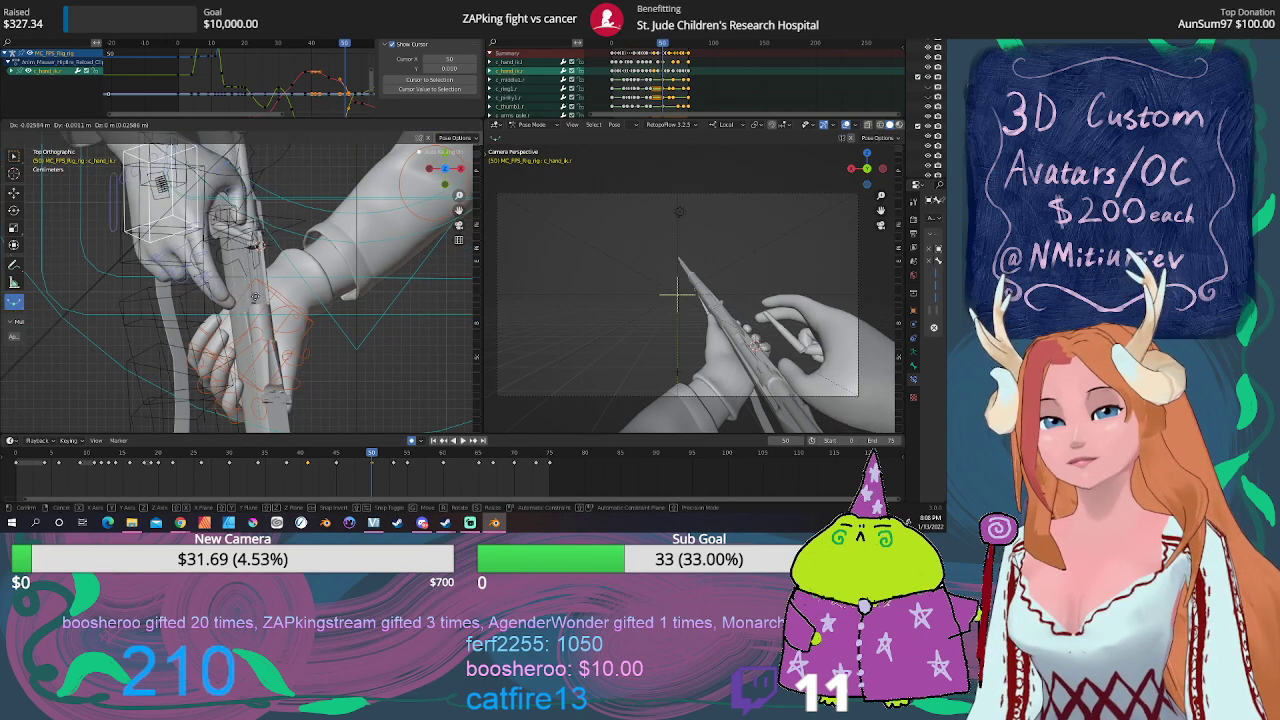
click(240, 300)
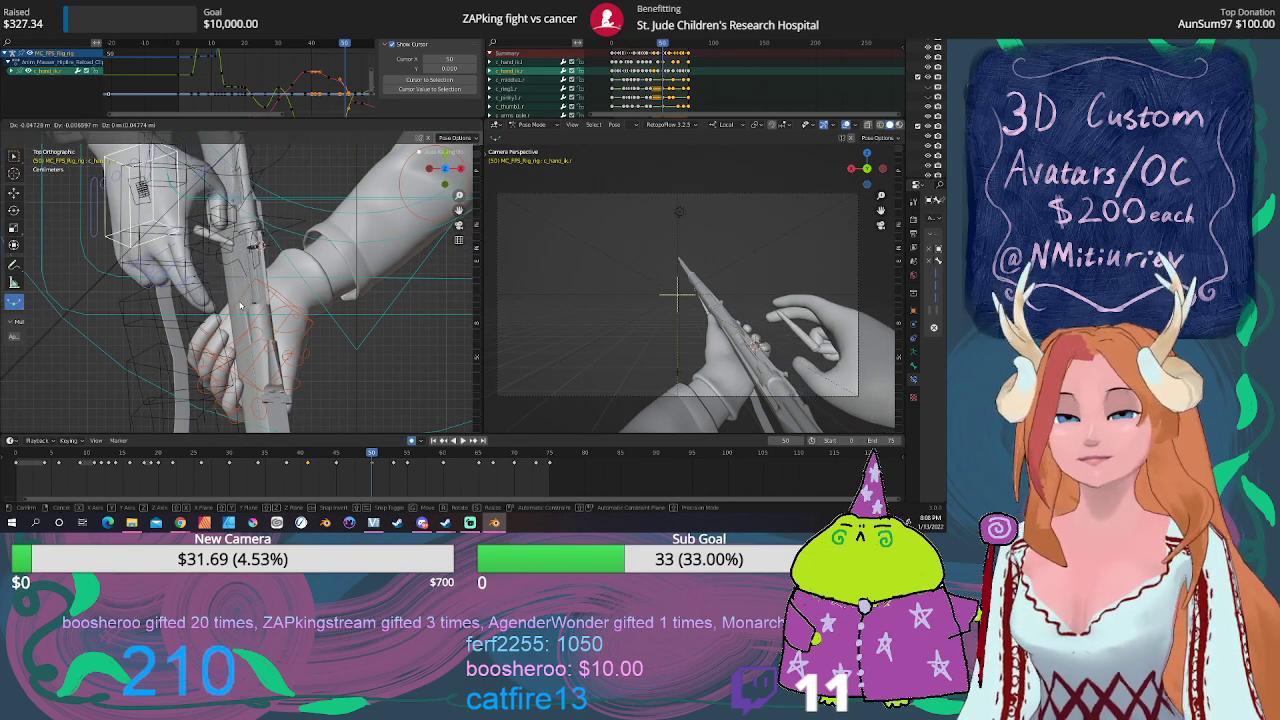
click(378, 453)
drag(378, 453, 168, 451)
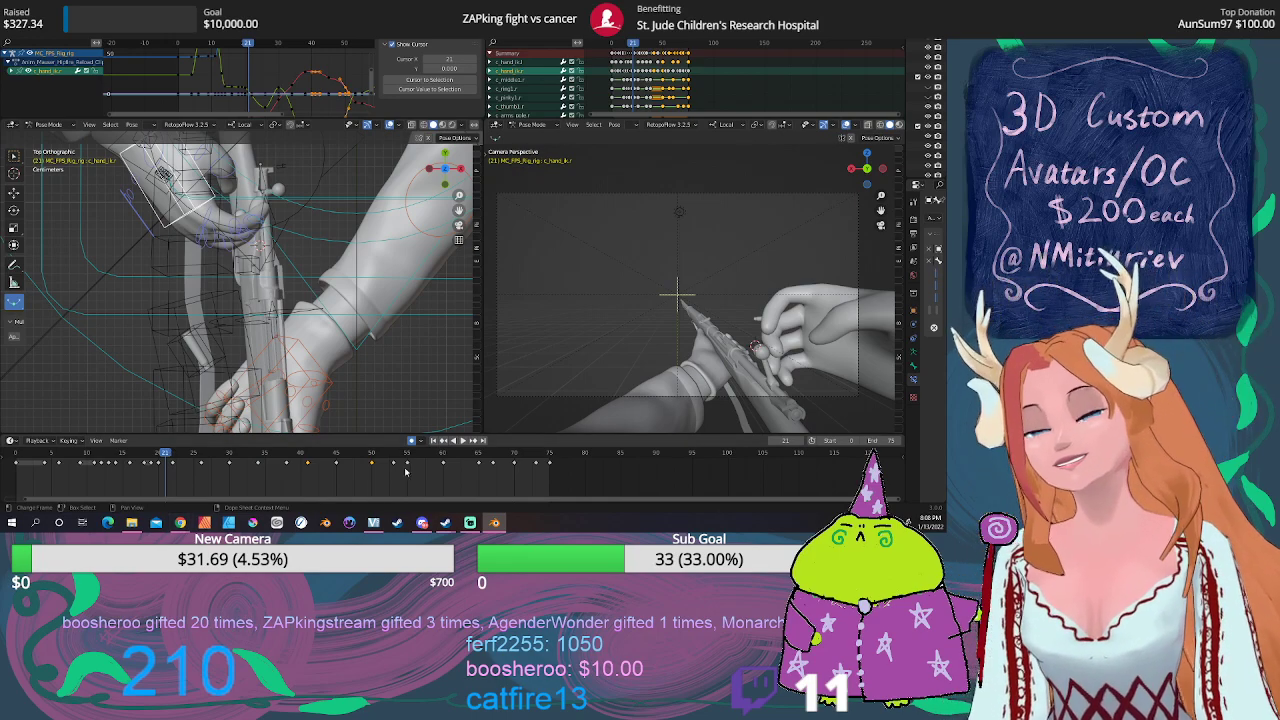
click(462, 441)
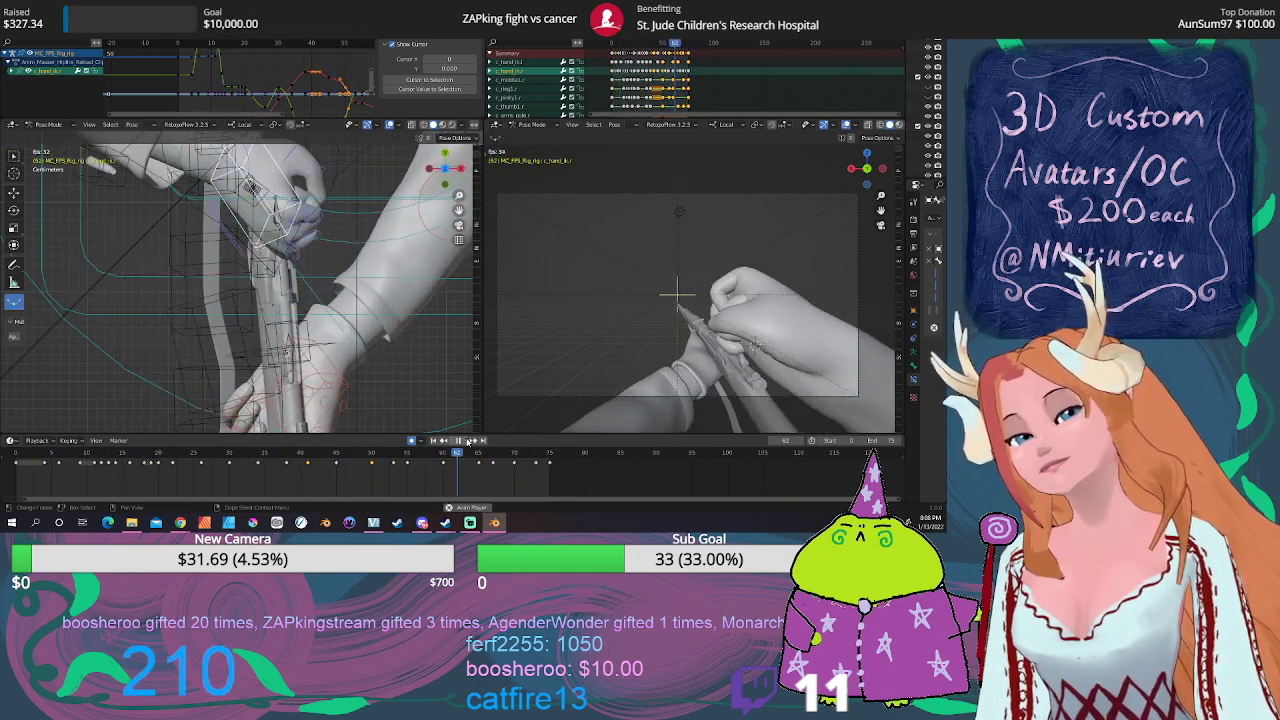
click(459, 441)
drag(272, 456, 308, 455)
mouse_move(307, 333)
middle_down()
mouse_move(285, 258)
mouse_move(118, 268)
mouse_move(134, 313)
middle_up()
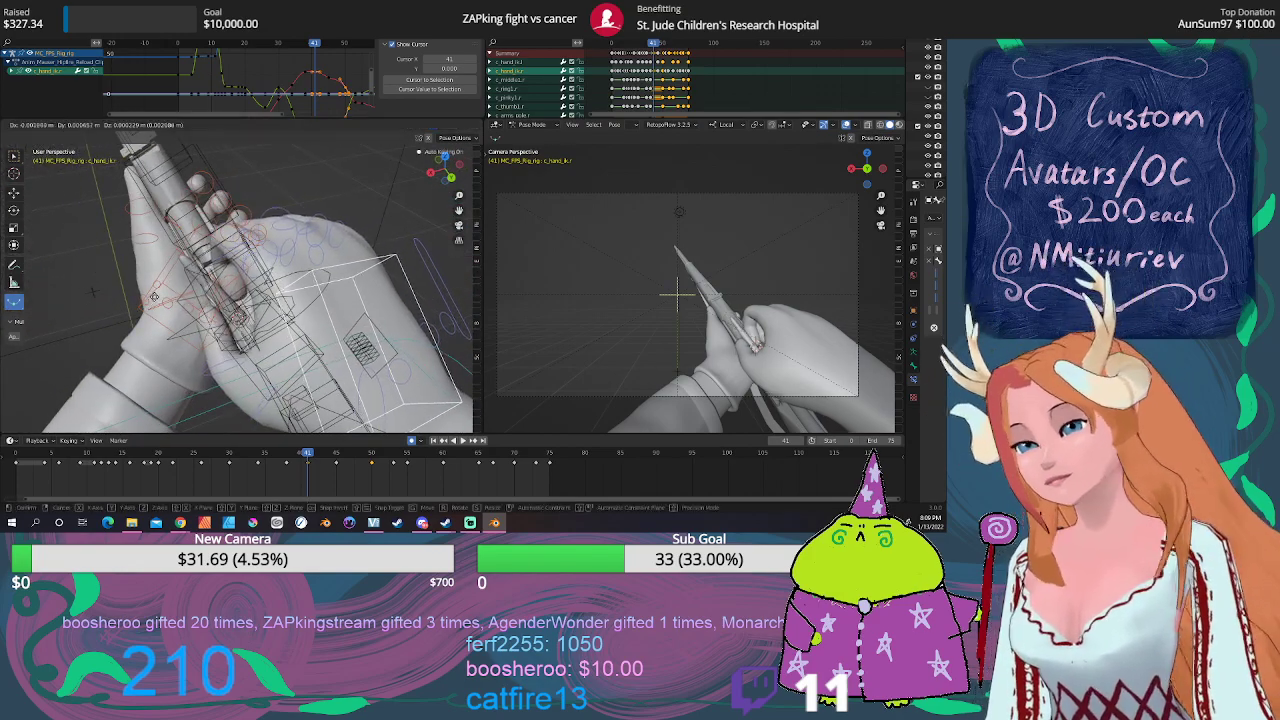
Step: Move the right hand at frame 41 and compare it against frames 45 and 40
key(g)
click(228, 419)
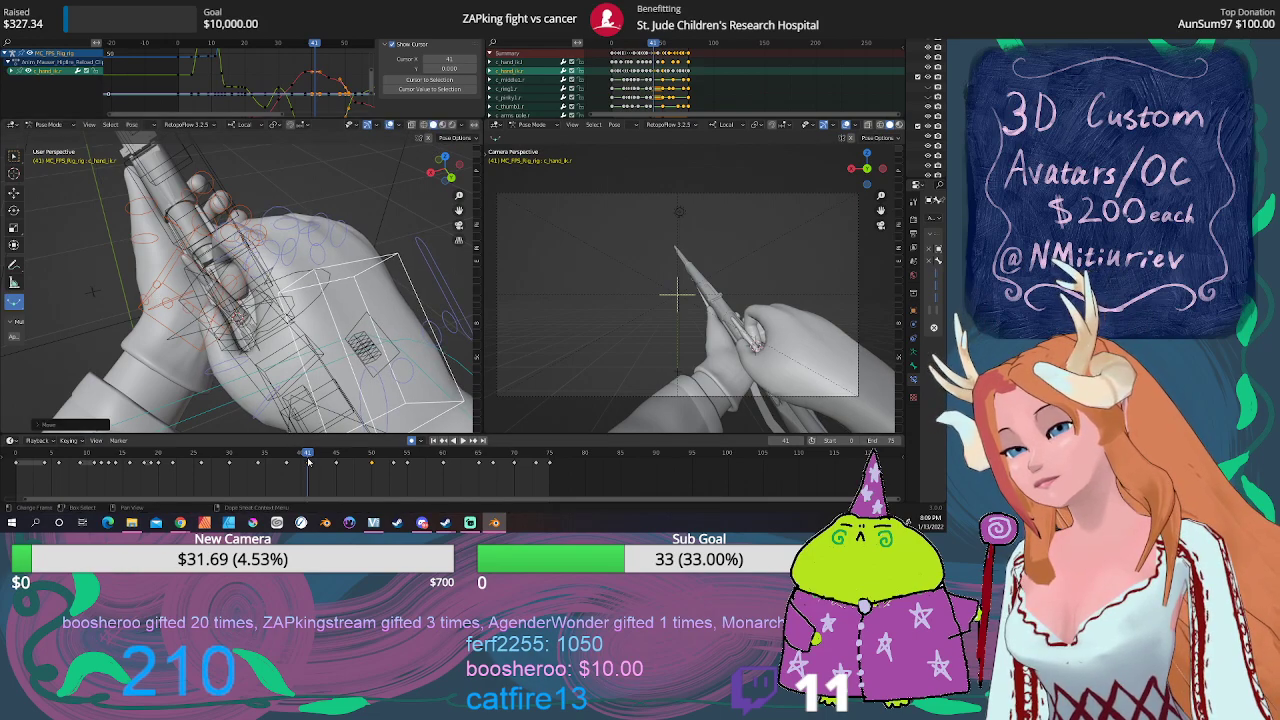
drag(308, 460, 336, 460)
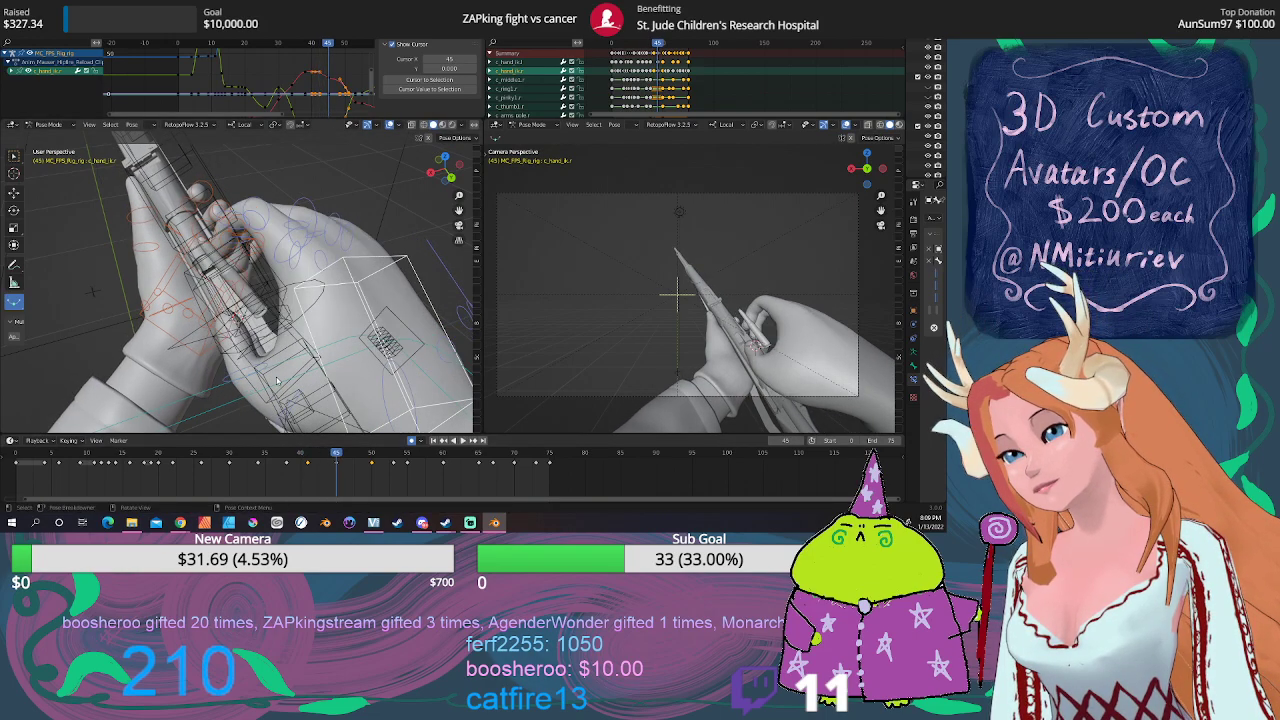
middle_drag(277, 380, 336, 390)
drag(320, 455, 300, 451)
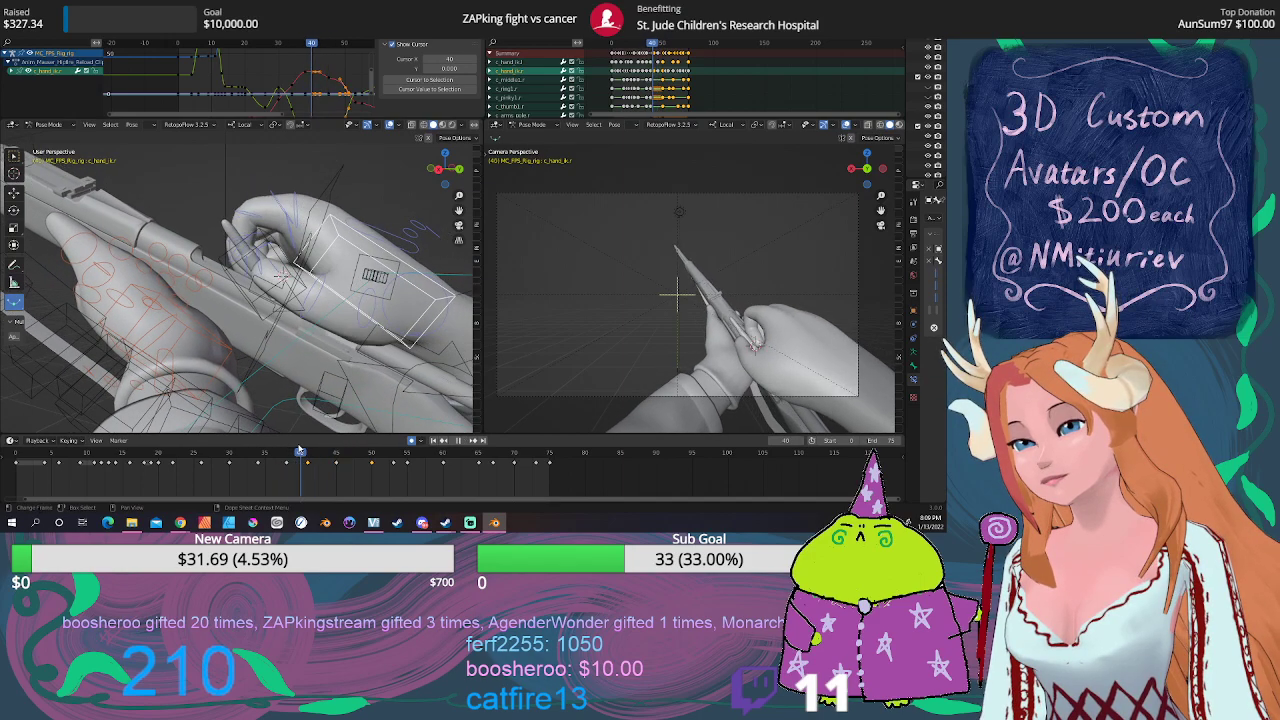
click(307, 452)
Step: Move and freely rotate c_hand_ik.r at frame 41 for a more natural clip grip
mouse_move(306, 400)
middle_down()
mouse_move(309, 366)
mouse_move(252, 407)
middle_up()
key(g)
click(252, 408)
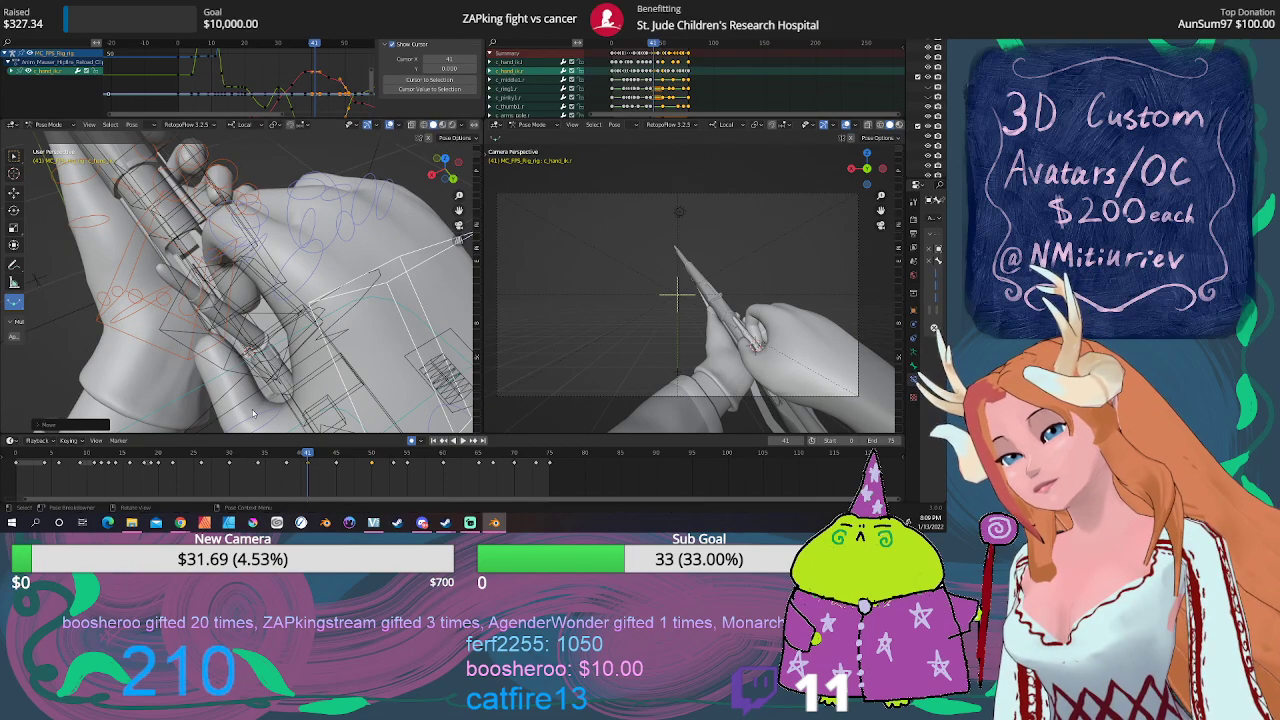
key(r)
key(r)
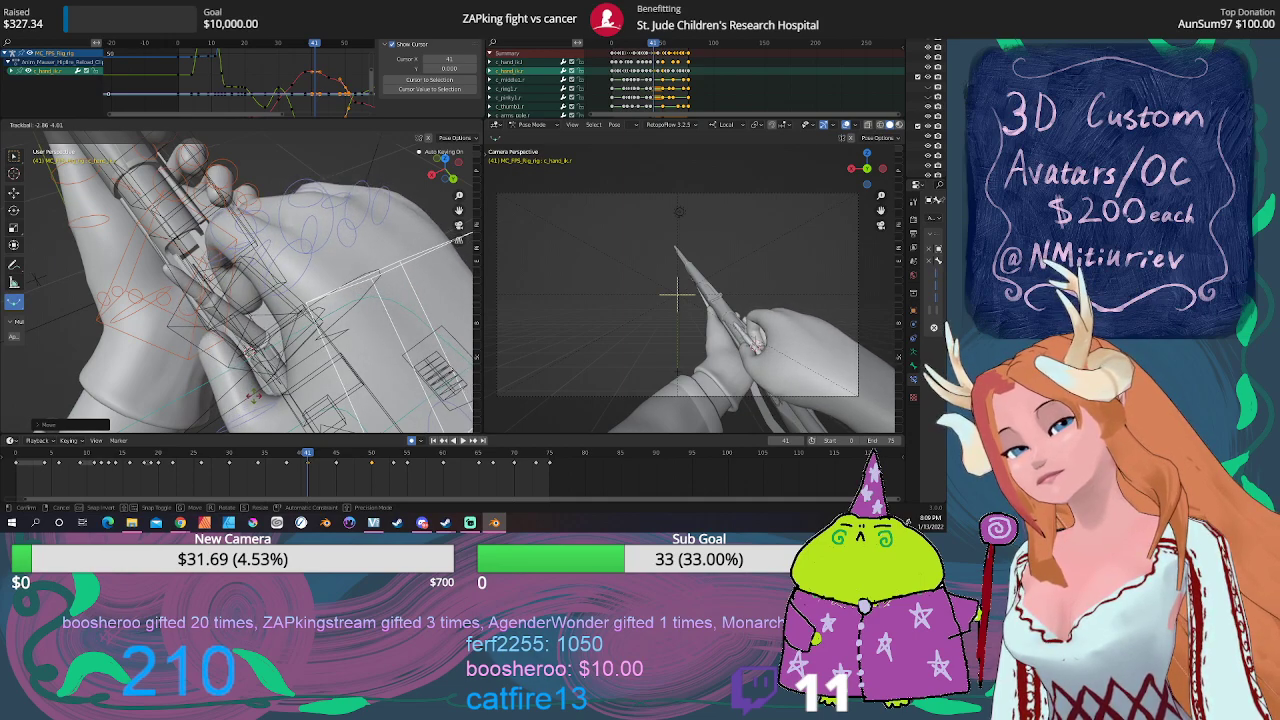
middle_drag(255, 400, 322, 364)
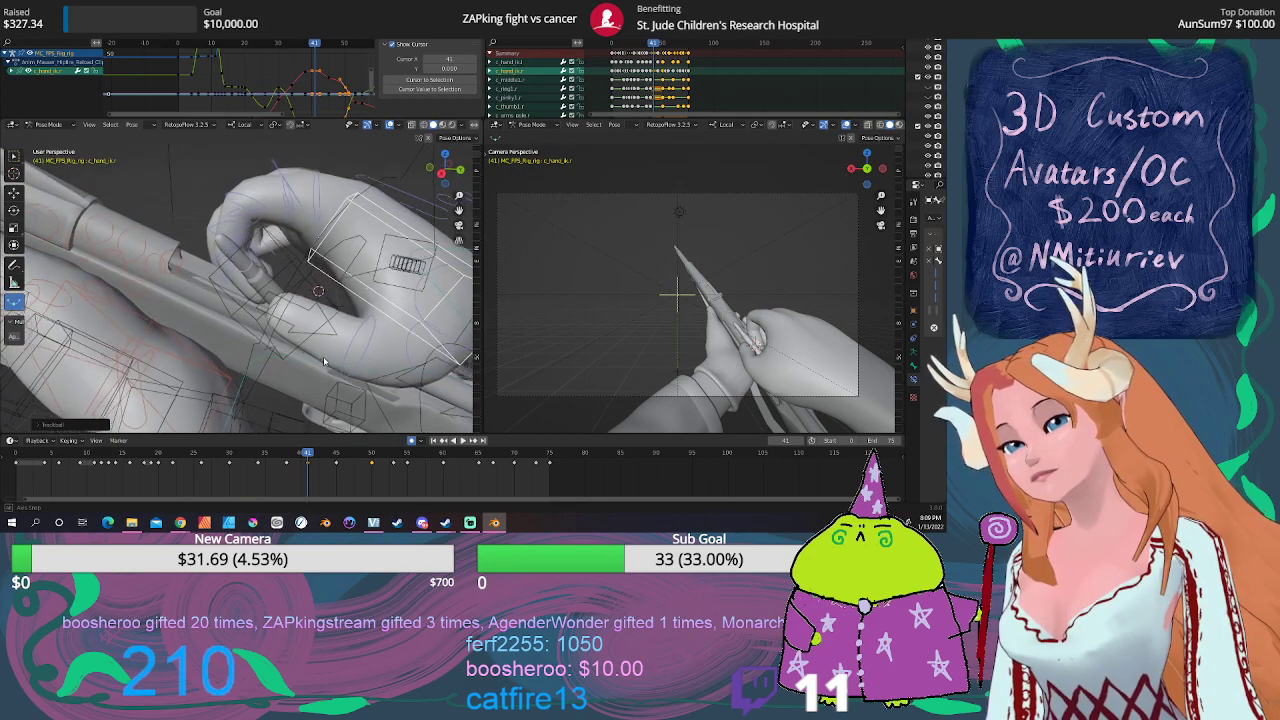
Step: Rotate the BulletClip.006 bone at frame 40 in three passes to sit between the fingers
click(290, 278)
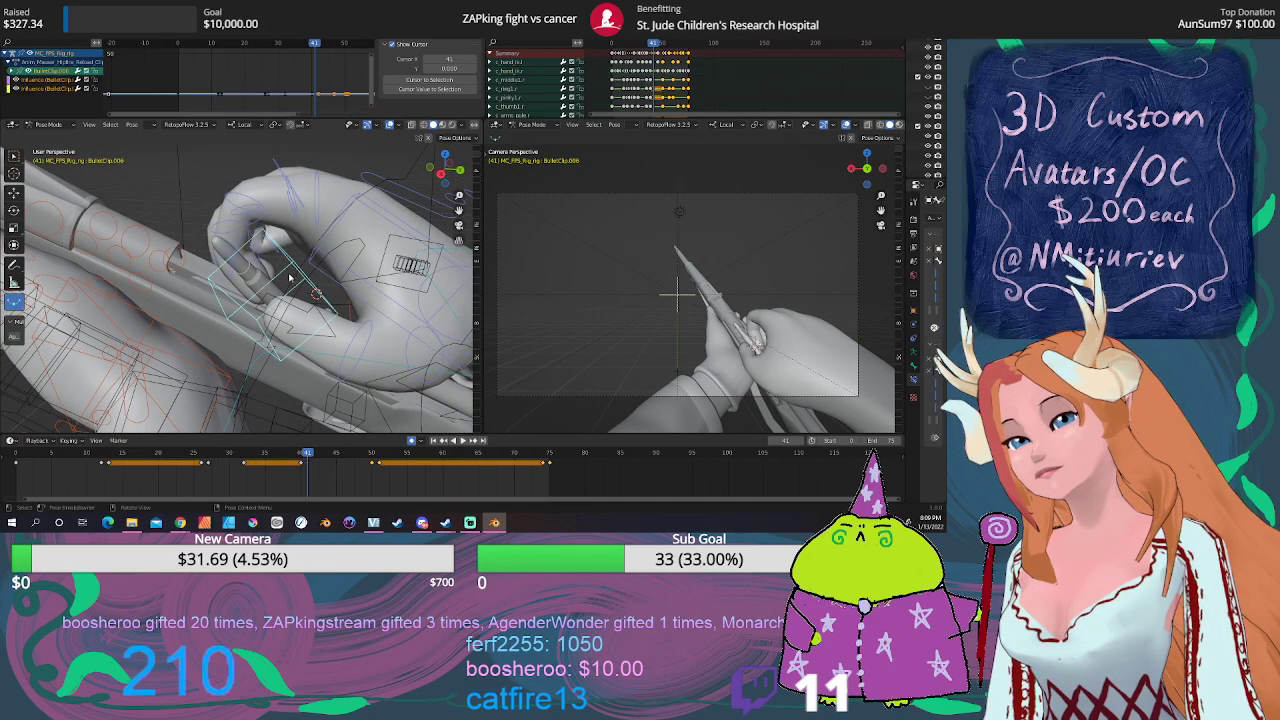
drag(307, 455, 301, 455)
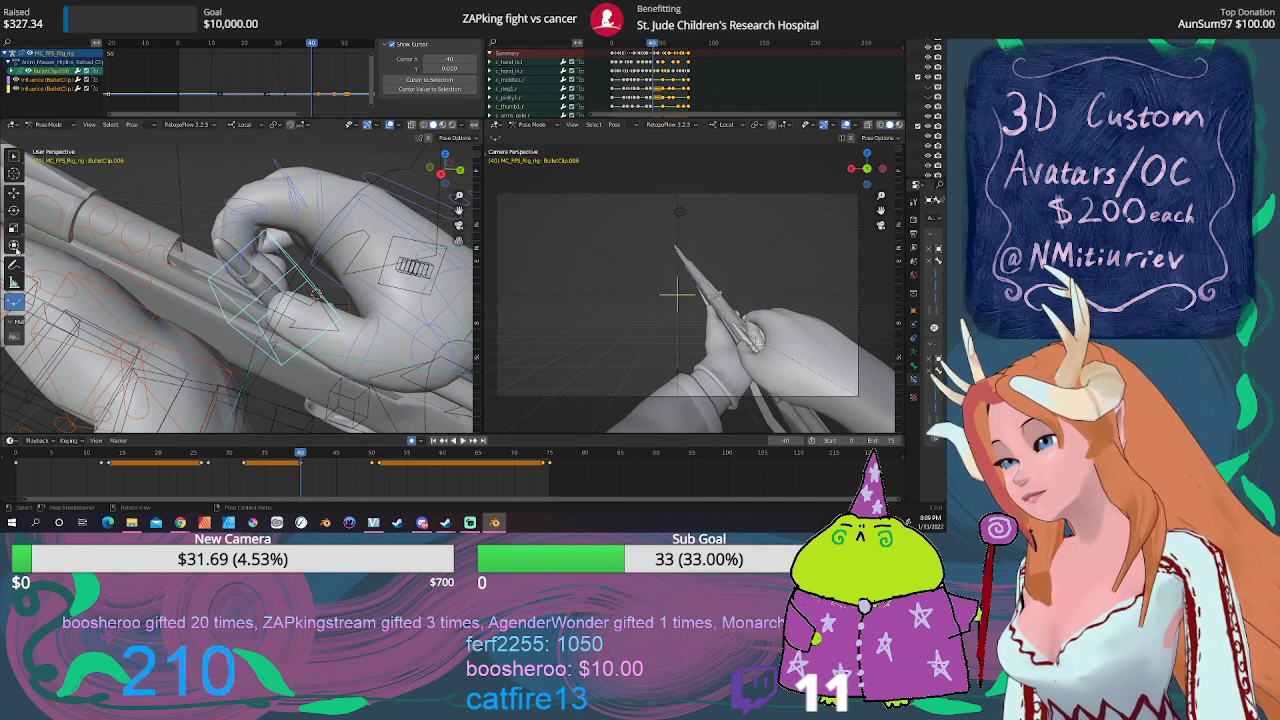
key(r)
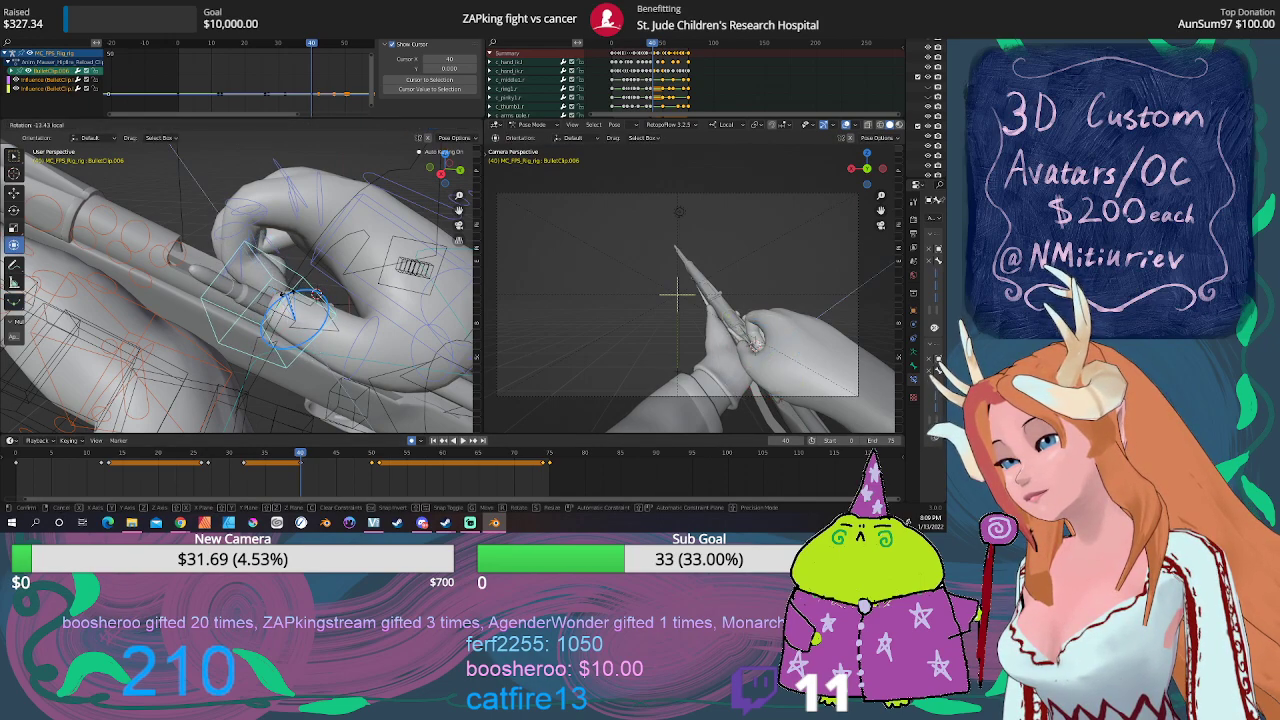
click(283, 300)
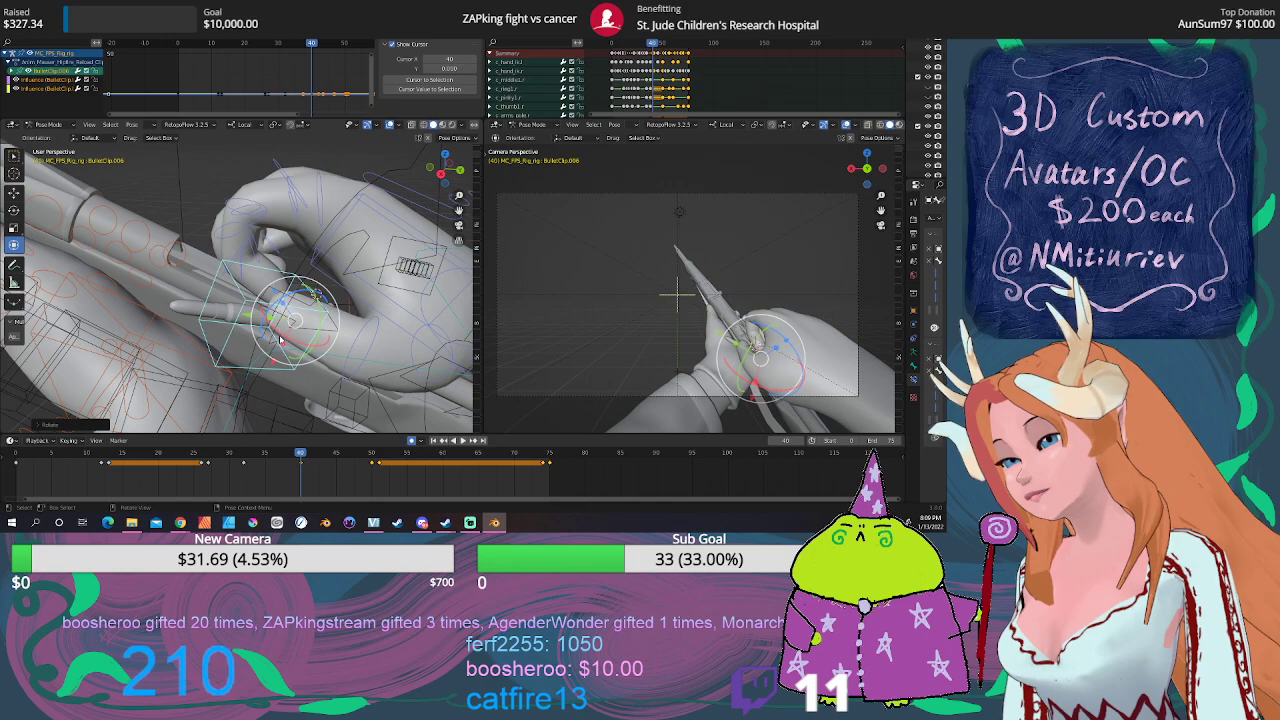
key(r)
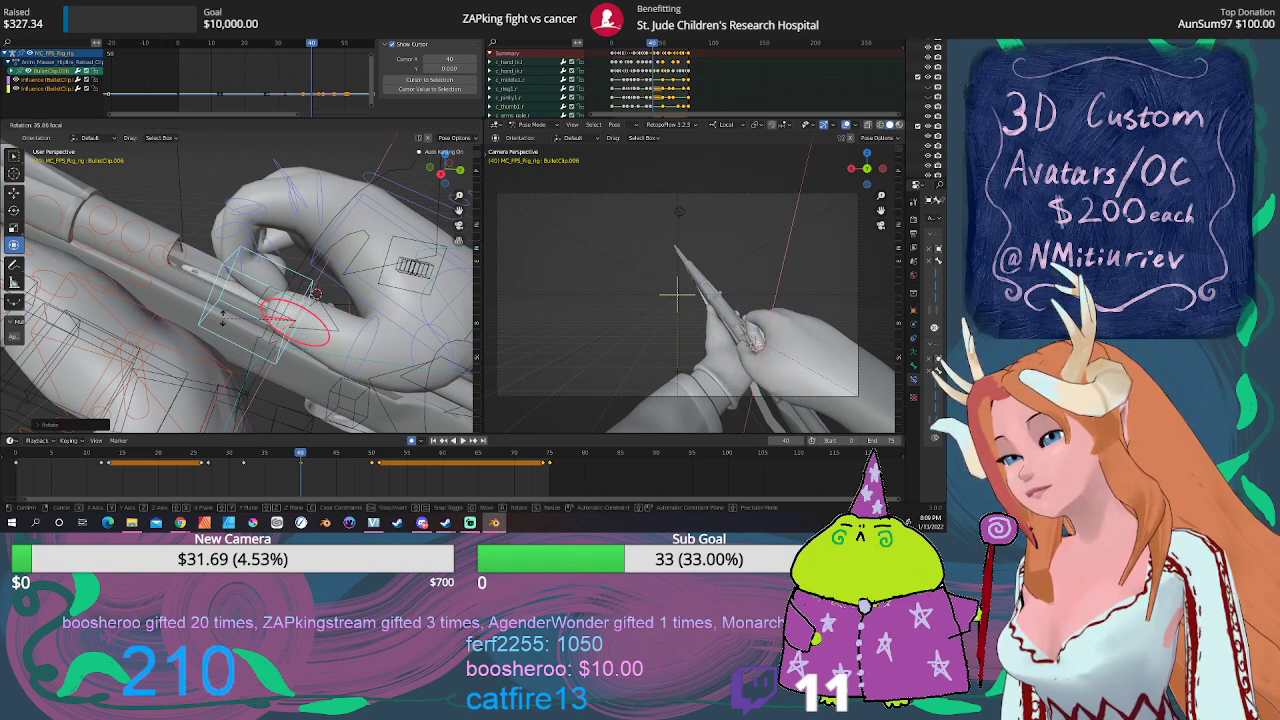
click(286, 299)
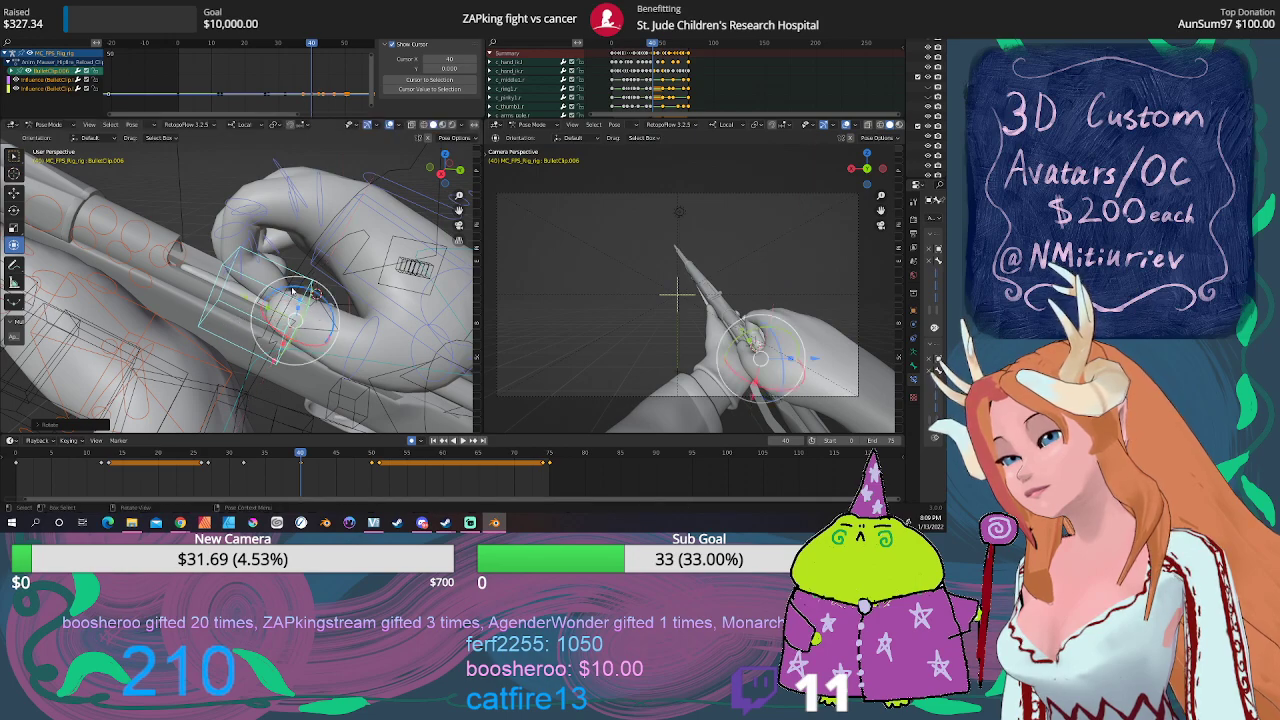
key(r)
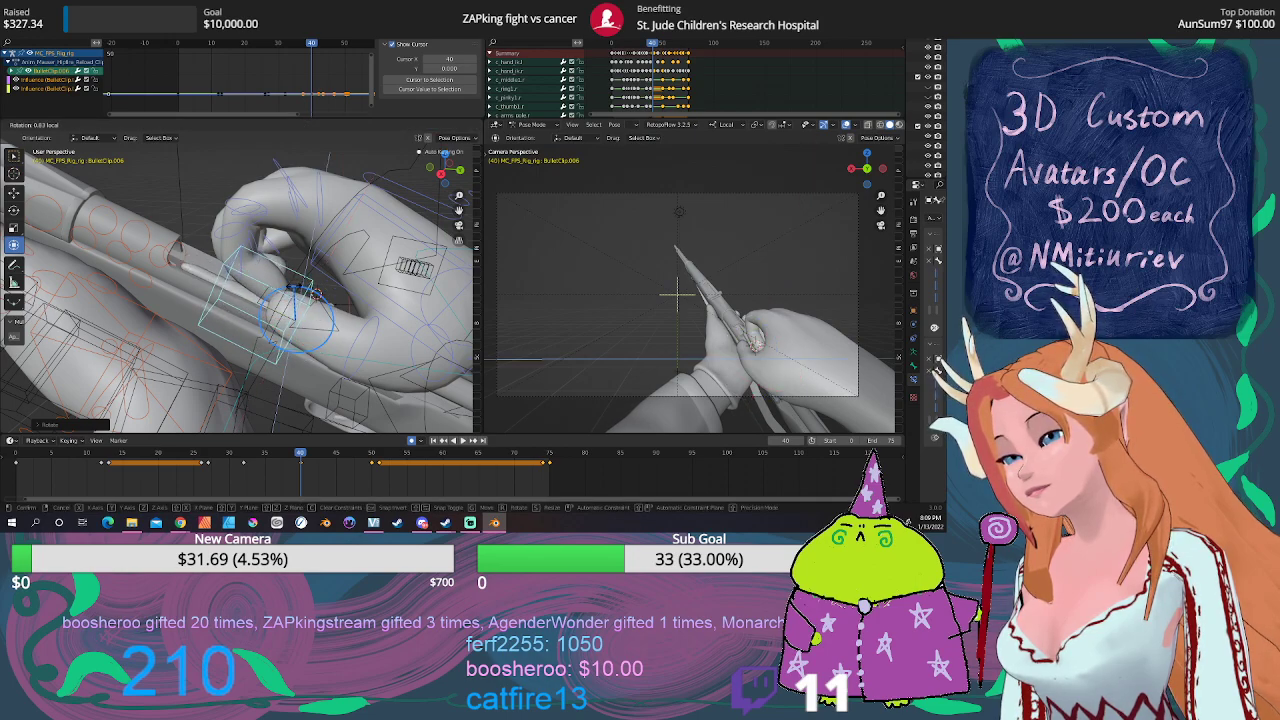
click(333, 398)
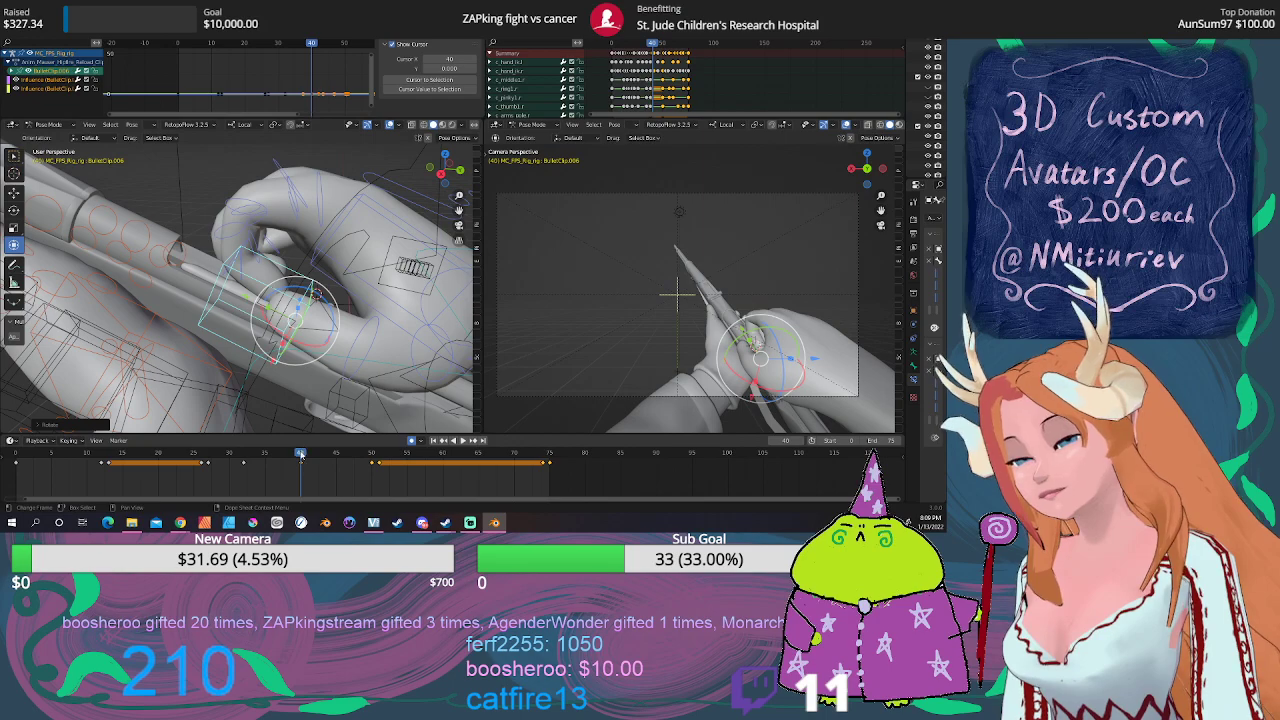
Step: Return to the frame-40 key, save the blend file, and select c_hand_ik.r
drag(300, 455, 272, 450)
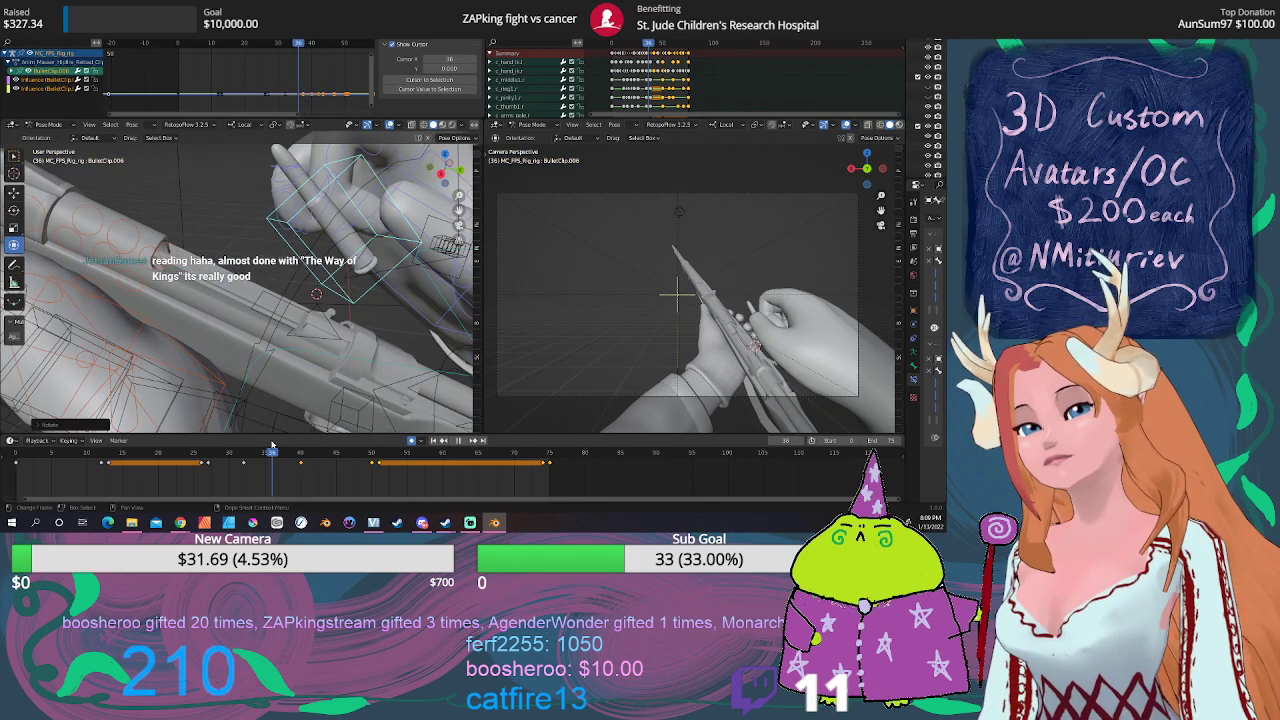
key(Up)
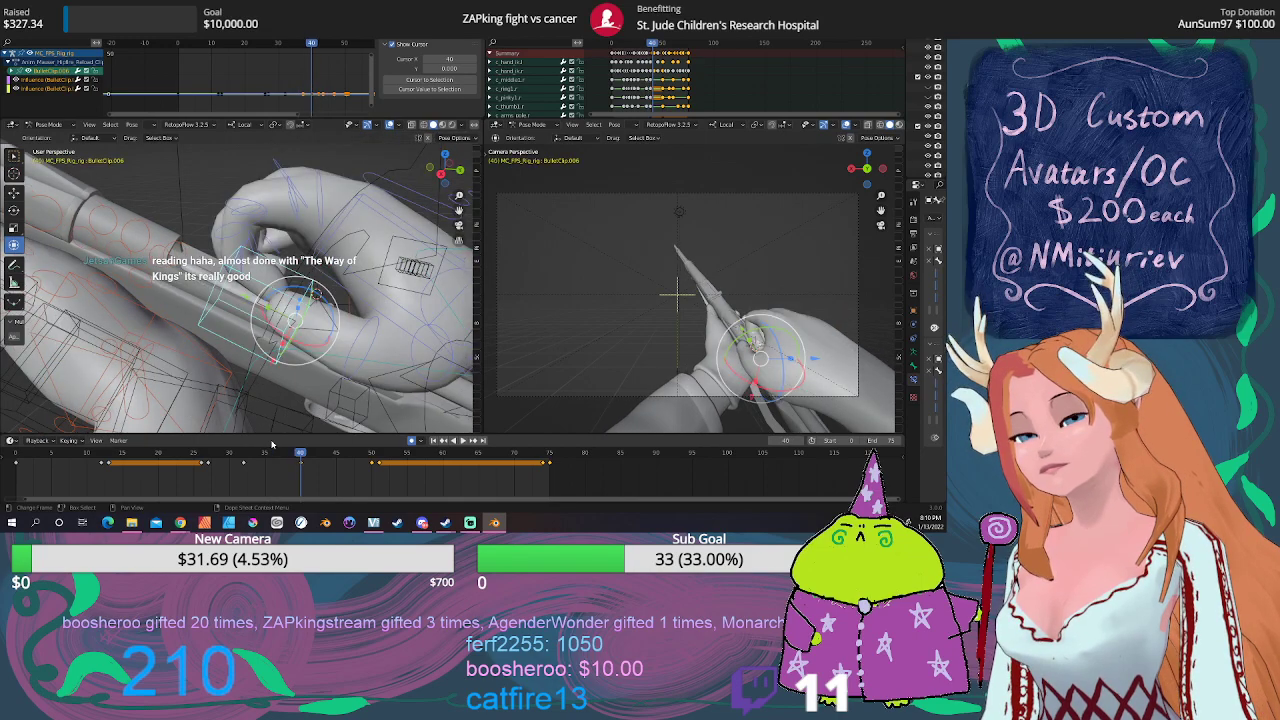
right_click(60, 45)
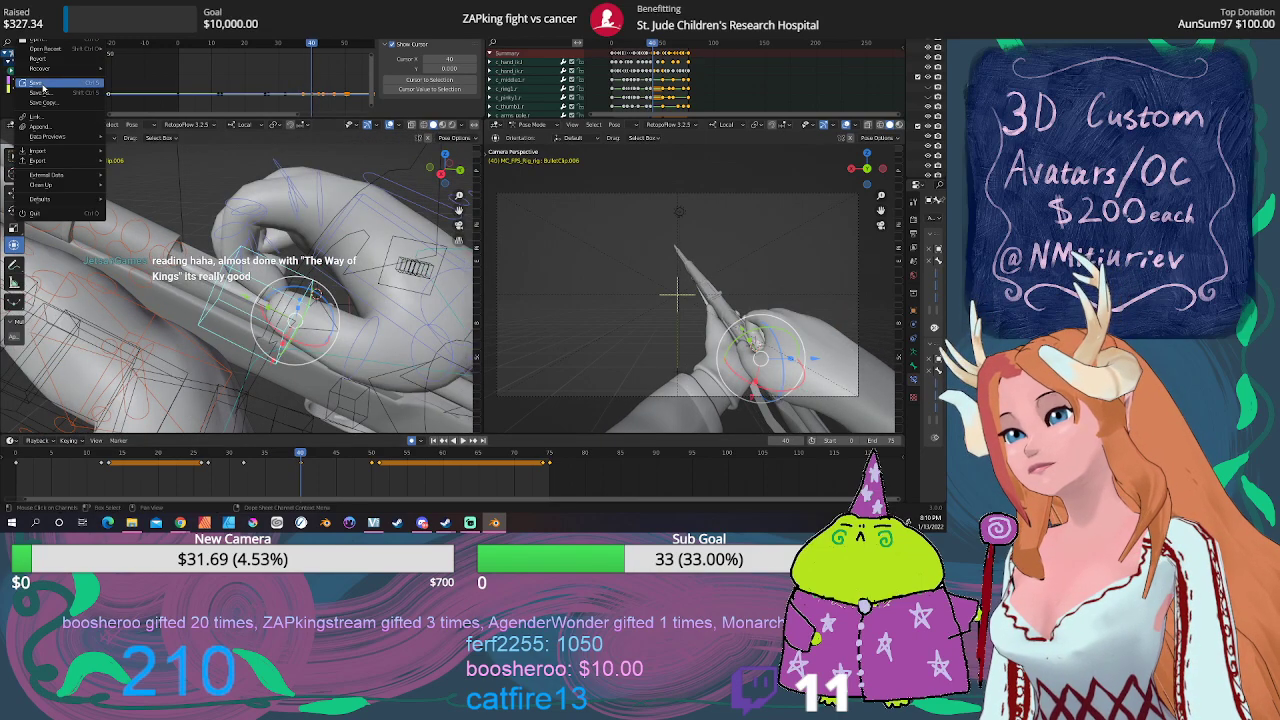
click(60, 86)
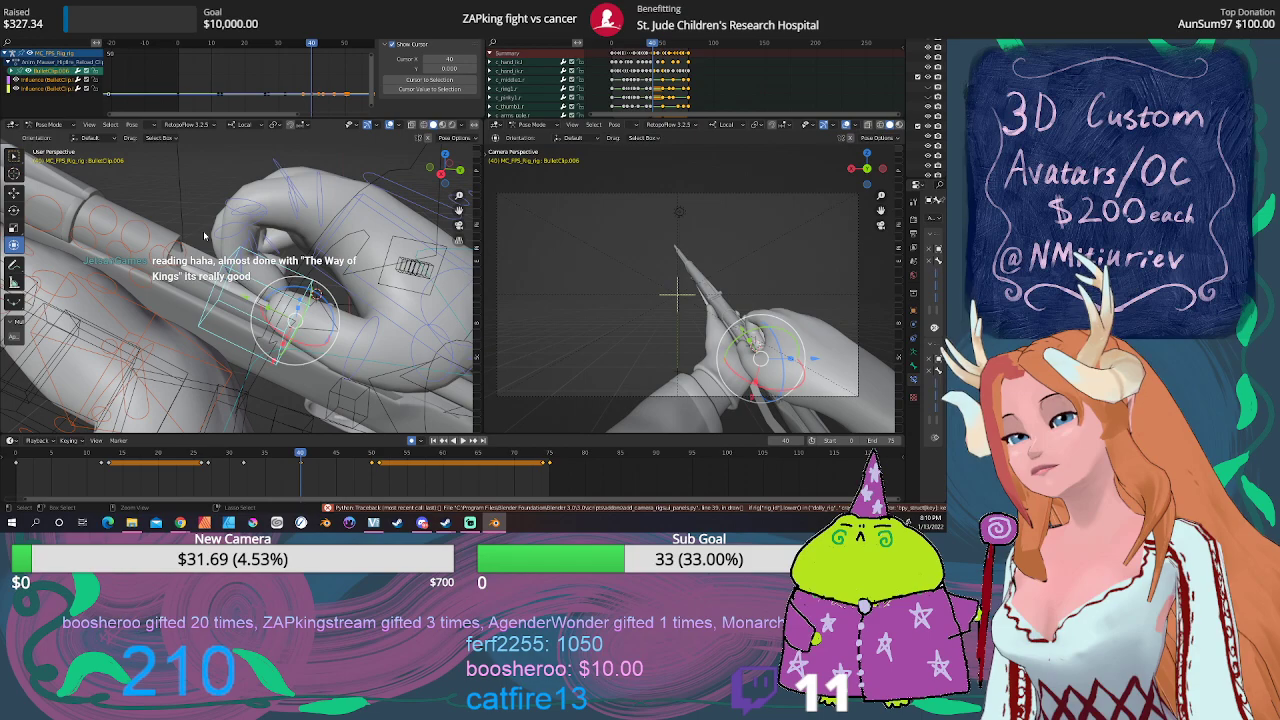
key(ctrl+z)
key(ctrl+z)
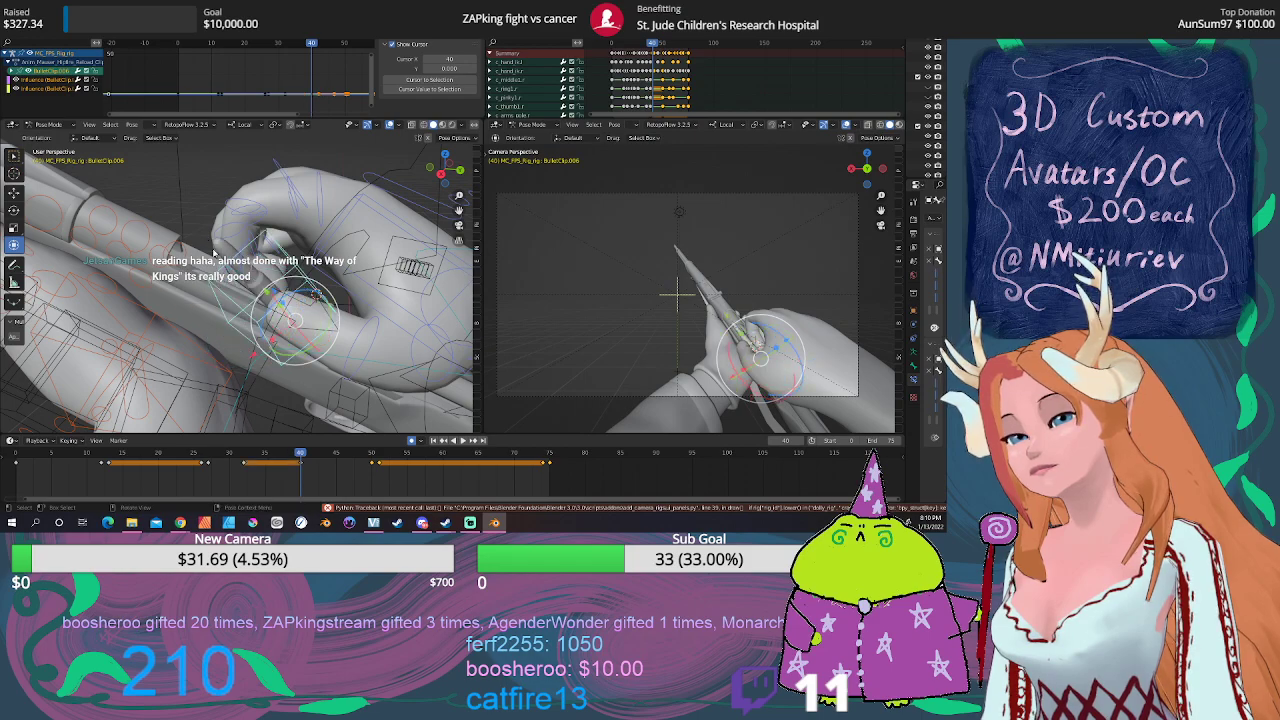
middle_drag(300, 380, 346, 289)
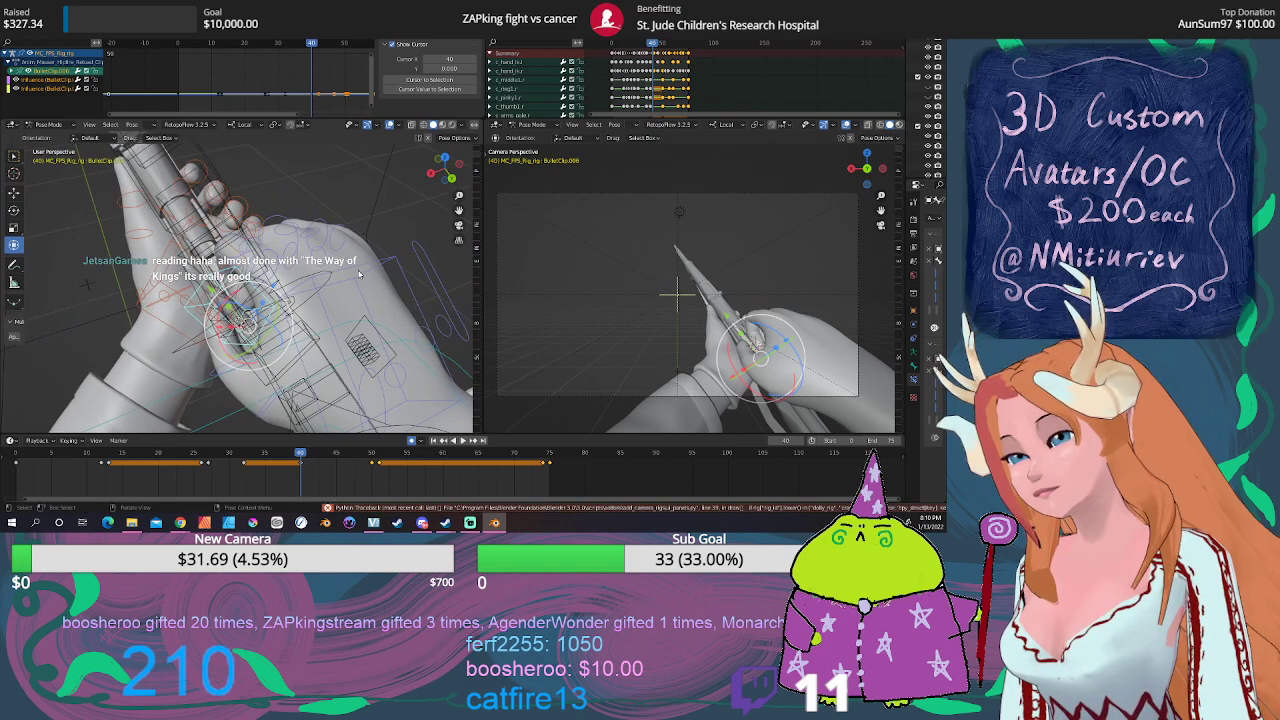
click(359, 273)
middle_drag(340, 330, 291, 432)
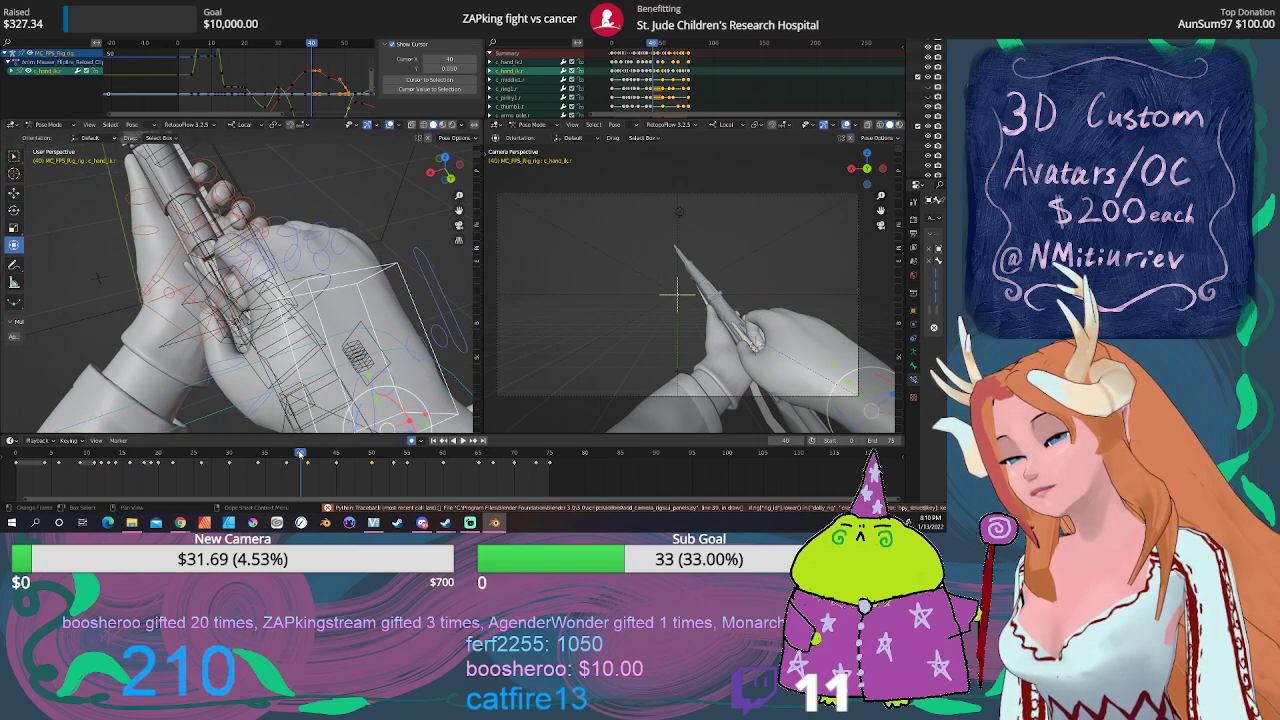
Step: Freely rotate c_hand_ik.r at frames 41 and 38 to refine the grip
drag(301, 455, 309, 455)
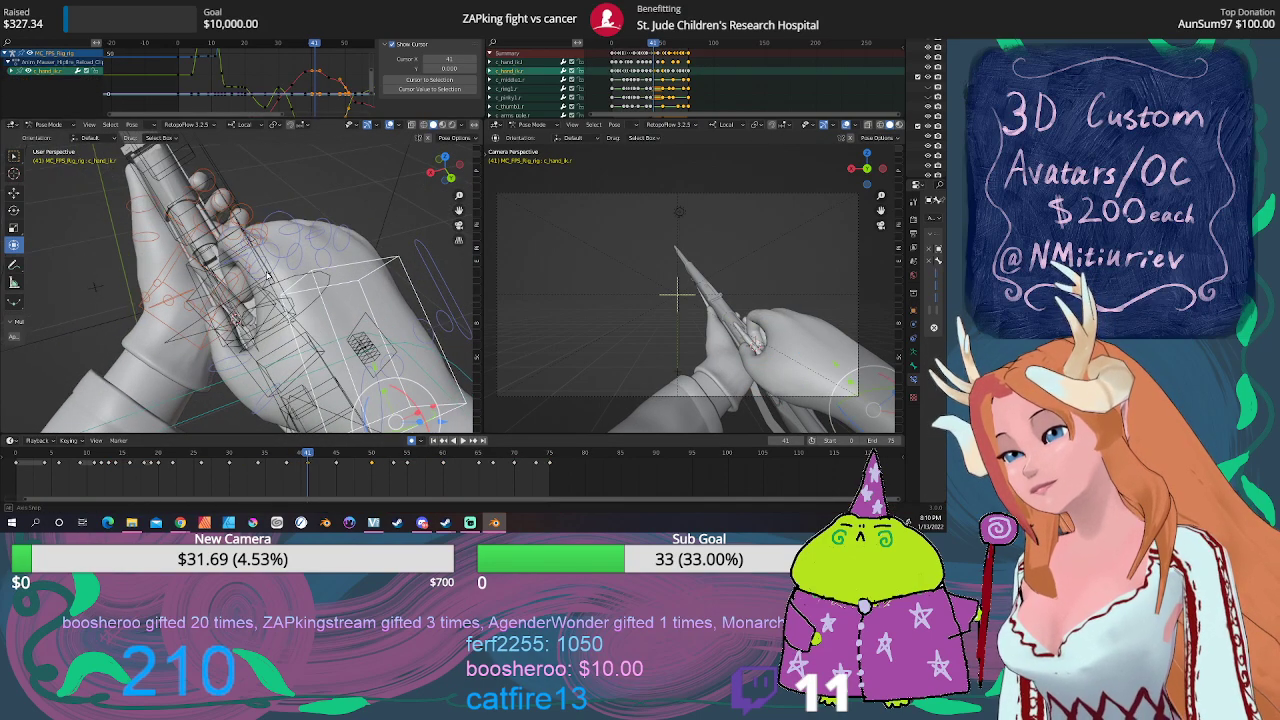
key(r)
key(r)
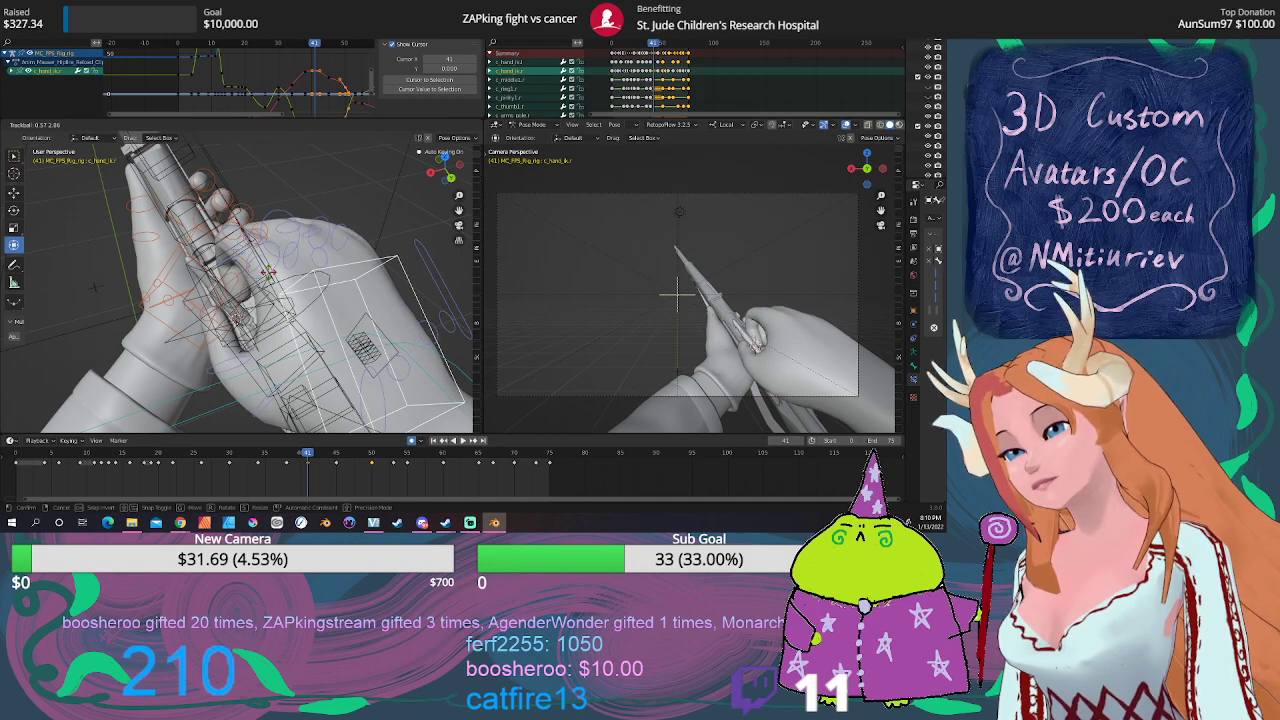
click(270, 277)
drag(306, 455, 286, 452)
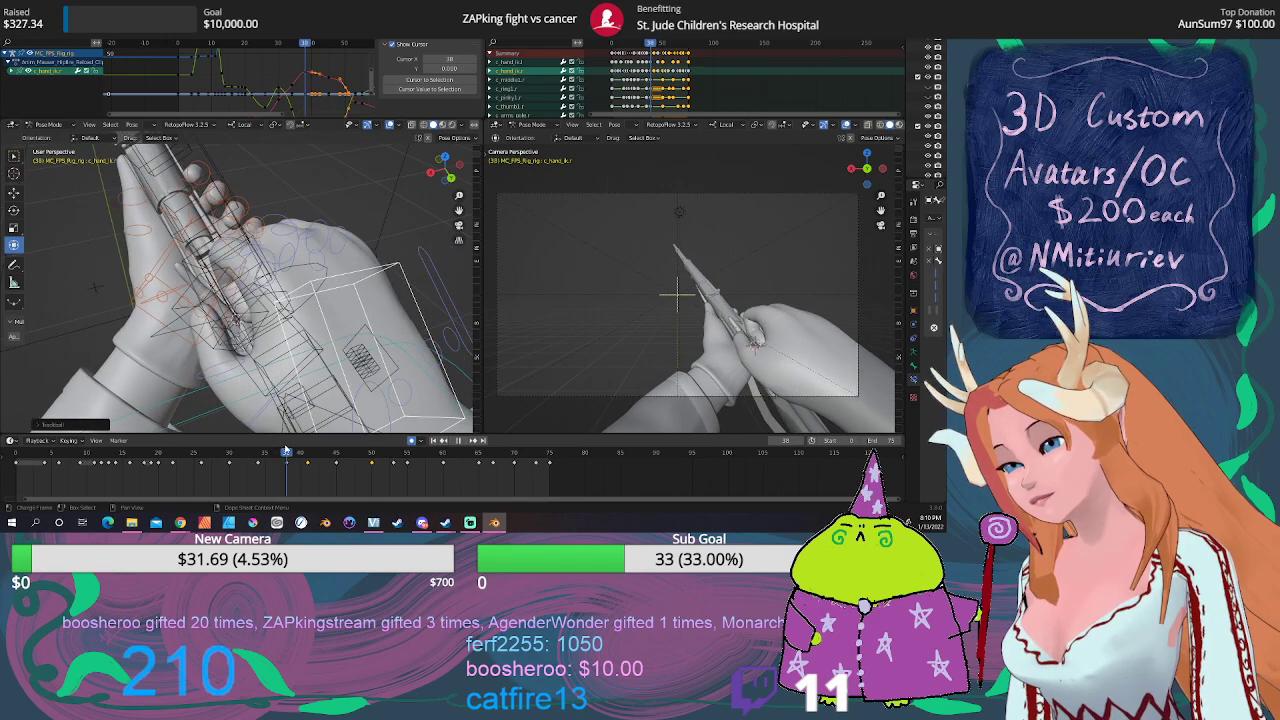
key(r)
key(r)
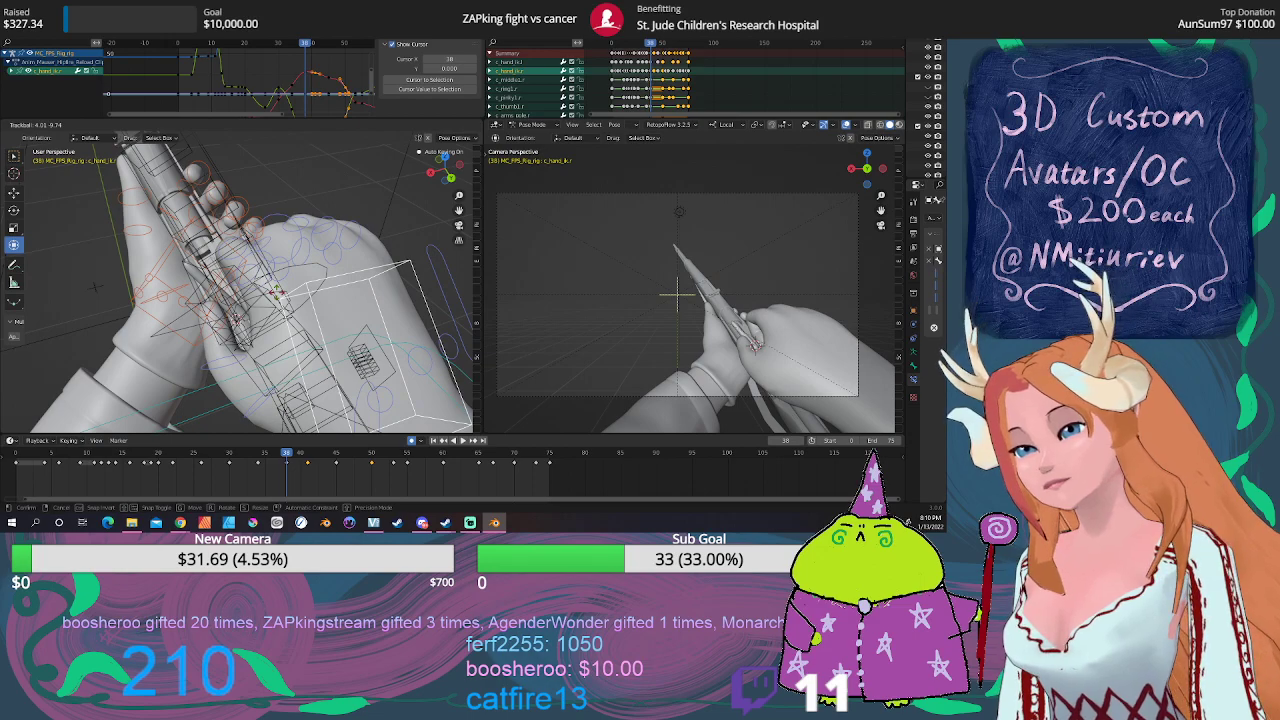
click(272, 292)
Step: Select BulletClip.006 and tilt it through three rotations at frame 38
mouse_move(272, 292)
middle_down()
mouse_move(270, 247)
mouse_move(275, 271)
middle_up()
click(273, 251)
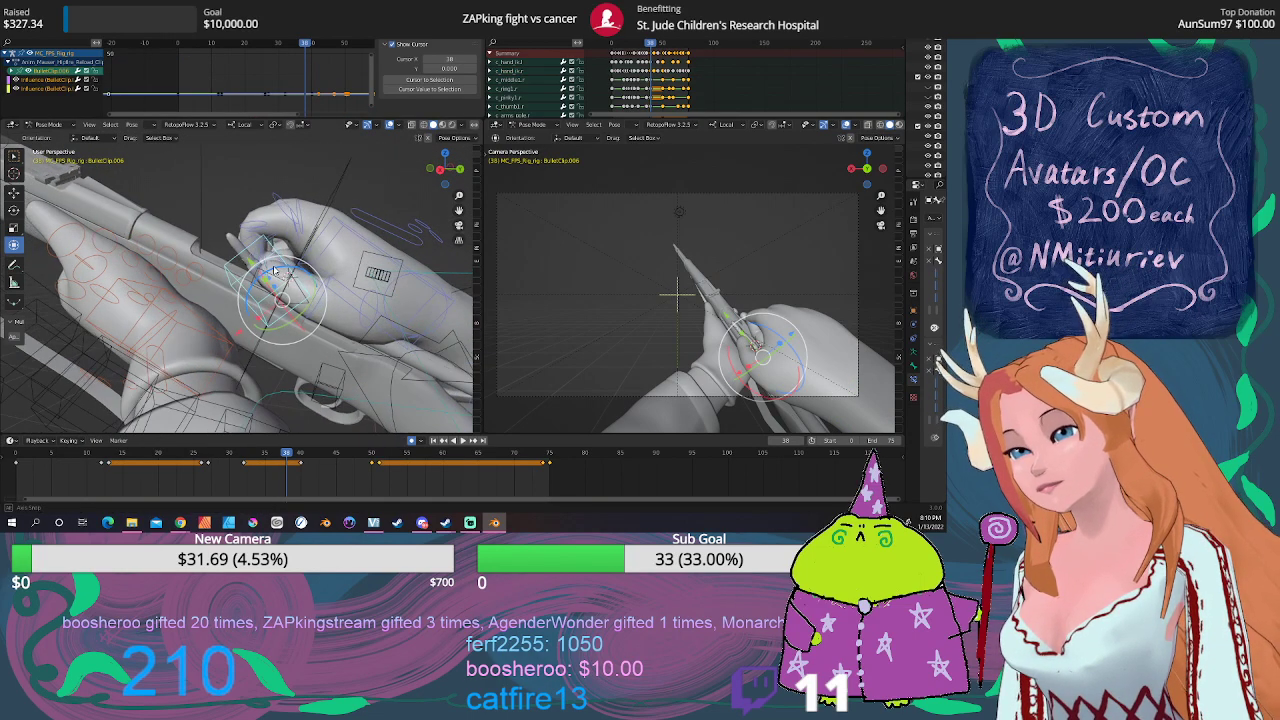
key(r)
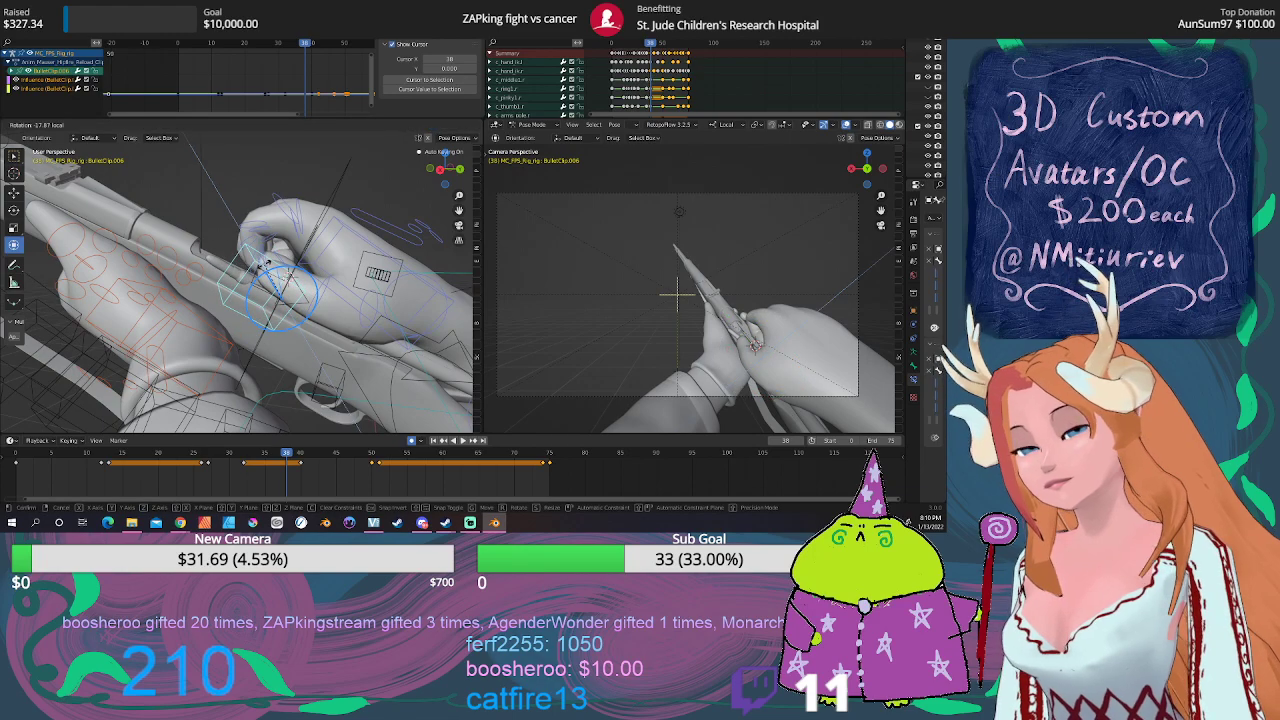
click(265, 262)
key(r)
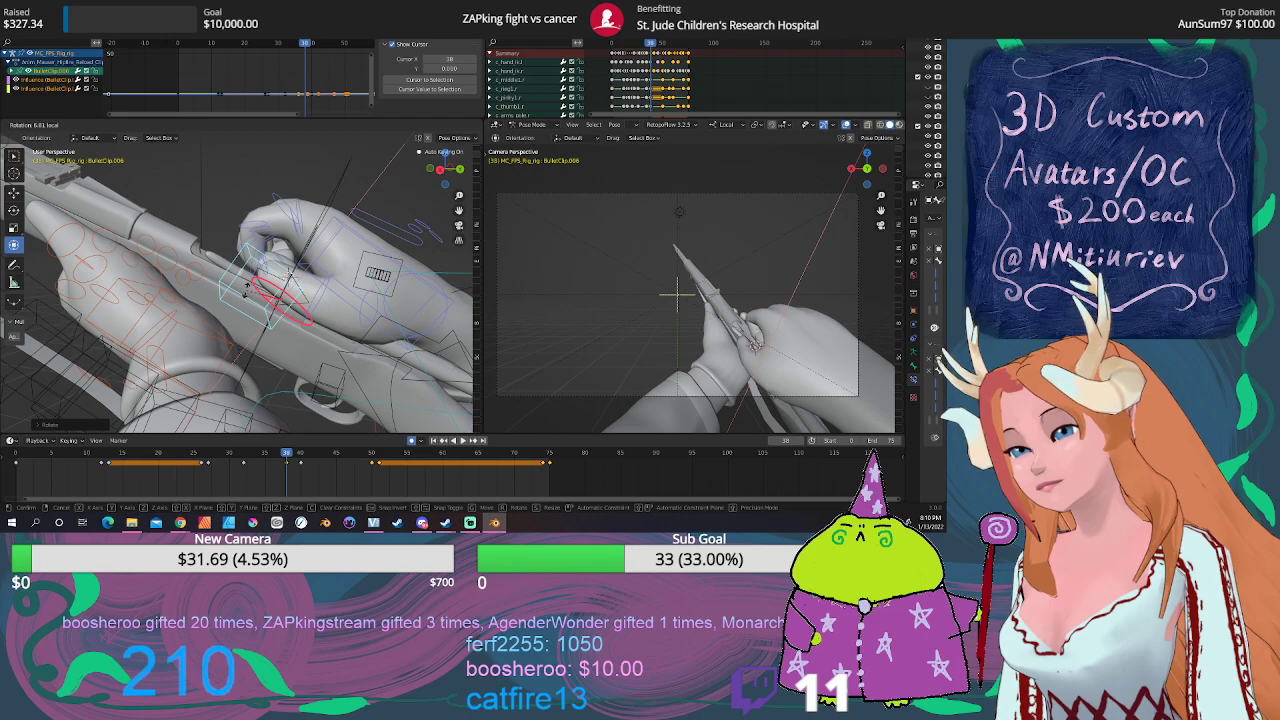
click(245, 292)
key(r)
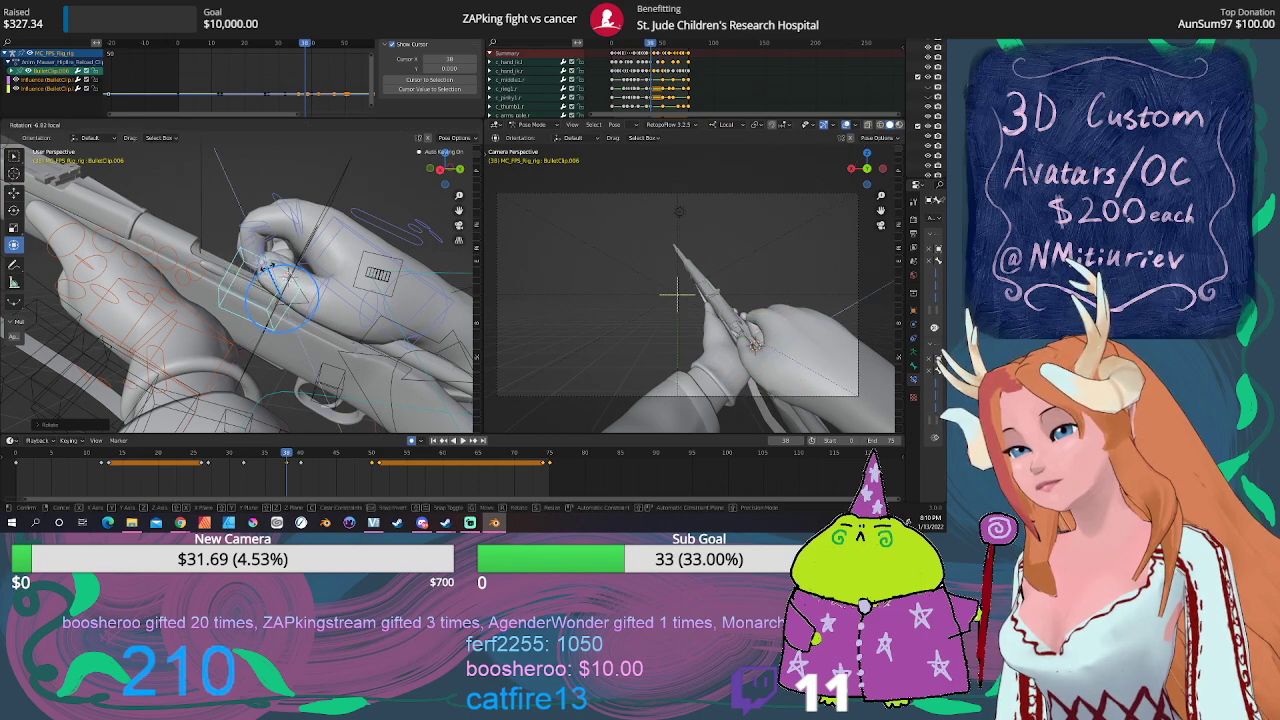
click(270, 274)
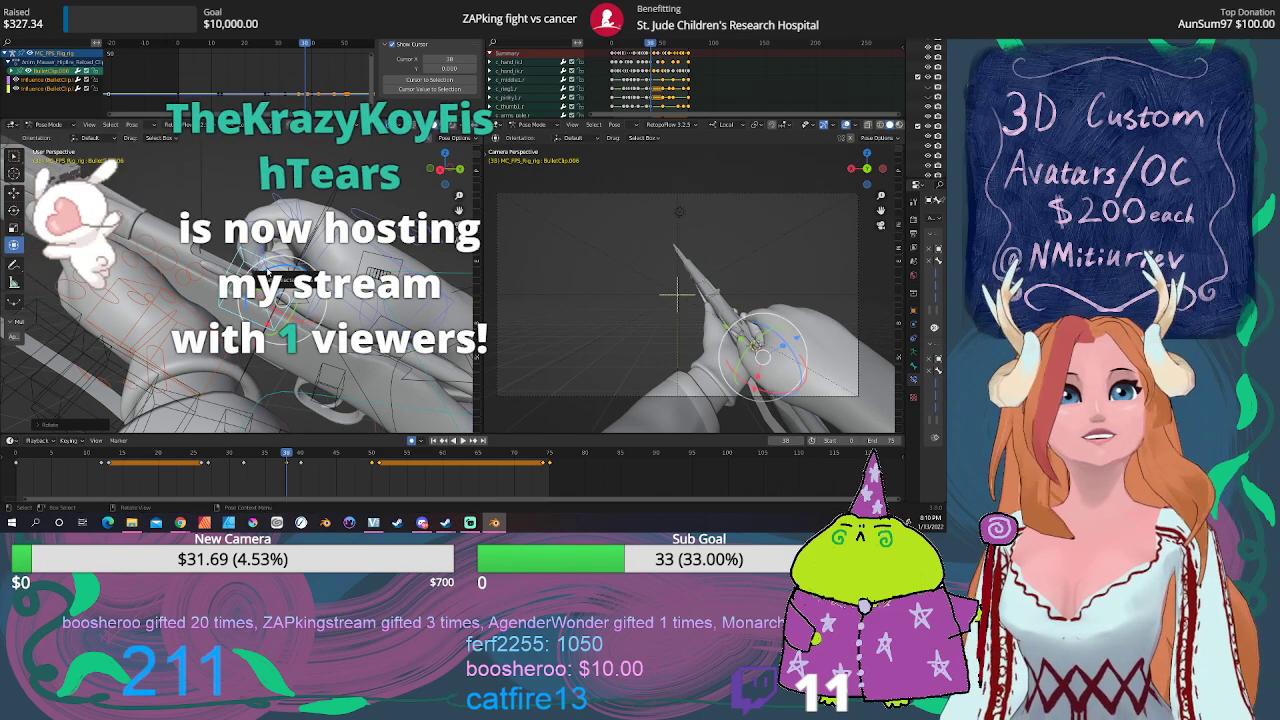
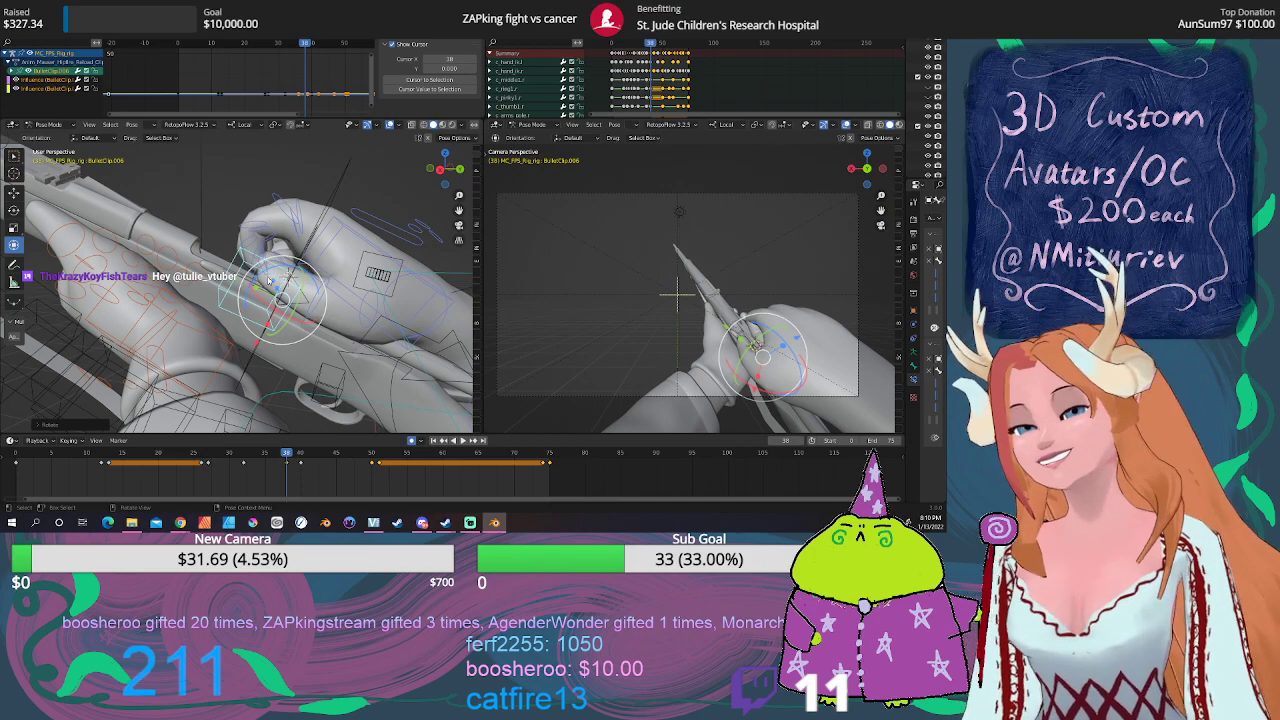
Step: Review the loading animation, stopping around frames 39–40
drag(289, 455, 304, 455)
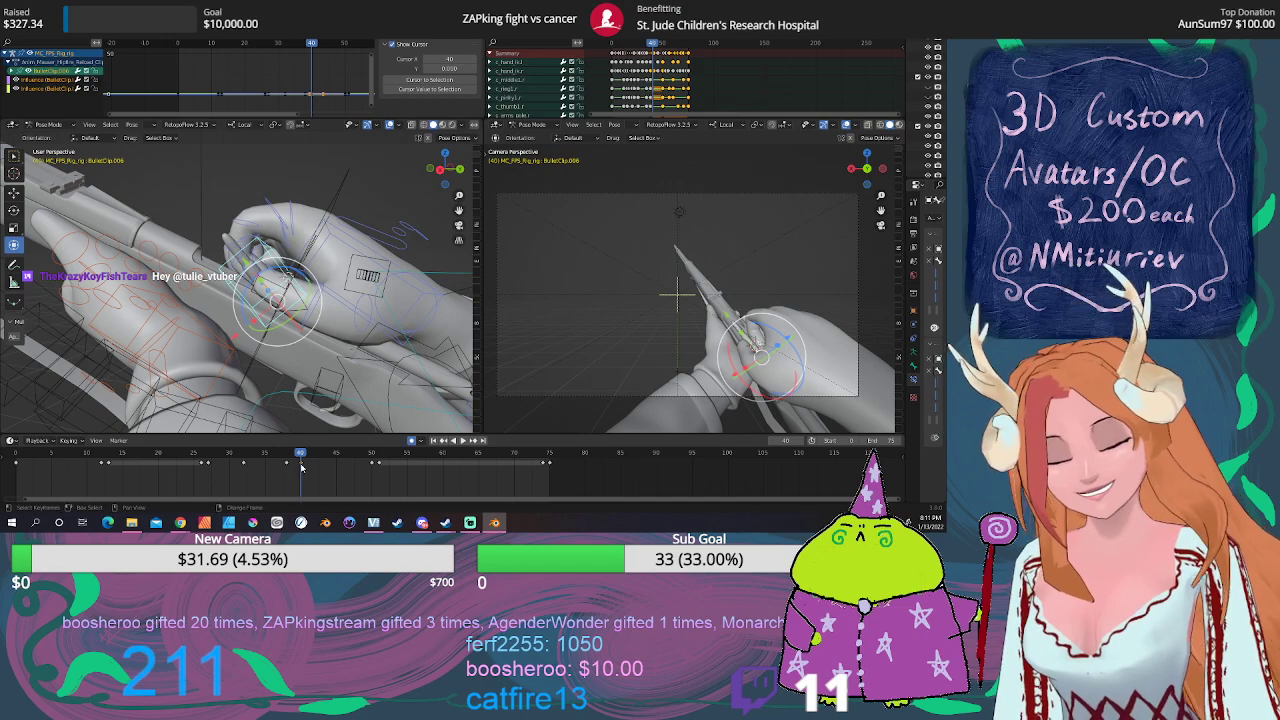
key(g)
key(space)
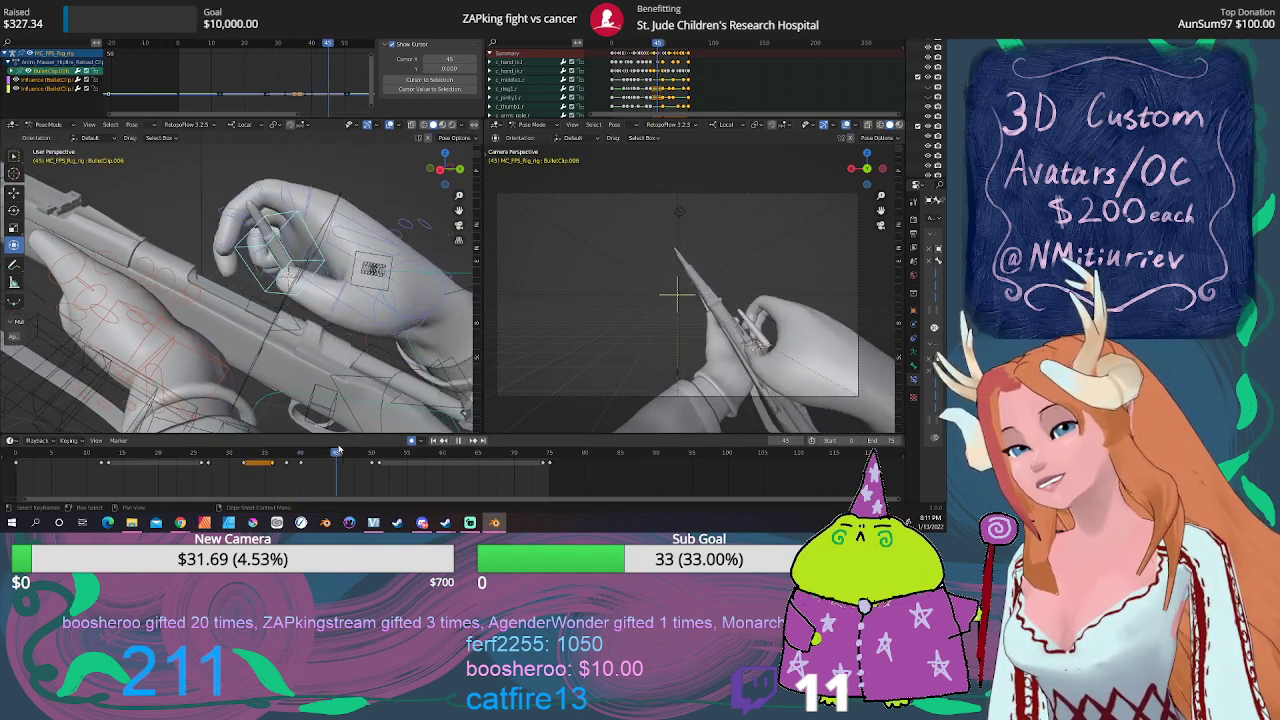
click(295, 451)
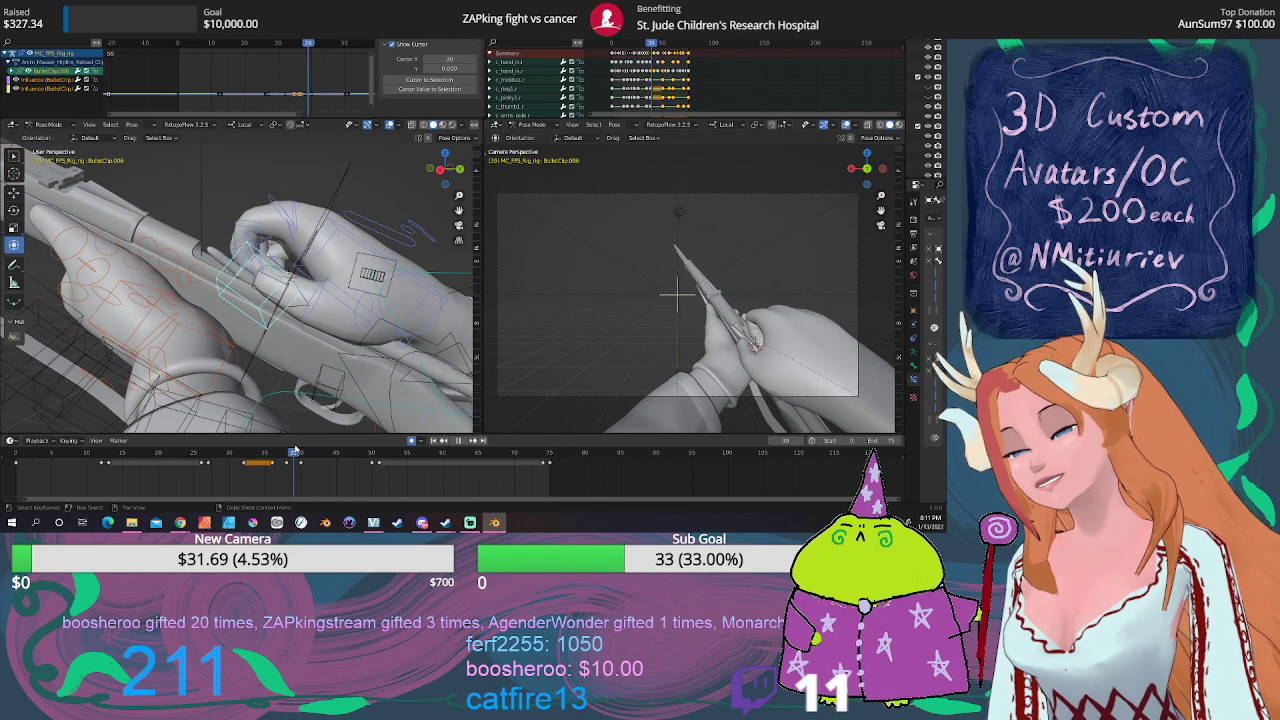
mouse_move(295, 451)
mouse_down()
mouse_move(338, 447)
mouse_move(229, 452)
mouse_move(287, 457)
mouse_up()
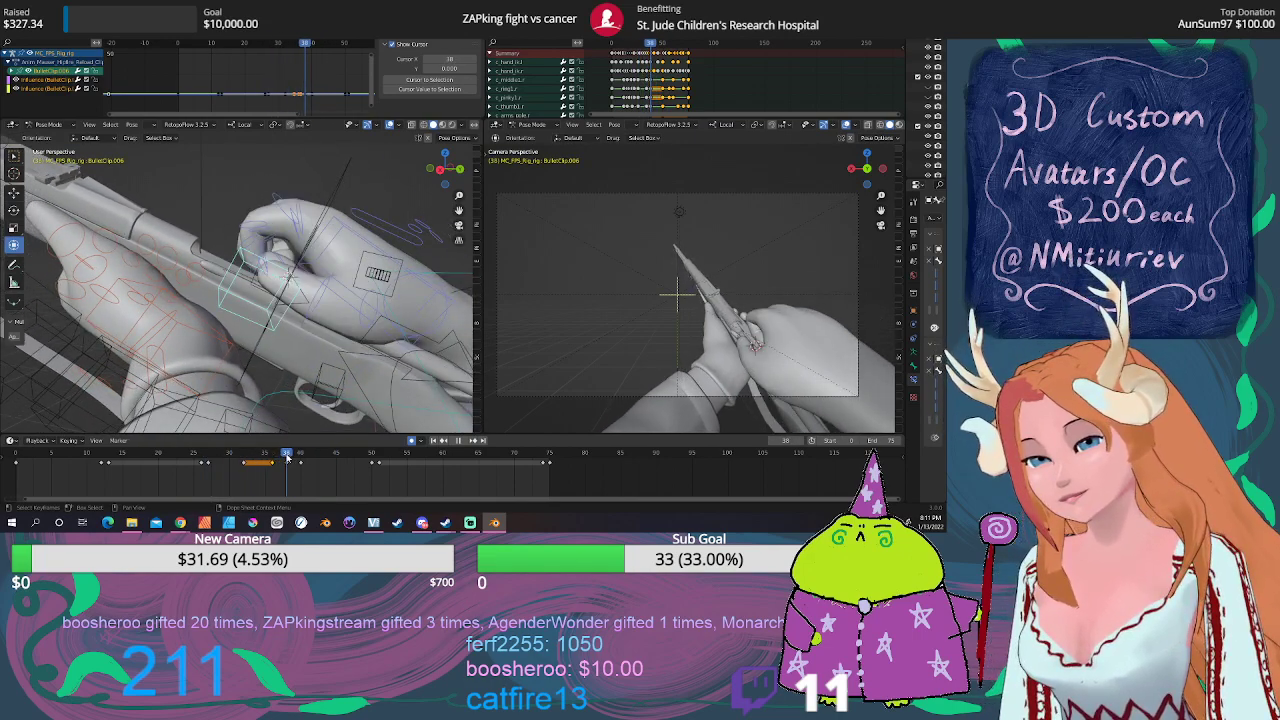
Step: Rotate the bullet clip about its X axis to align it in the hand
middle_drag(288, 311, 255, 356)
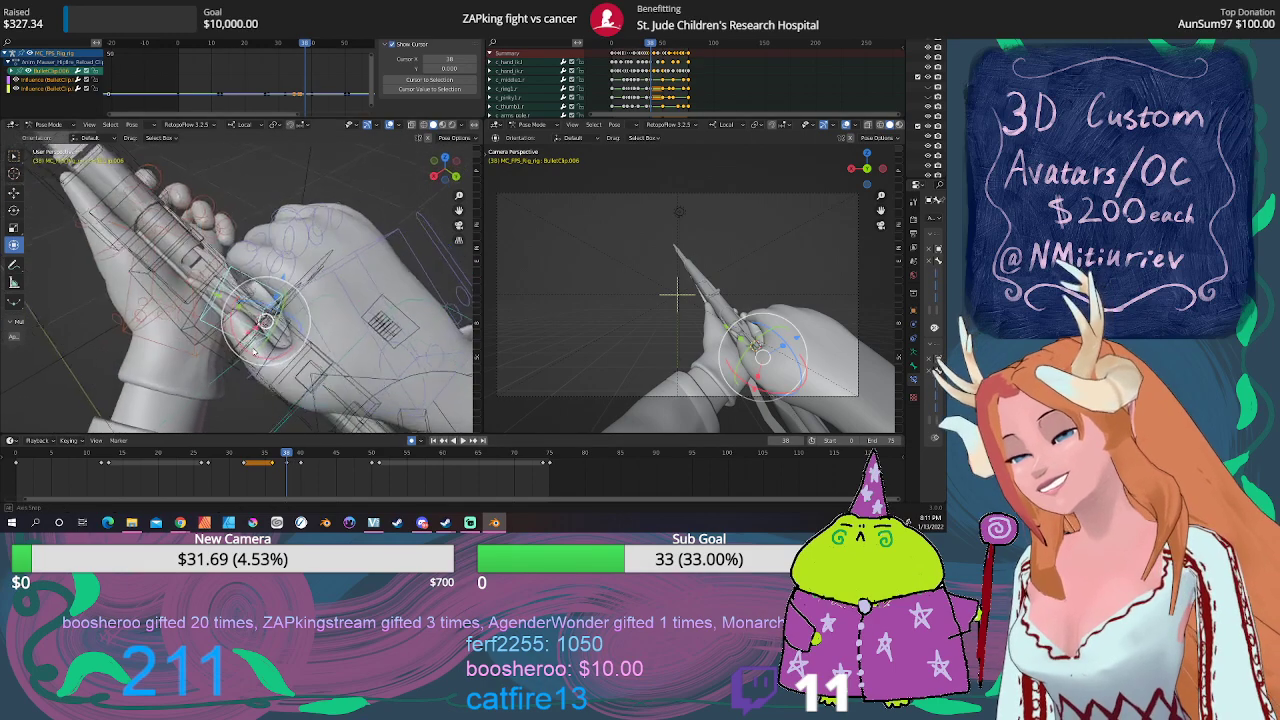
key(r)
key(x)
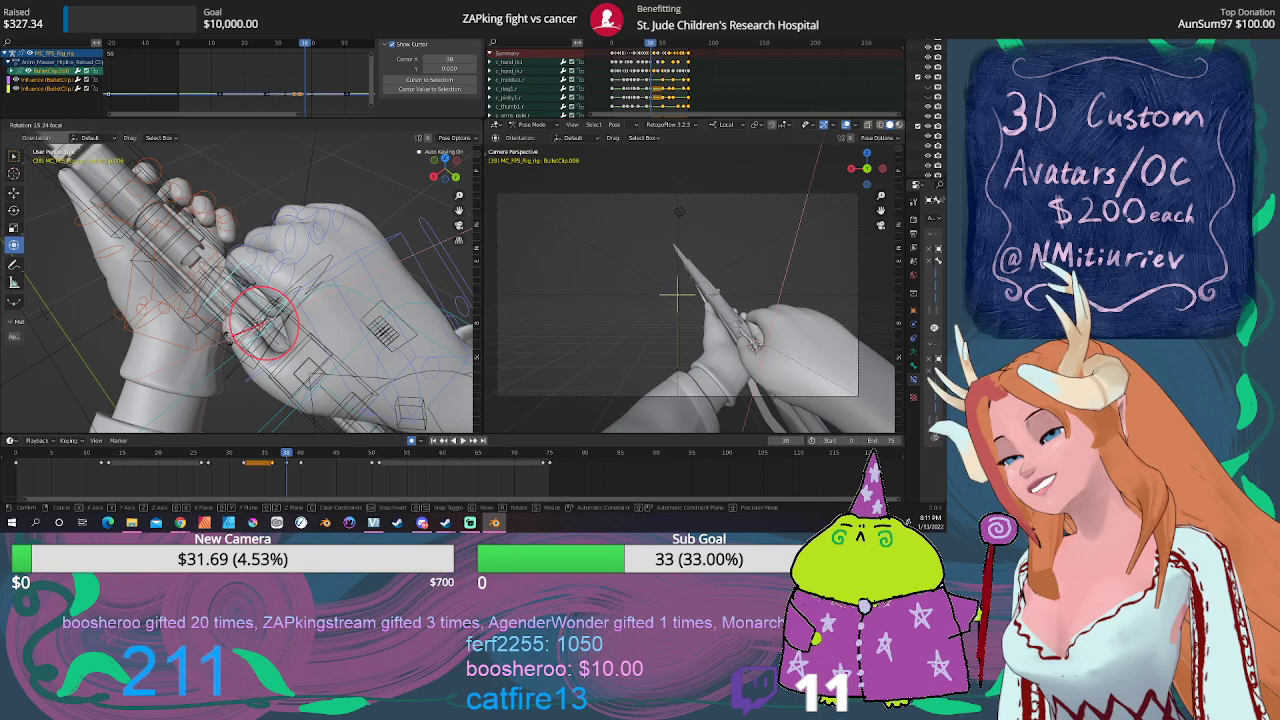
click(257, 322)
mouse_move(257, 322)
middle_down()
mouse_move(286, 348)
mouse_move(240, 330)
mouse_move(264, 263)
mouse_move(330, 298)
middle_up()
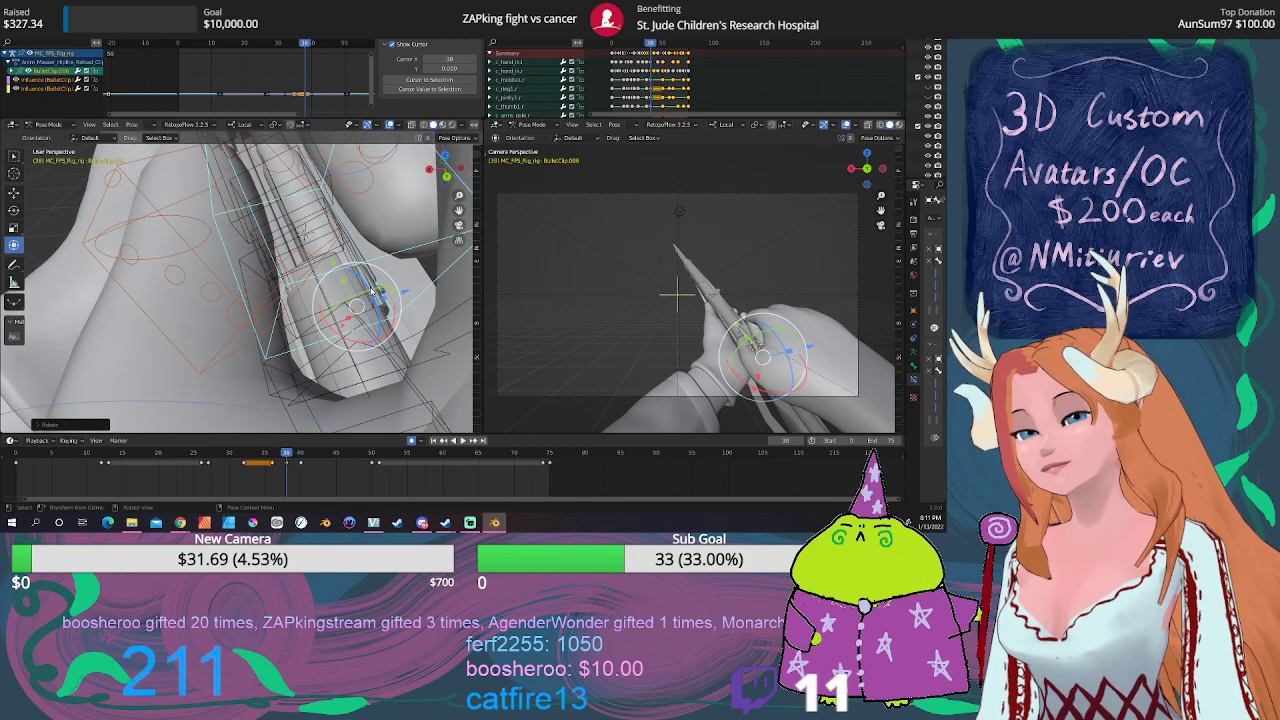
mouse_move(362, 298)
mouse_down()
mouse_move(352, 288)
mouse_move(369, 307)
mouse_move(355, 292)
mouse_up()
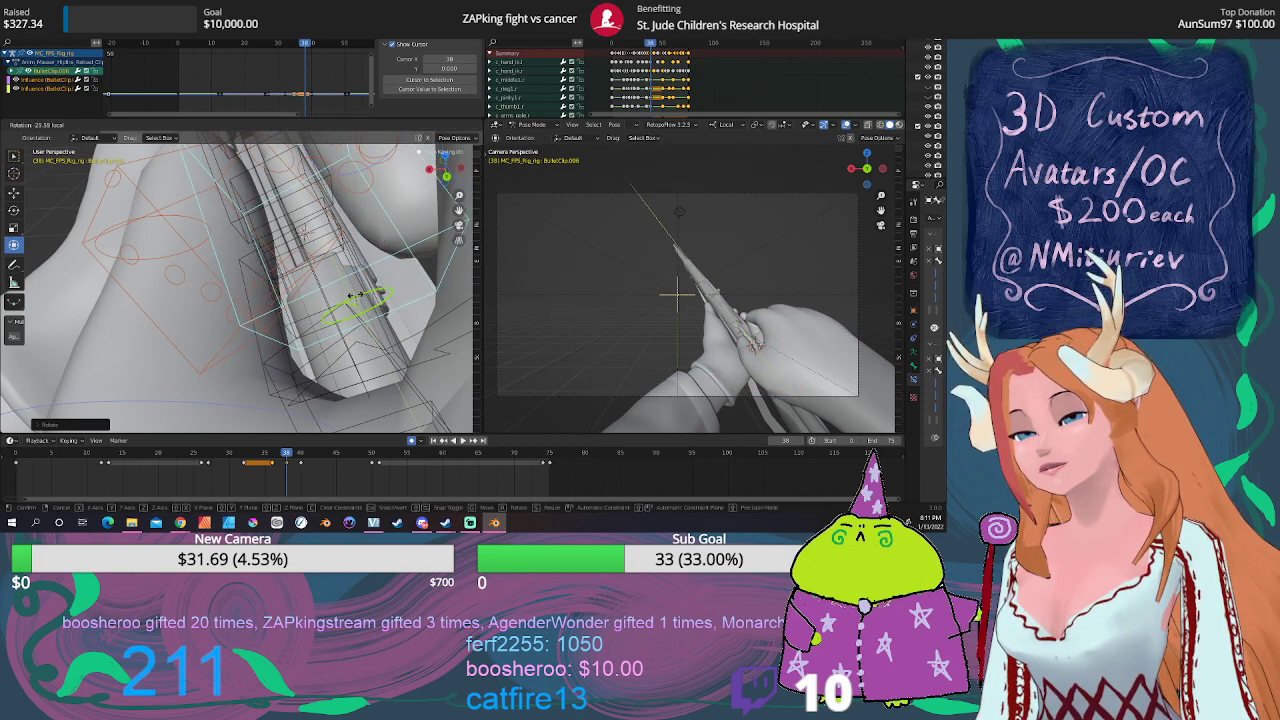
Step: Move the bullet clip to a better position in the hand
drag(357, 298, 358, 299)
middle_drag(358, 299, 378, 318)
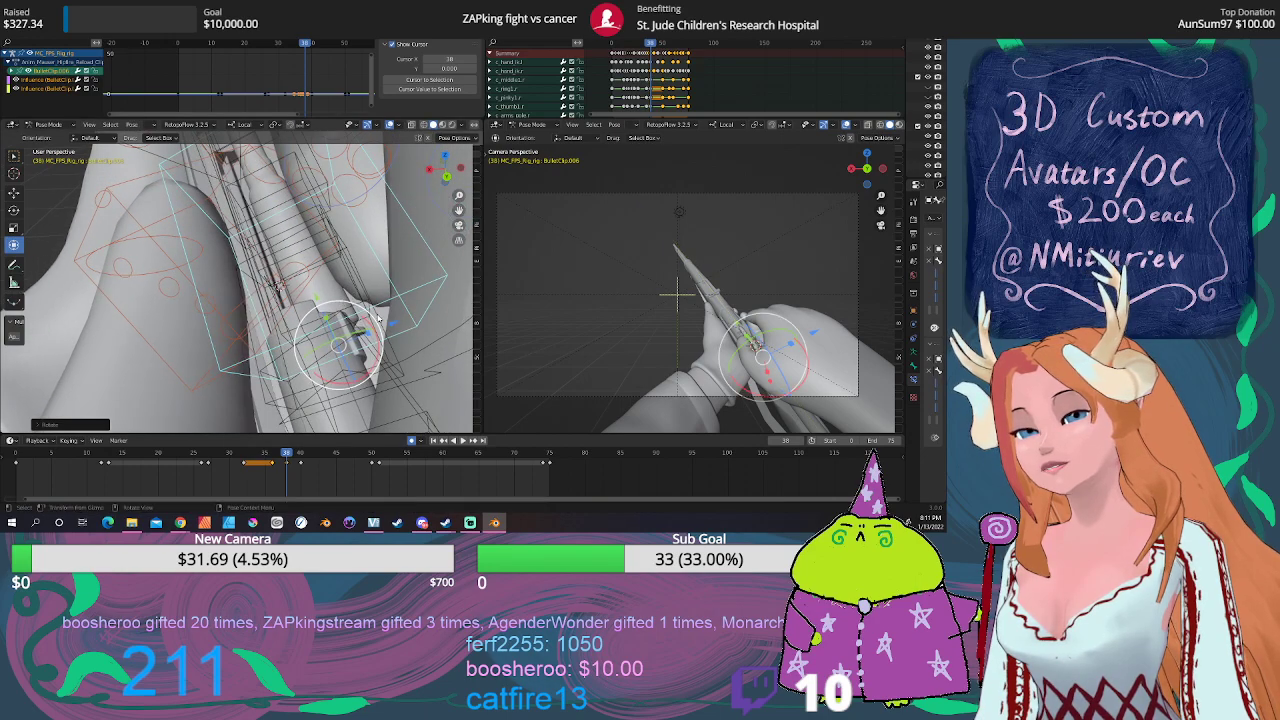
key(g)
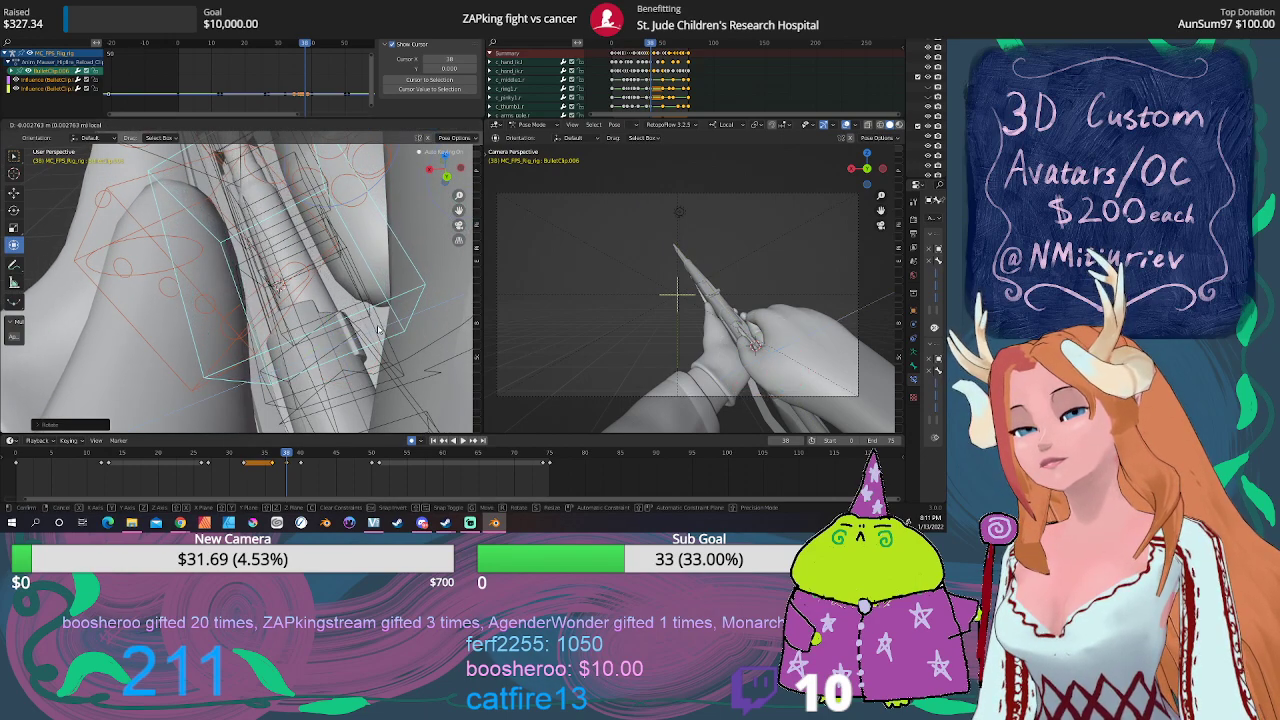
click(378, 330)
mouse_move(378, 330)
middle_down()
mouse_move(408, 305)
mouse_move(433, 369)
mouse_move(465, 370)
mouse_move(188, 268)
middle_up()
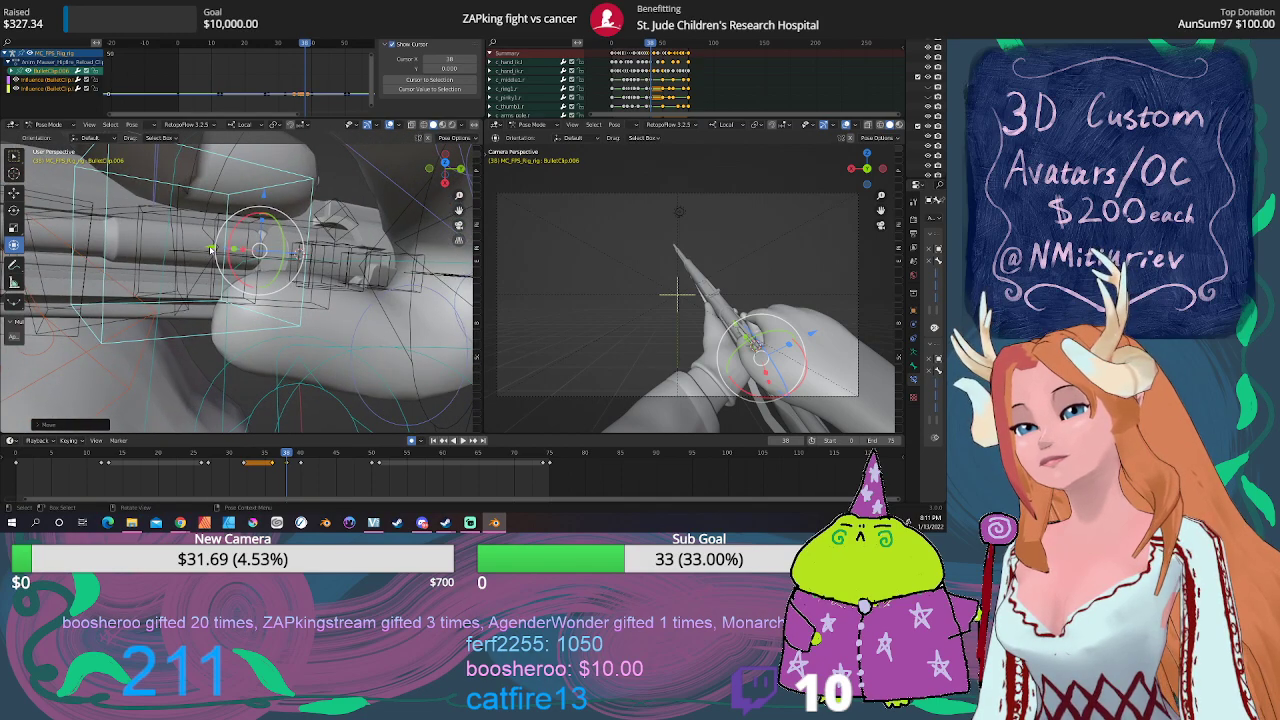
Step: Slide the bullet clip along Y, then X, then Y again to fit the barrel
key(g)
key(y)
click(229, 251)
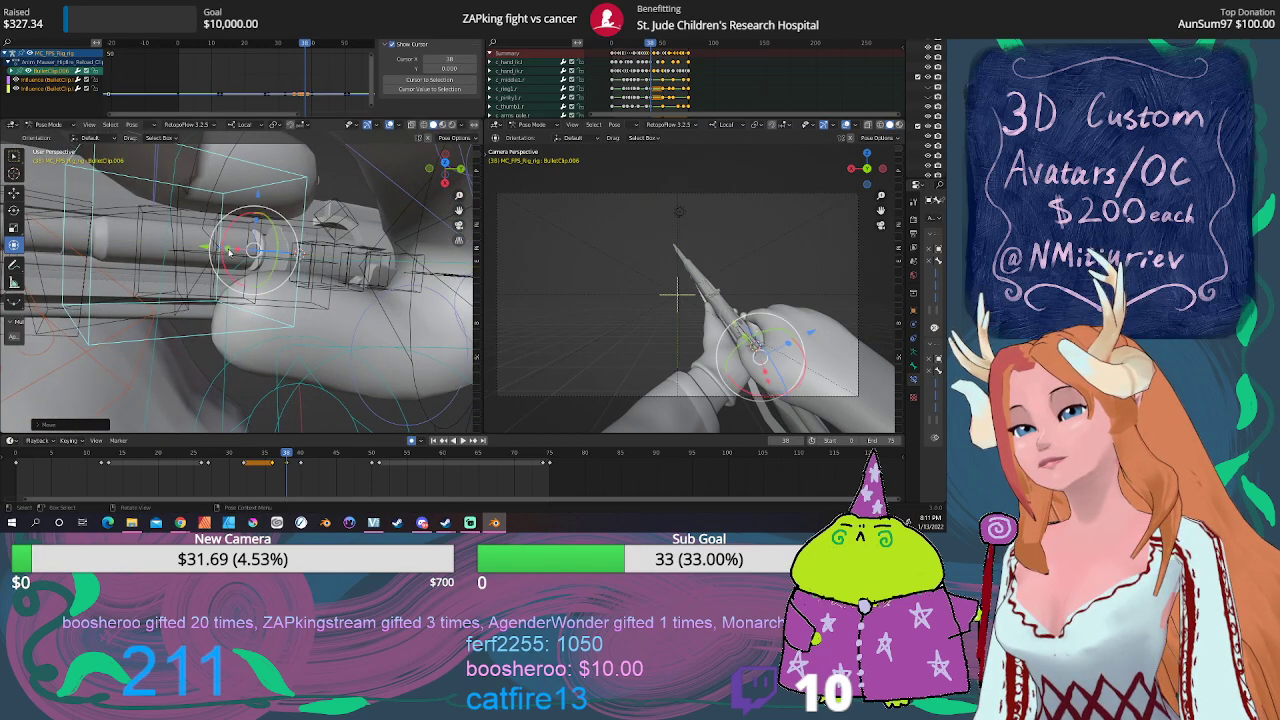
middle_drag(241, 254, 245, 265)
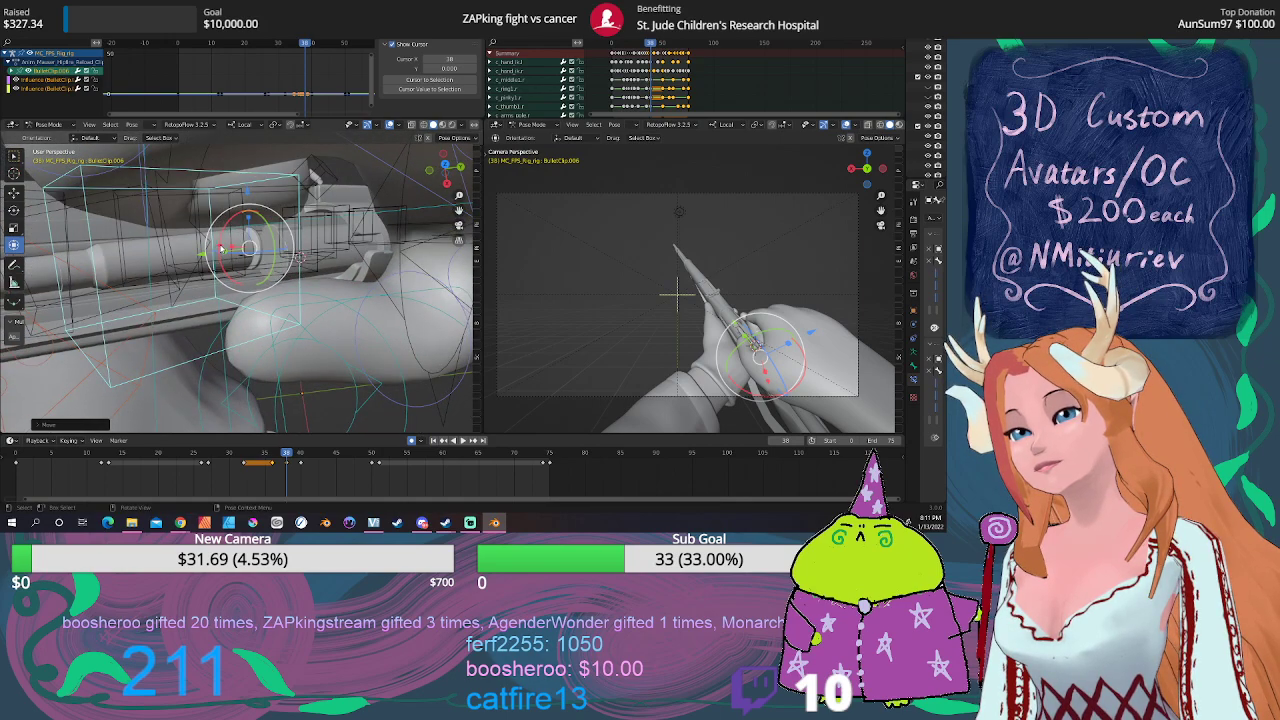
key(g)
key(x)
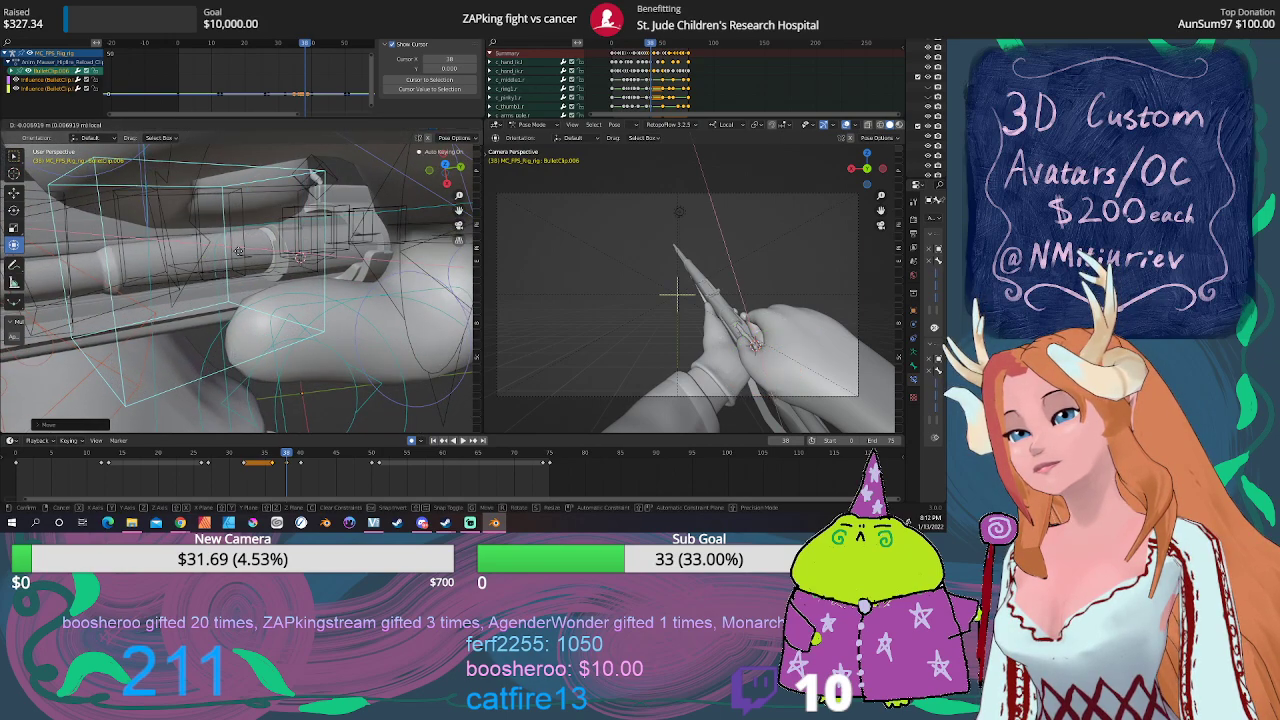
click(238, 251)
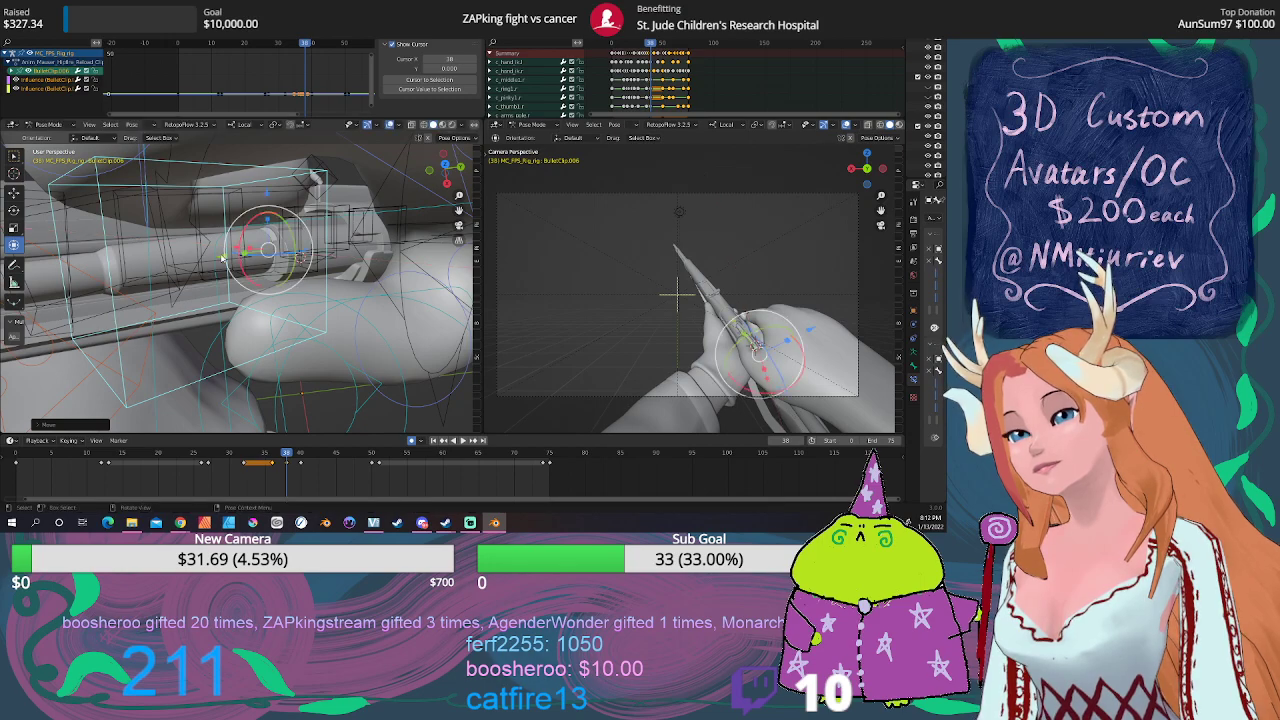
key(g)
key(y)
click(213, 254)
middle_drag(213, 254, 240, 308)
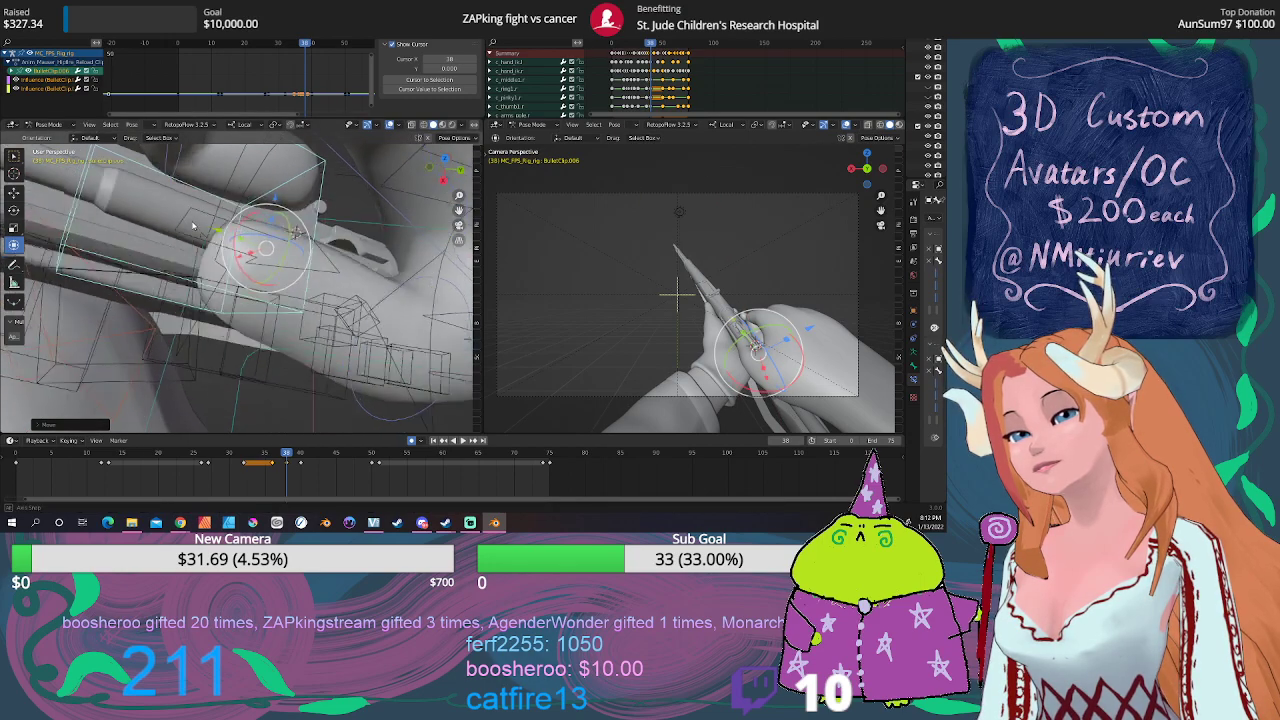
Step: Scrub frames 30–39, undo the last change, and play the motion back
click(296, 453)
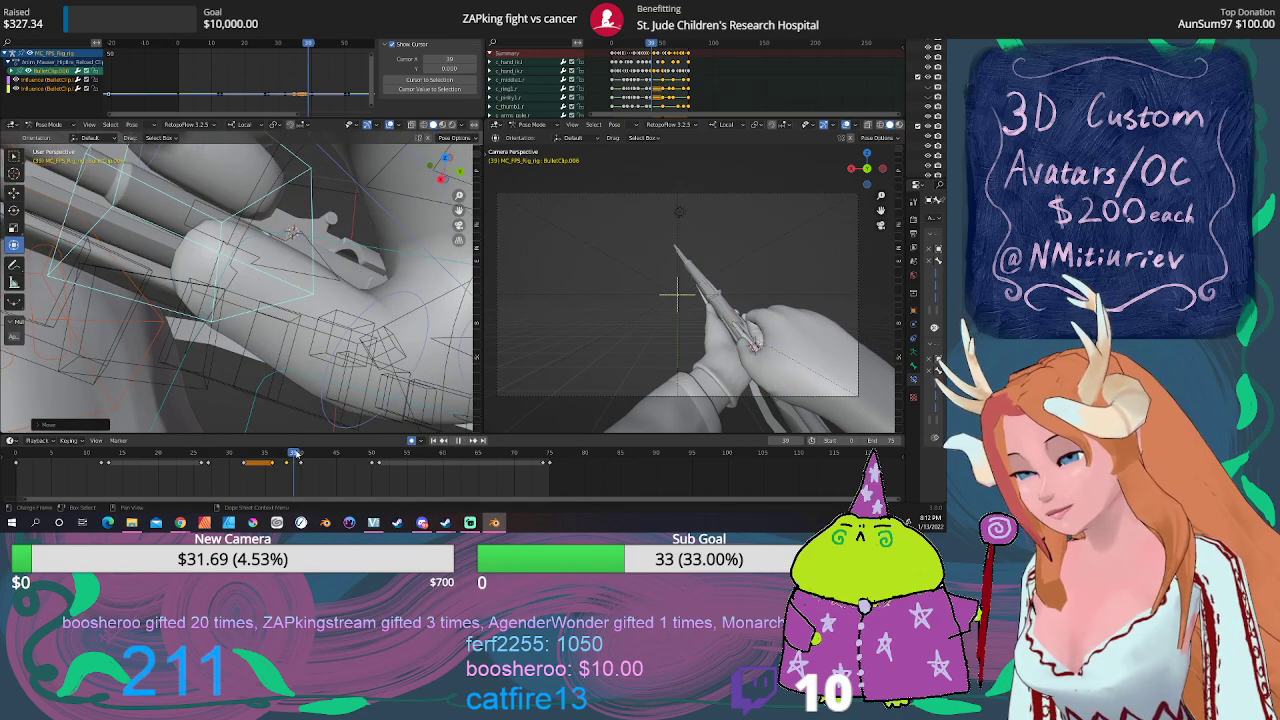
mouse_move(296, 453)
mouse_down()
mouse_move(229, 452)
mouse_move(305, 444)
mouse_move(287, 446)
mouse_up()
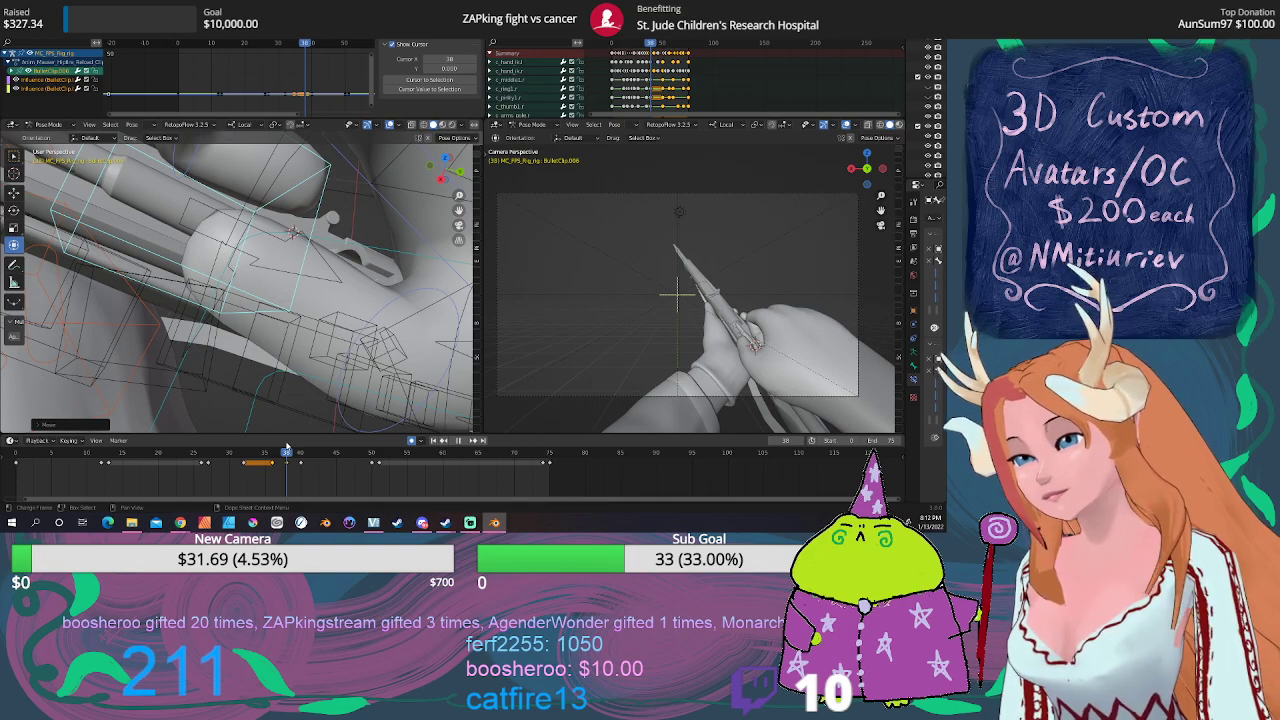
mouse_move(250, 300)
middle_down()
mouse_move(282, 267)
mouse_move(297, 343)
mouse_move(303, 291)
middle_up()
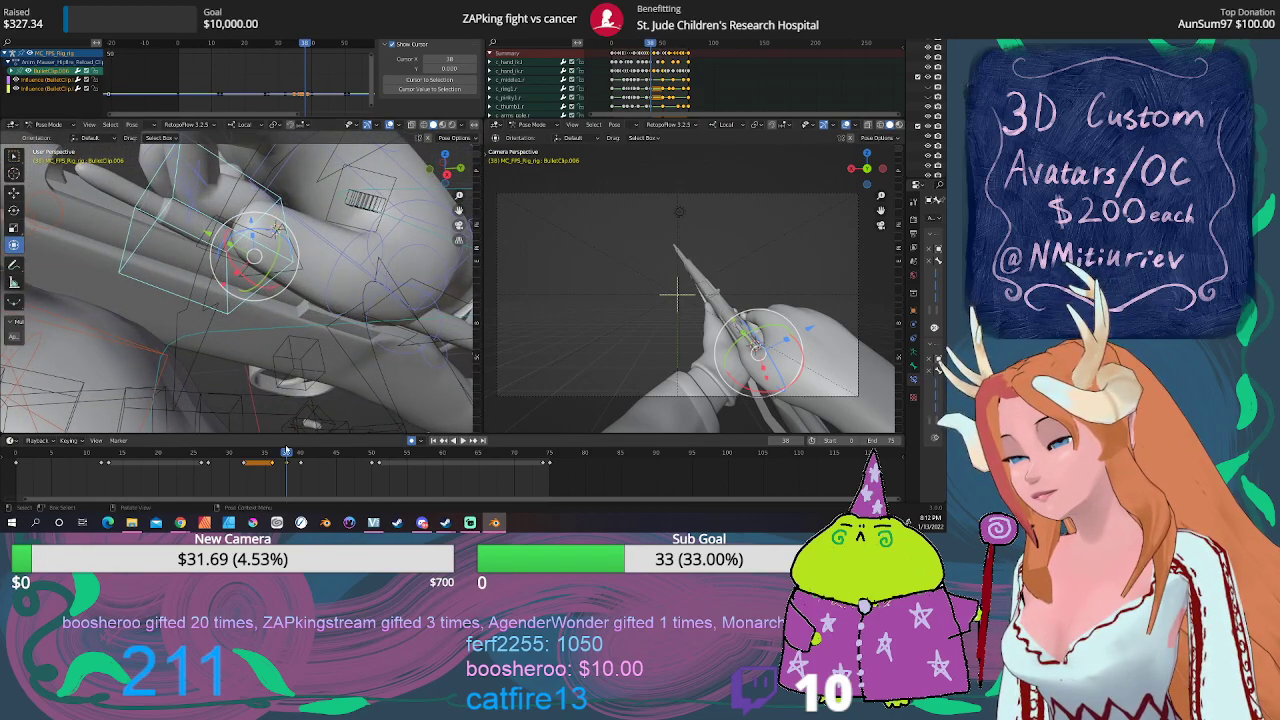
drag(287, 455, 300, 455)
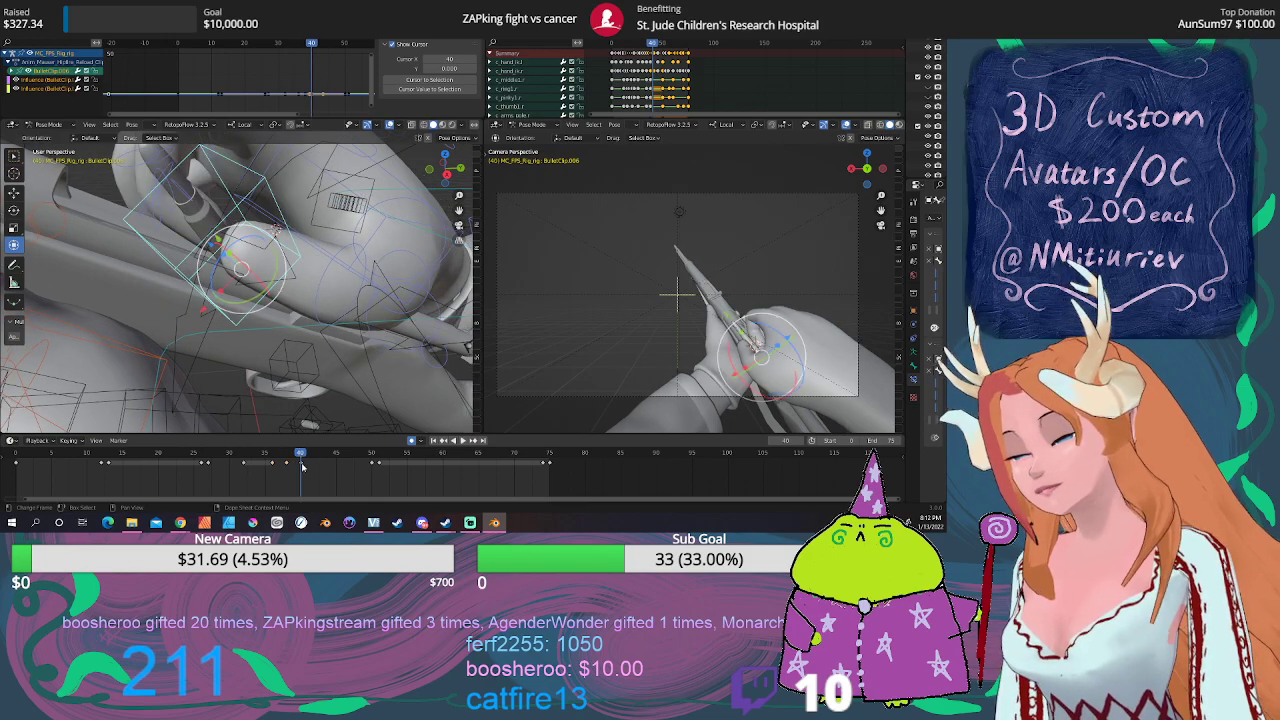
key(ctrl+z)
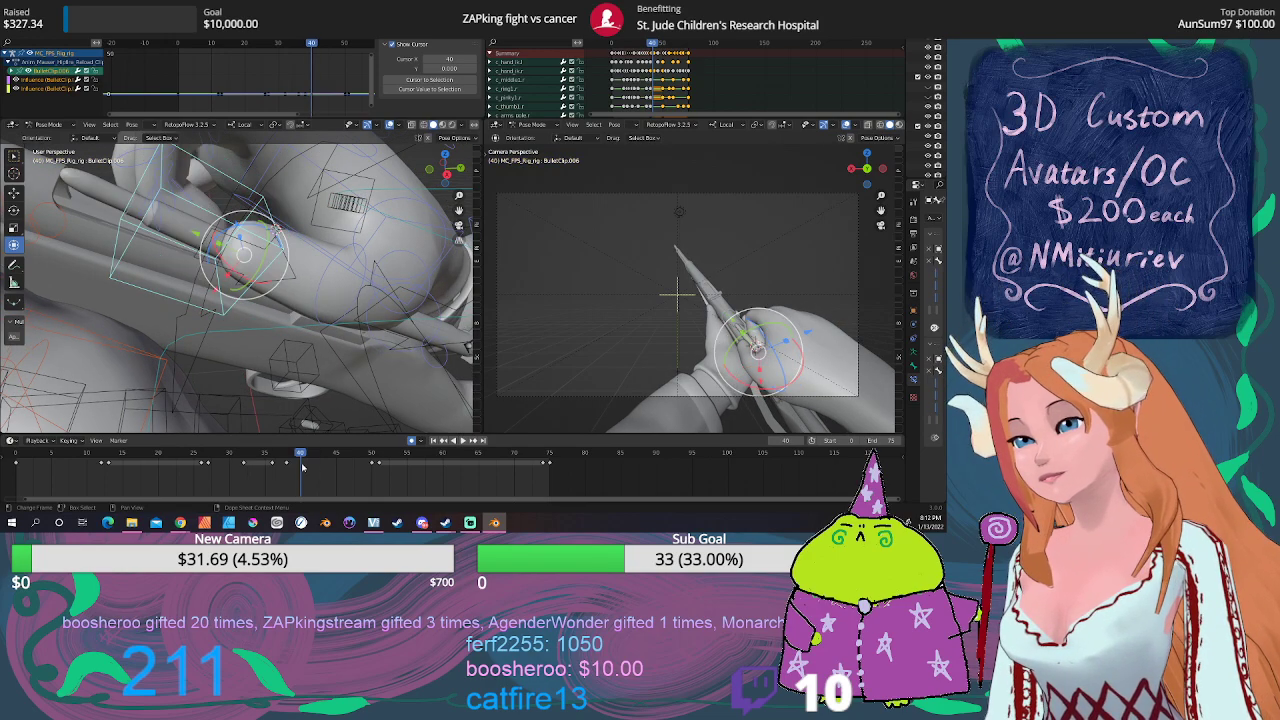
key(space)
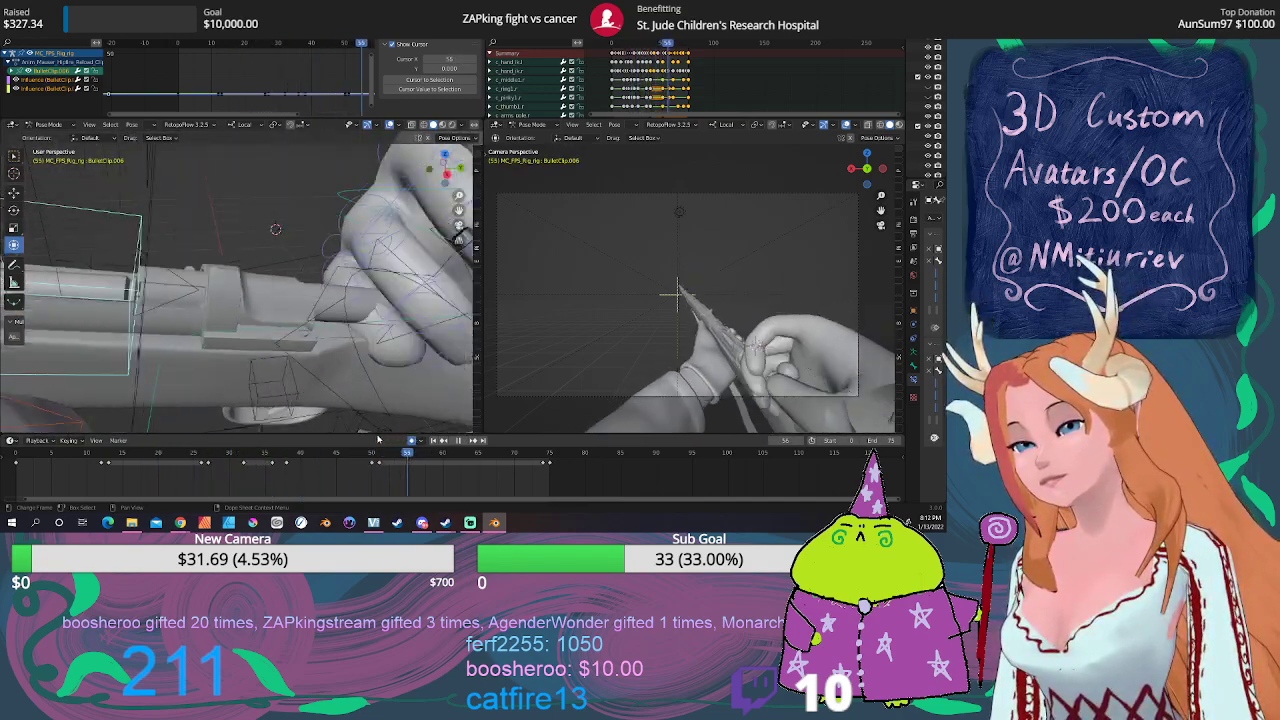
Step: Play back the reload animation and stop near frame 43
click(465, 441)
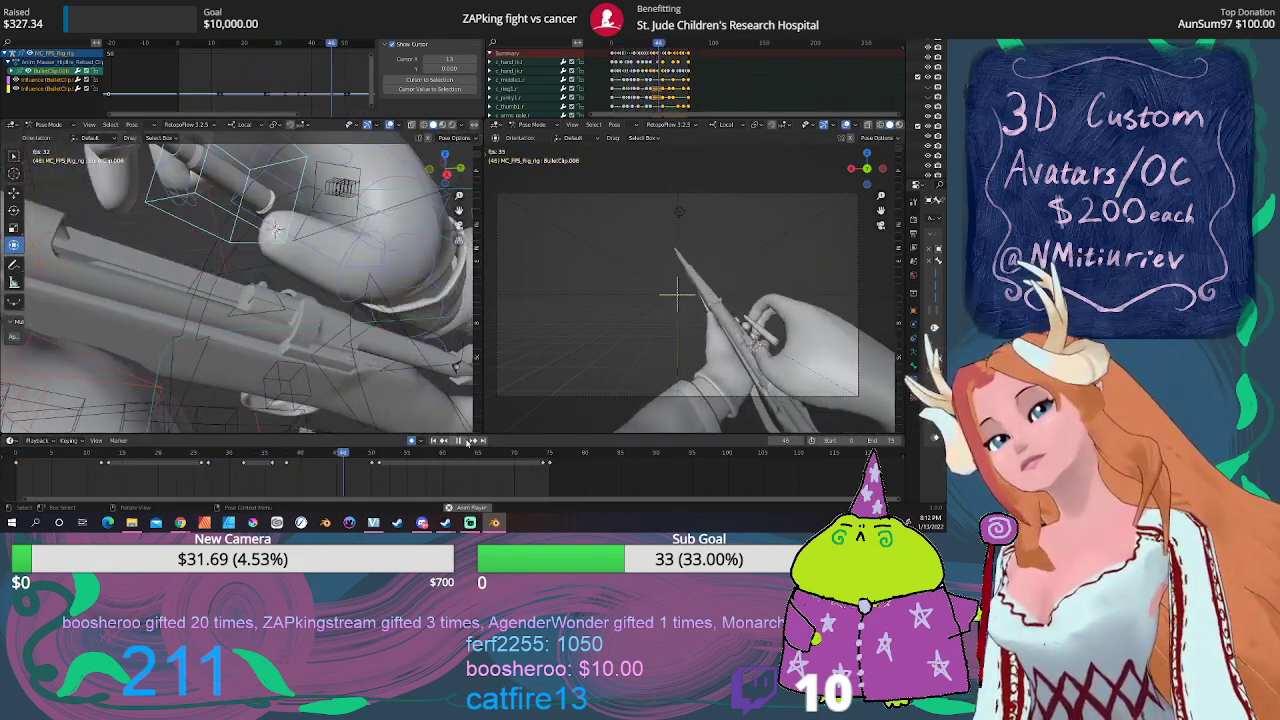
key(Escape)
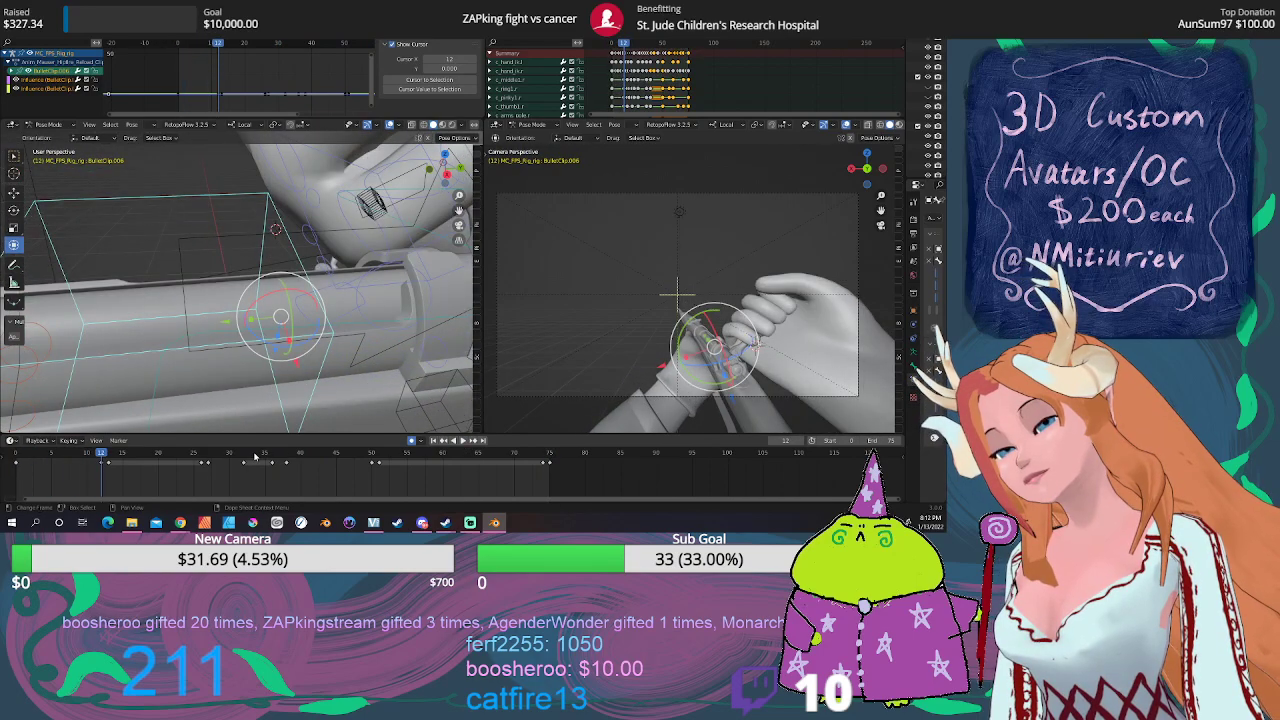
key(space)
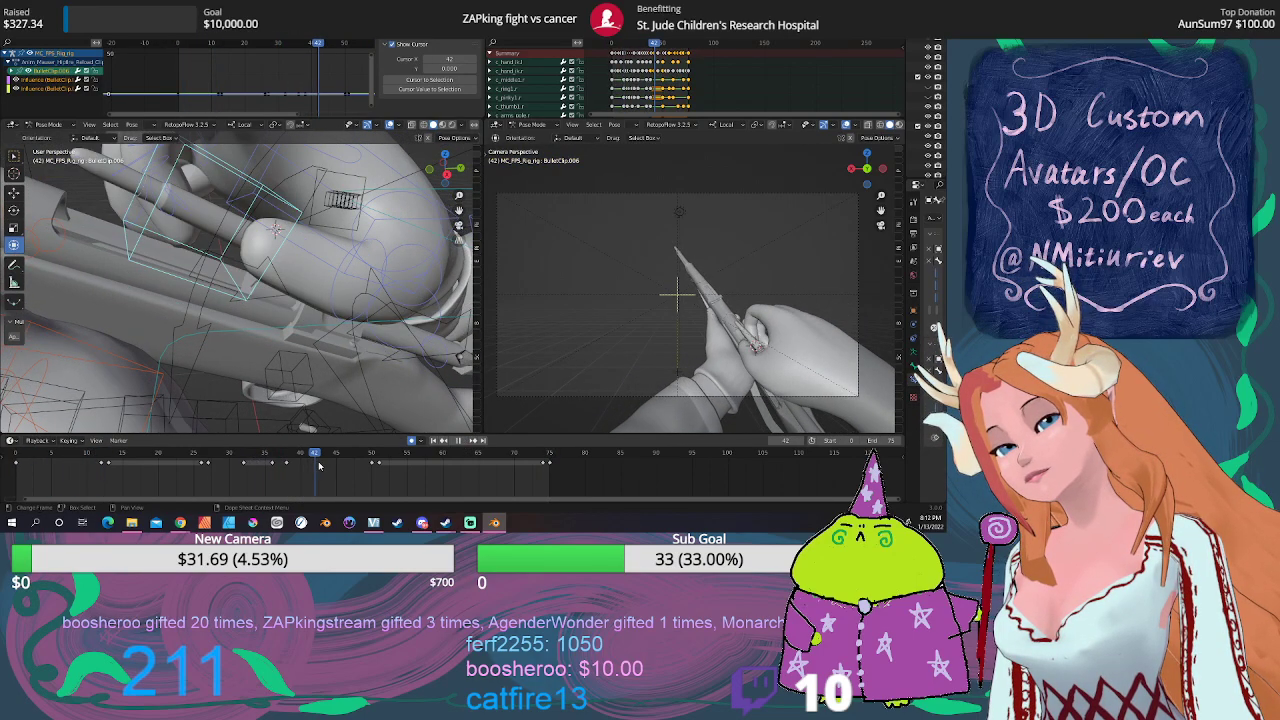
drag(319, 466, 324, 467)
middle_drag(330, 380, 339, 312)
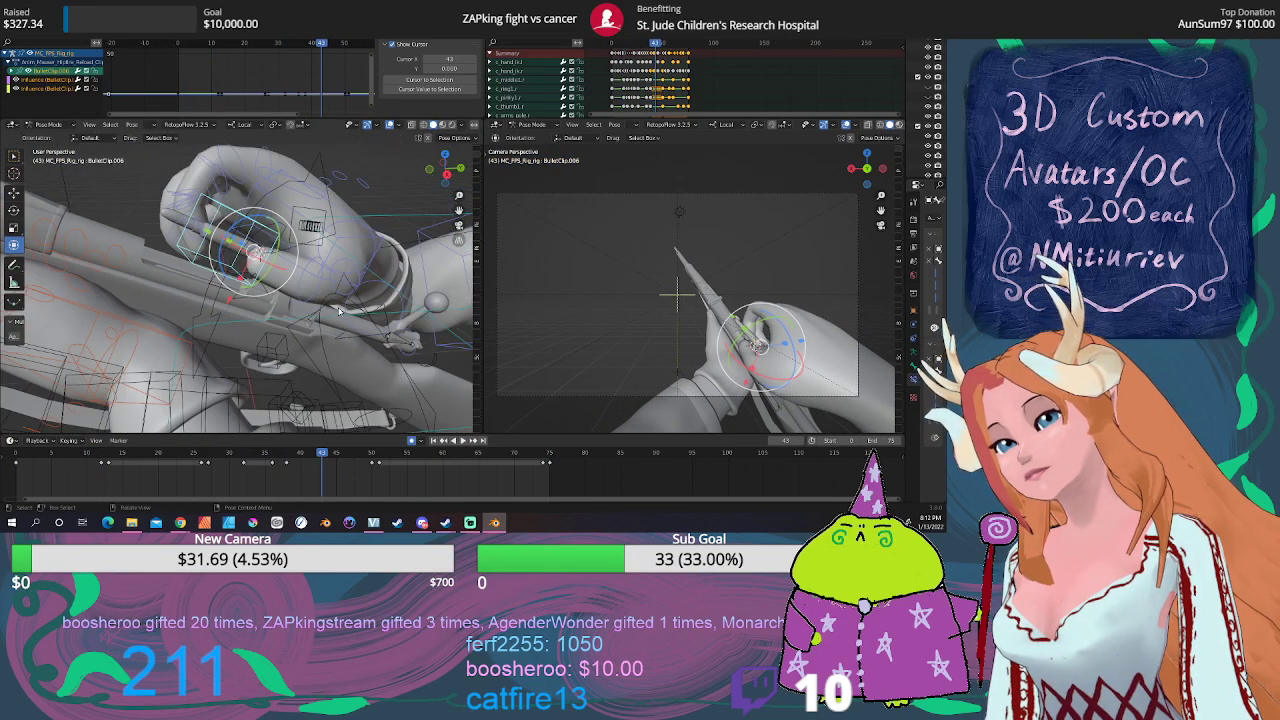
Step: At frame 44, blend the c_hand_ik.r pose between its neighbouring keys and replay
click(352, 213)
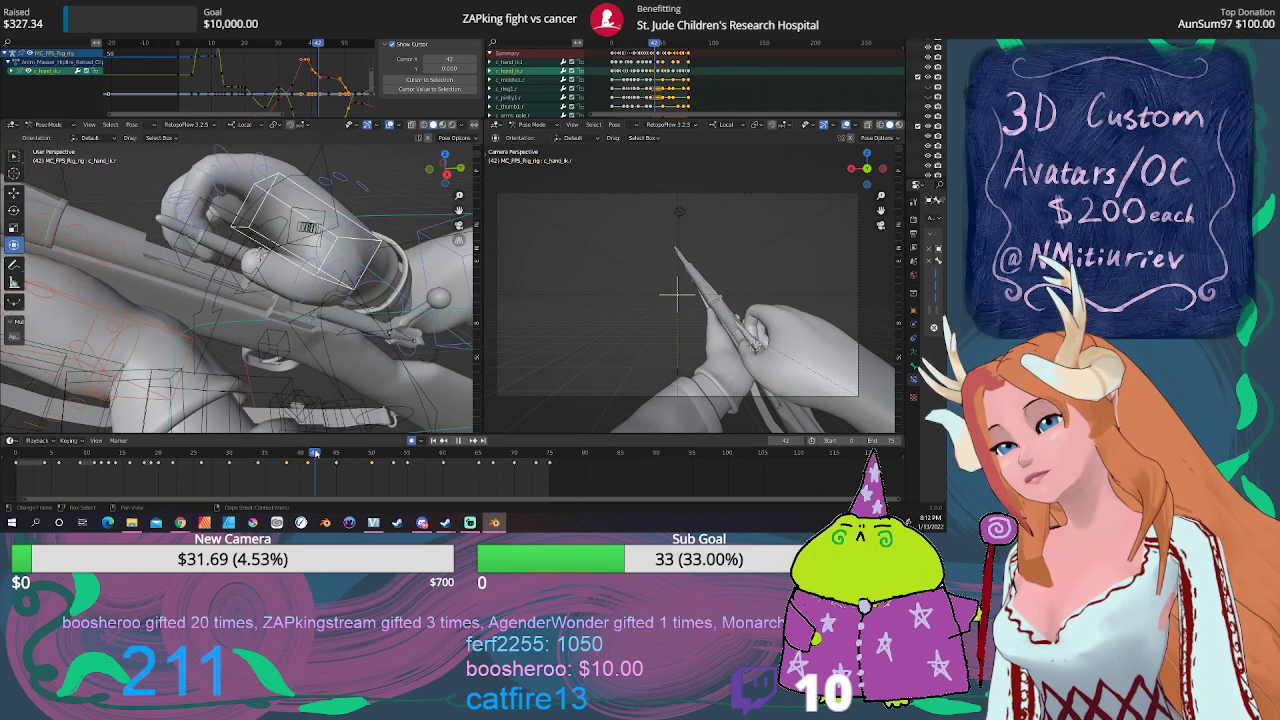
drag(326, 455, 337, 455)
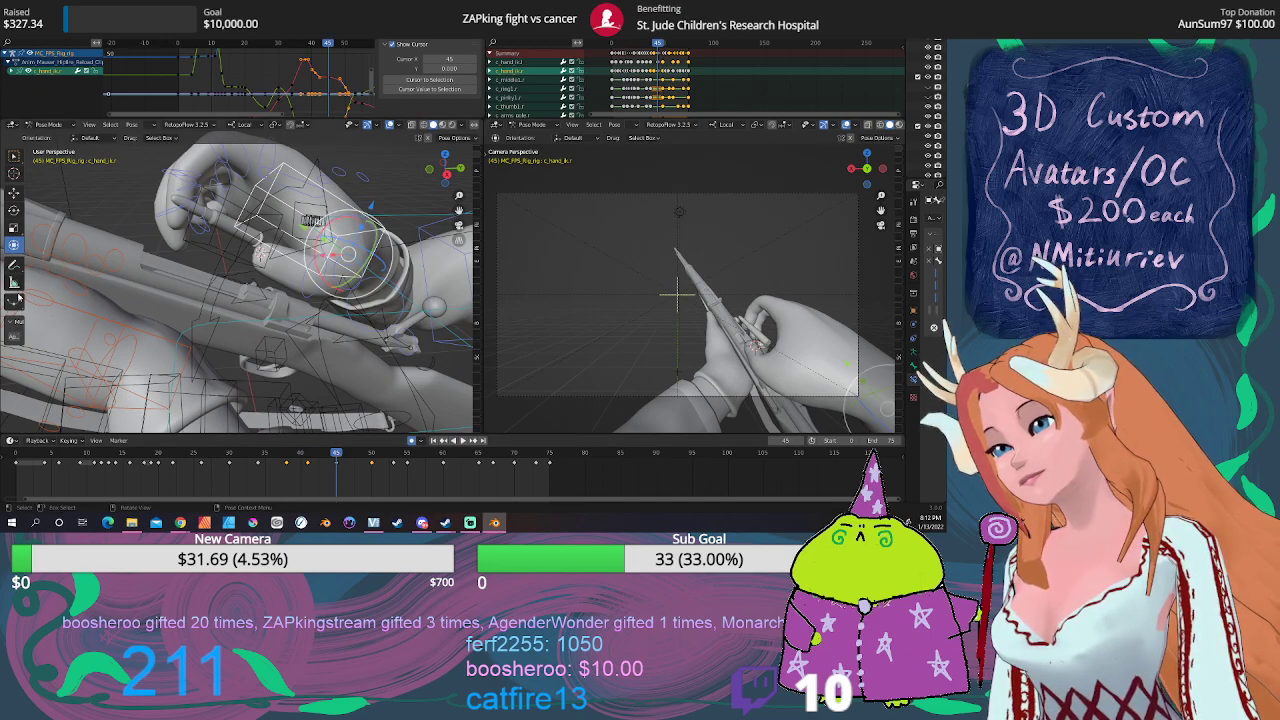
key(shift+e)
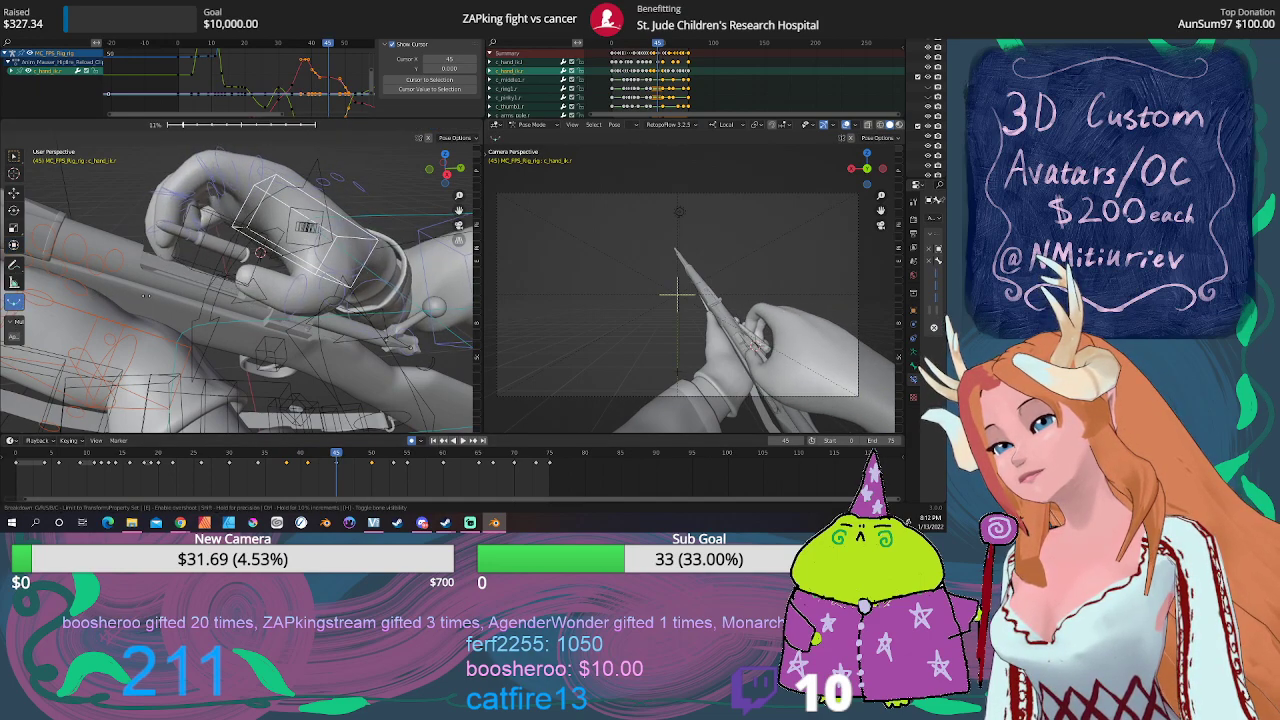
click(146, 295)
key(space)
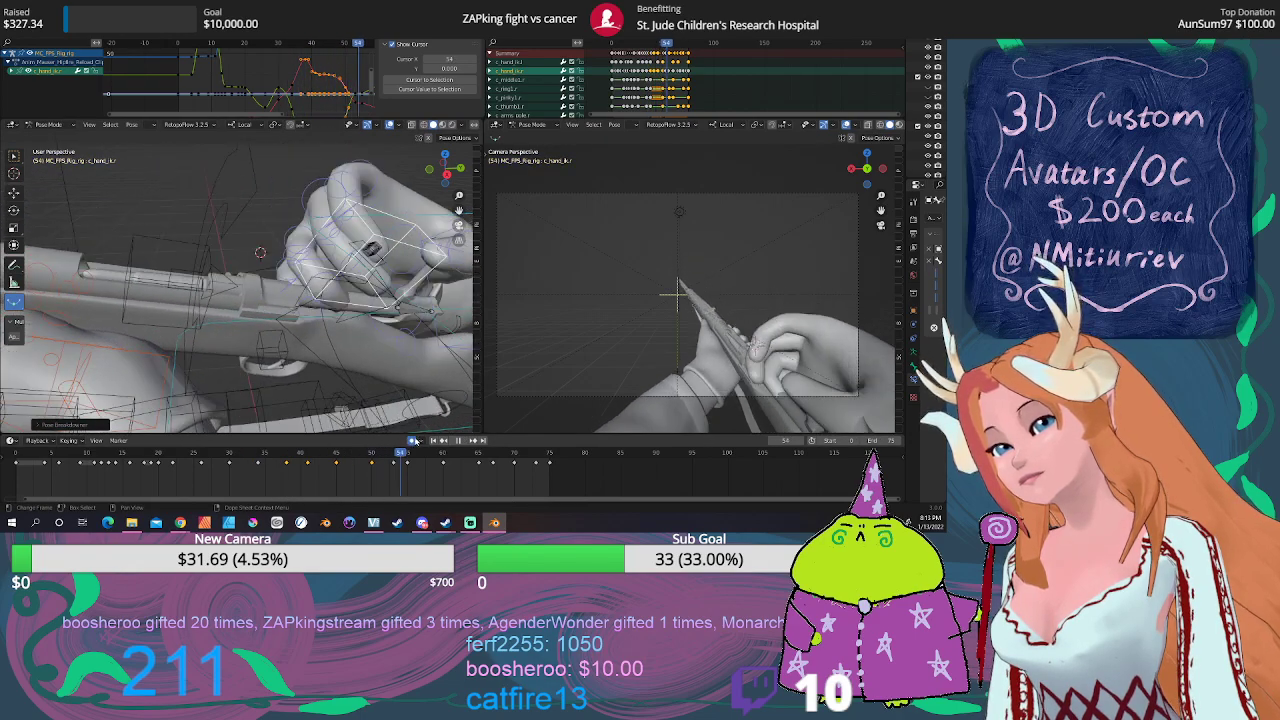
click(466, 441)
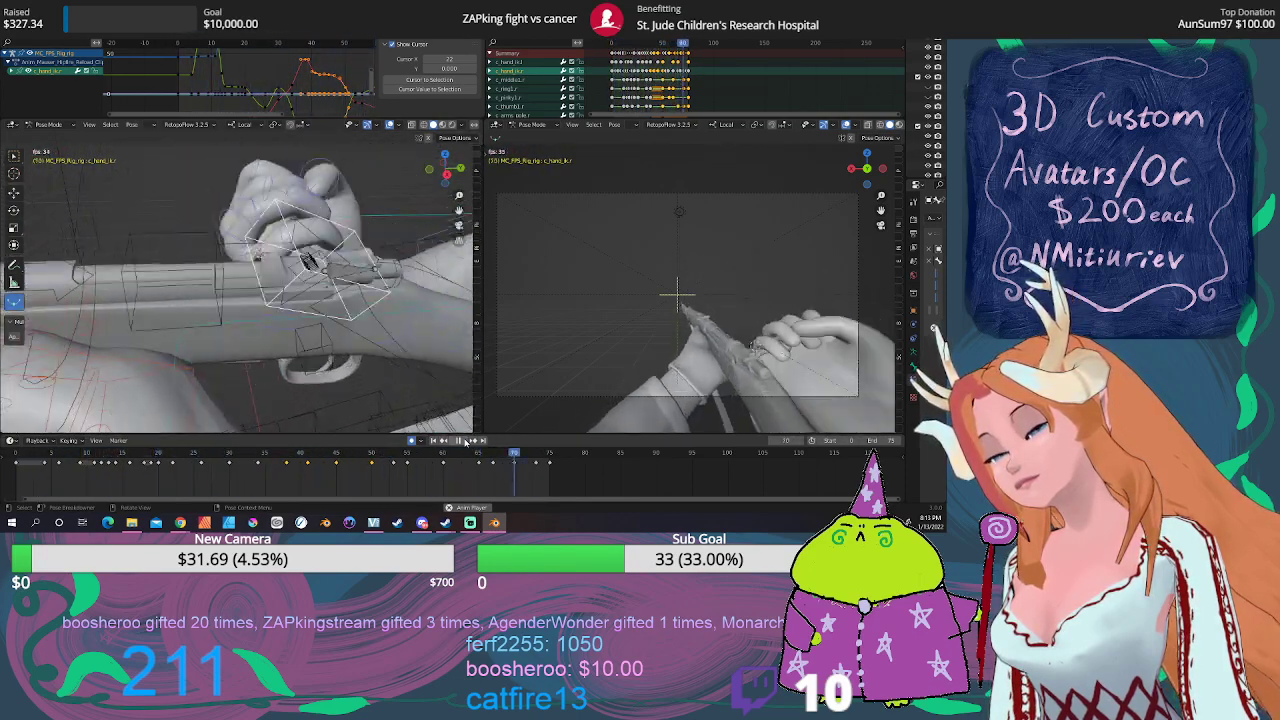
Step: Select BulletClip.006 and preview the motion around frame 39
click(337, 455)
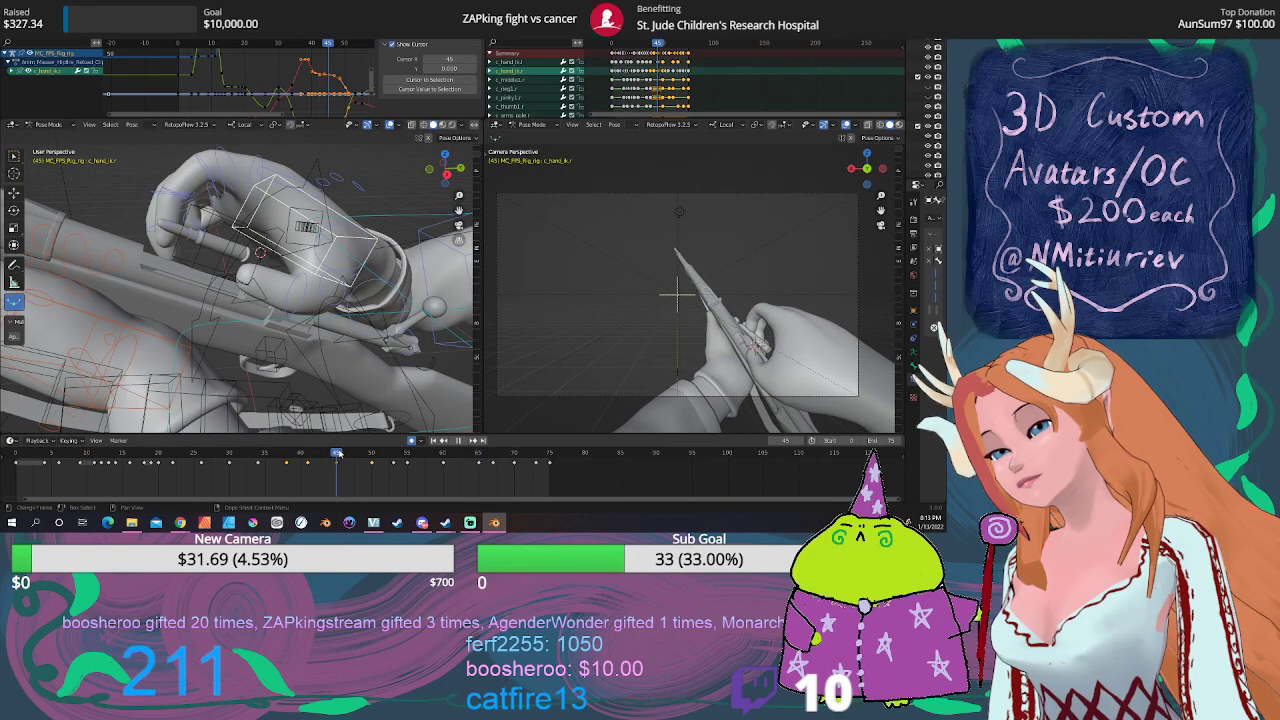
drag(337, 455, 295, 446)
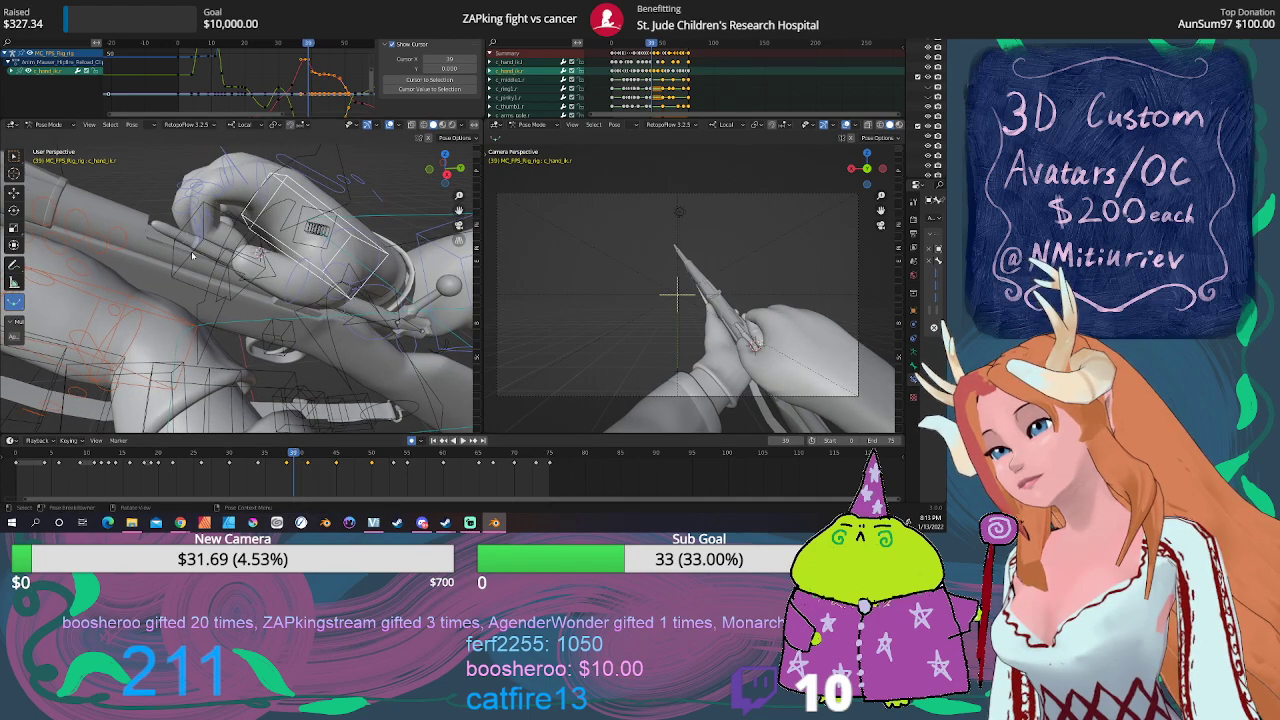
click(222, 305)
drag(292, 453, 295, 452)
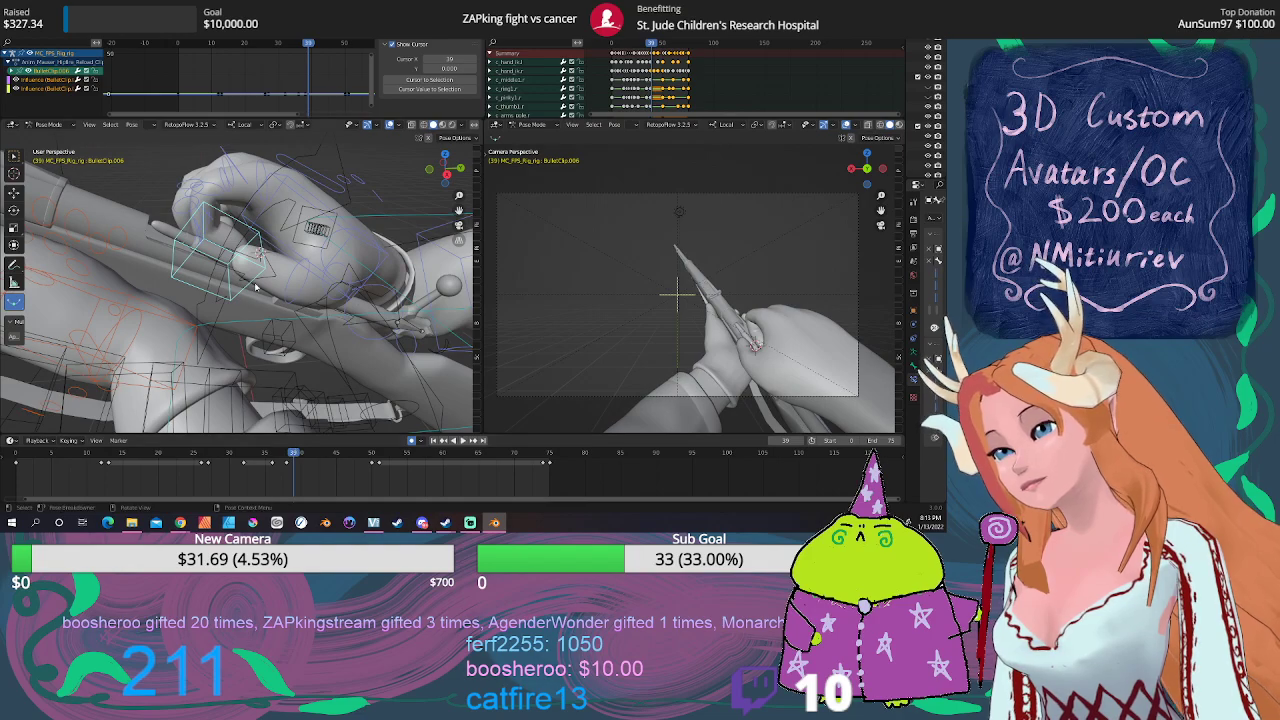
mouse_move(255, 287)
middle_down()
mouse_move(241, 291)
mouse_move(262, 268)
middle_up()
drag(293, 453, 293, 453)
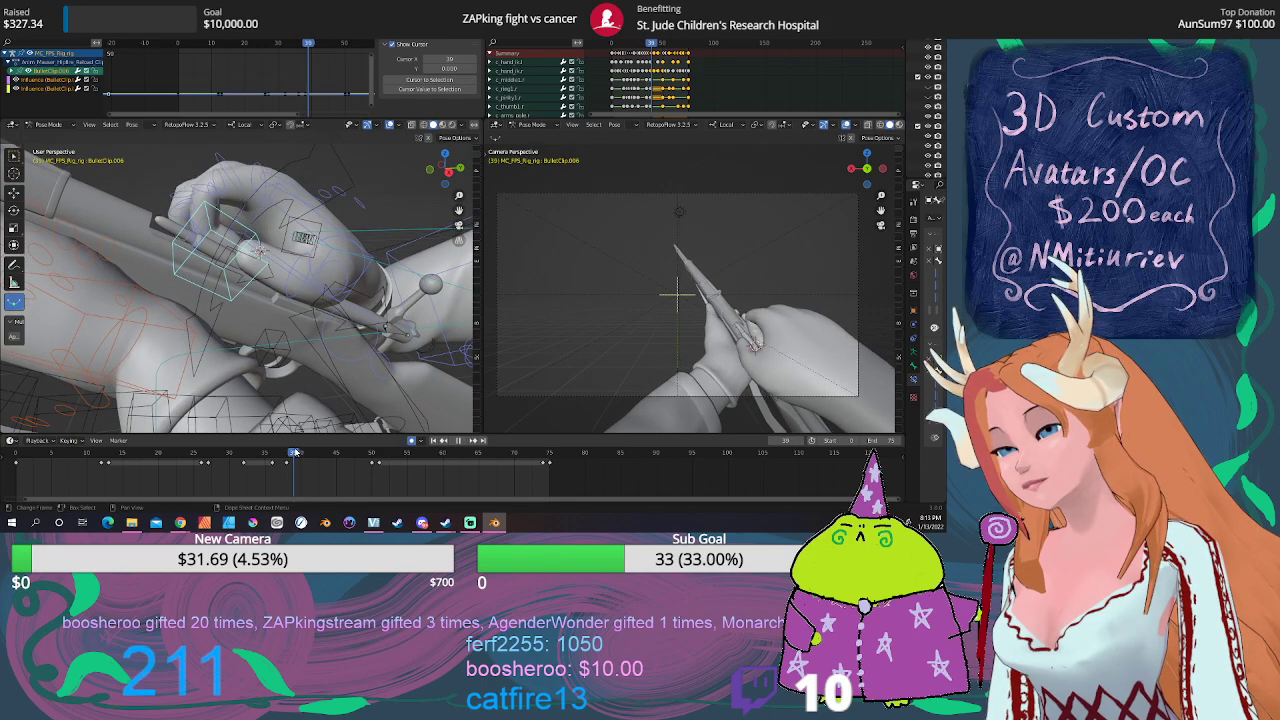
drag(296, 453, 294, 453)
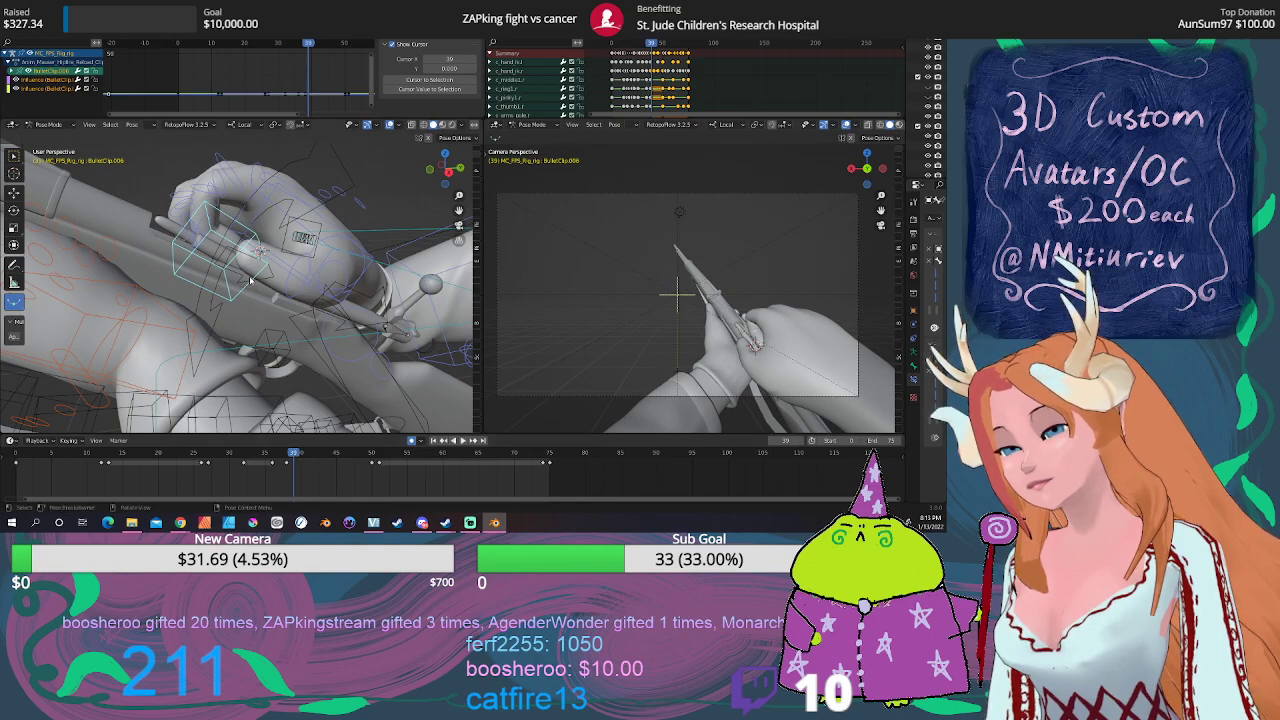
middle_drag(251, 283, 240, 300)
key(space)
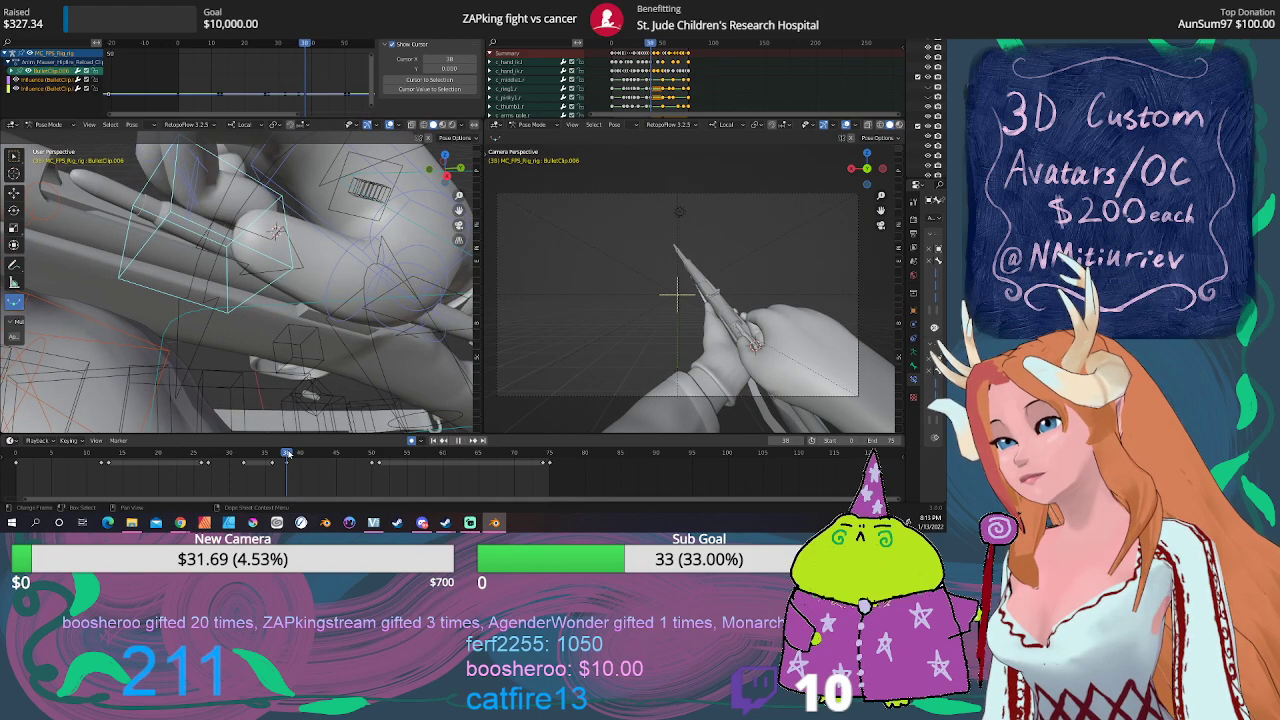
Step: Step back to frame 36 and select the right thumb bone c_thumb2.r
key(Left)
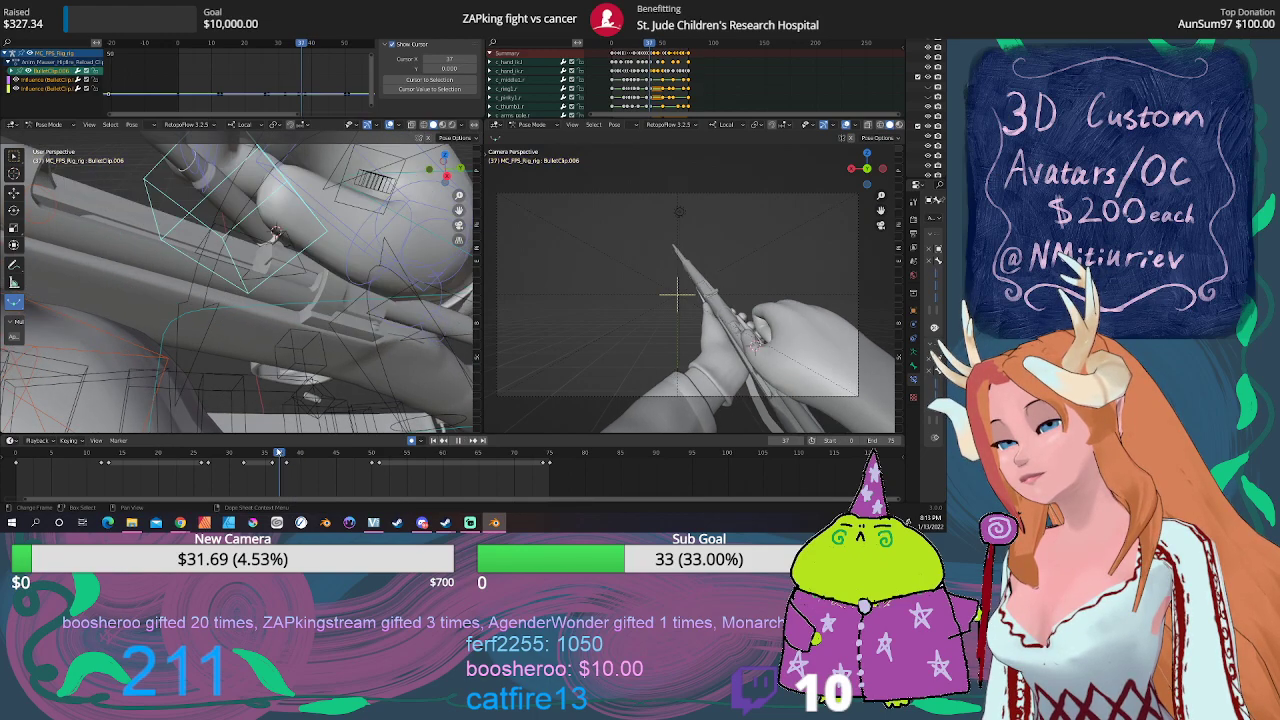
key(Left)
mouse_move(277, 233)
middle_down()
mouse_move(305, 330)
mouse_move(321, 310)
mouse_move(159, 348)
mouse_move(393, 265)
middle_up()
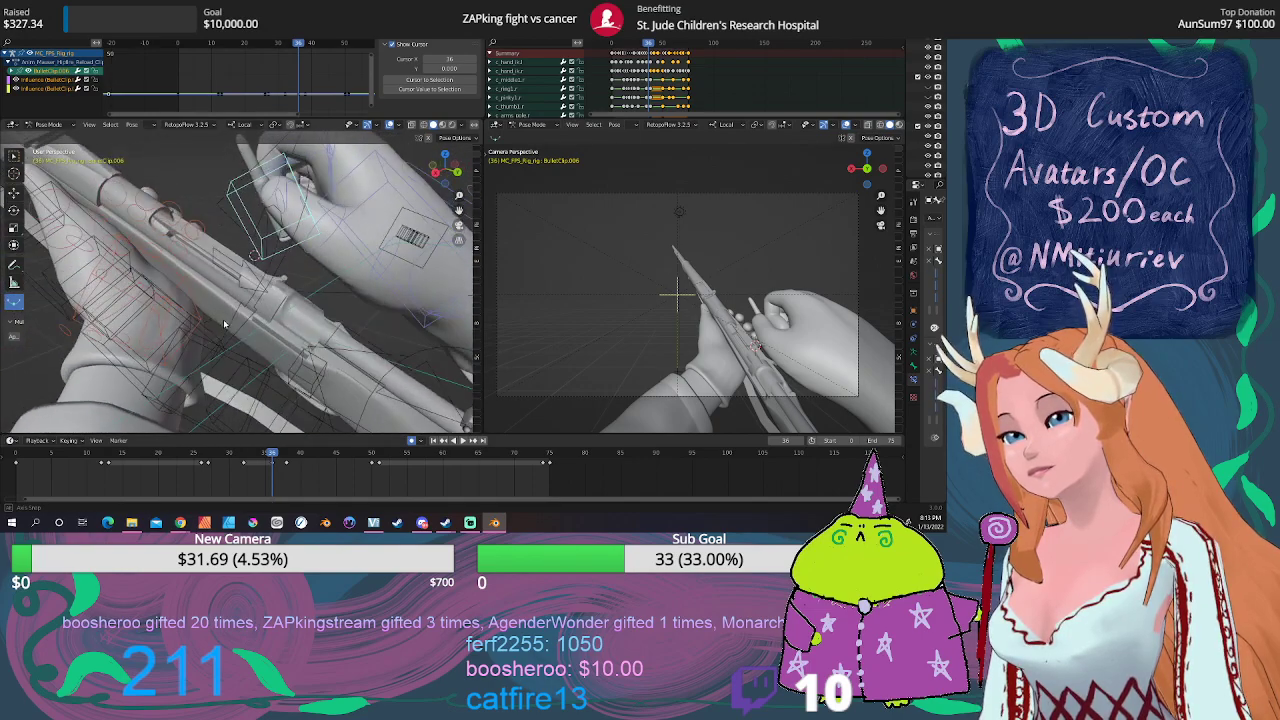
click(393, 265)
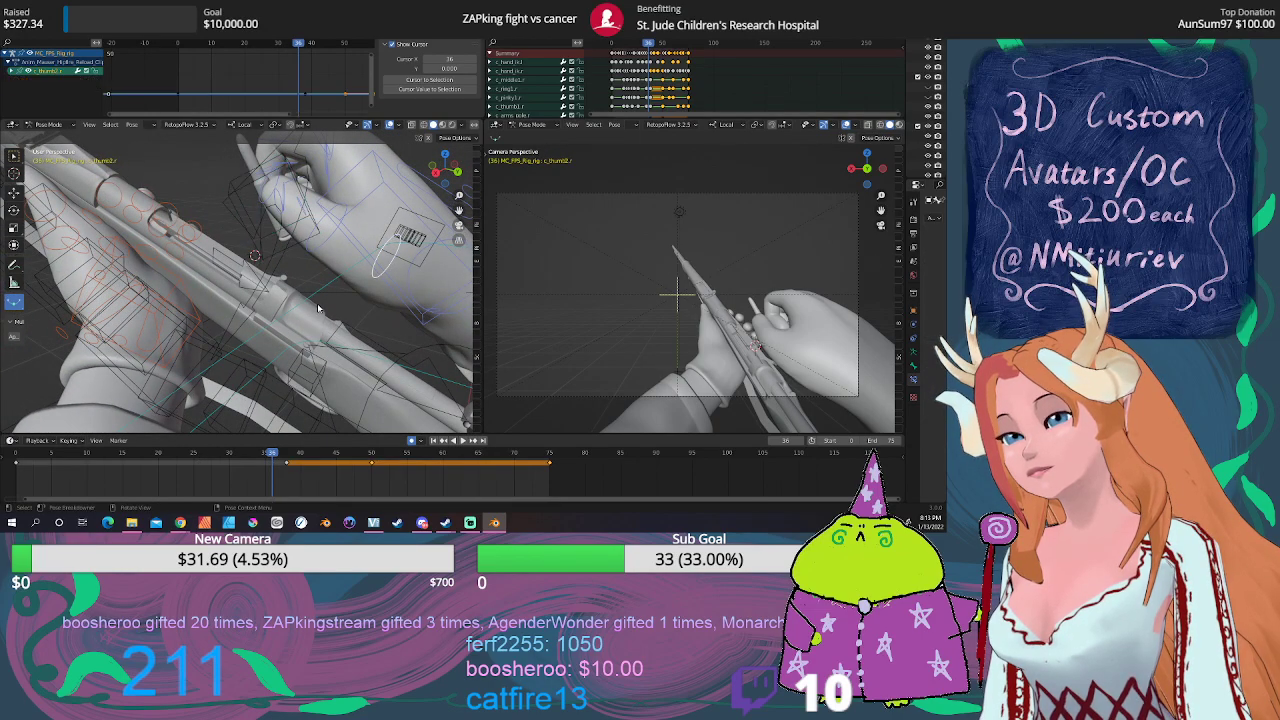
Step: At frame 34, freely rotate the right thumb bone c_thumb2.r
middle_drag(421, 295, 394, 288)
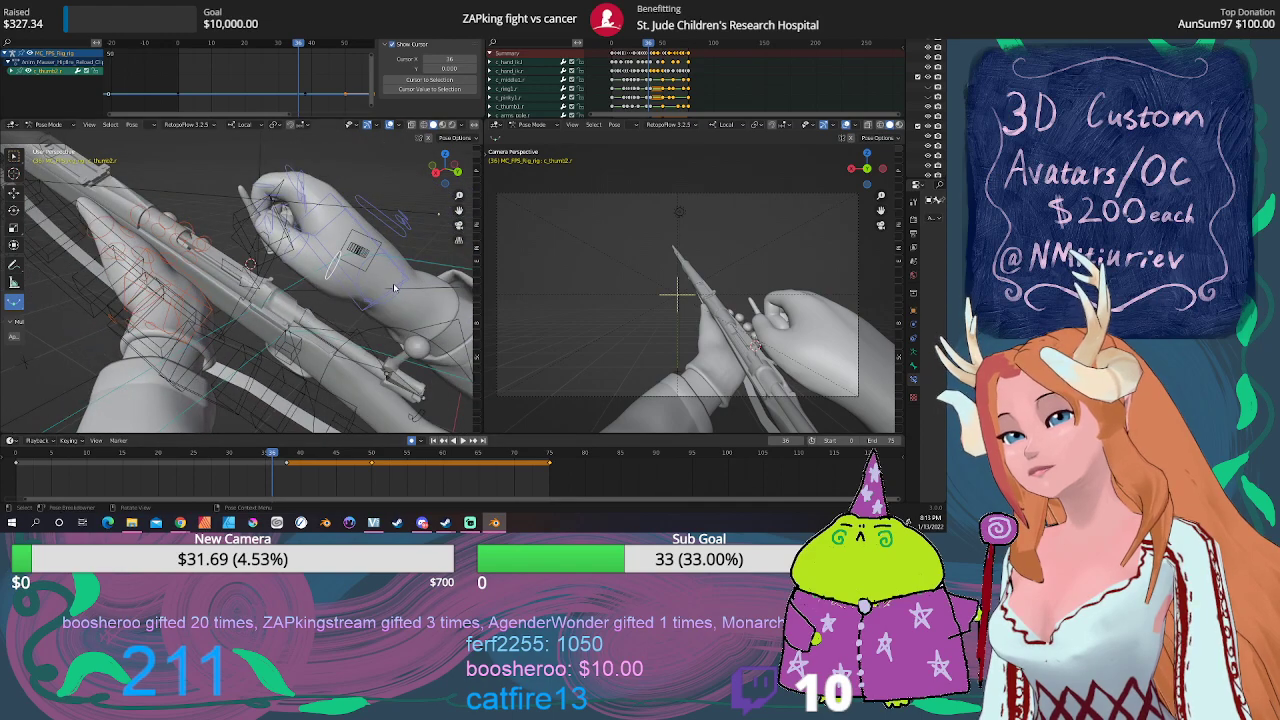
click(399, 279)
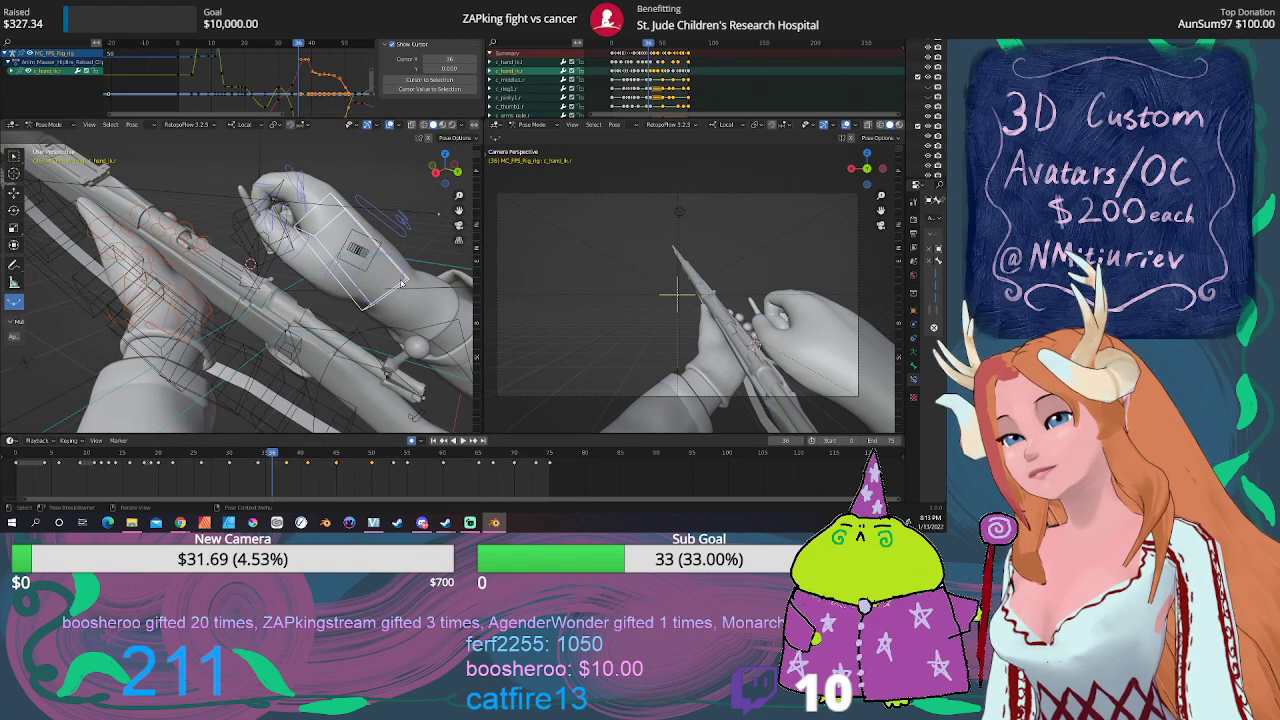
click(396, 291)
drag(272, 453, 258, 452)
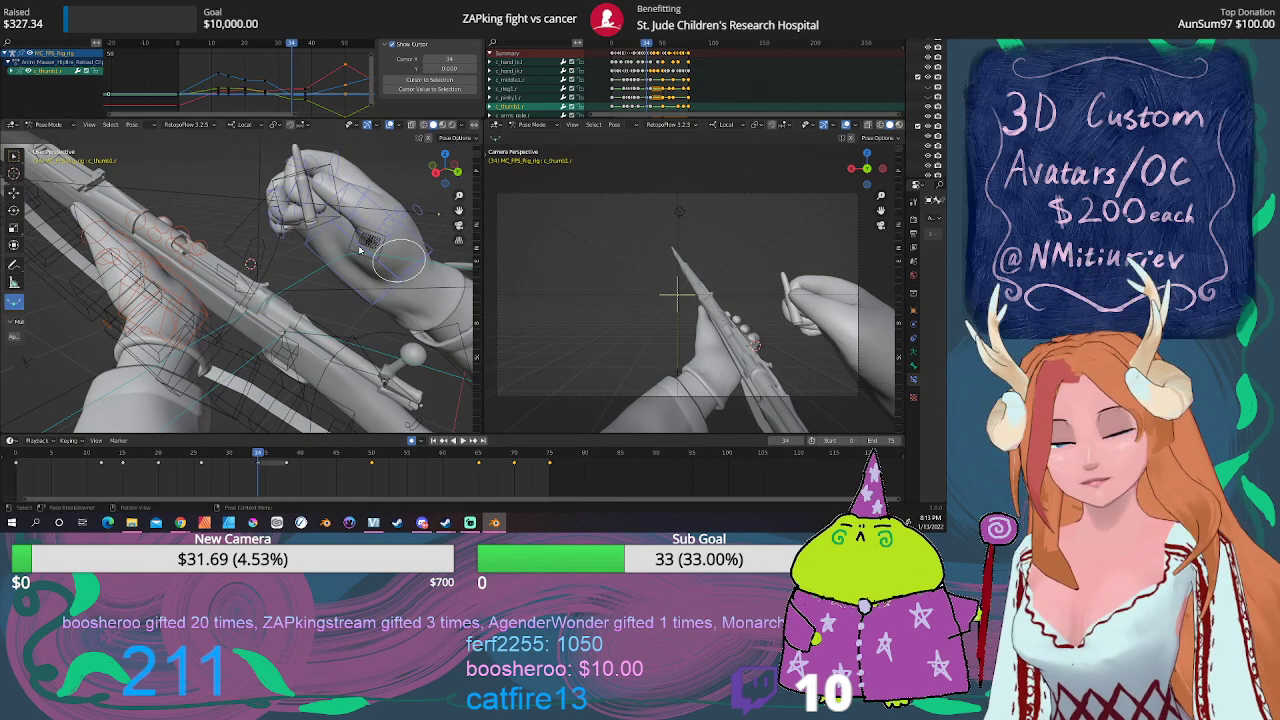
key(r)
key(r)
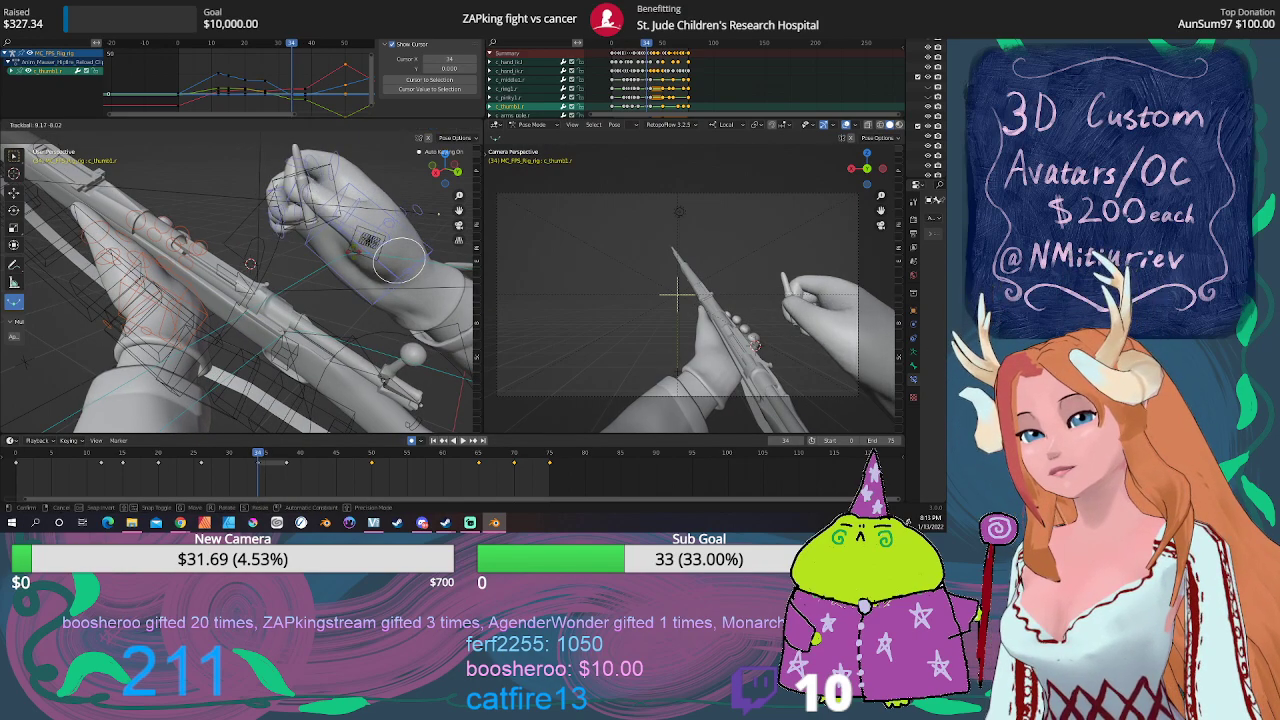
key(Return)
Step: Trackball-rotate the thumb further and slide its keyframe later in time
mouse_move(300, 290)
middle_down()
mouse_move(319, 285)
mouse_move(238, 288)
mouse_move(255, 282)
middle_up()
key(r)
key(r)
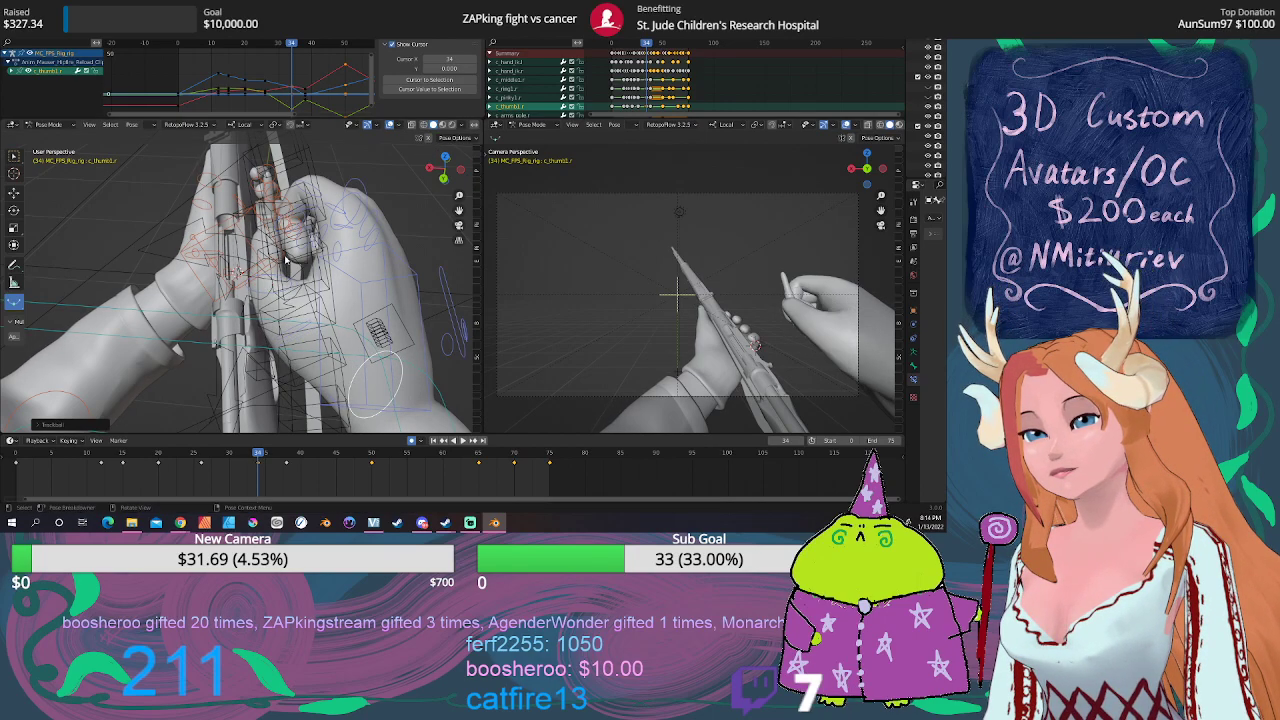
key(r)
key(Return)
mouse_move(300, 260)
middle_down()
mouse_move(455, 210)
mouse_move(350, 330)
middle_up()
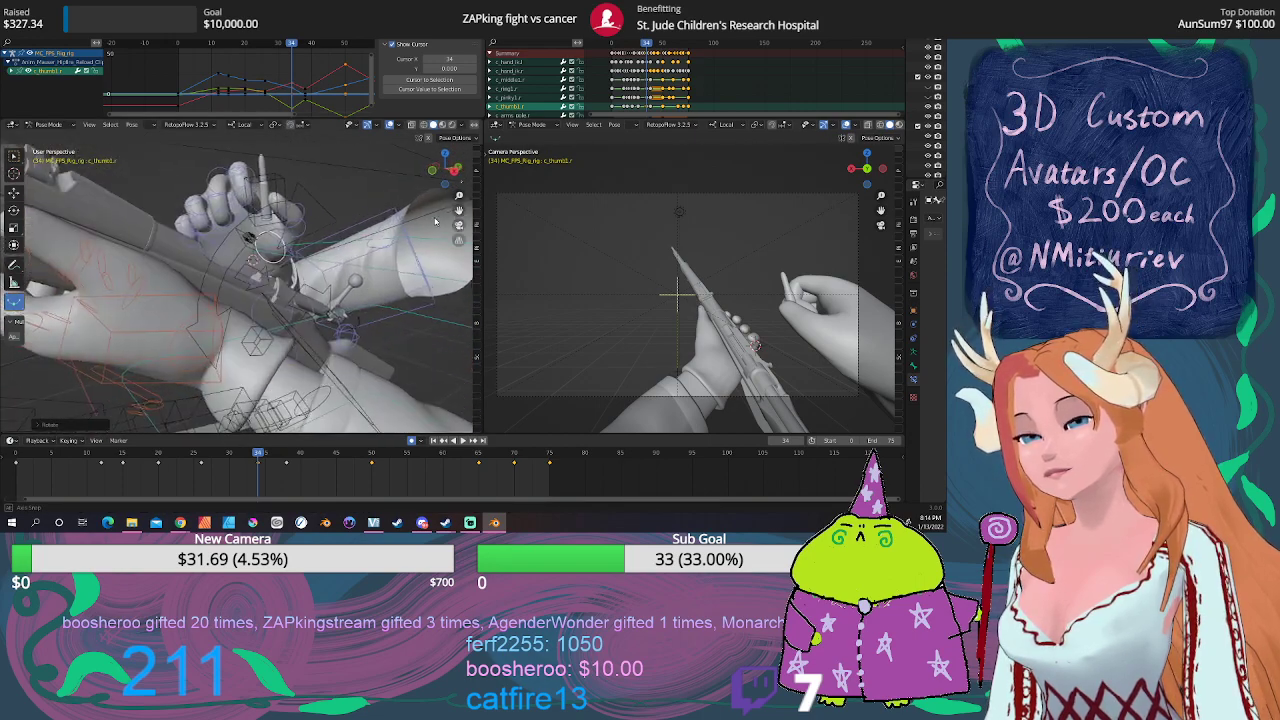
mouse_move(260, 465)
mouse_down()
mouse_move(338, 457)
mouse_move(273, 470)
mouse_move(337, 470)
mouse_move(288, 480)
mouse_up()
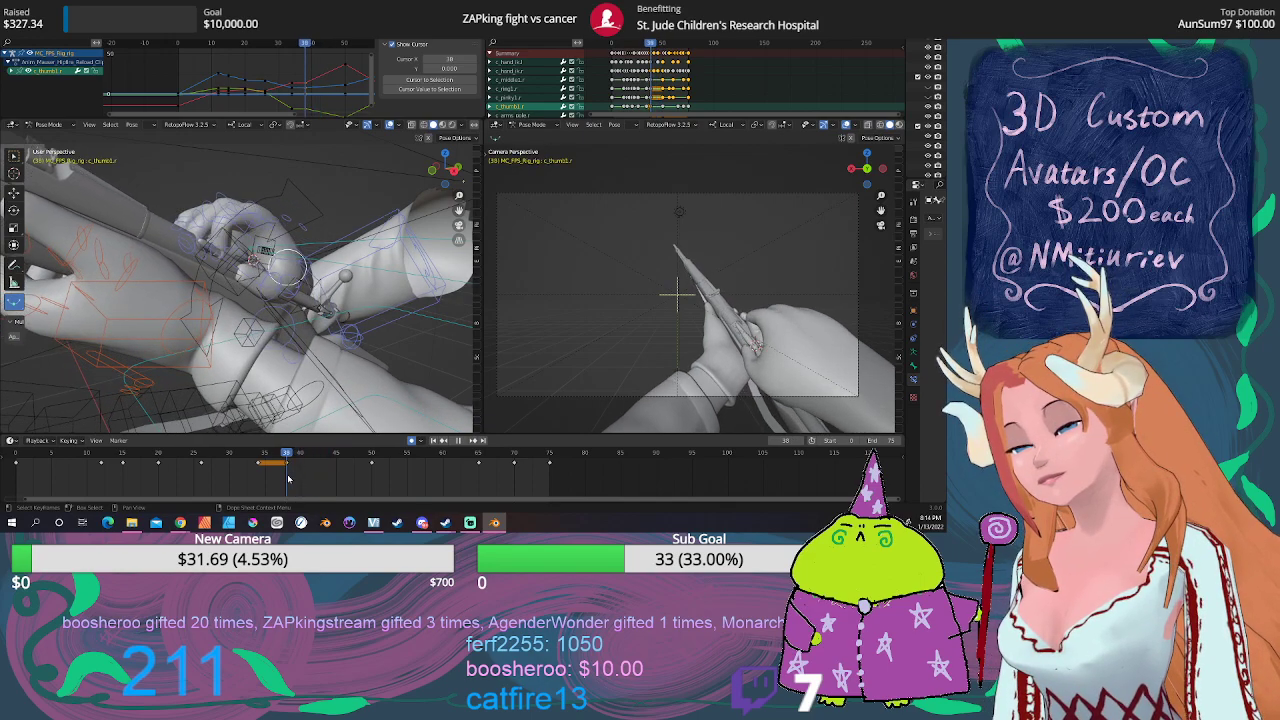
Step: At frame 39, select BulletClip.006 and widen the properties area
drag(288, 480, 296, 478)
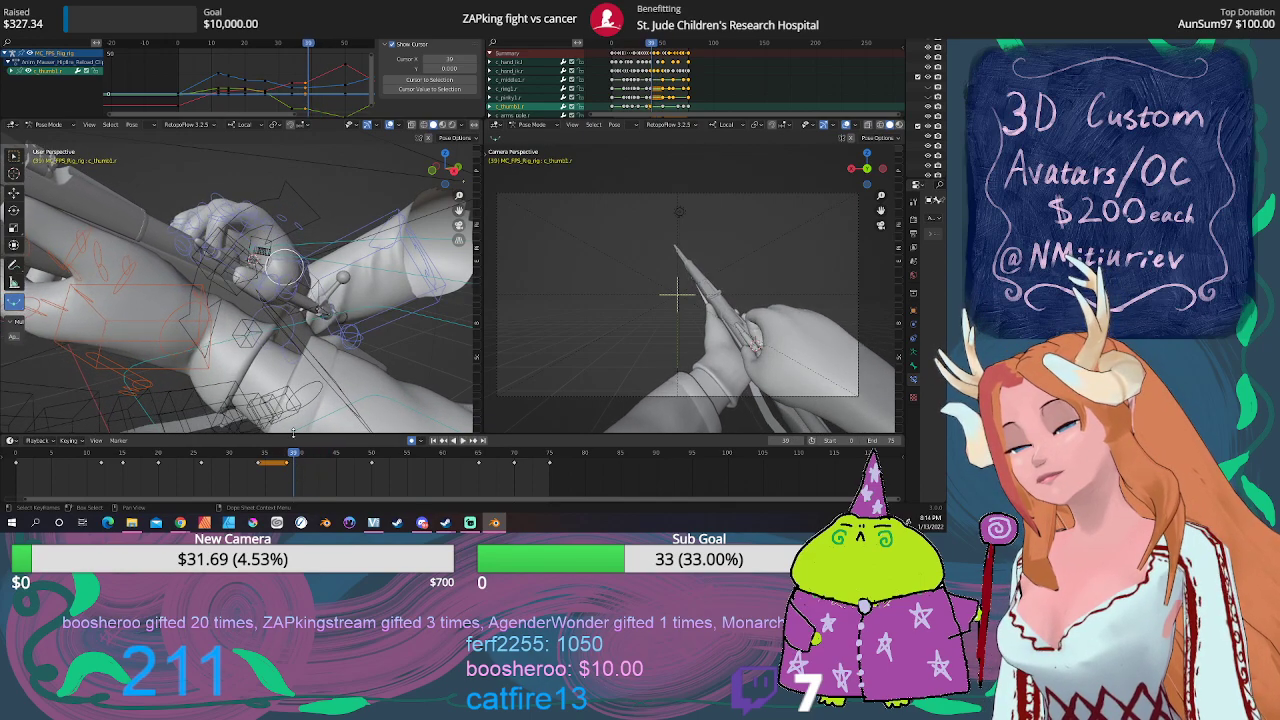
middle_drag(260, 300, 222, 262)
click(216, 256)
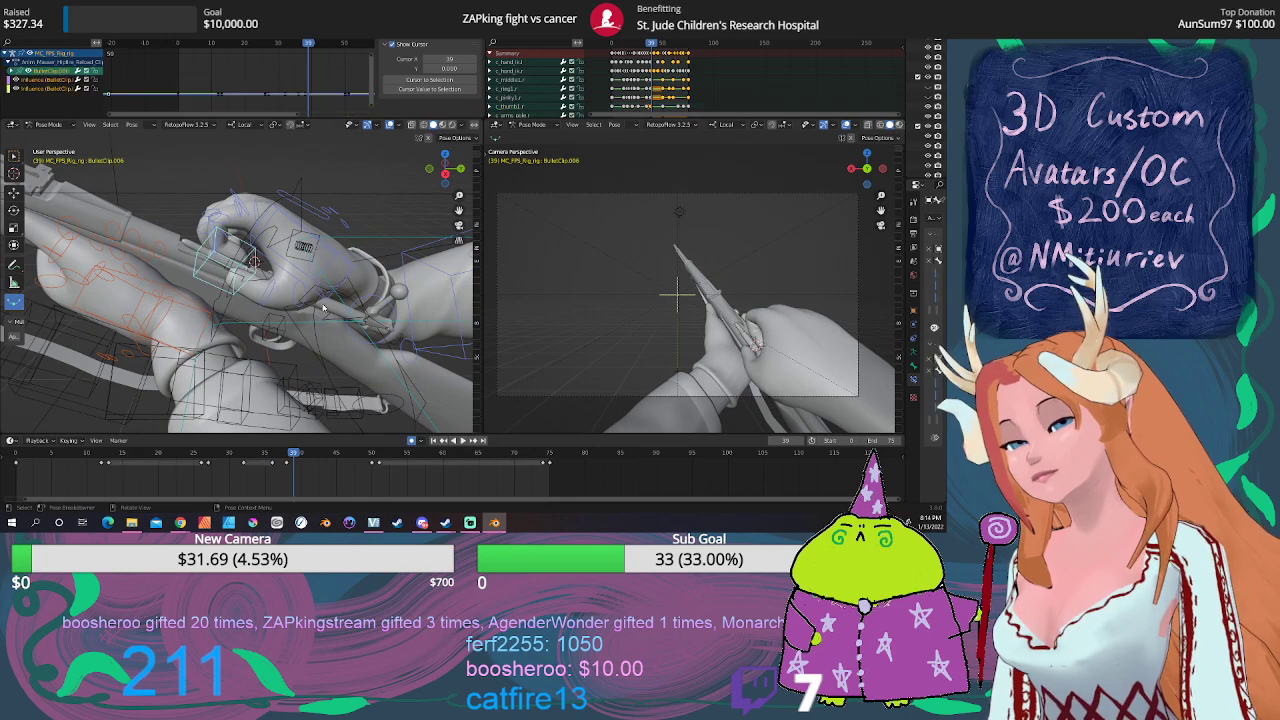
drag(902, 366, 748, 366)
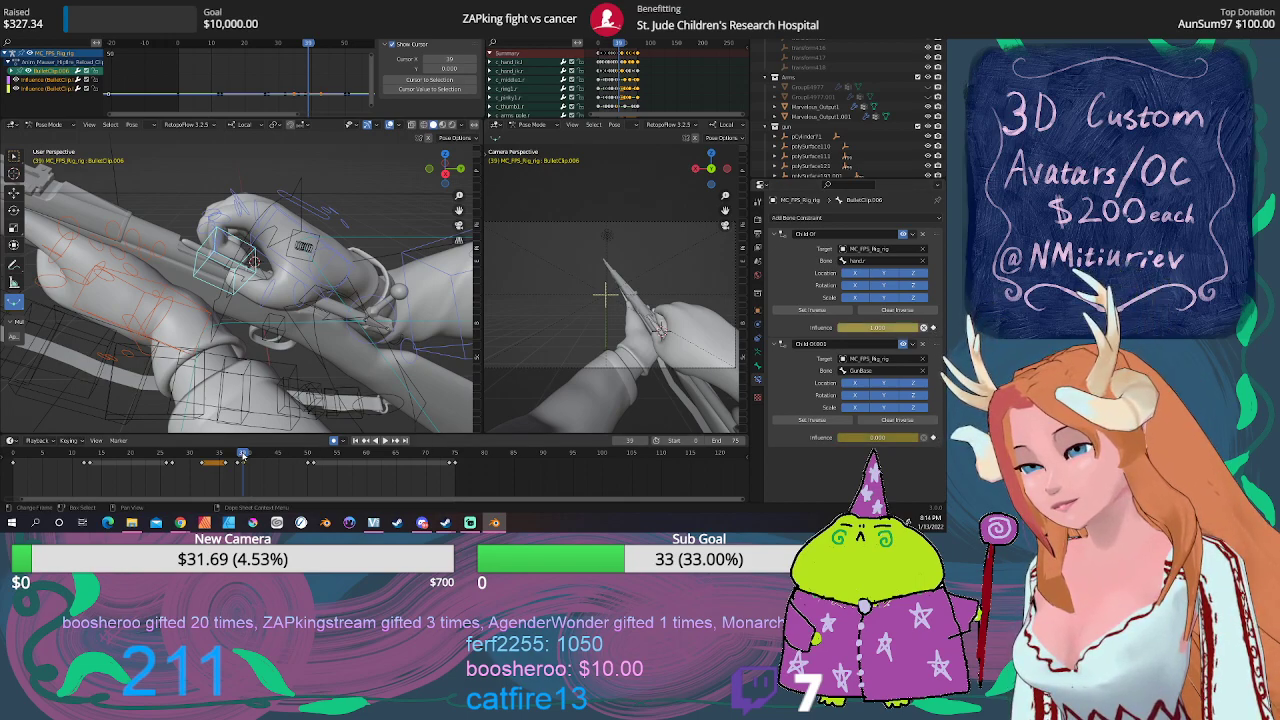
Step: At frame 40, key both Child Of influences, with GunBase set to 1
key(Left)
key(Right)
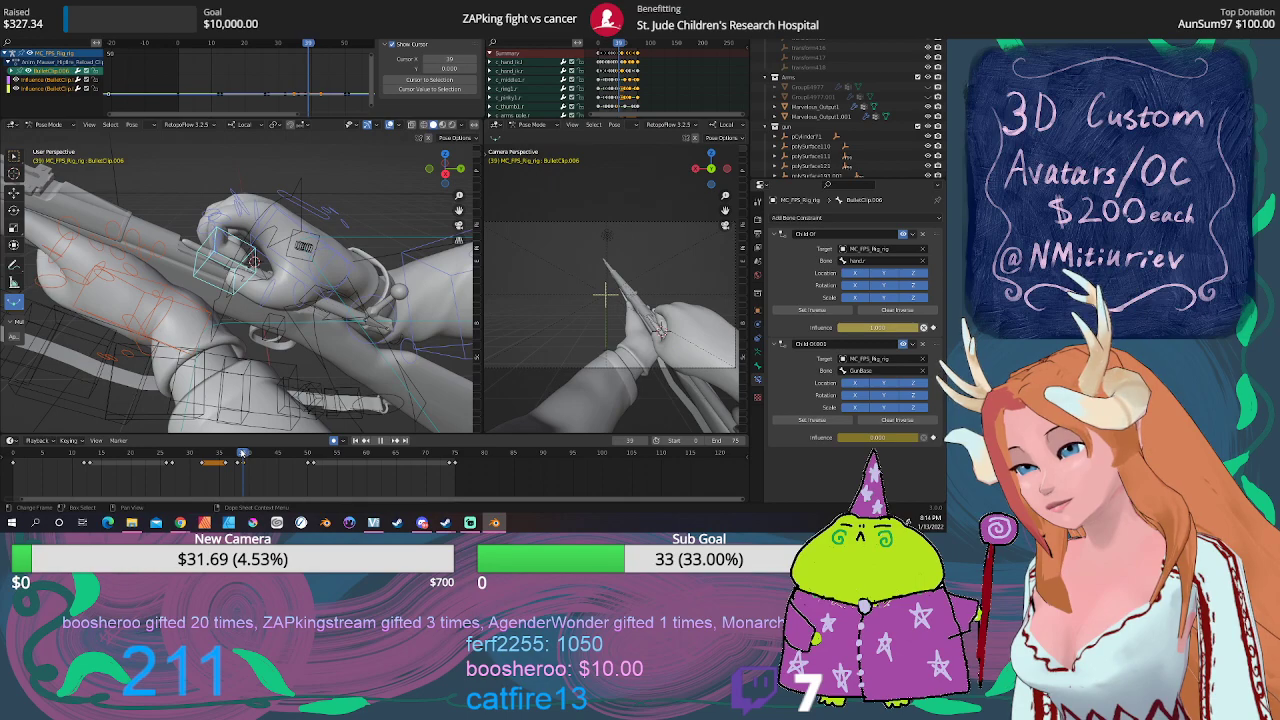
key(Left)
key(Right)
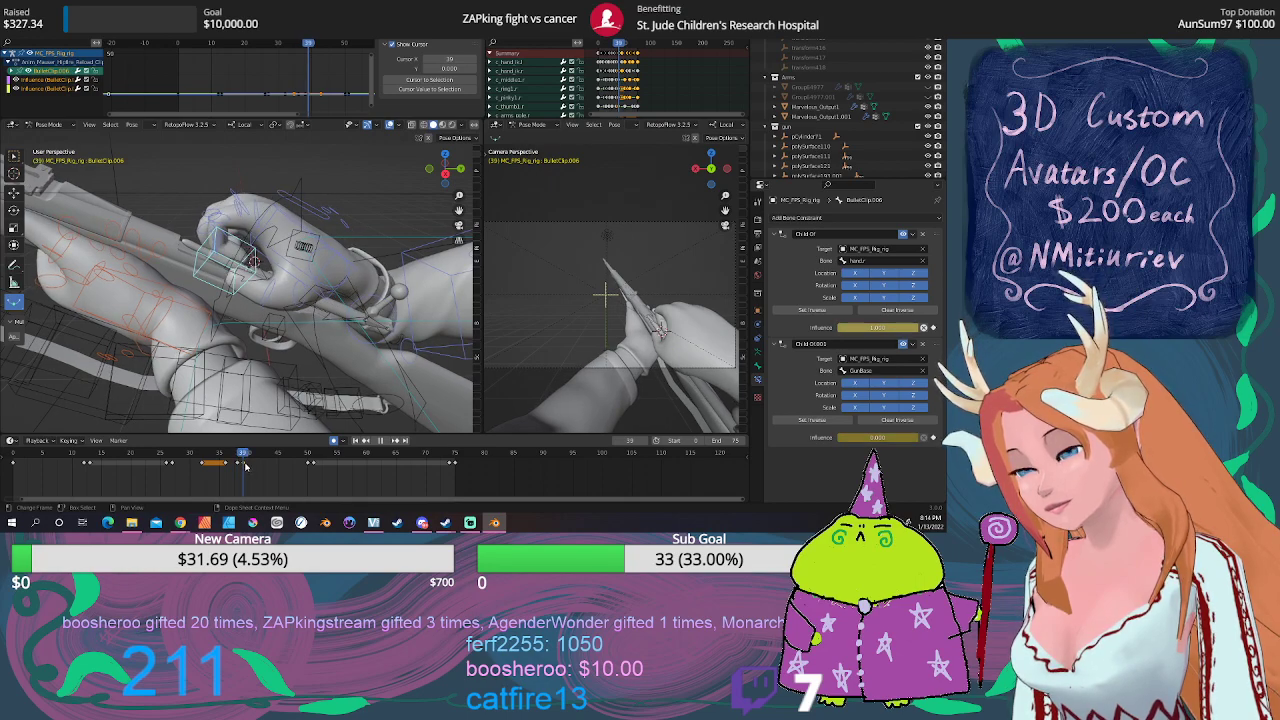
key(Right)
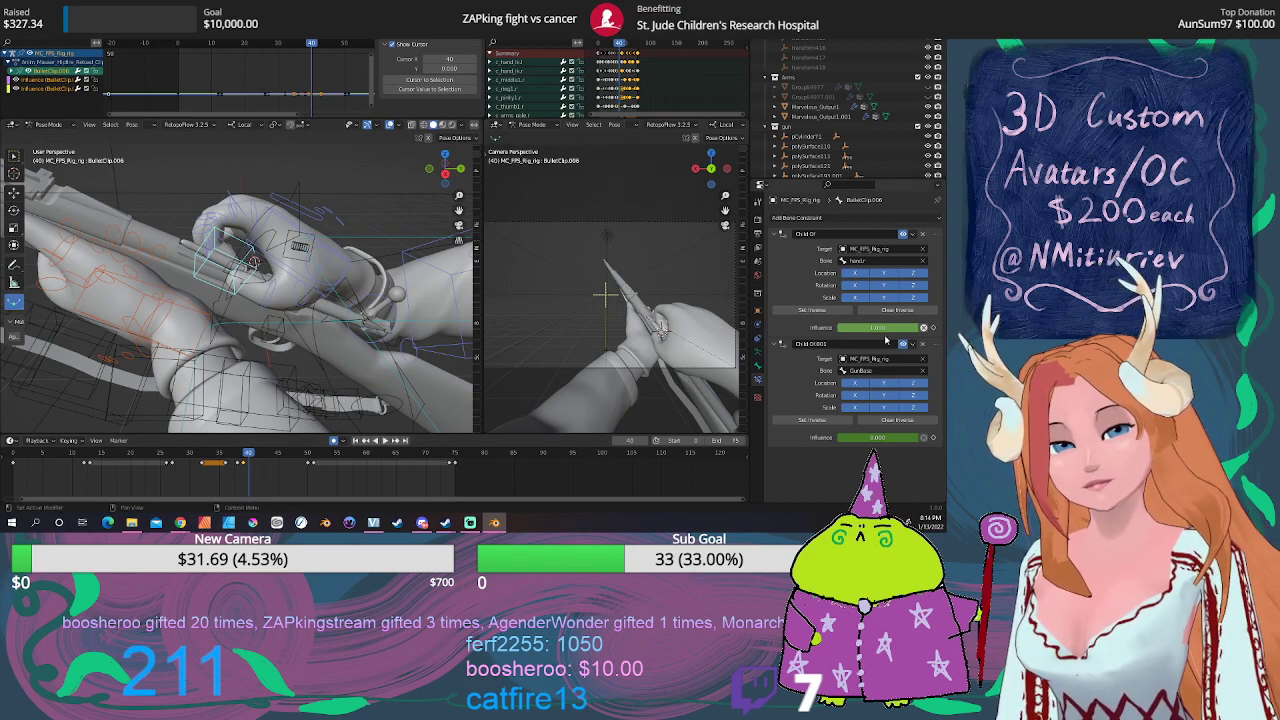
click(934, 327)
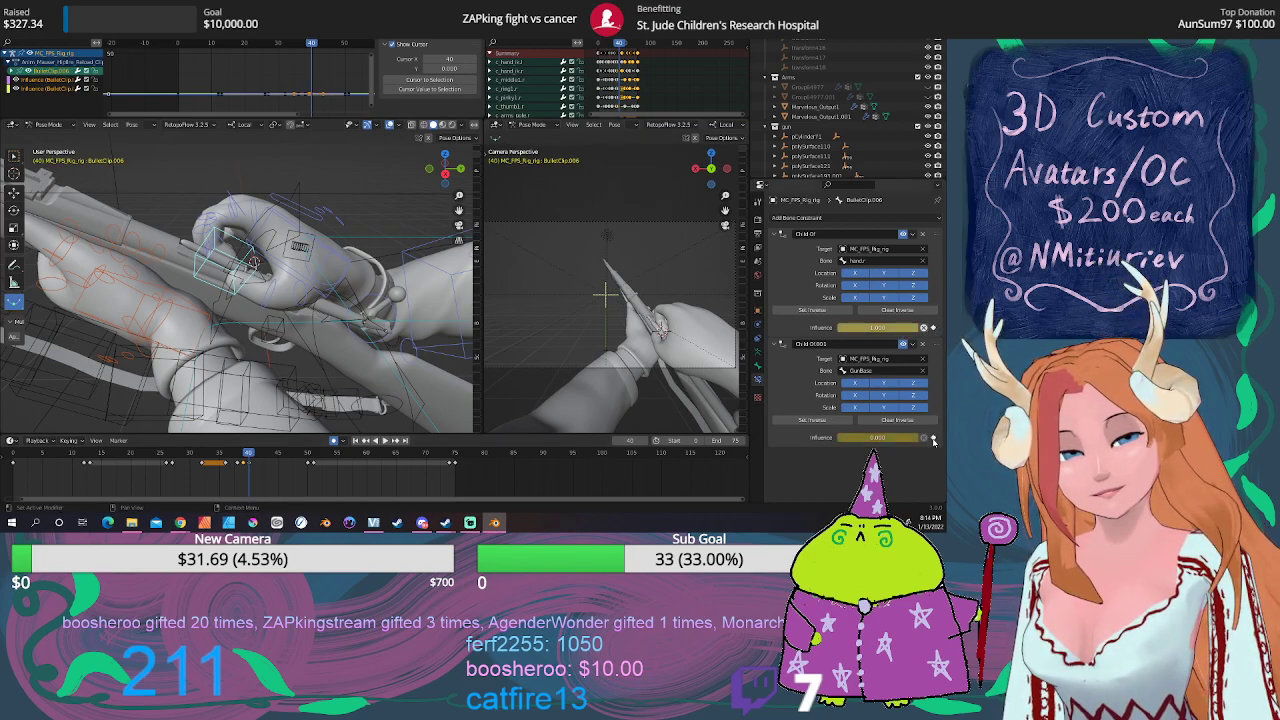
drag(853, 440, 925, 440)
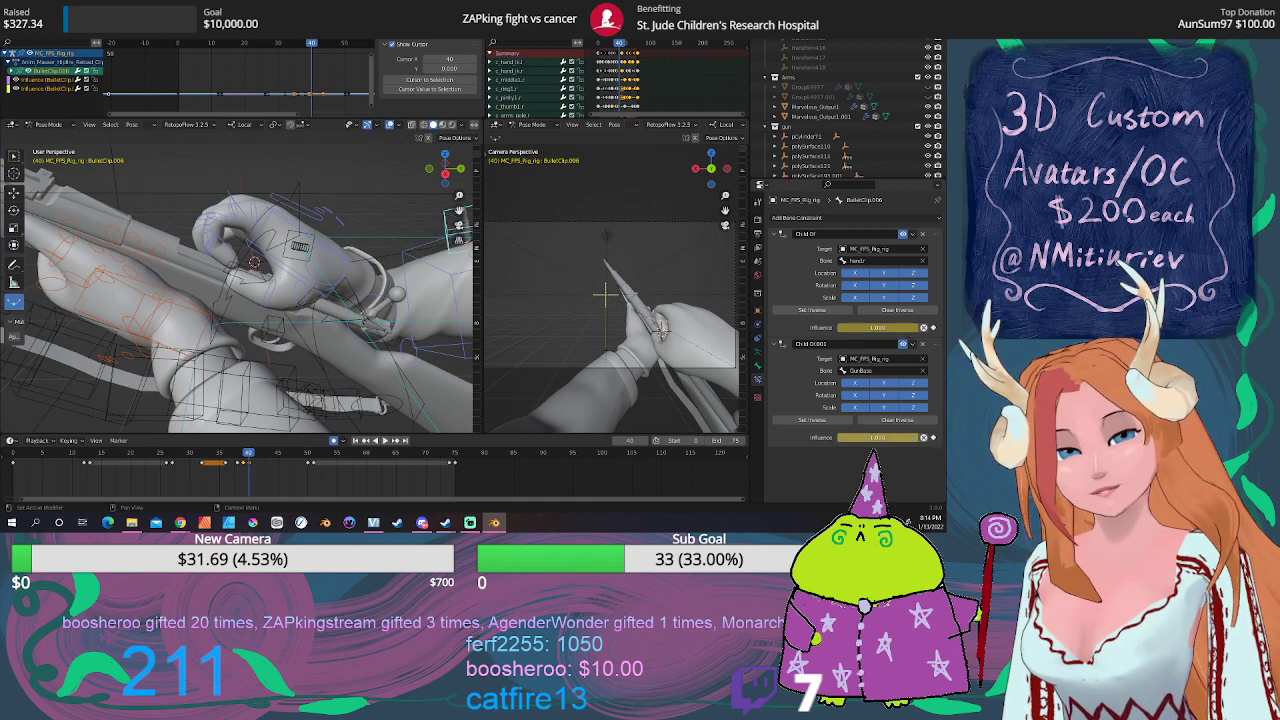
Step: Switch to top view and start moving the bullet clip, then cancel
mouse_move(431, 324)
middle_down()
mouse_move(268, 343)
mouse_move(275, 333)
middle_up()
key(KP_7)
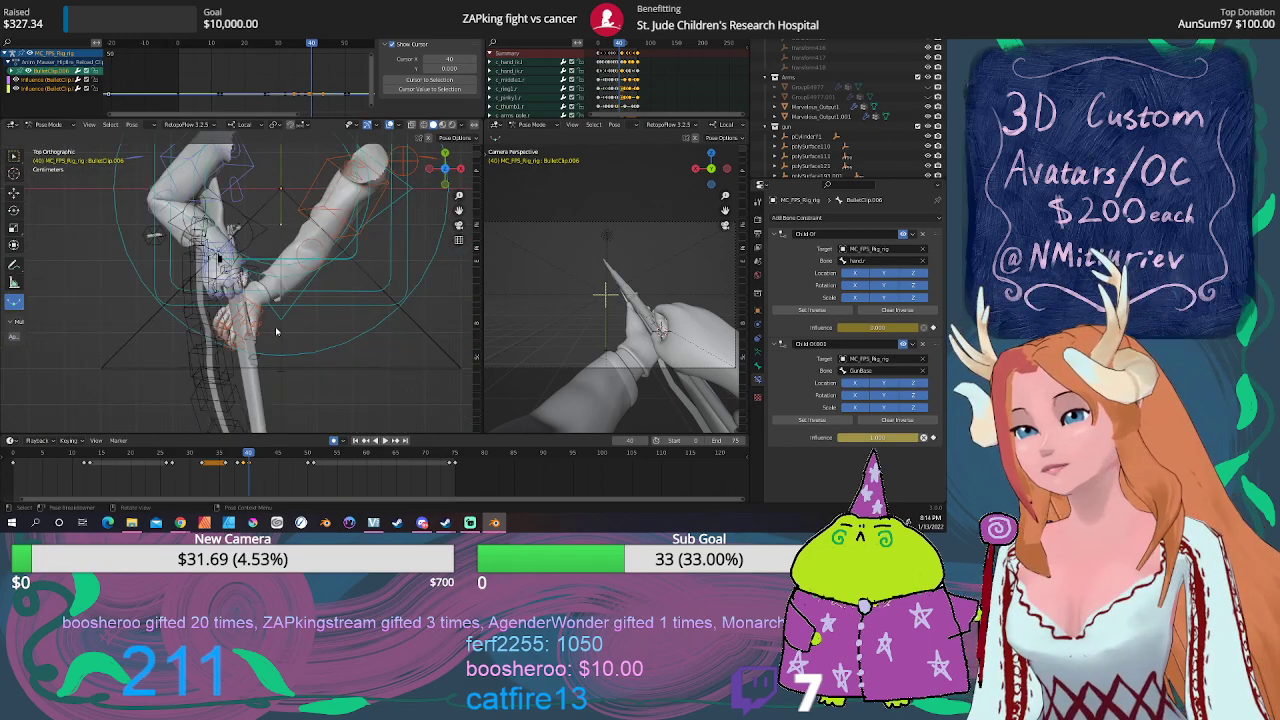
scroll(278, 323, down, 2)
key(g)
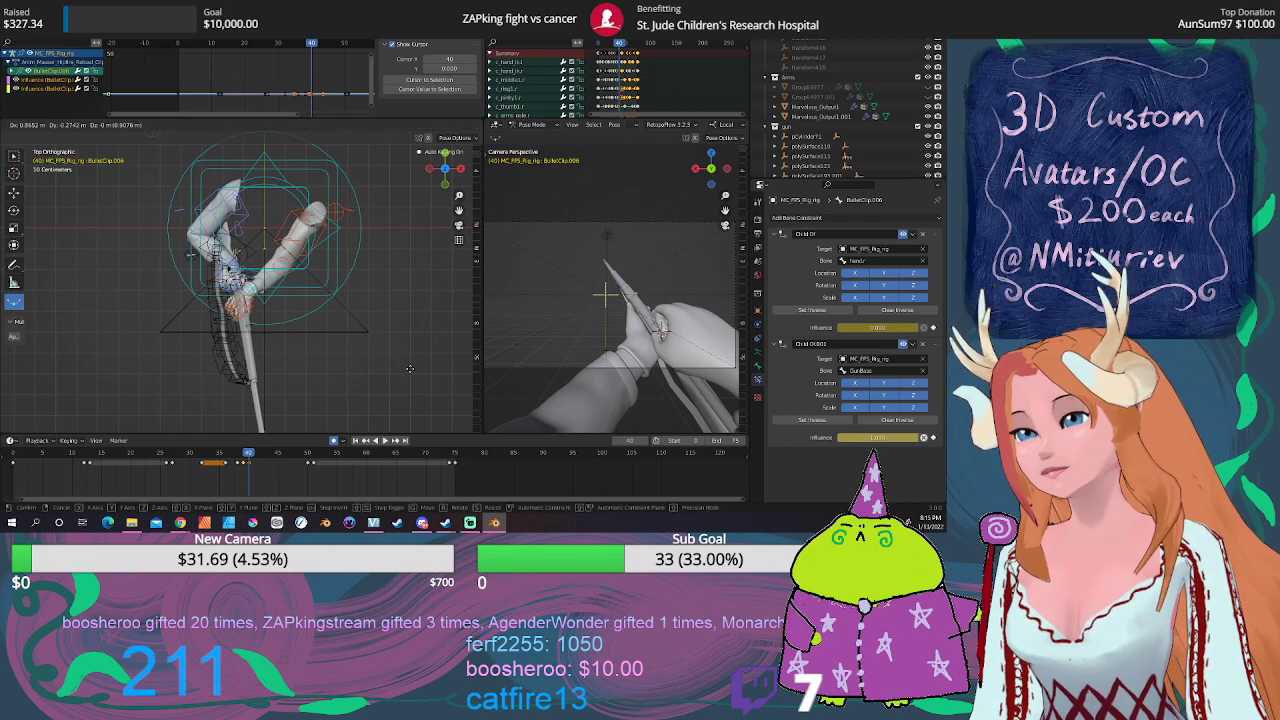
click(410, 373)
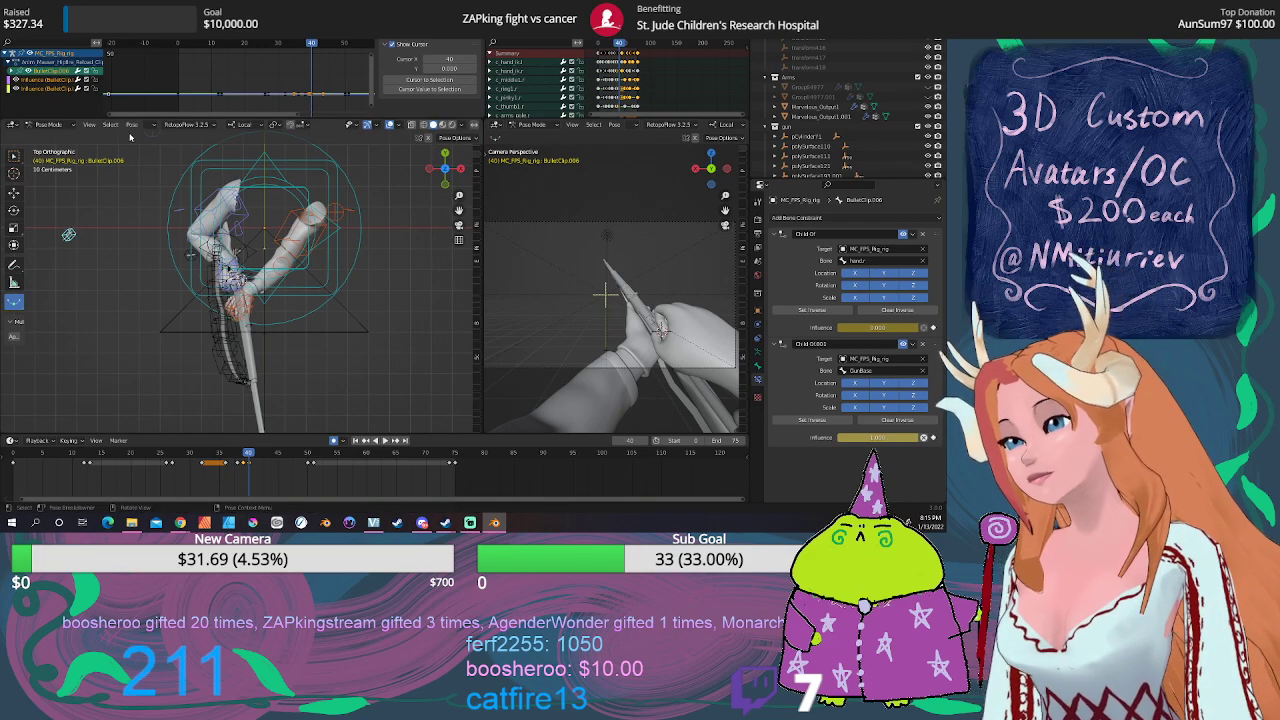
click(131, 124)
mouse_move(165, 146)
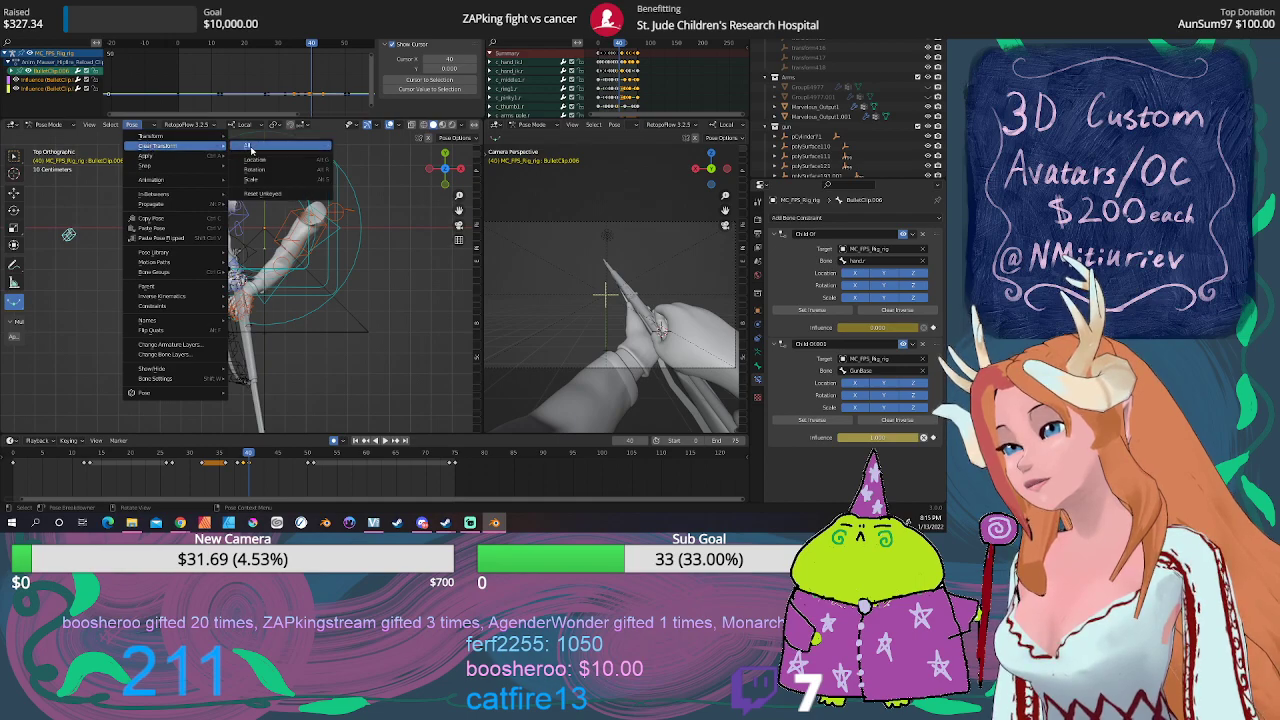
Step: Reset the bullet clip's transforms and show the transform gizmo
click(250, 148)
mouse_move(250, 148)
middle_down()
mouse_move(290, 183)
mouse_move(218, 407)
mouse_move(30, 252)
middle_up()
click(14, 227)
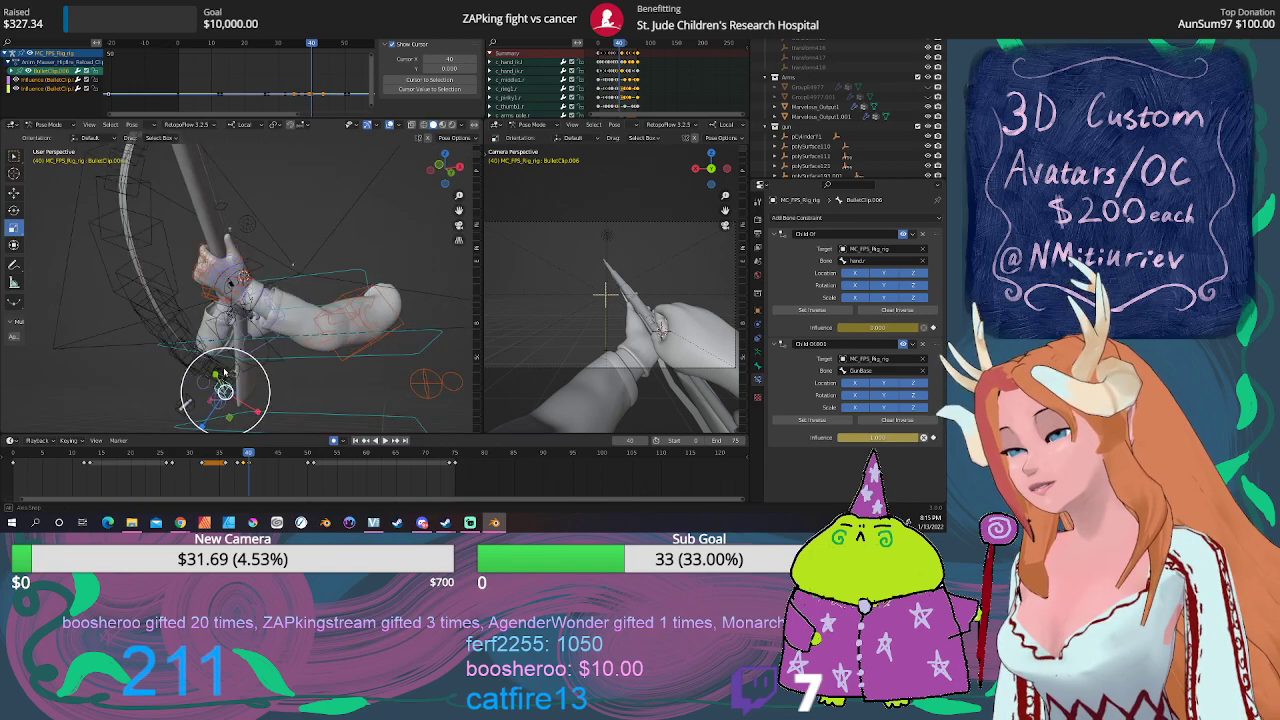
mouse_move(180, 400)
middle_down()
mouse_move(149, 401)
mouse_move(62, 281)
middle_up()
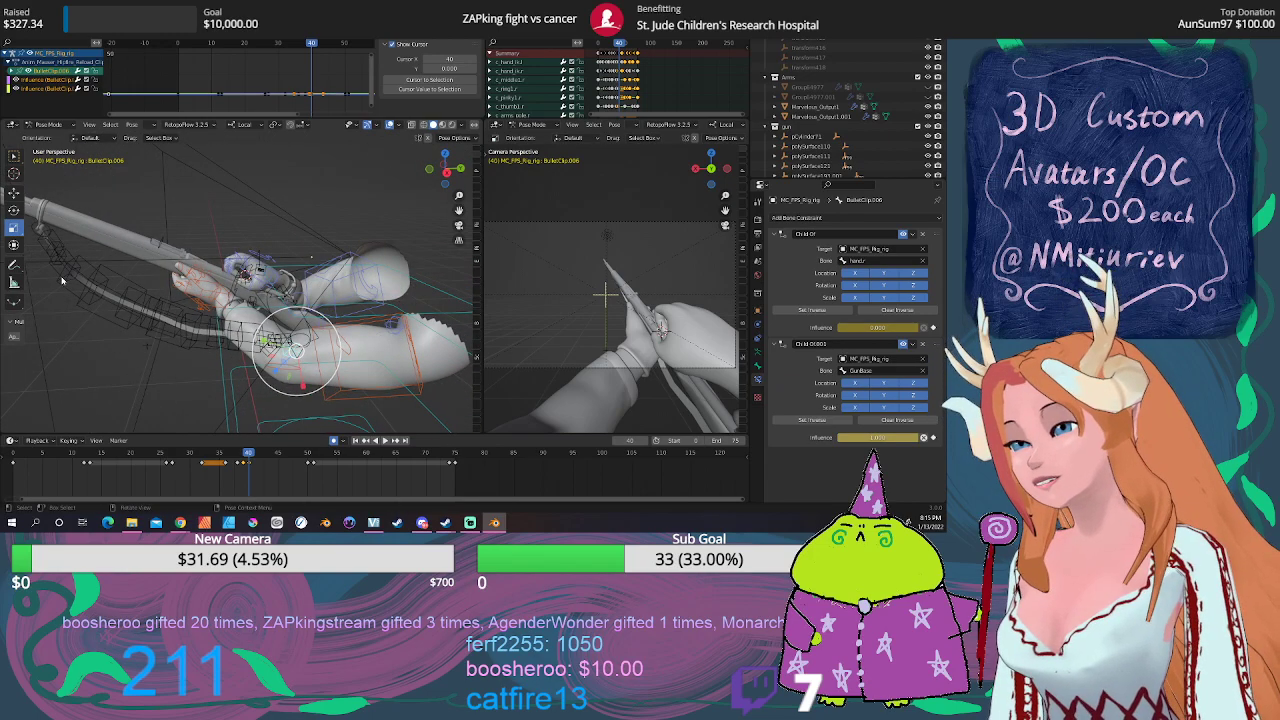
middle_drag(120, 340, 217, 362)
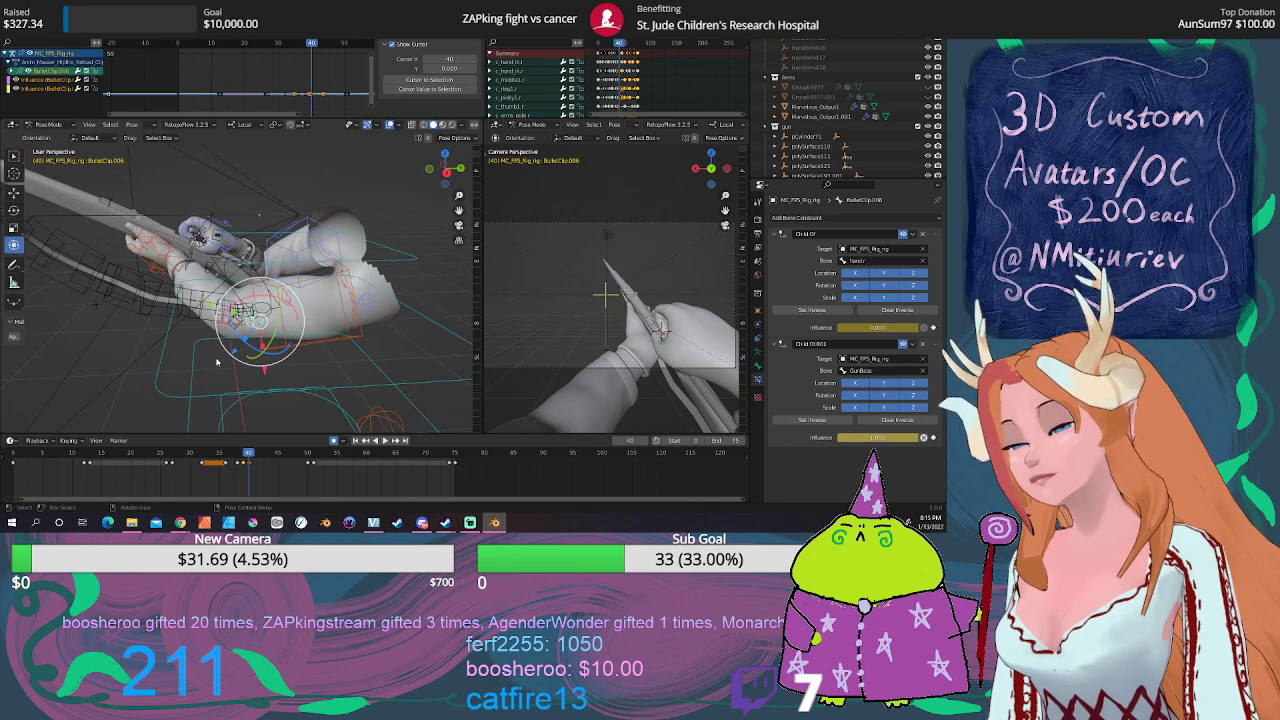
Step: Move the bullet clip twice into the grip and play the animation
key(g)
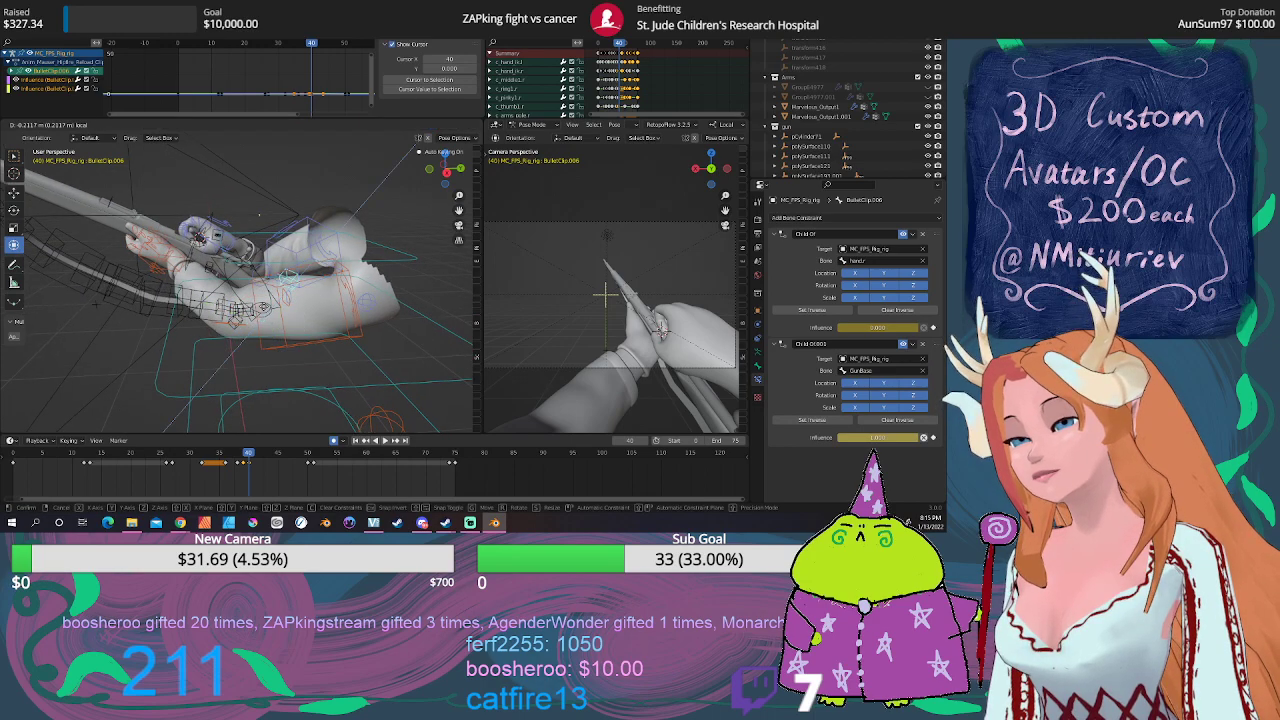
click(297, 303)
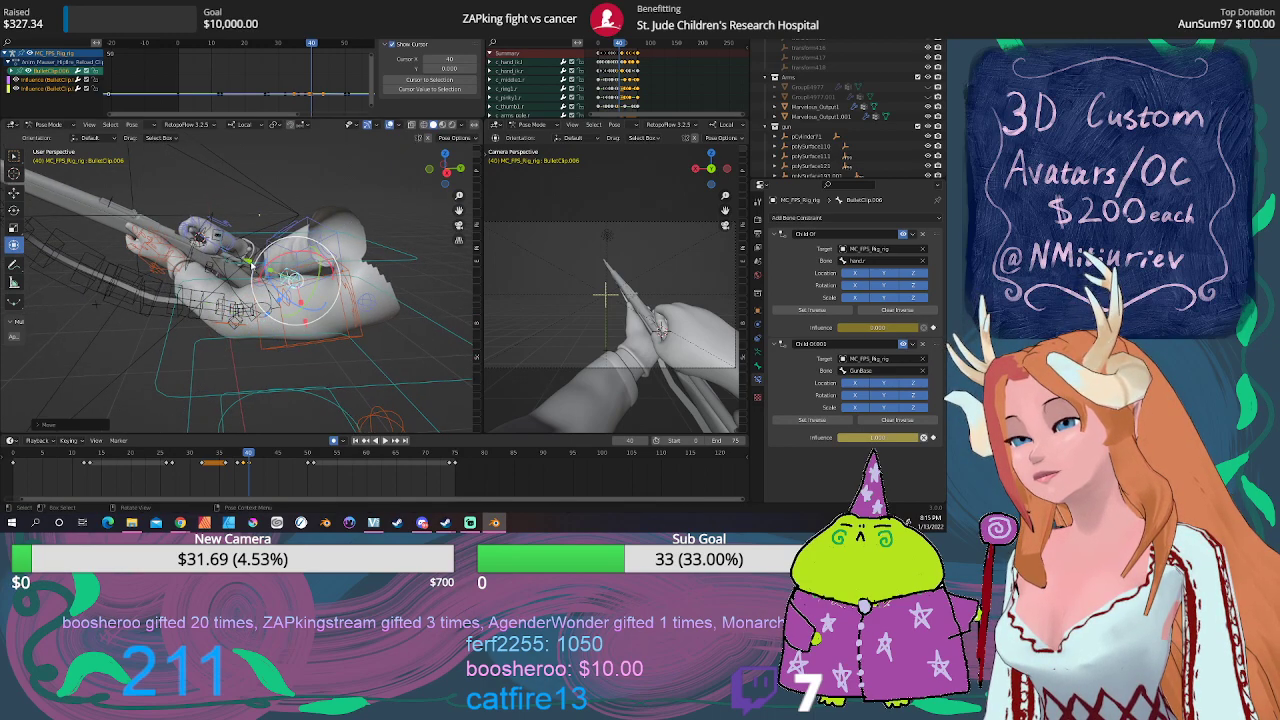
key(g)
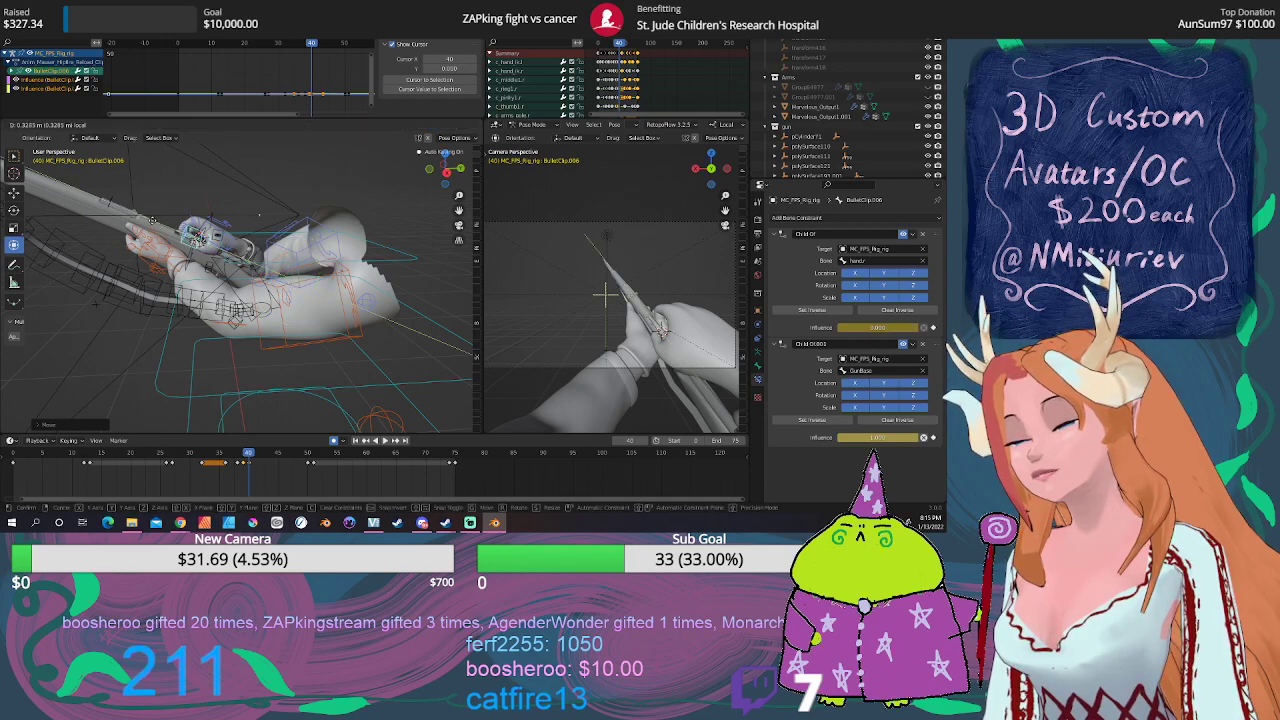
click(152, 220)
mouse_move(152, 220)
middle_down()
mouse_move(135, 250)
mouse_move(158, 258)
mouse_move(155, 315)
mouse_move(171, 311)
mouse_move(154, 315)
middle_up()
key(space)
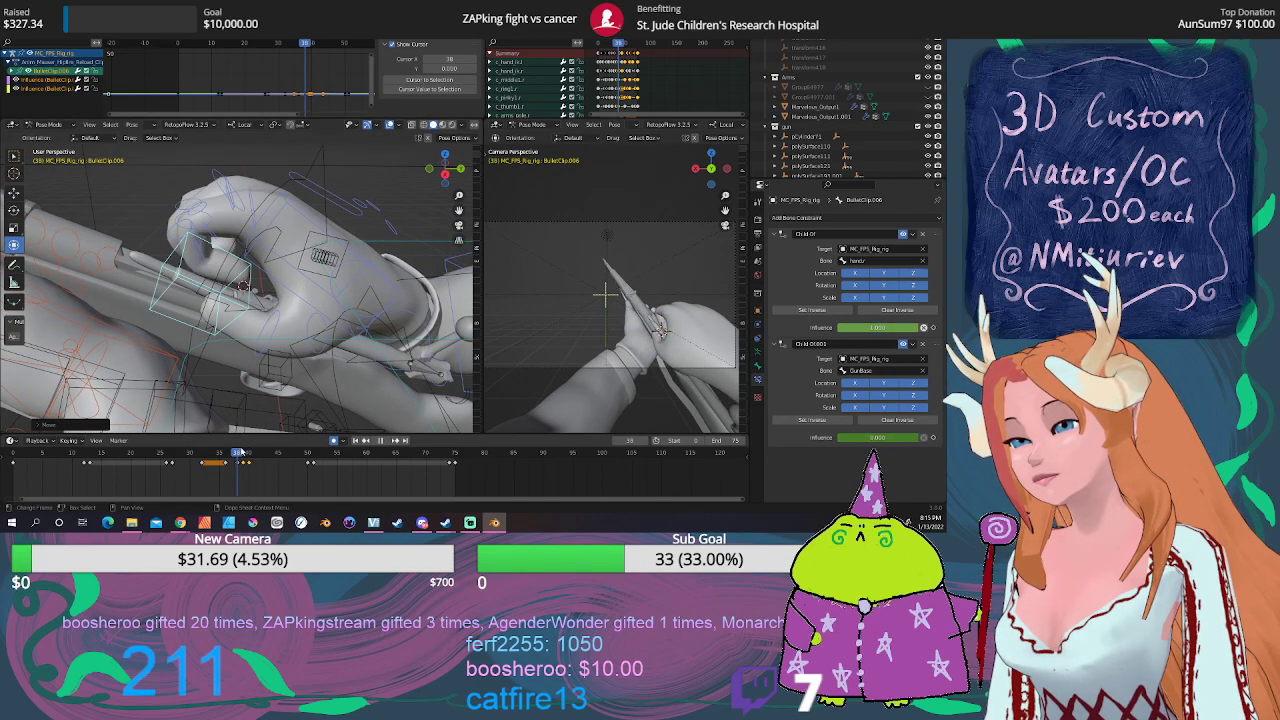
Step: Stop playback and move the clip's later keyframes earlier on the timeline
drag(240, 452, 249, 452)
key(space)
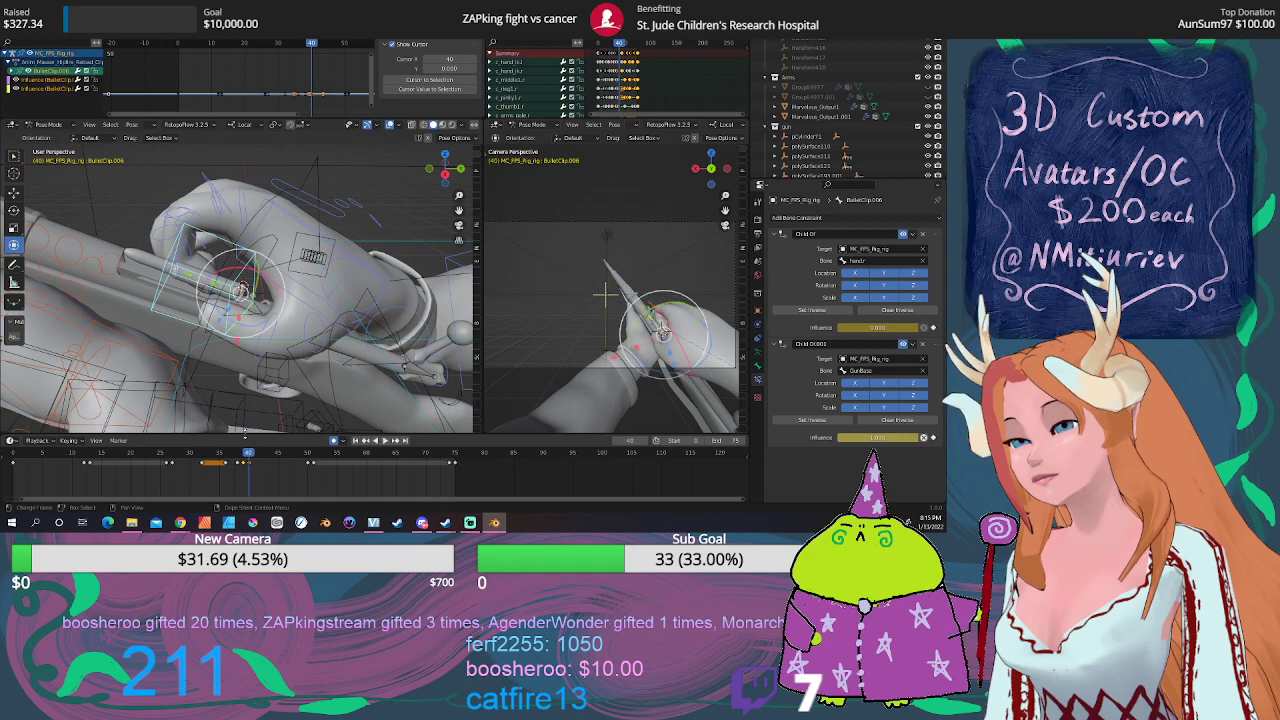
drag(277, 456, 312, 455)
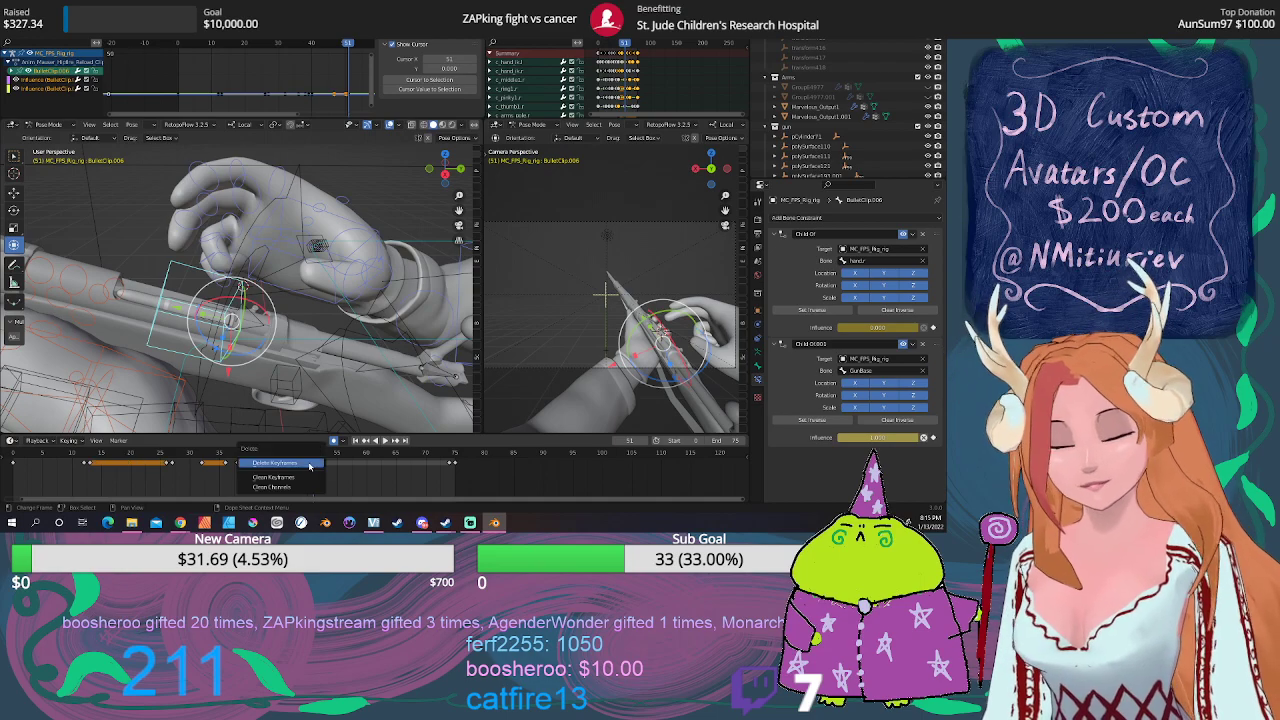
click(311, 465)
mouse_move(315, 467)
mouse_down()
mouse_move(227, 454)
mouse_move(243, 455)
mouse_up()
click(250, 477)
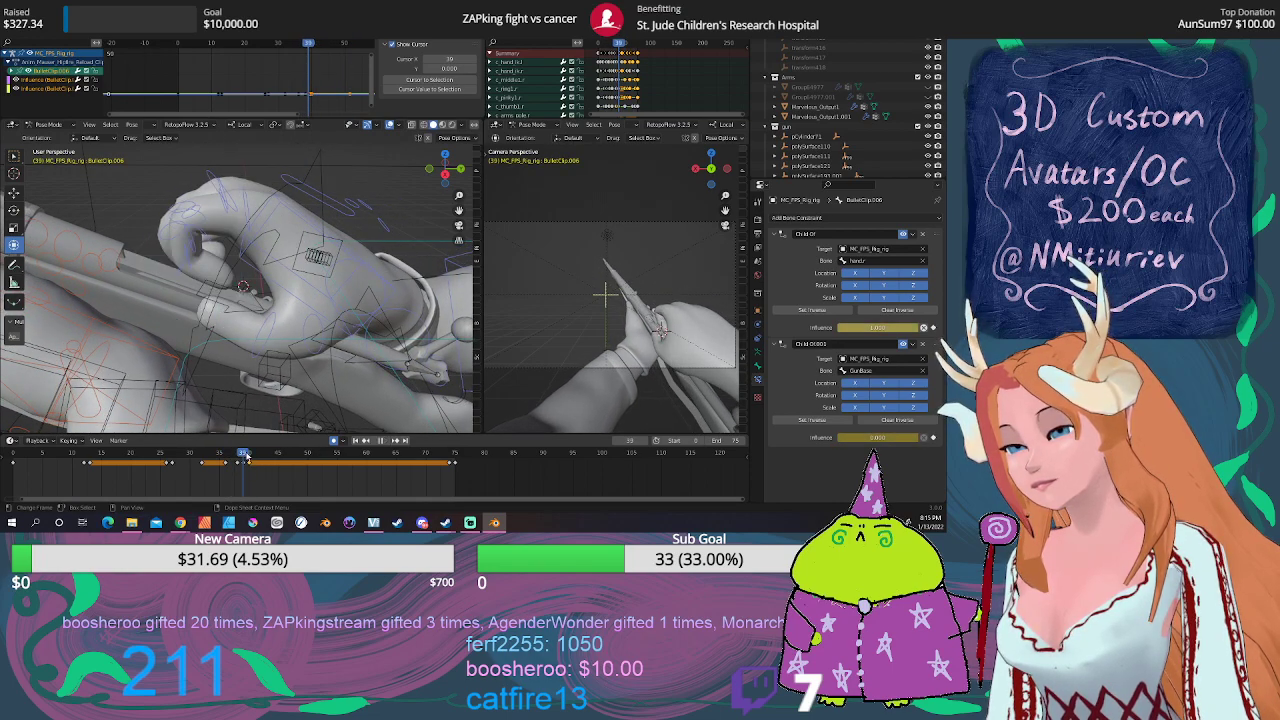
Step: Step through frames 35–40 to check the handoff
mouse_move(243, 455)
mouse_down()
mouse_move(208, 455)
mouse_move(245, 455)
mouse_up()
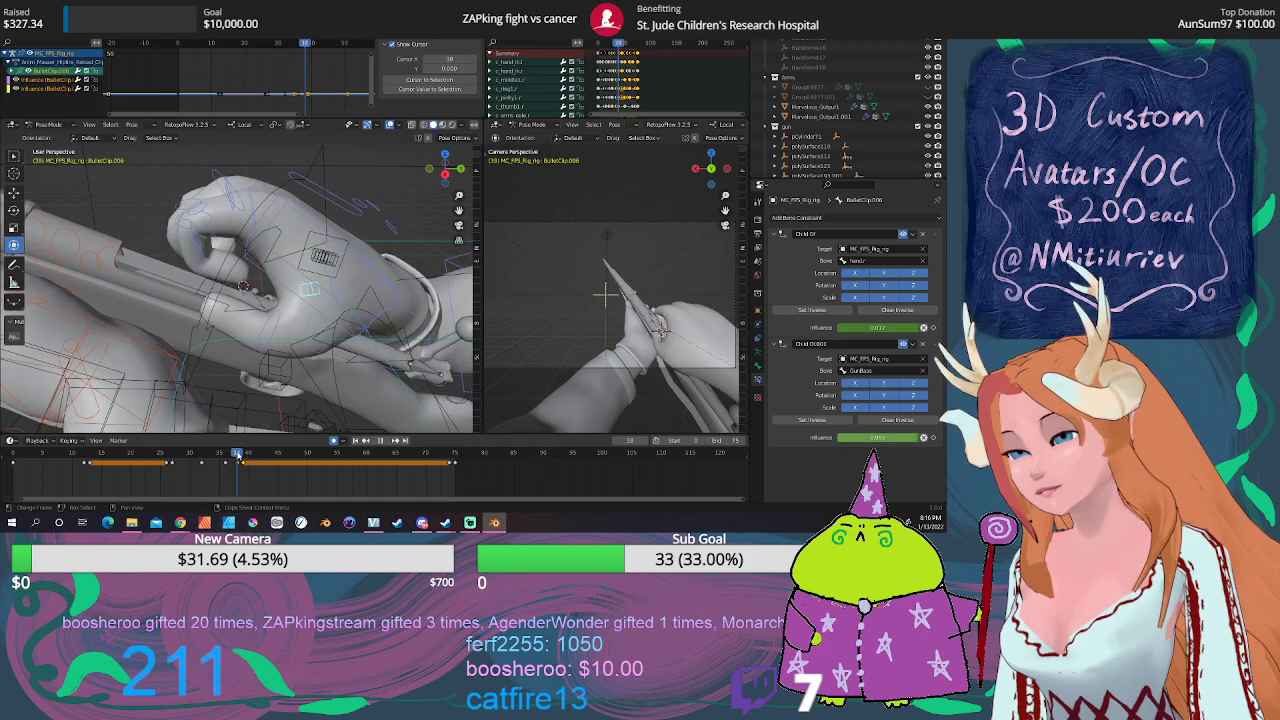
key(Left)
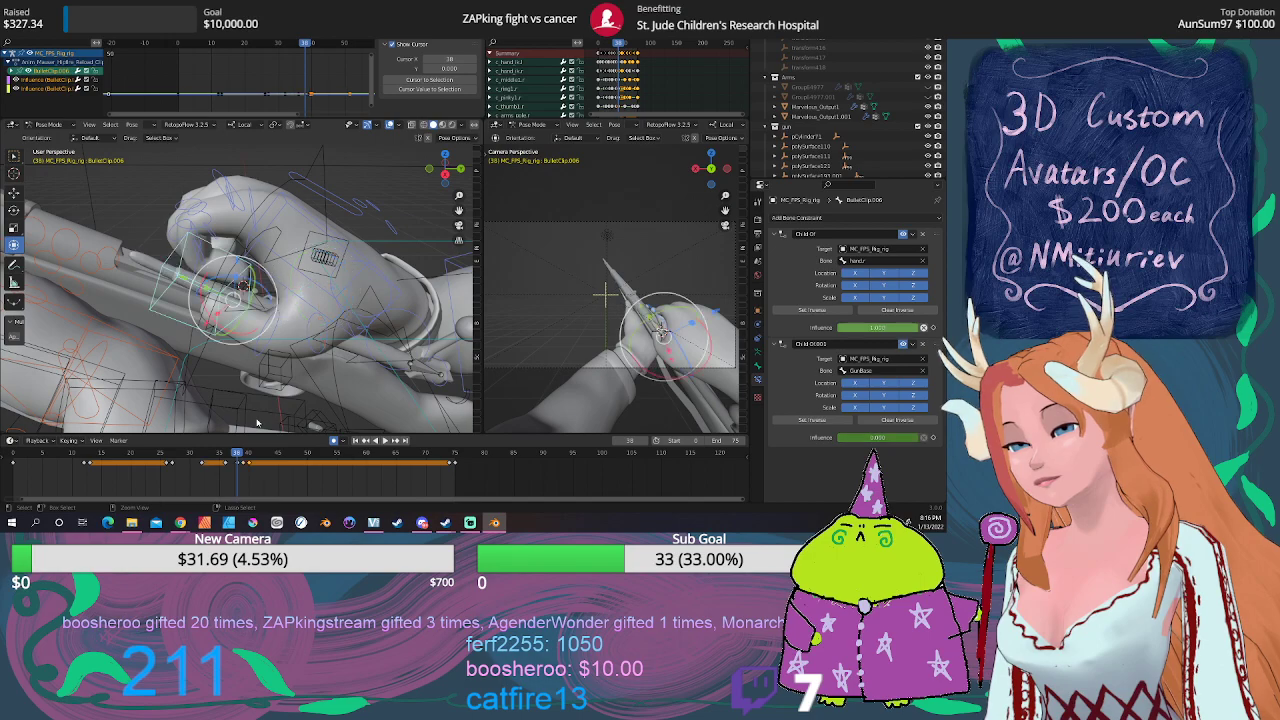
key(Right)
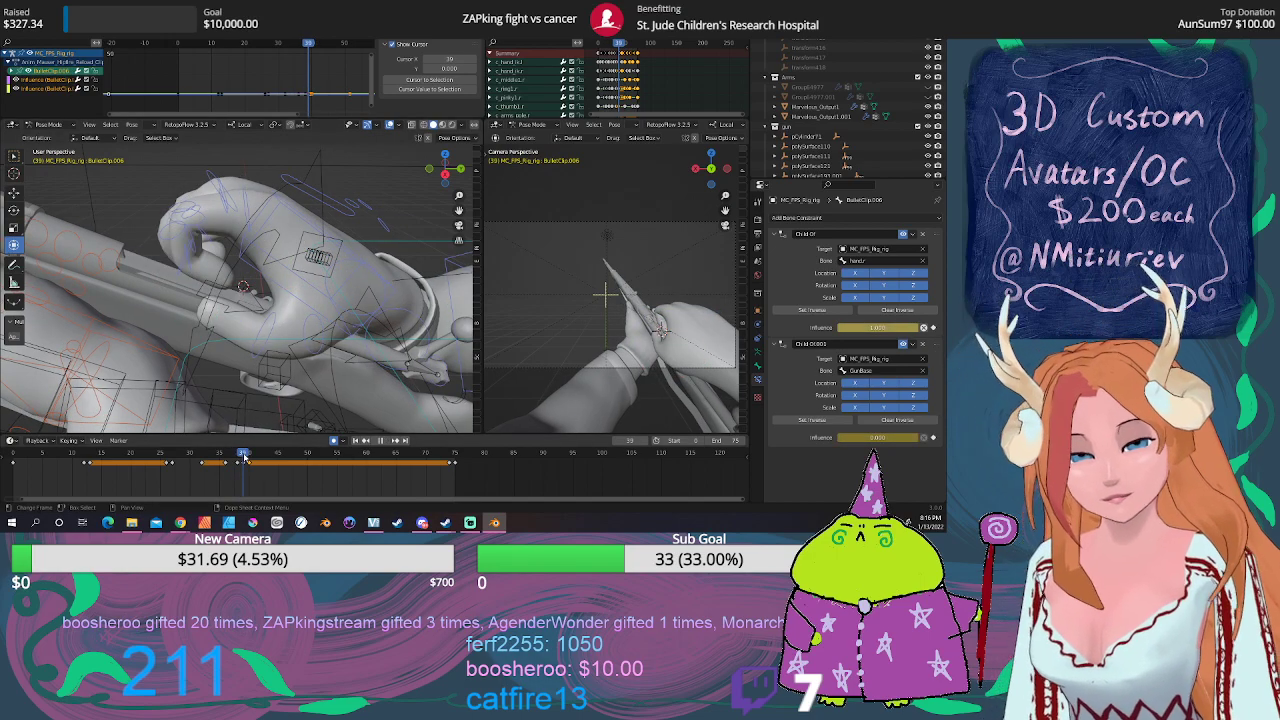
drag(244, 457, 251, 468)
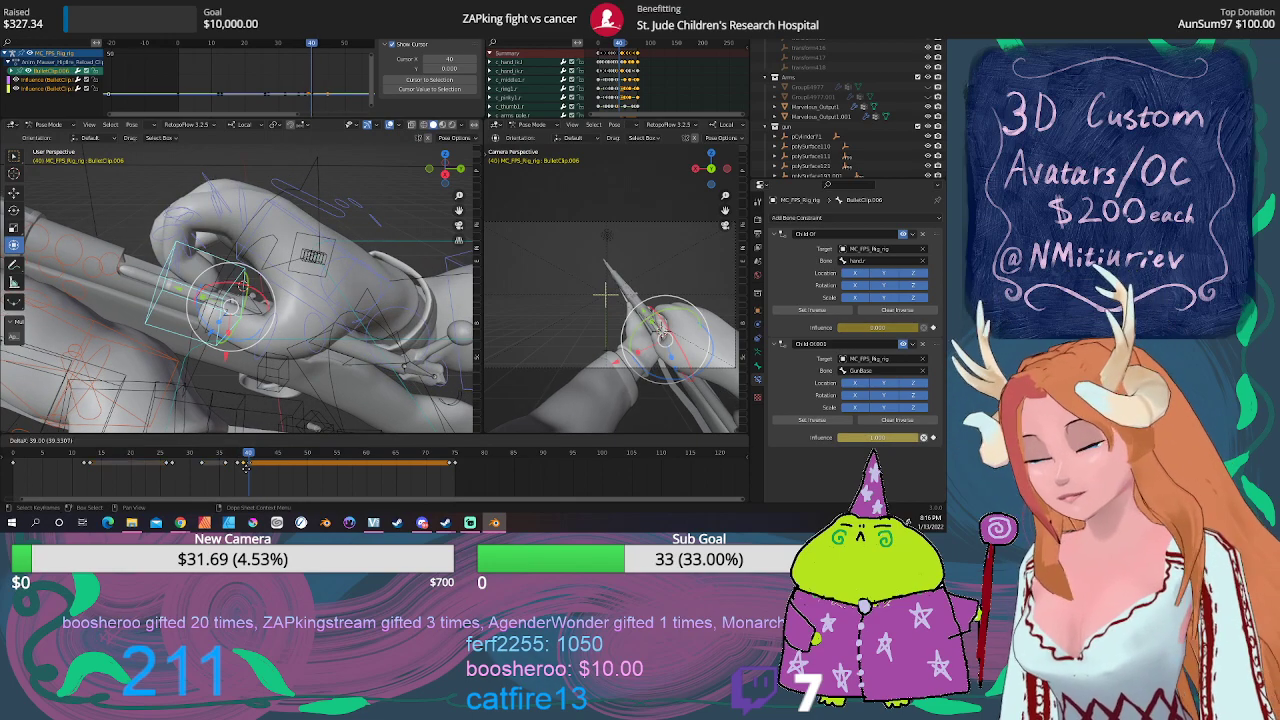
click(245, 476)
mouse_move(249, 455)
mouse_down()
mouse_move(172, 455)
mouse_move(236, 453)
mouse_up()
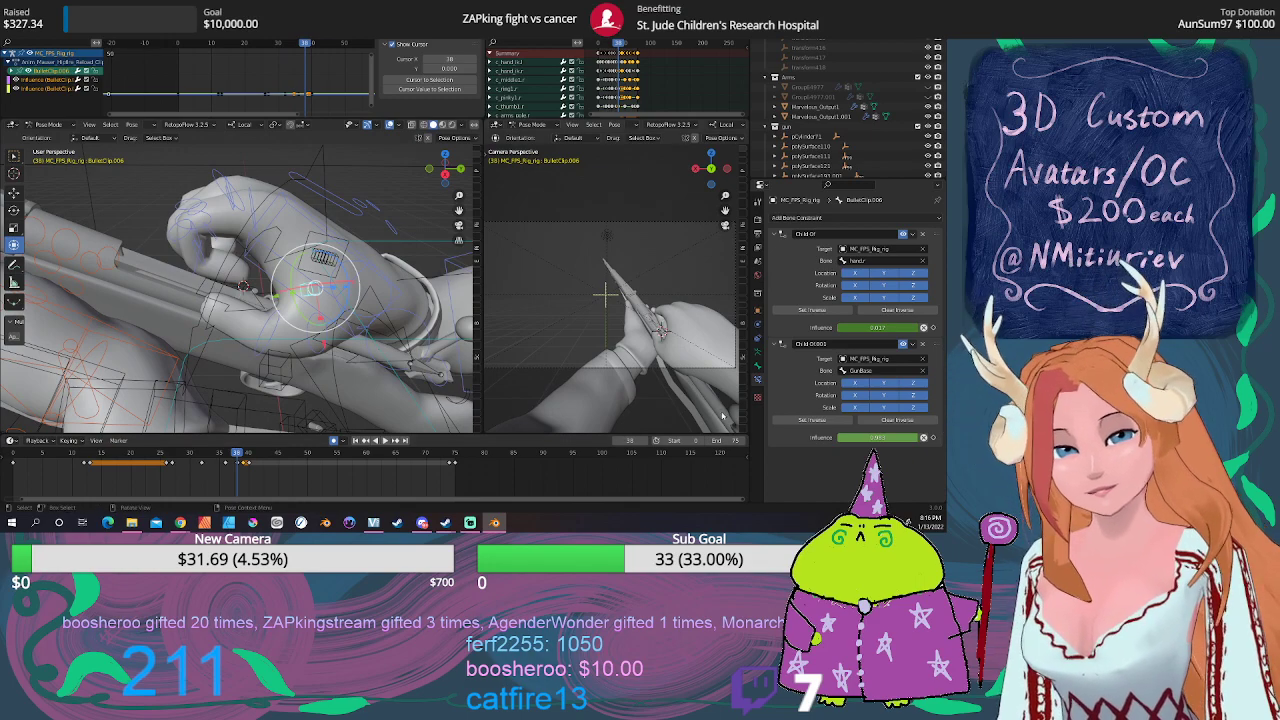
Step: Key the GunBase influence at 1.000, then set hand influence 1.000 and GunBase 0.000
click(880, 437)
text(1)
key(Return)
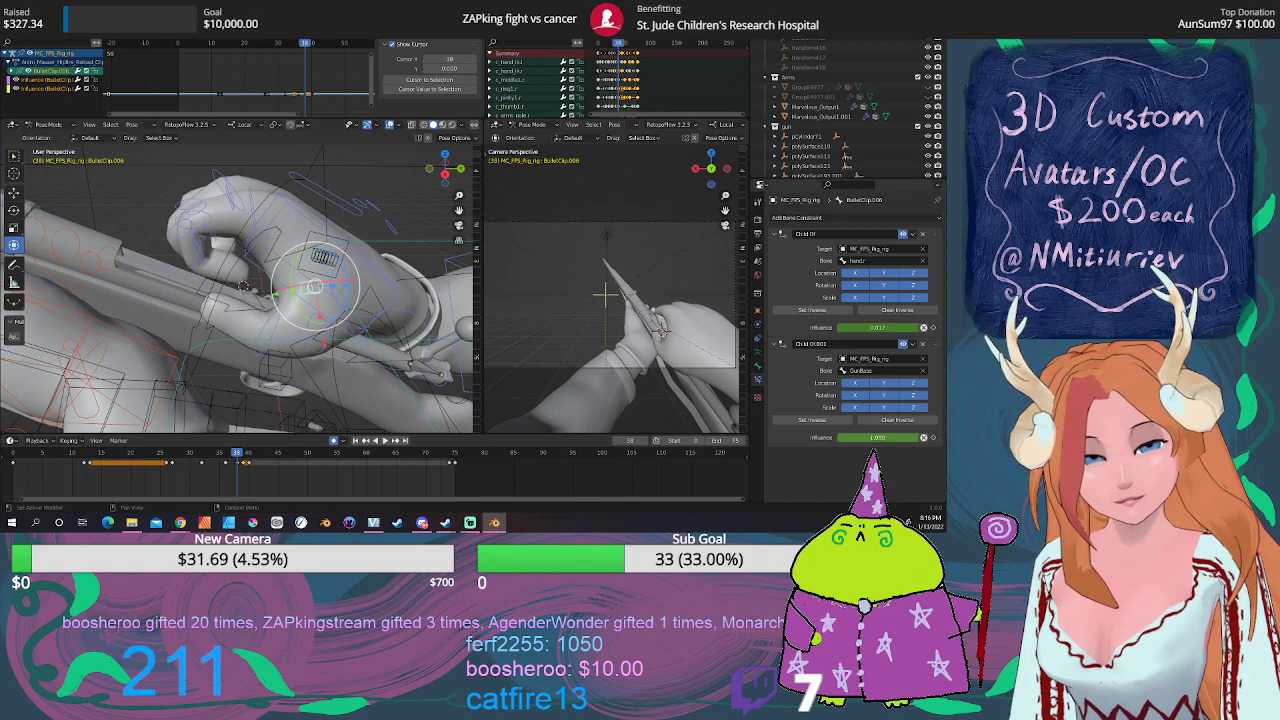
key(i)
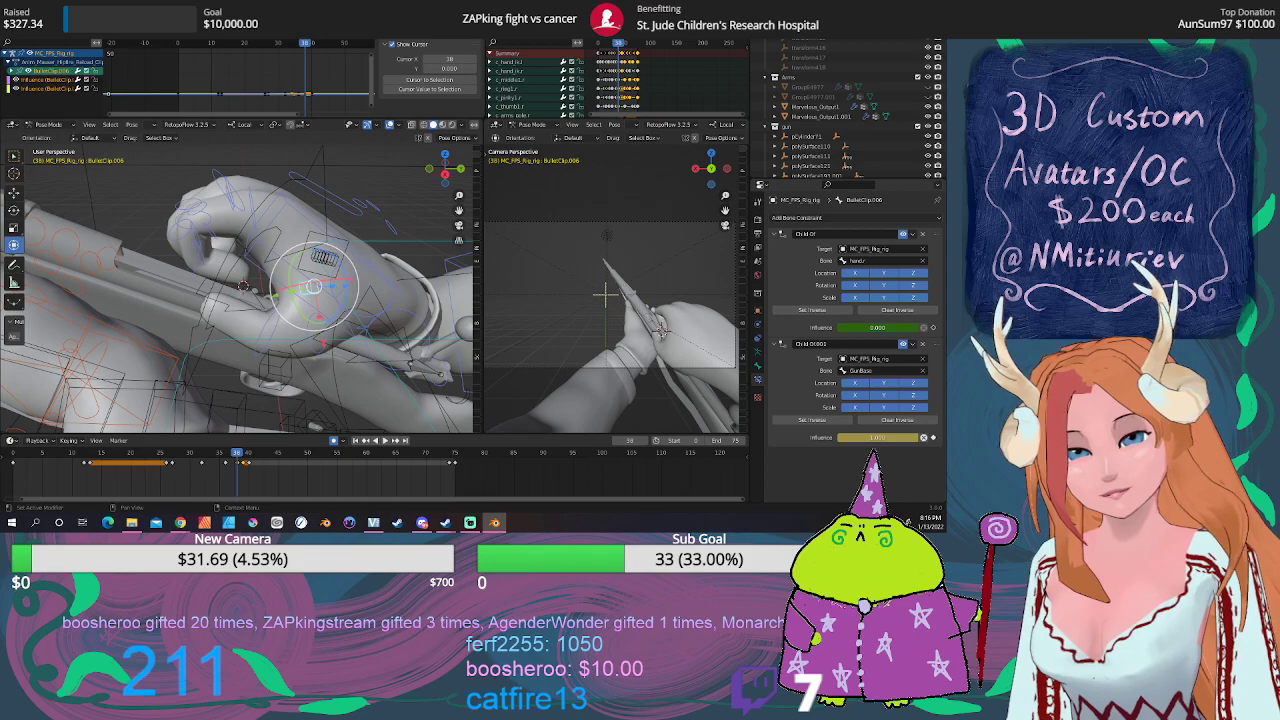
drag(870, 328, 838, 330)
click(839, 330)
text(1)
key(Return)
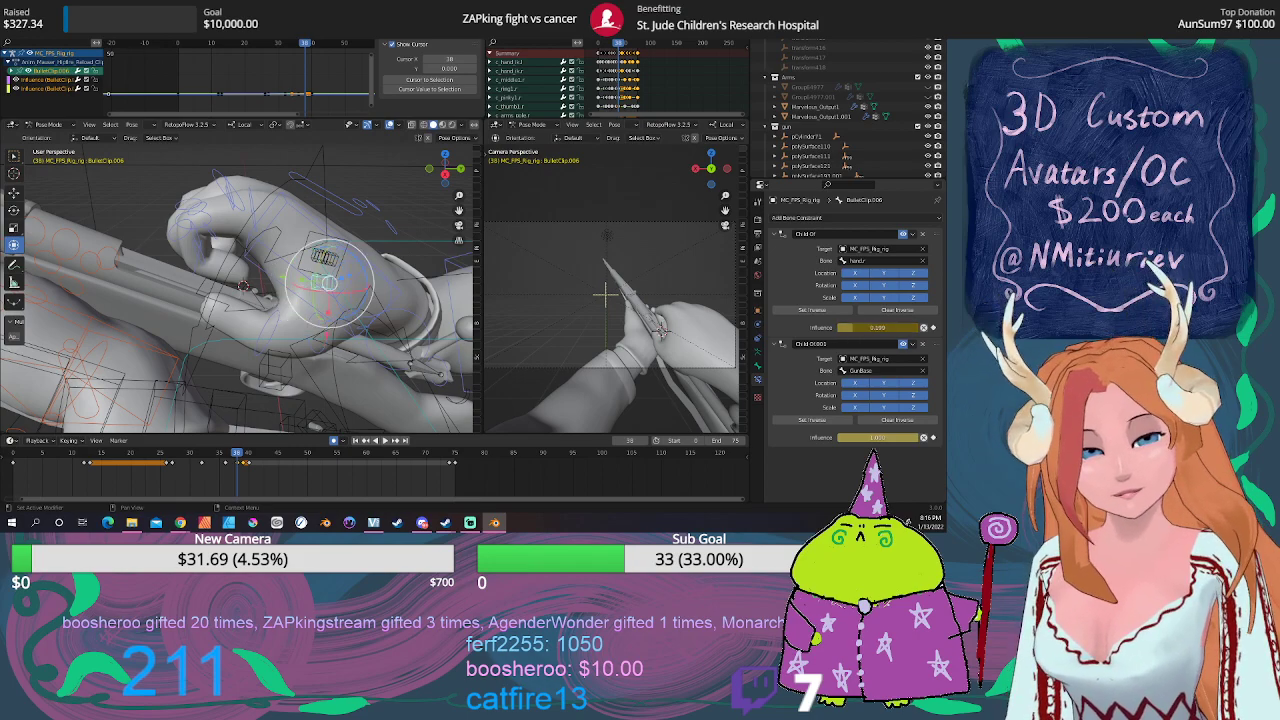
click(877, 437)
text(0)
key(Return)
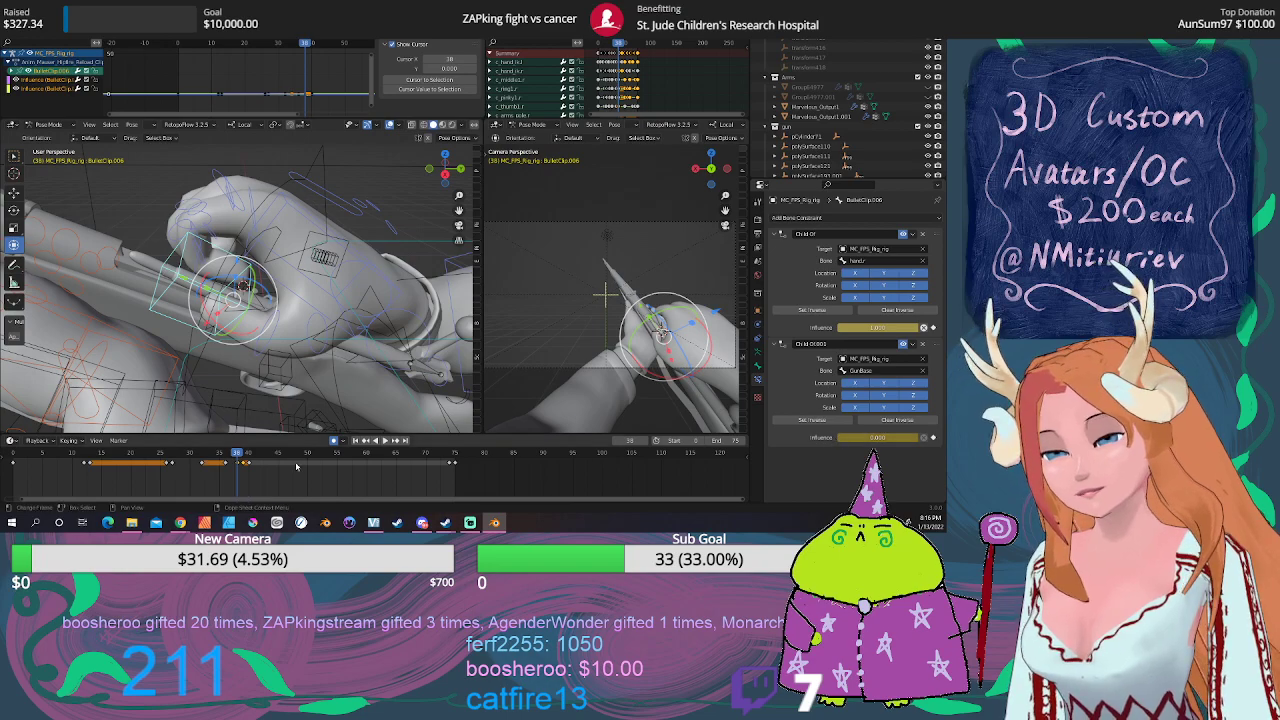
Step: Scrub frames 19–70, return to frame 40, and select the right hand IK control
click(242, 455)
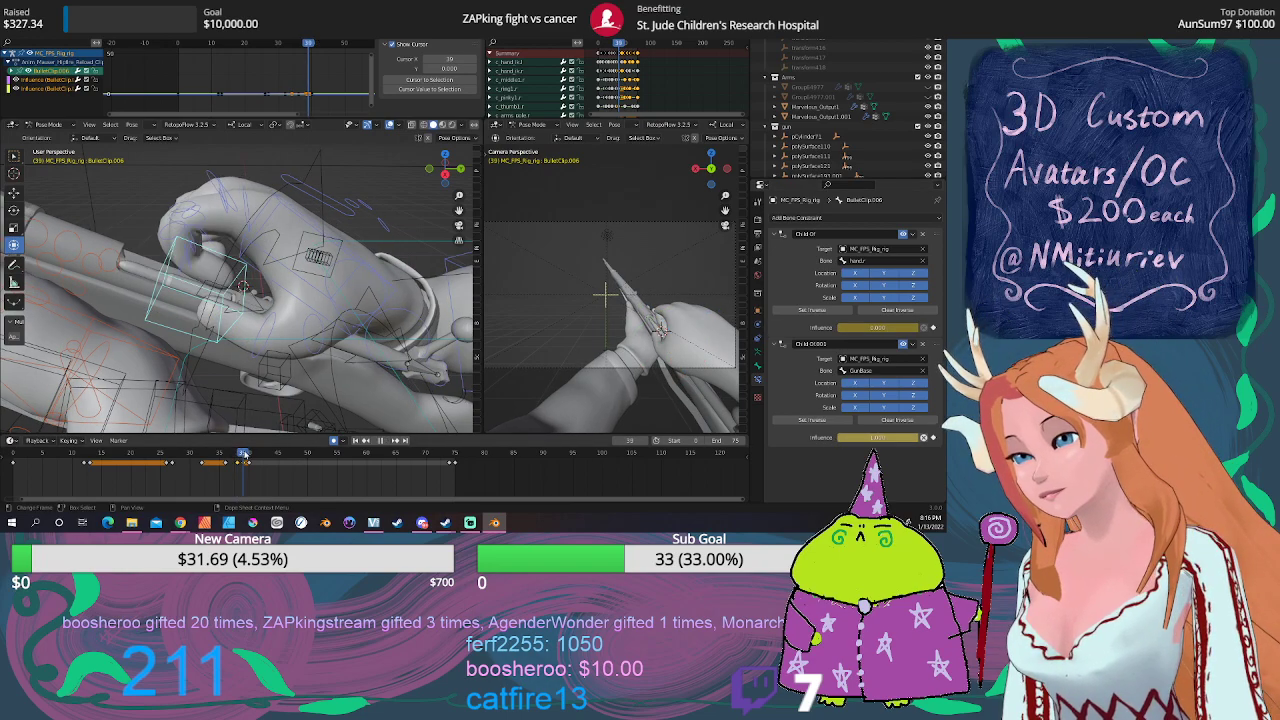
mouse_move(242, 455)
mouse_down()
mouse_move(125, 453)
mouse_move(451, 454)
mouse_up()
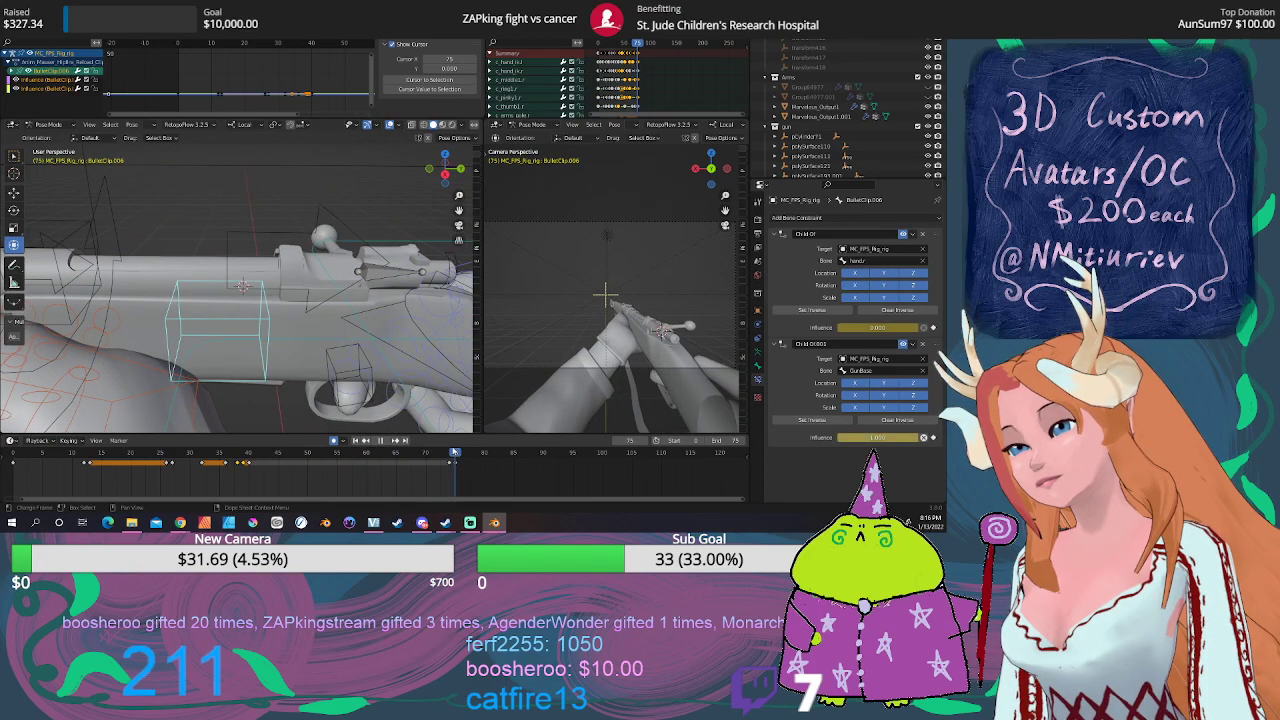
mouse_move(437, 450)
mouse_down()
mouse_move(260, 425)
mouse_move(424, 435)
mouse_move(38, 420)
mouse_move(361, 425)
mouse_up()
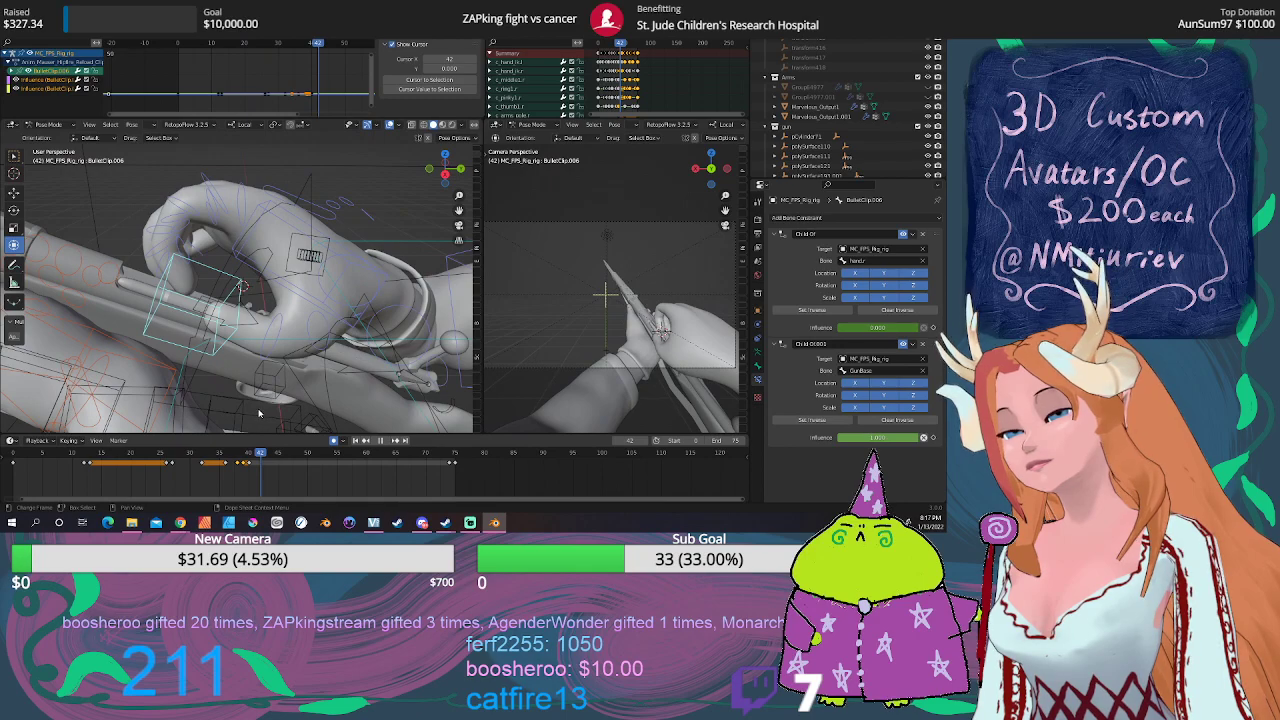
key(Left)
key(Left)
key(space)
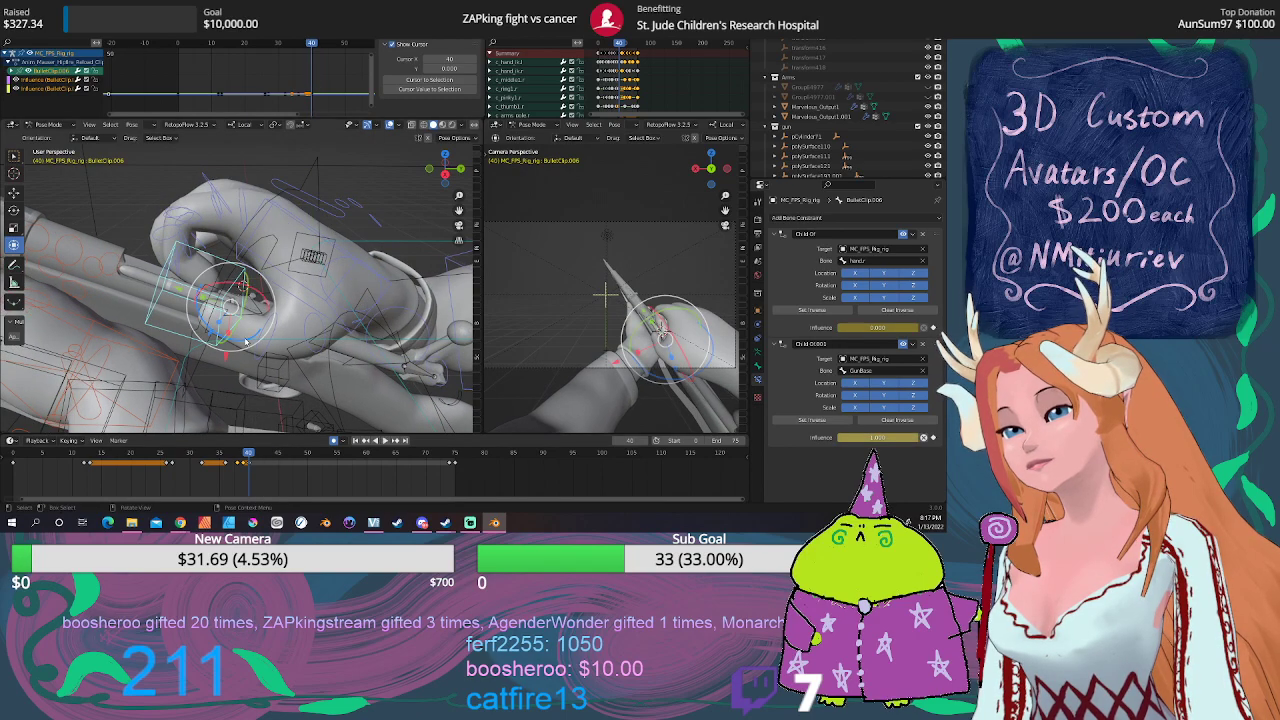
click(310, 295)
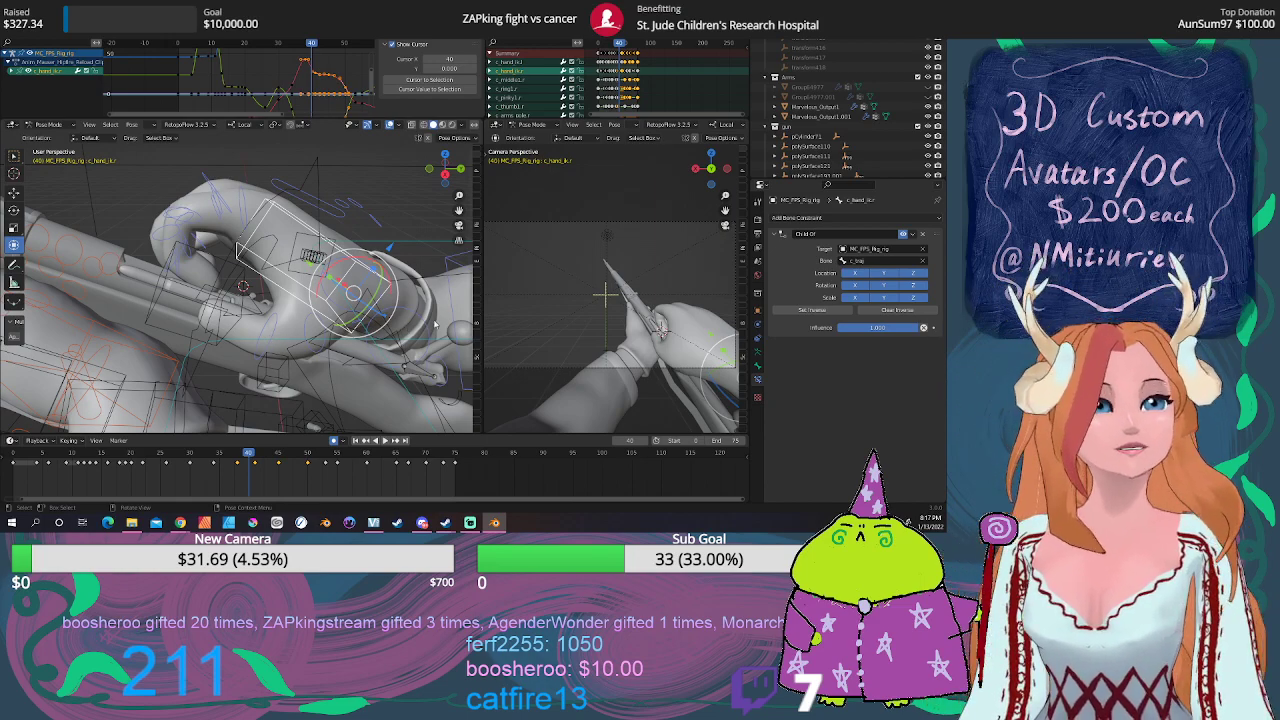
Step: Select the bullet clip, play the animation, and stop at frame 39
middle_drag(266, 312, 229, 289)
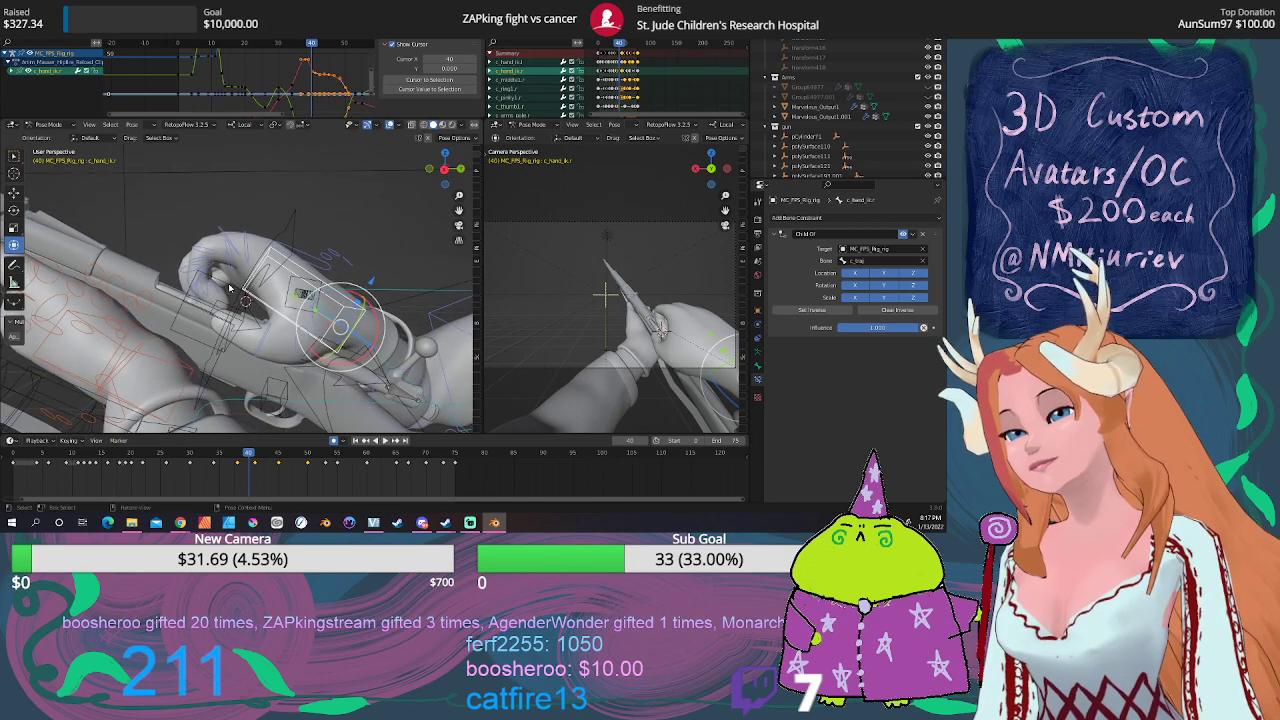
click(234, 290)
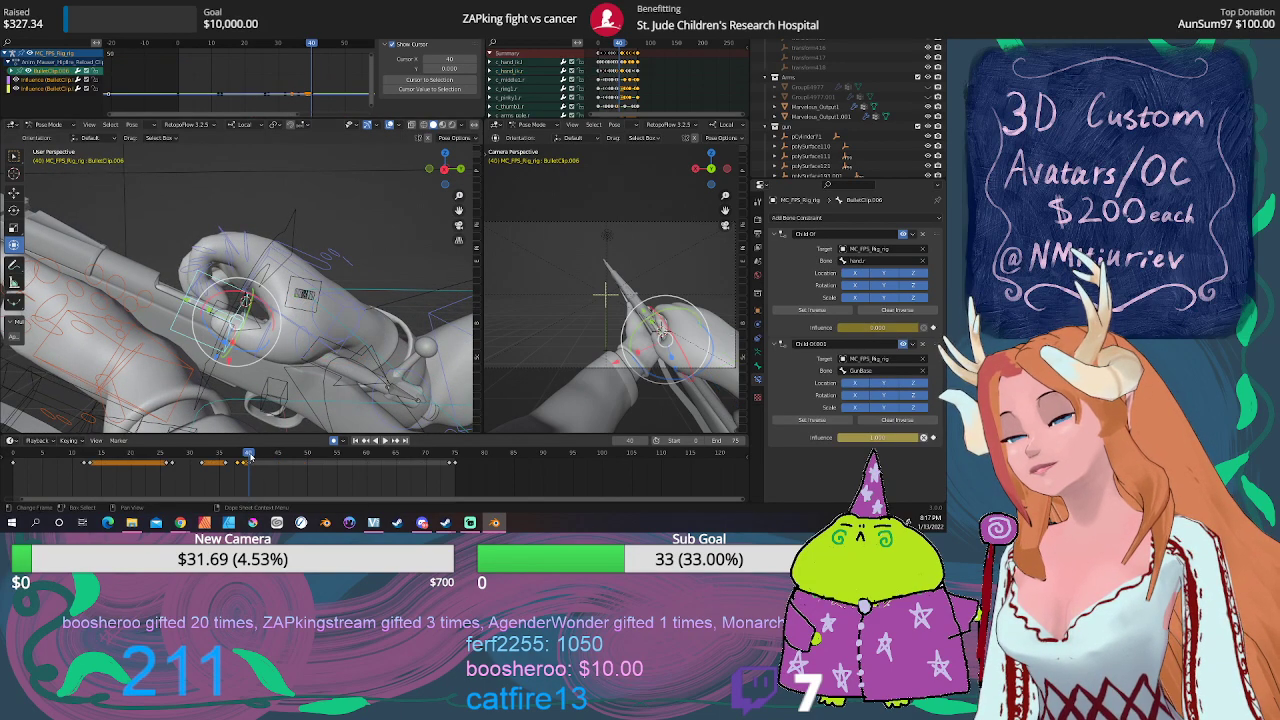
key(space)
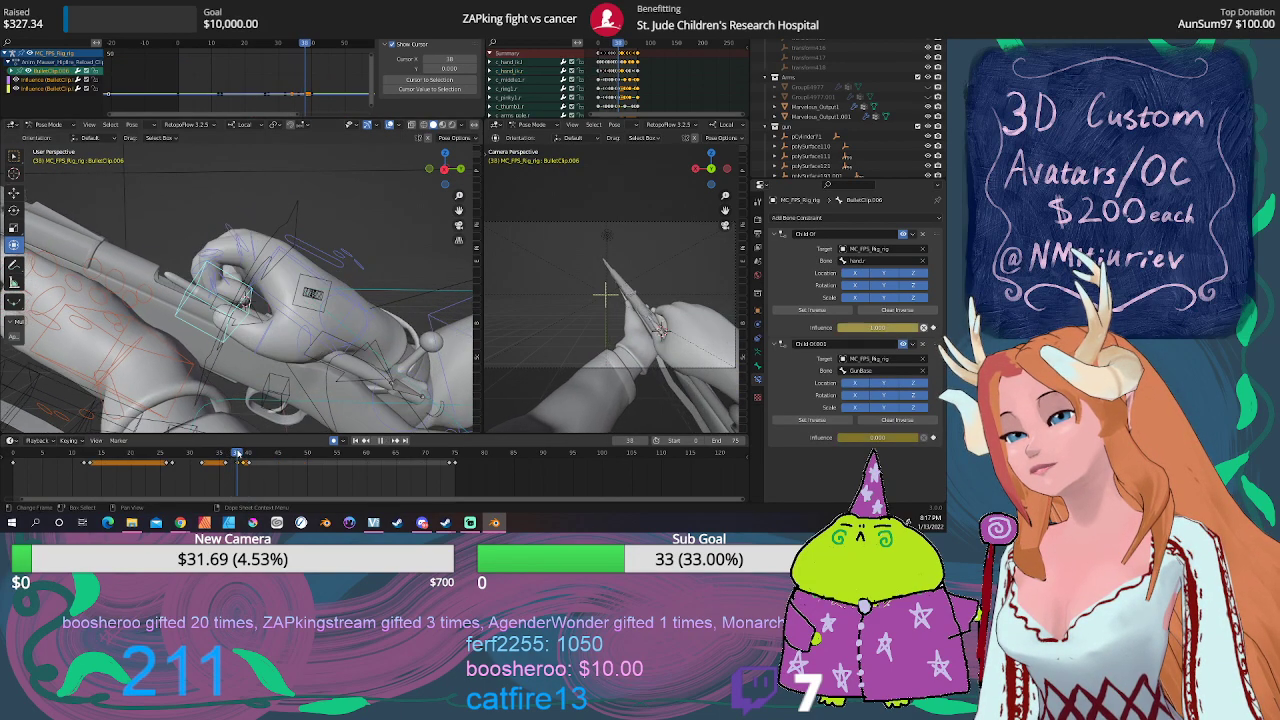
drag(237, 454, 243, 455)
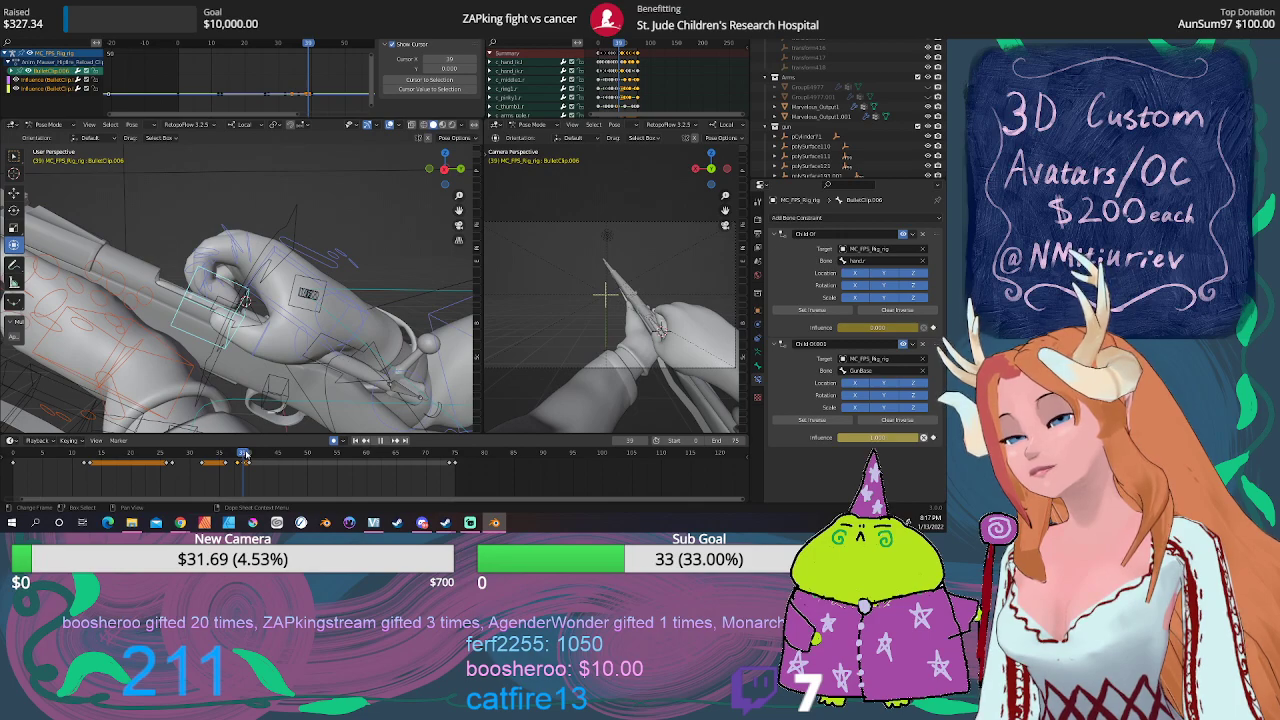
middle_drag(240, 330, 224, 338)
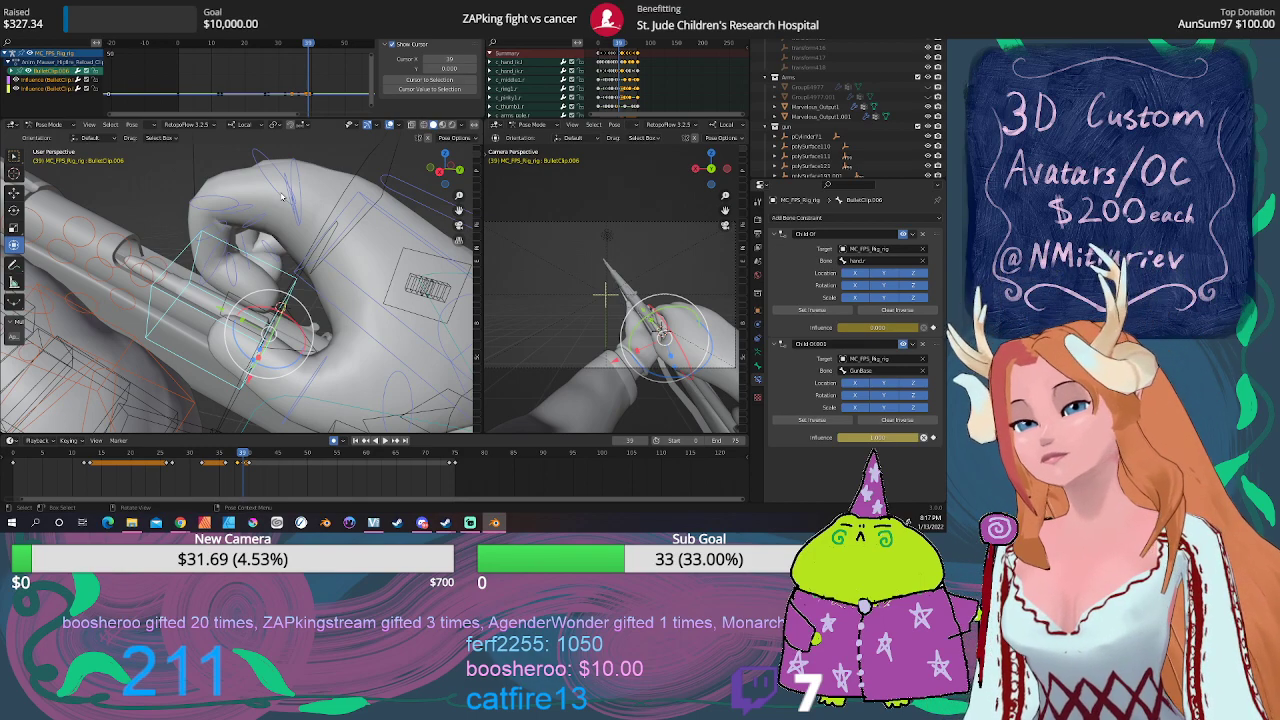
Step: At frame 41, move c_hand_ik.r so the hand grips the clip naturally
click(372, 305)
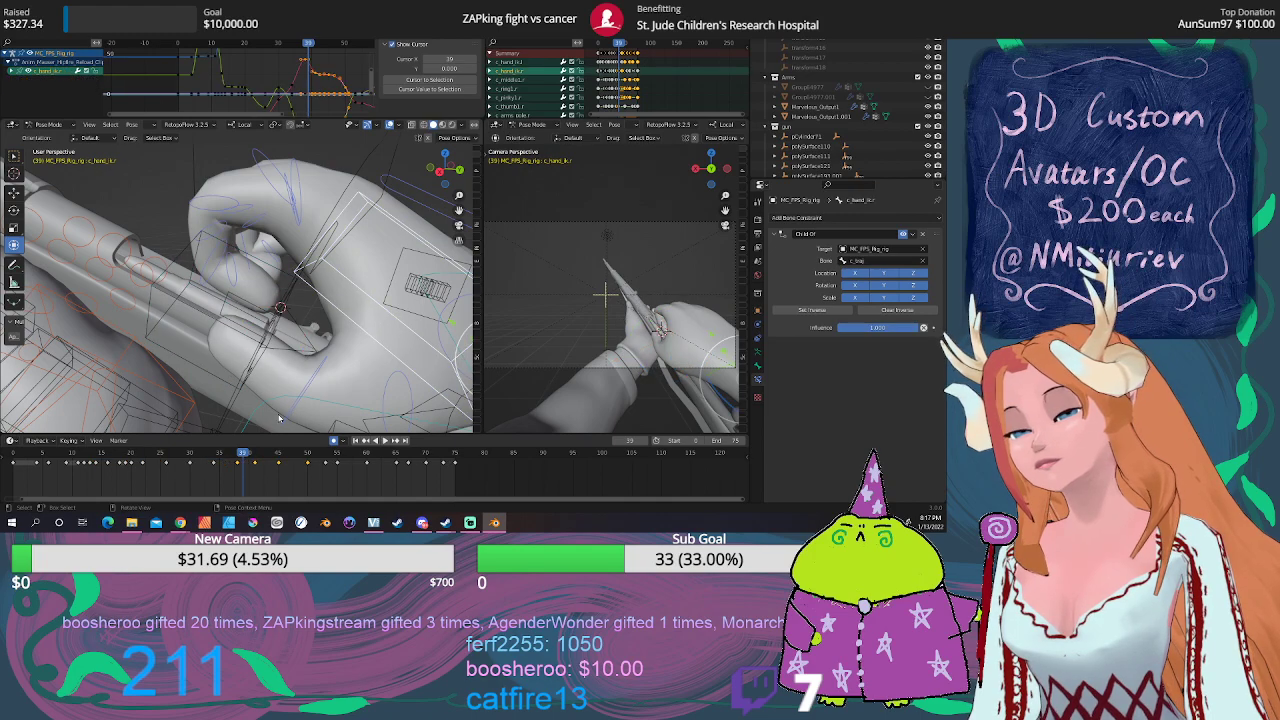
drag(250, 455, 254, 455)
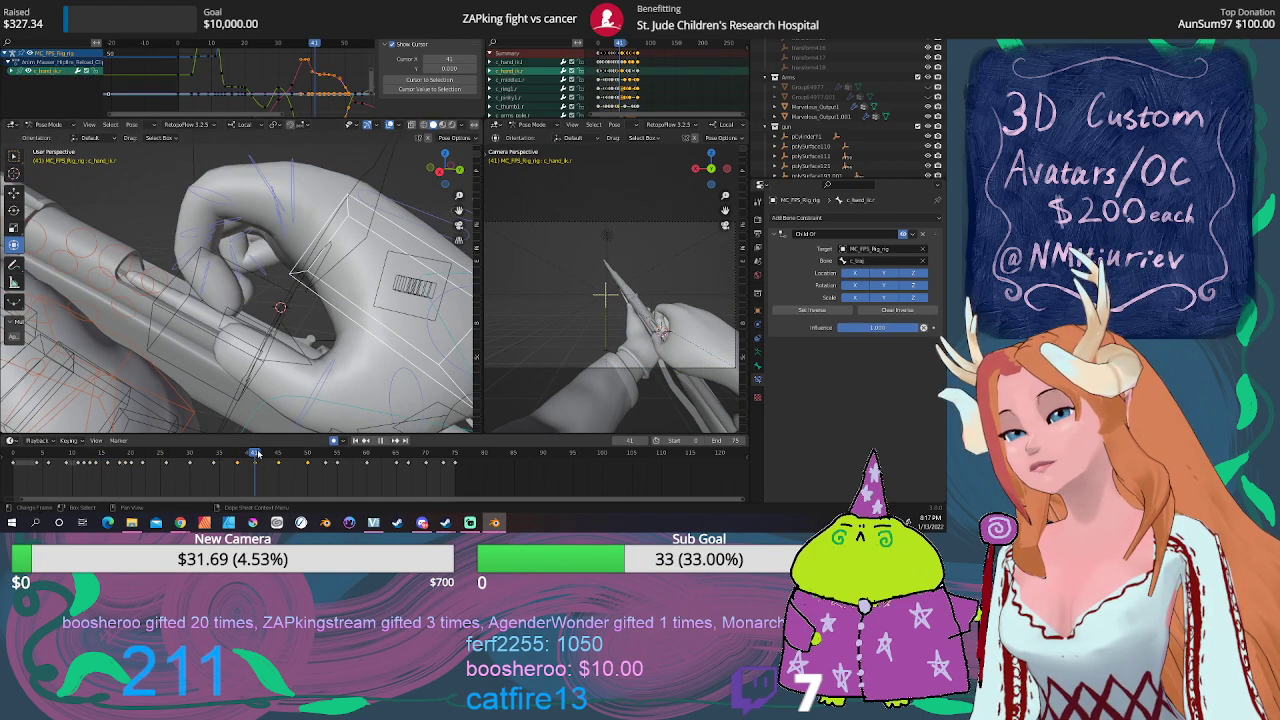
middle_drag(256, 392, 273, 348)
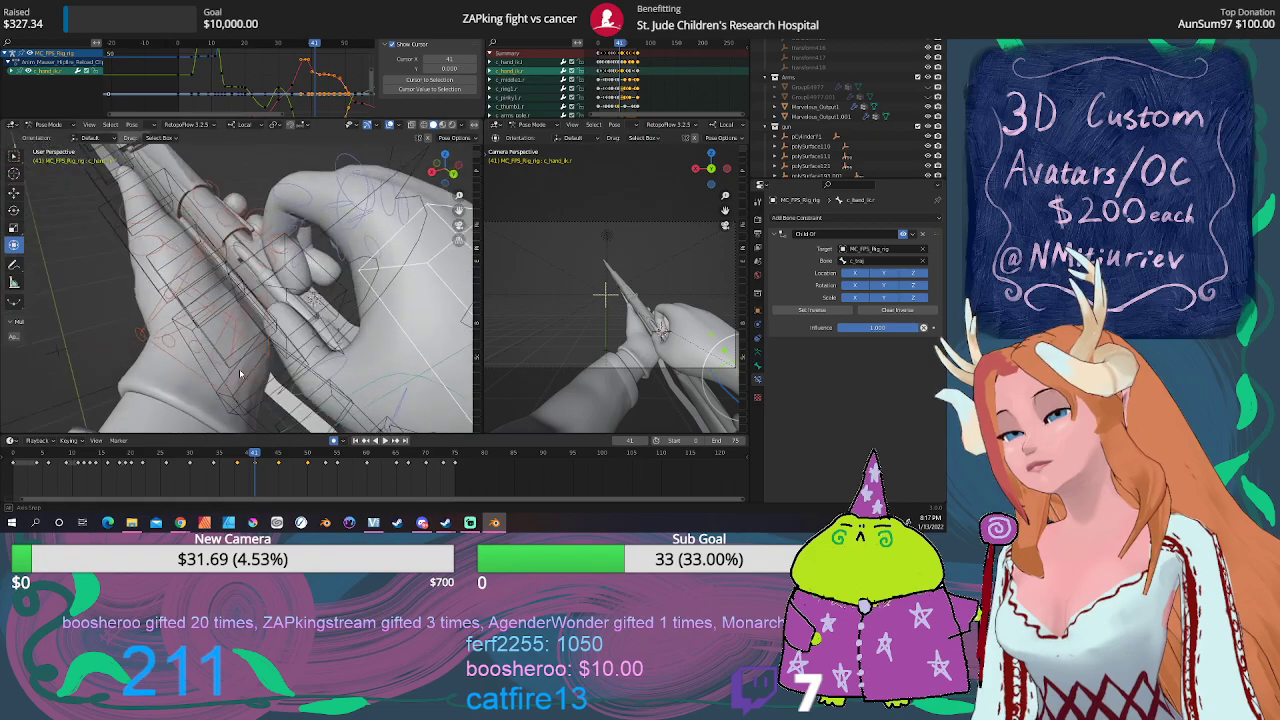
scroll(281, 345, up, 3)
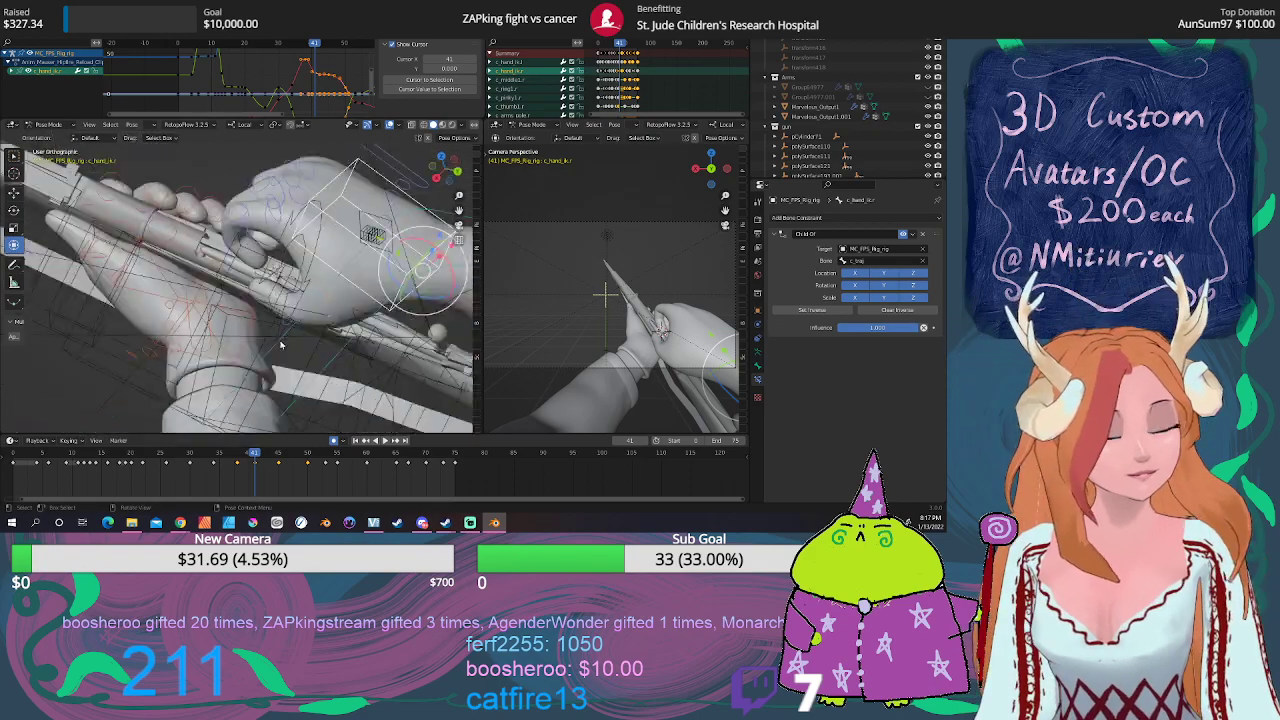
scroll(281, 345, up, 2)
key(g)
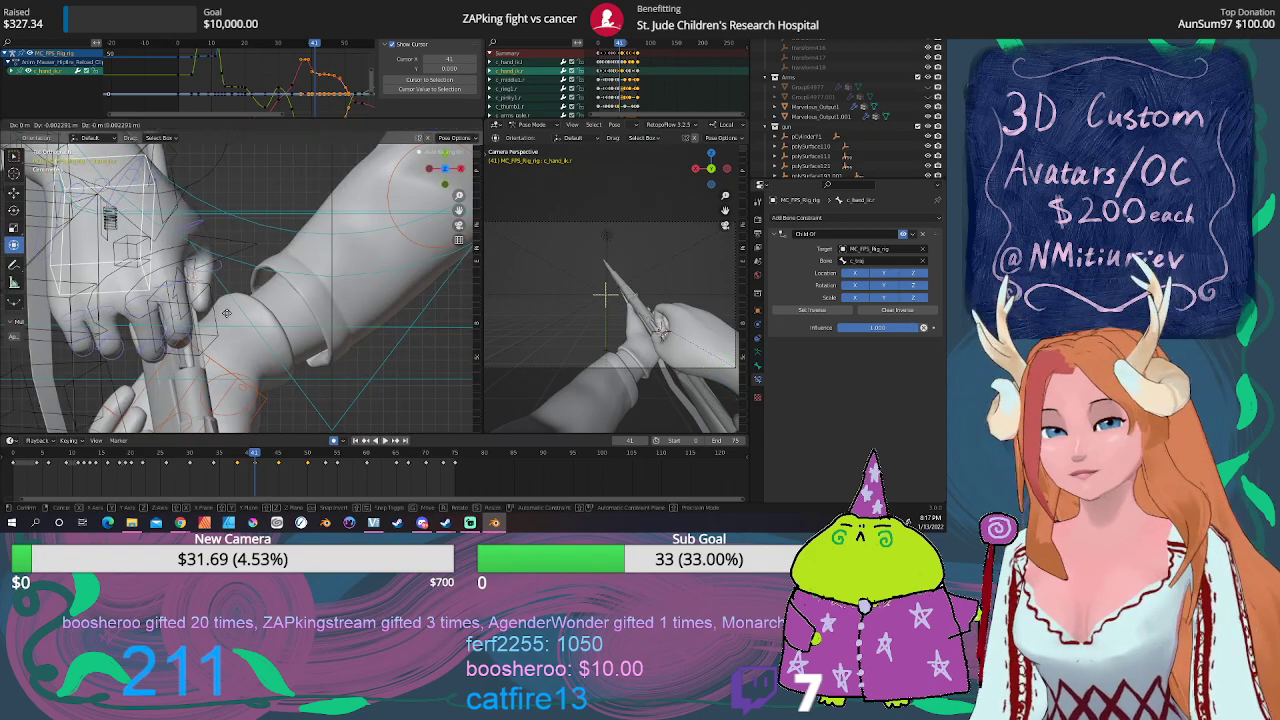
click(223, 324)
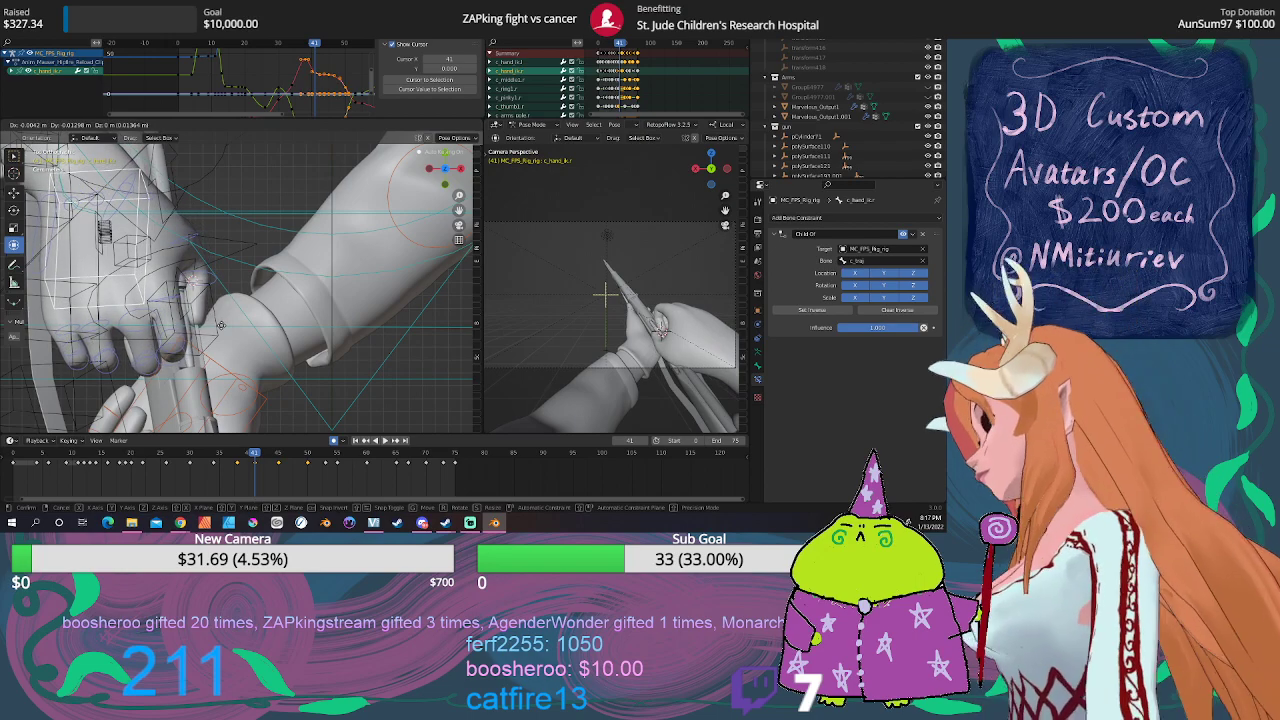